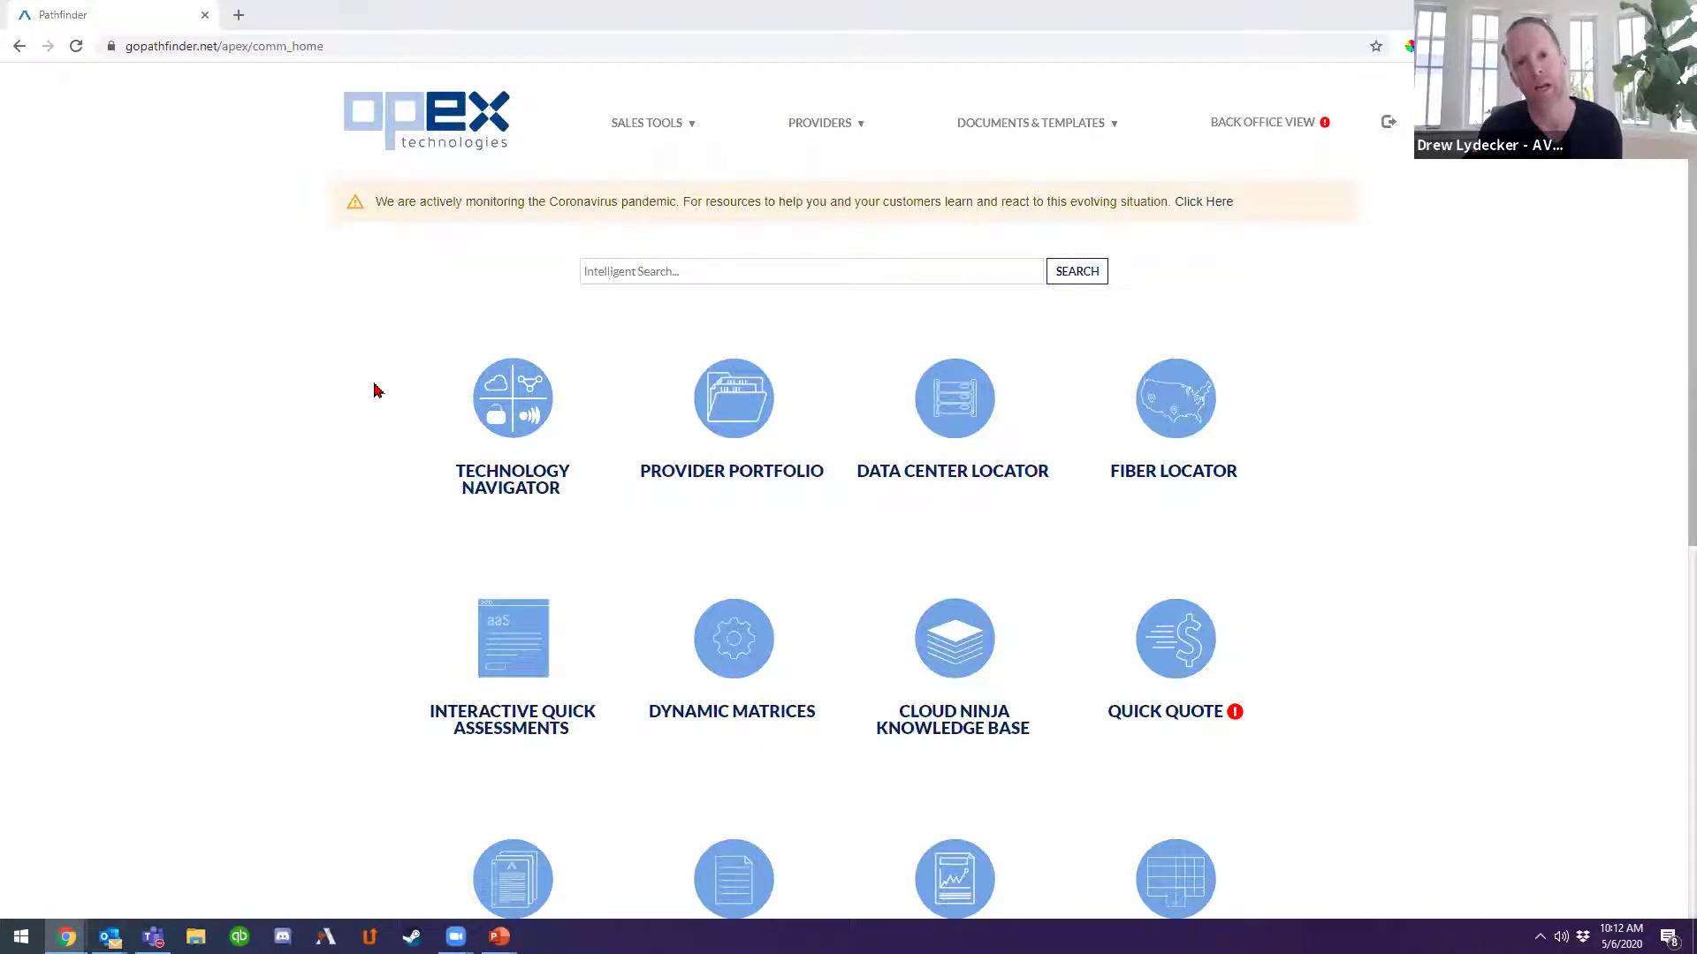
Open the Technology Navigator and bring up its Security technology page.
{"action": "left_click", "coordinate": [482, 406]}
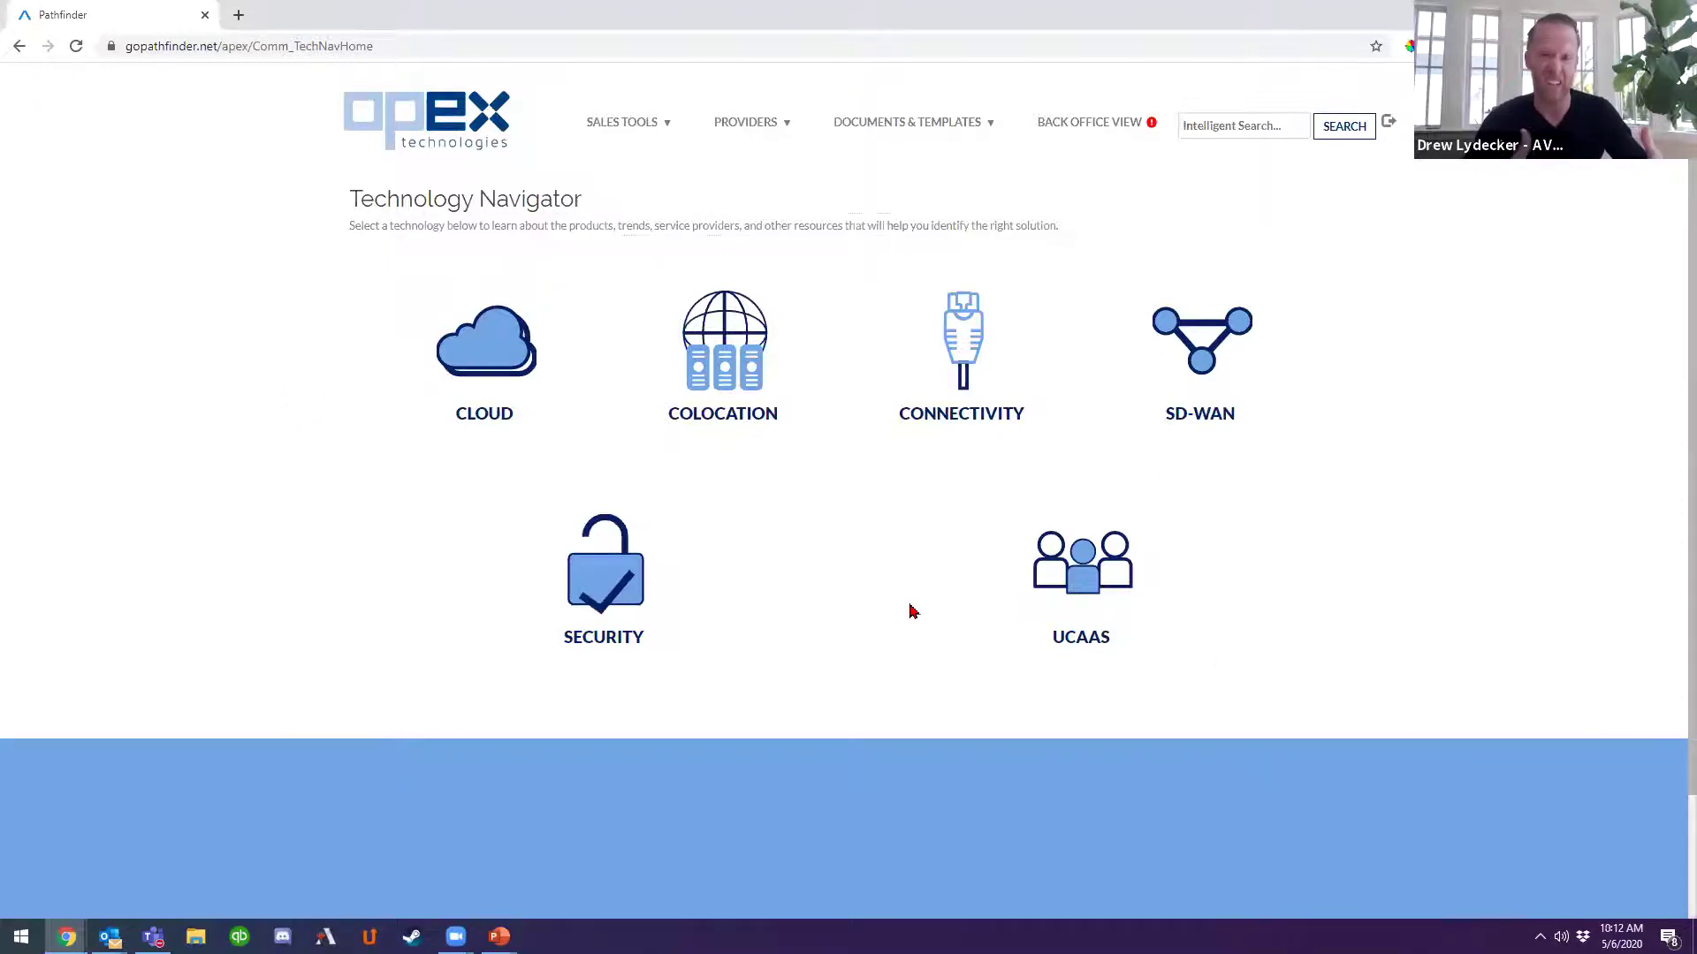
{"action": "left_click", "coordinate": [614, 588]}
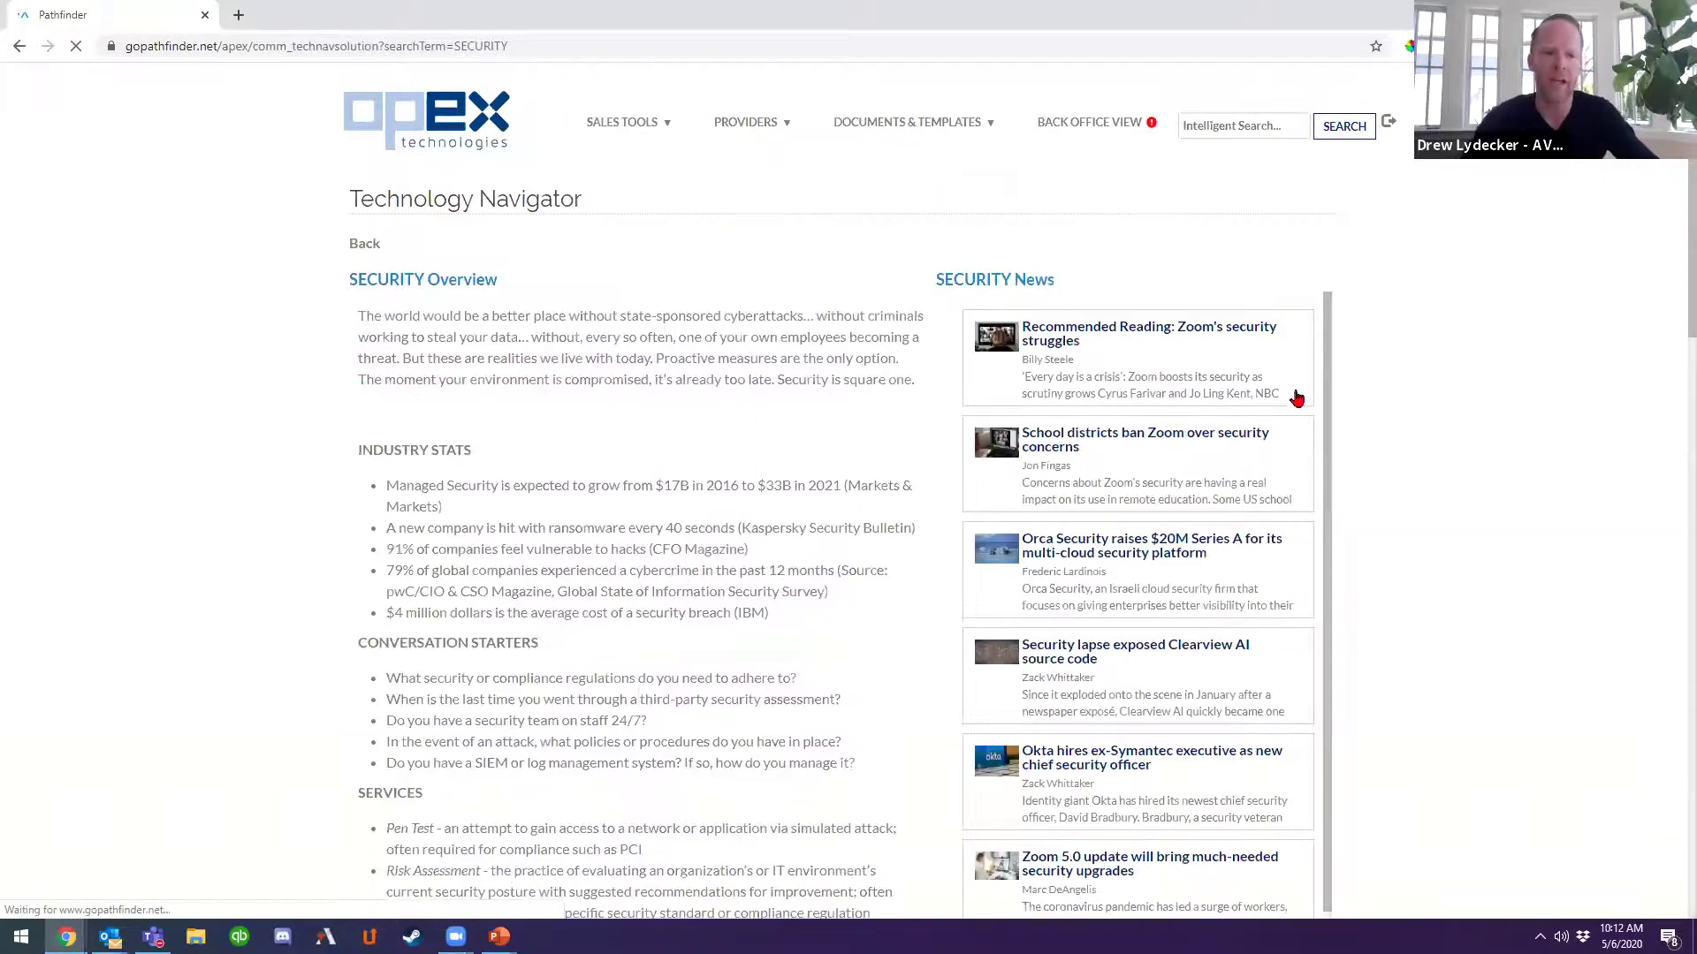
{"action": "scroll", "coordinate": [1312, 433], "scroll_direction": "down", "scroll_amount": 1}
{"action": "scroll", "coordinate": [1314, 459], "scroll_direction": "down", "scroll_amount": 2}
{"action": "scroll", "coordinate": [1317, 442], "scroll_direction": "up", "scroll_amount": 3}
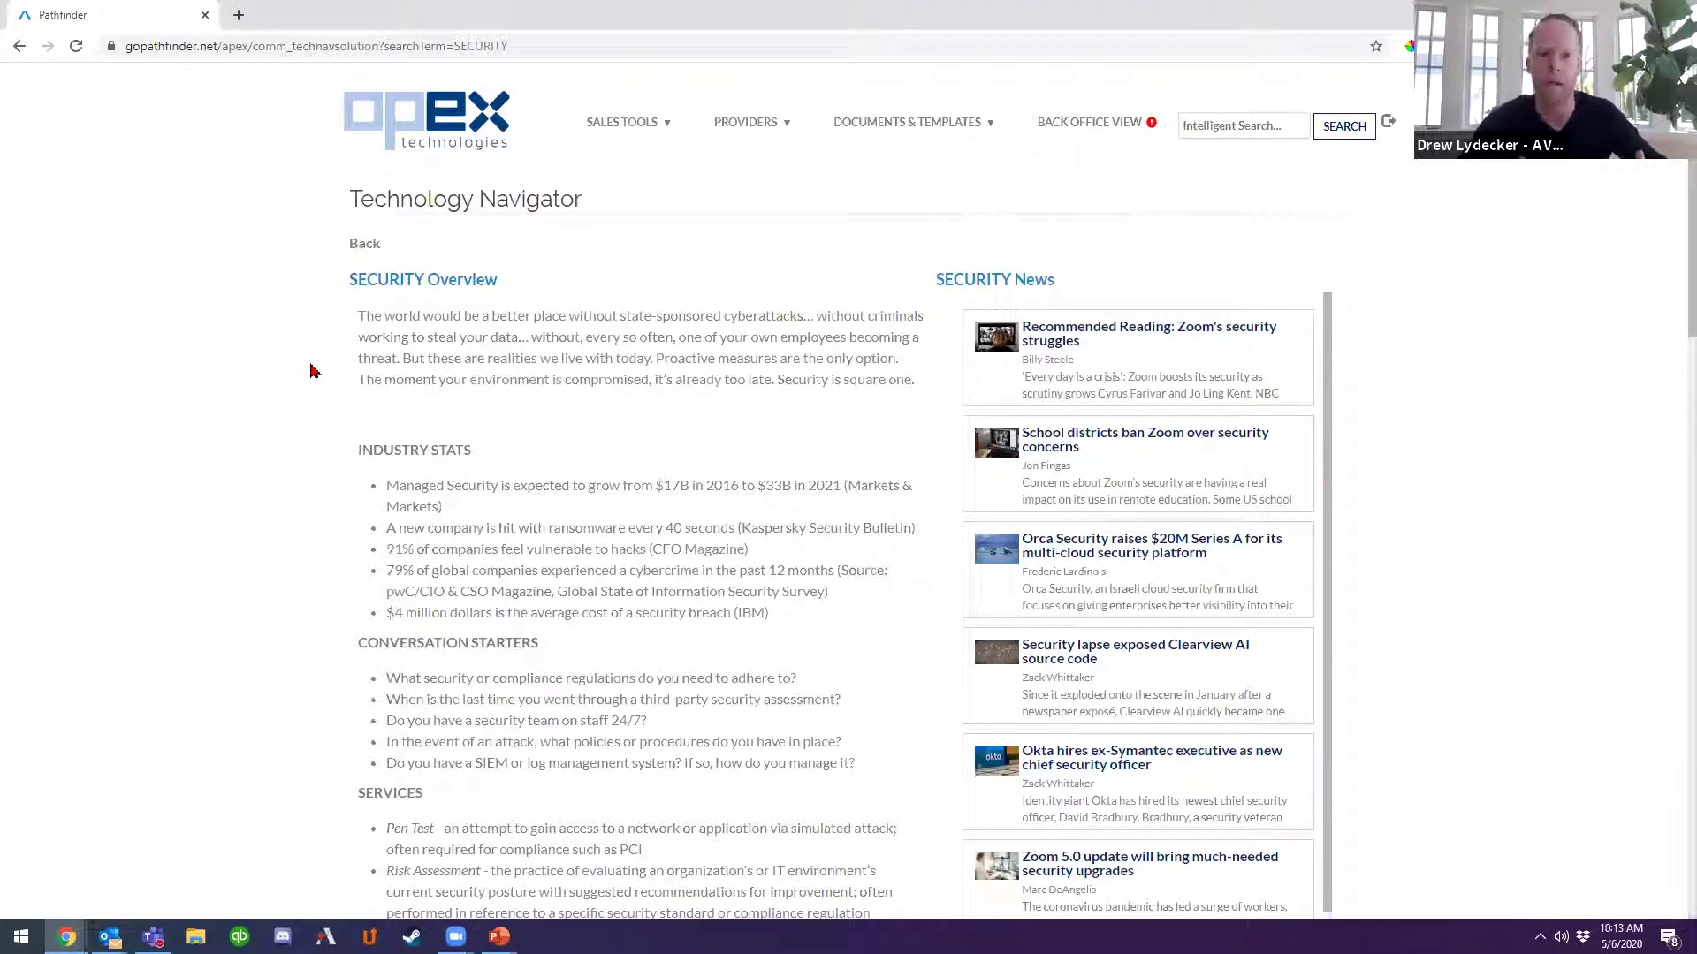
Examine the Security page's industry stats, conversation starters, service descriptions, key providers and resource search area.
{"action": "scroll", "coordinate": [312, 369], "scroll_direction": "down", "scroll_amount": 1}
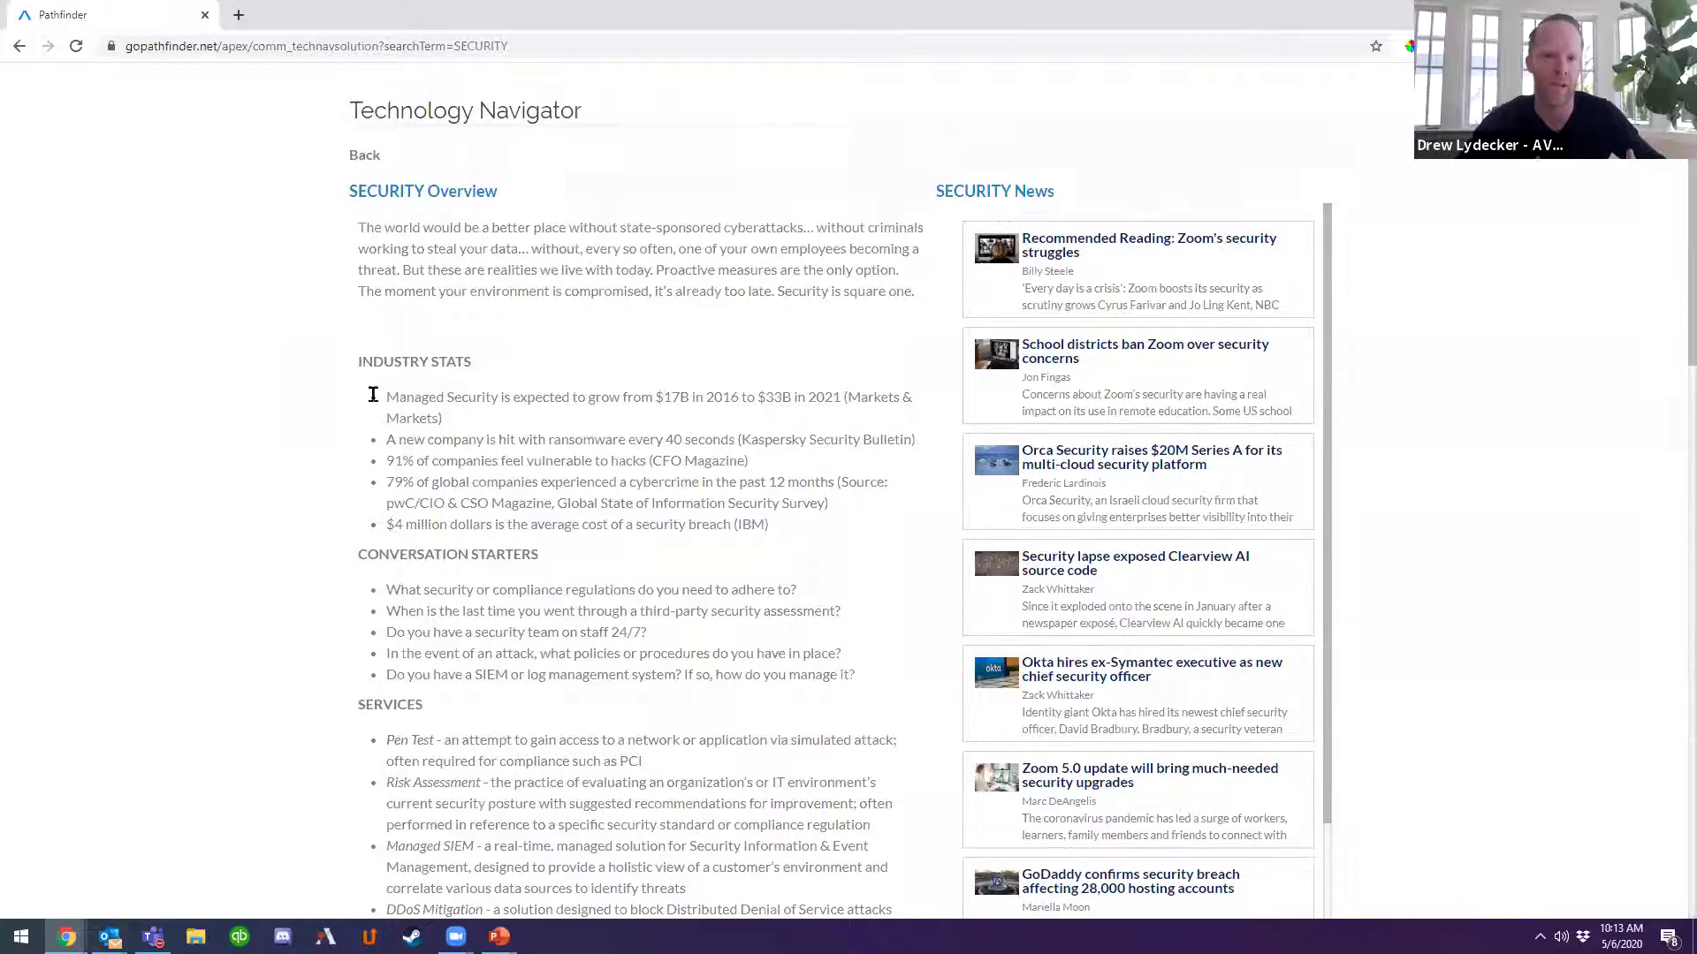
{"action": "scroll", "coordinate": [1670, 351], "scroll_direction": "down", "scroll_amount": 3}
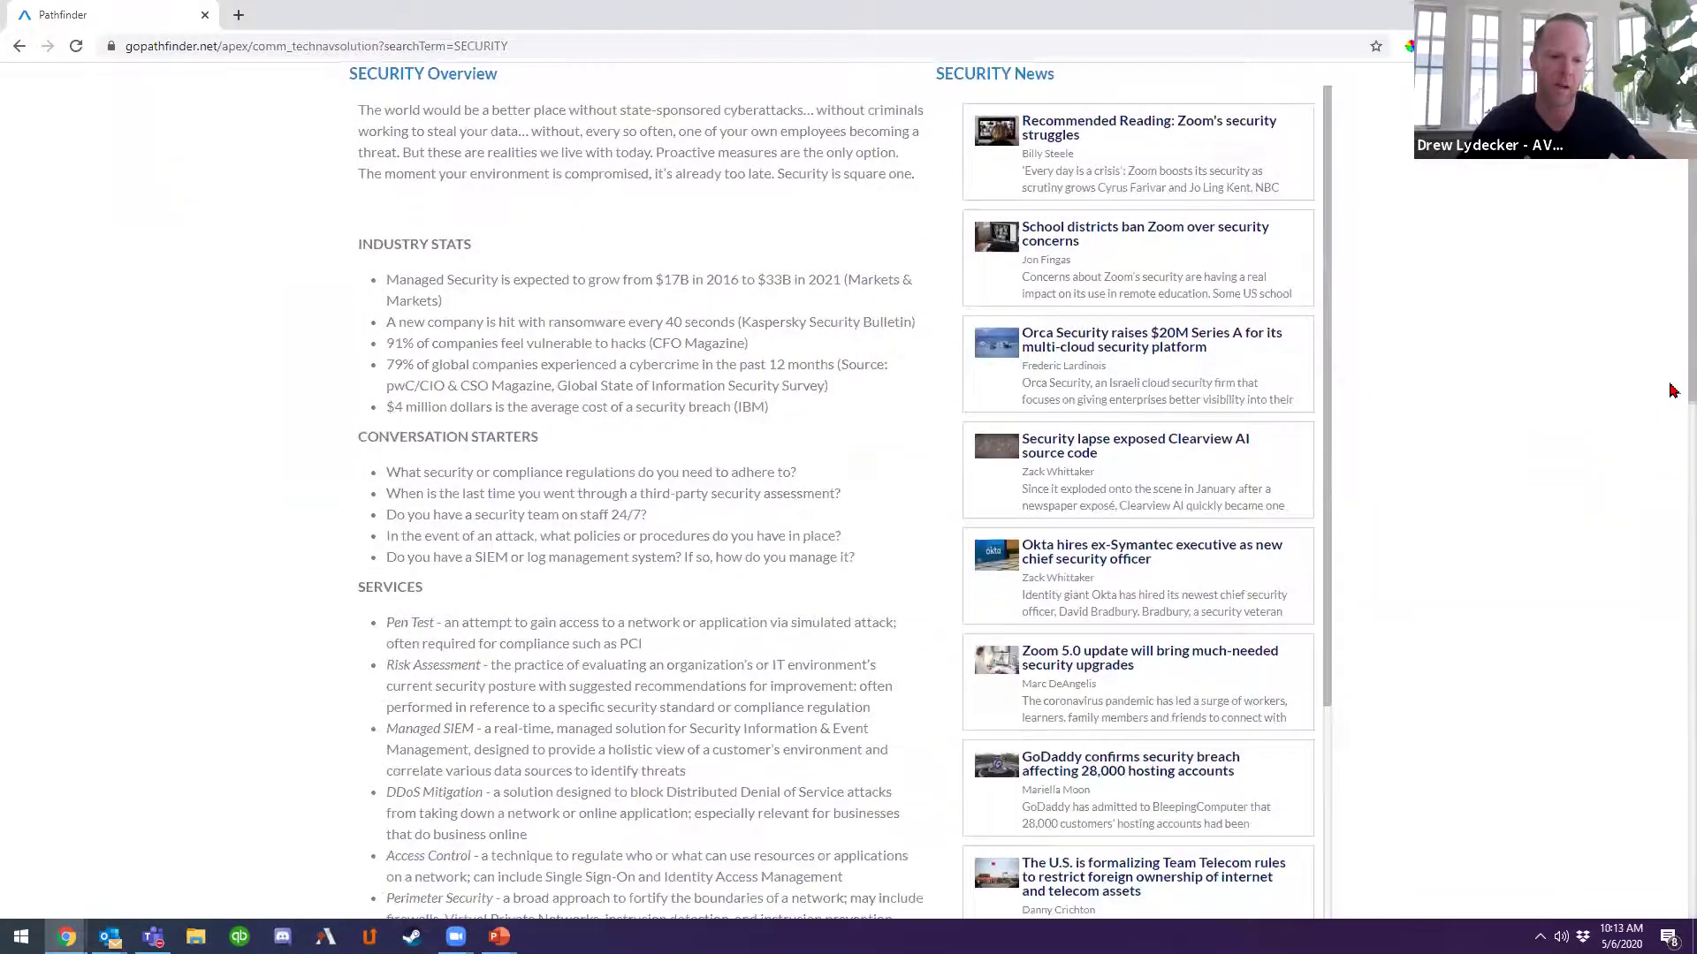
{"action": "scroll", "coordinate": [1670, 421], "scroll_direction": "down", "scroll_amount": 4}
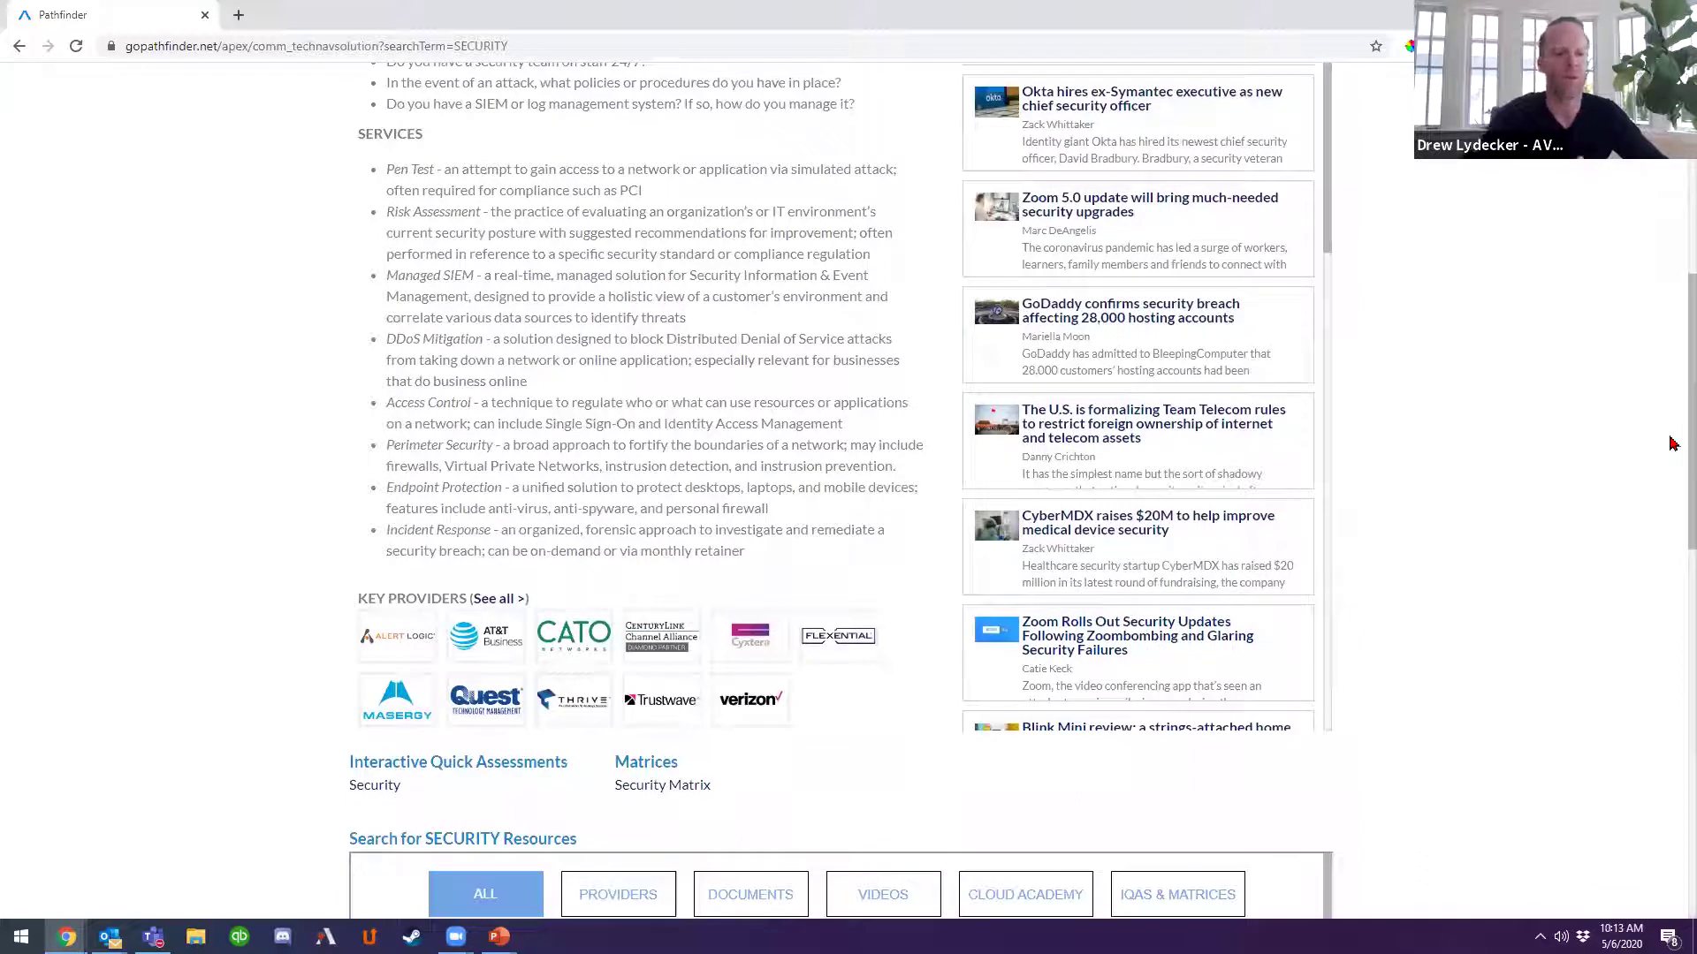
{"action": "scroll", "coordinate": [1573, 502], "scroll_direction": "up", "scroll_amount": 3}
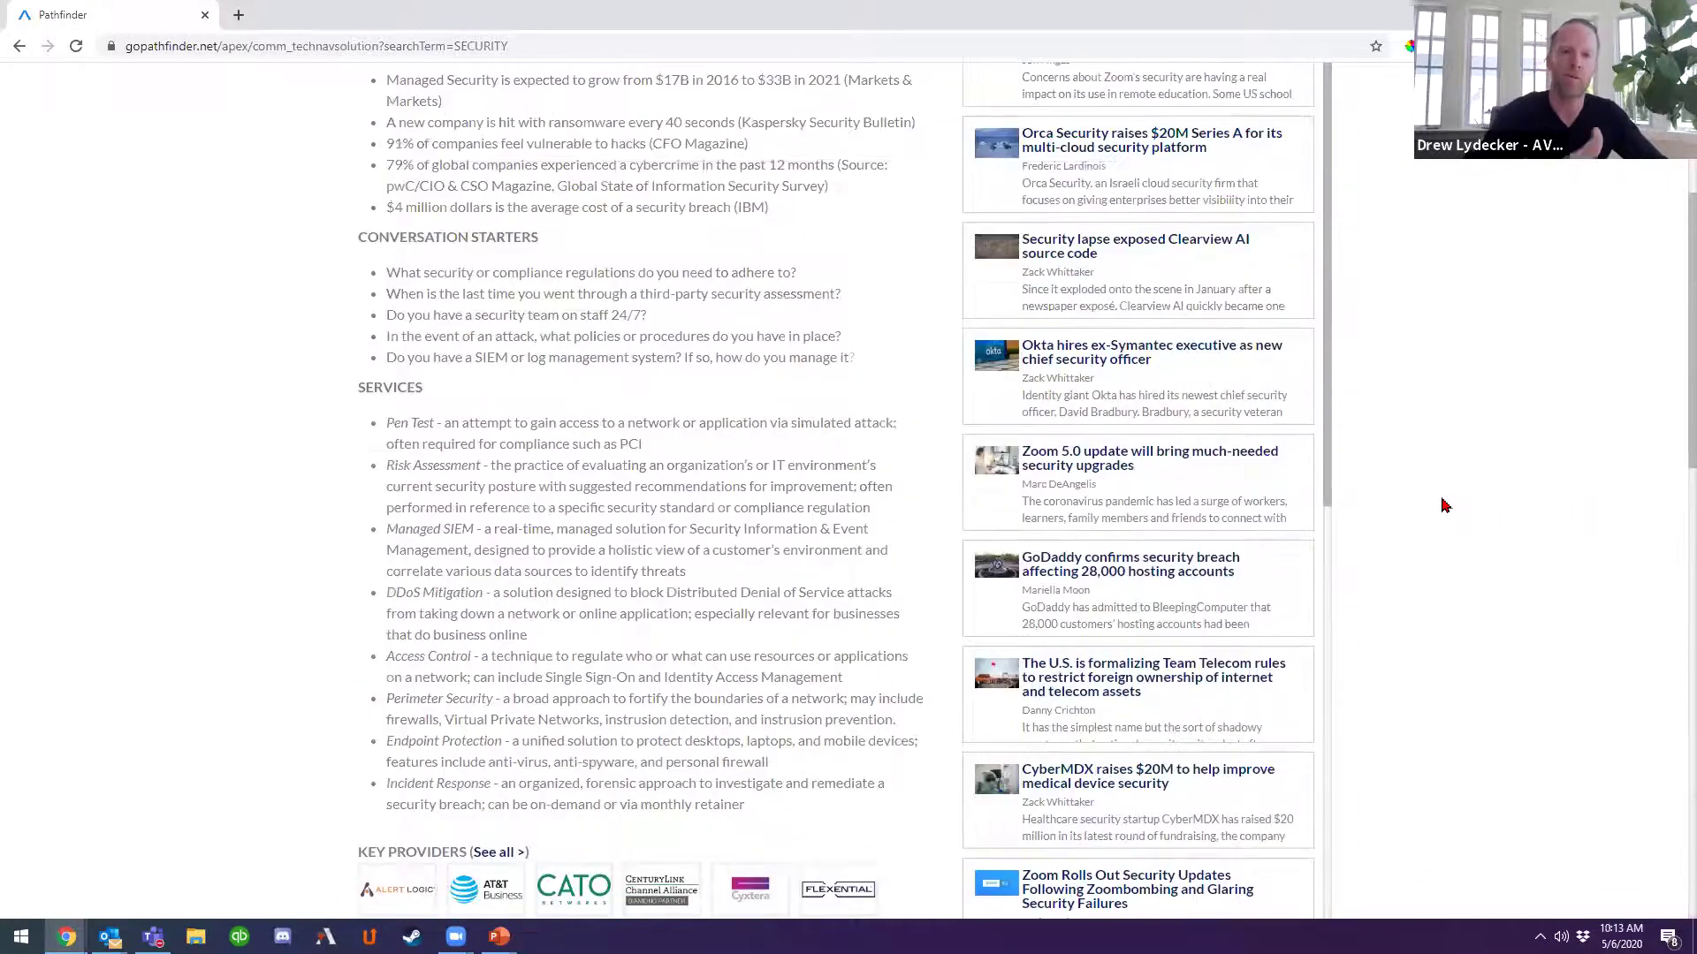
{"action": "scroll", "coordinate": [333, 724], "scroll_direction": "down", "scroll_amount": 2}
{"action": "left_click_drag", "start_coordinate": [449, 691], "coordinate": [351, 690]}
{"action": "left_click", "coordinate": [301, 677]}
{"action": "scroll", "coordinate": [301, 680], "scroll_direction": "down", "scroll_amount": 1}
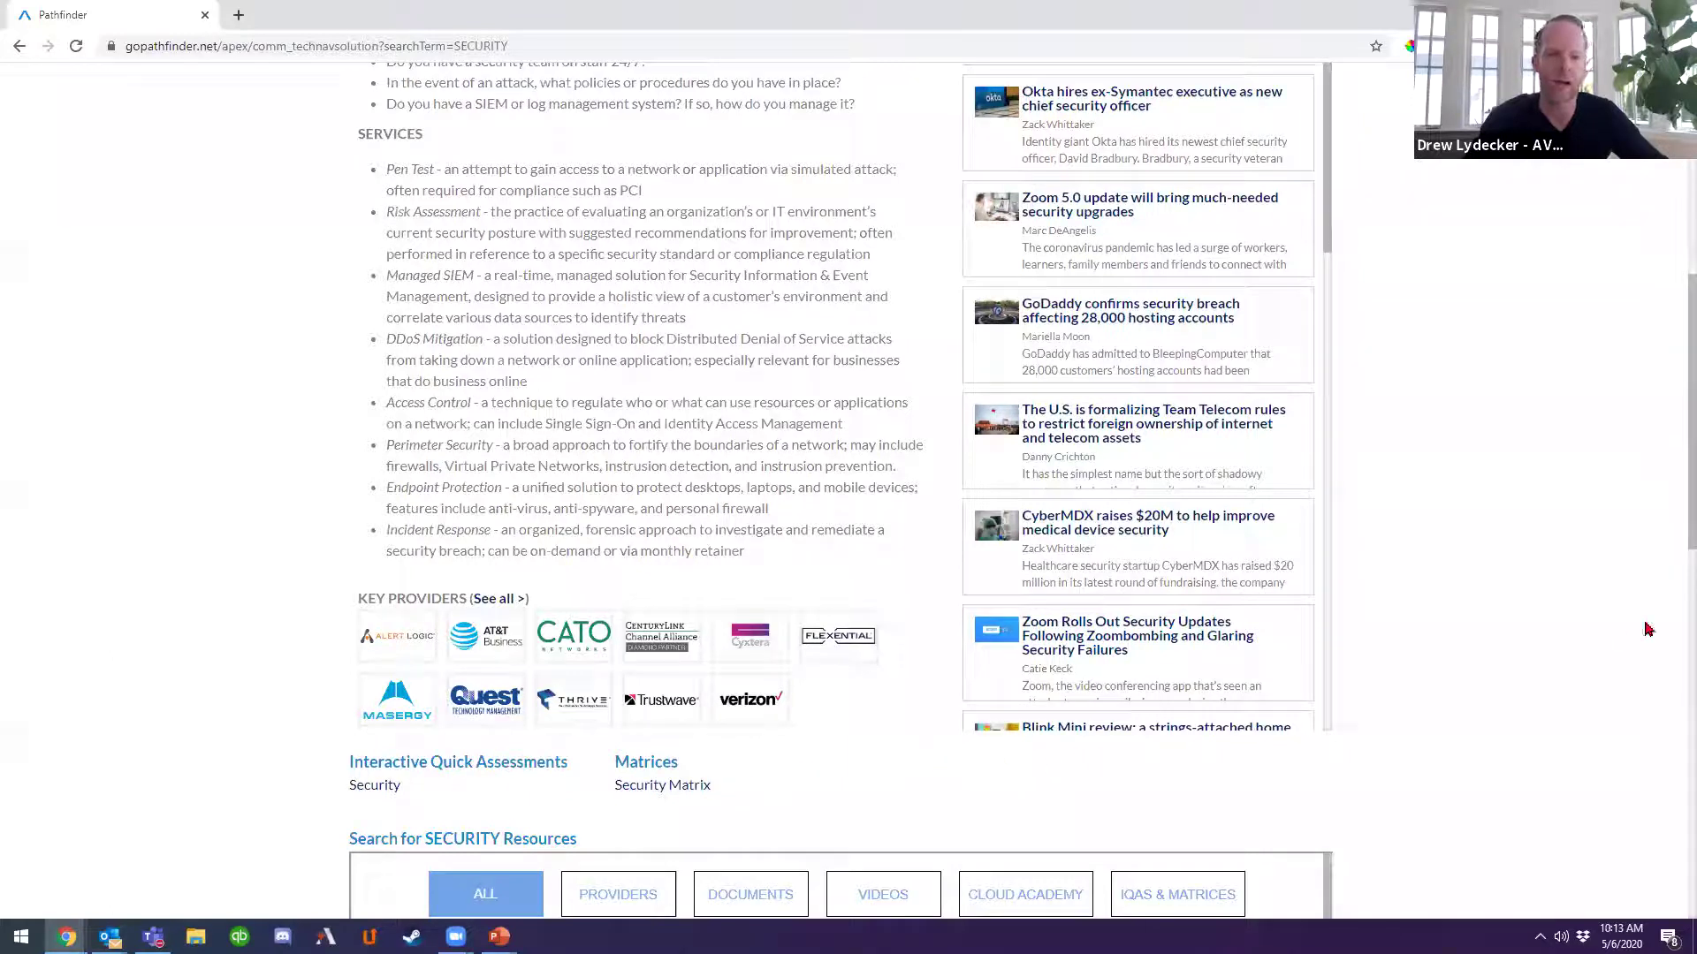
{"action": "scroll", "coordinate": [602, 740], "scroll_direction": "down", "scroll_amount": 4}
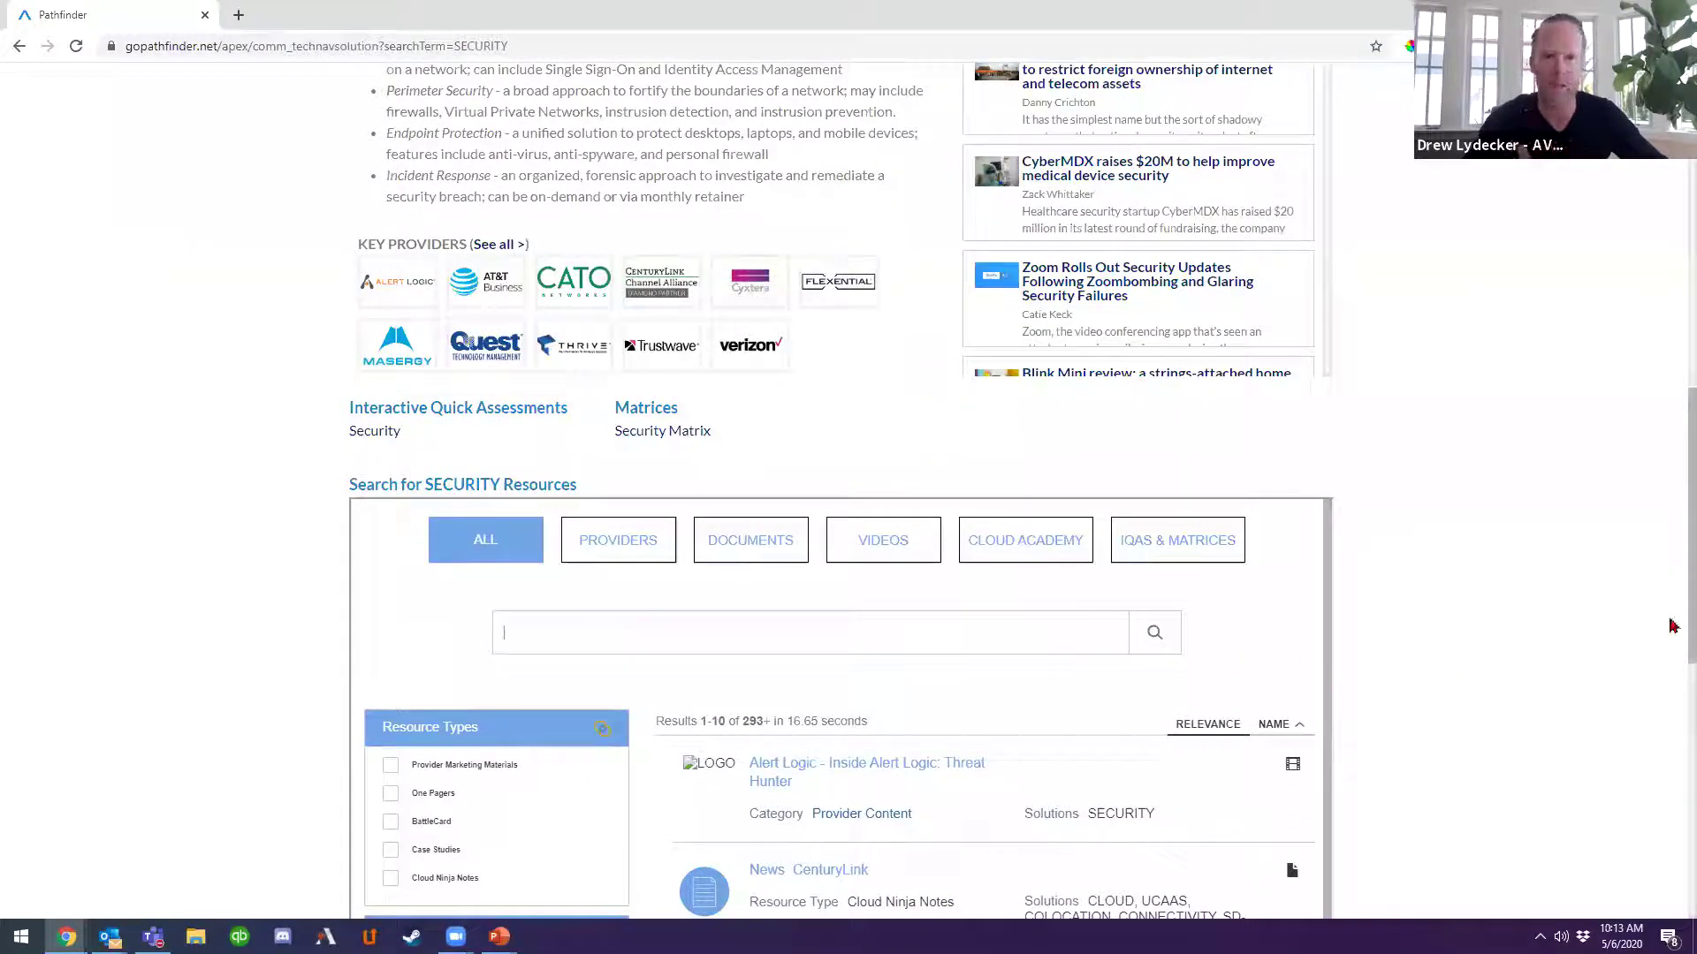
{"action": "scroll", "coordinate": [1673, 621], "scroll_direction": "up", "scroll_amount": 6}
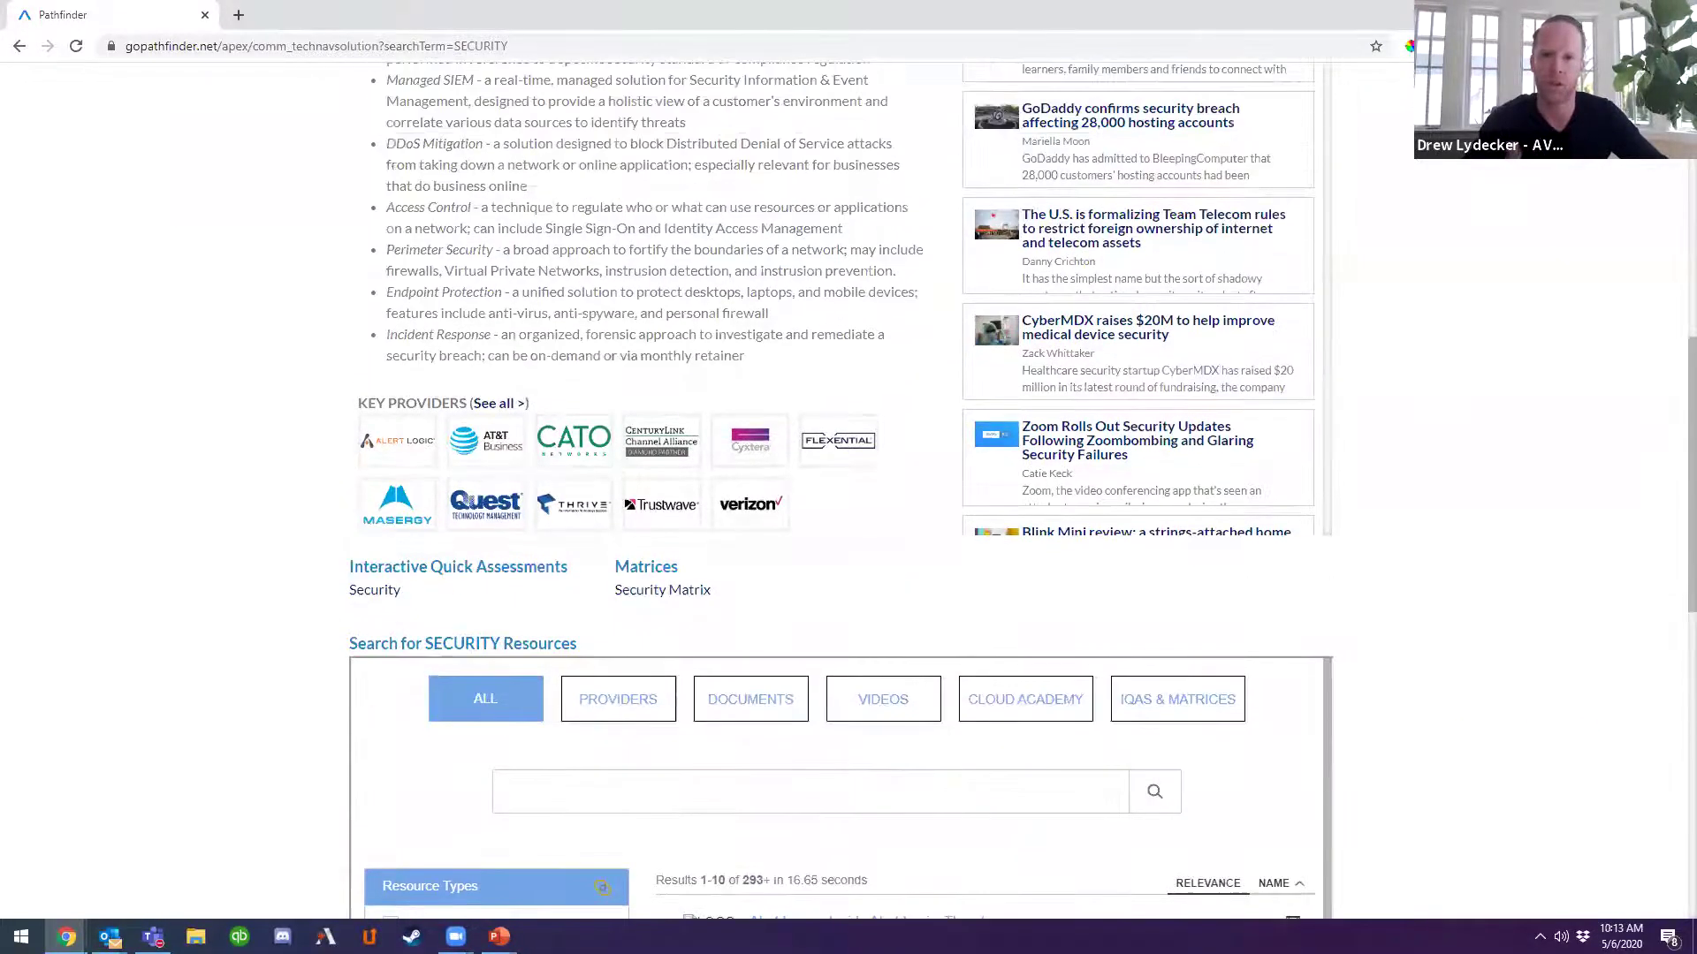
{"action": "scroll", "coordinate": [1667, 265], "scroll_direction": "up", "scroll_amount": 6}
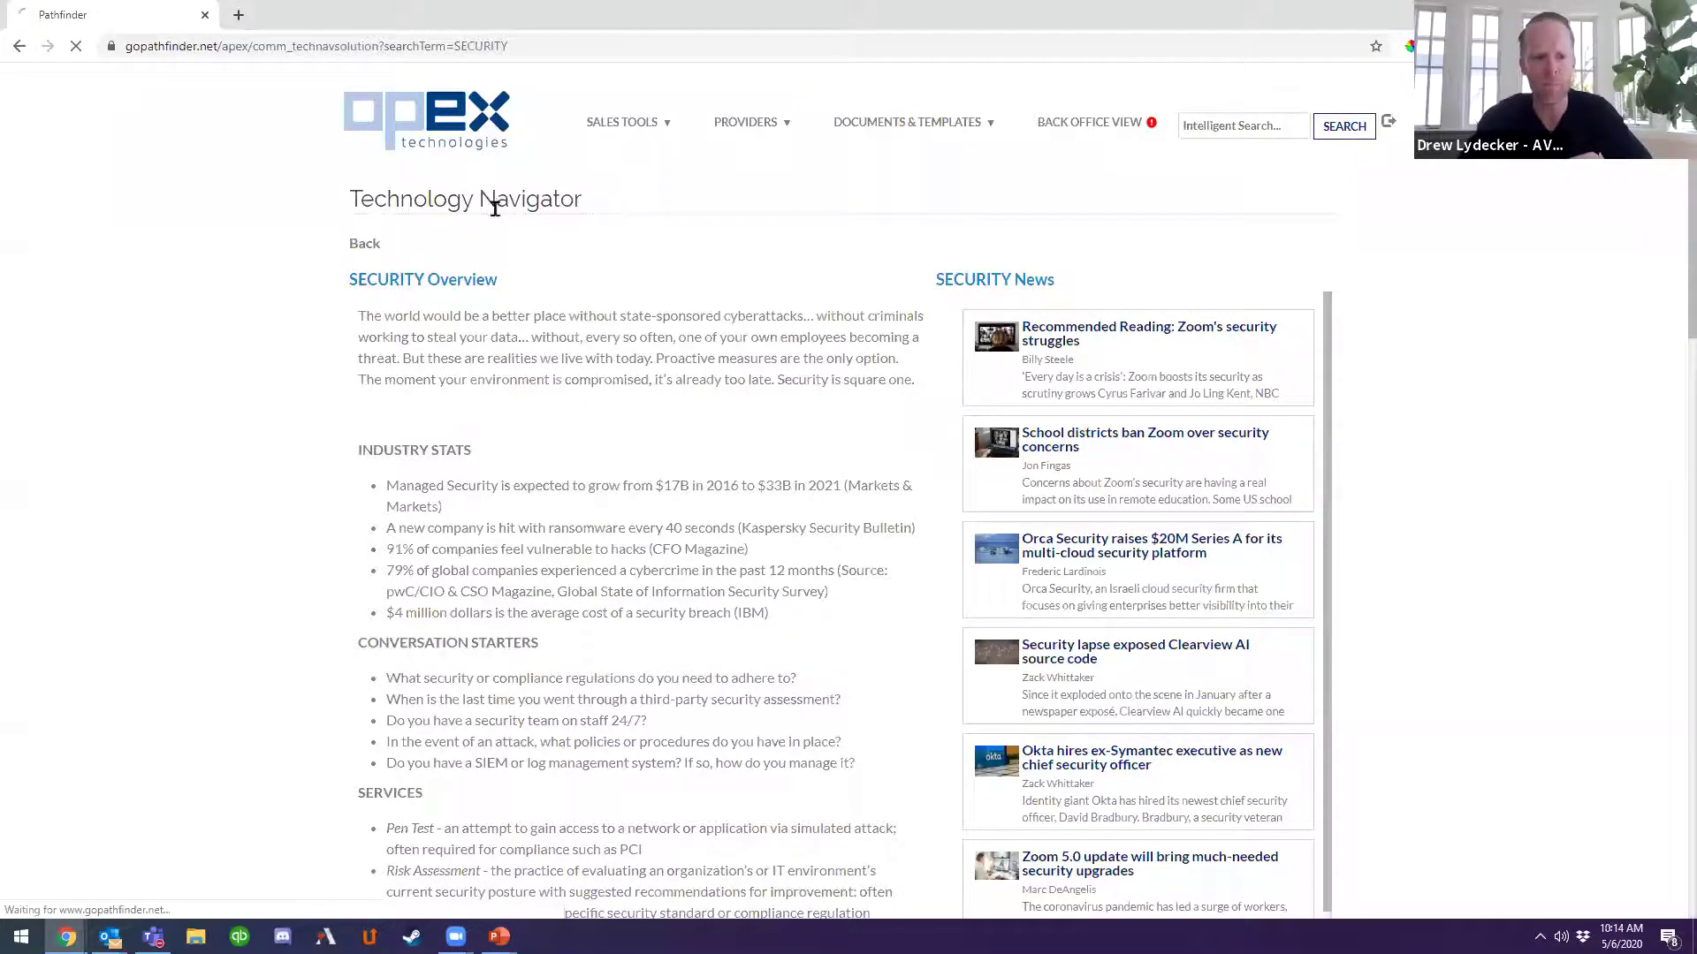
Return to the portal home page and open the Provider Portfolio to look over the full provider list.
{"action": "left_click", "coordinate": [470, 134]}
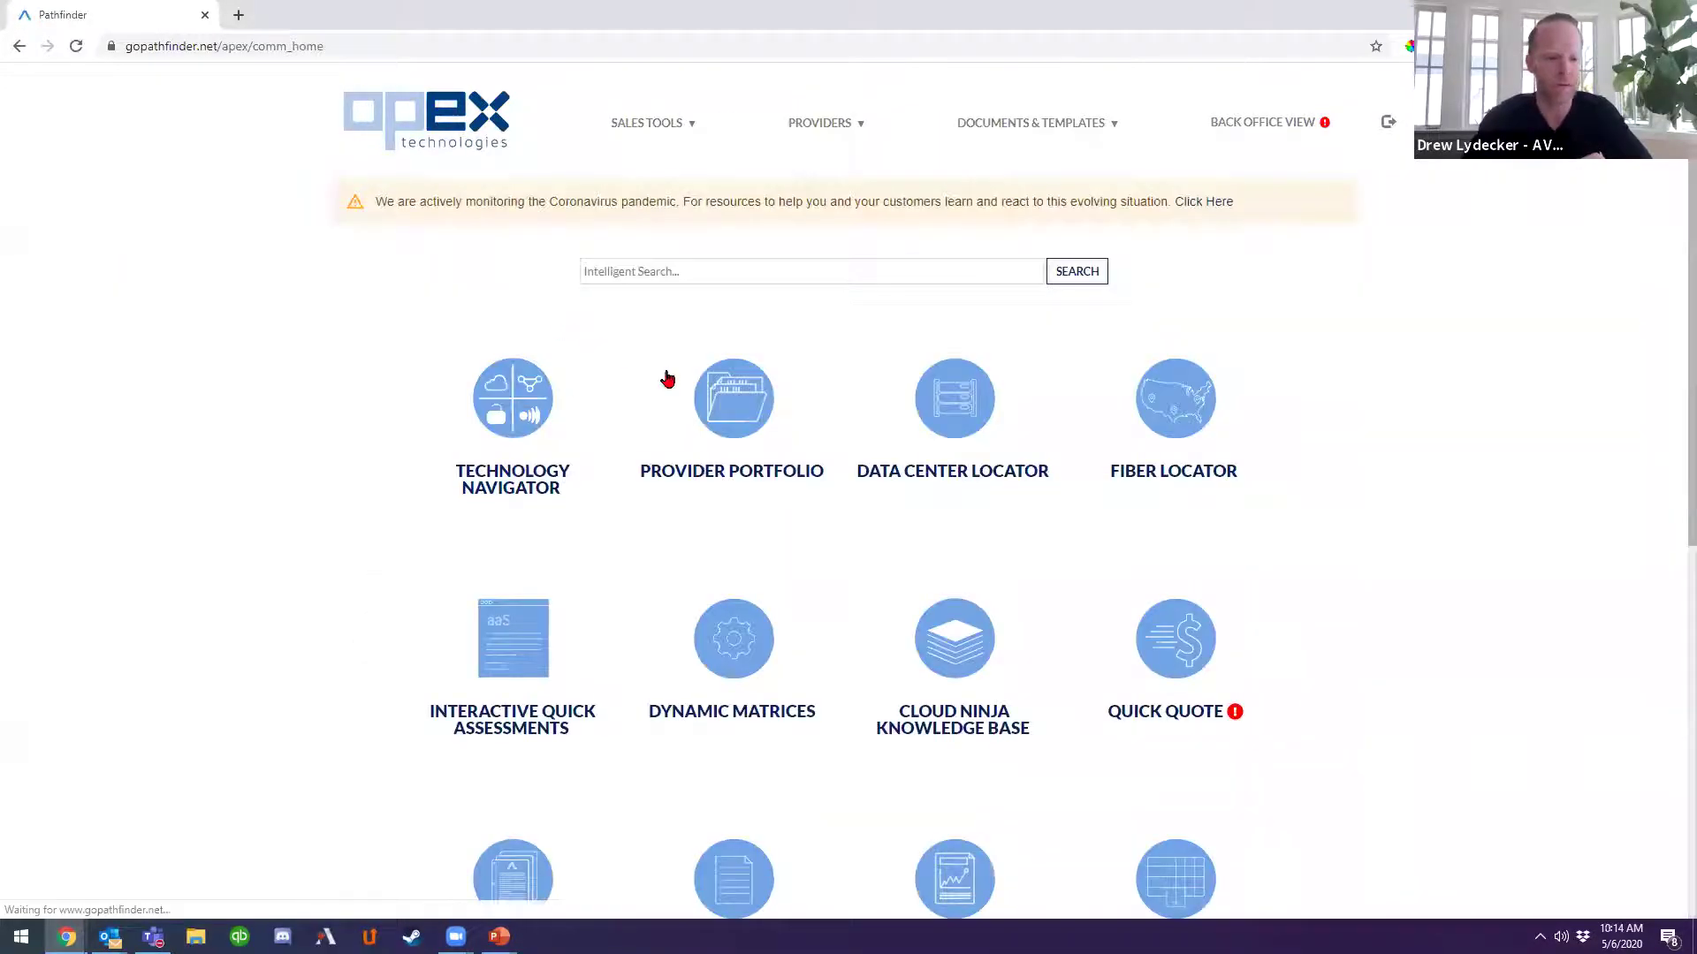
{"action": "left_click", "coordinate": [728, 425]}
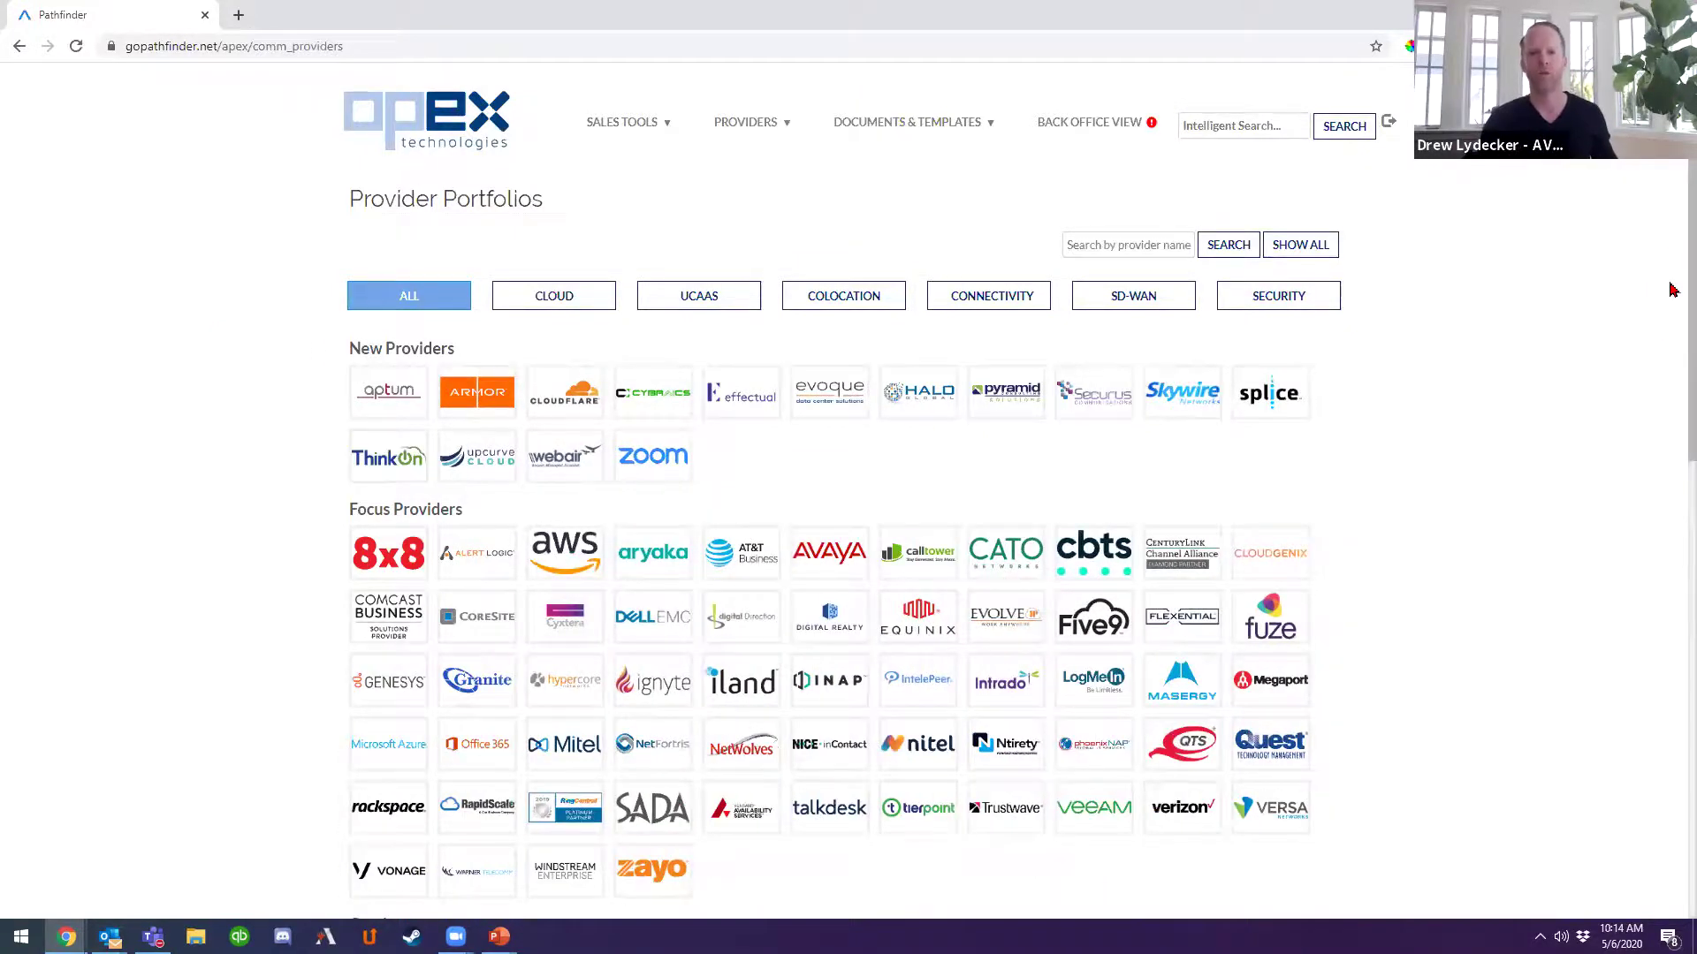
{"action": "scroll", "coordinate": [1673, 451], "scroll_direction": "down", "scroll_amount": 5}
{"action": "scroll", "coordinate": [1668, 543], "scroll_direction": "down", "scroll_amount": 3}
{"action": "scroll", "coordinate": [1670, 398], "scroll_direction": "up", "scroll_amount": 7}
{"action": "scroll", "coordinate": [652, 310], "scroll_direction": "up", "scroll_amount": 1}
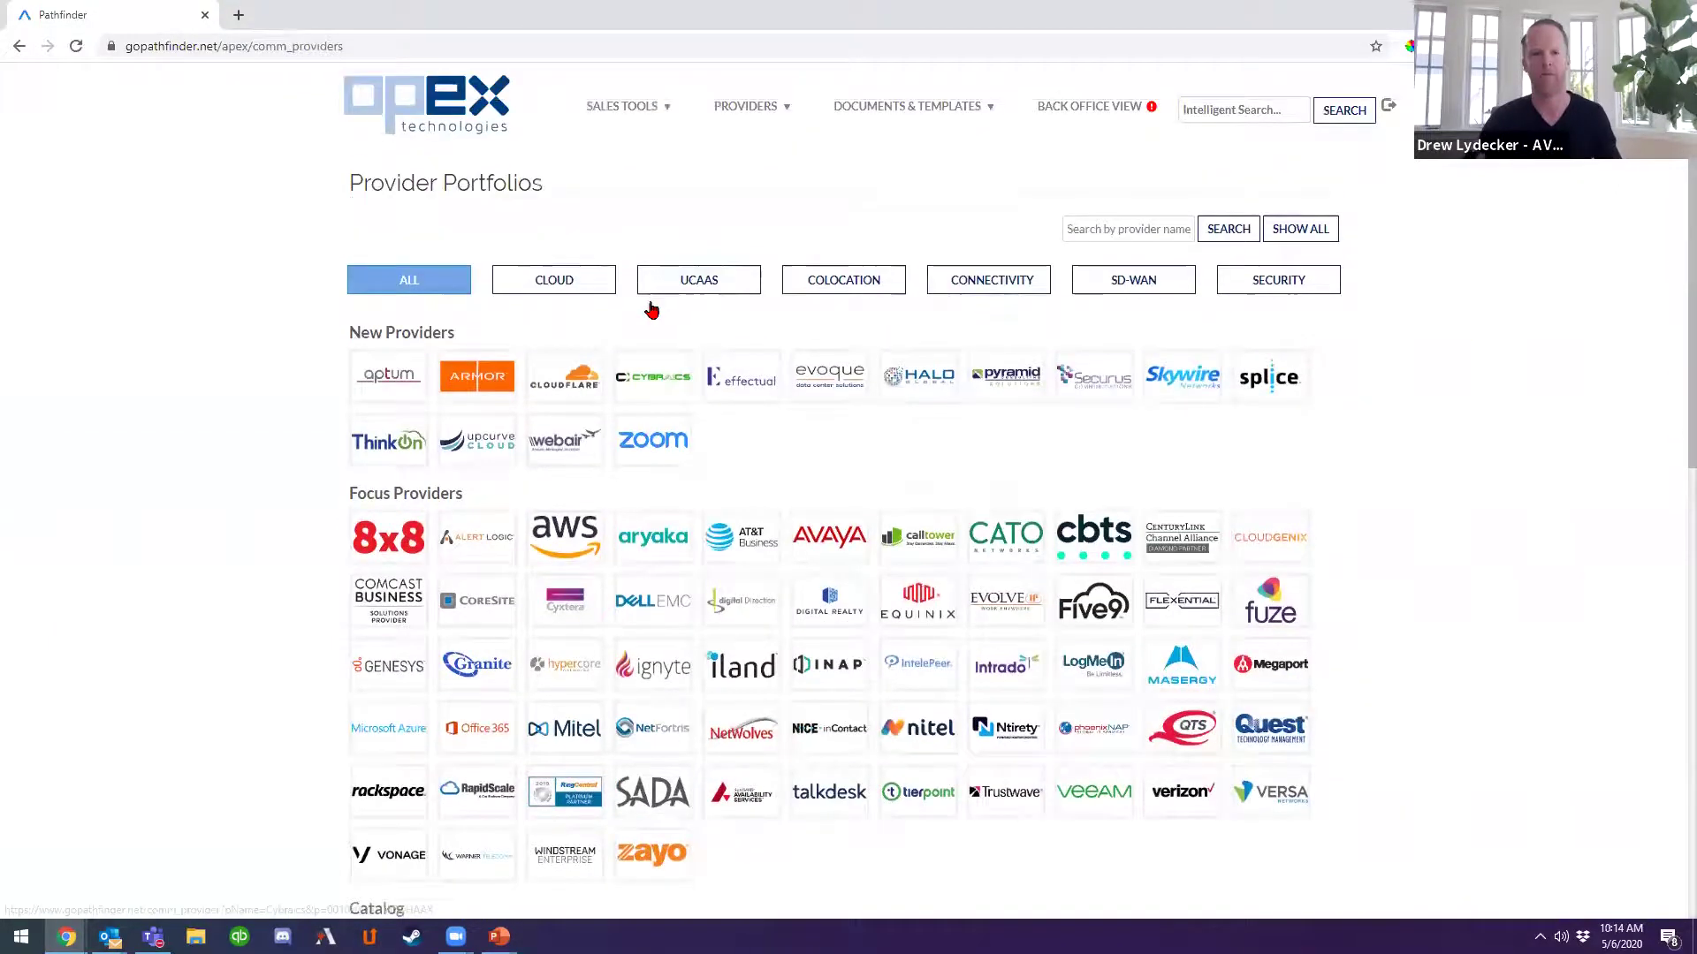
Filter the provider portfolios by Cloud, UCaaS, Colocation, Connectivity, SD-WAN and Security in turn, ending with all providers shown.
{"action": "left_click", "coordinate": [598, 311]}
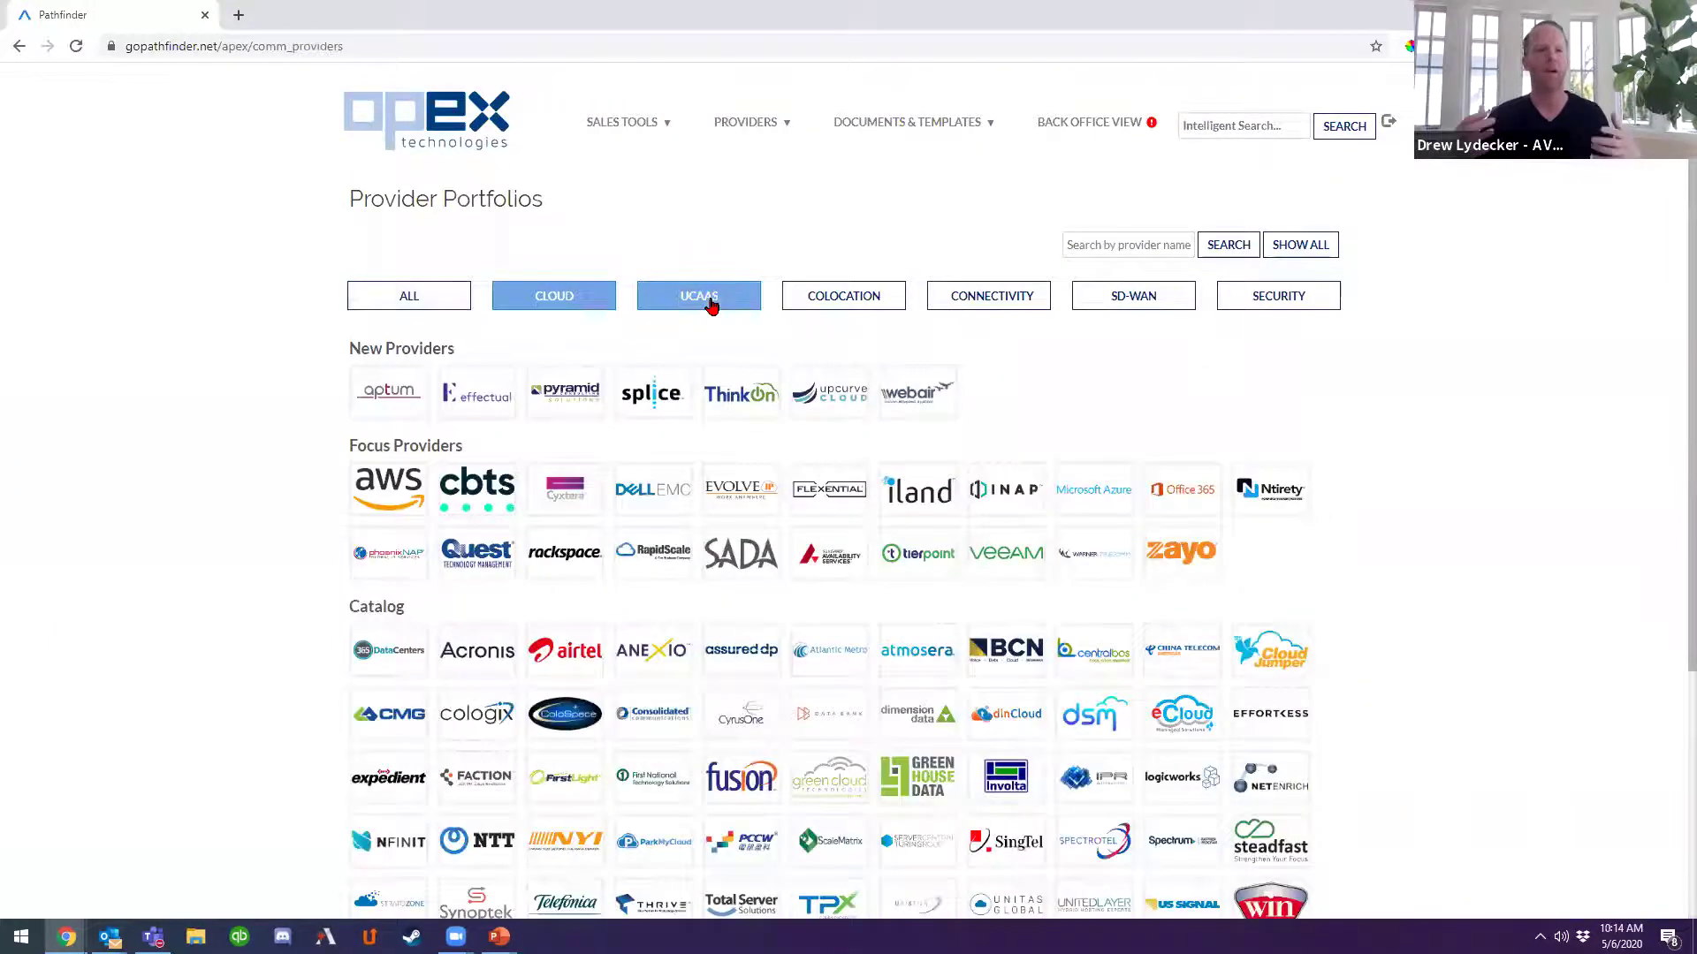
{"action": "left_click", "coordinate": [711, 305]}
{"action": "left_click", "coordinate": [860, 309]}
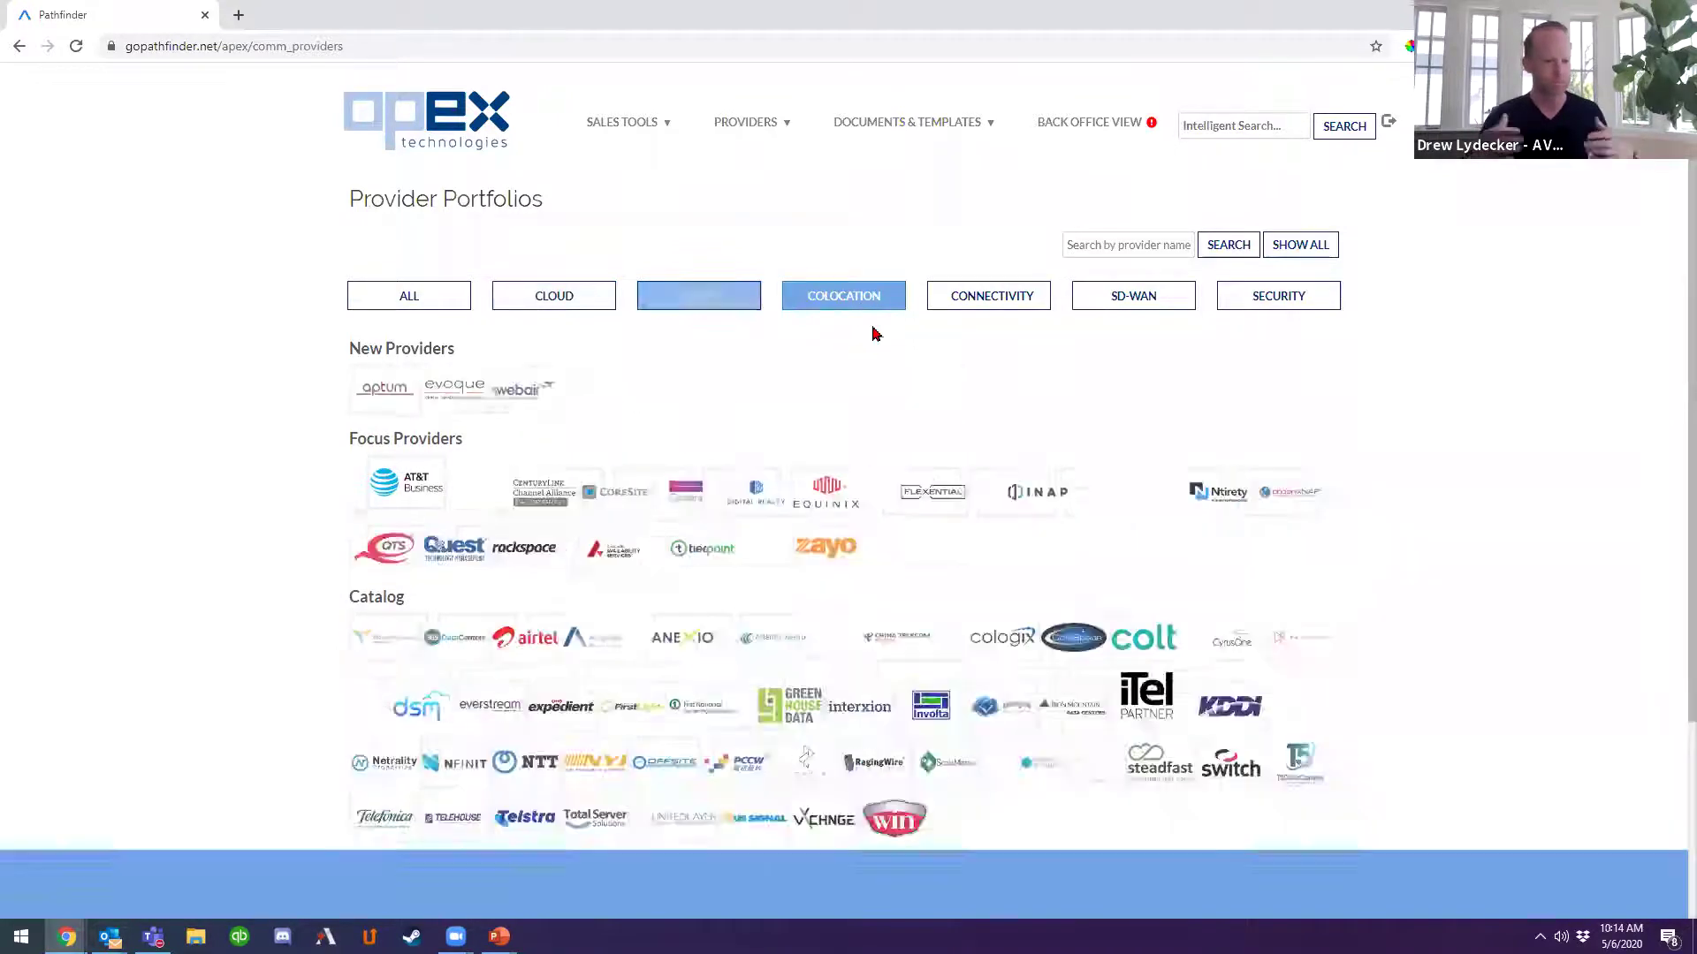
{"action": "left_click", "coordinate": [1015, 306]}
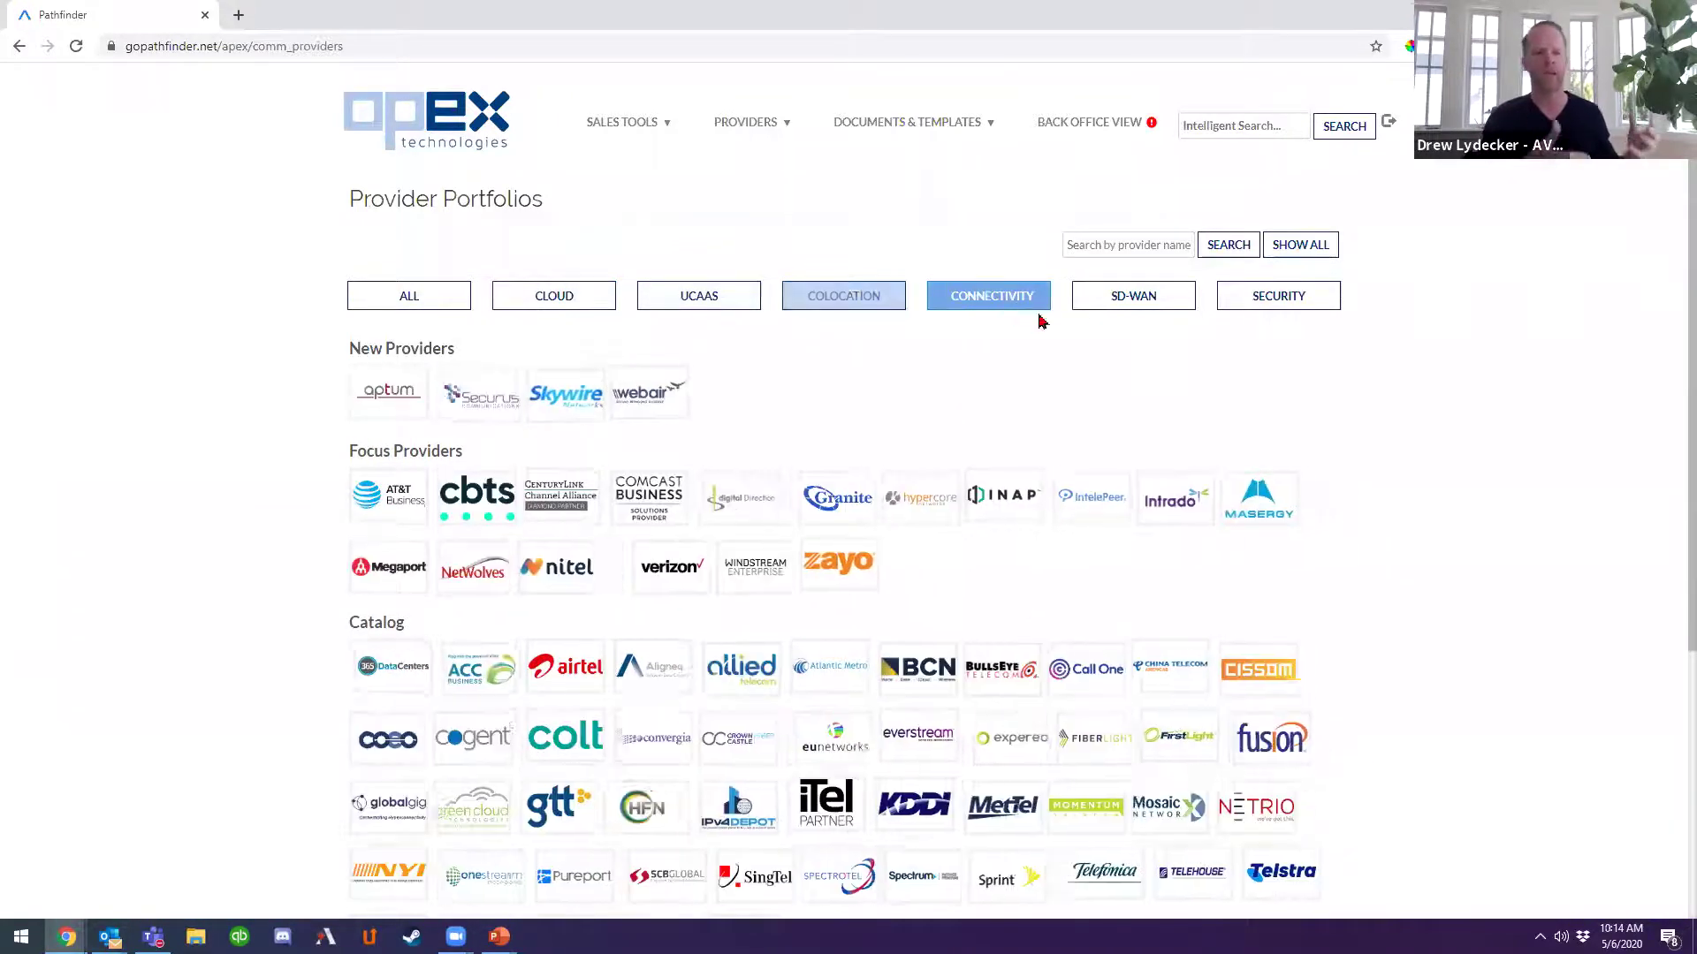
{"action": "left_click", "coordinate": [1128, 308]}
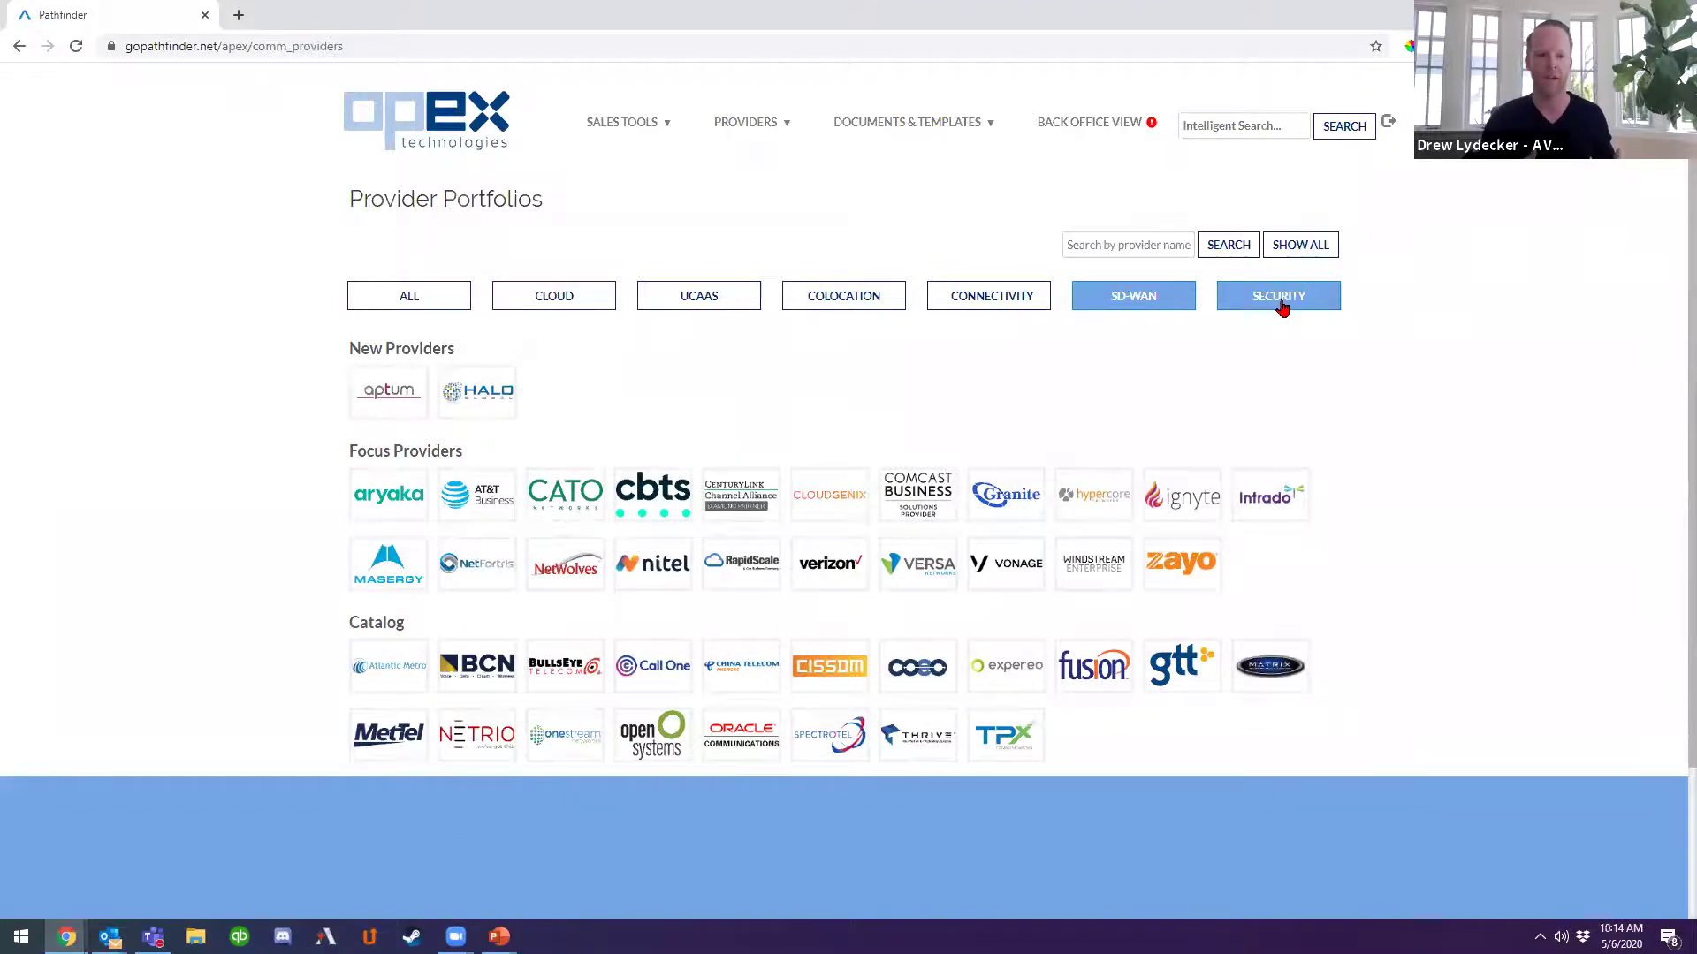
{"action": "left_click", "coordinate": [1281, 307]}
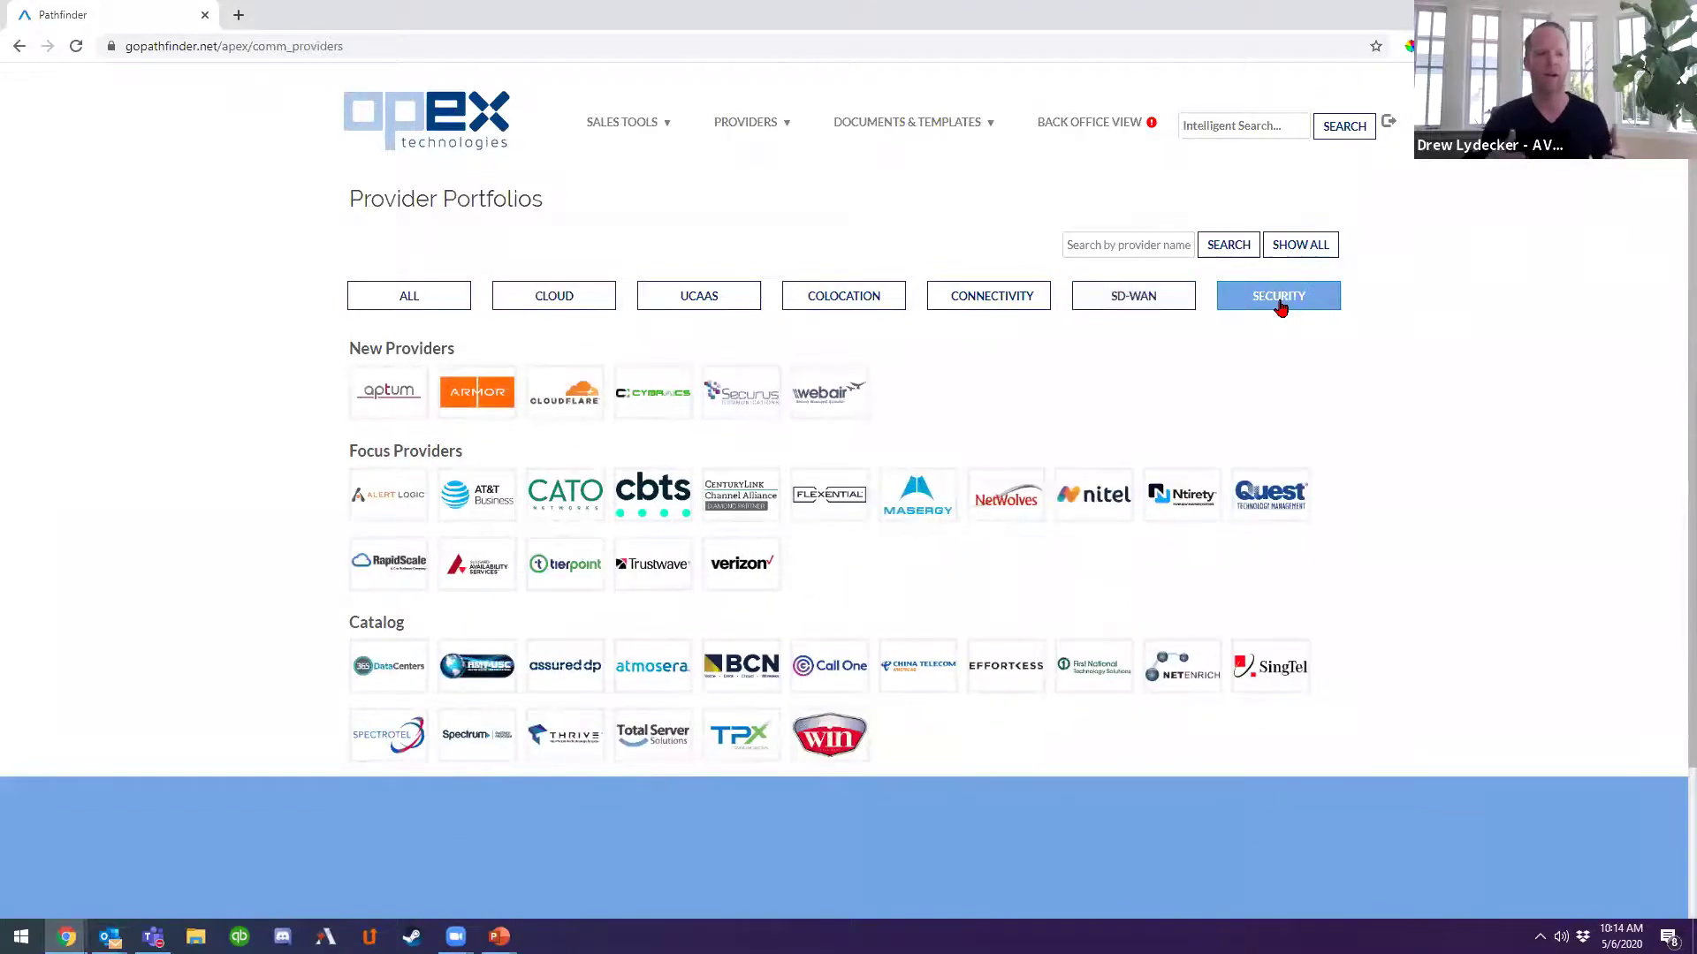
{"action": "left_click", "coordinate": [441, 298]}
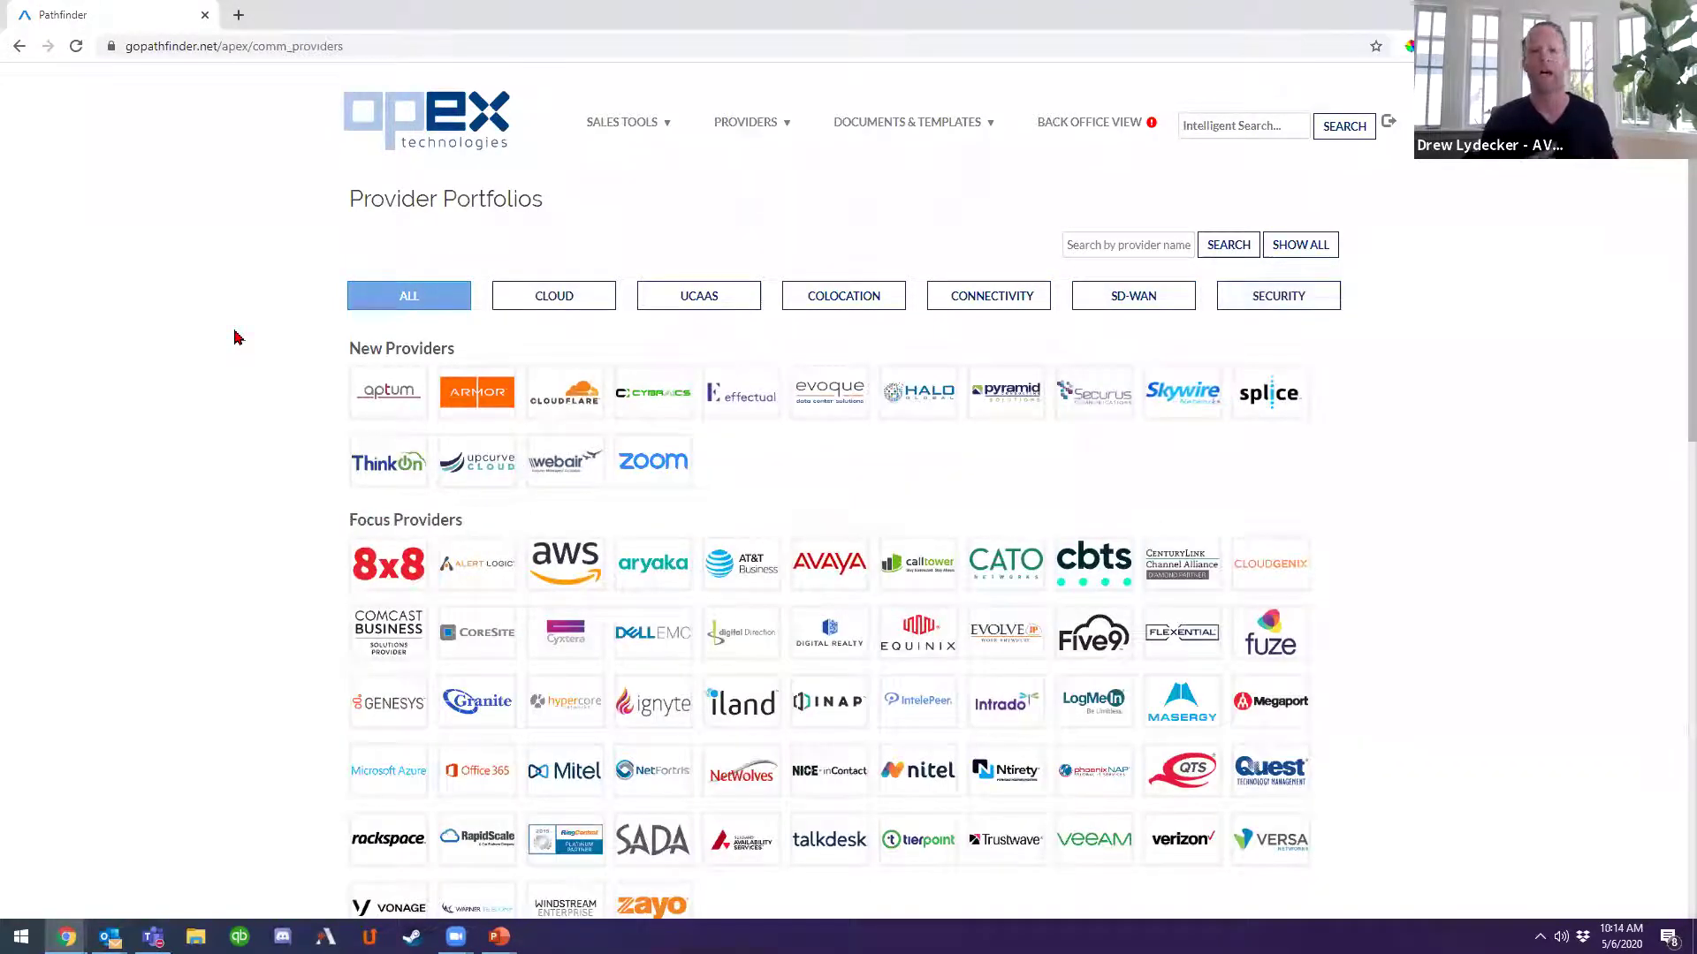
Open the 8x8 provider page and highlight its overview text and the COVID promotion notice in turn.
{"action": "left_click", "coordinate": [380, 562]}
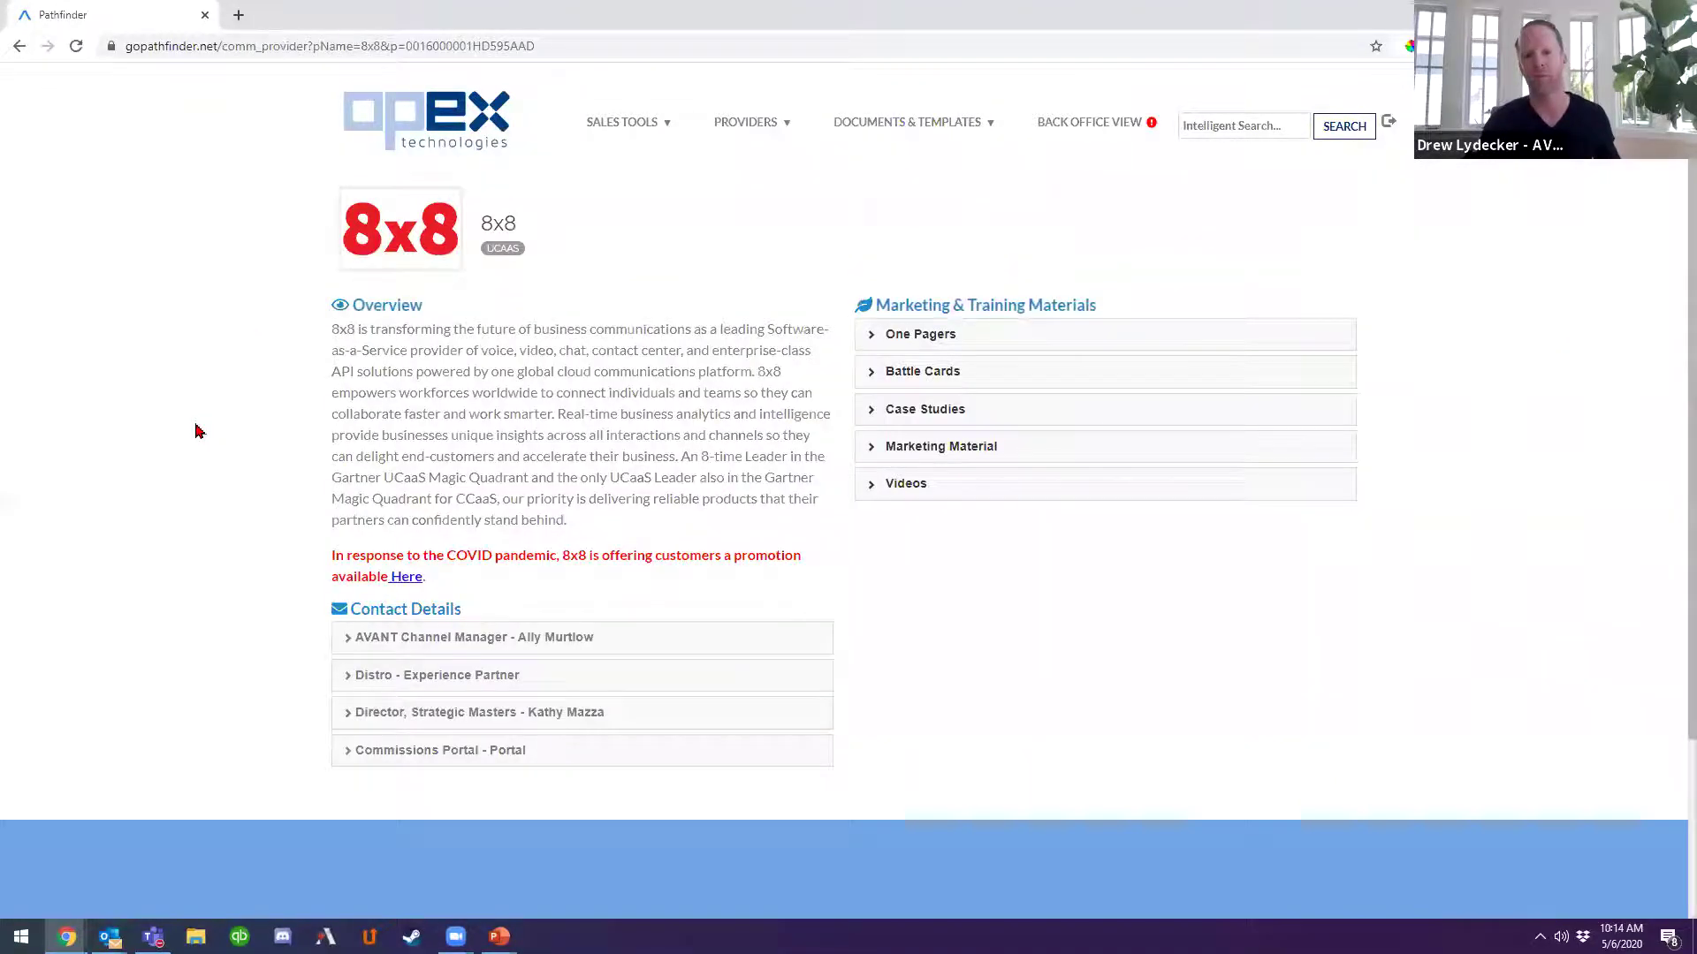
{"action": "left_click_drag", "start_coordinate": [334, 332], "coordinate": [580, 522]}
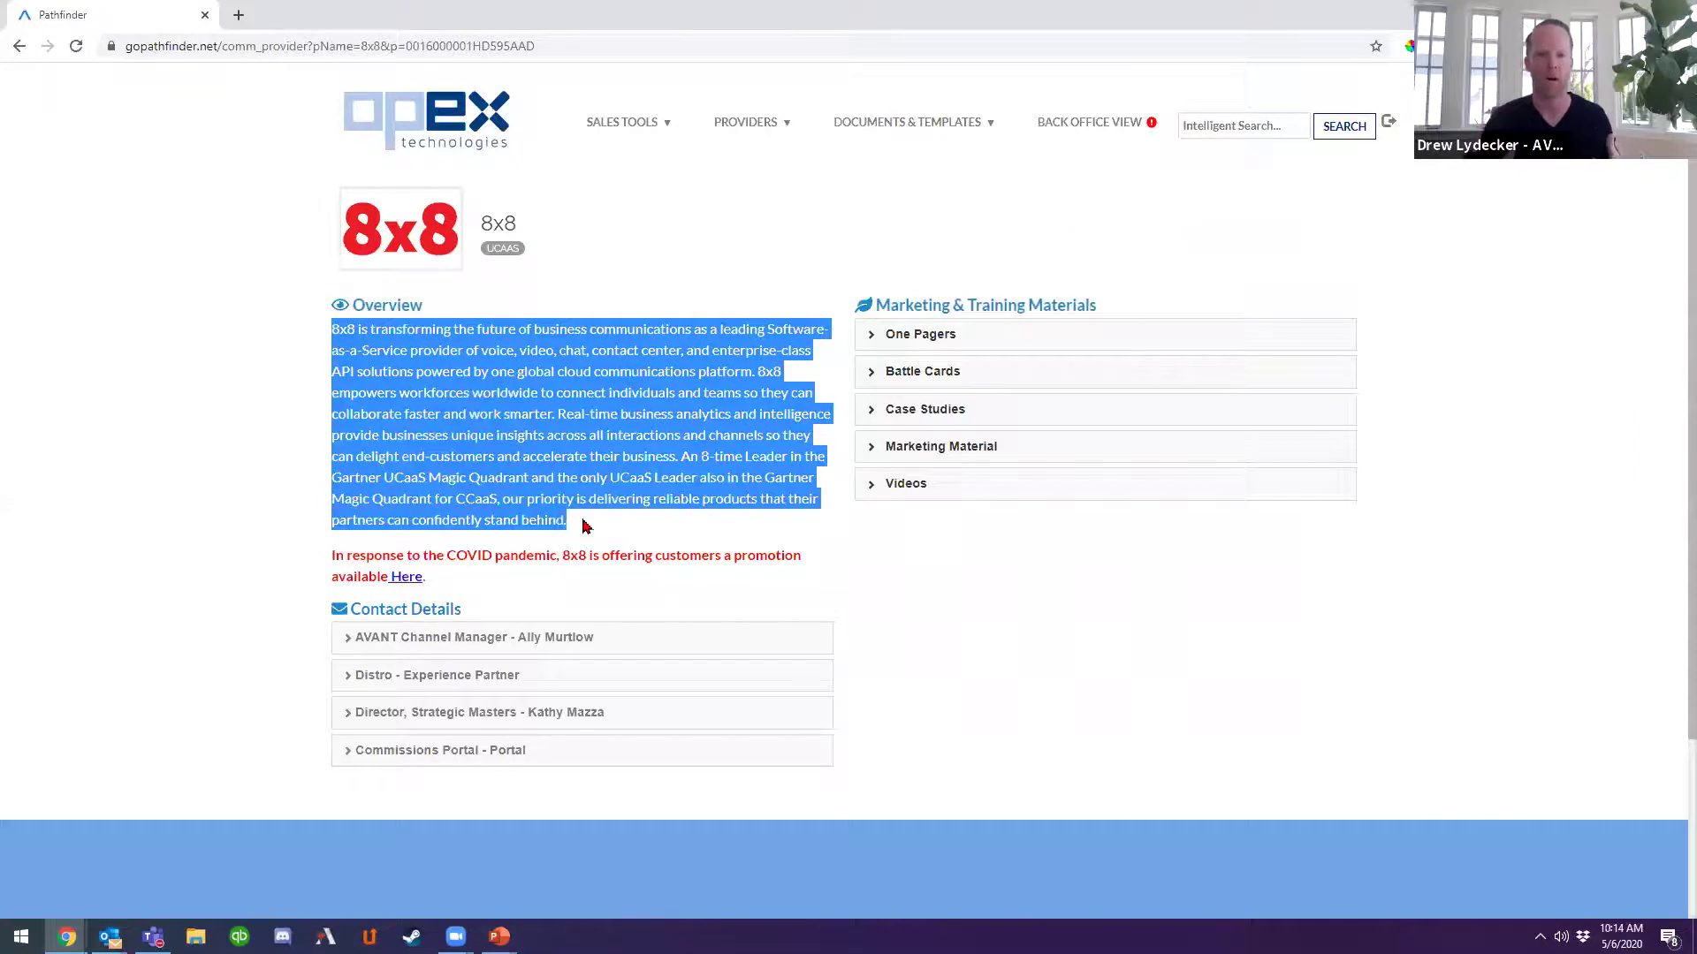
{"action": "left_click", "coordinate": [585, 520]}
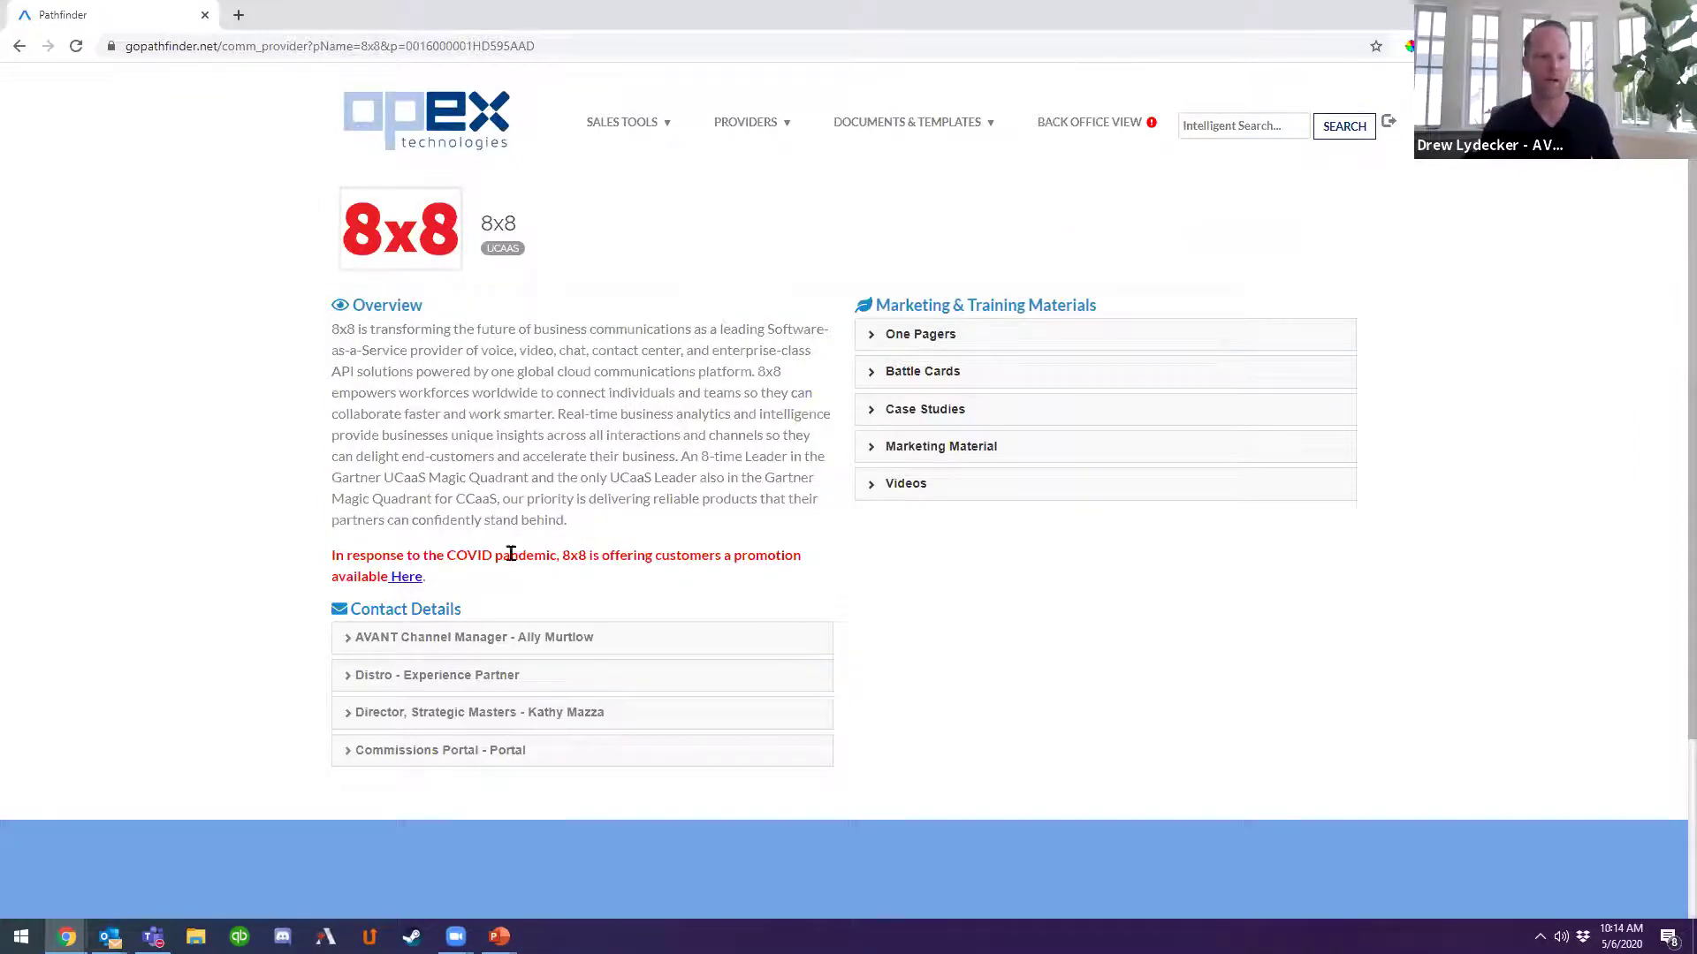
{"action": "left_click_drag", "start_coordinate": [428, 577], "coordinate": [329, 562]}
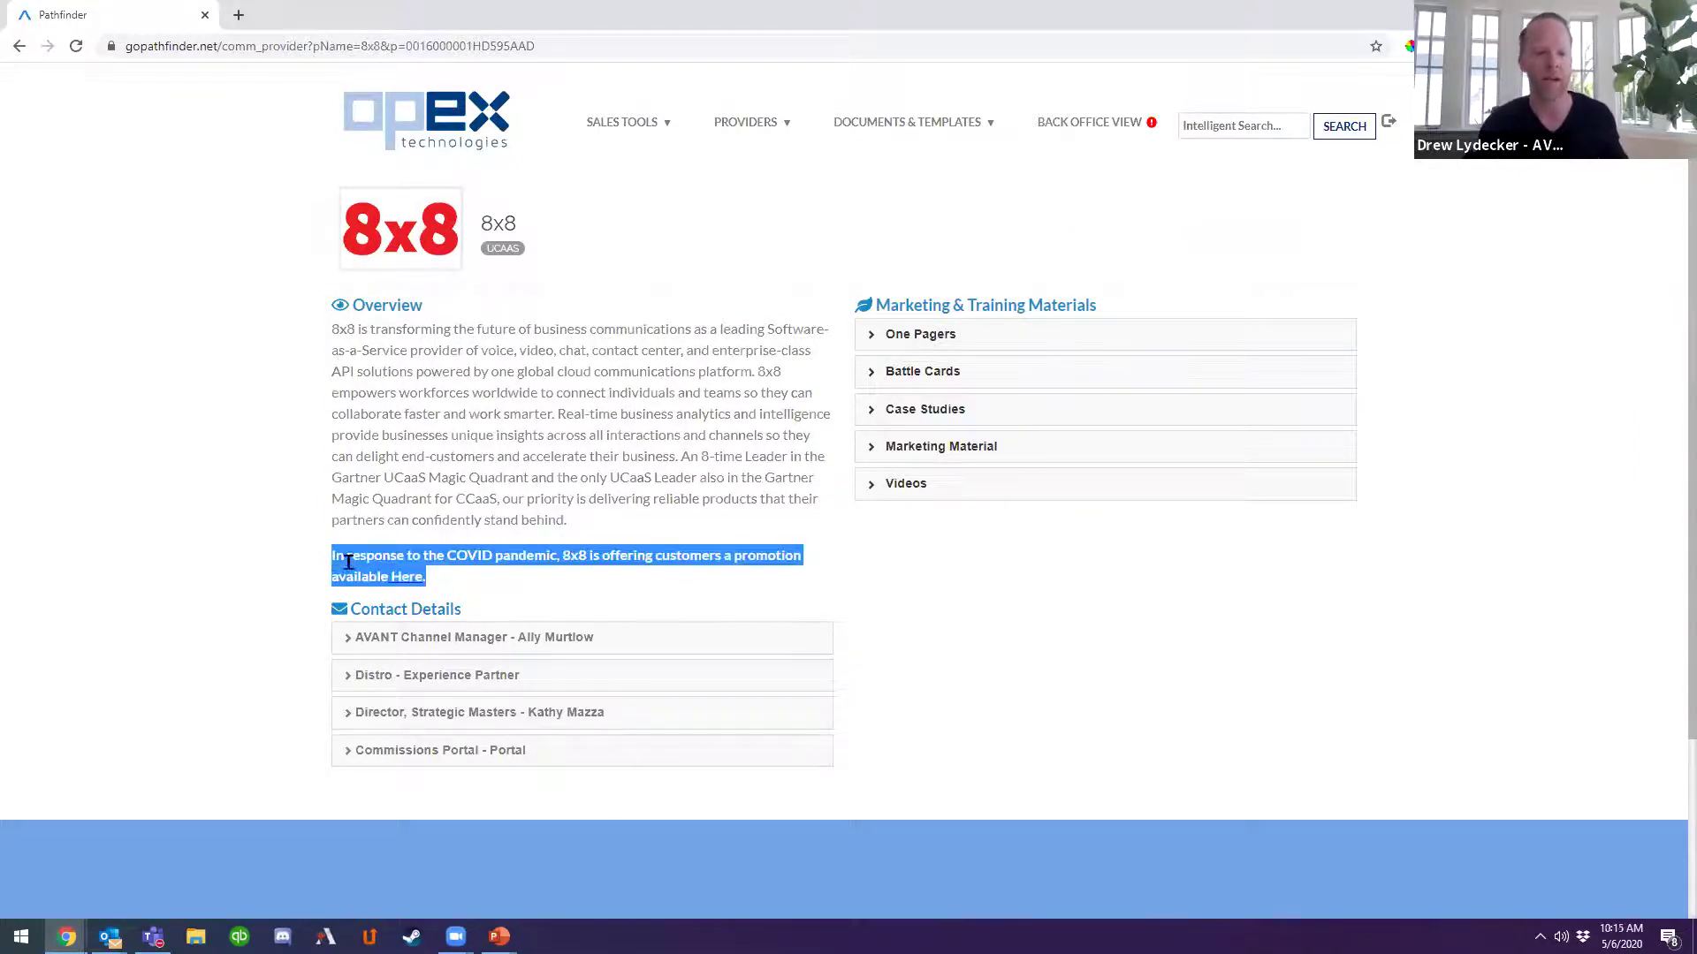
{"action": "left_click", "coordinate": [523, 584]}
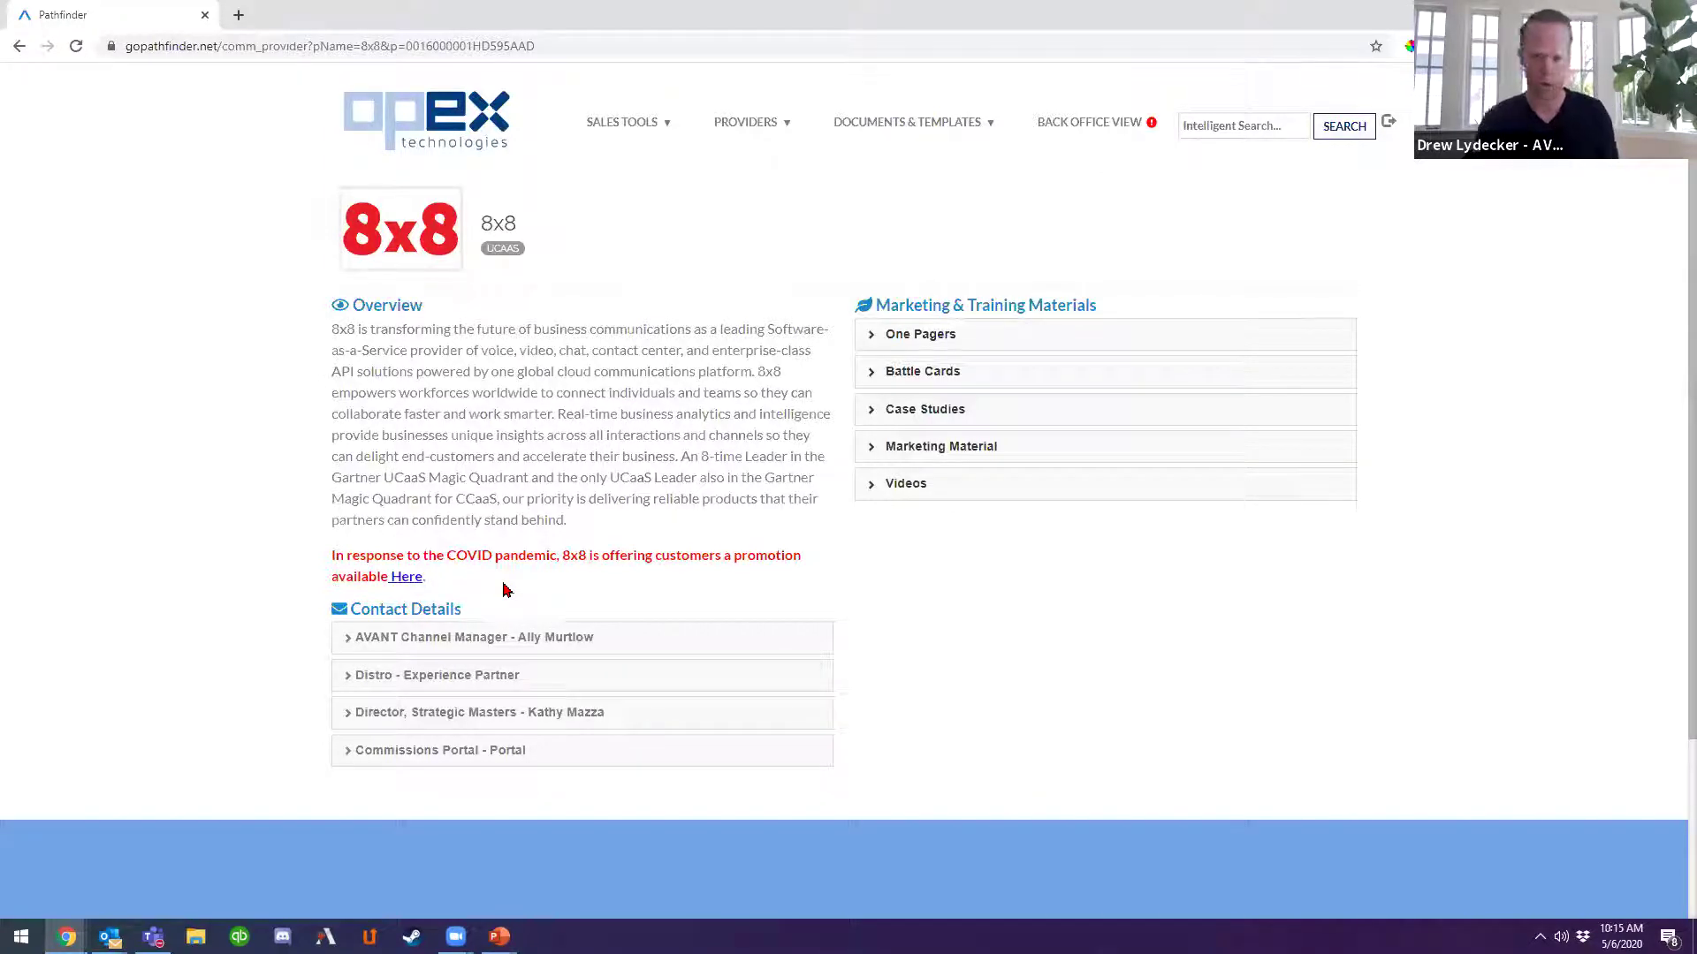
View the 8x8 - One Pager document from the provider's marketing and training materials, and close it.
{"action": "left_click", "coordinate": [918, 338]}
{"action": "left_click", "coordinate": [1301, 417]}
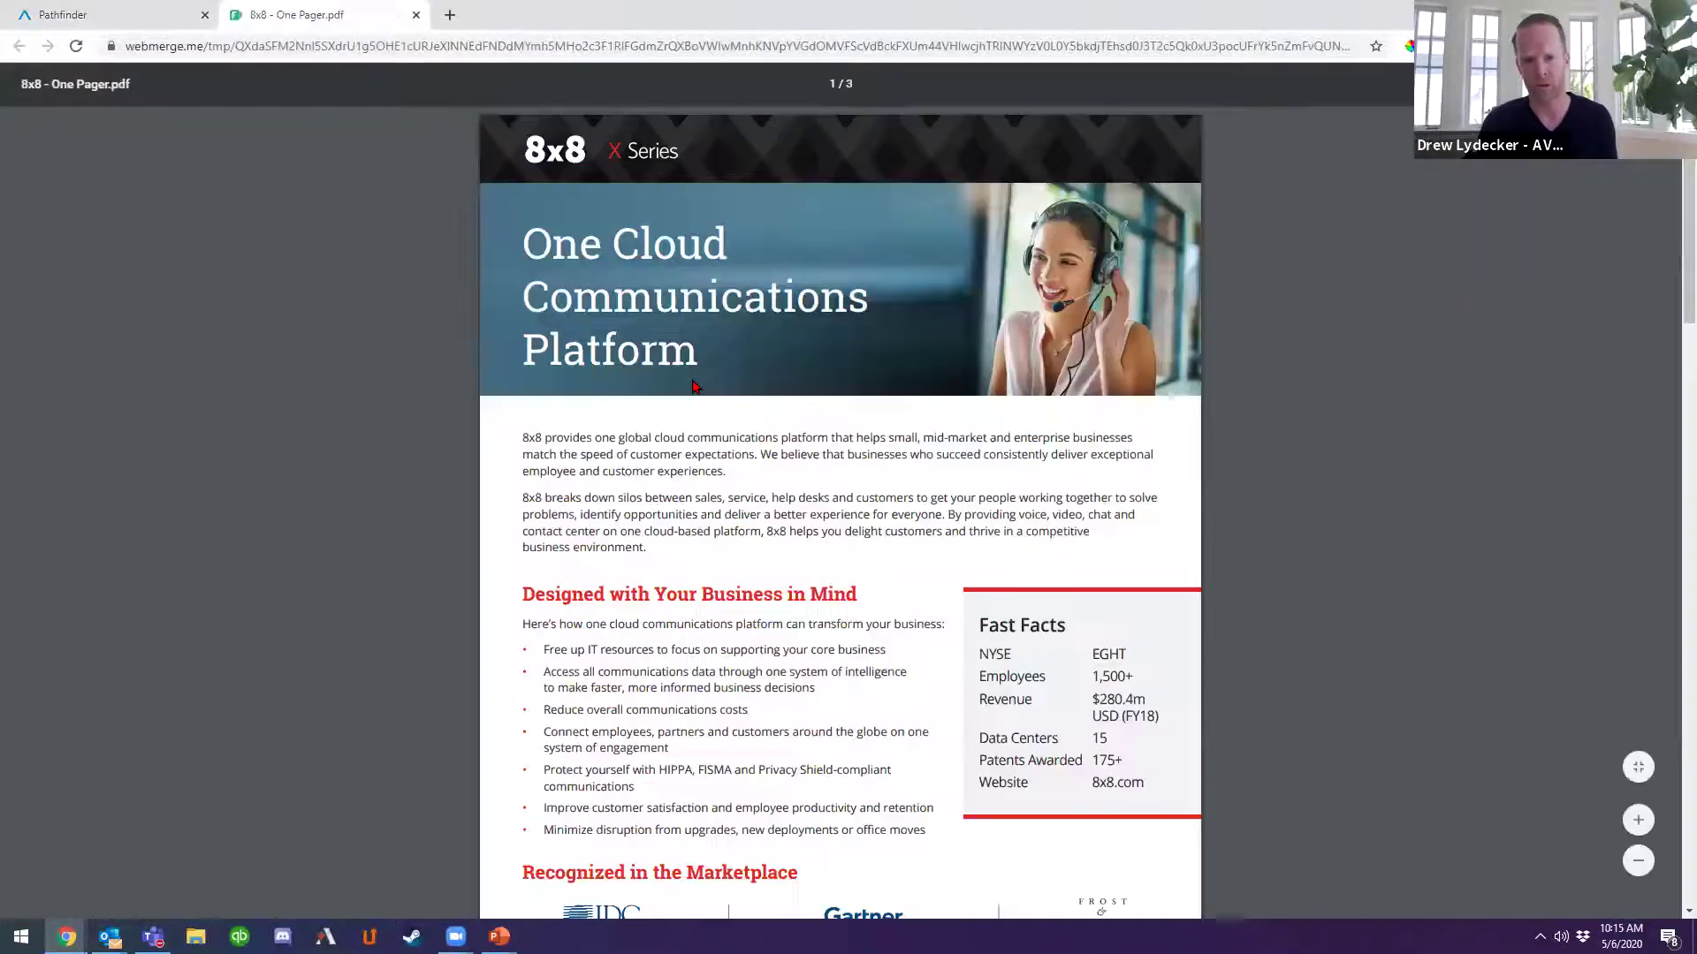
{"action": "left_click", "coordinate": [416, 15]}
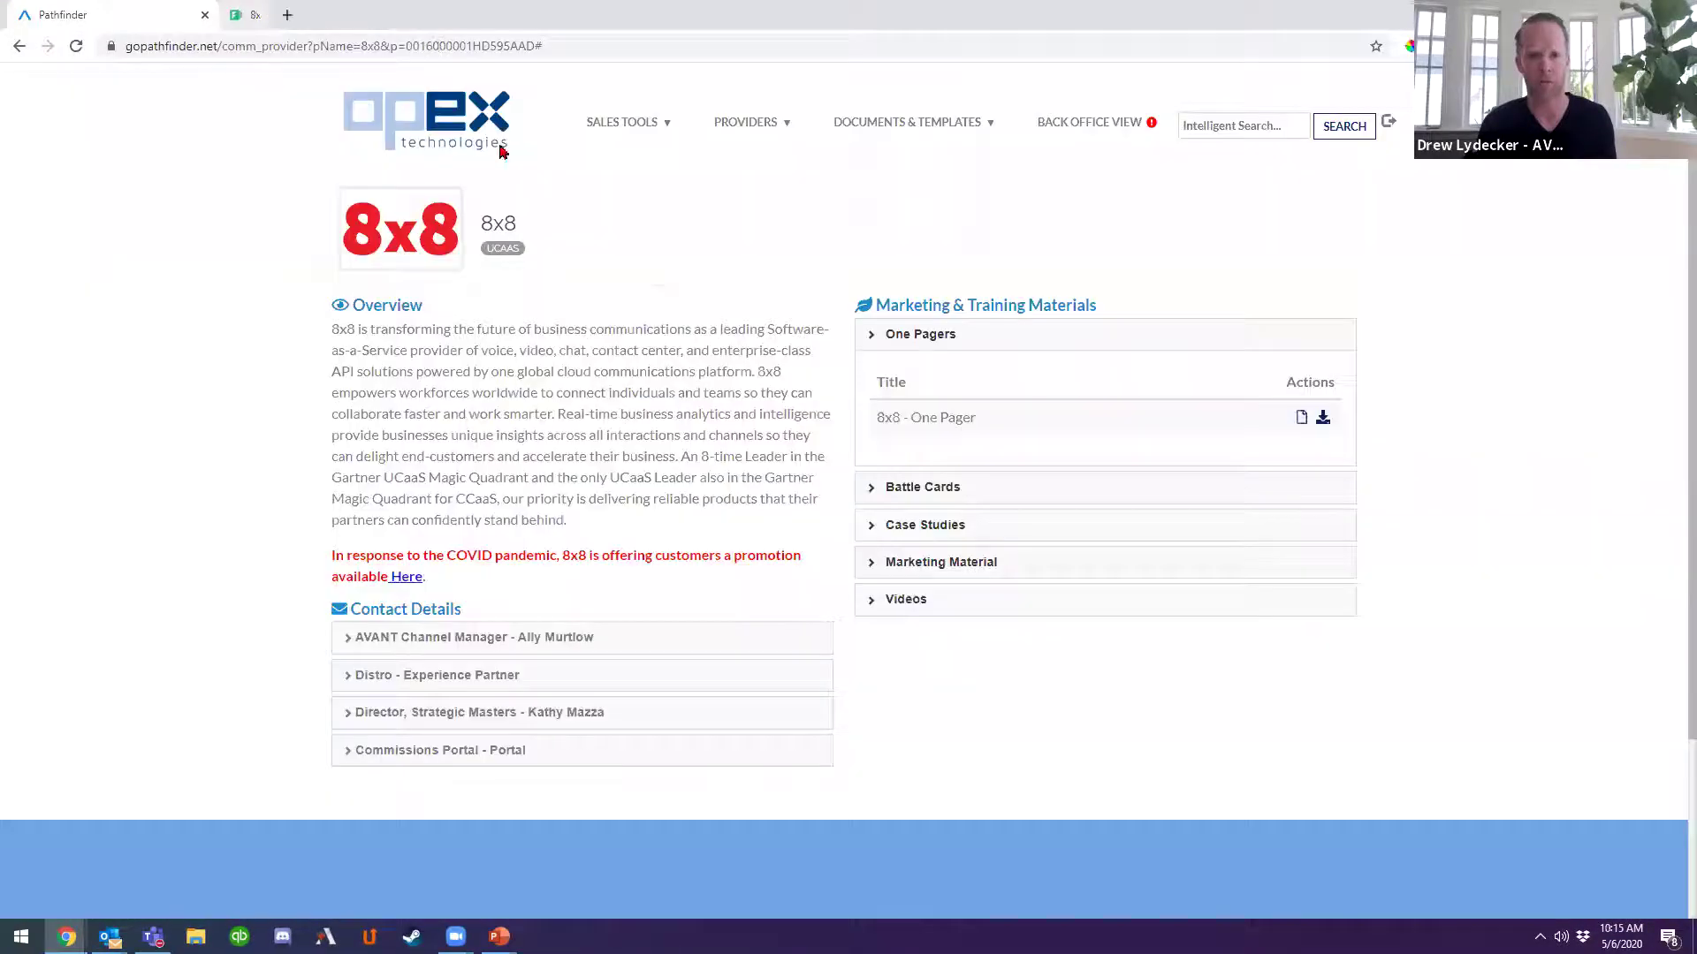
Expand 8x8's Case Studies, Marketing Material and Videos lists one after another to see the available items.
{"action": "left_click", "coordinate": [968, 529]}
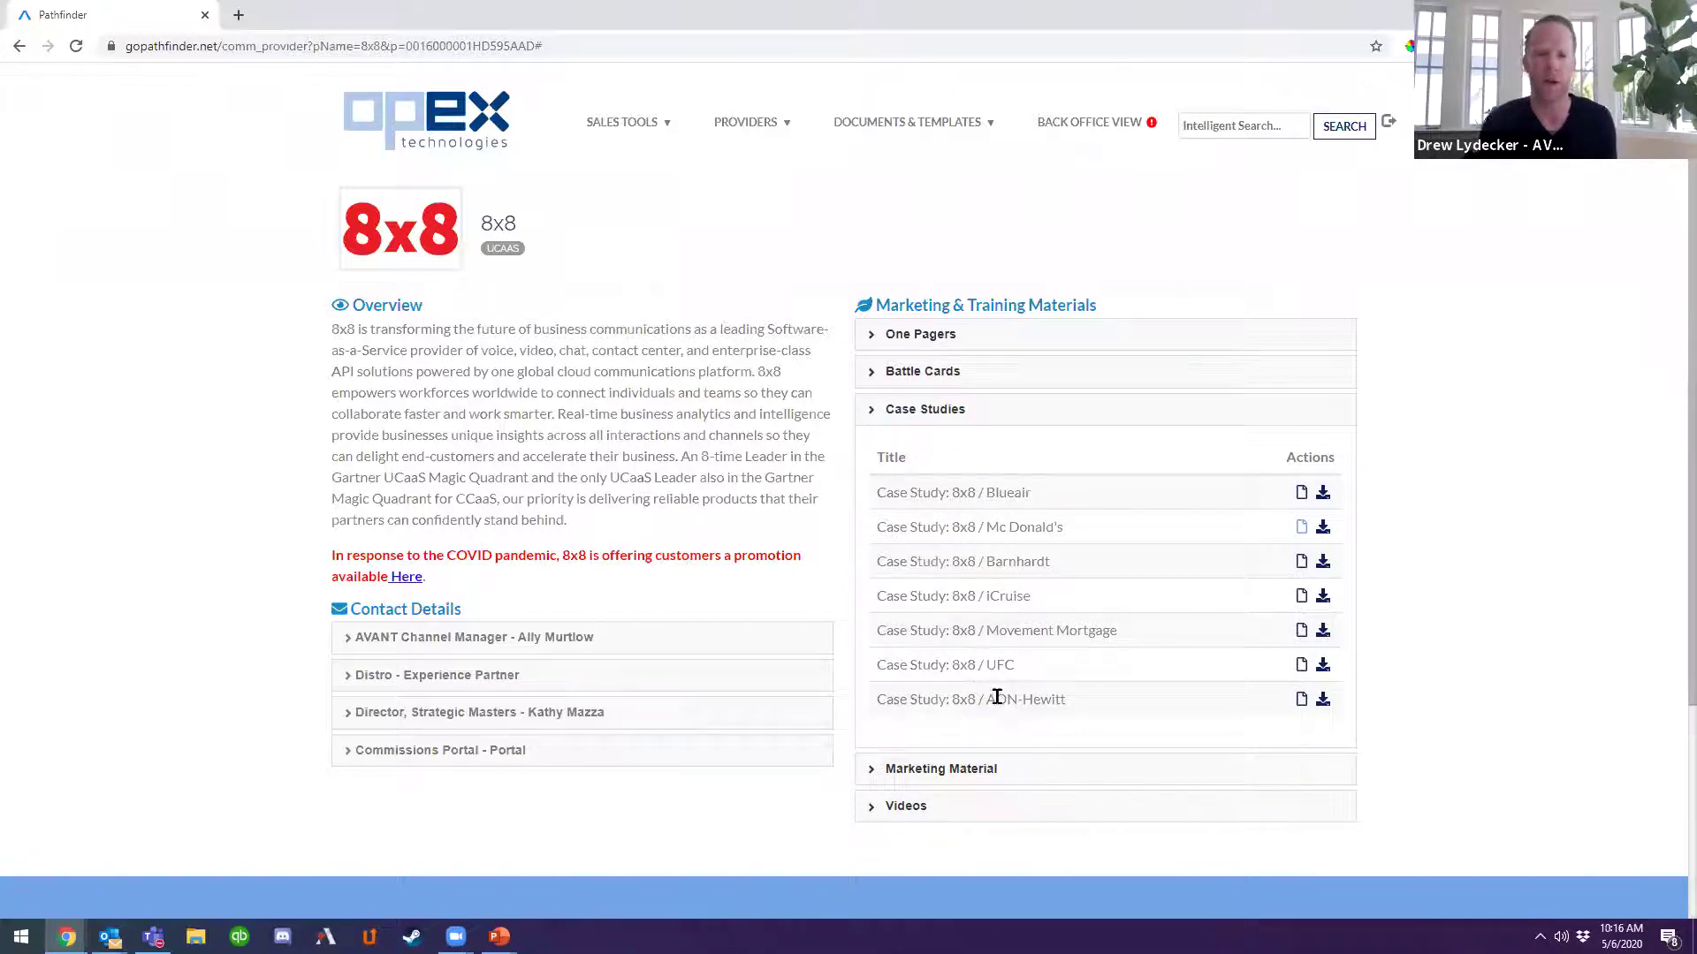
{"action": "left_click", "coordinate": [984, 781]}
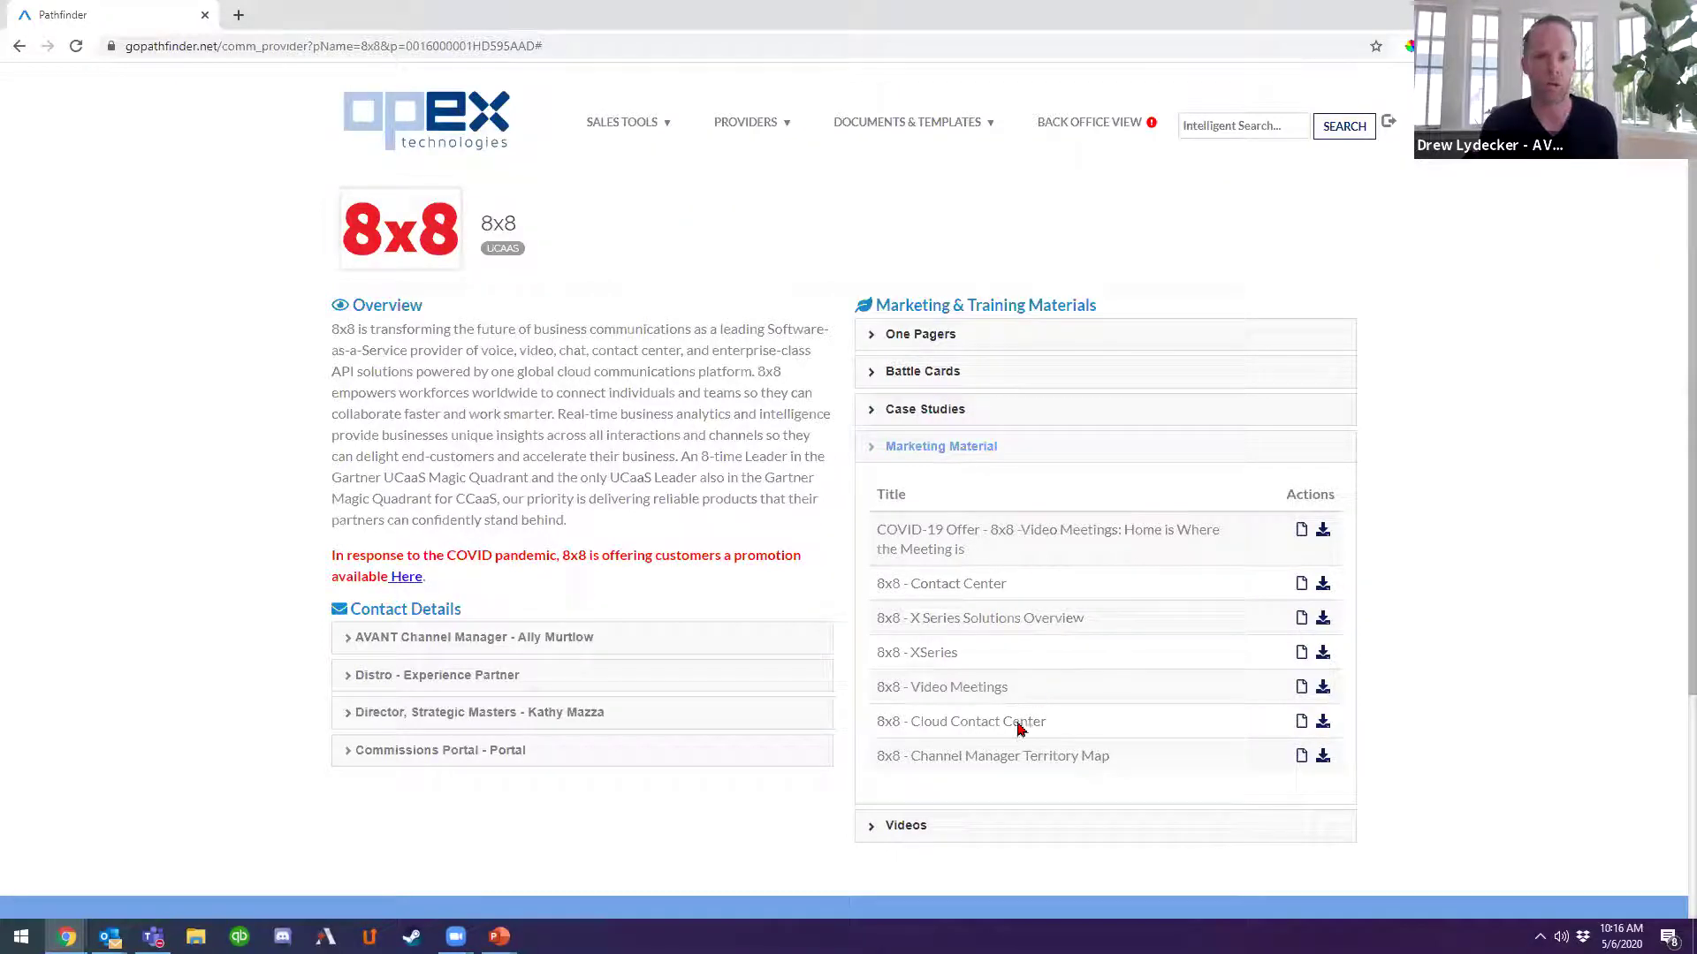
{"action": "left_click", "coordinate": [953, 831]}
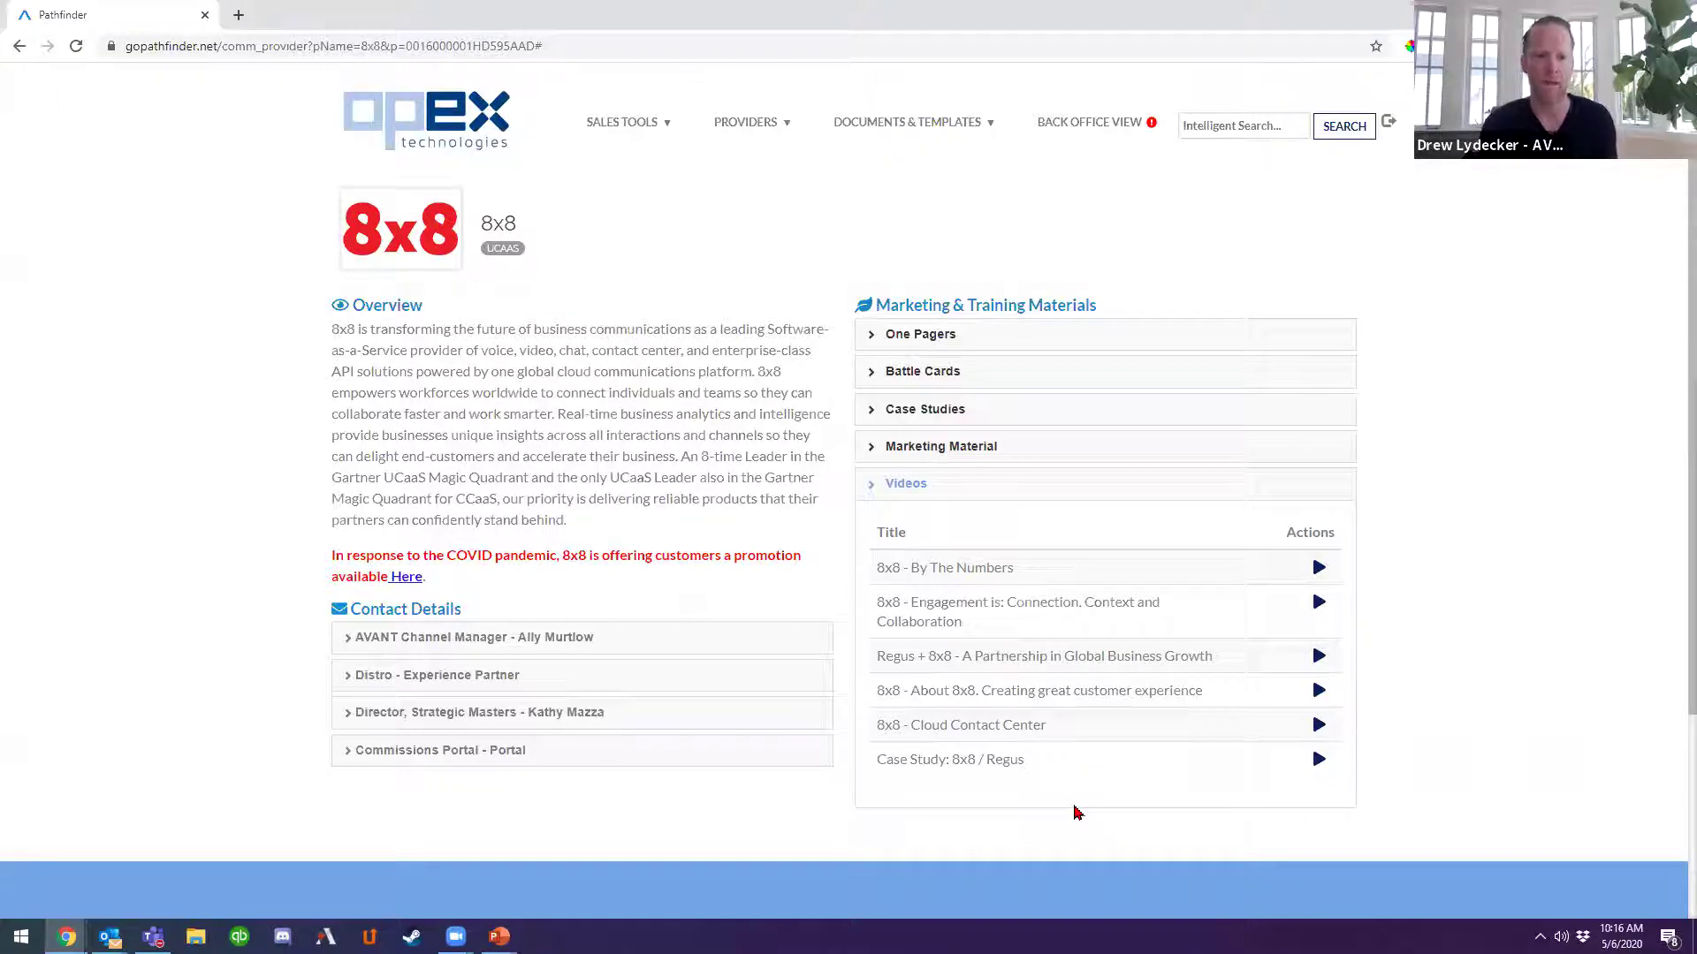
Open the 8x8 - BattleCard document, read through its pages up to the qualifying questions, and close it.
{"action": "left_click", "coordinate": [929, 373]}
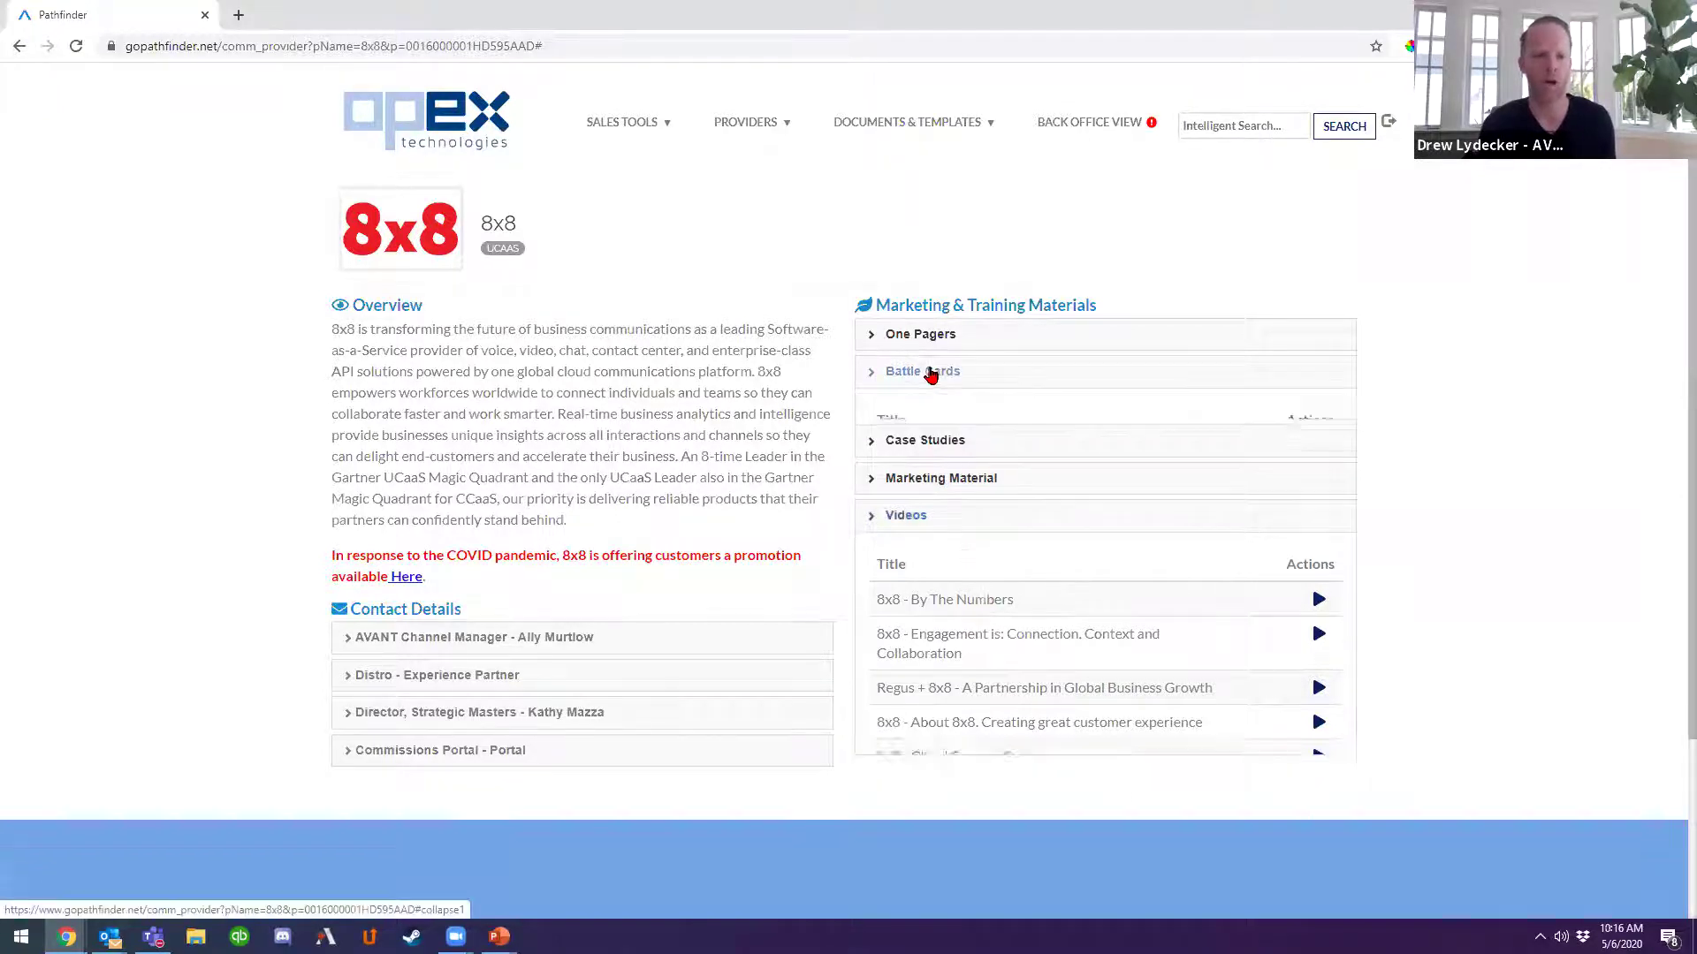
{"action": "left_click", "coordinate": [1297, 460]}
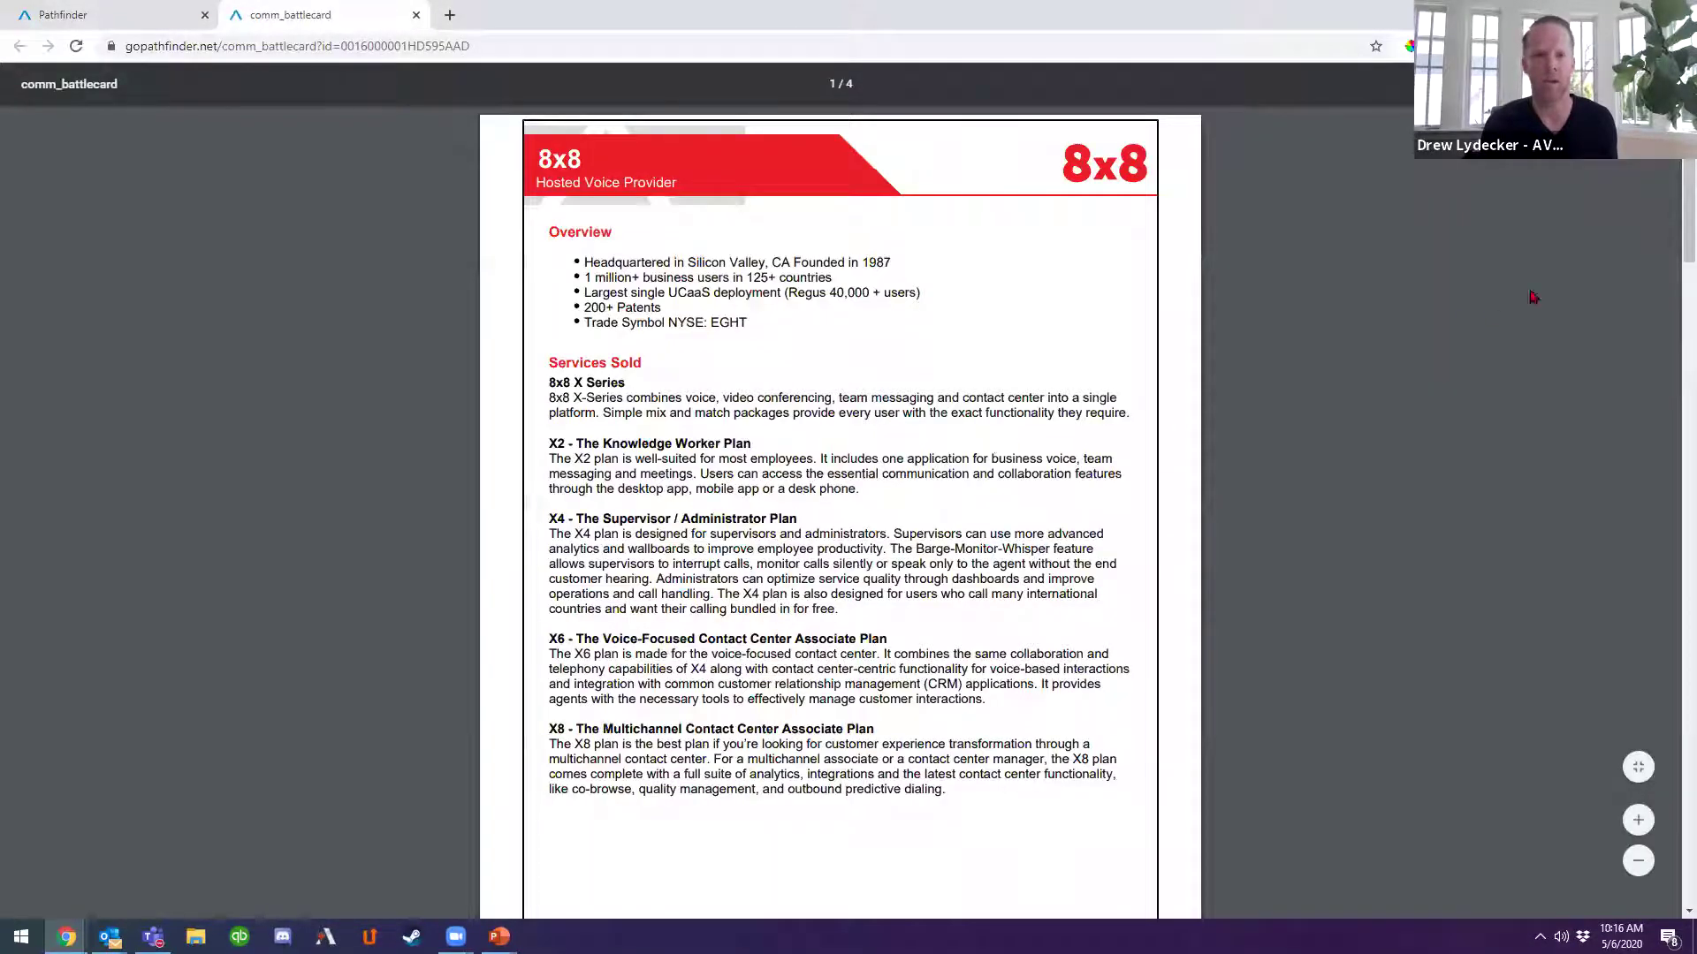
{"action": "scroll", "coordinate": [1671, 256], "scroll_direction": "down", "scroll_amount": 2}
{"action": "scroll", "coordinate": [1671, 261], "scroll_direction": "down", "scroll_amount": 5}
{"action": "scroll", "coordinate": [1671, 283], "scroll_direction": "down", "scroll_amount": 5}
{"action": "scroll", "coordinate": [1672, 405], "scroll_direction": "down", "scroll_amount": 5}
{"action": "scroll", "coordinate": [1672, 501], "scroll_direction": "down", "scroll_amount": 4}
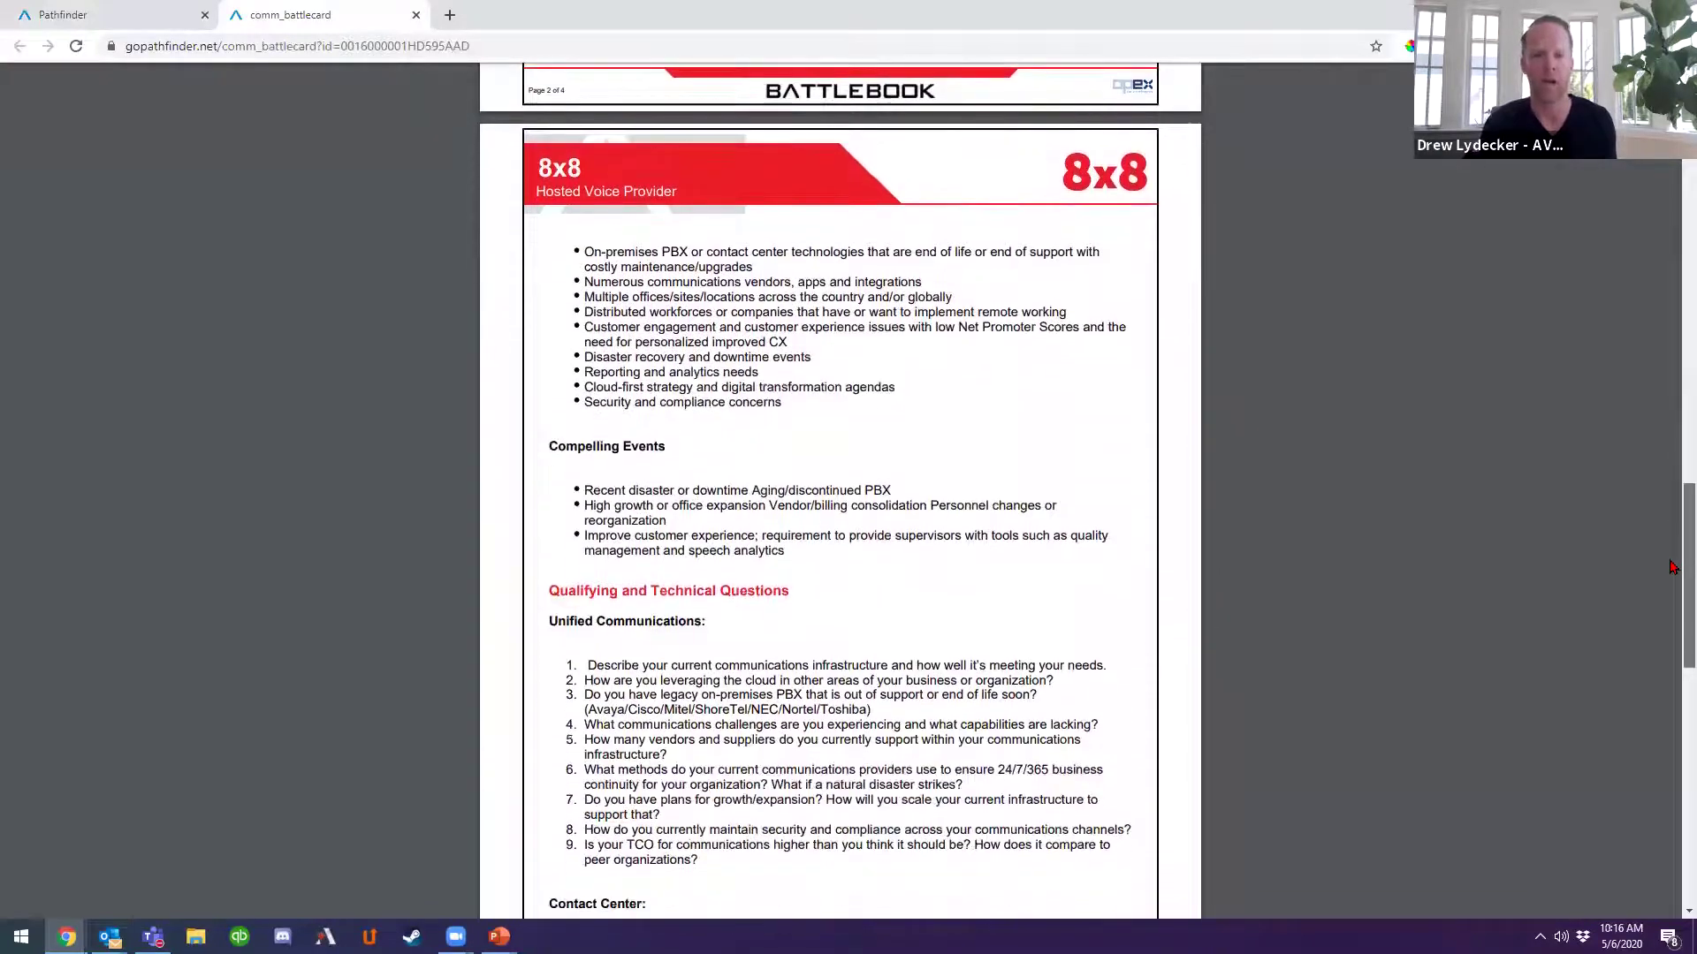
{"action": "scroll", "coordinate": [1672, 567], "scroll_direction": "up", "scroll_amount": 11}
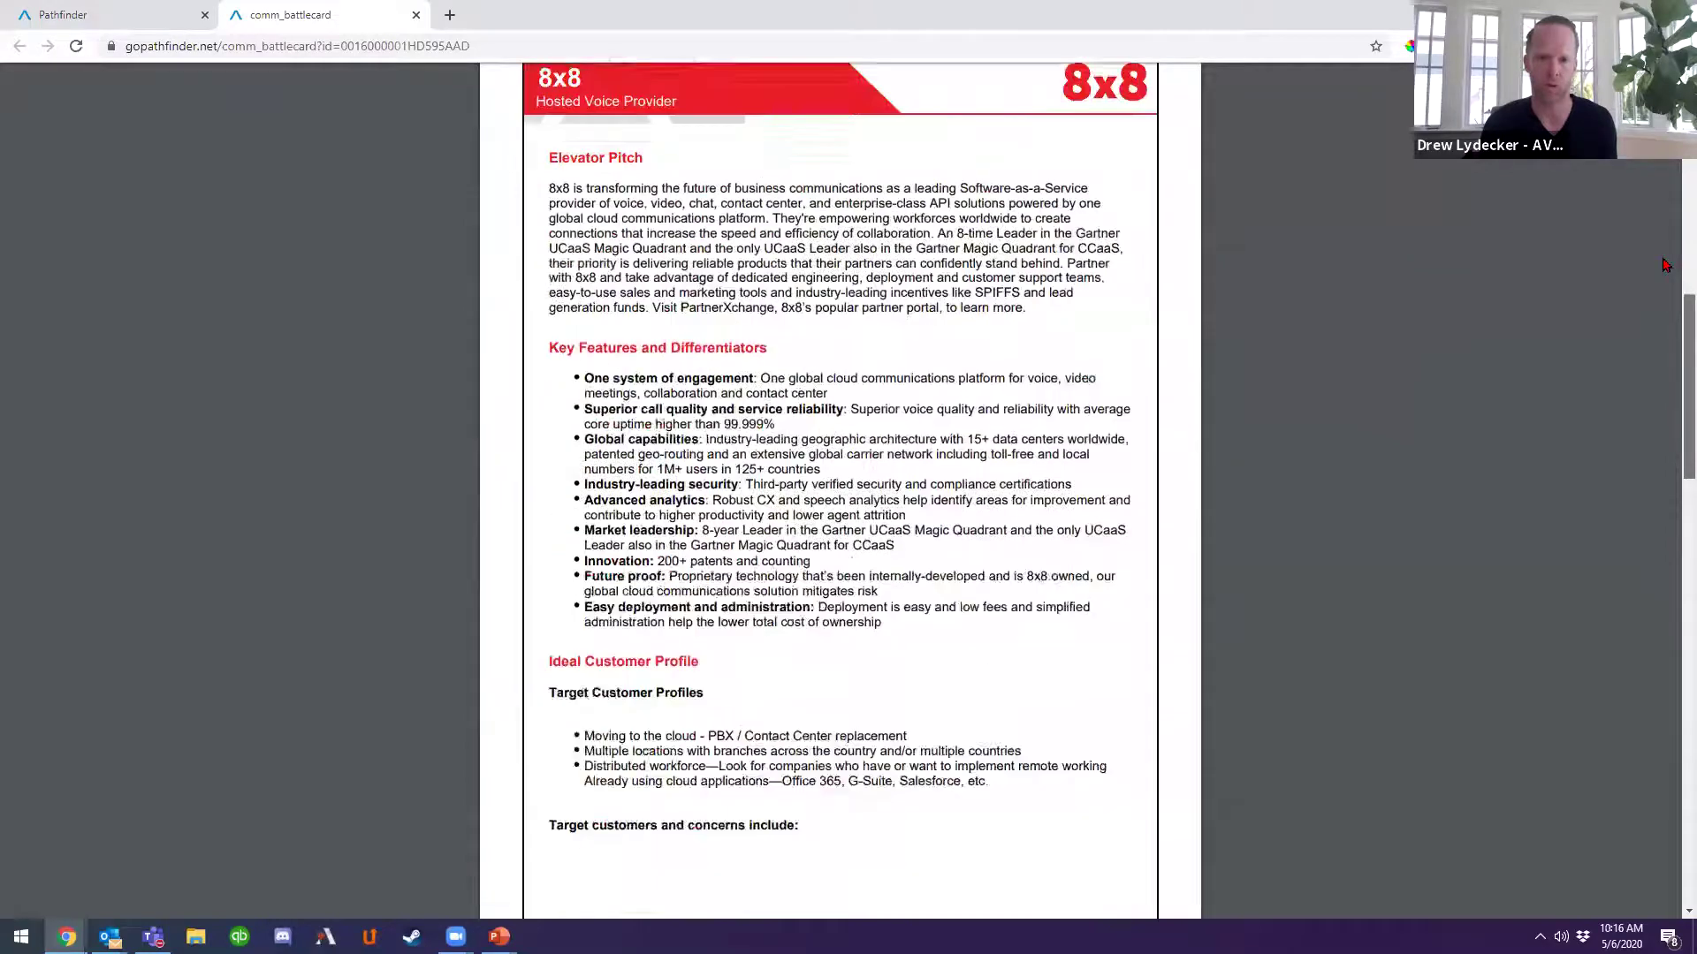
{"action": "scroll", "coordinate": [1665, 265], "scroll_direction": "up", "scroll_amount": 8}
{"action": "key", "text": "ctrl+w"}
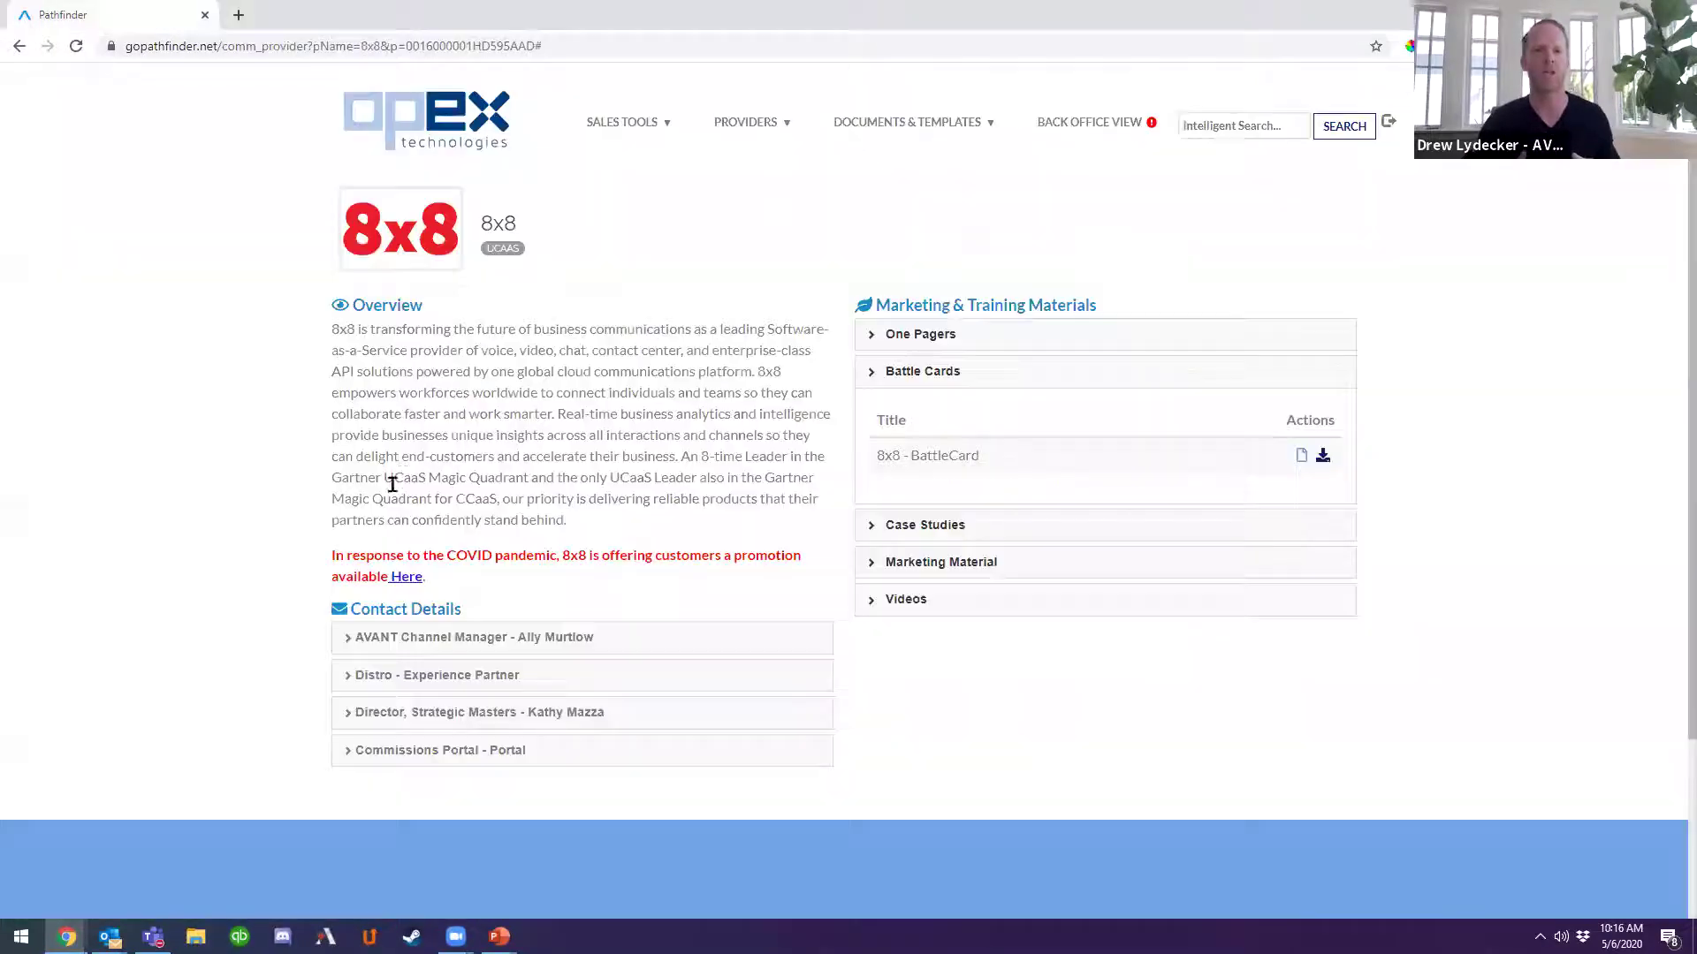
Return from the 8x8 provider page to the portal home page and highlight the Technology Navigator and Provider Portfolio titles.
{"action": "left_click", "coordinate": [963, 382]}
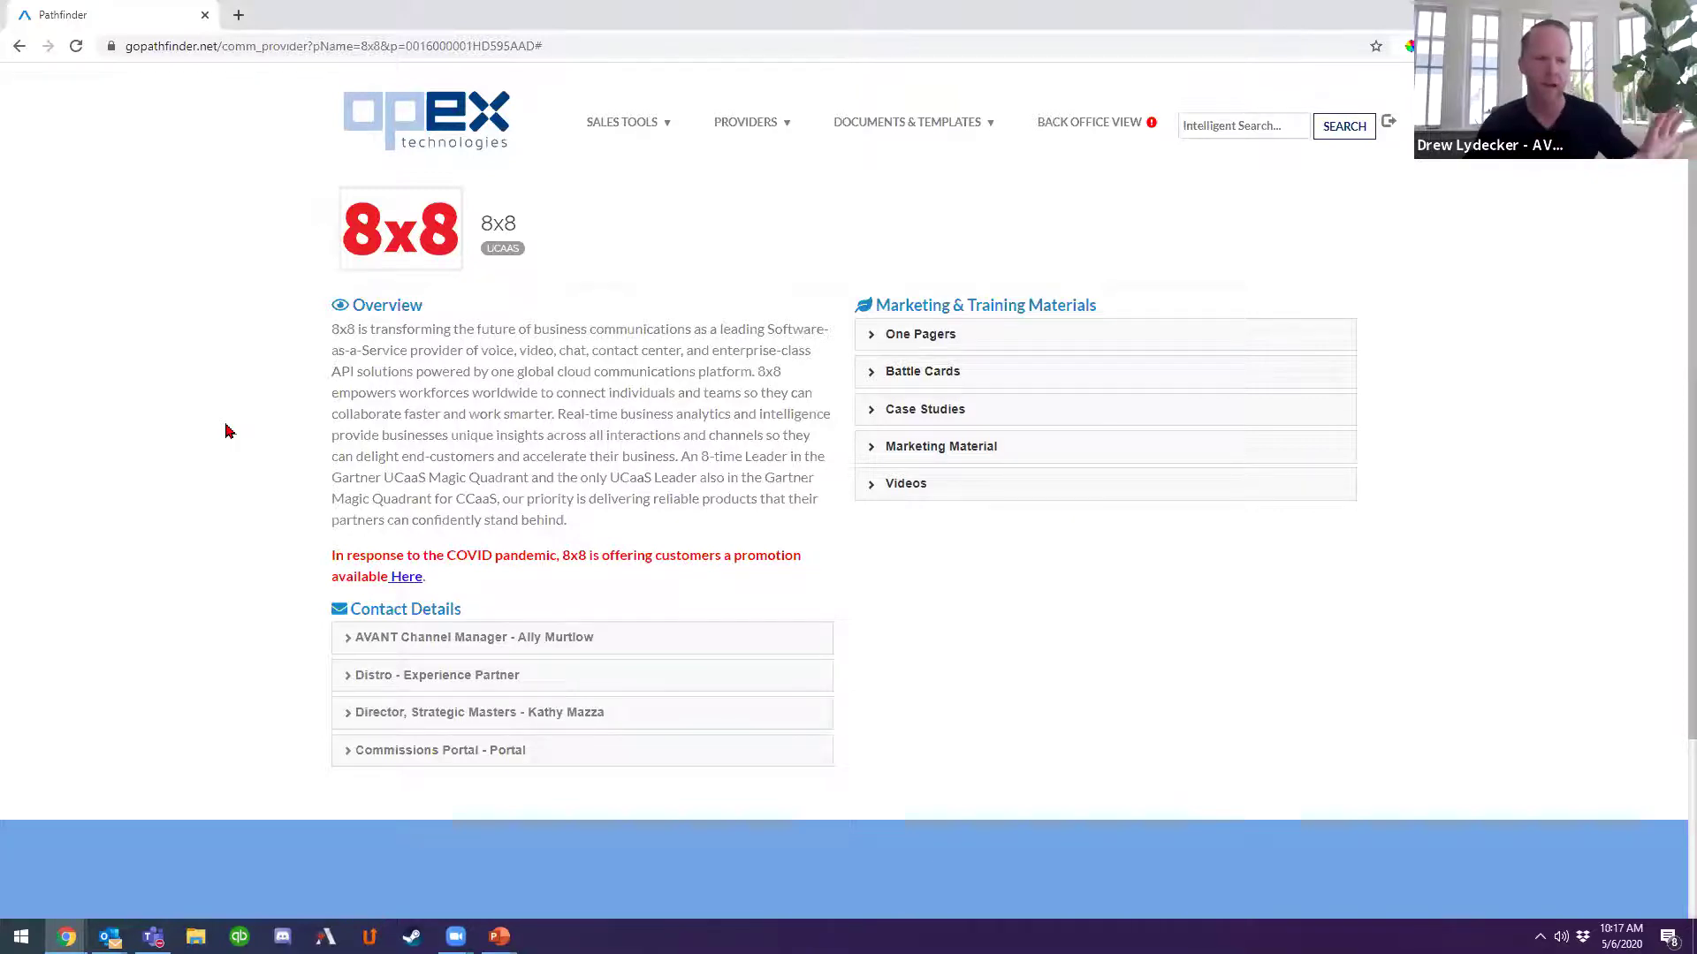
{"action": "left_click", "coordinate": [444, 130]}
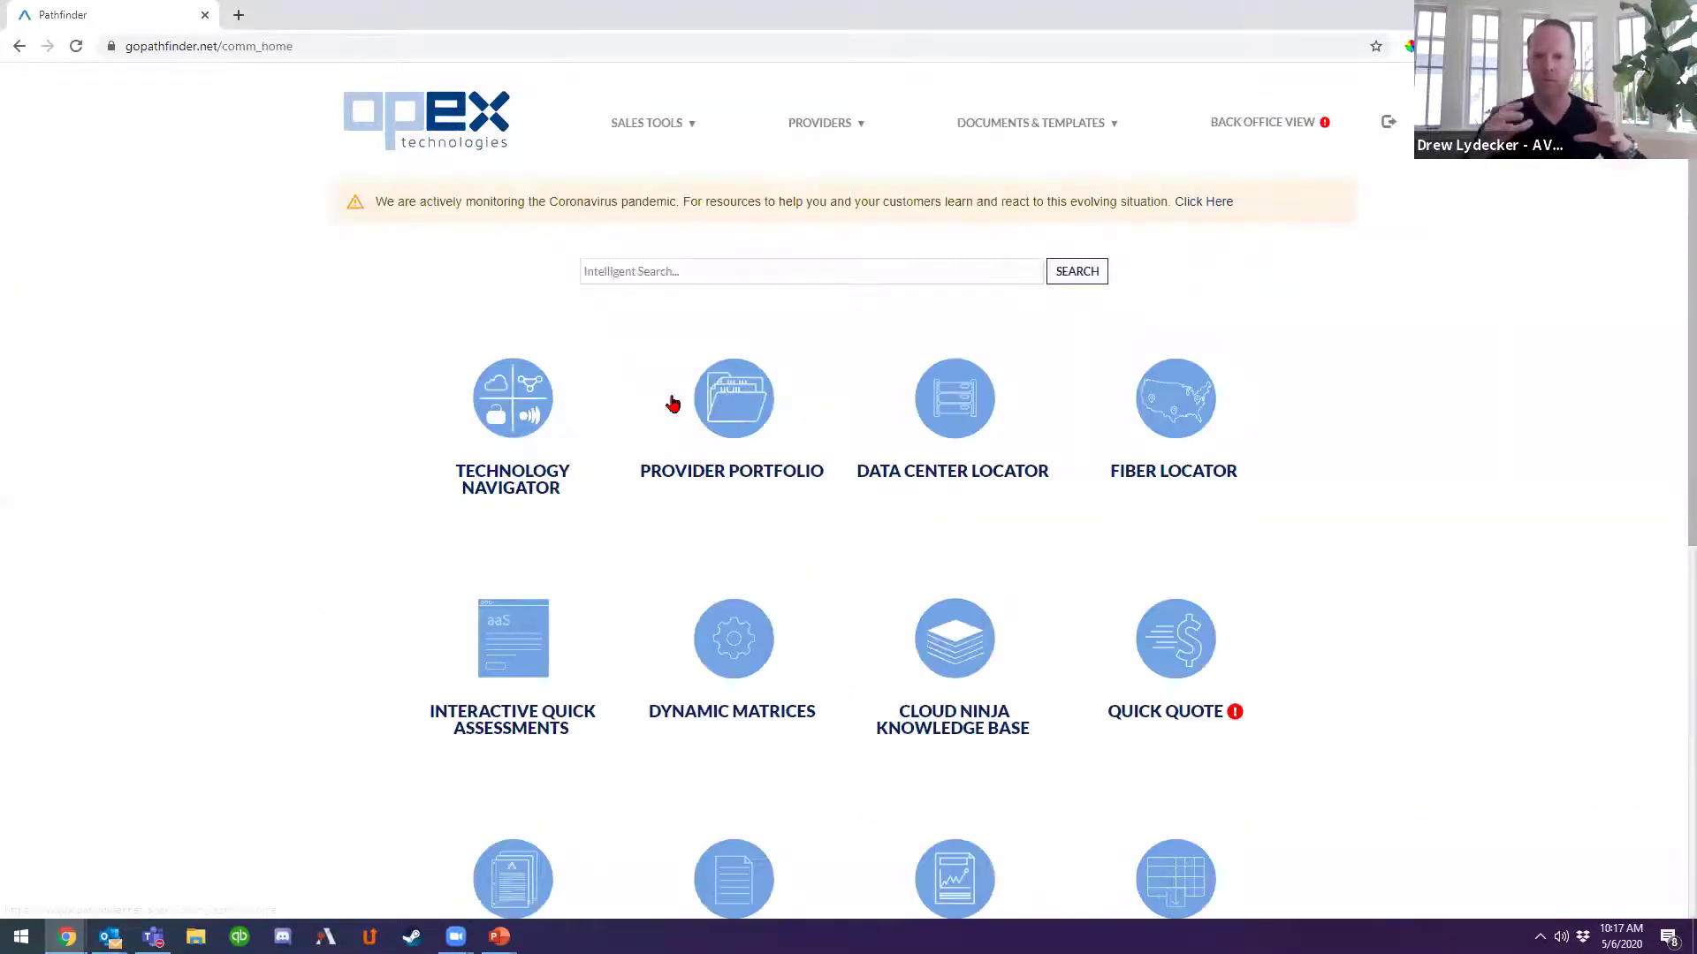
{"action": "left_click_drag", "start_coordinate": [836, 475], "coordinate": [456, 469]}
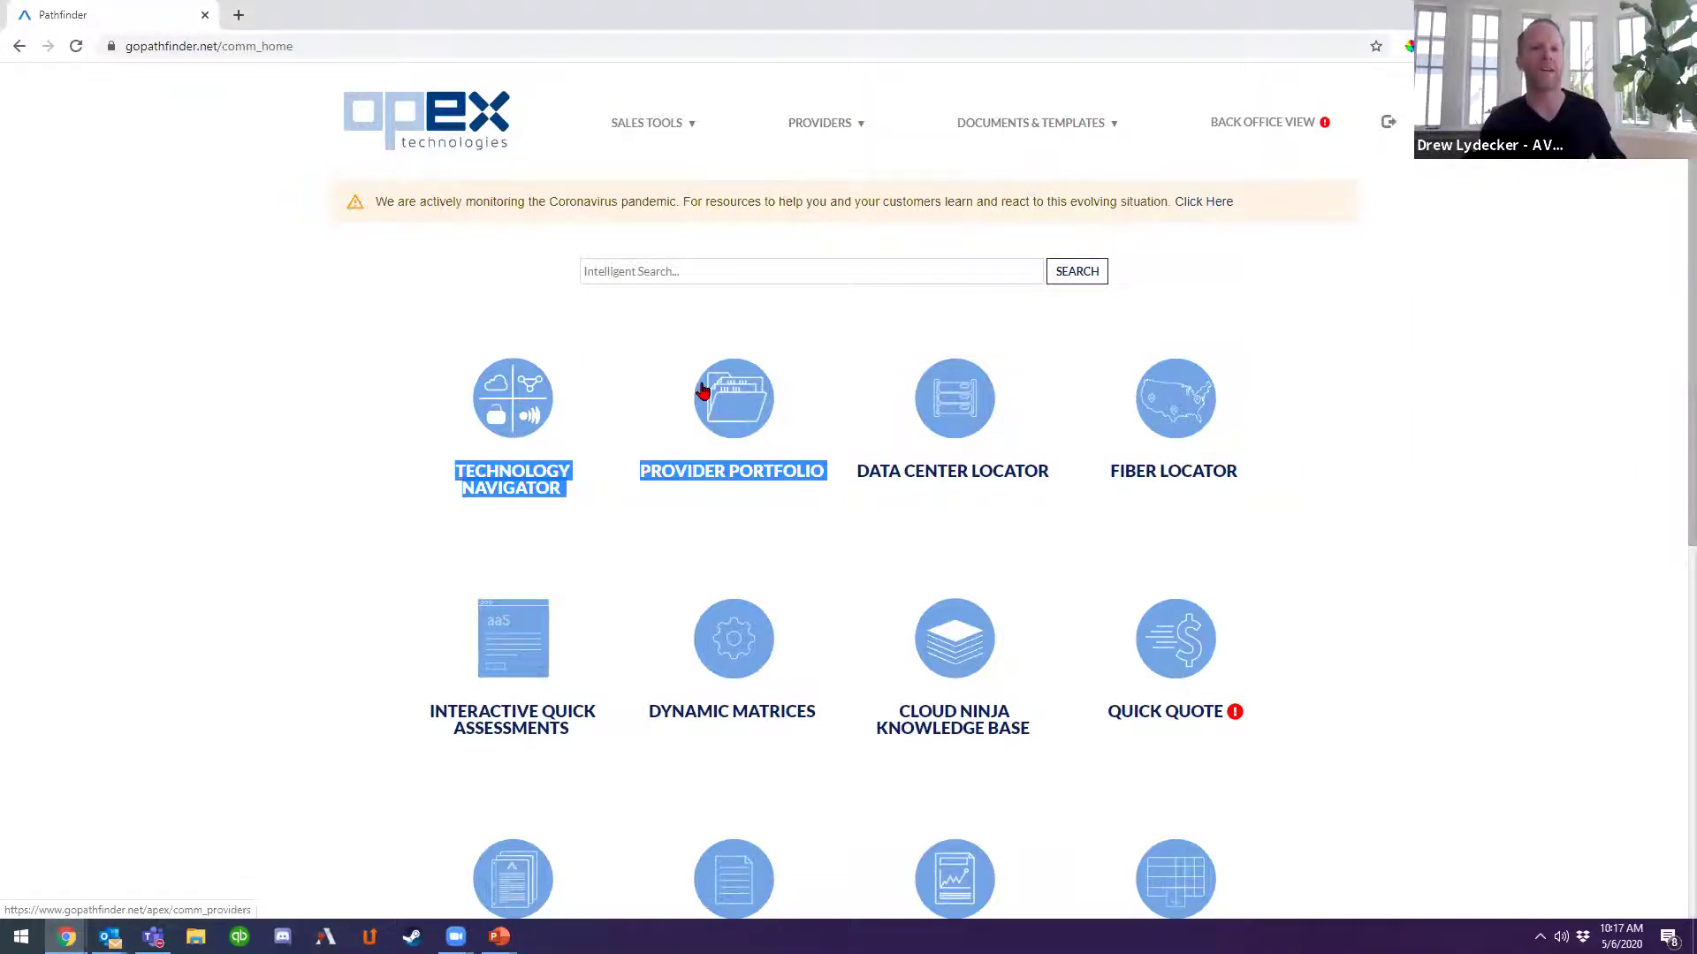
{"action": "left_click", "coordinate": [772, 527]}
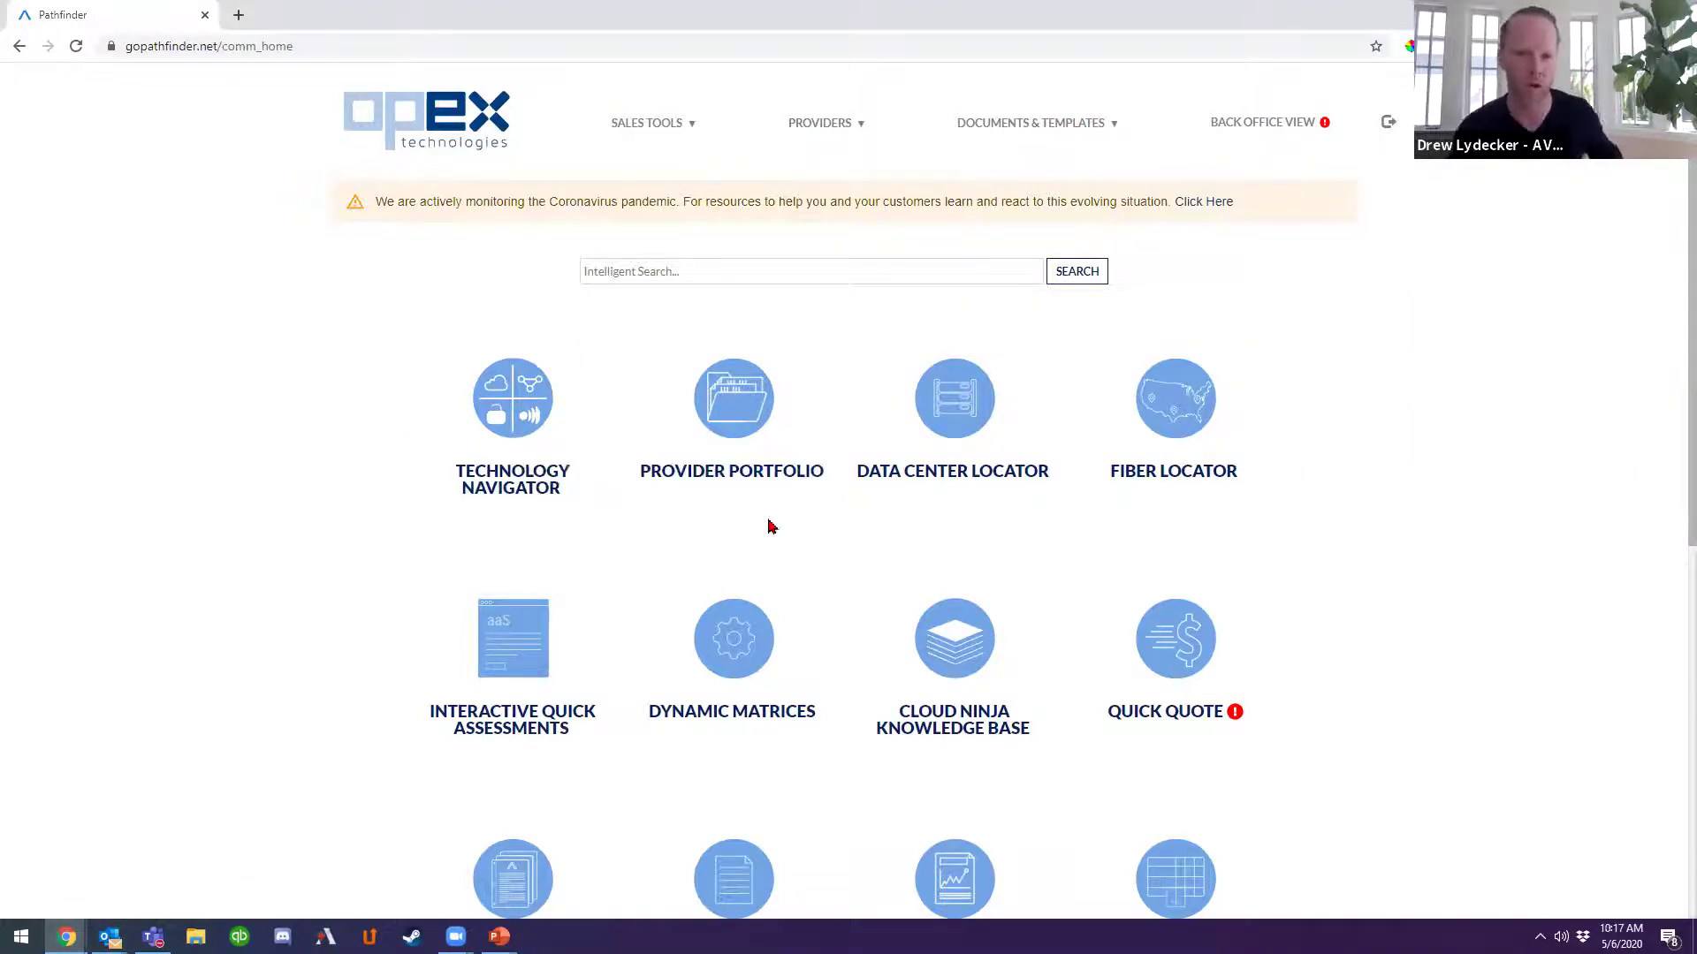
Open the Data Center Locator and search by provider for Equinix data centers.
{"action": "left_click", "coordinate": [979, 483]}
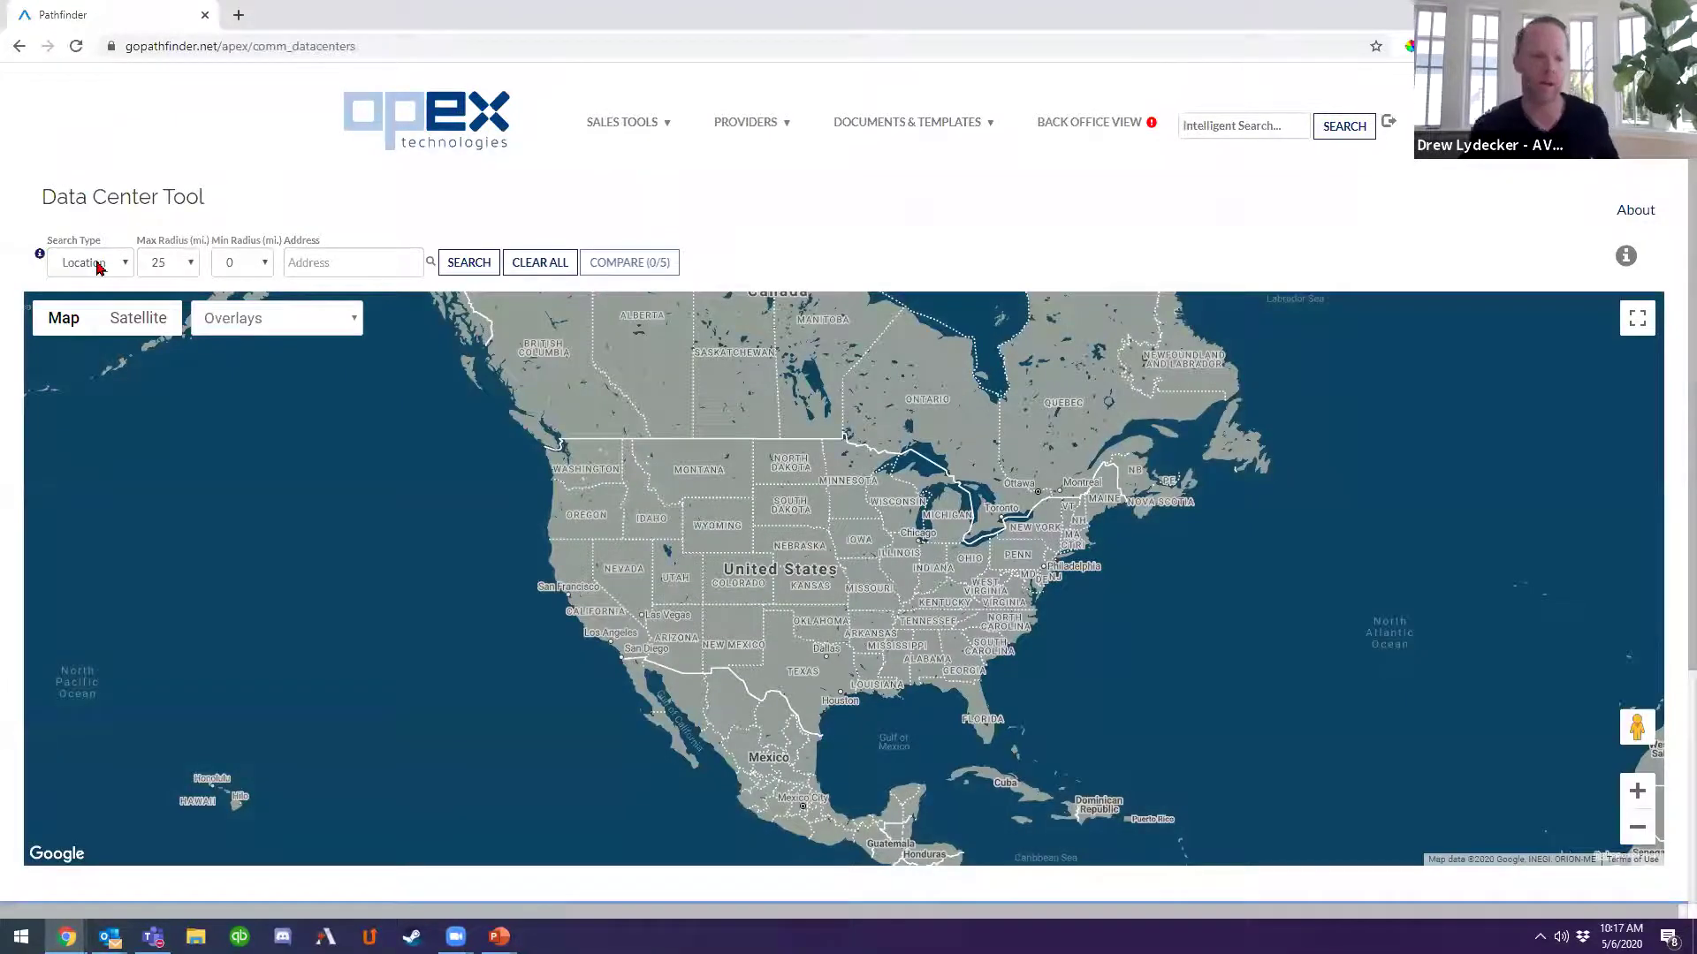
{"action": "left_click", "coordinate": [98, 262]}
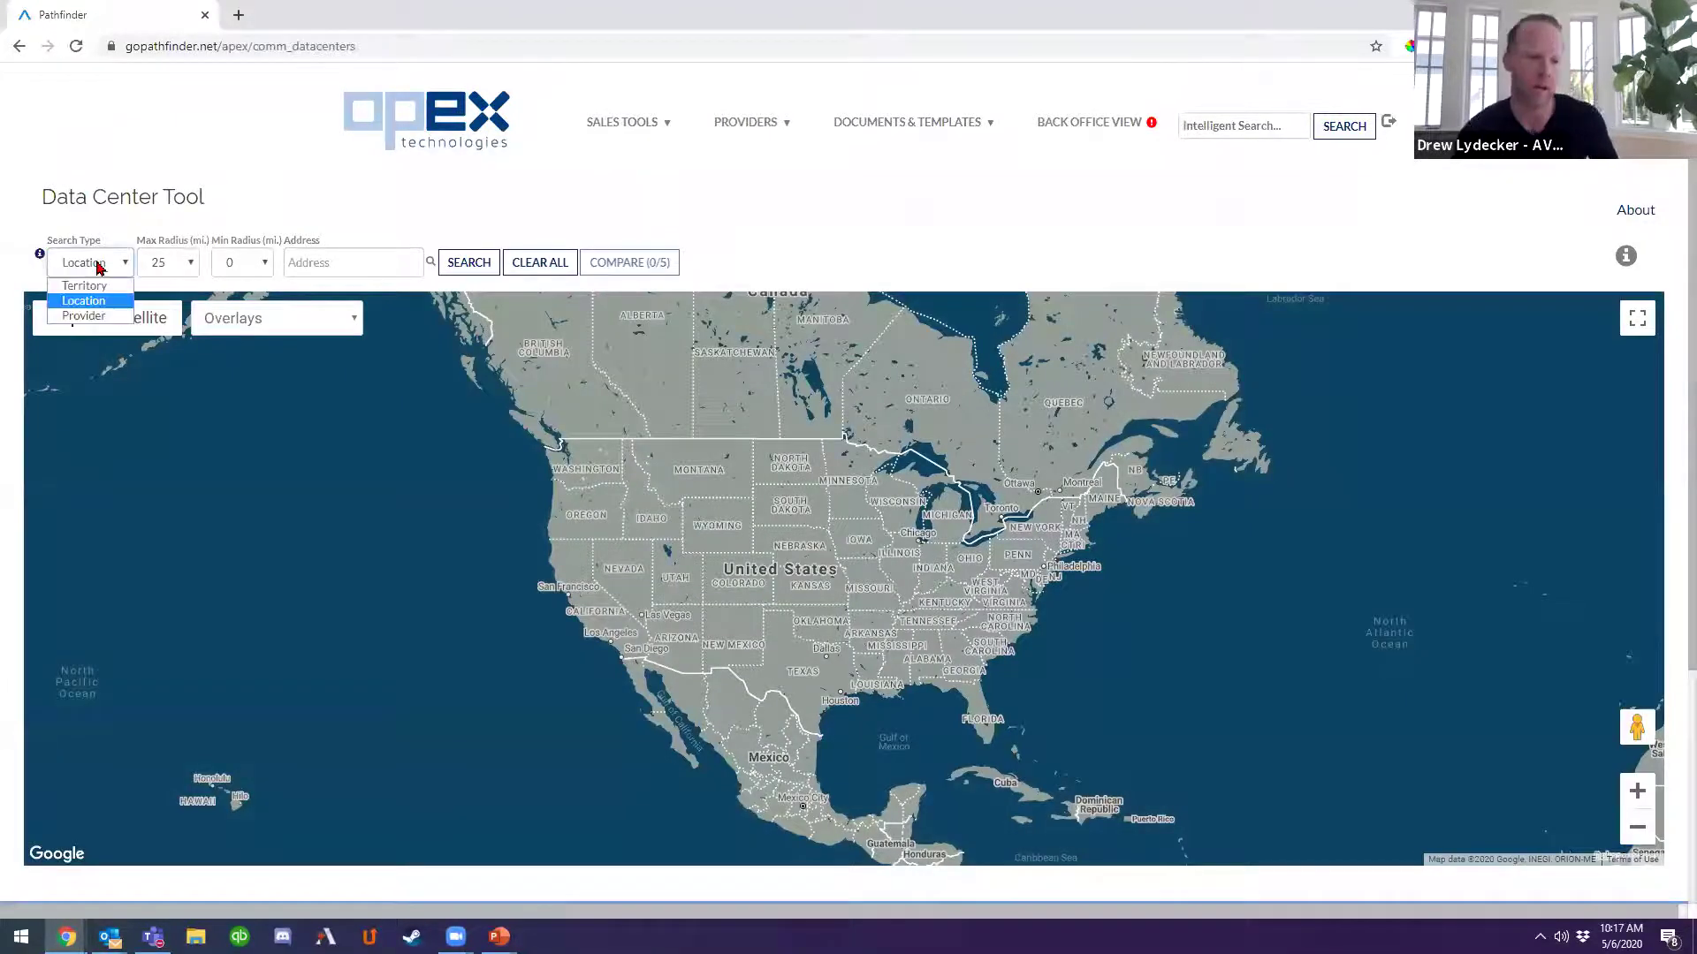
{"action": "left_click", "coordinate": [102, 315]}
{"action": "left_click", "coordinate": [341, 262]}
{"action": "type", "text": "equinix"}
{"action": "key", "text": "Return"}
{"action": "left_click", "coordinate": [389, 263]}
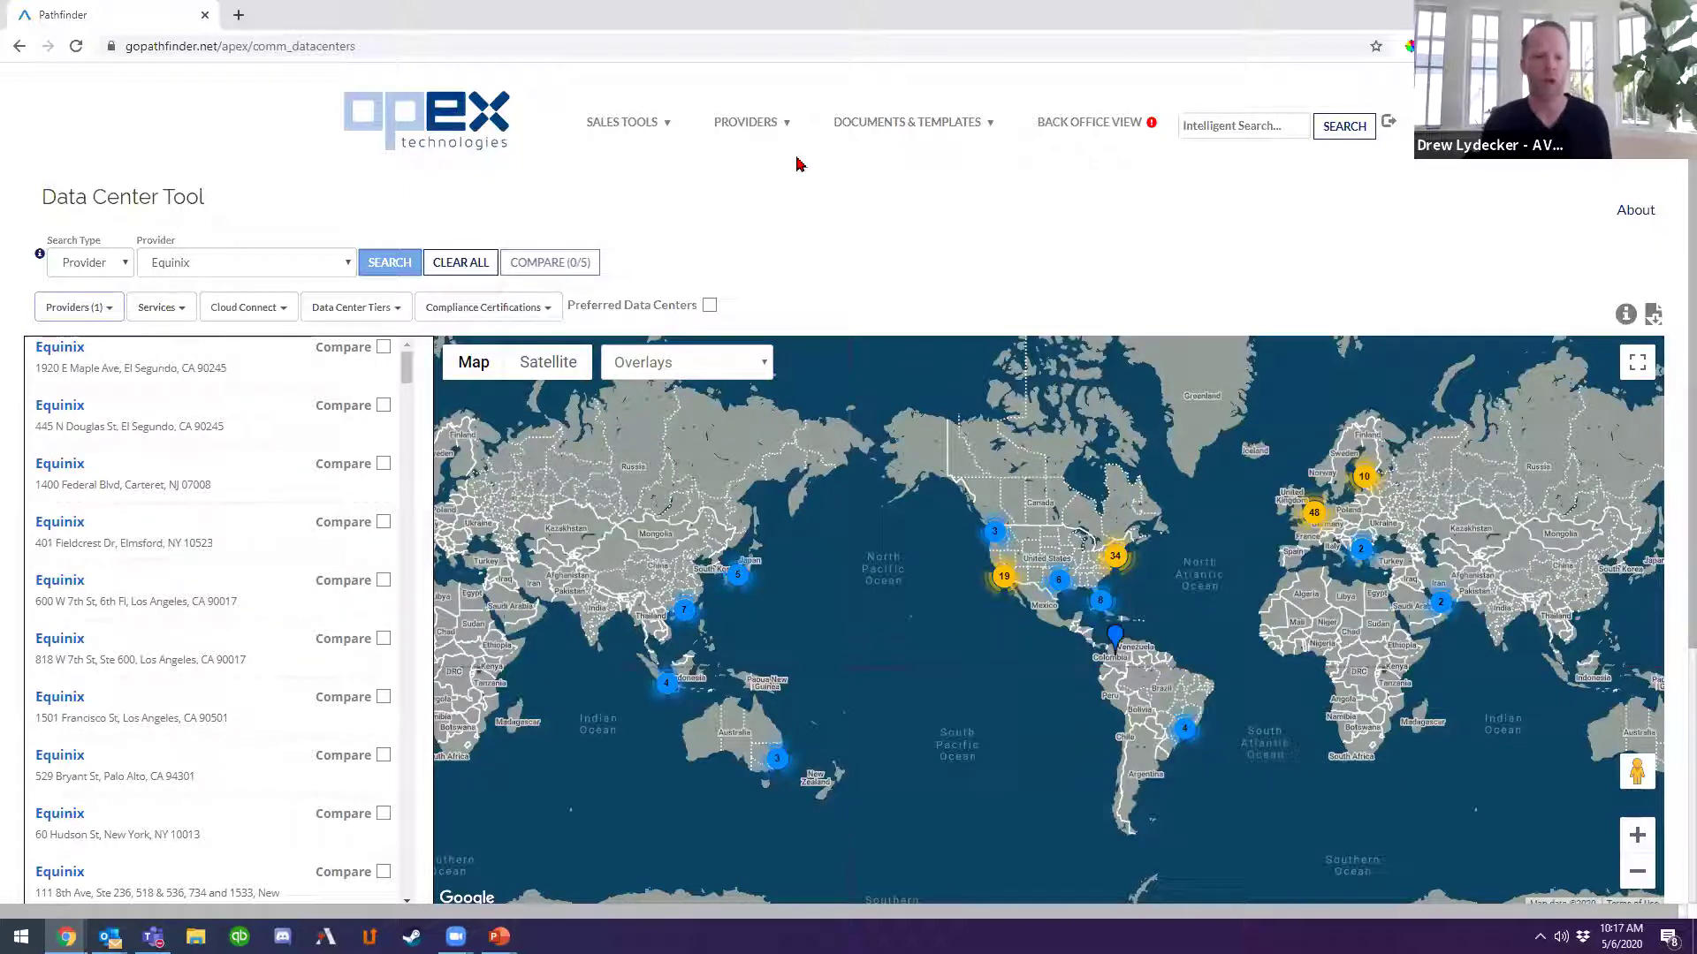
Look through the list of Equinix data center locations and return to its beginning.
{"action": "scroll", "coordinate": [1672, 292], "scroll_direction": "down", "scroll_amount": 1}
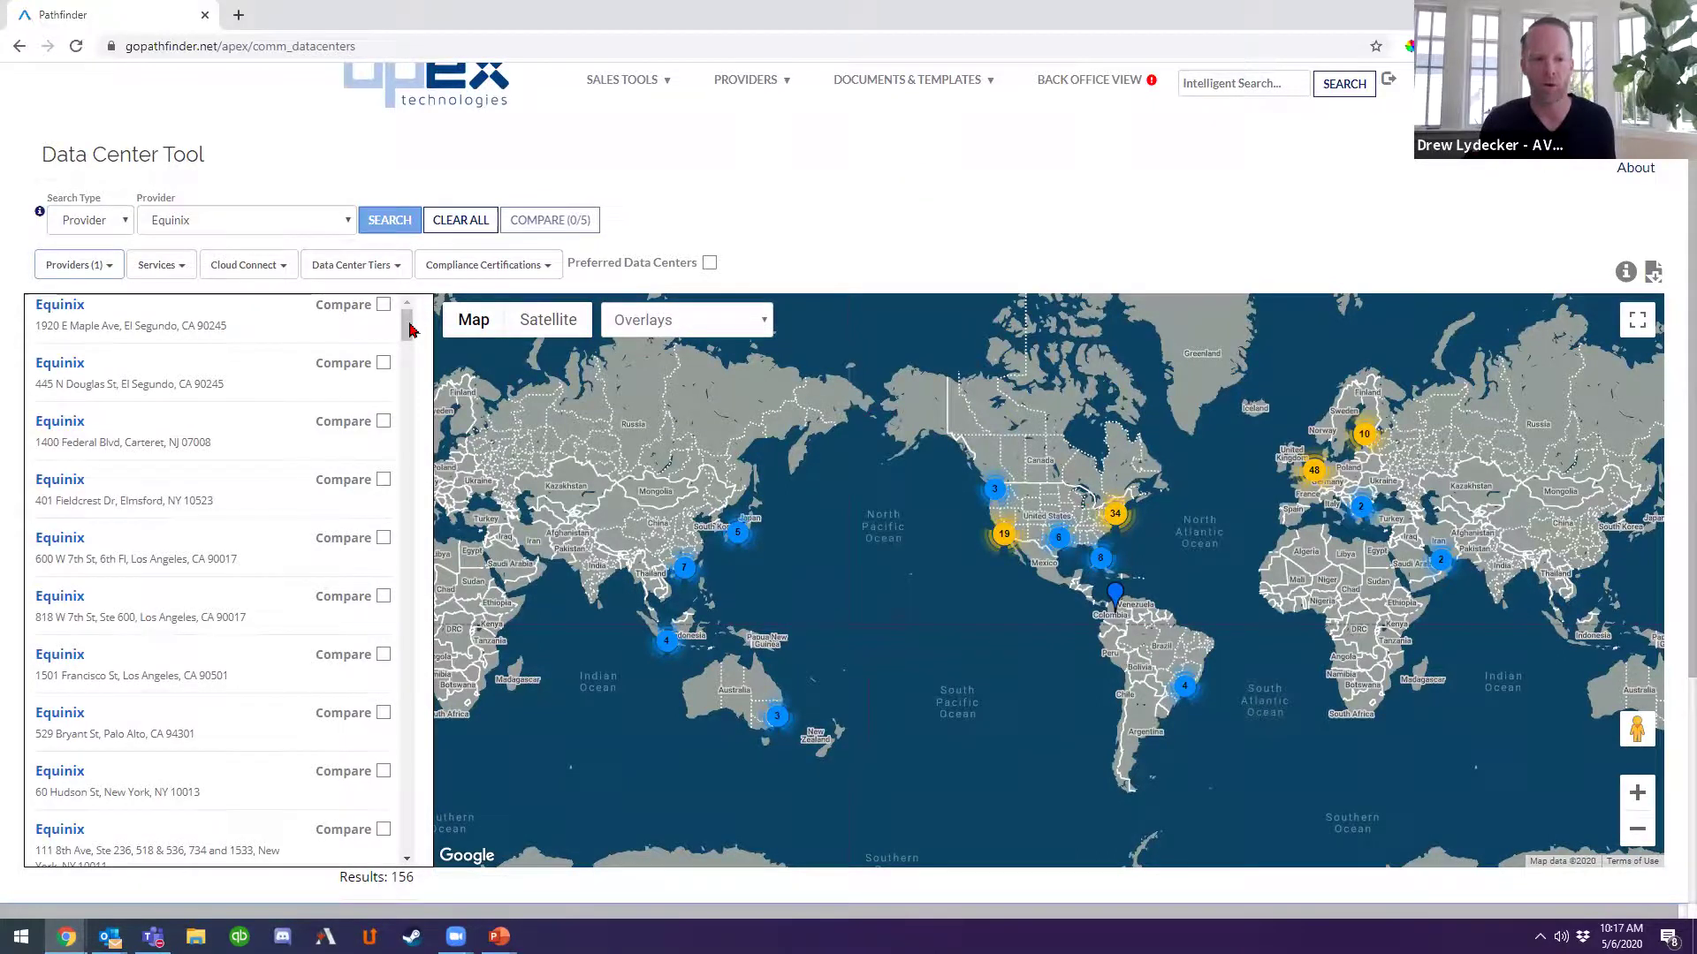
{"action": "left_click_drag", "start_coordinate": [409, 326], "coordinate": [406, 528]}
{"action": "left_click_drag", "start_coordinate": [400, 660], "coordinate": [415, 304]}
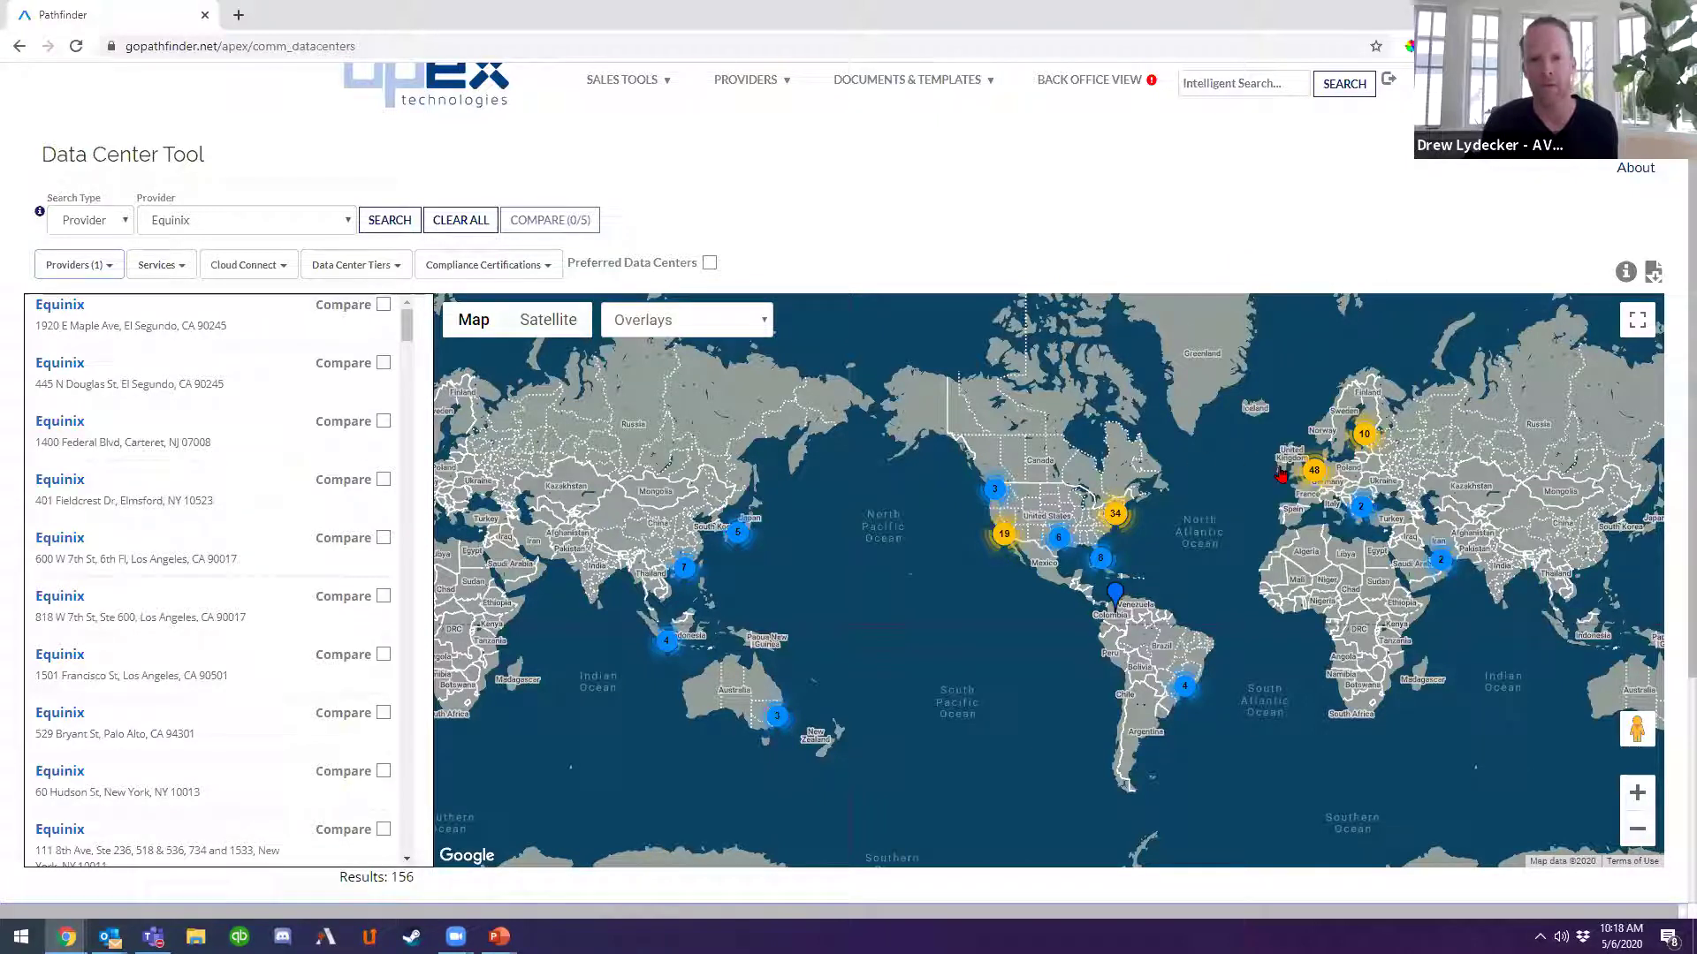
Drill into the European data center cluster down to Paris and open the details of the Equinix site in Saint-Denis.
{"action": "left_click", "coordinate": [1314, 470]}
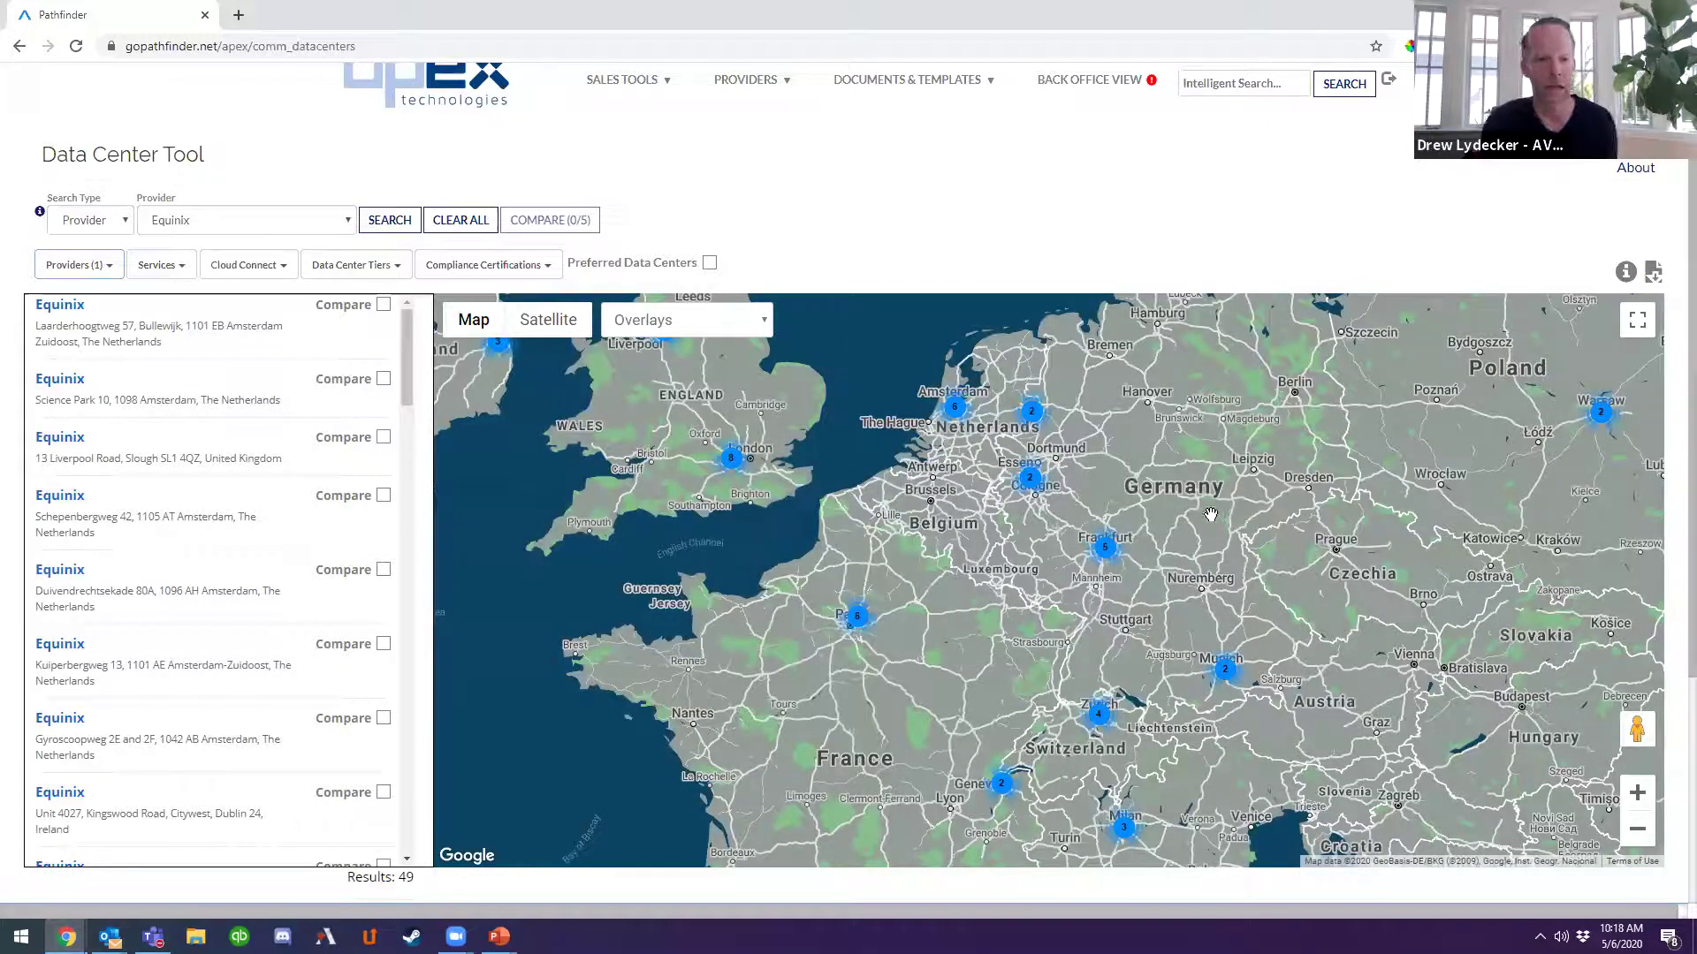
{"action": "left_click", "coordinate": [856, 615]}
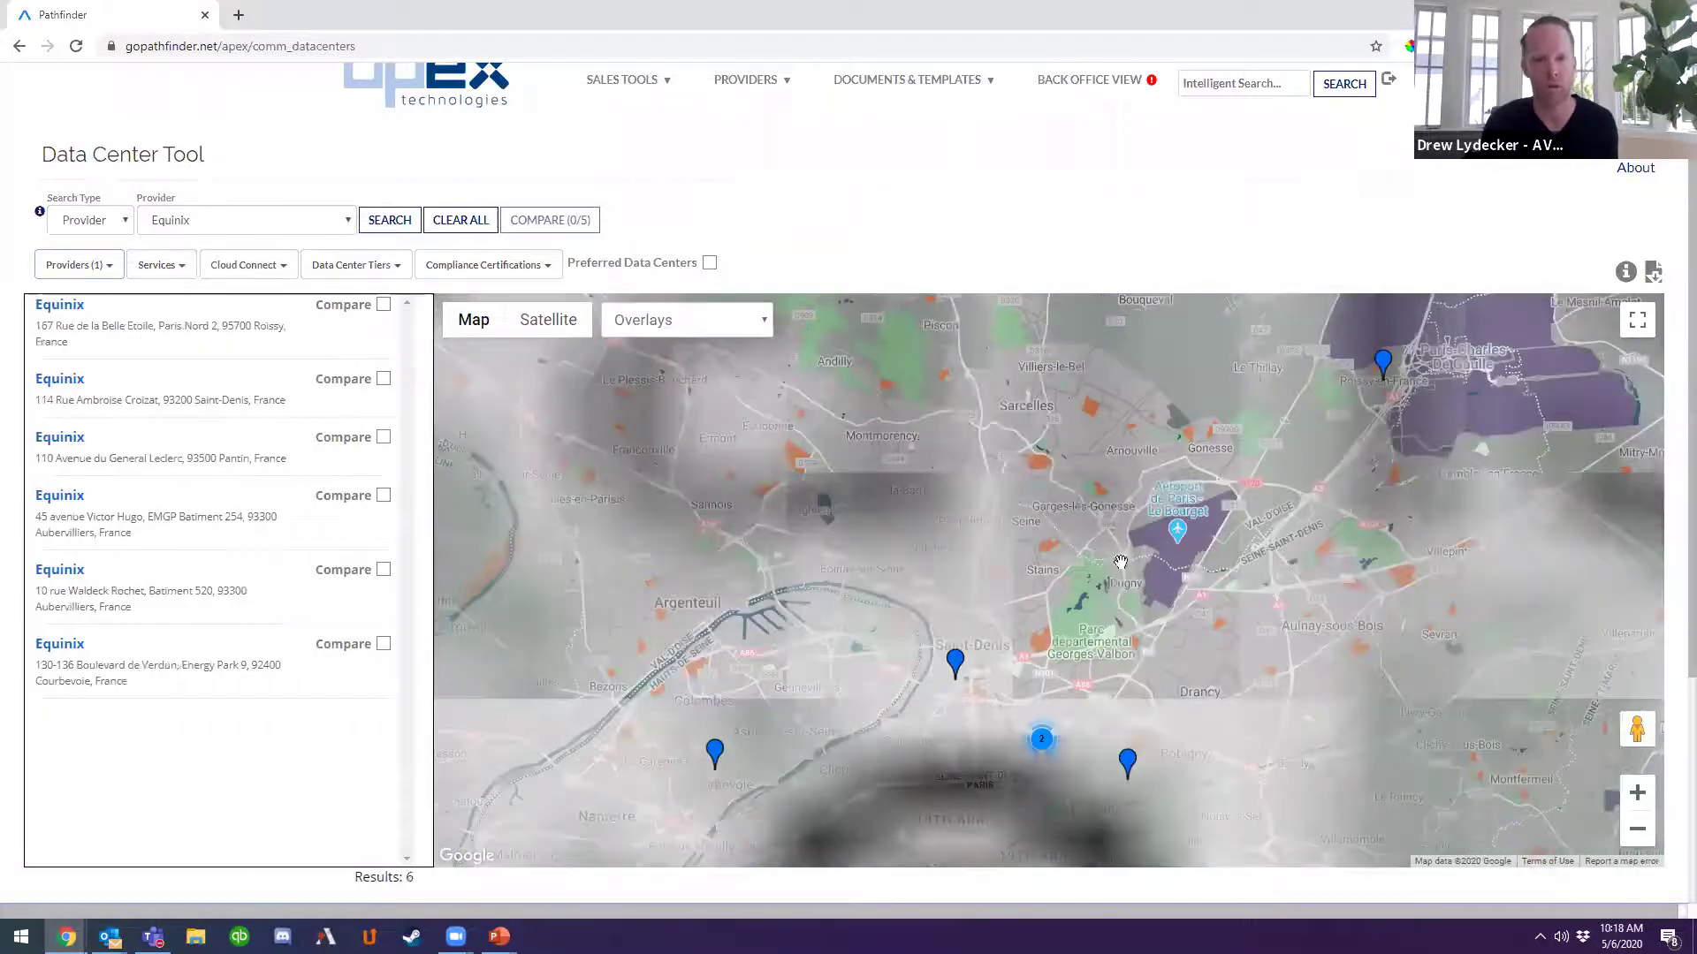
{"action": "left_click", "coordinate": [955, 665]}
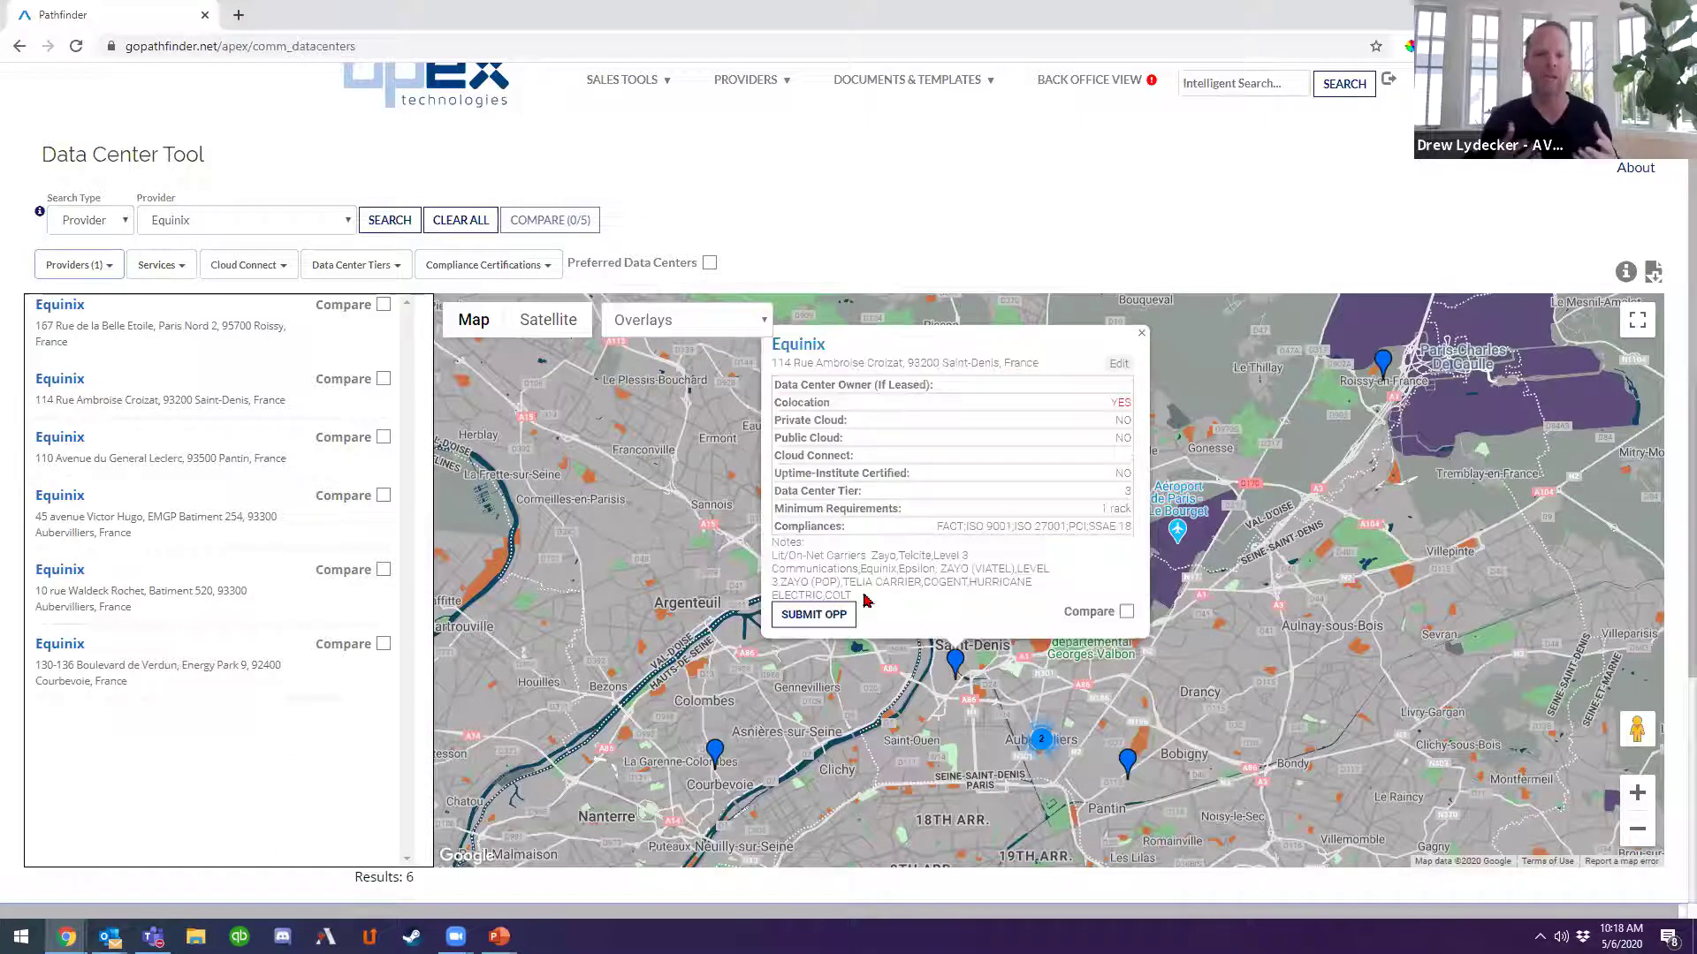
Highlight the lit/on-net carriers in the Saint-Denis site's notes, and close its details to view the wider Paris area.
{"action": "triple_click", "coordinate": [848, 590]}
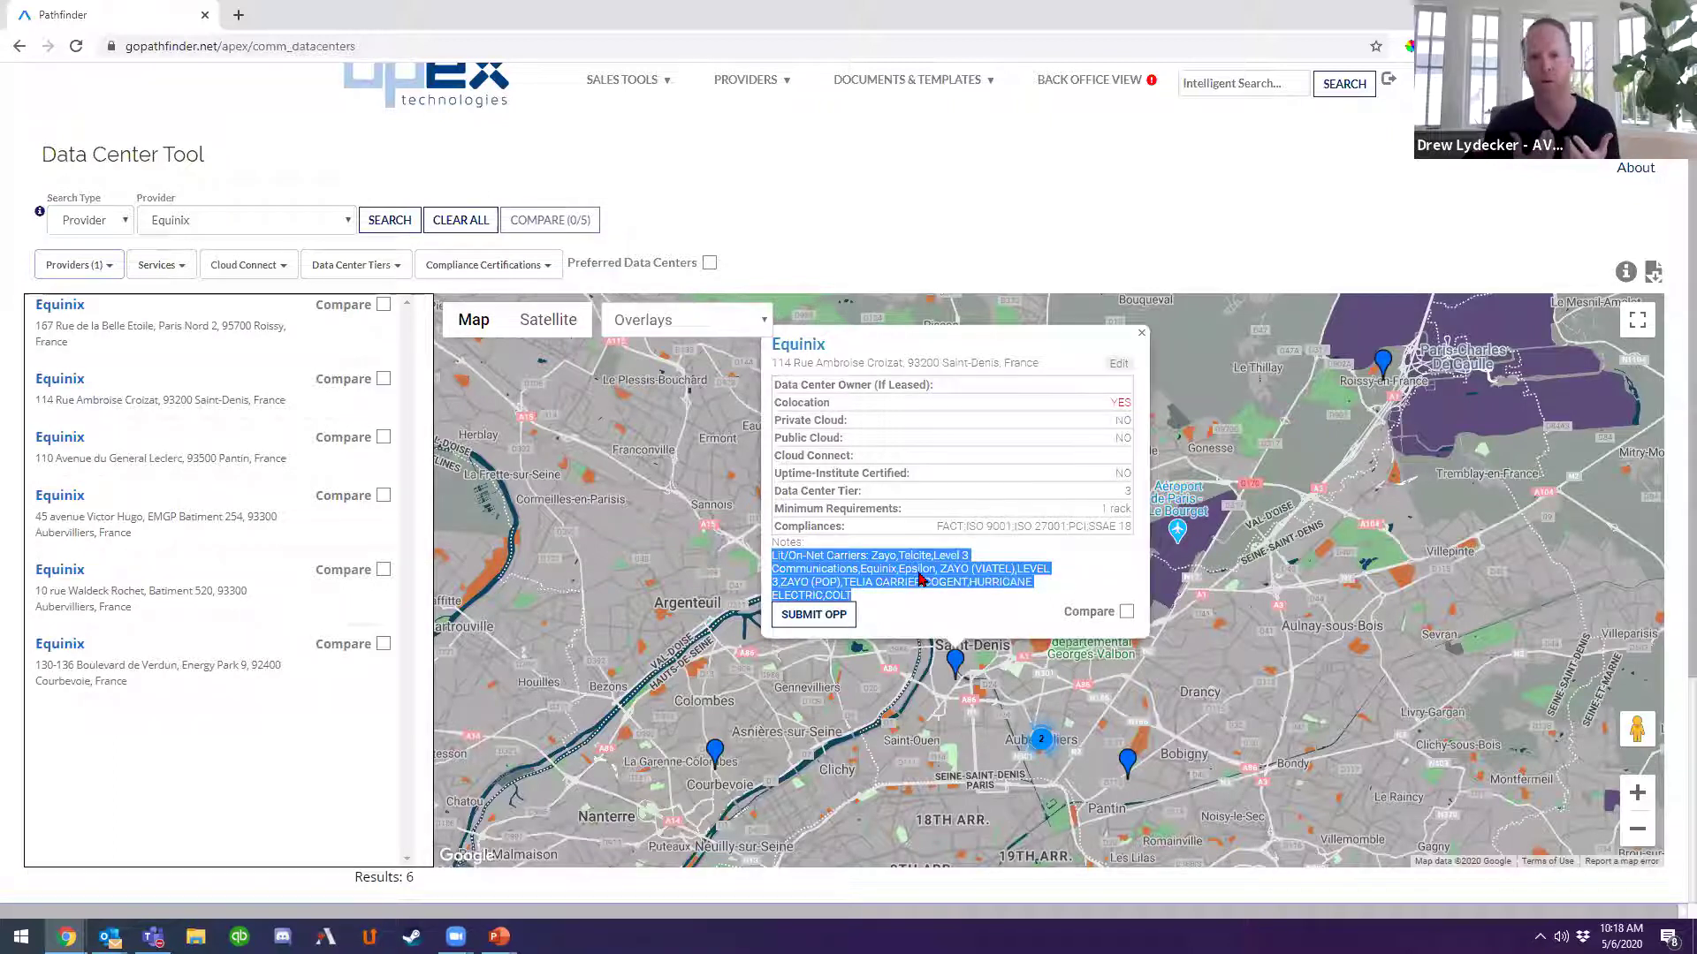
{"action": "left_click_drag", "start_coordinate": [1224, 589], "coordinate": [1297, 626]}
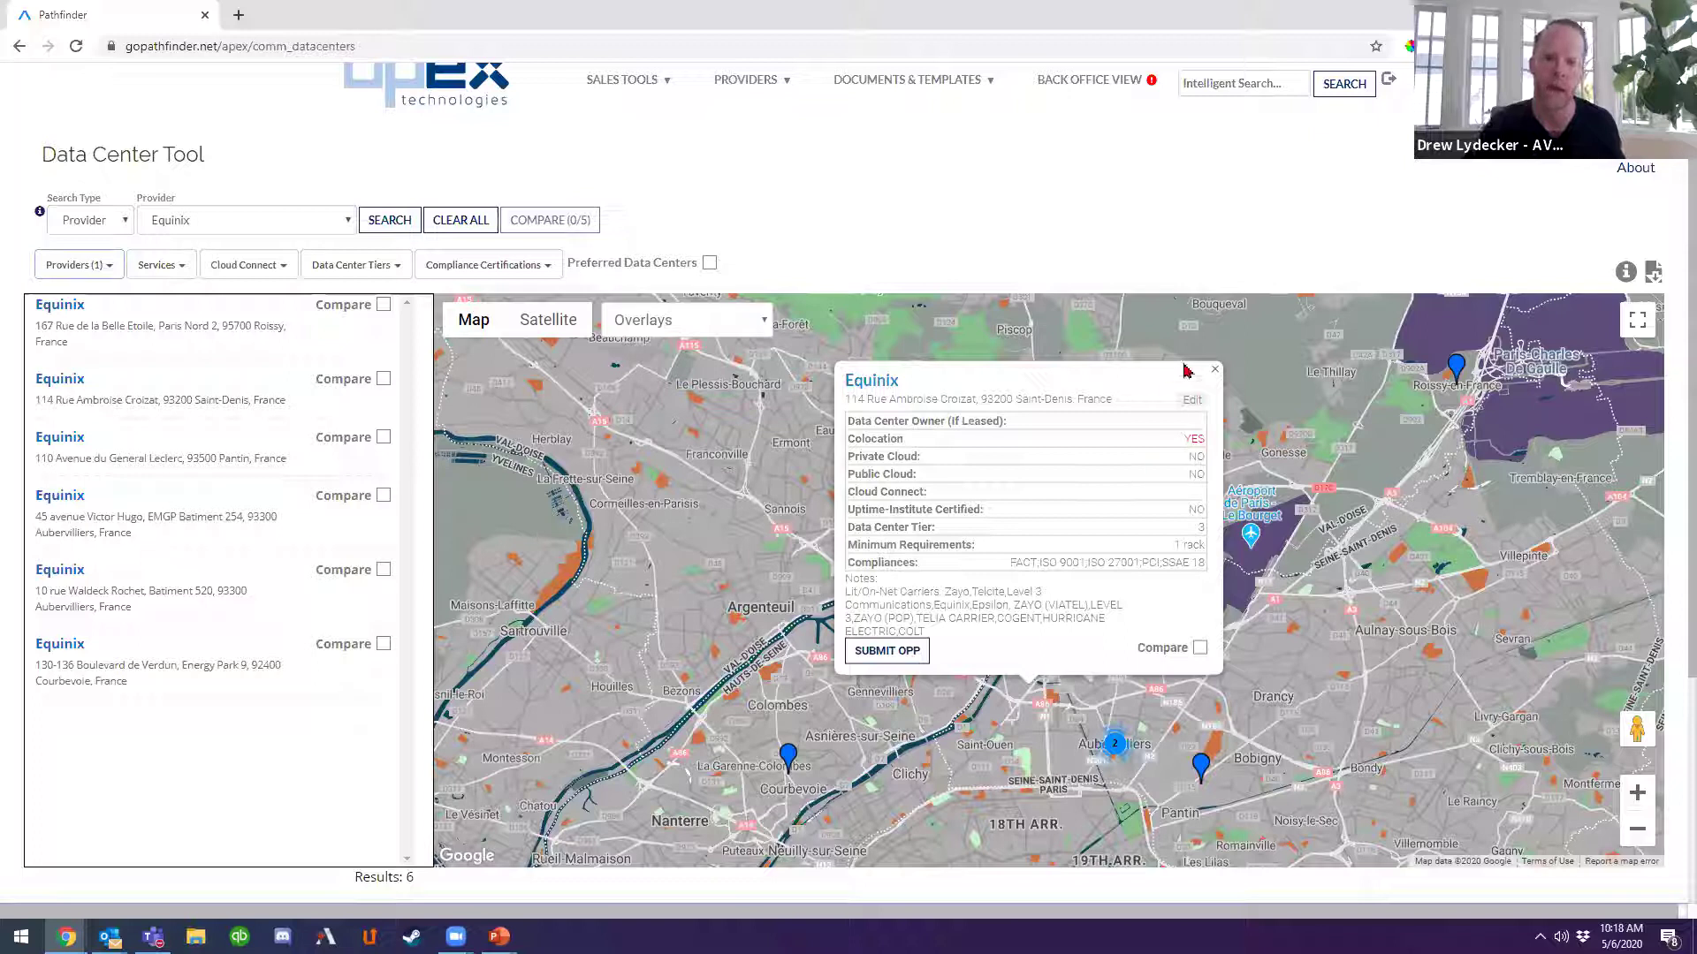
{"action": "left_click", "coordinate": [1214, 370]}
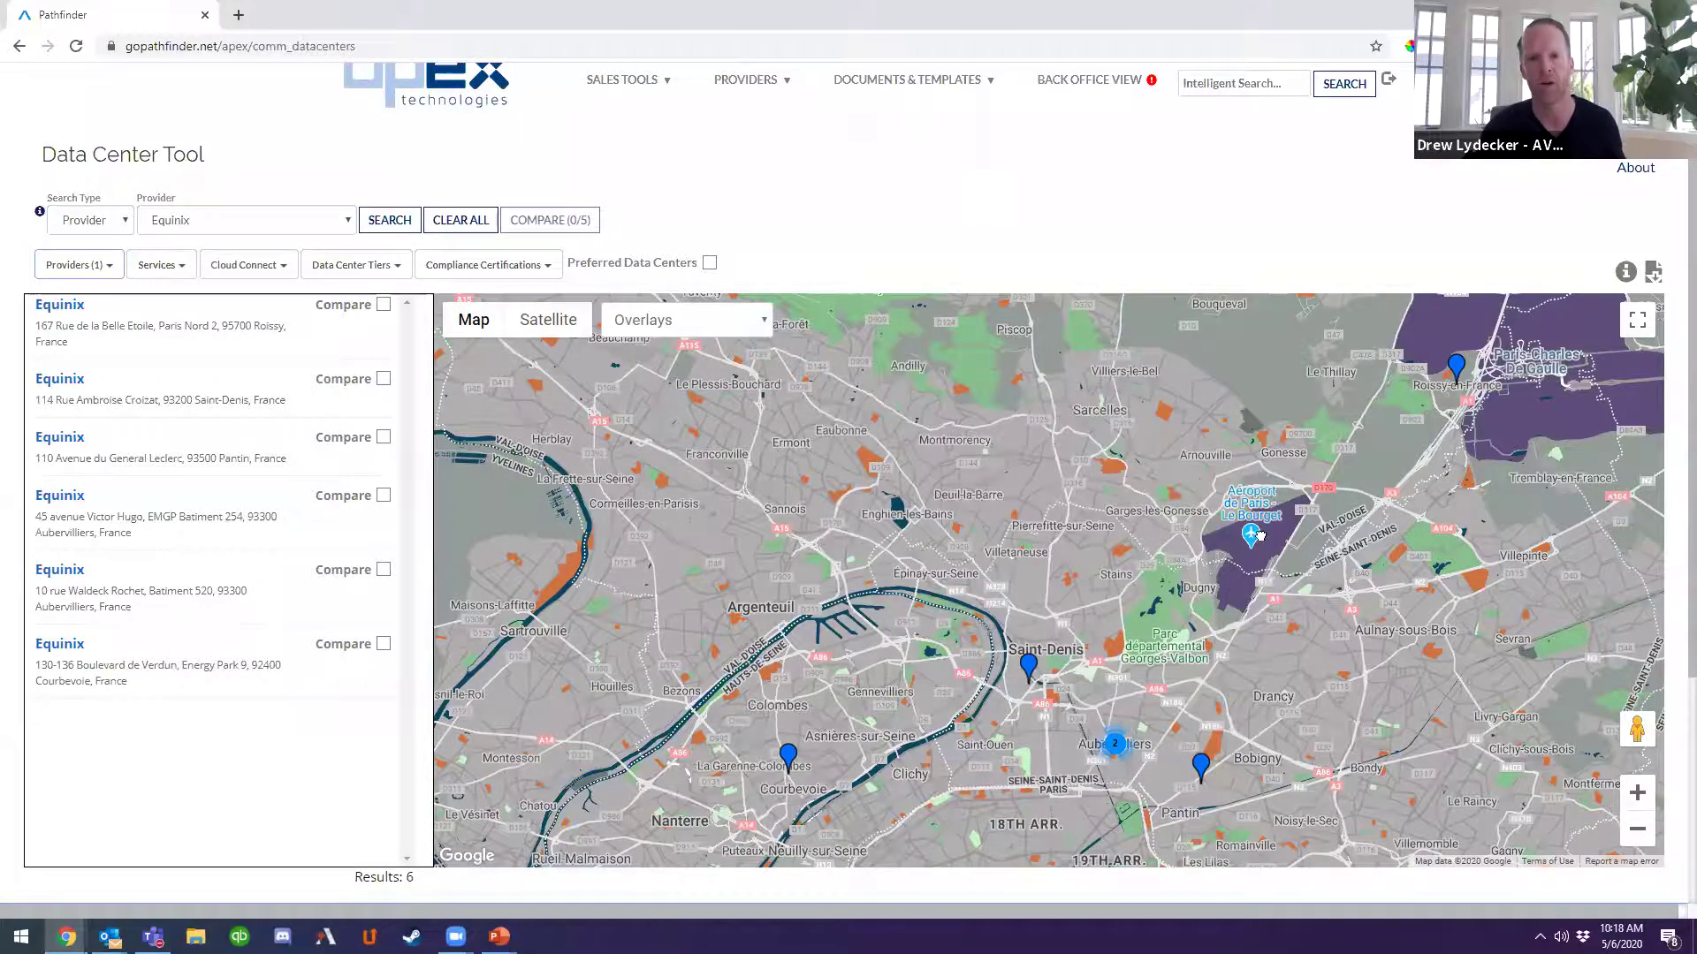
{"action": "left_click", "coordinate": [1638, 832]}
{"action": "left_click", "coordinate": [1637, 833]}
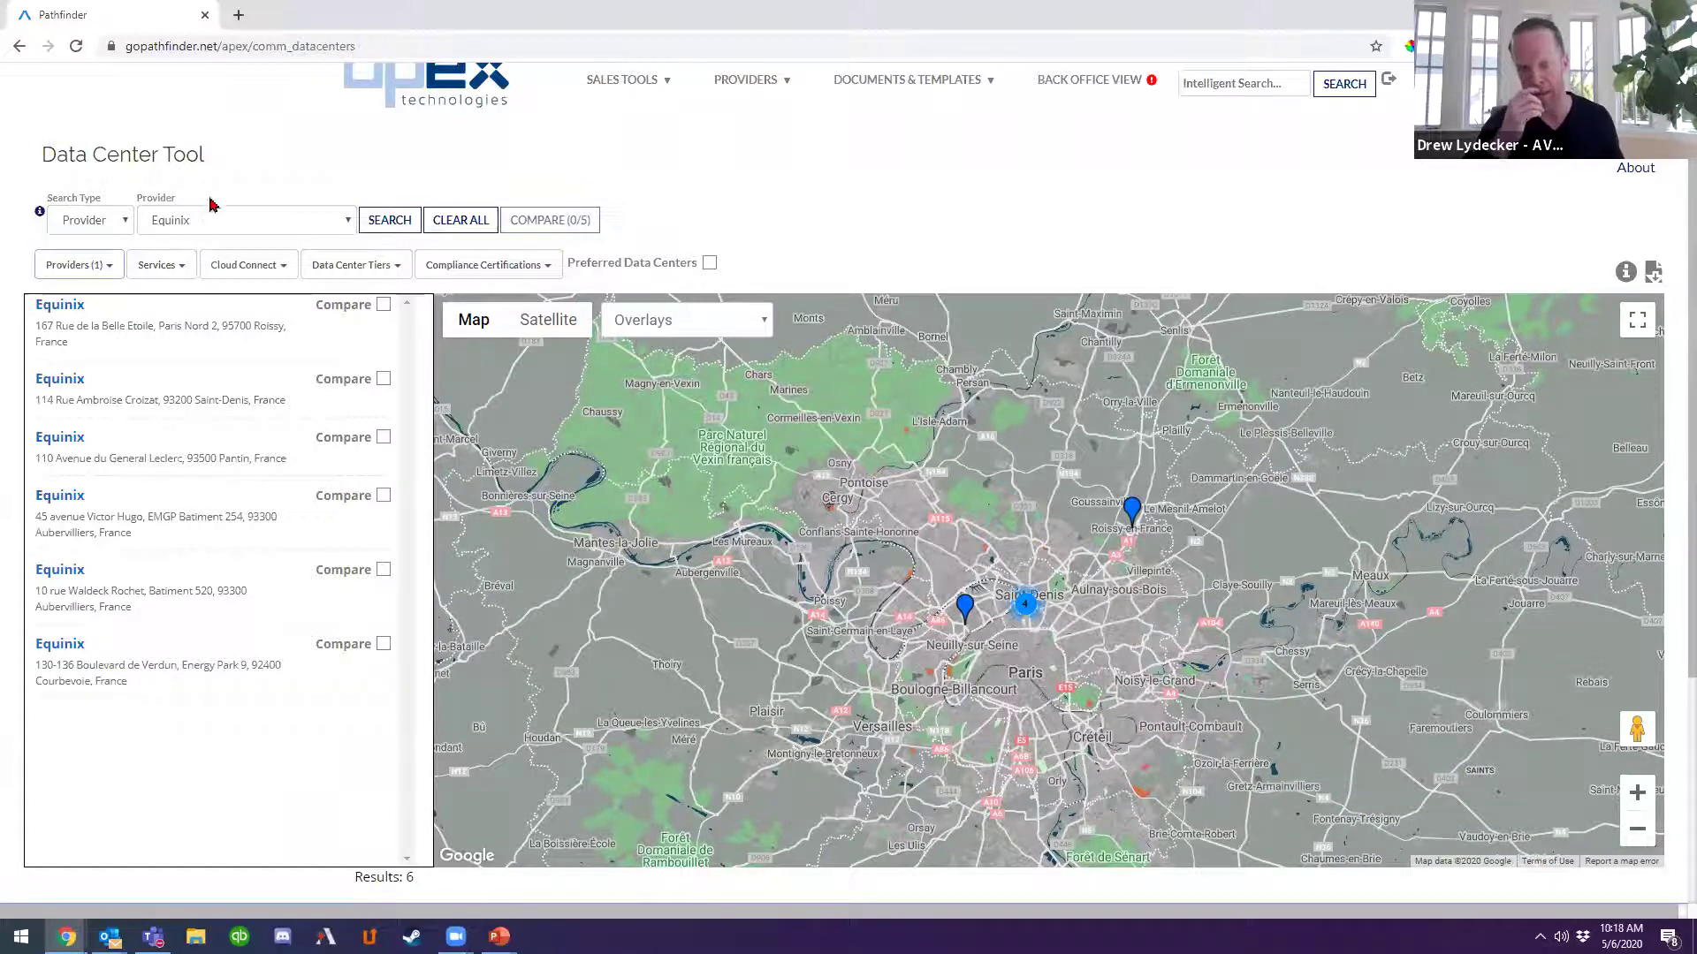
Search for data centers by location within a maximum radius of 50 miles of Atlanta, GA.
{"action": "left_click", "coordinate": [88, 222]}
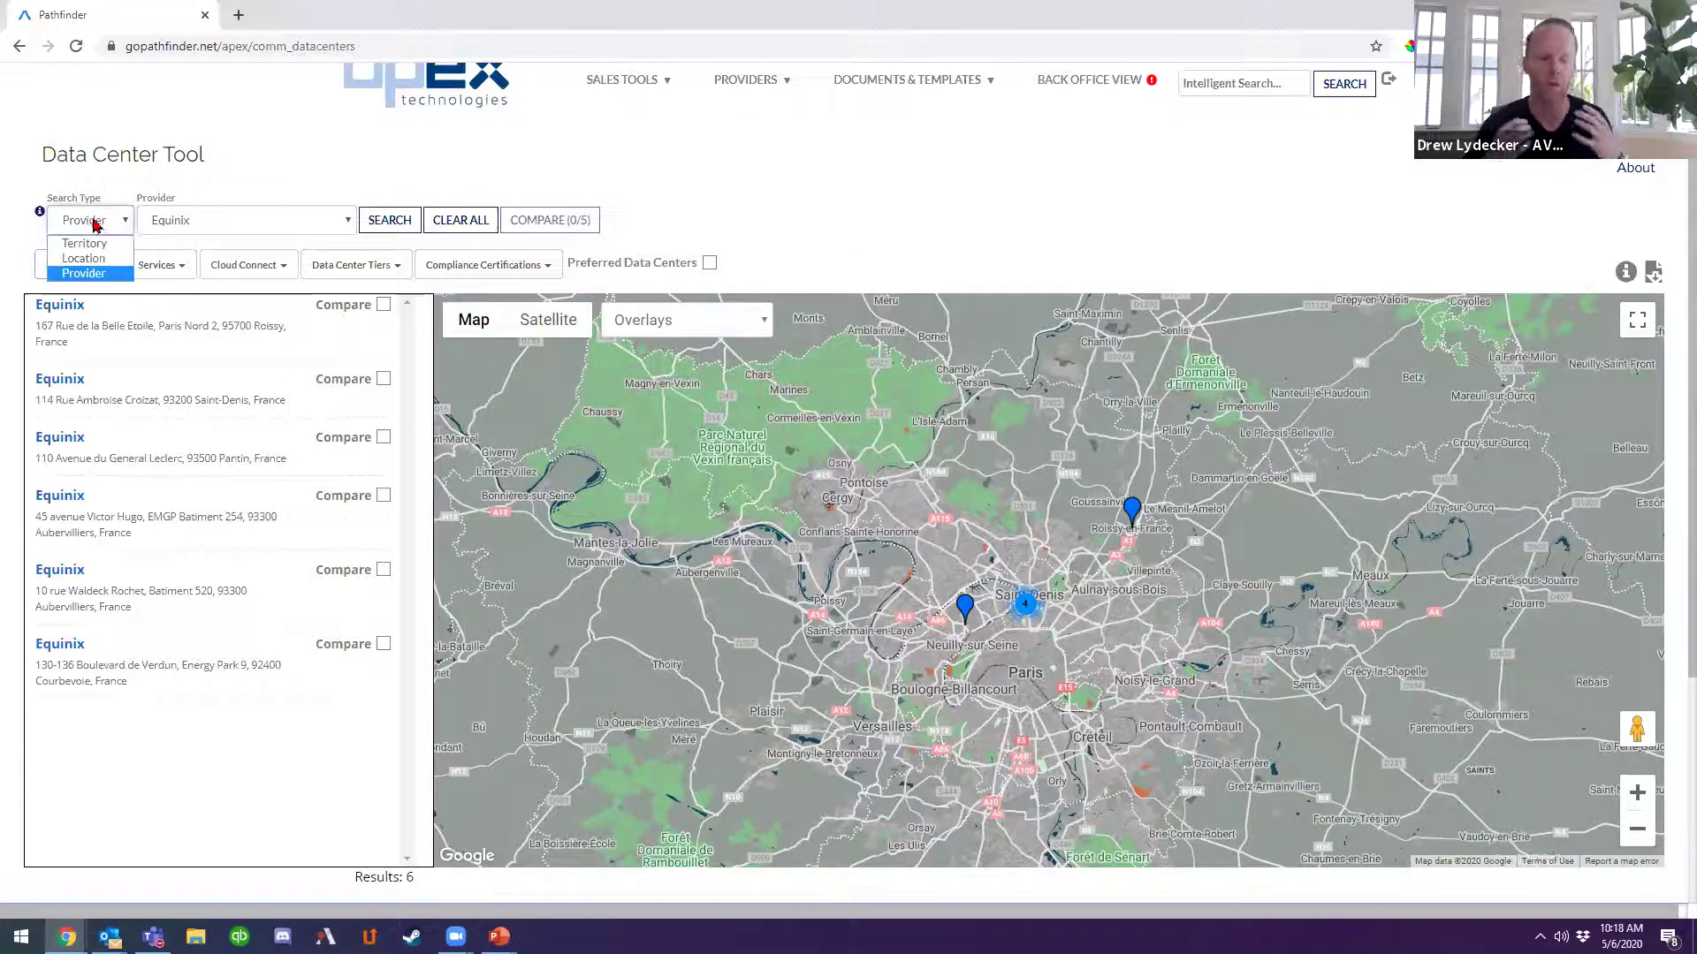
{"action": "left_click", "coordinate": [84, 258]}
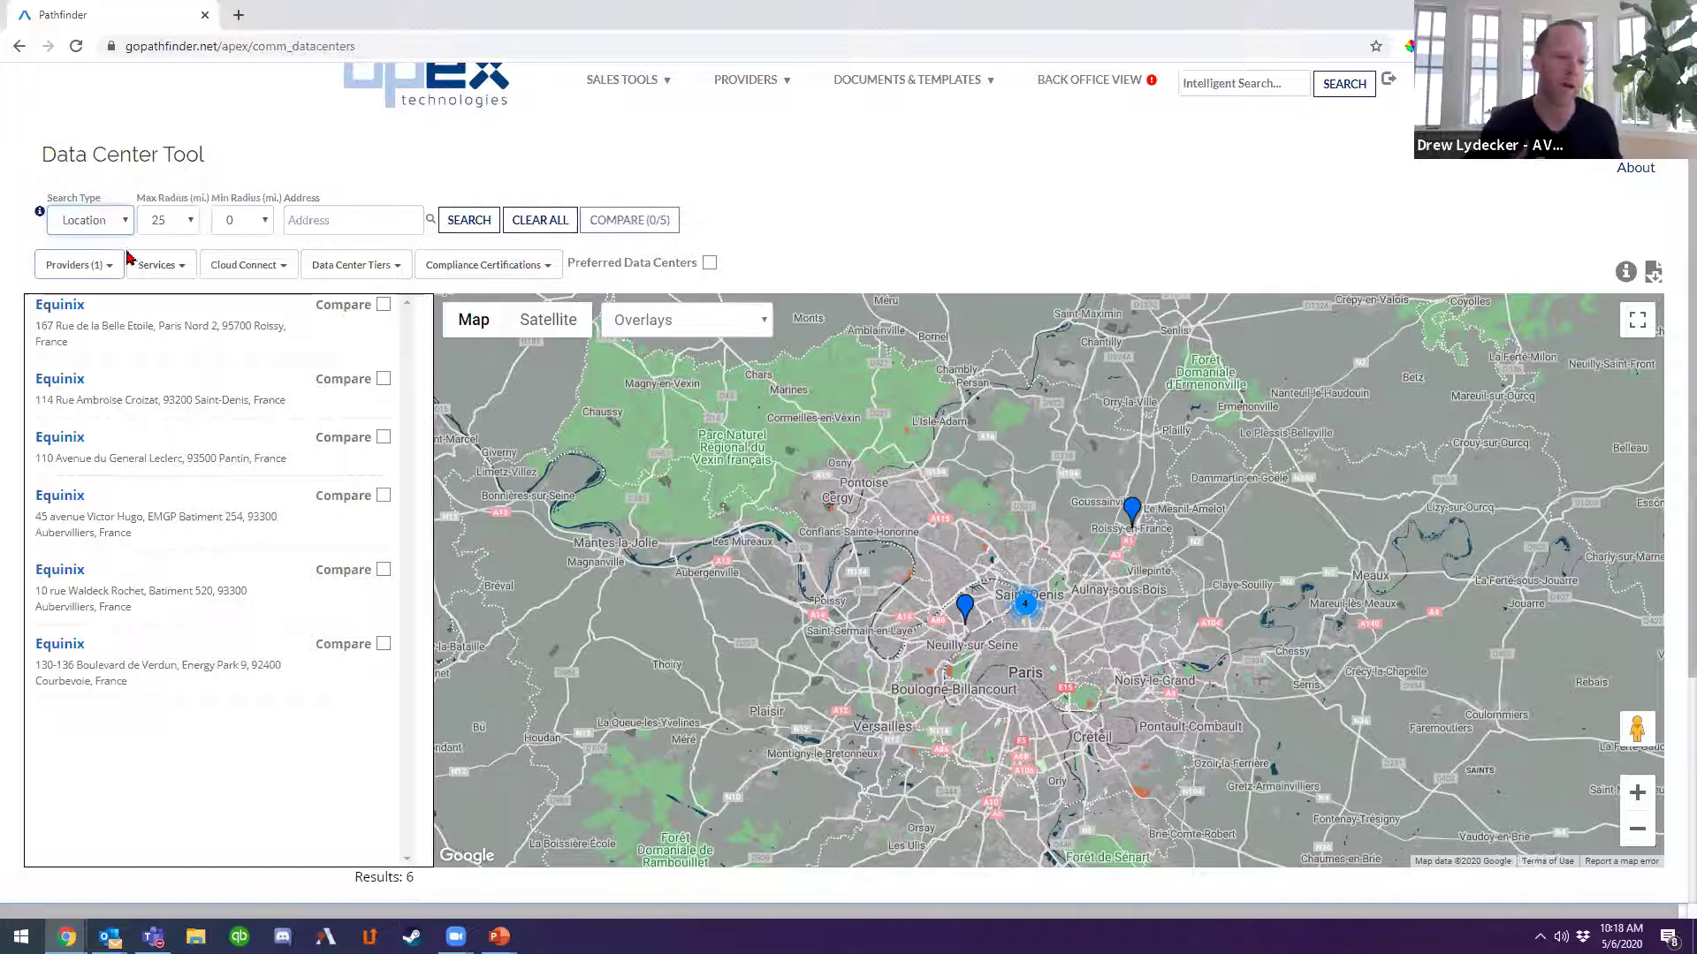
{"action": "left_click", "coordinate": [176, 221]}
{"action": "left_click", "coordinate": [177, 256]}
{"action": "left_click", "coordinate": [337, 219]}
{"action": "type", "text": "Atlan"}
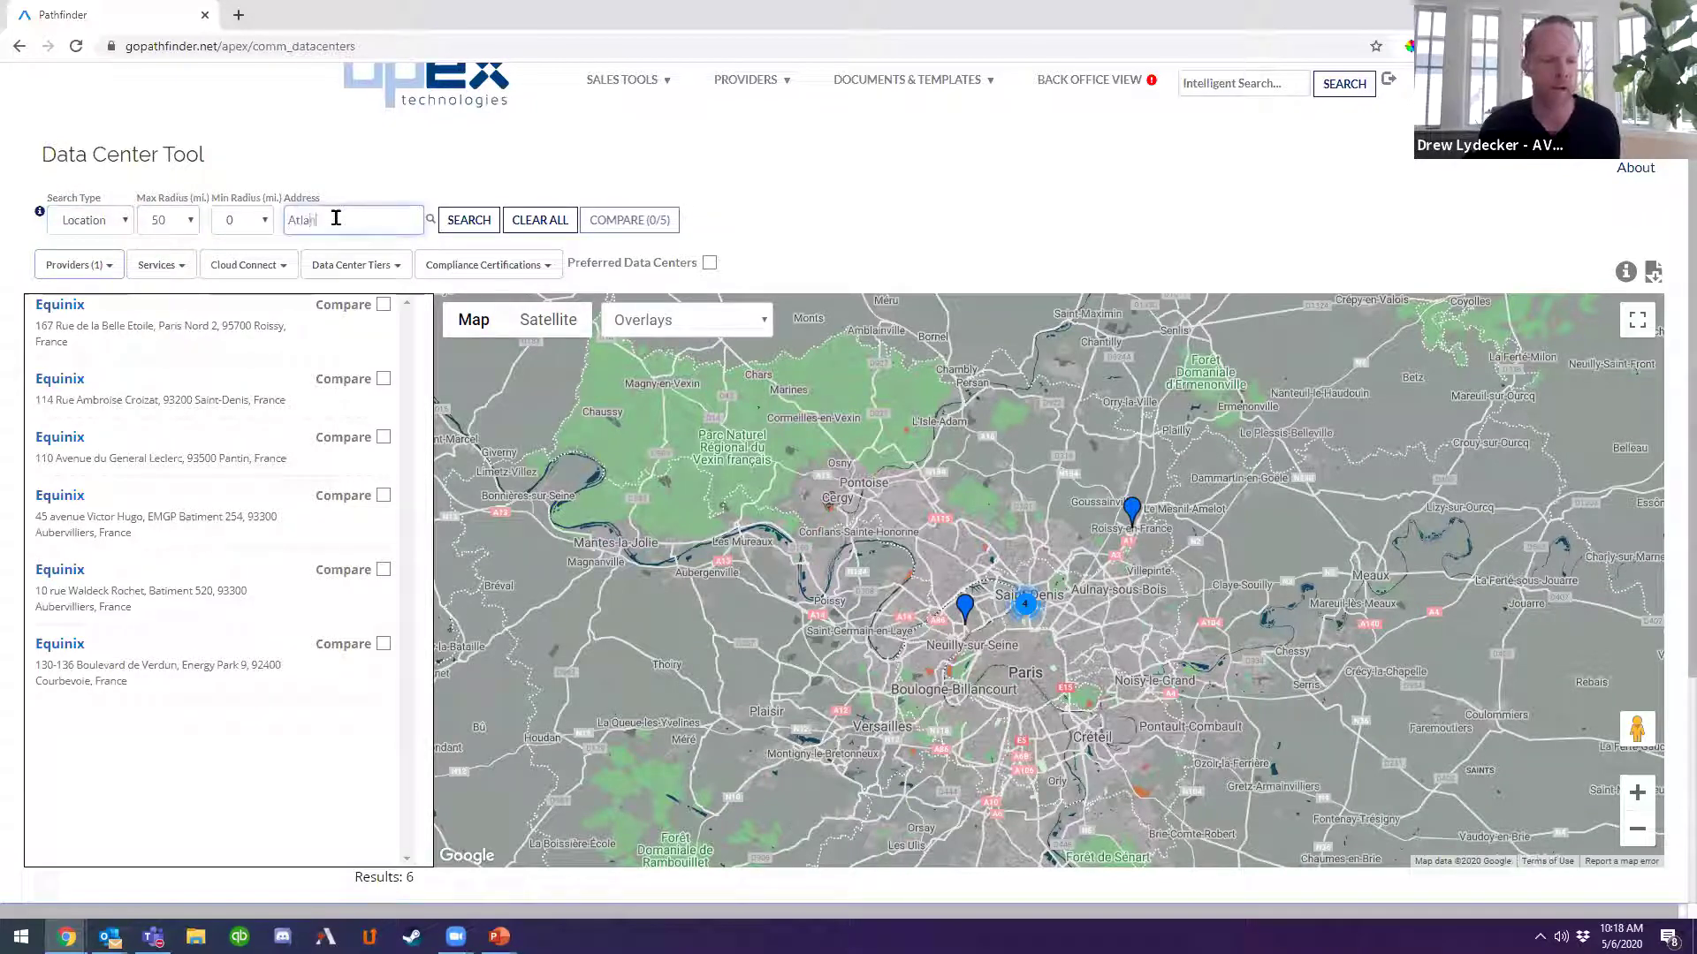
{"action": "type", "text": "ta, GA"}
{"action": "left_click", "coordinate": [476, 232]}
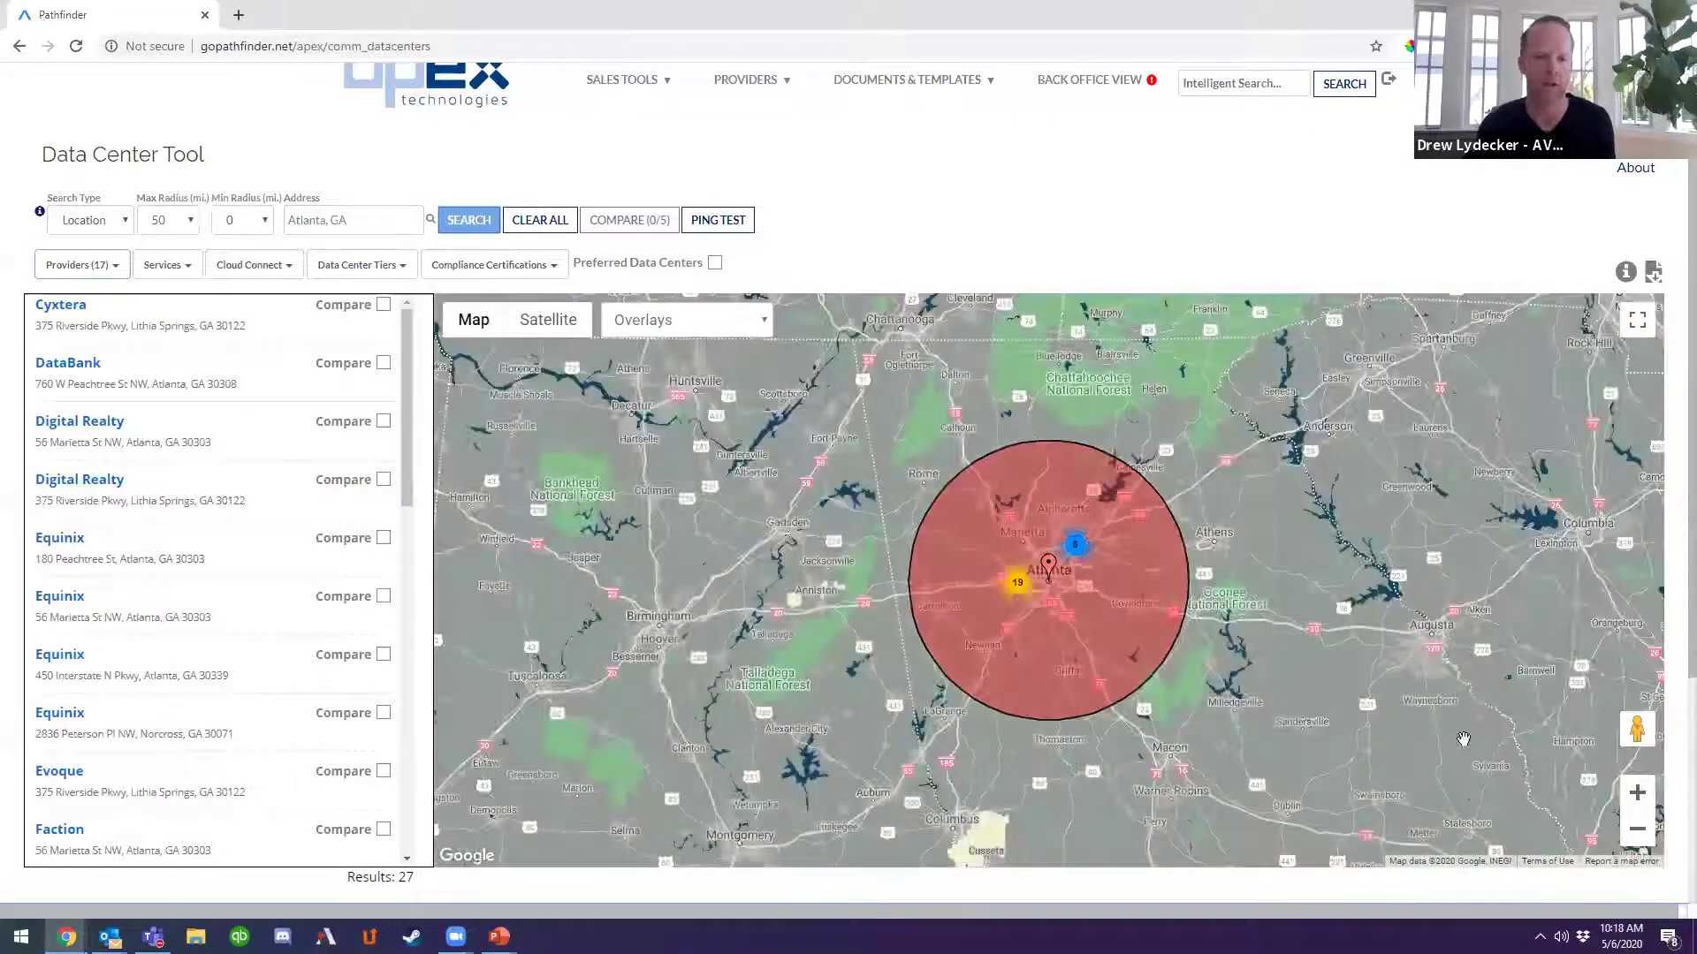
Examine the Atlanta data center results on the map and in the list, and view the provider filter's options.
{"action": "left_click", "coordinate": [1637, 795]}
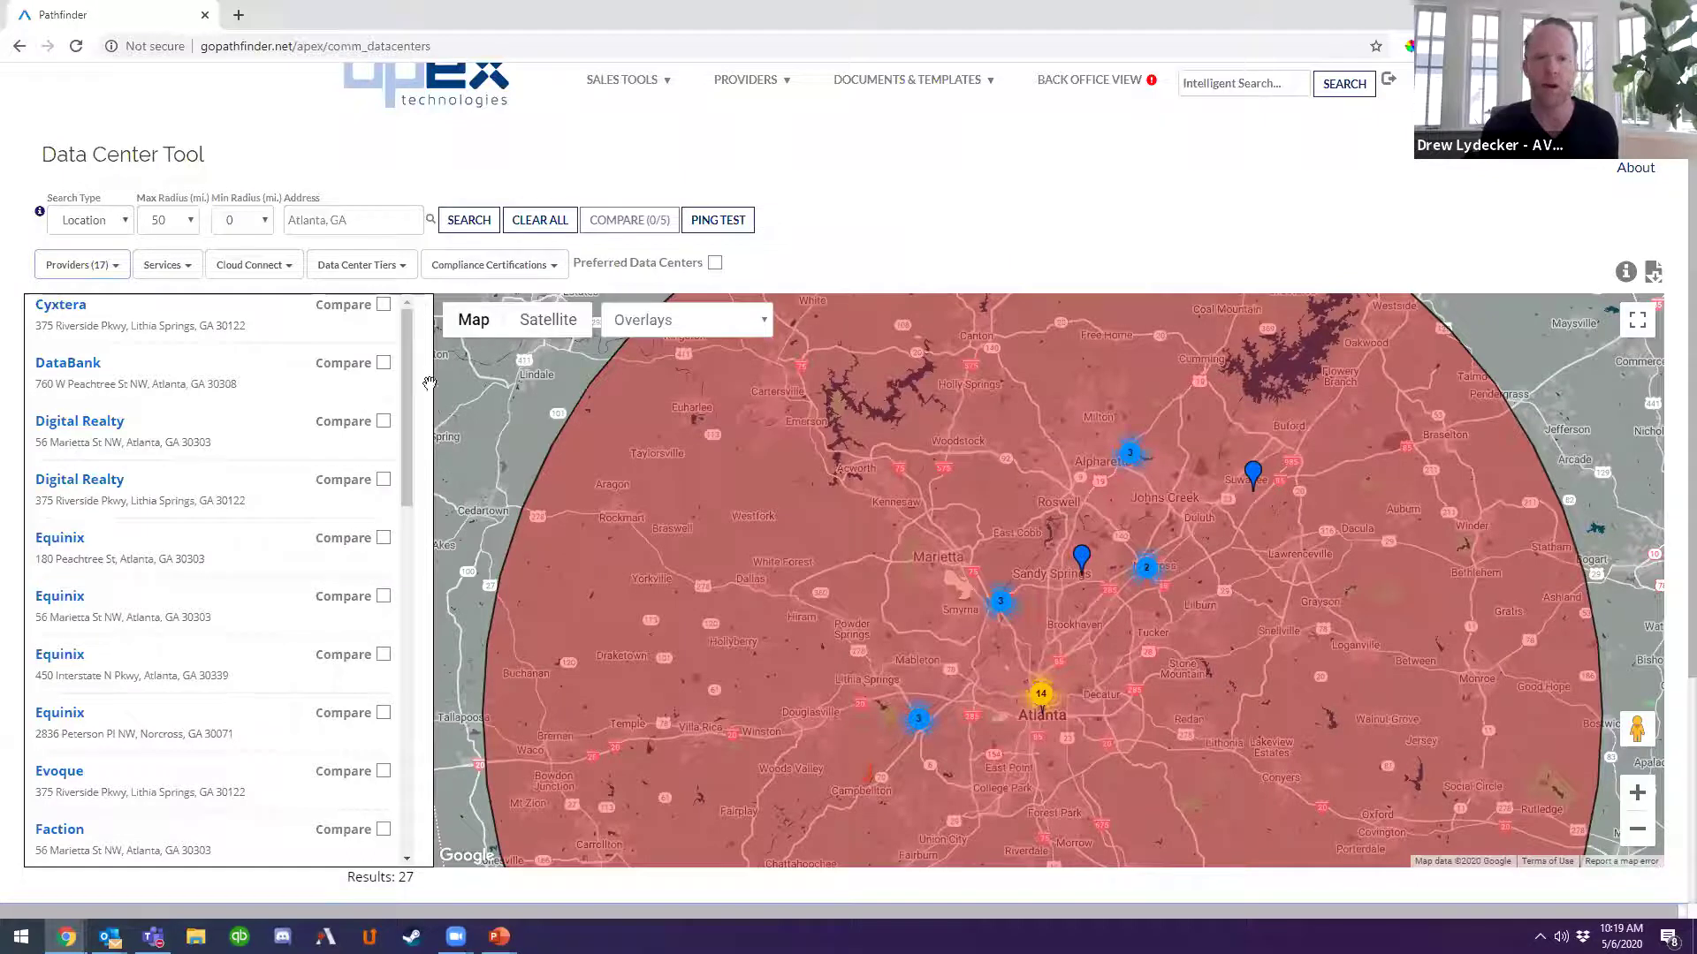
{"action": "mouse_move", "coordinate": [406, 366]}
{"action": "left_mouse_down"}
{"action": "mouse_move", "coordinate": [405, 726]}
{"action": "mouse_move", "coordinate": [406, 389]}
{"action": "left_mouse_up"}
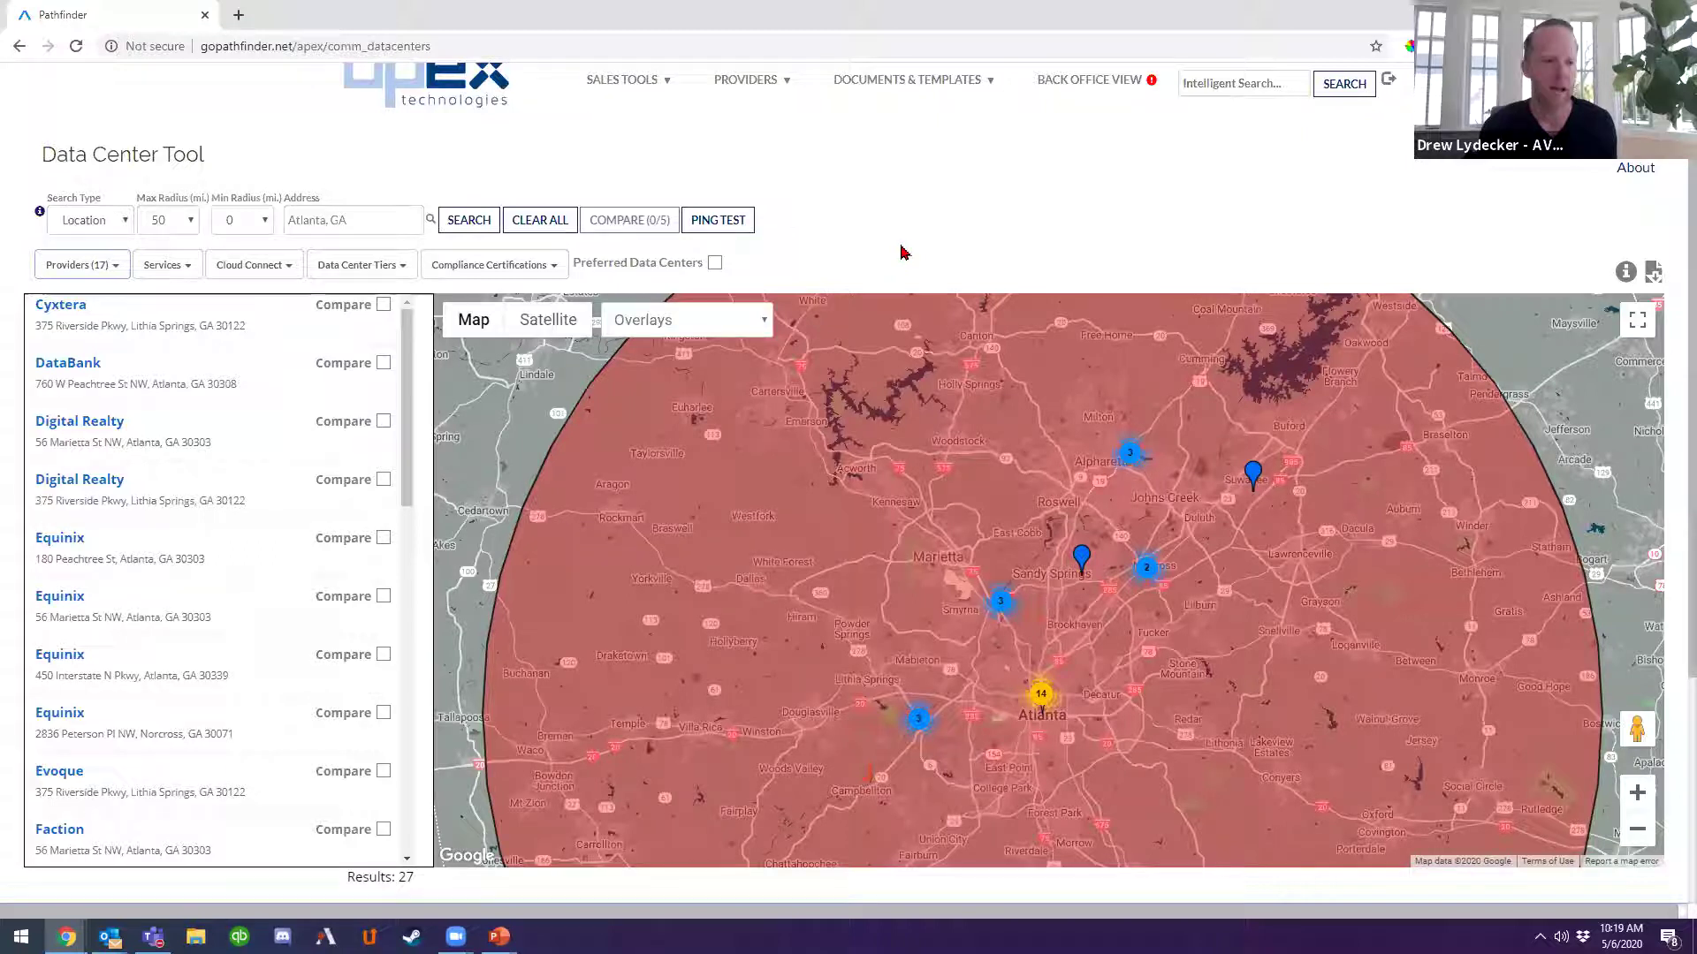
{"action": "left_click", "coordinate": [100, 267]}
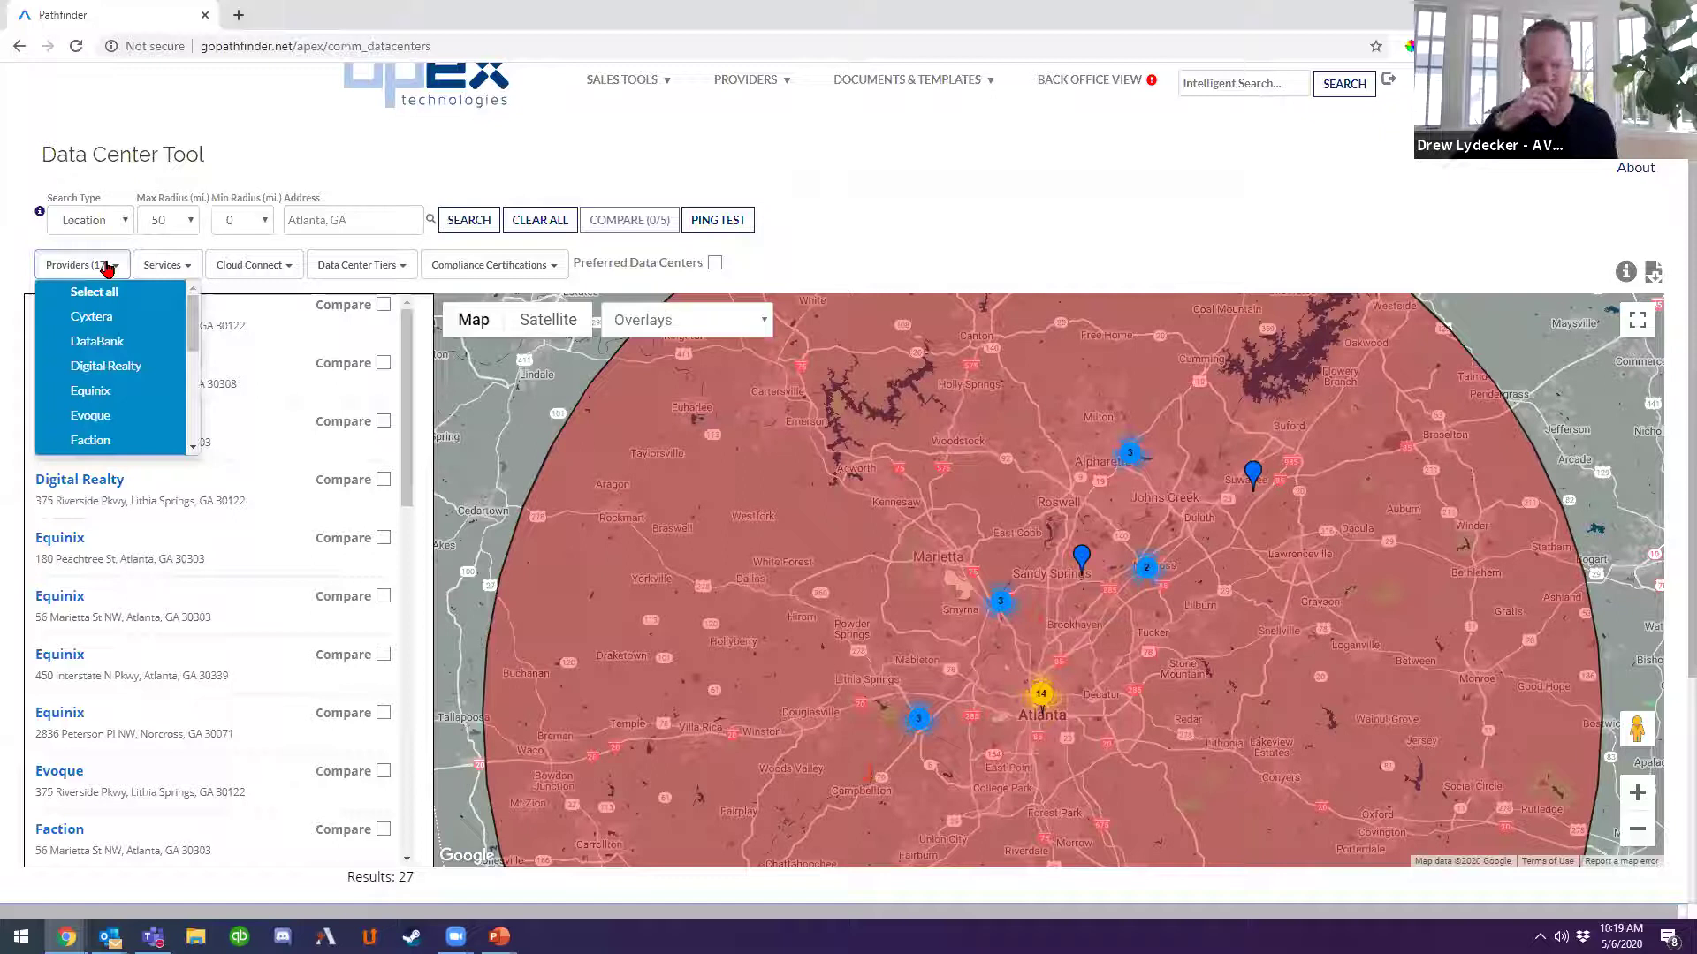
{"action": "left_click", "coordinate": [108, 268]}
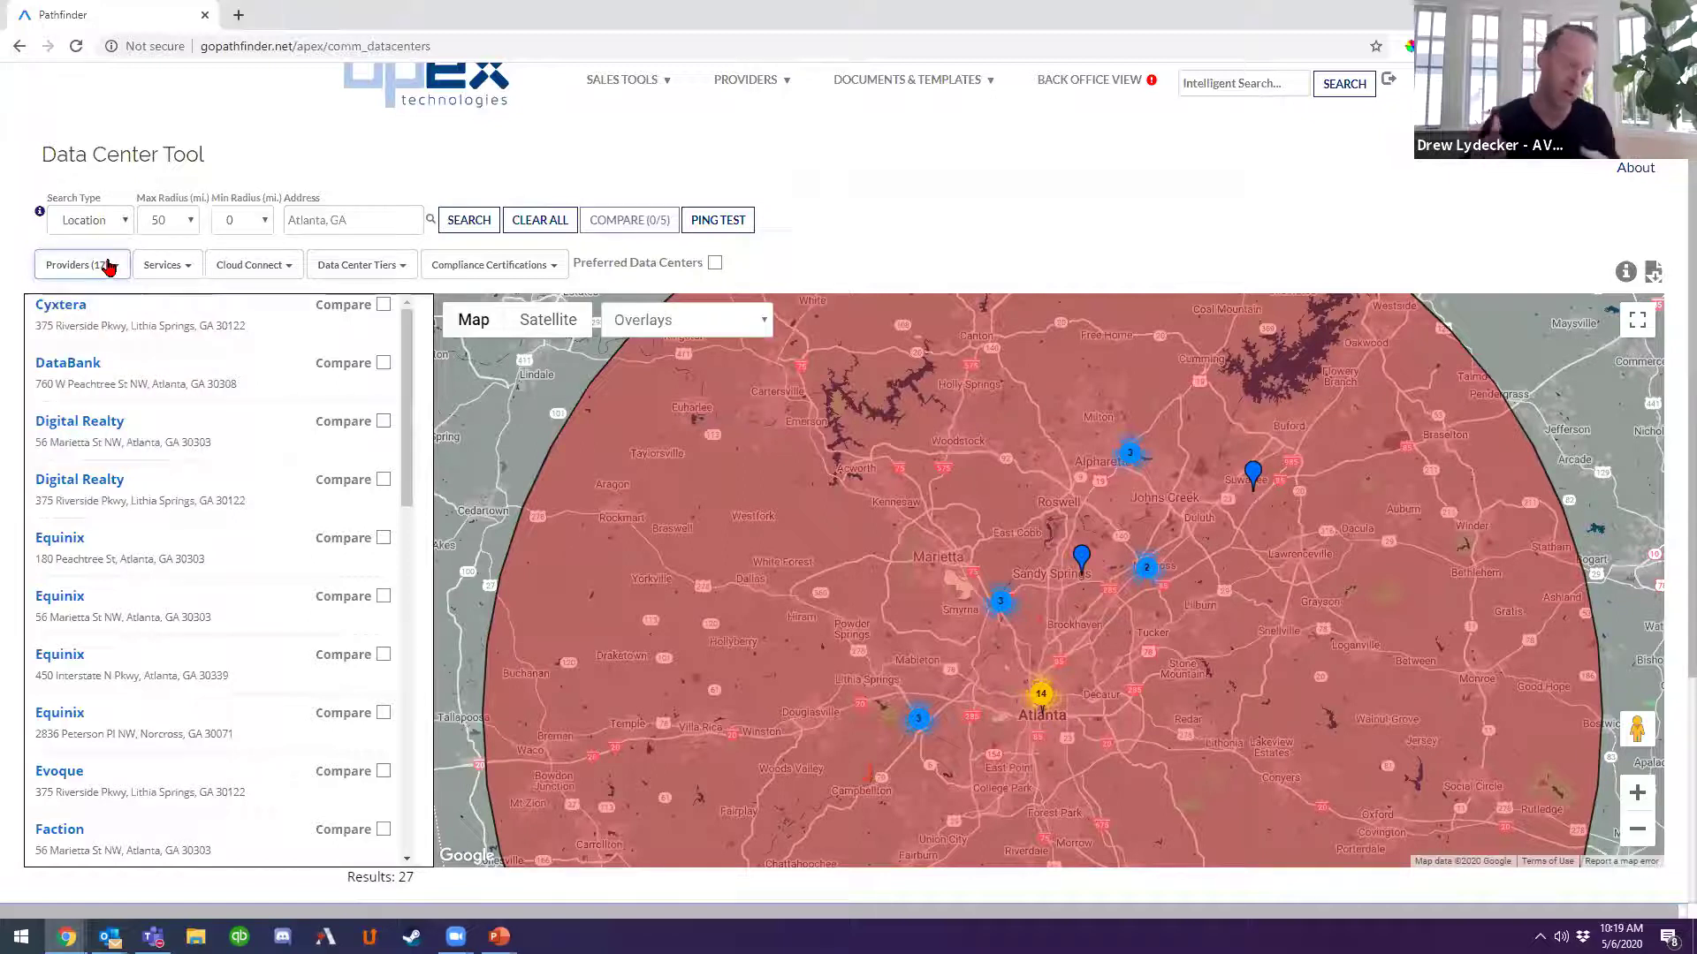
Filter the Atlanta data centers by the Colocation service and view the available maximum radius values.
{"action": "left_click", "coordinate": [163, 265]}
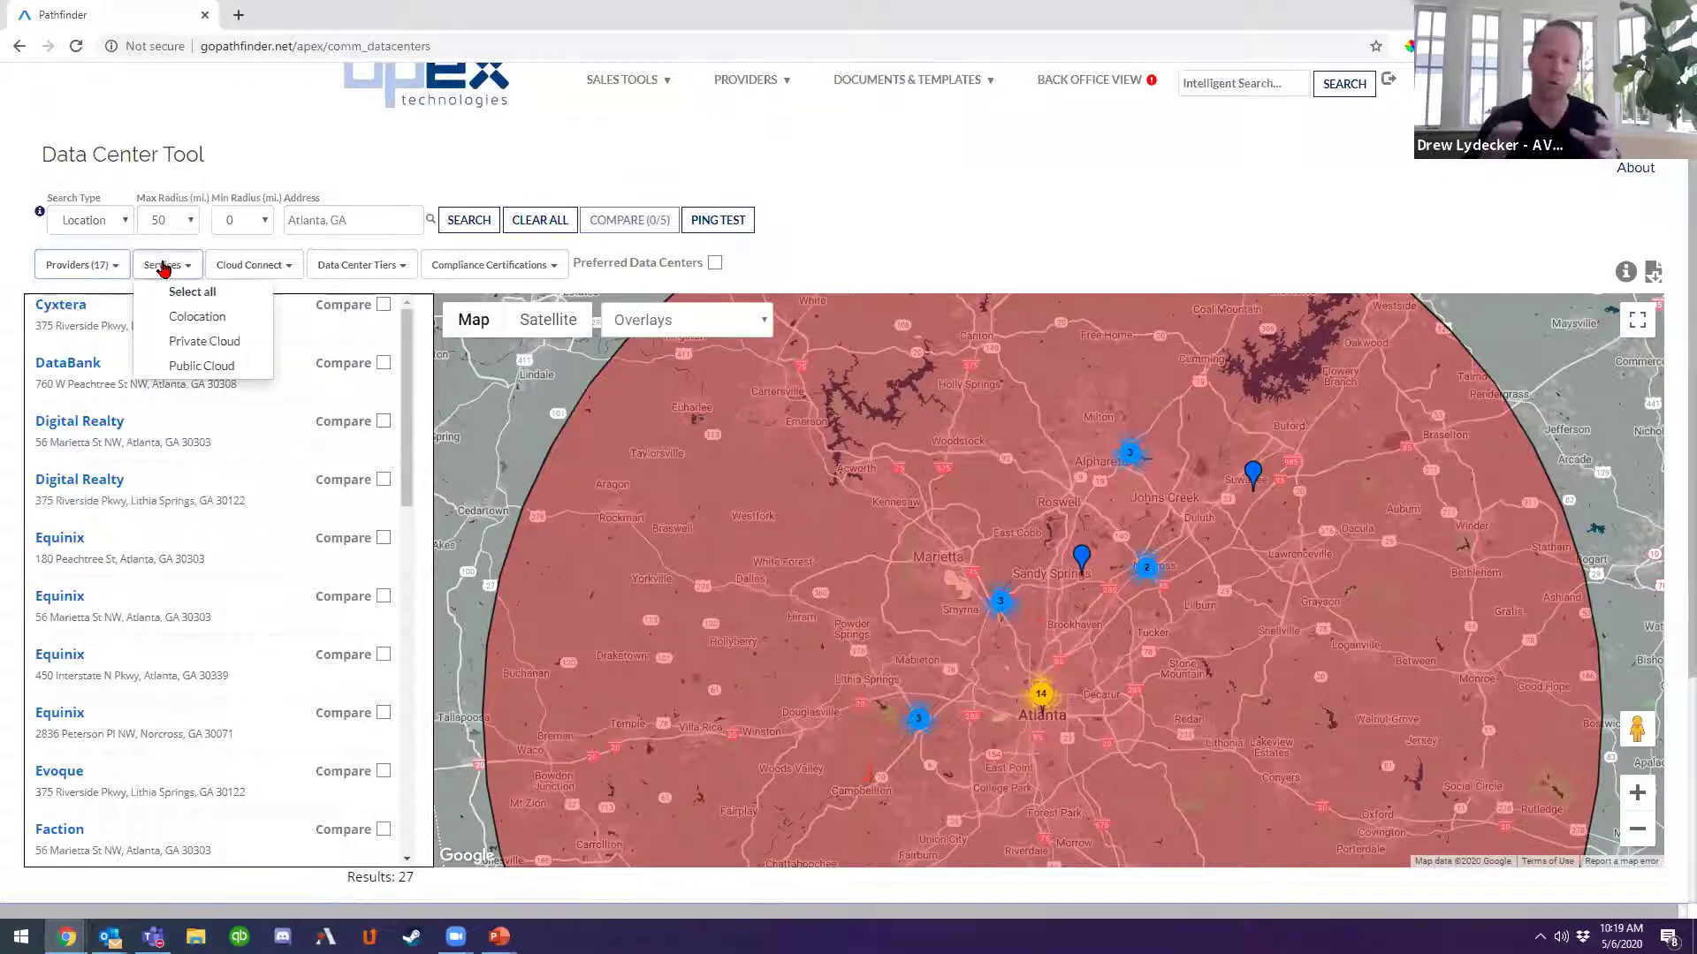
{"action": "left_click", "coordinate": [197, 320]}
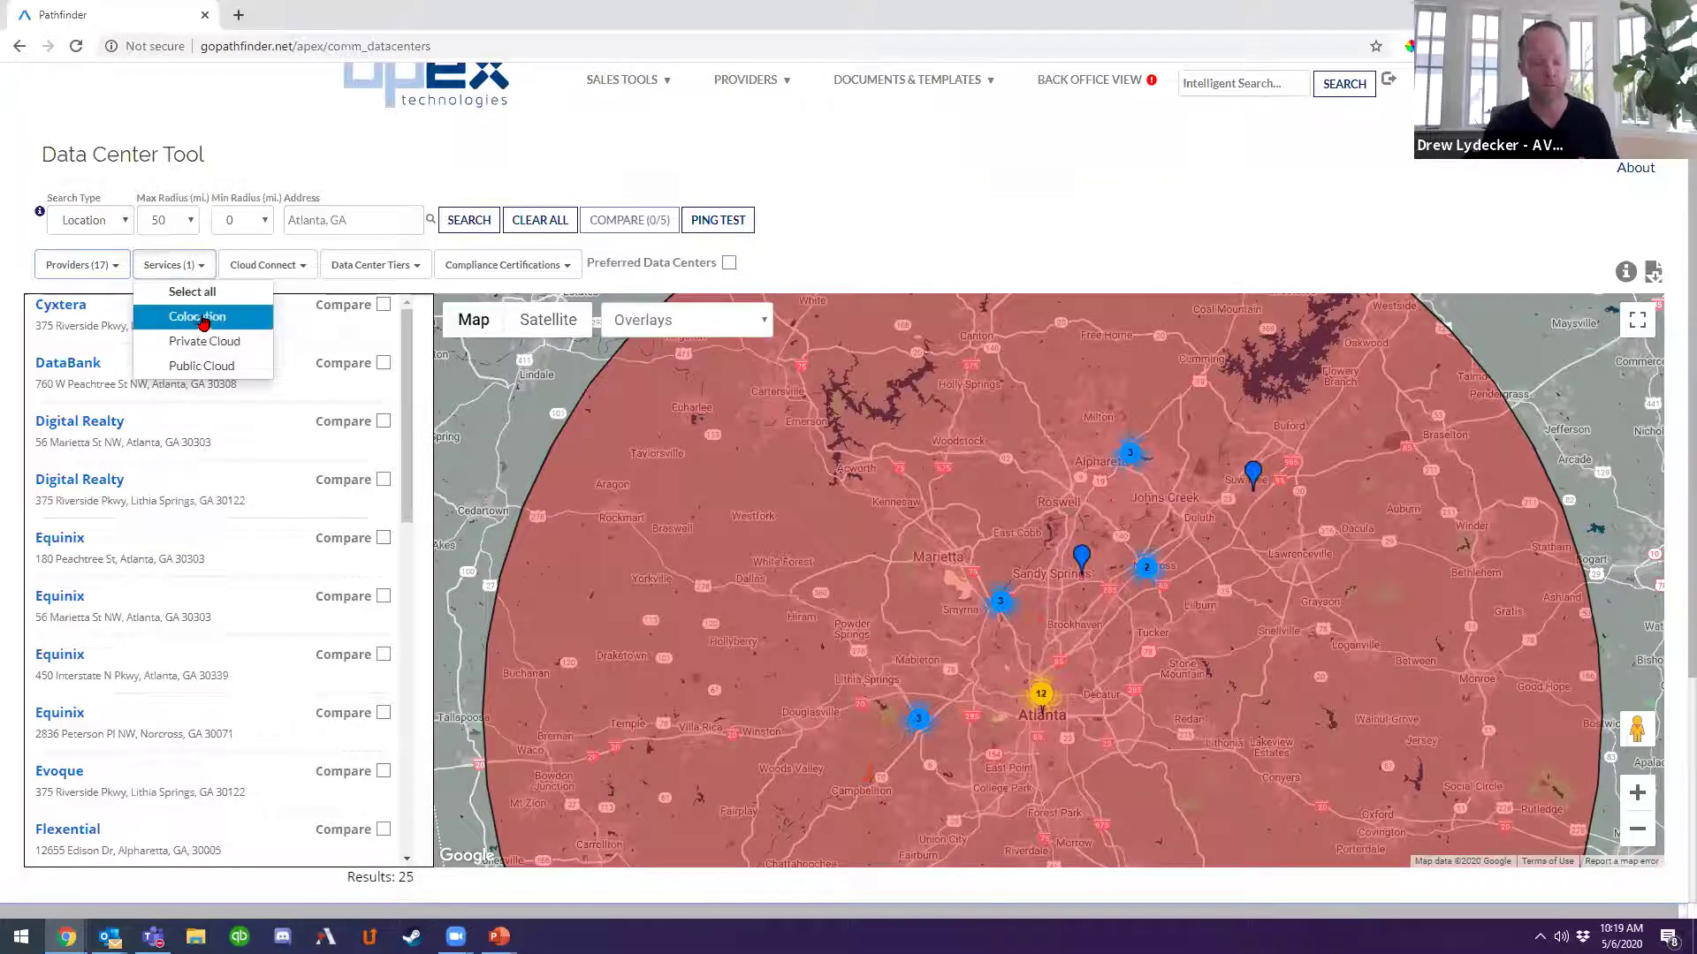
{"action": "left_click", "coordinate": [167, 220]}
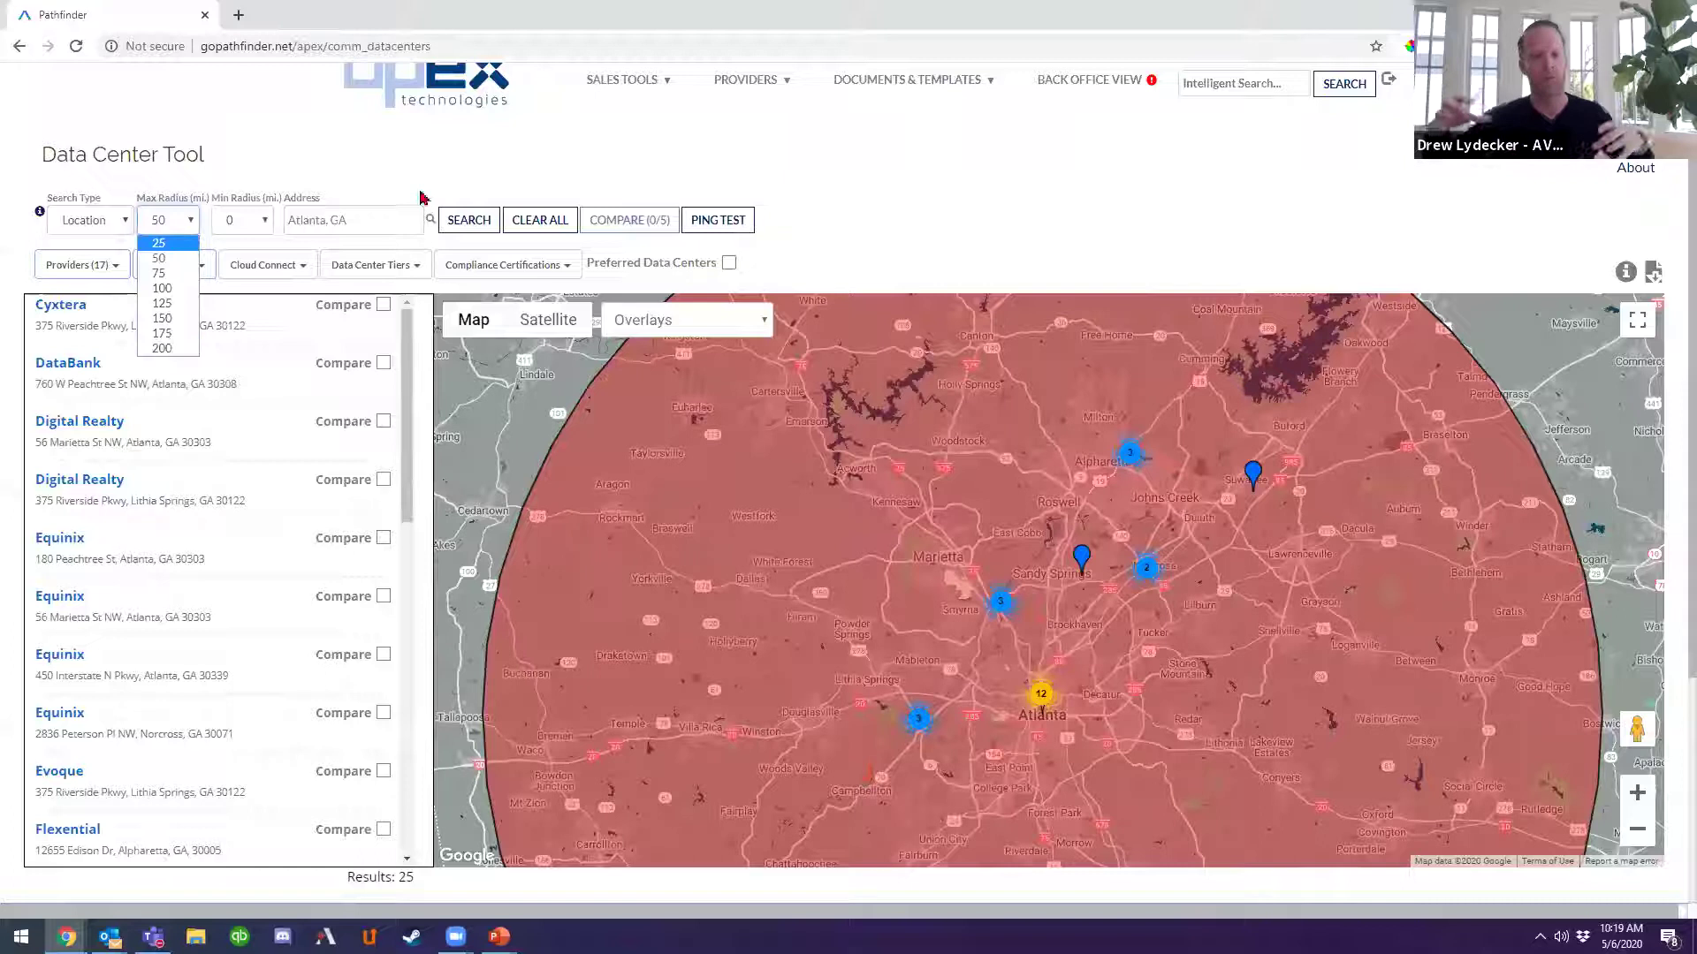
{"action": "left_click", "coordinate": [804, 171]}
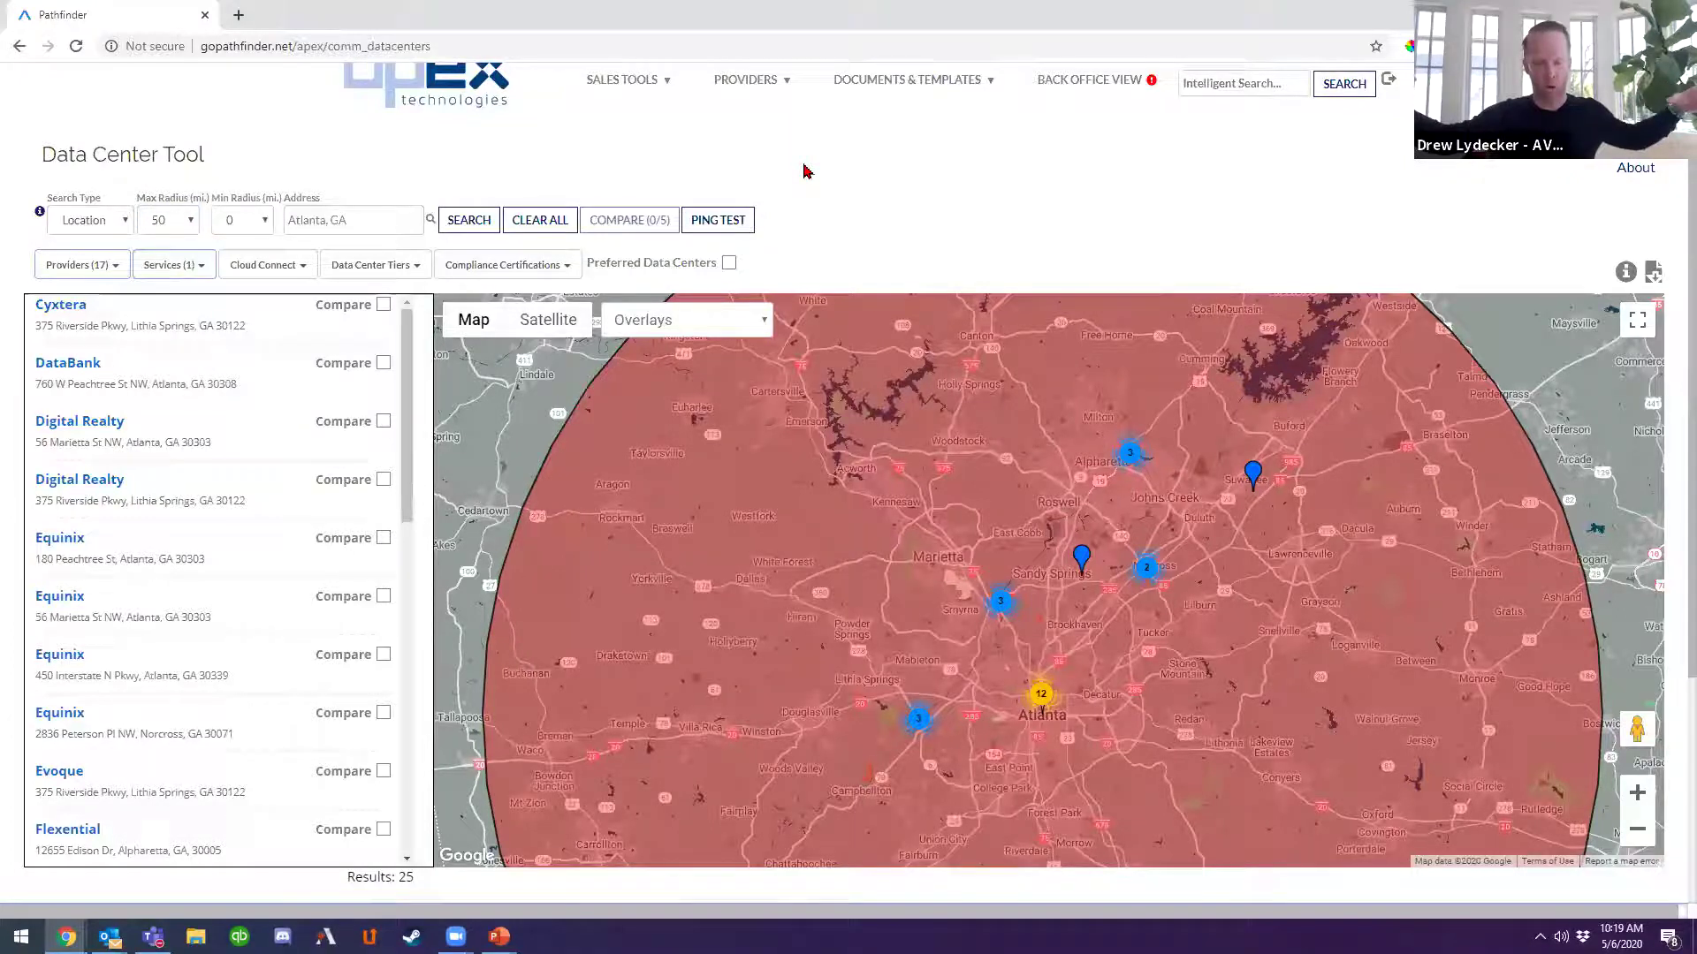
Review the service and cloud connect filter options, and filter the Atlanta data centers by the Megaport cloud connection.
{"action": "left_click", "coordinate": [283, 268]}
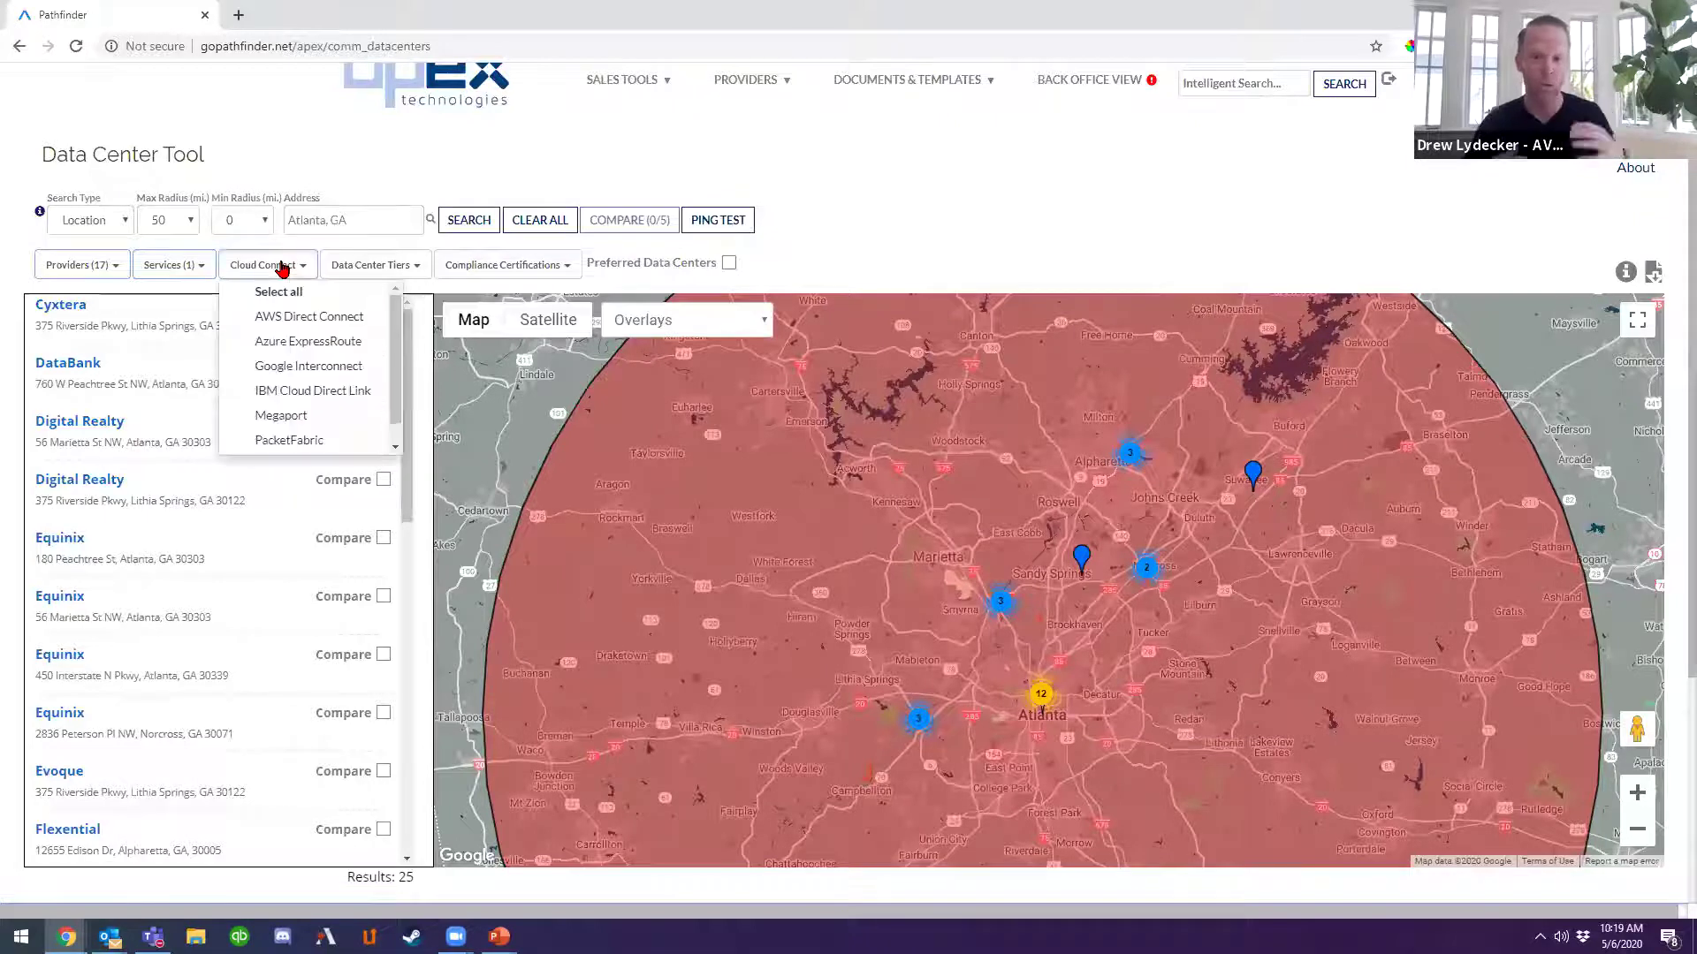
{"action": "left_click", "coordinate": [159, 267]}
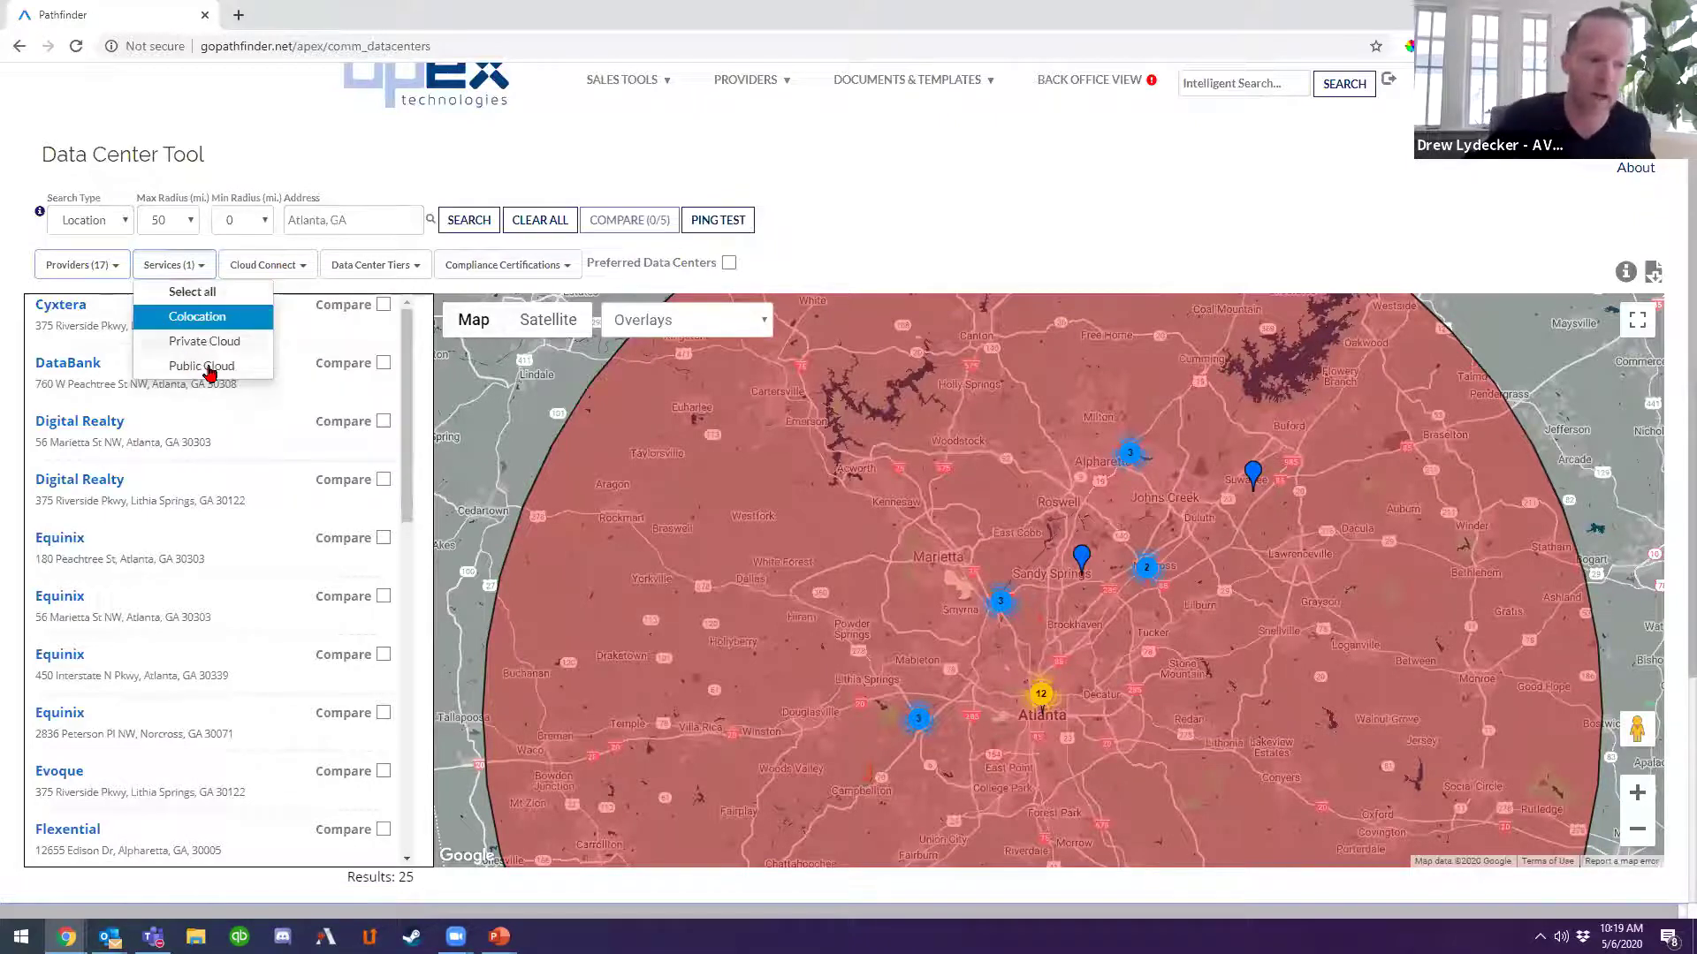
{"action": "left_click", "coordinate": [194, 266]}
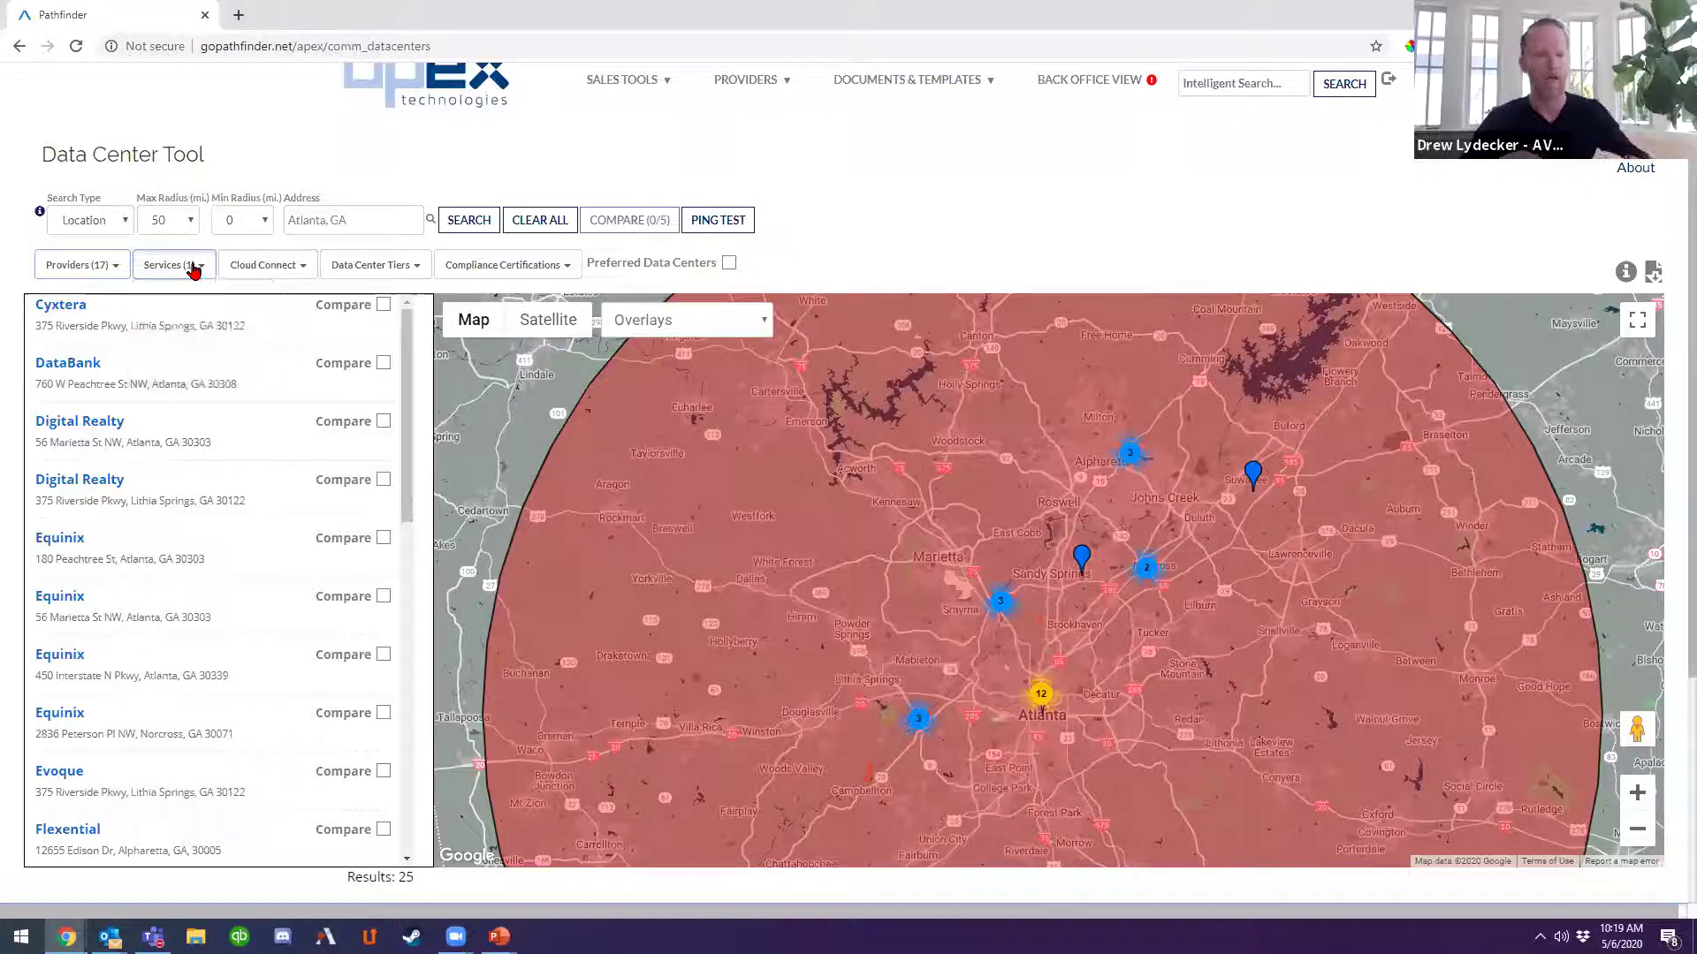
{"action": "left_click", "coordinate": [283, 268]}
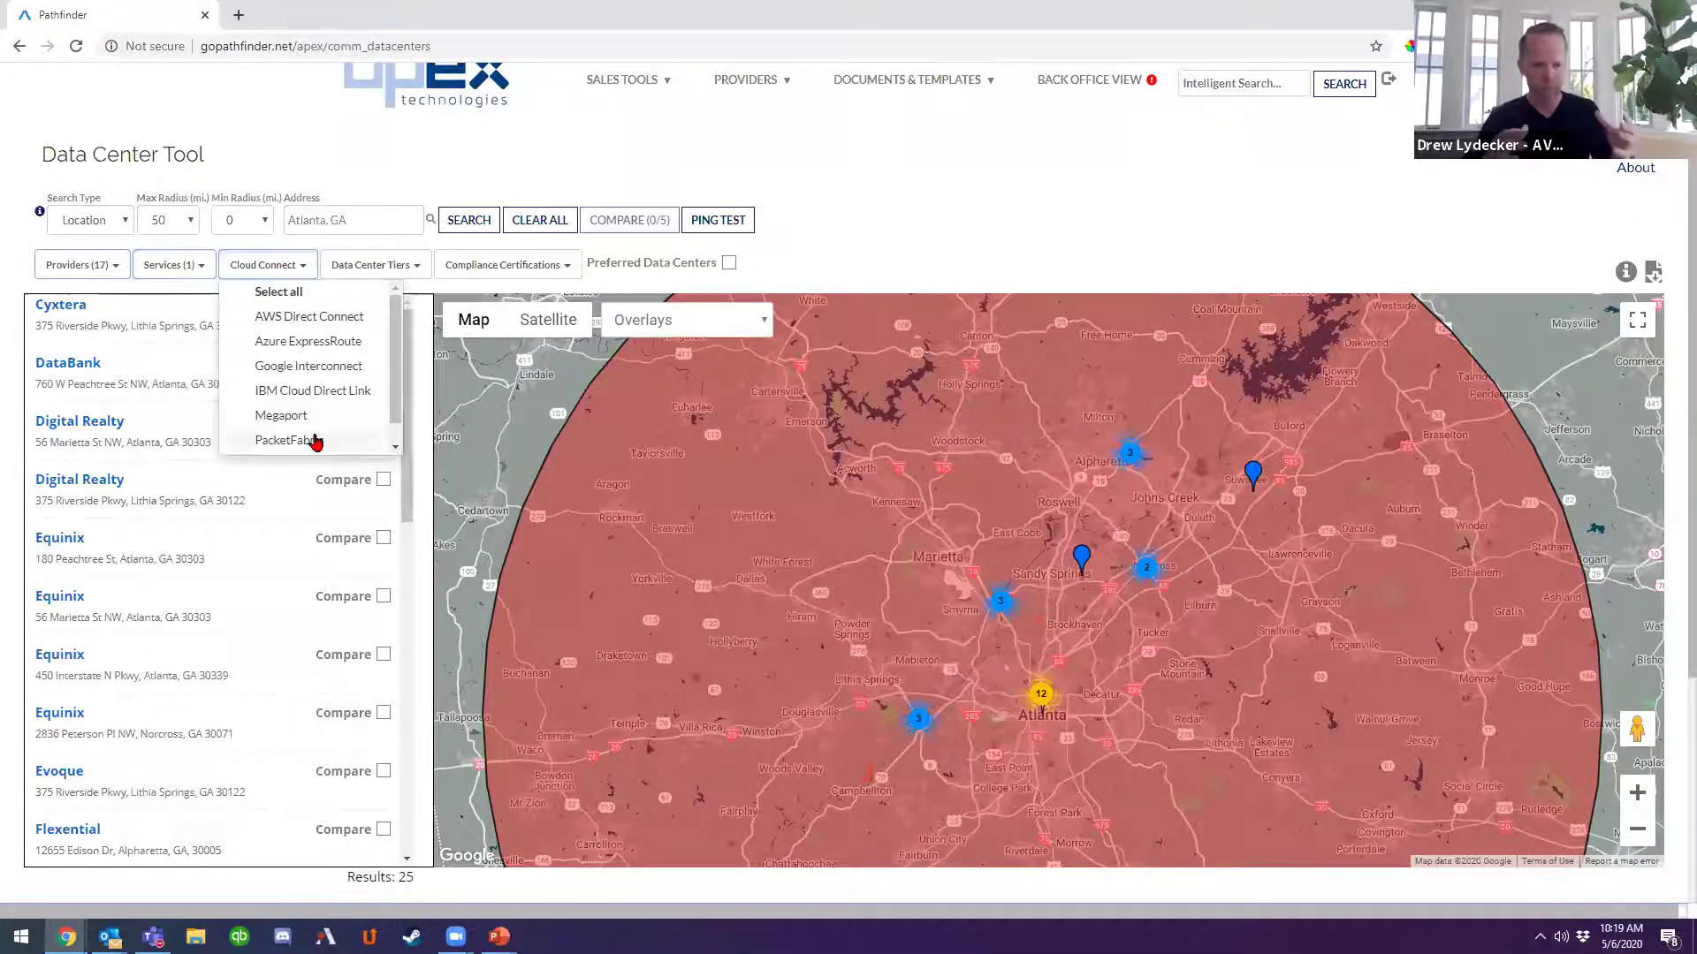
{"action": "left_click_drag", "start_coordinate": [390, 319], "coordinate": [394, 381]}
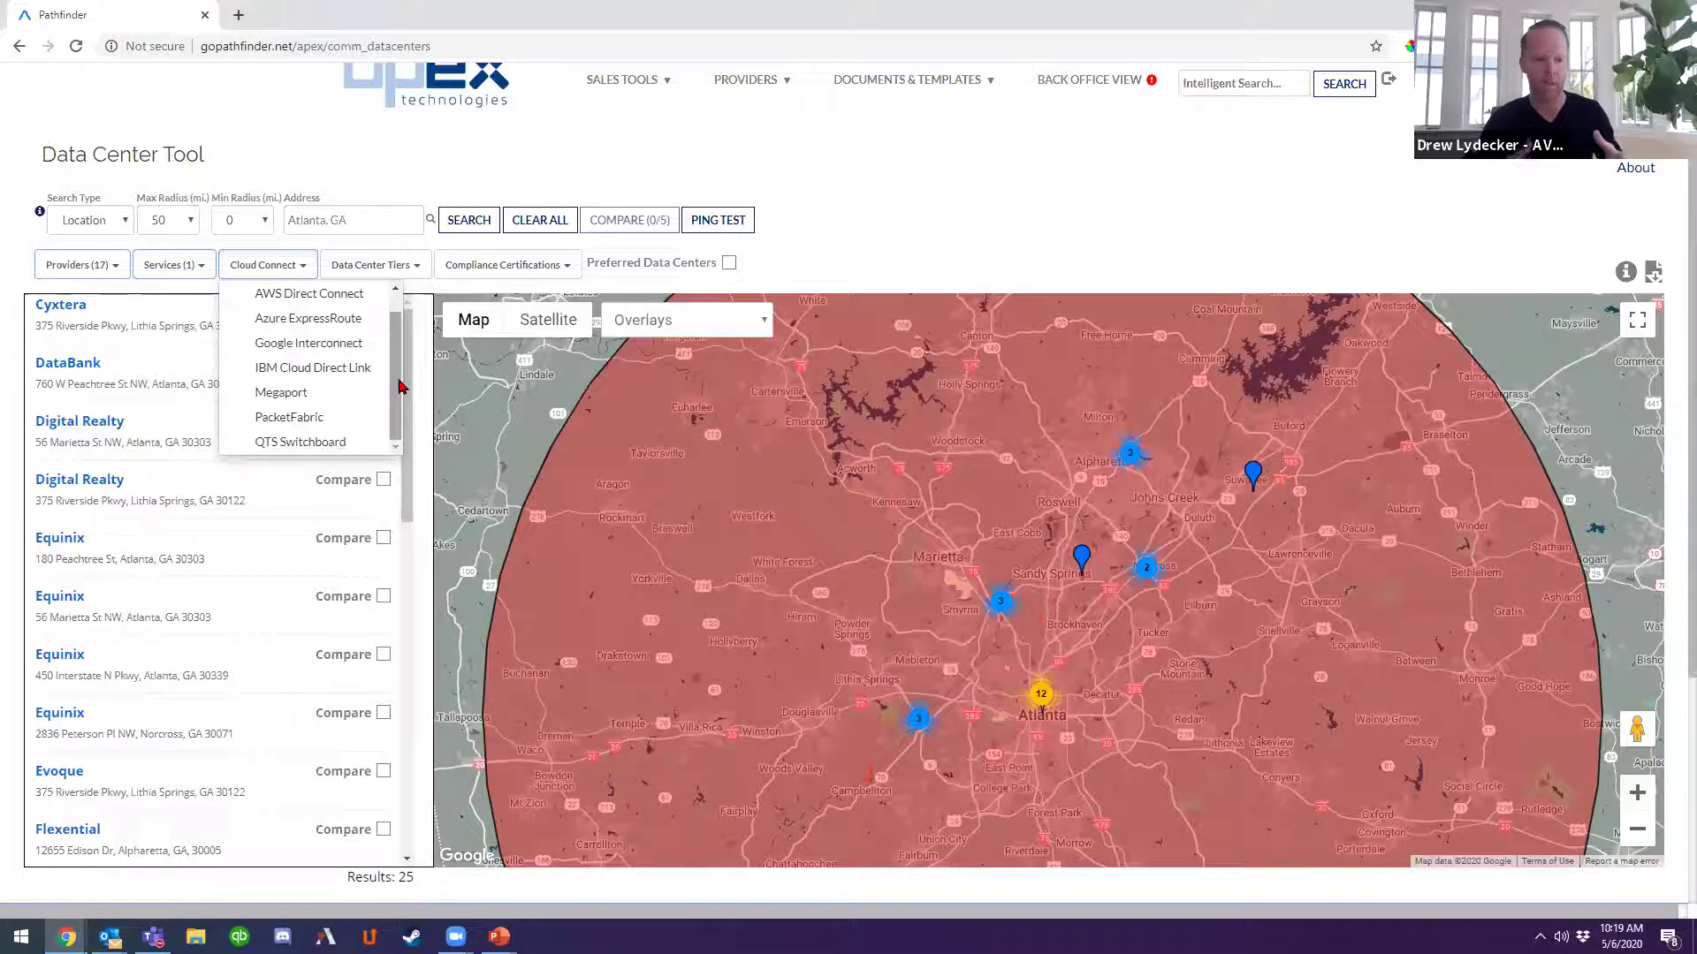
{"action": "left_click", "coordinate": [313, 394]}
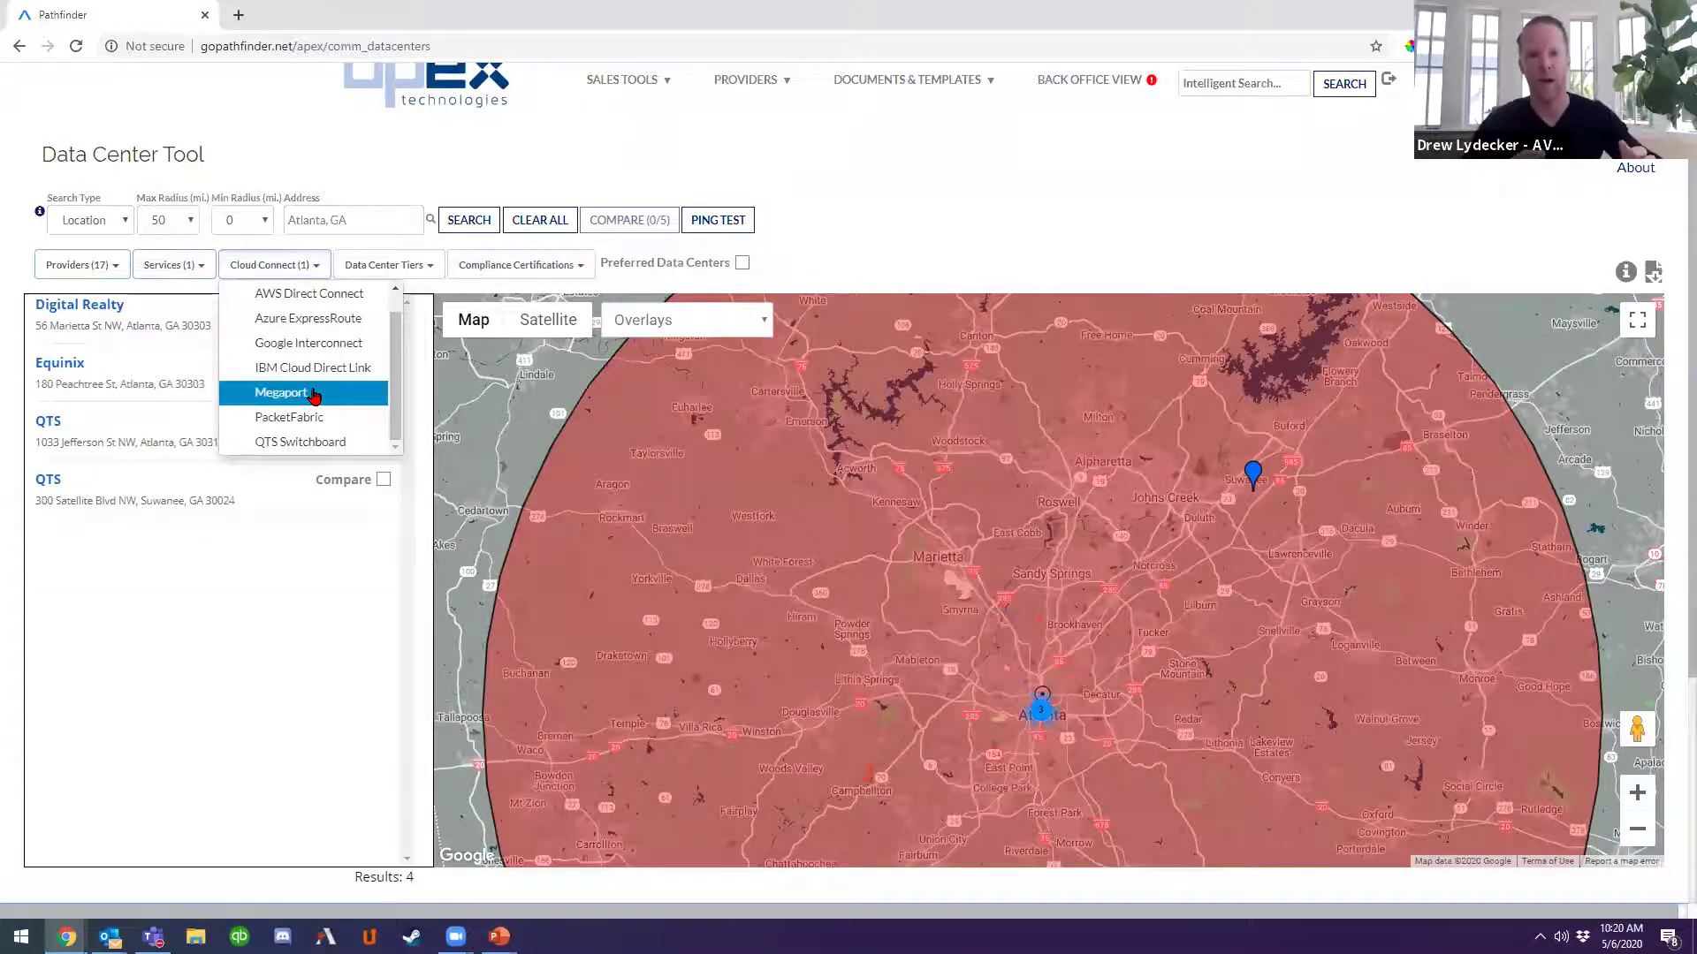
{"action": "left_click", "coordinate": [897, 193]}
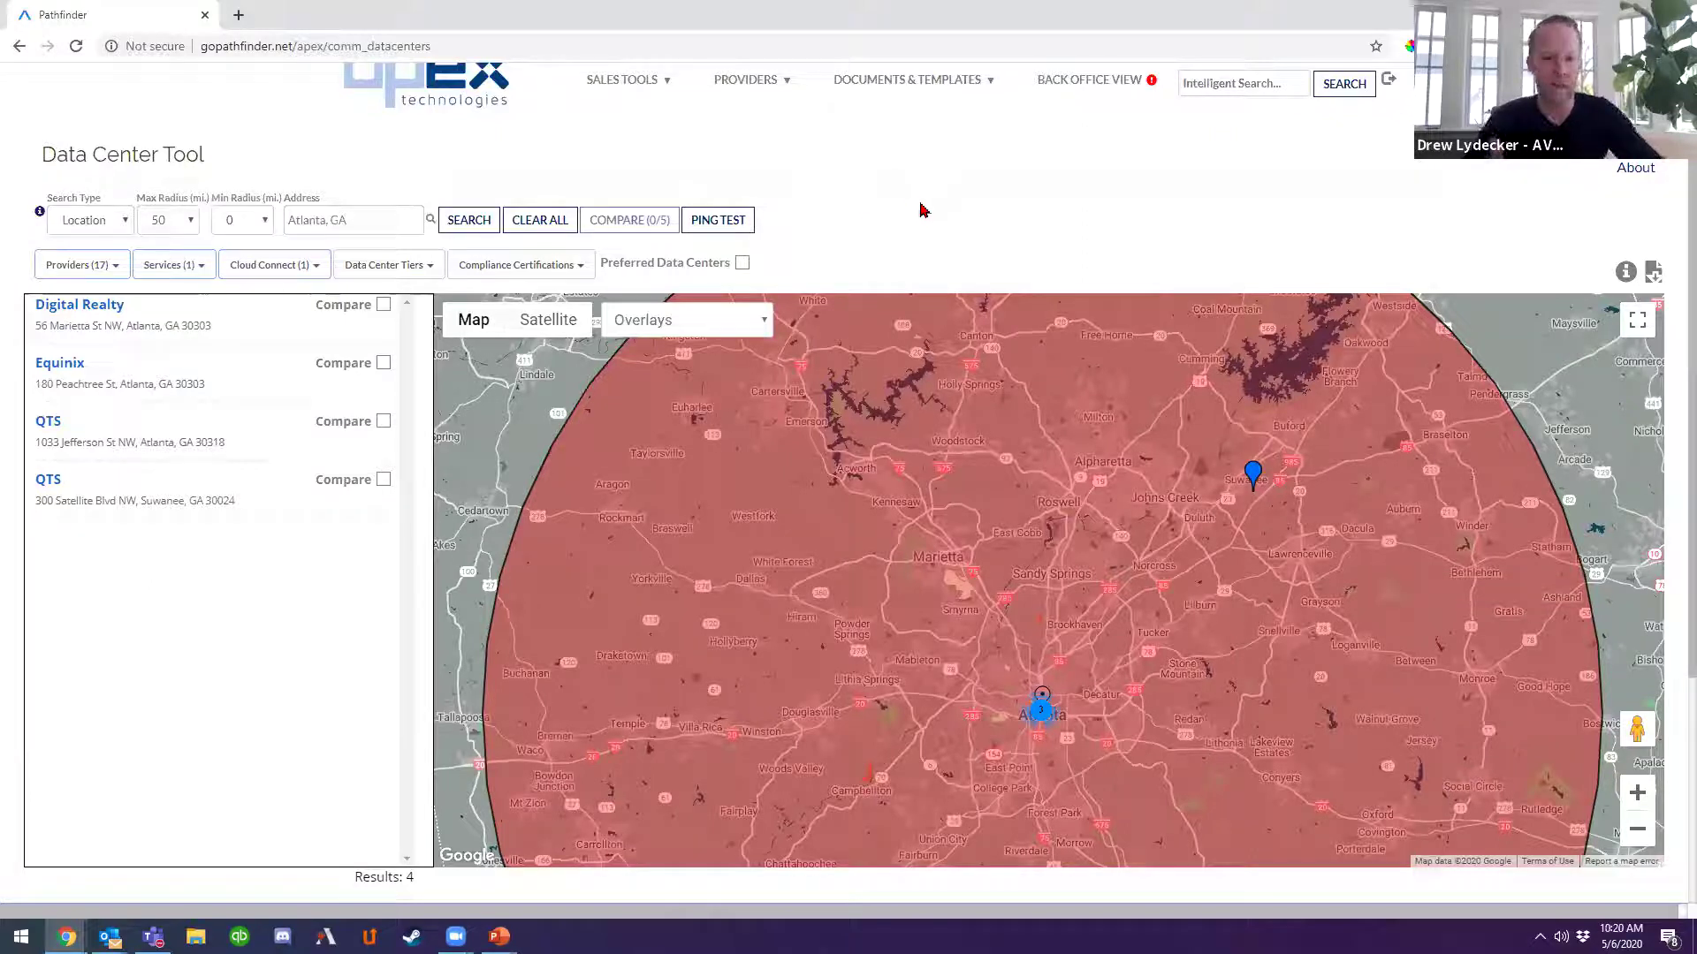
Review the data center tier options, and filter the Atlanta data centers by the HIPAA compliance certification.
{"action": "left_click", "coordinate": [412, 265]}
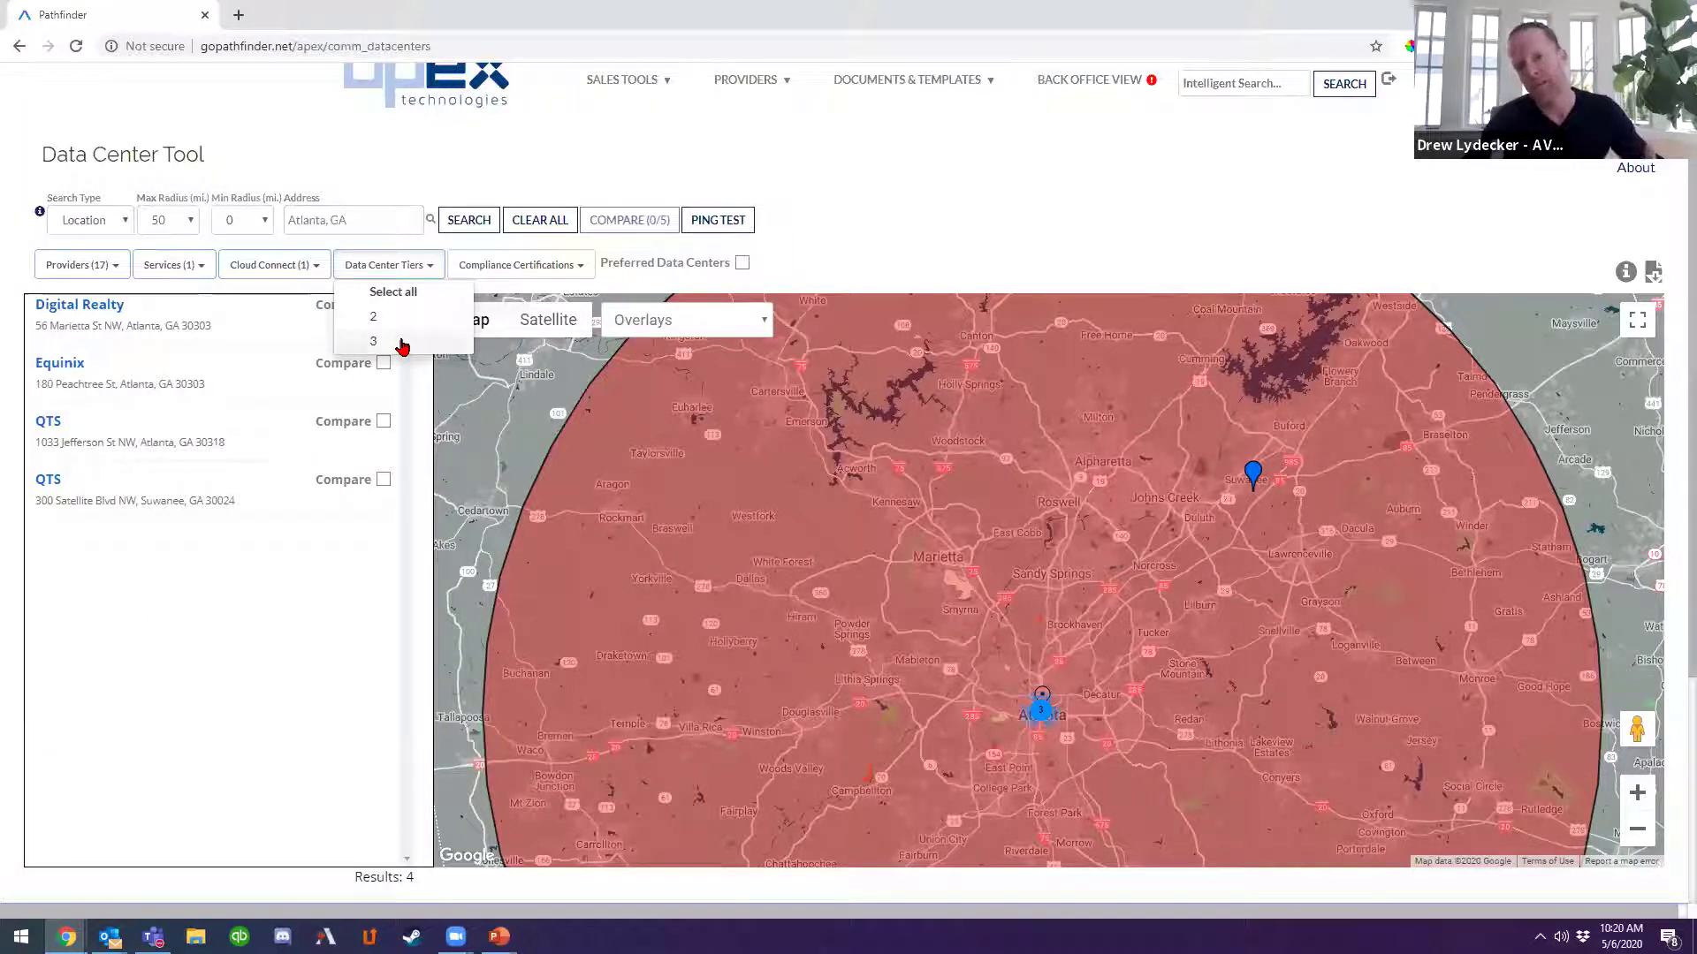
{"action": "left_click", "coordinate": [396, 266]}
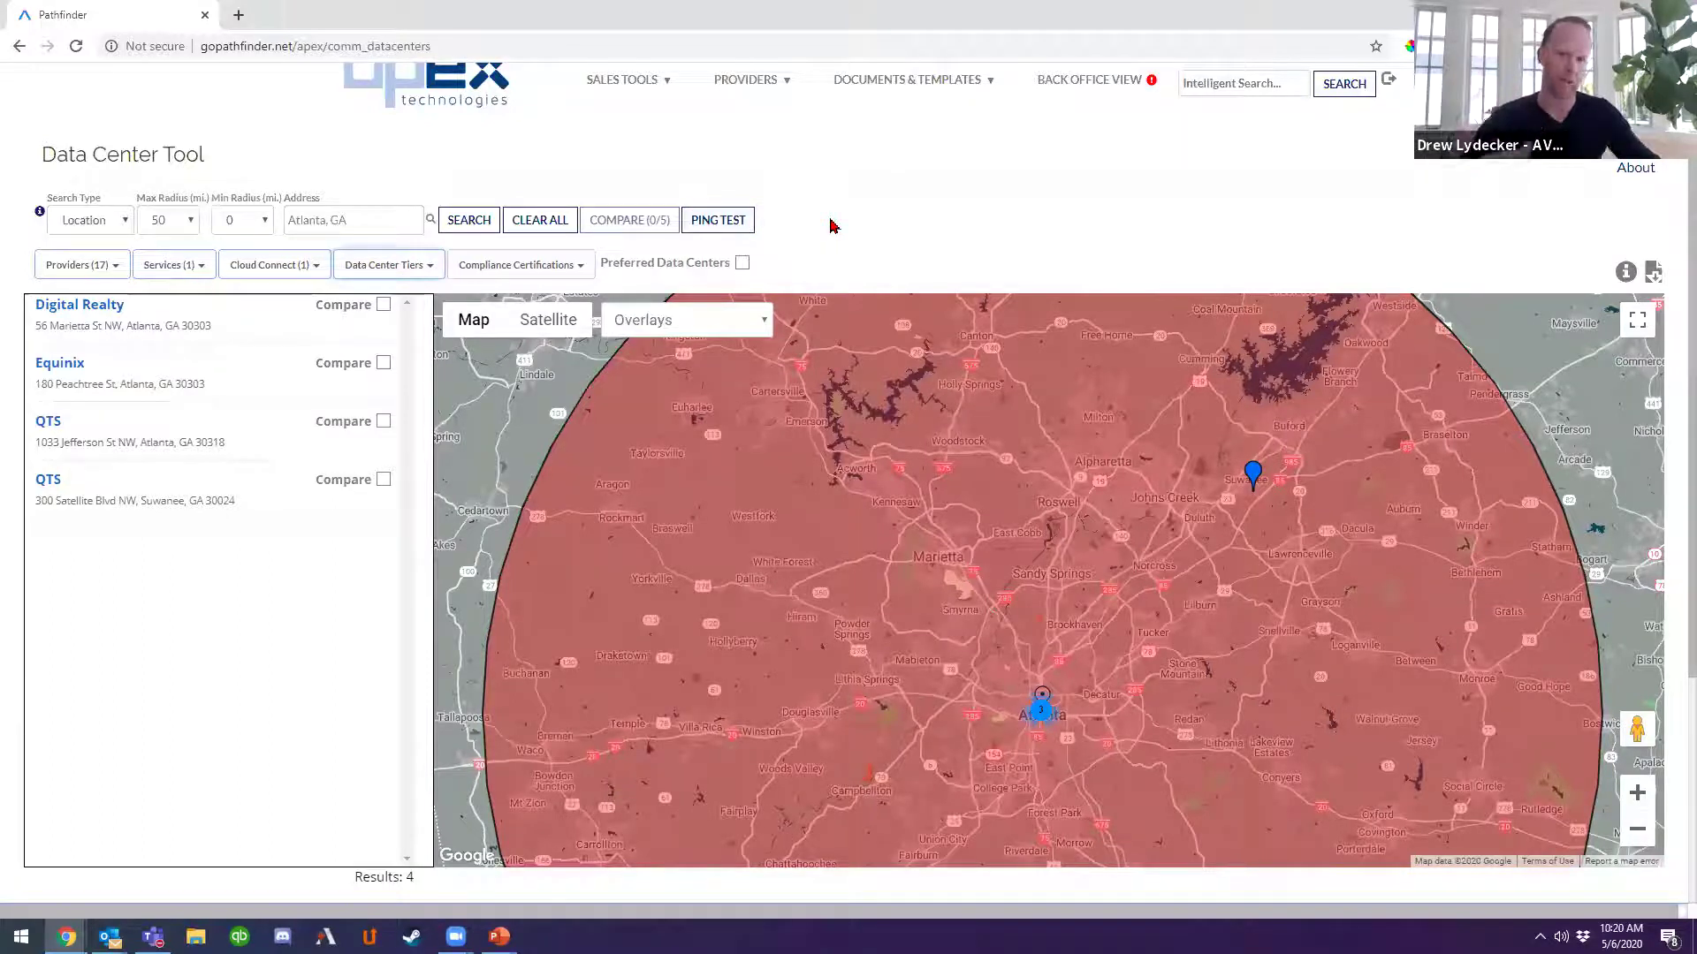
{"action": "left_click", "coordinate": [499, 265]}
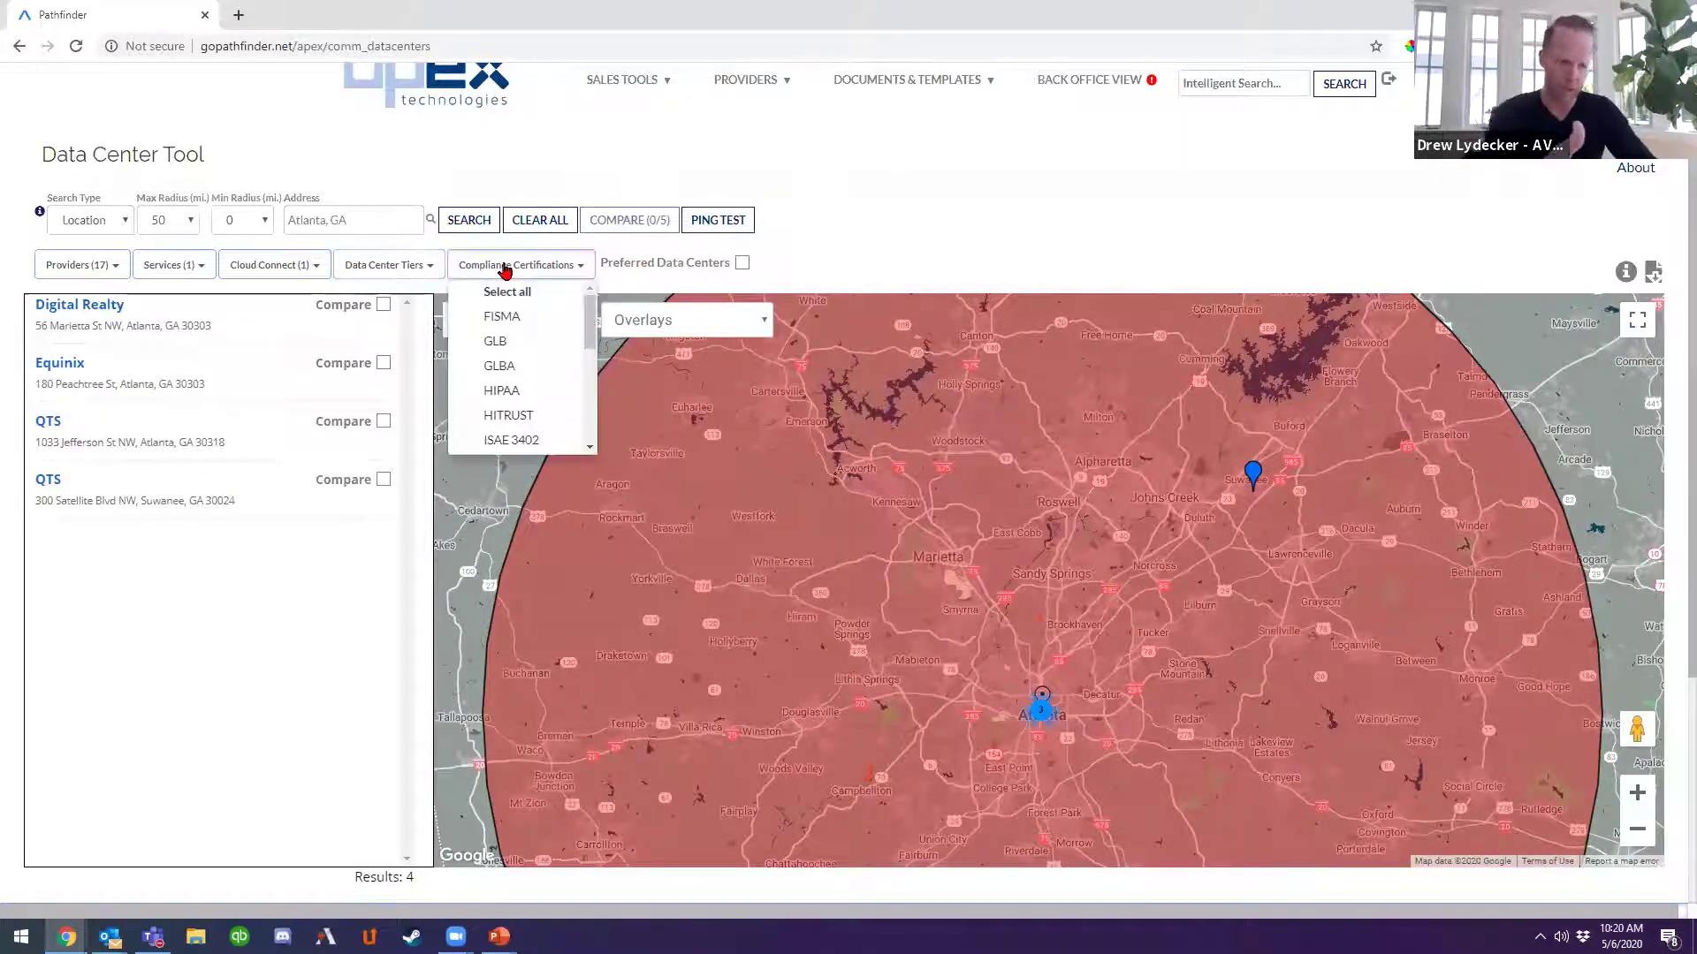
{"action": "left_click_drag", "start_coordinate": [590, 341], "coordinate": [583, 302]}
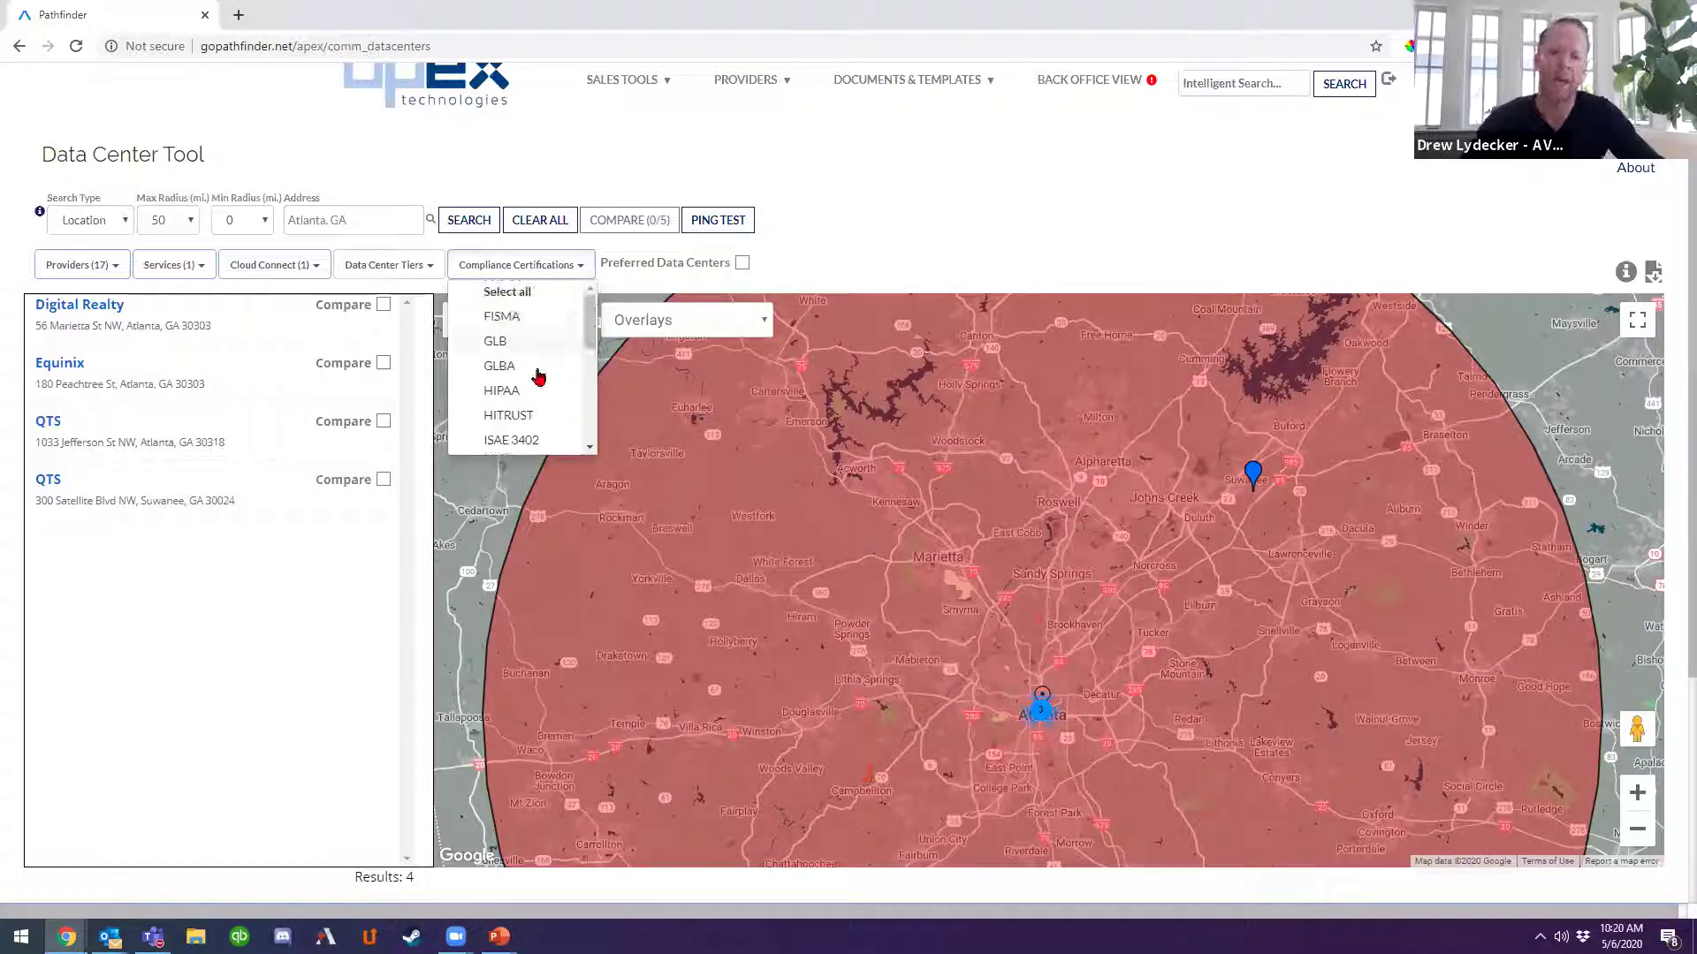
{"action": "left_click", "coordinate": [515, 392]}
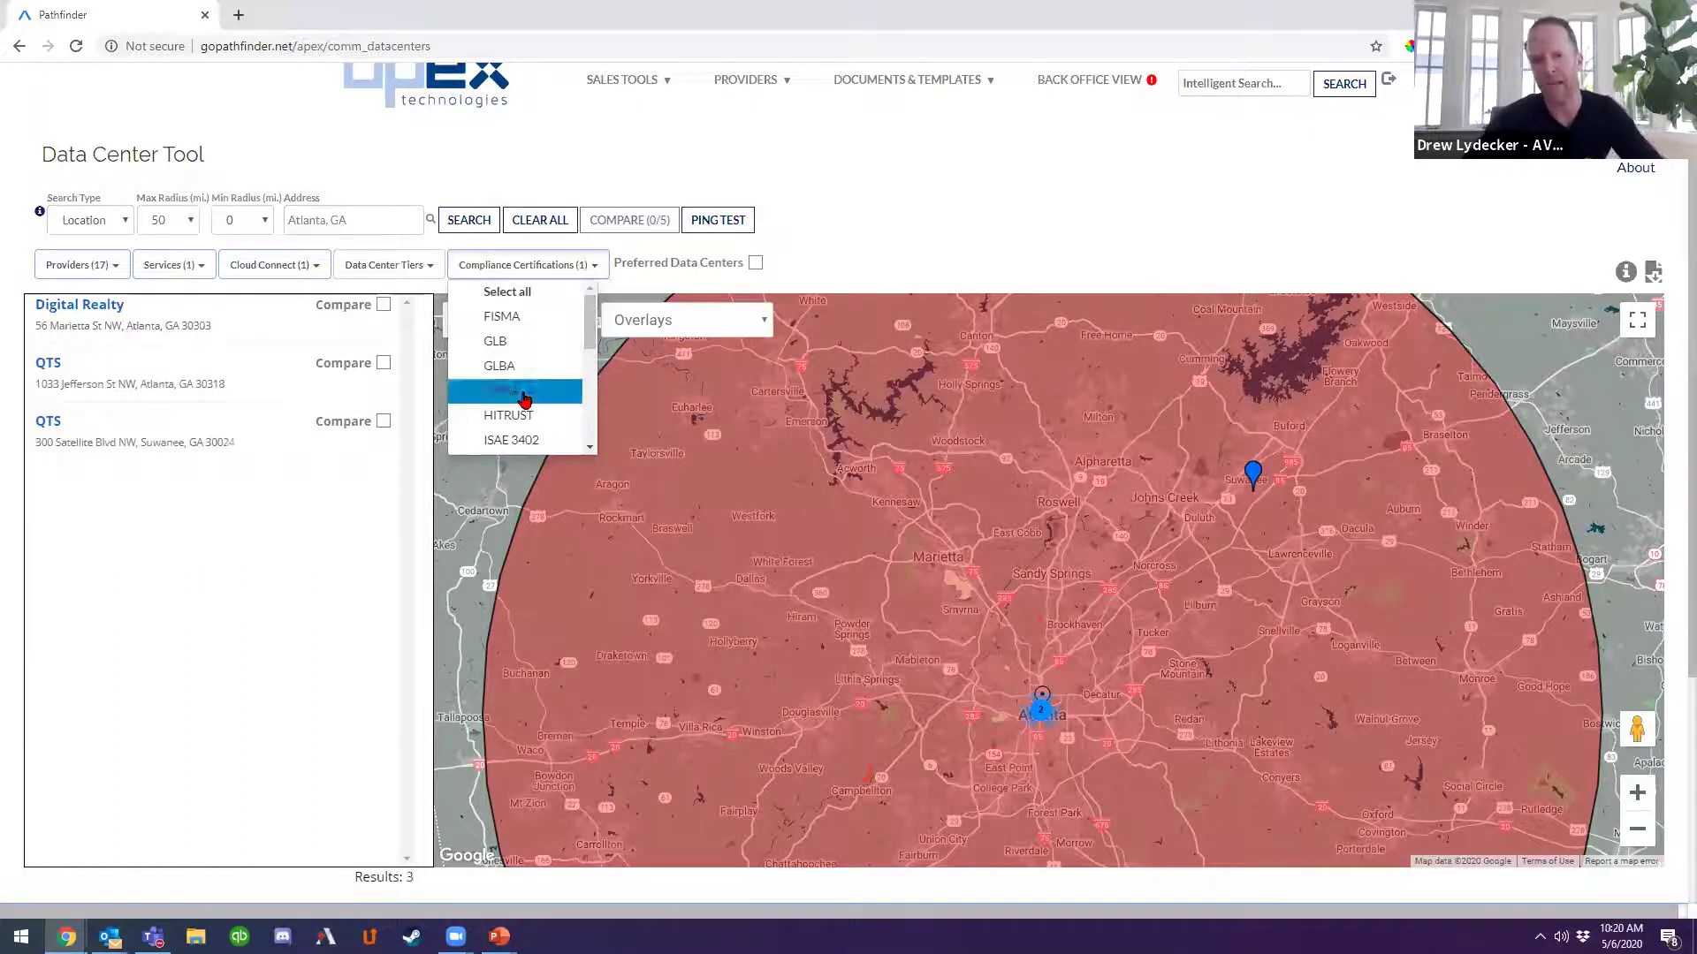
{"action": "left_click", "coordinate": [942, 220]}
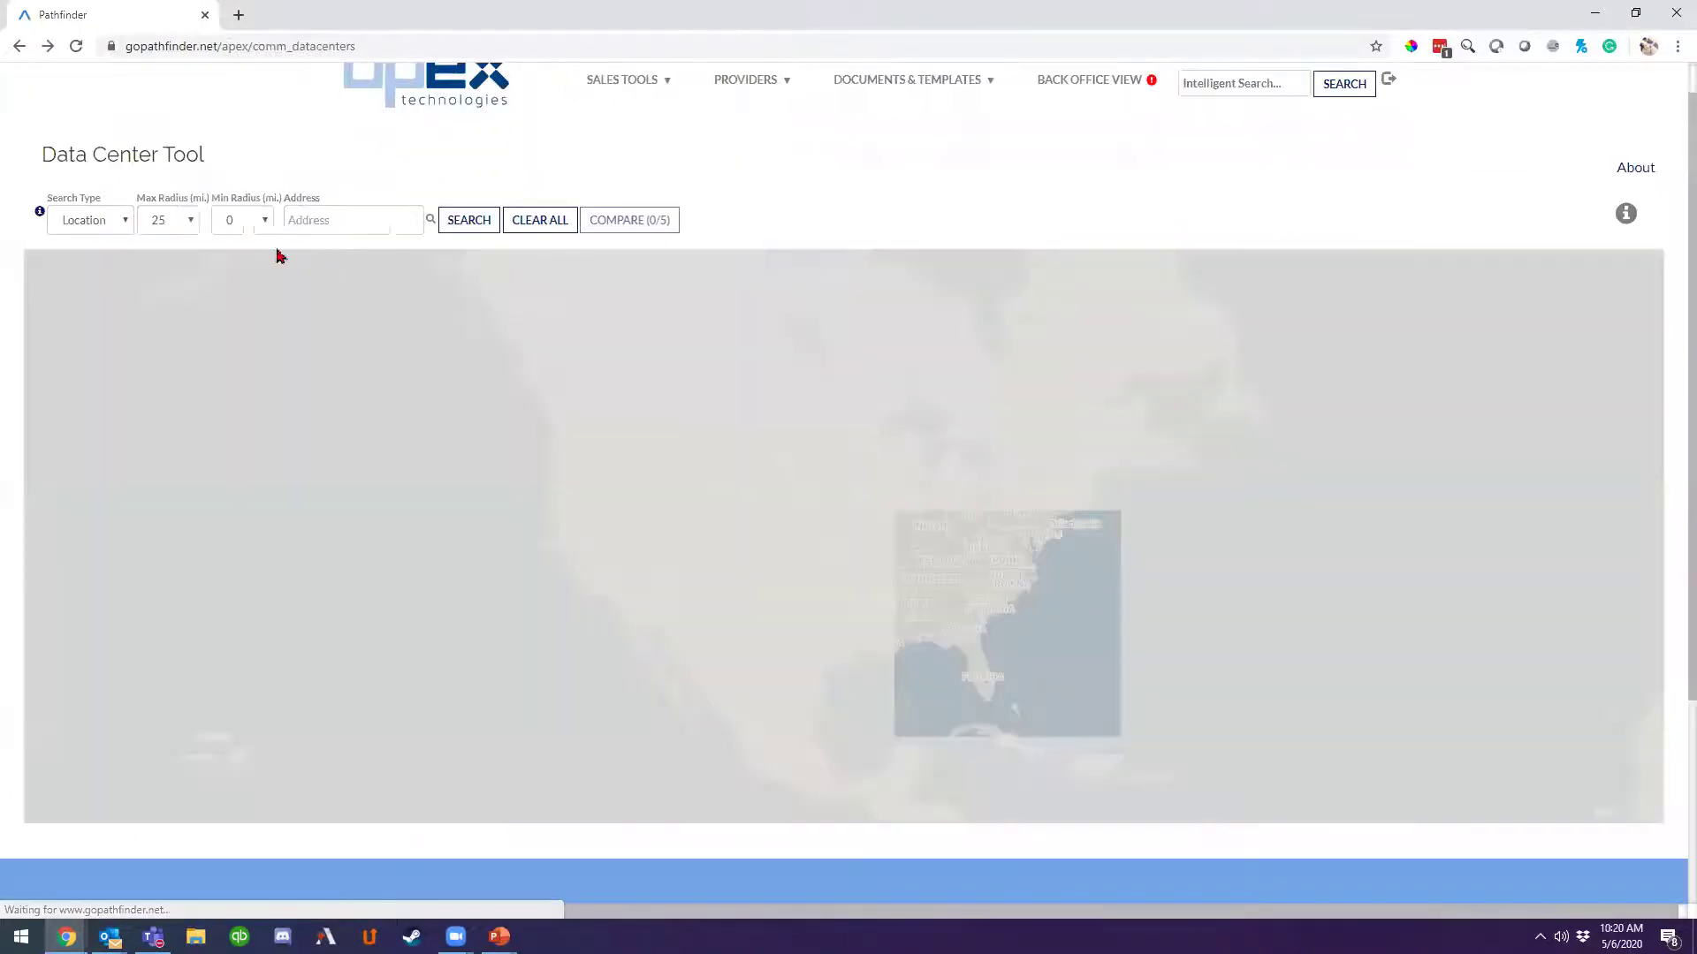
Run a new location search for data centers within a maximum radius of 50 miles of Atlanta, GA.
{"action": "left_click", "coordinate": [172, 222]}
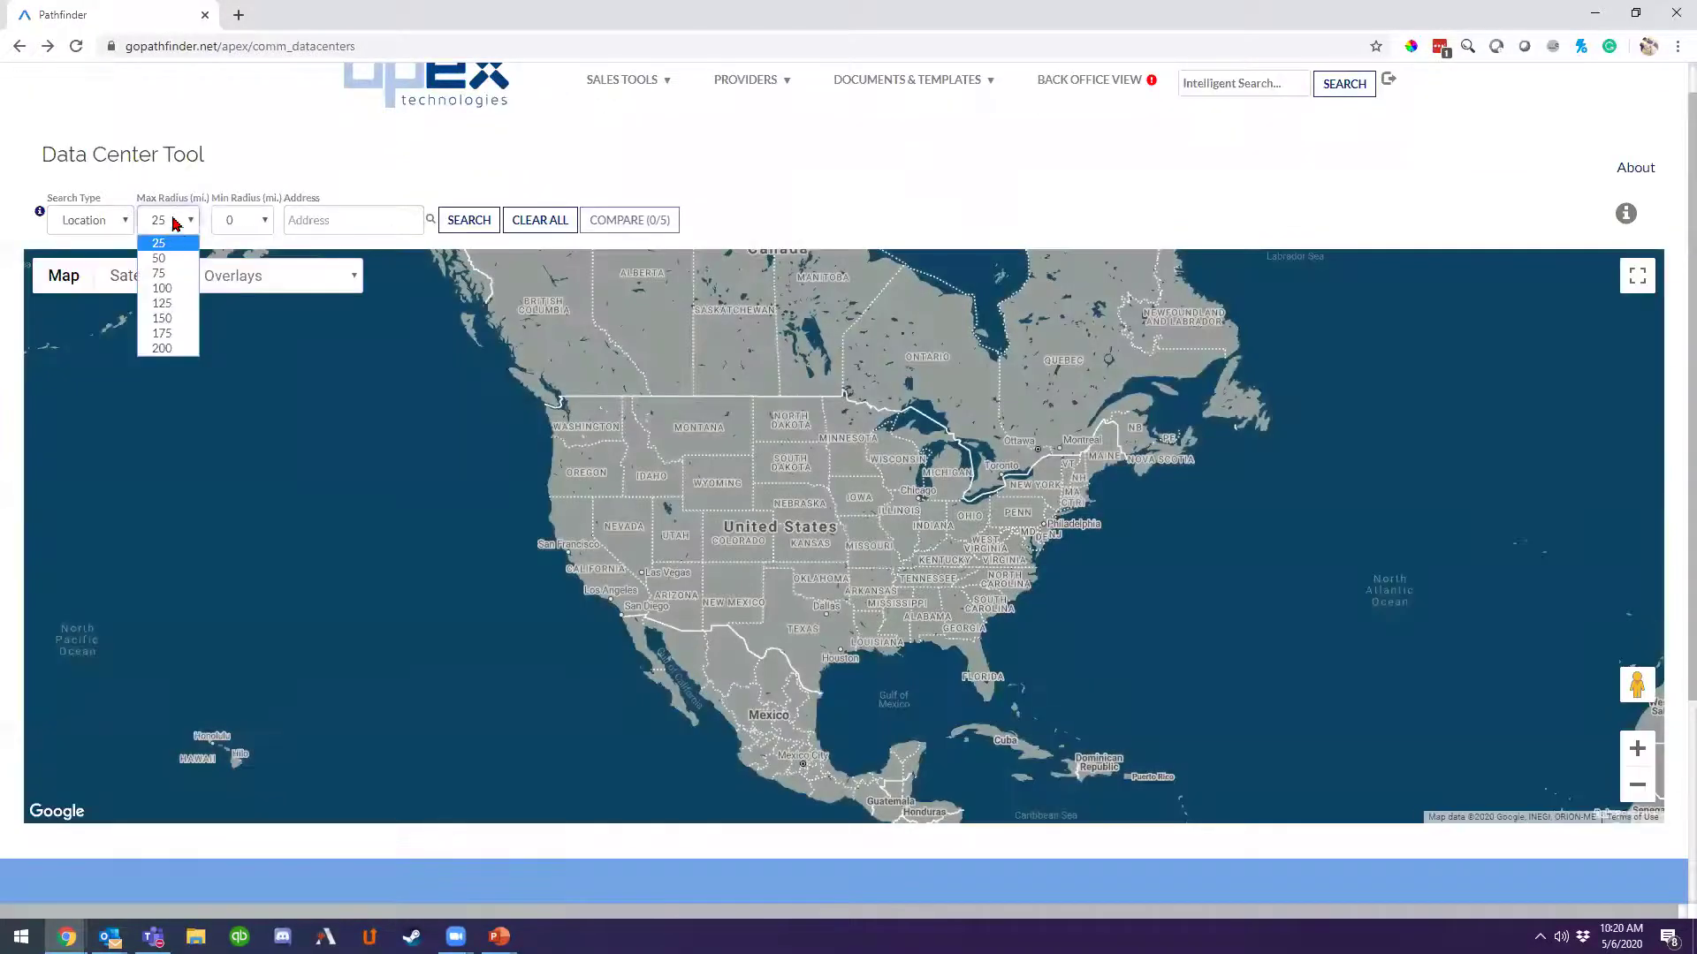
{"action": "left_click", "coordinate": [173, 258]}
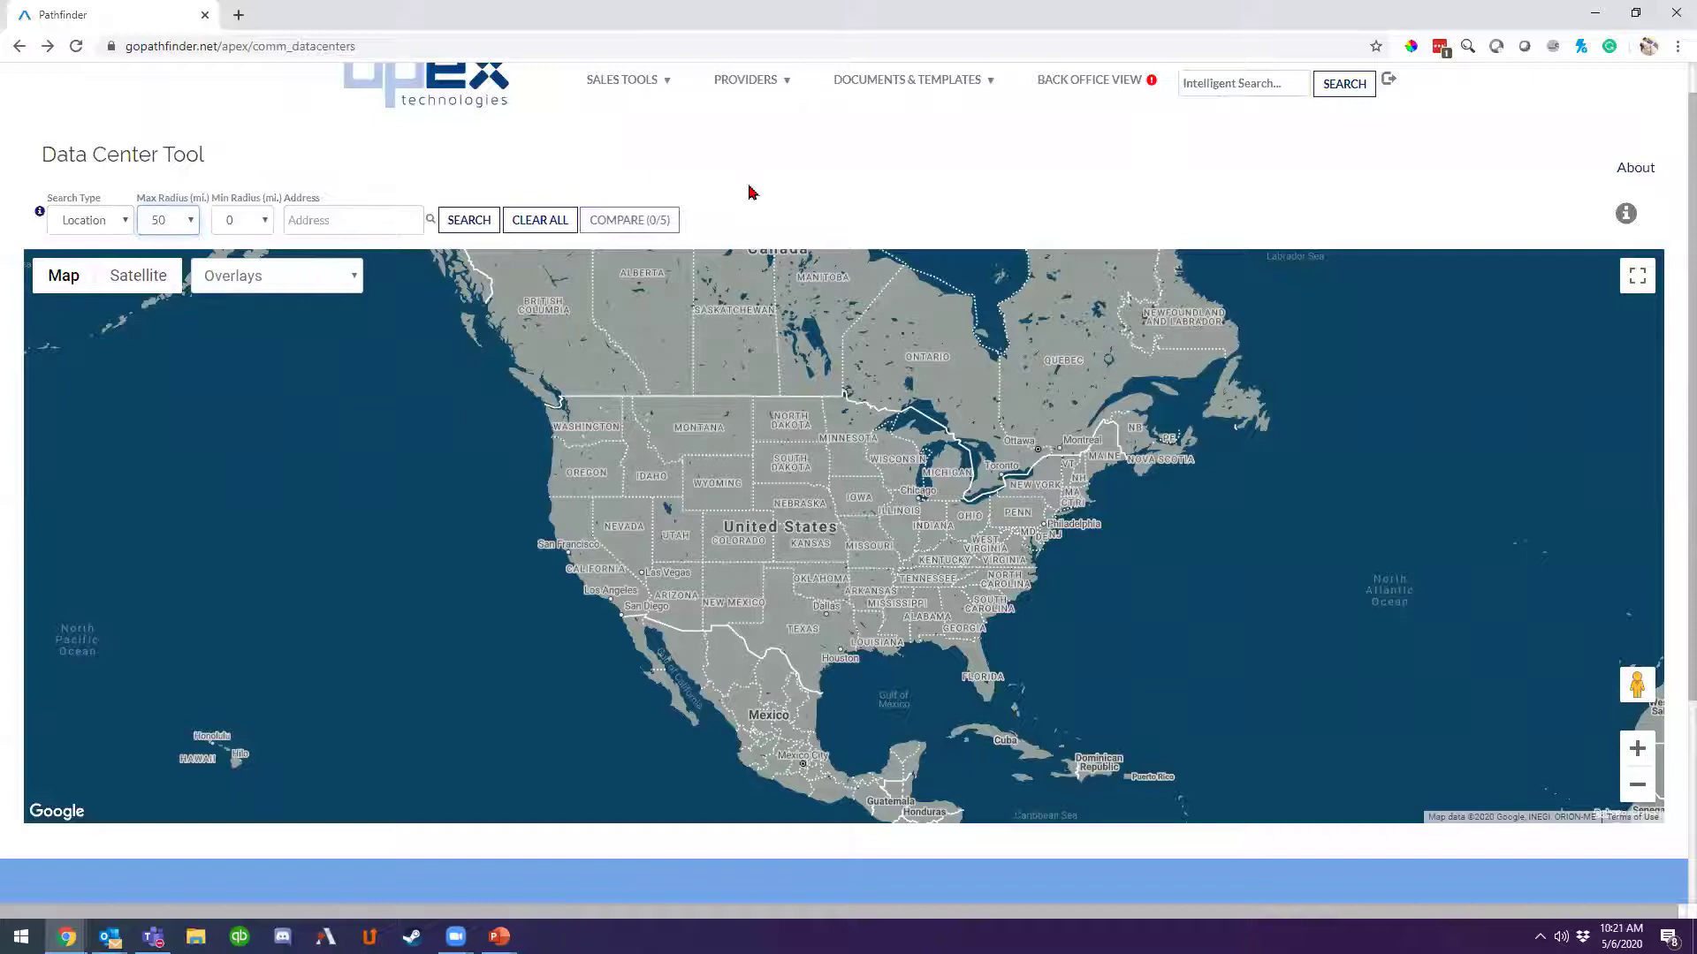
{"action": "left_click", "coordinate": [313, 223]}
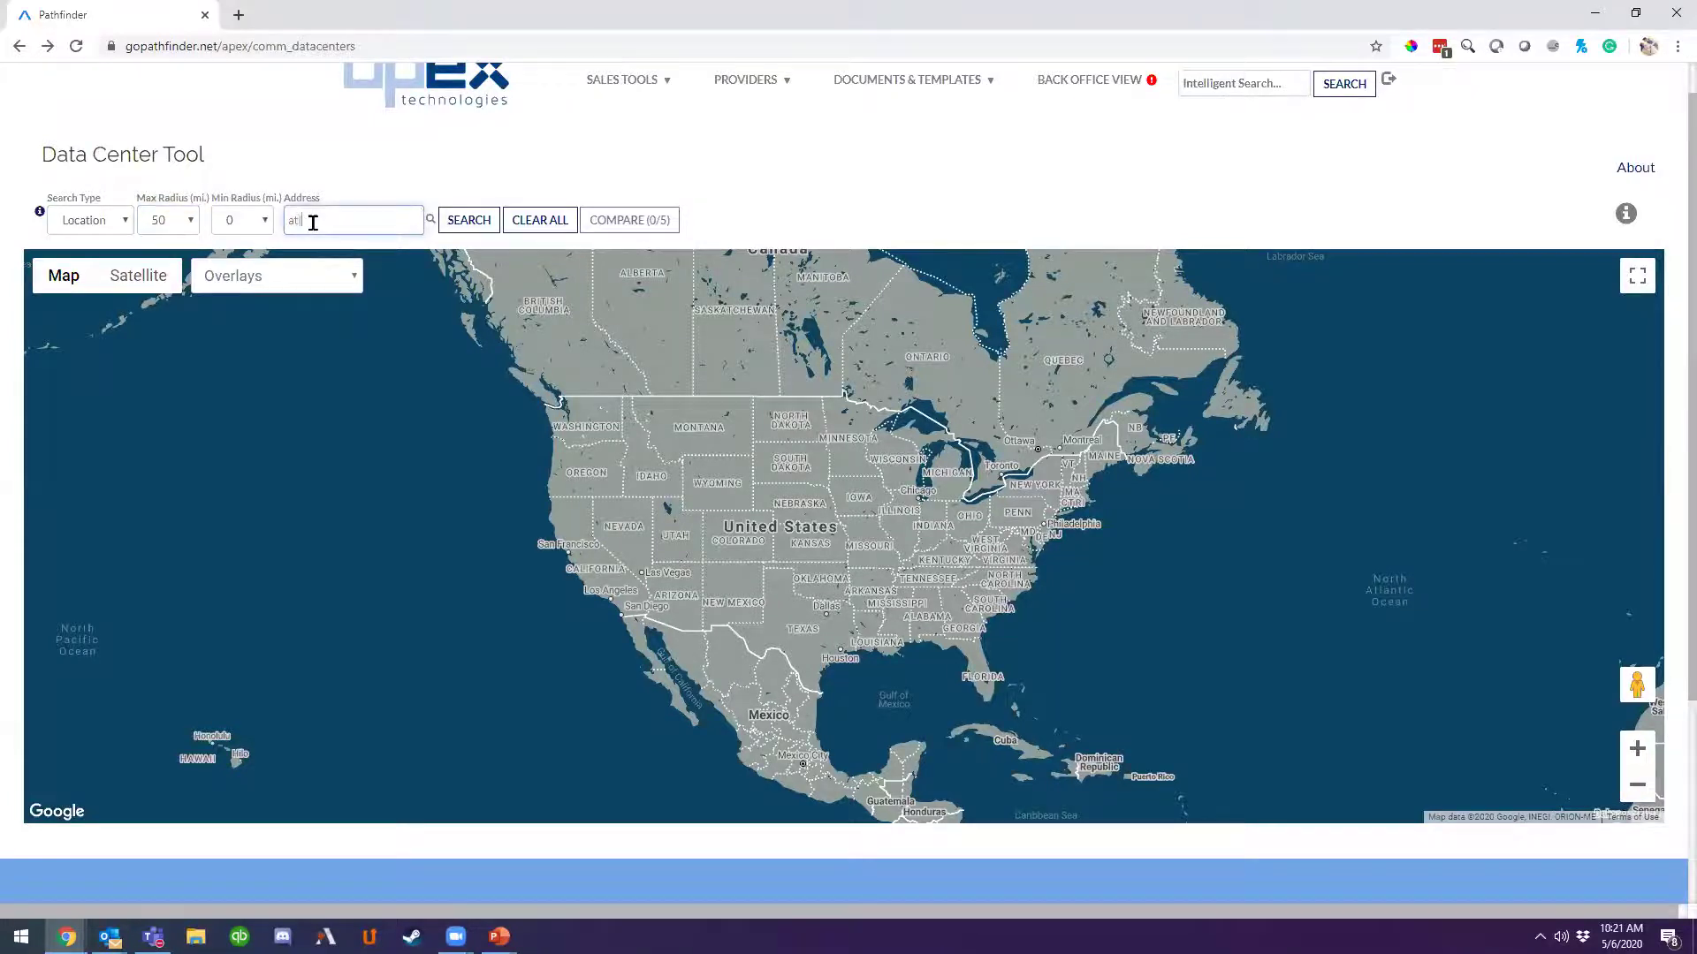
{"action": "type", "text": "atlanta, ga"}
{"action": "key", "text": "Return"}
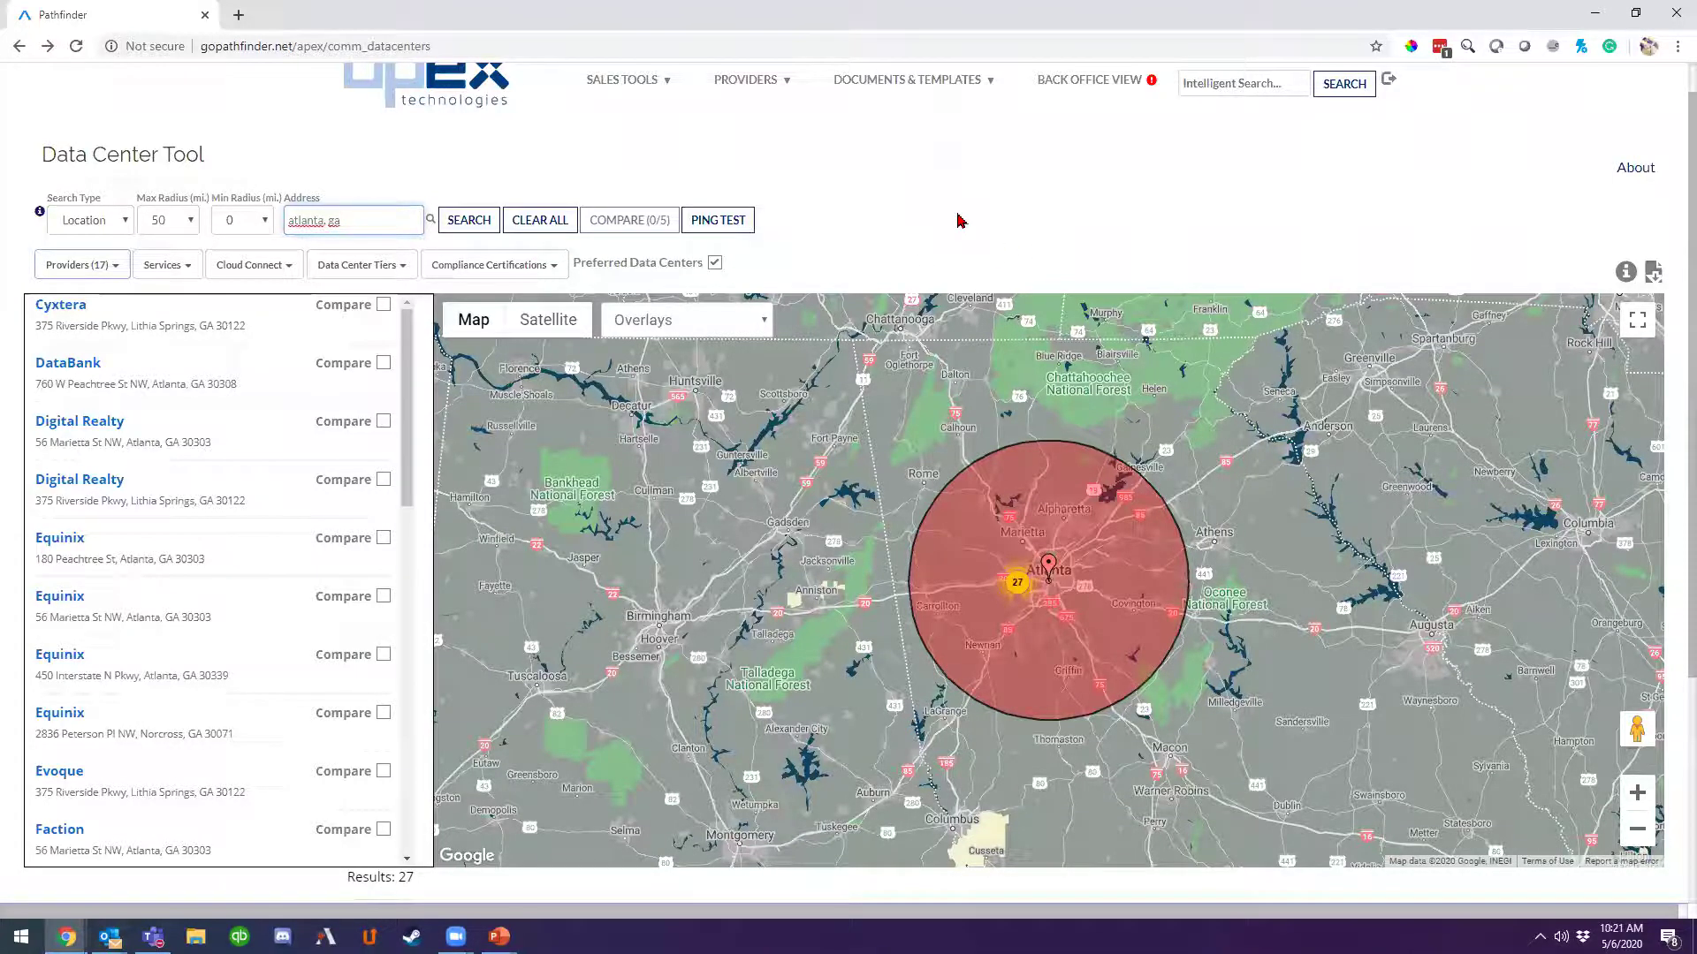
Bring most of the United States into view on the results map and overlay all Public Cloud locations.
{"action": "double_click", "coordinate": [1637, 829]}
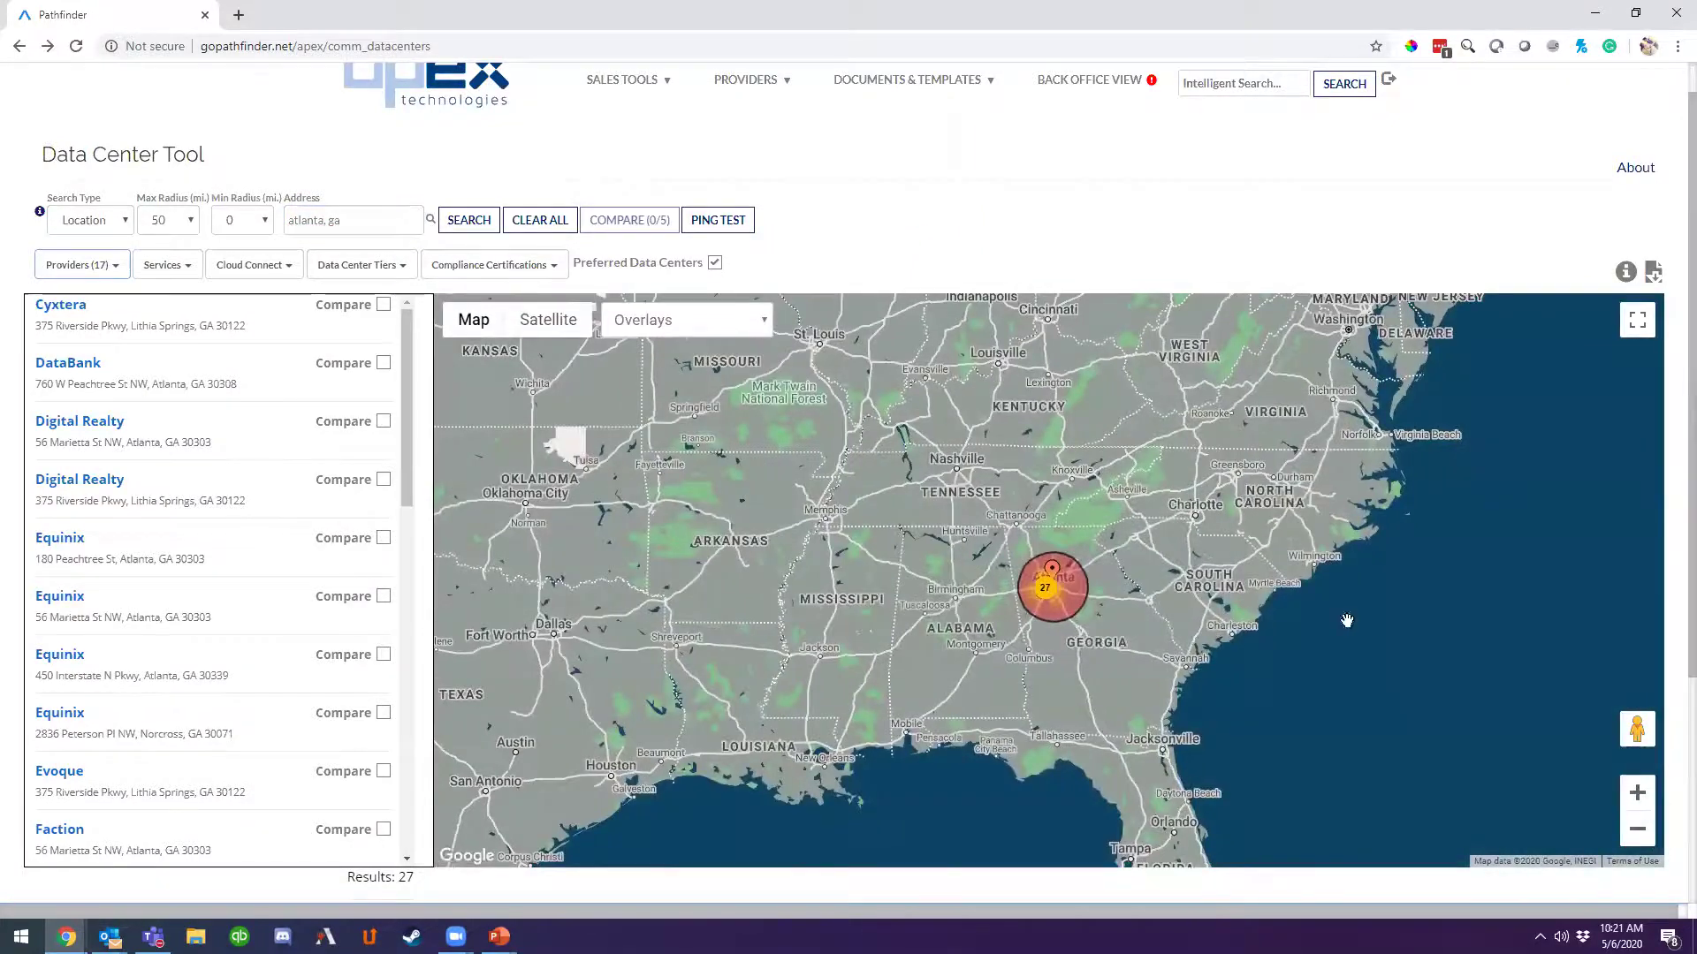
{"action": "left_click_drag", "start_coordinate": [1344, 621], "coordinate": [1371, 751]}
{"action": "left_click", "coordinate": [1637, 831]}
{"action": "left_click", "coordinate": [722, 331]}
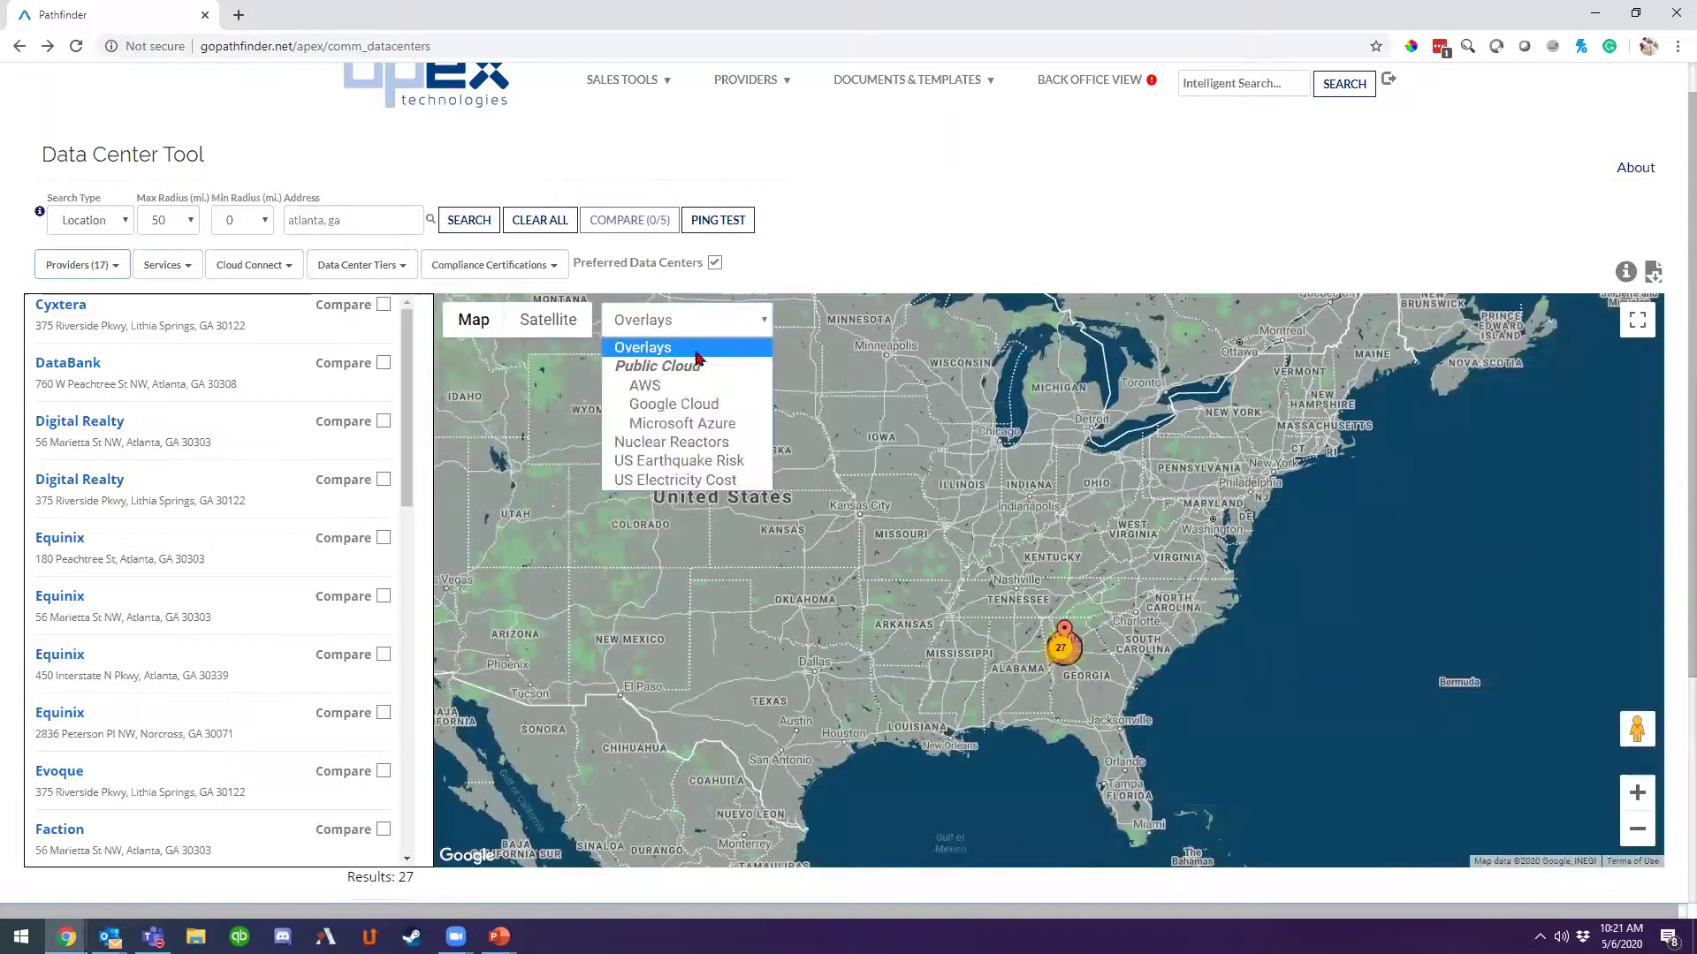
{"action": "left_click", "coordinate": [689, 362]}
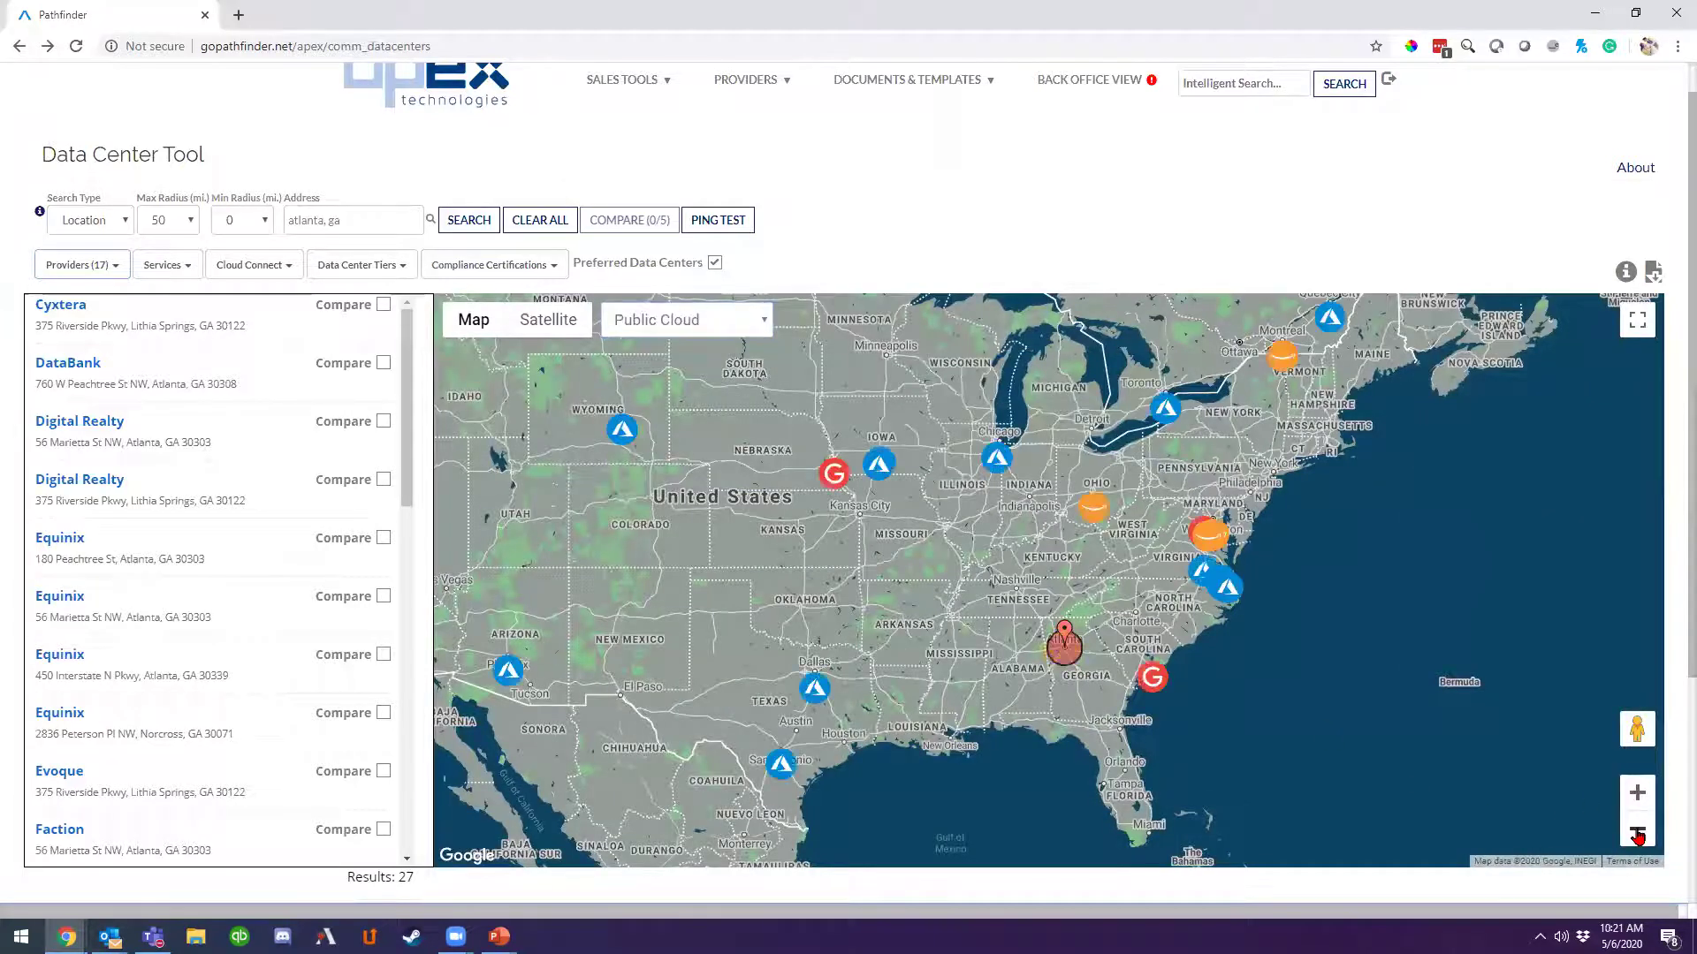
Examine the public cloud locations worldwide, and view the details of the Microsoft Azure location on the US East Coast.
{"action": "double_click", "coordinate": [1632, 829]}
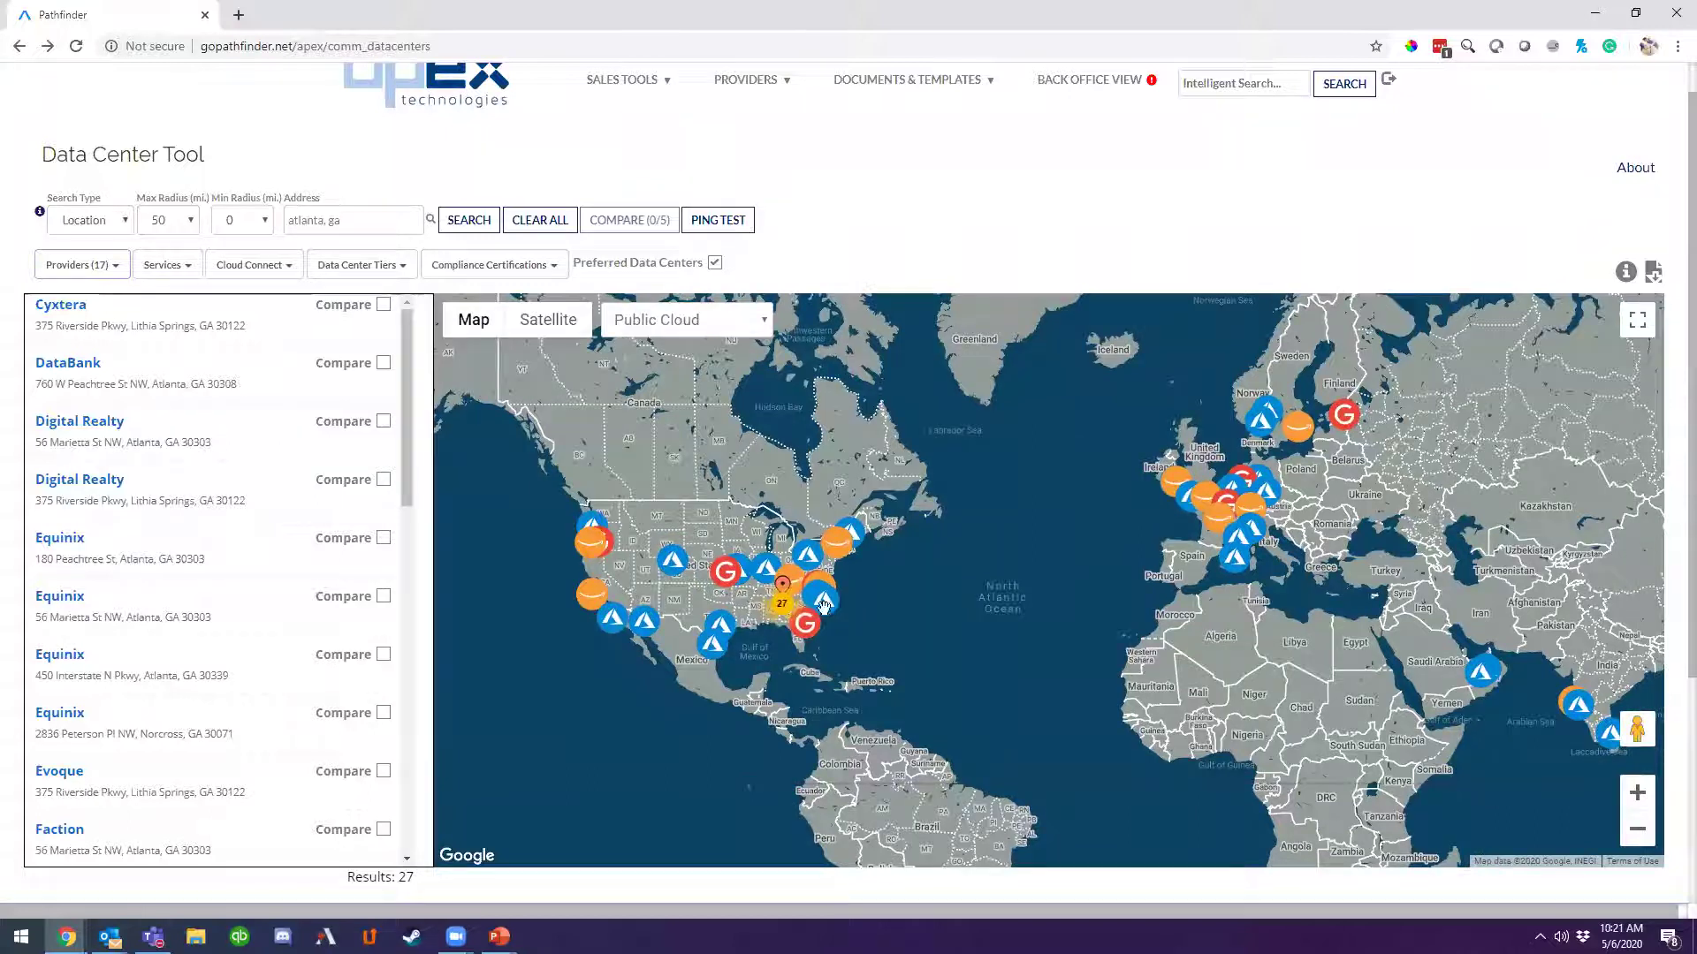
{"action": "left_click", "coordinate": [823, 604]}
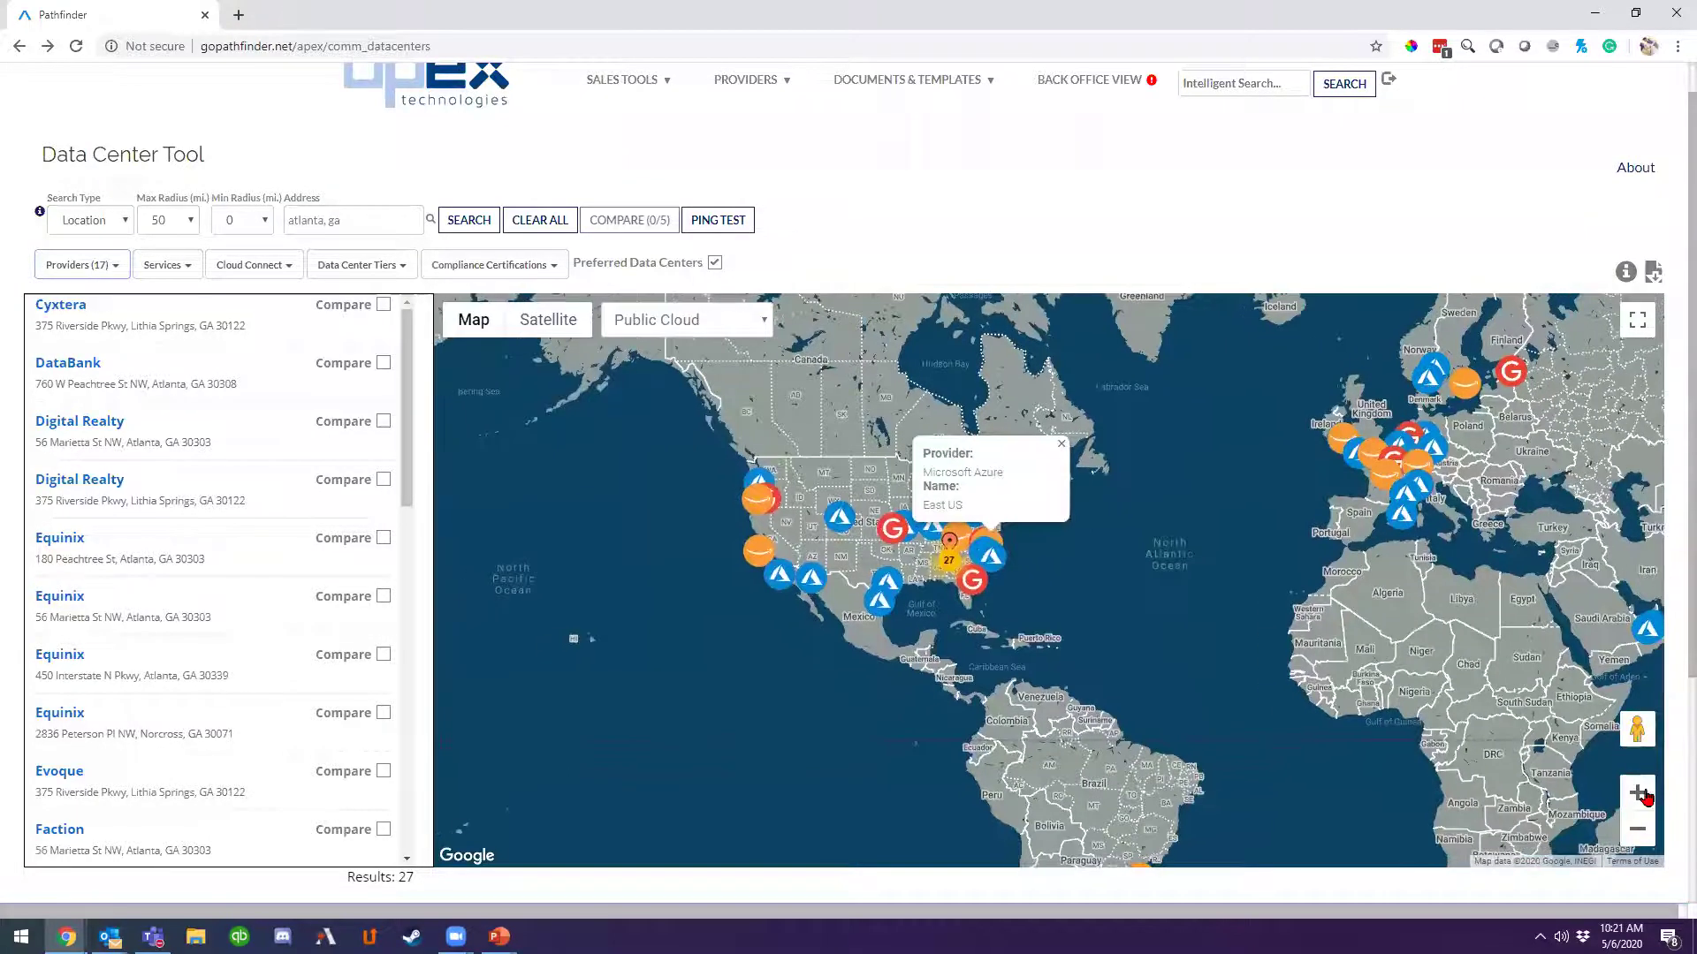
{"action": "double_click", "coordinate": [1637, 793]}
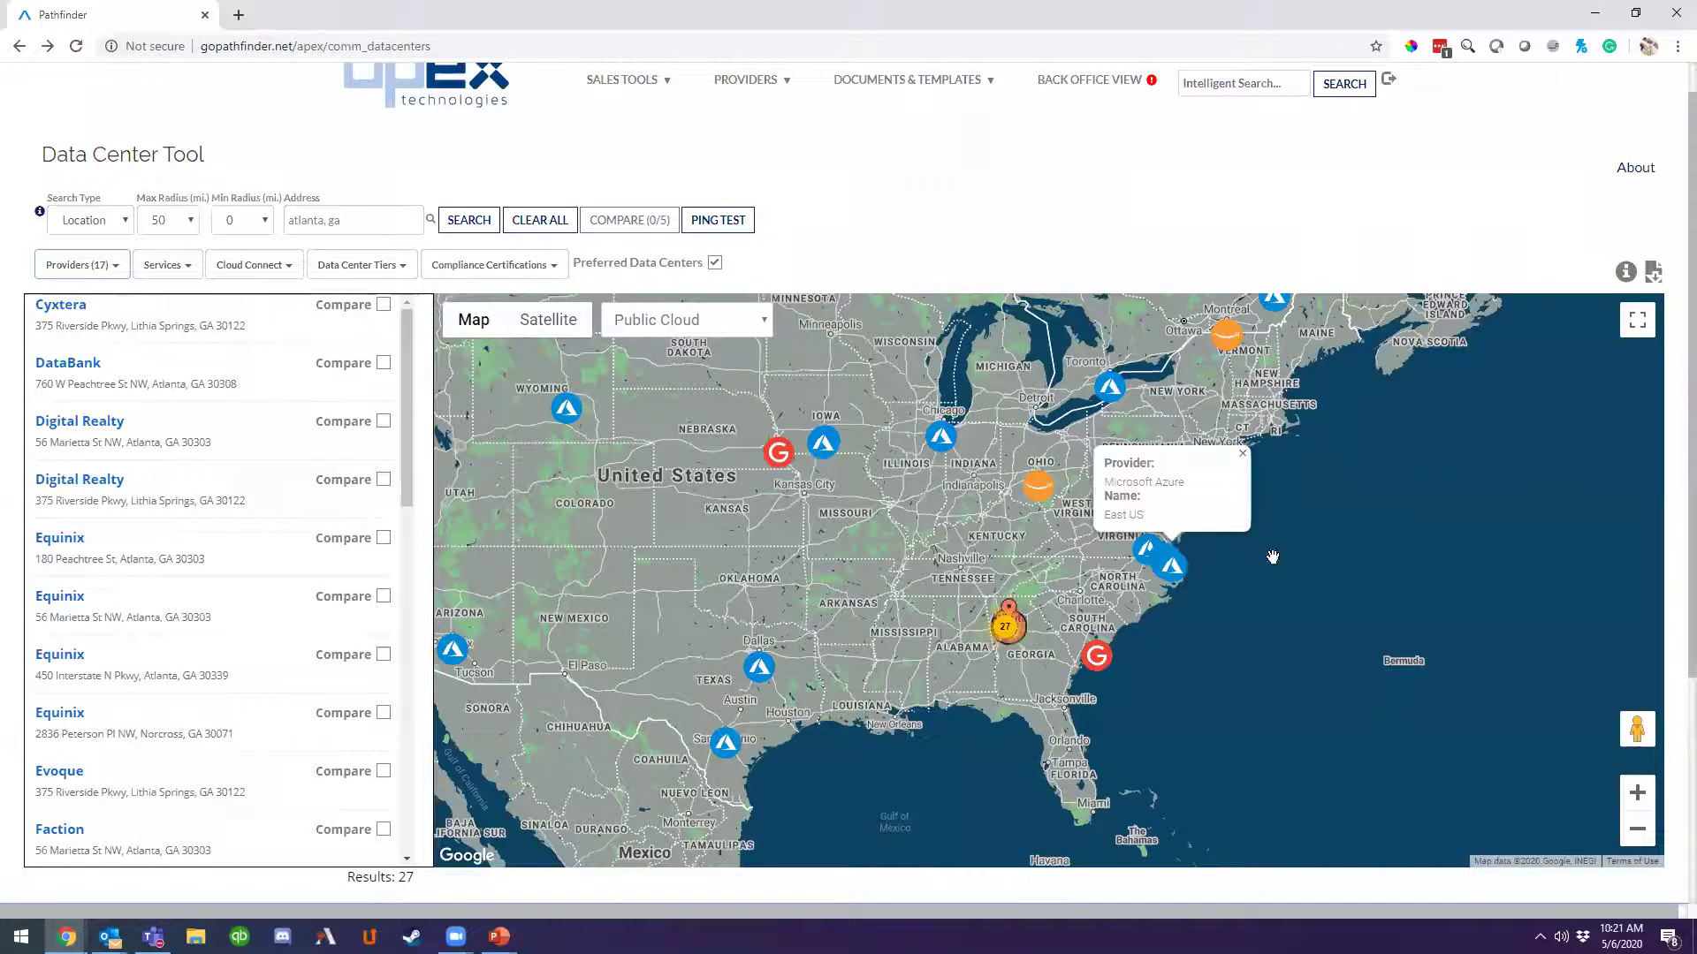
{"action": "left_click", "coordinate": [1242, 453]}
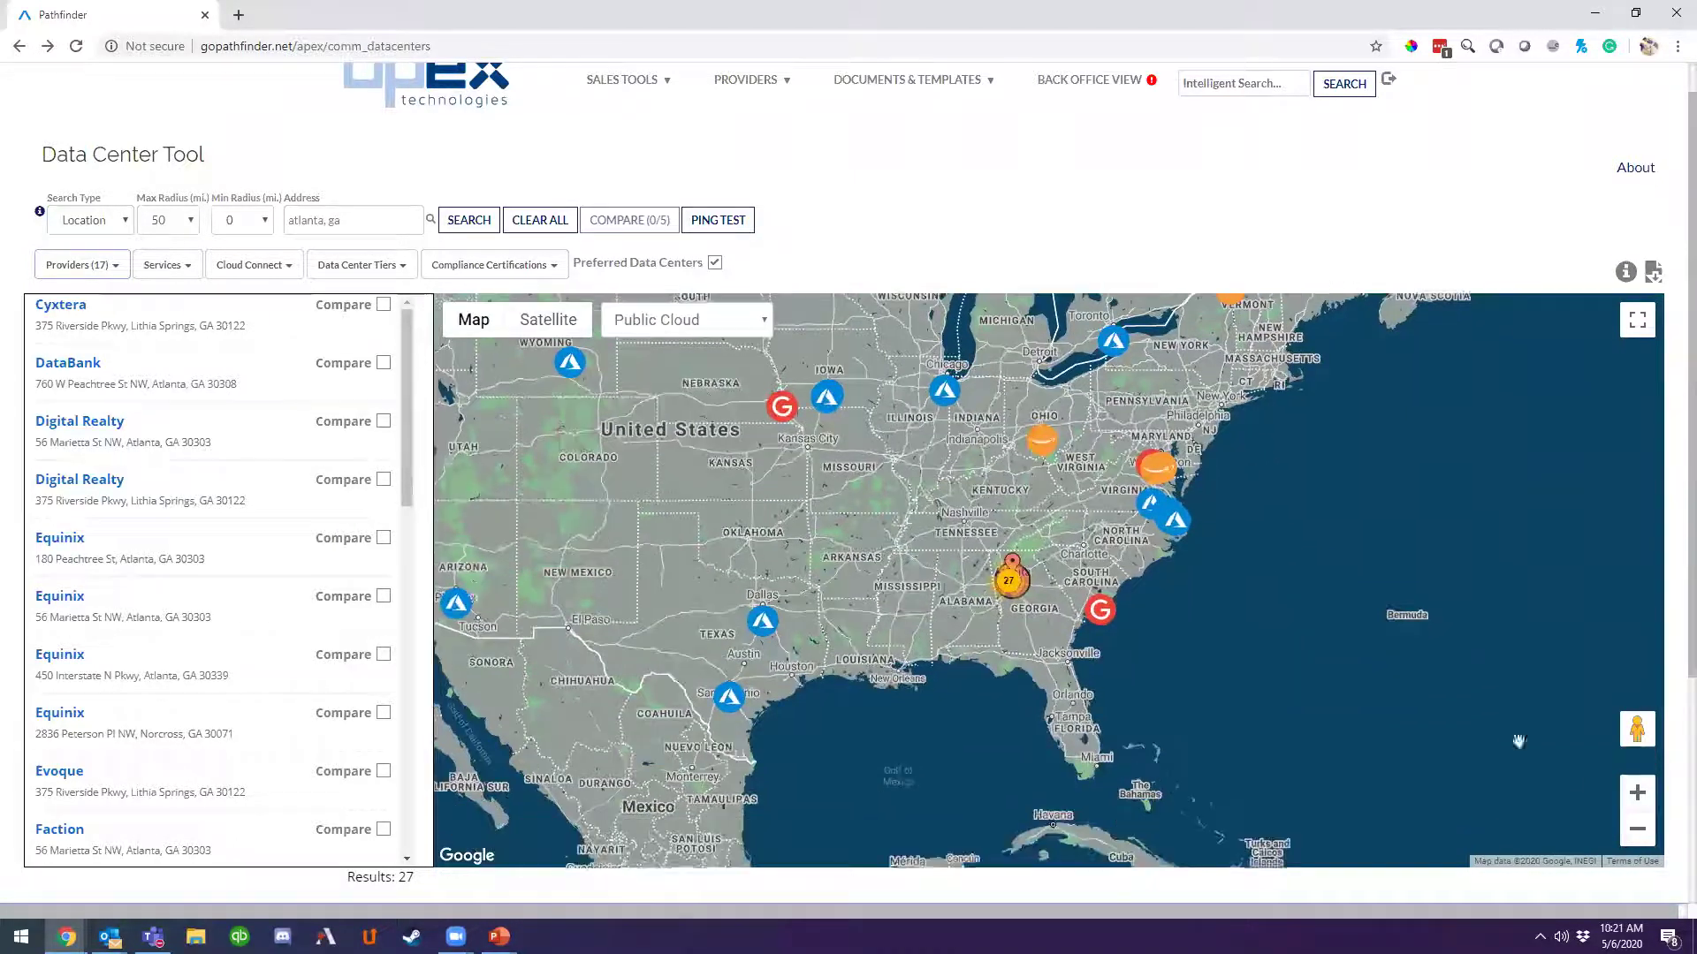
{"action": "left_click", "coordinate": [1637, 793]}
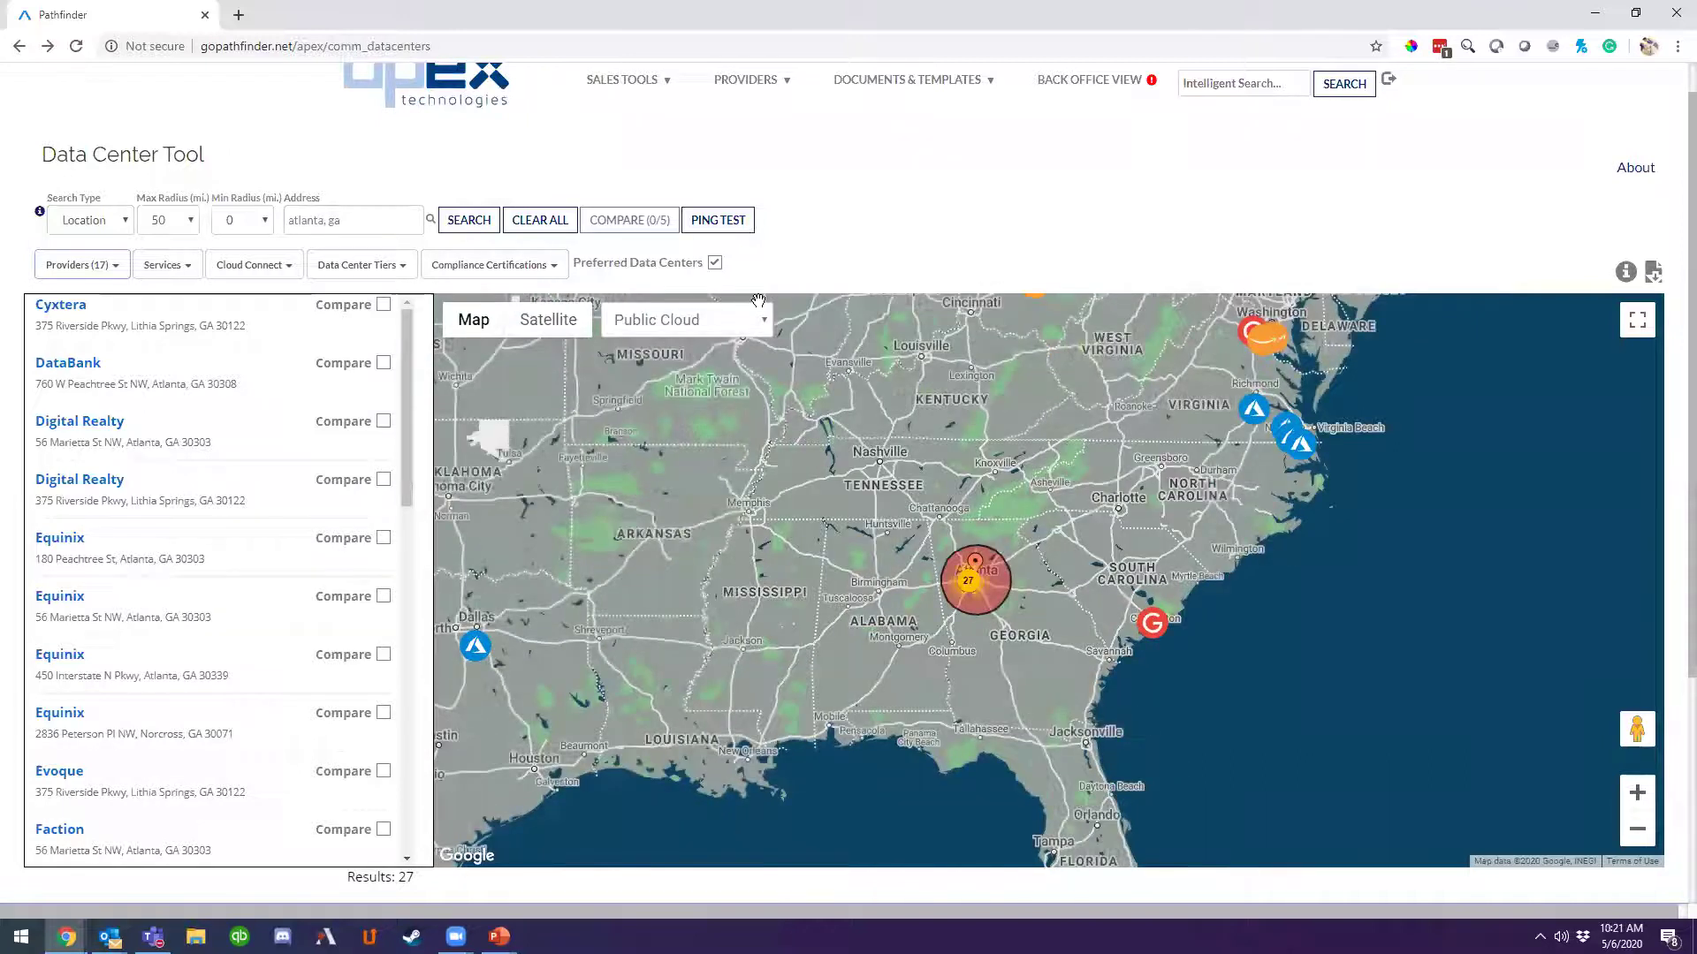
Switch the map overlay to Nuclear Reactors and examine the reactor sites around the Atlanta search area.
{"action": "left_click", "coordinate": [685, 321]}
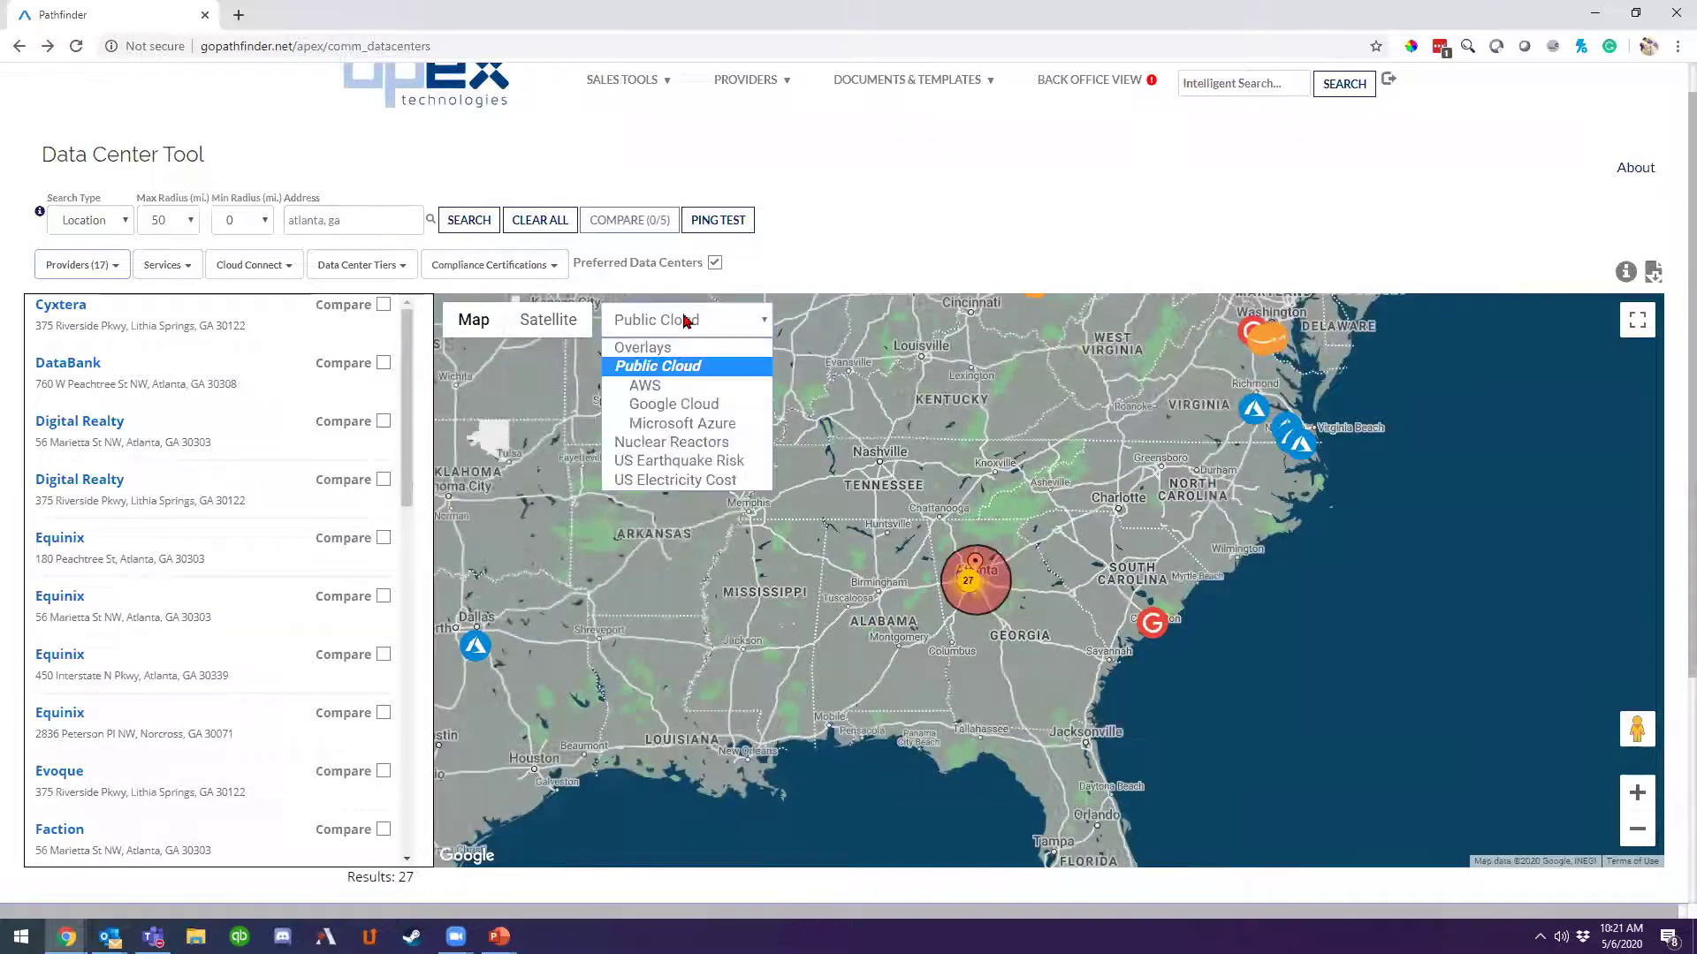
{"action": "left_click", "coordinate": [696, 443]}
{"action": "scroll", "coordinate": [982, 440], "scroll_direction": "down", "scroll_amount": 2}
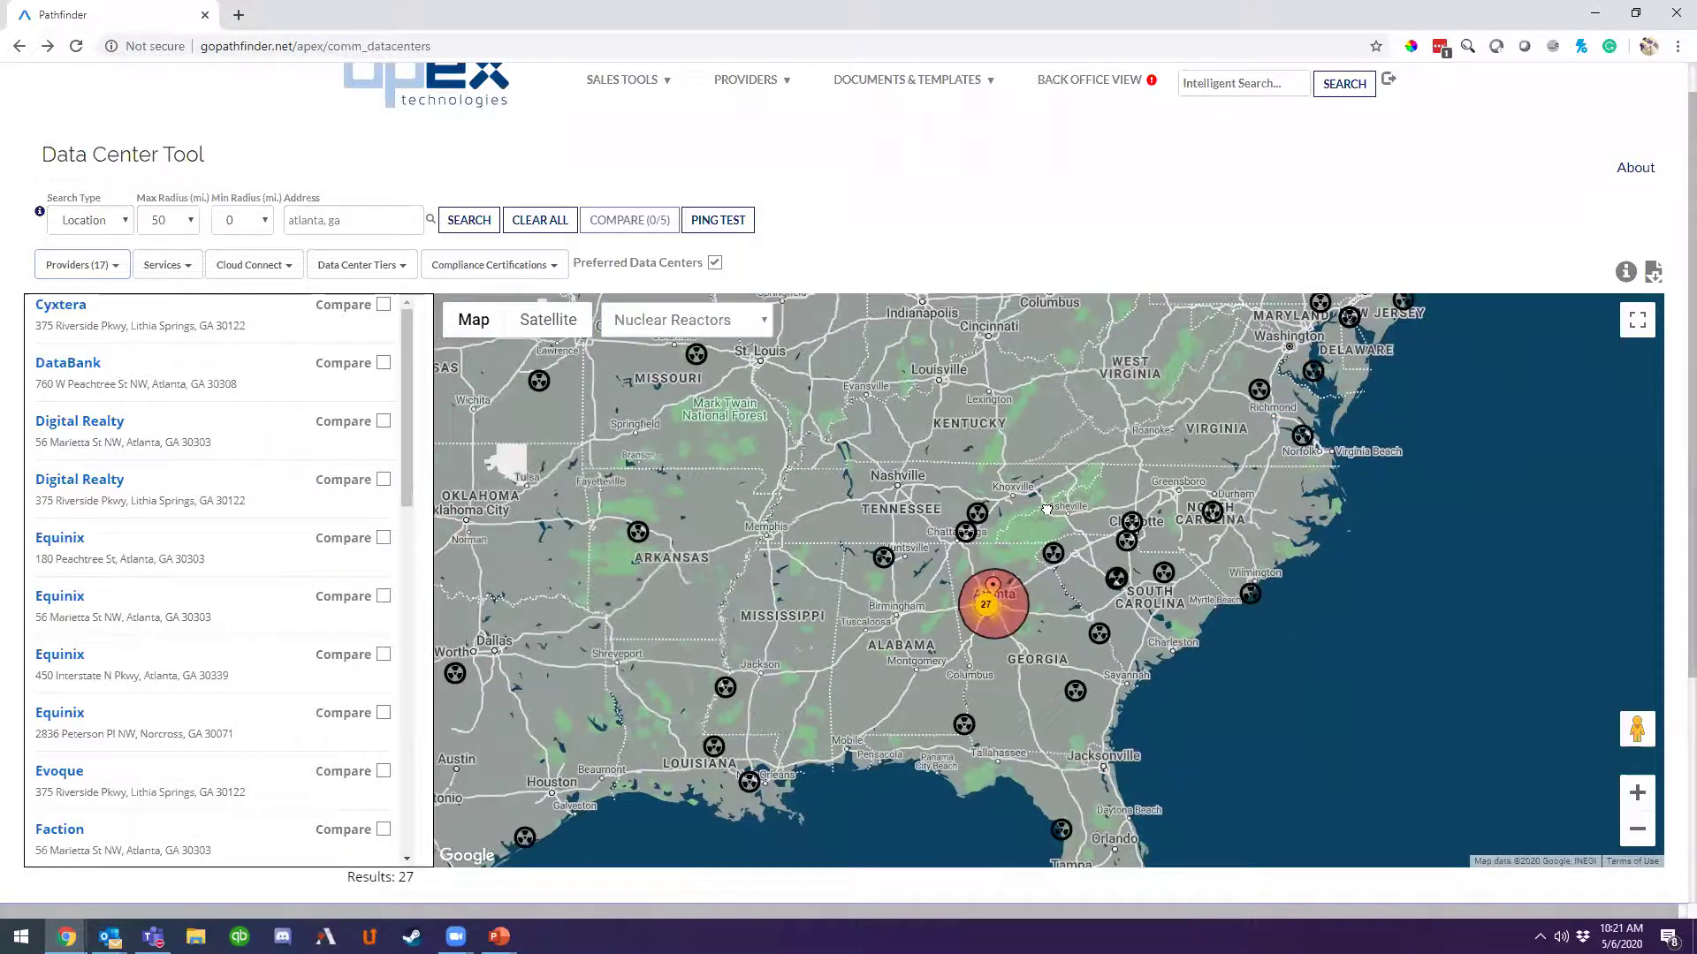
Overlay US Earthquake Risk and examine it across the country, and switch the overlay to US Electricity Cost.
{"action": "left_click", "coordinate": [755, 322]}
{"action": "left_click", "coordinate": [721, 458]}
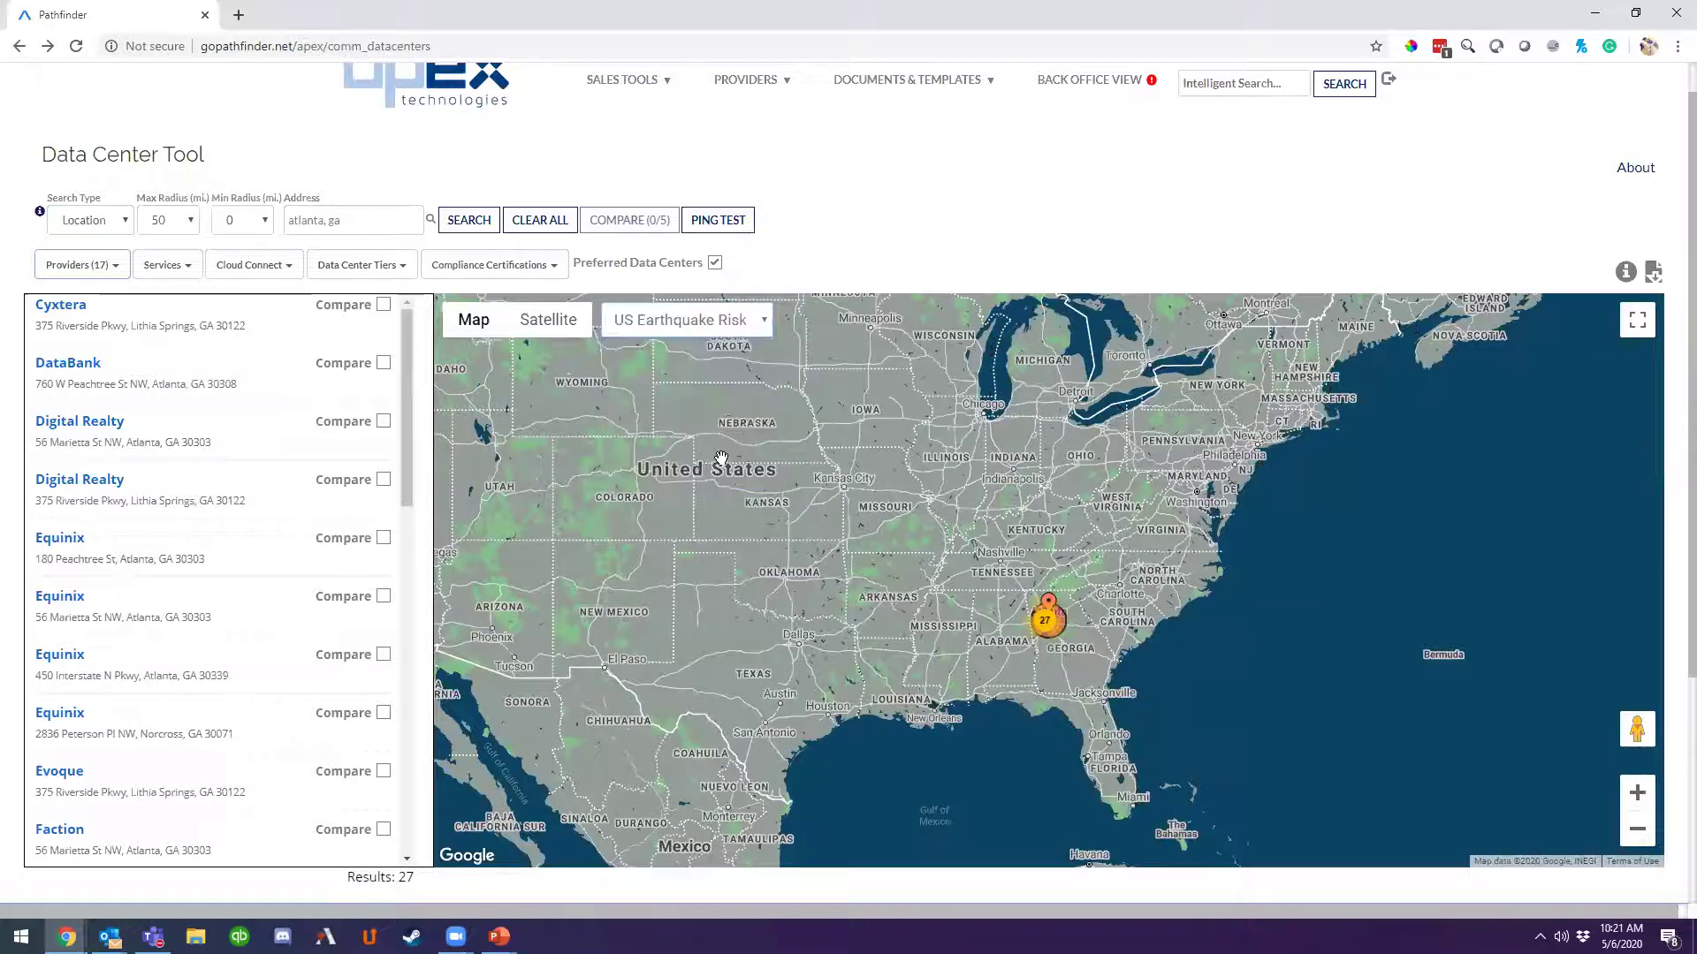
{"action": "left_click_drag", "start_coordinate": [825, 475], "coordinate": [921, 578]}
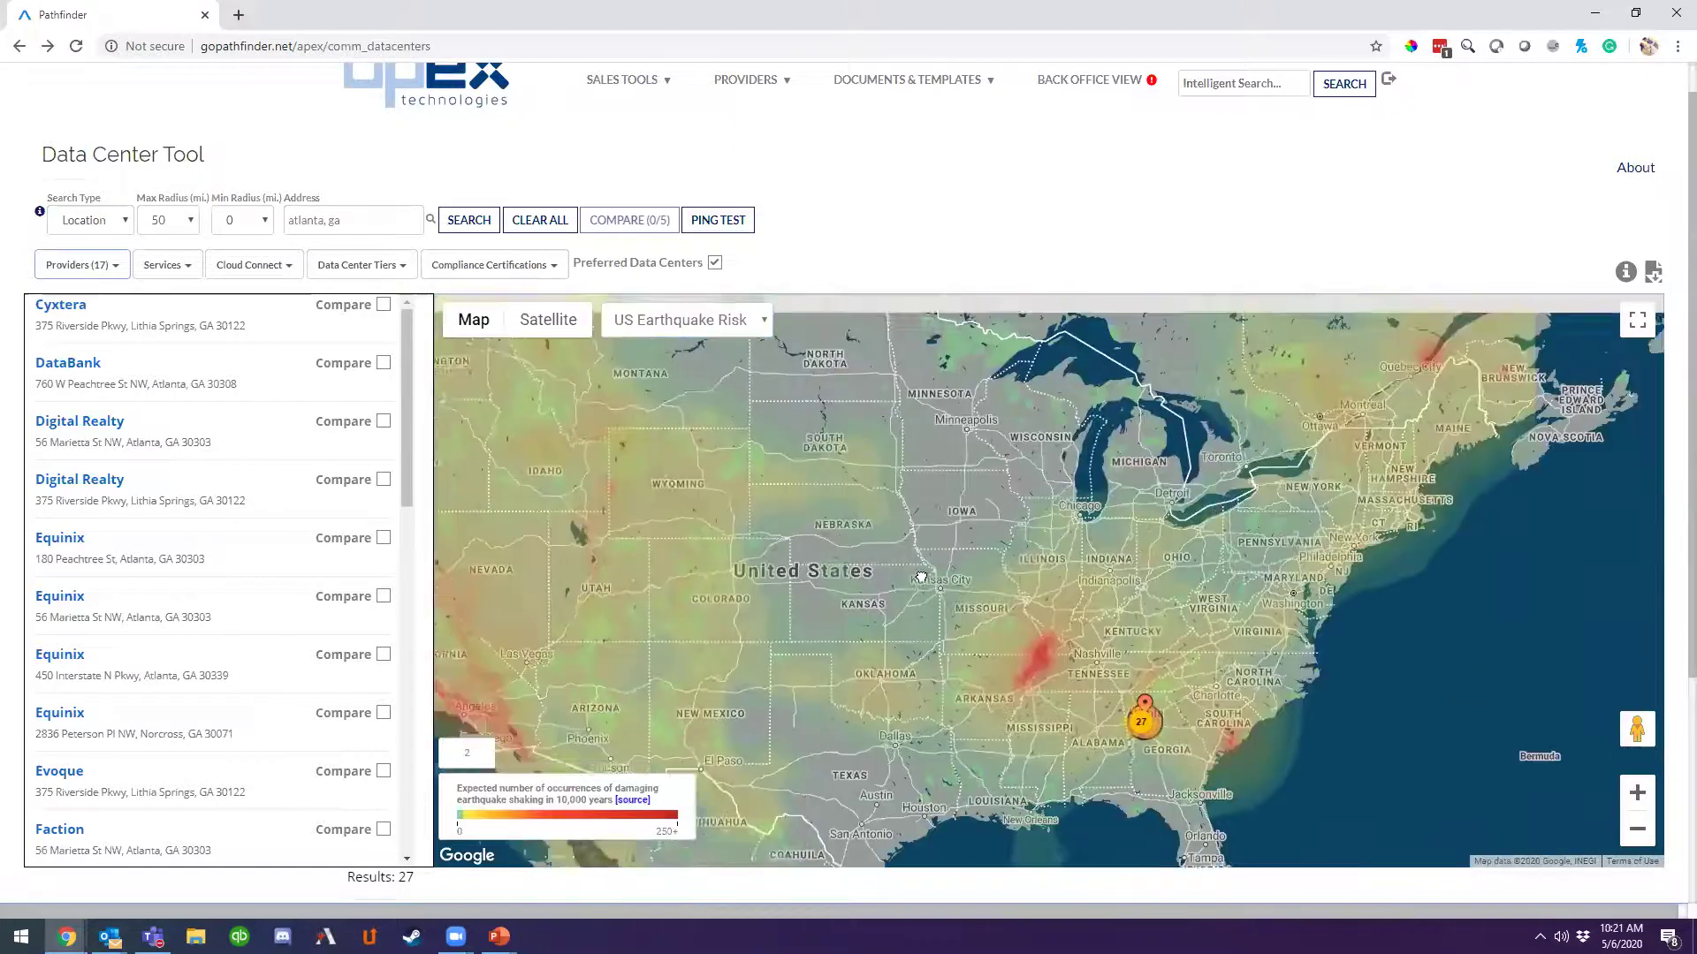
{"action": "scroll", "coordinate": [1061, 557], "scroll_direction": "down", "scroll_amount": 1}
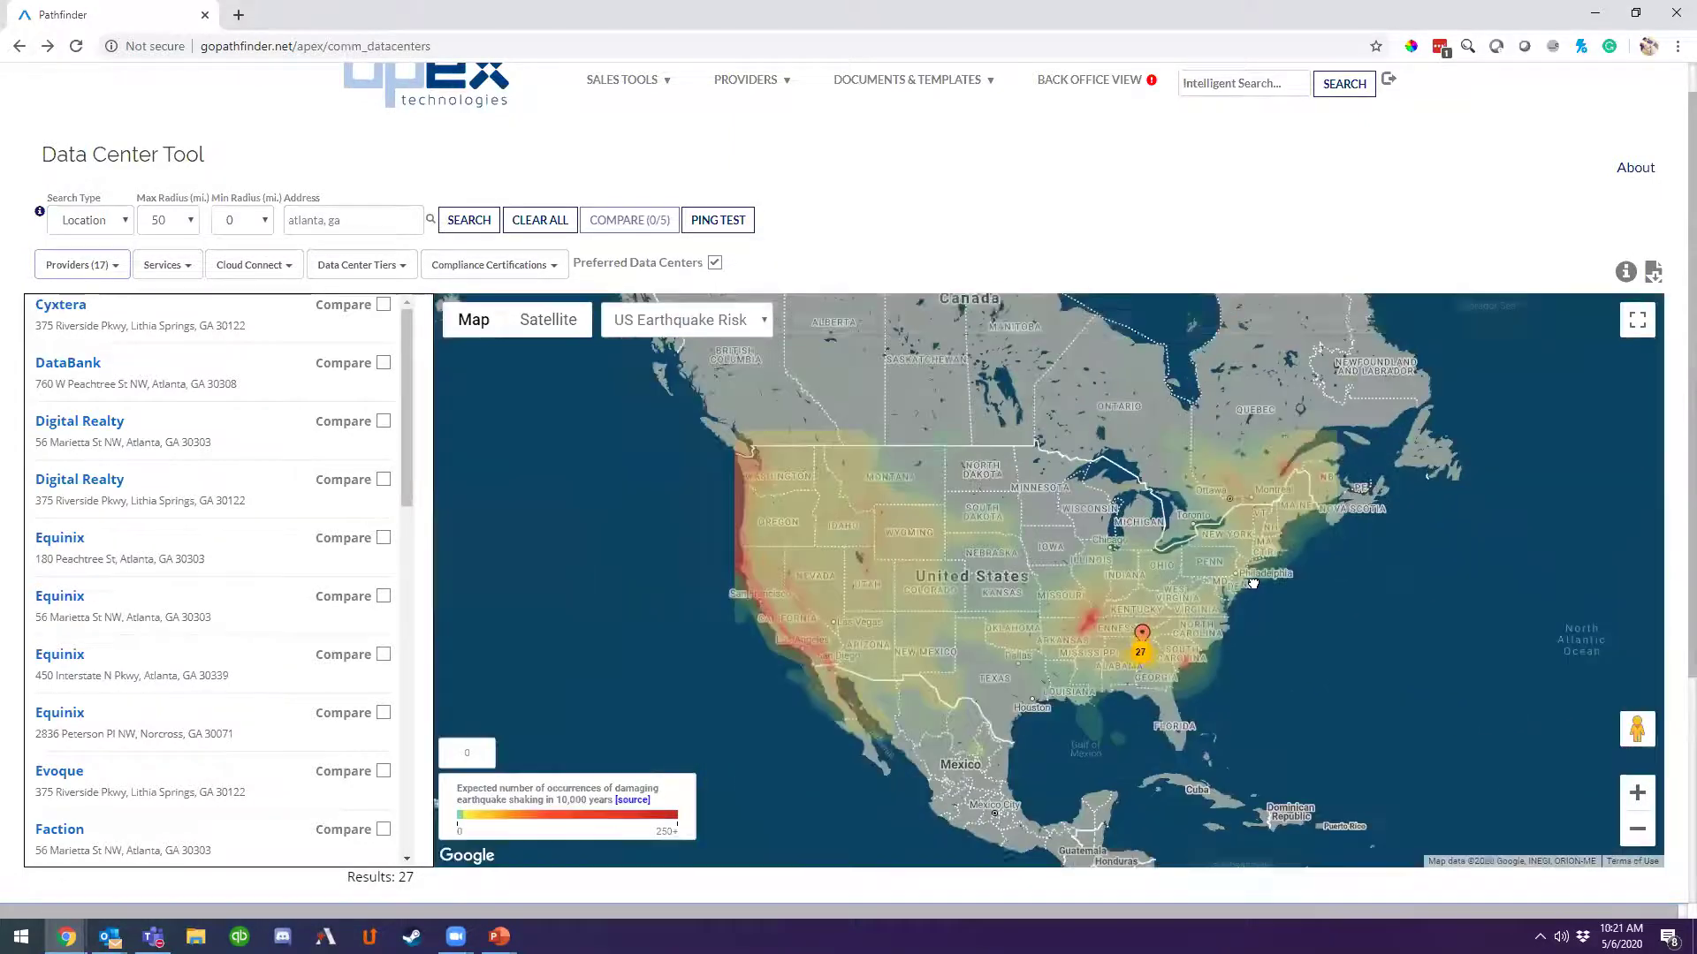
{"action": "left_click_drag", "start_coordinate": [1253, 584], "coordinate": [1249, 582]}
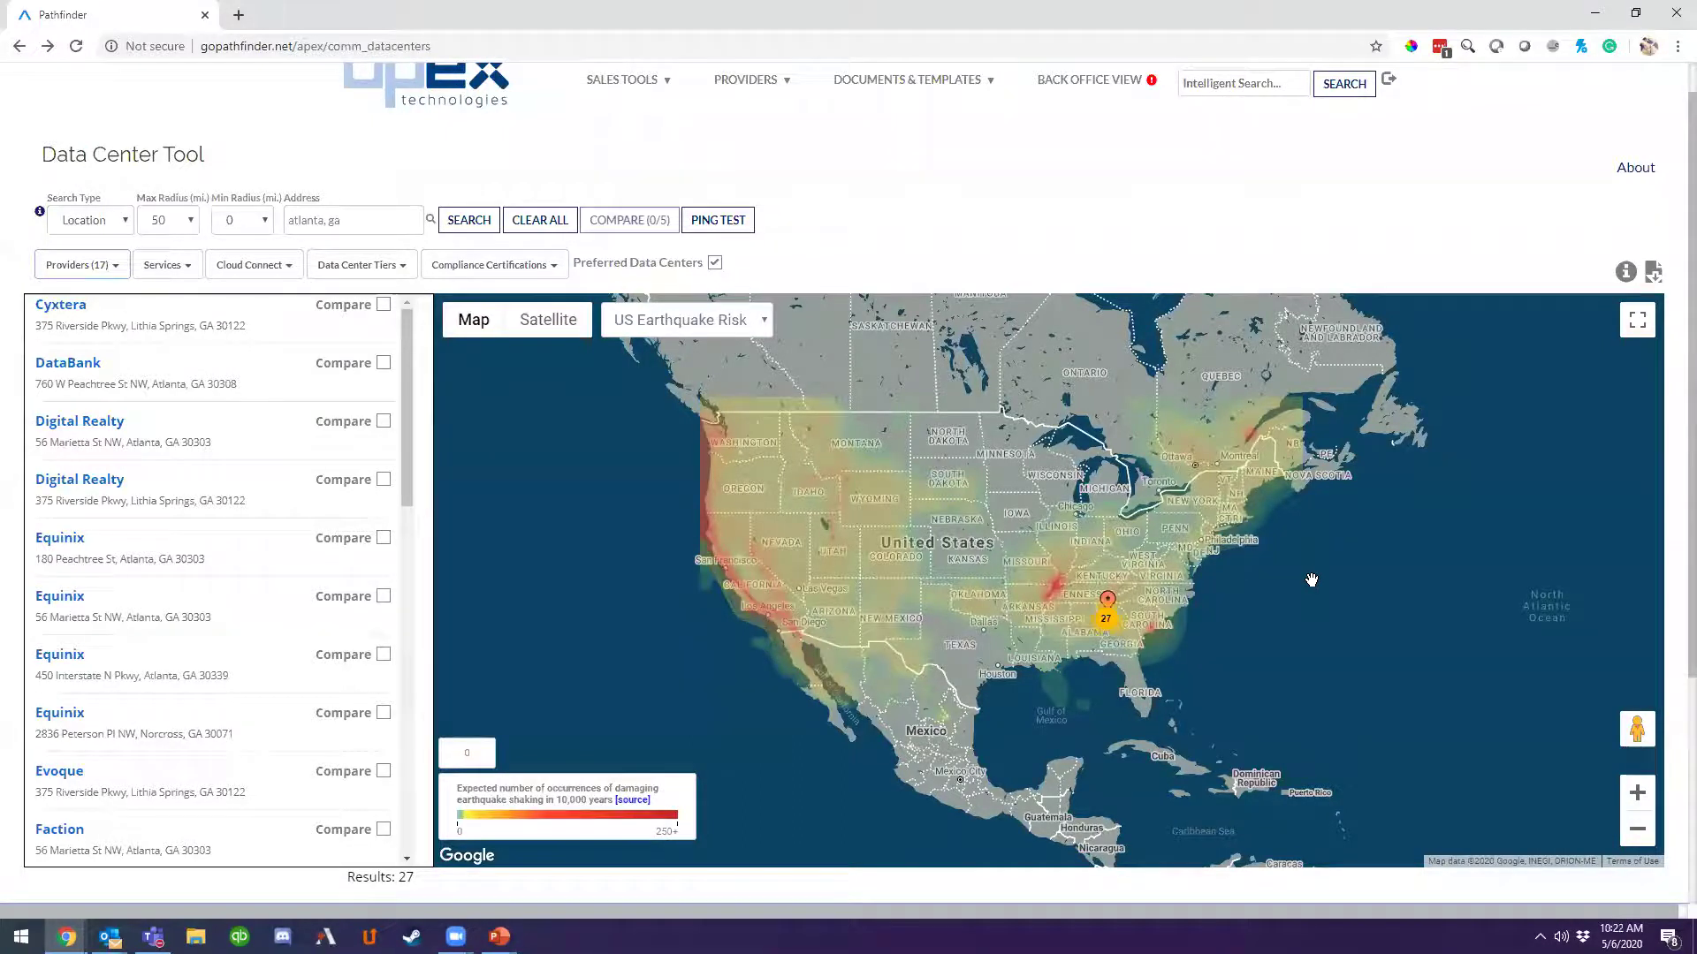
{"action": "left_click", "coordinate": [1637, 793]}
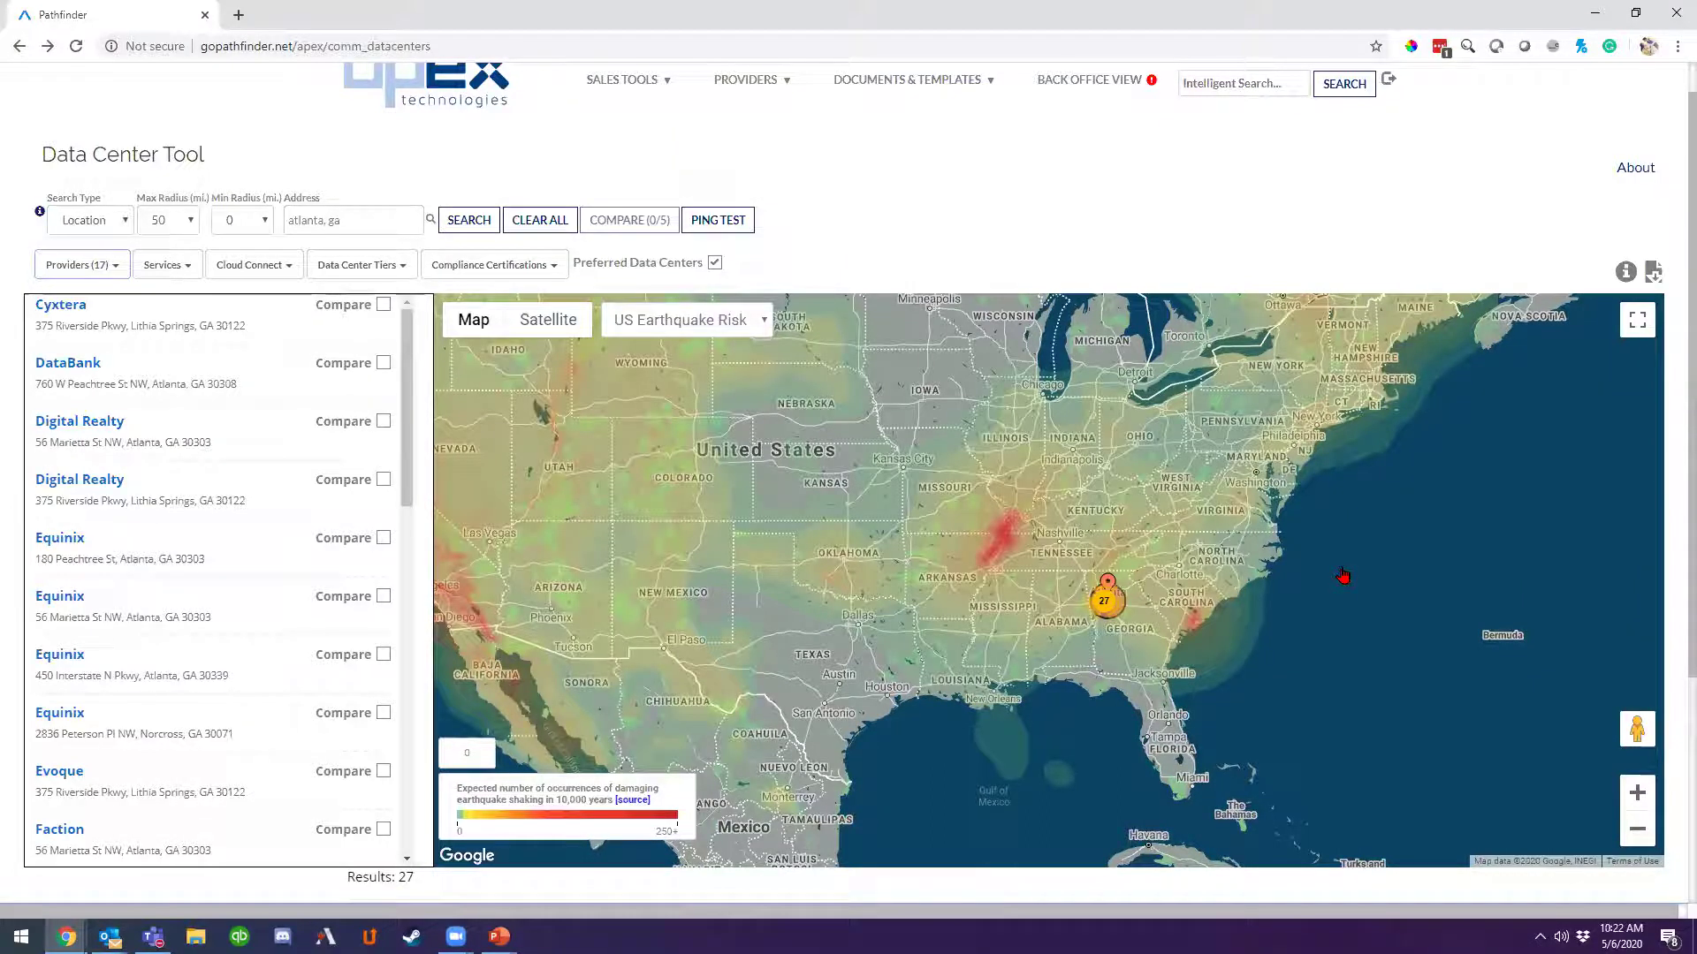
{"action": "left_click", "coordinate": [738, 318]}
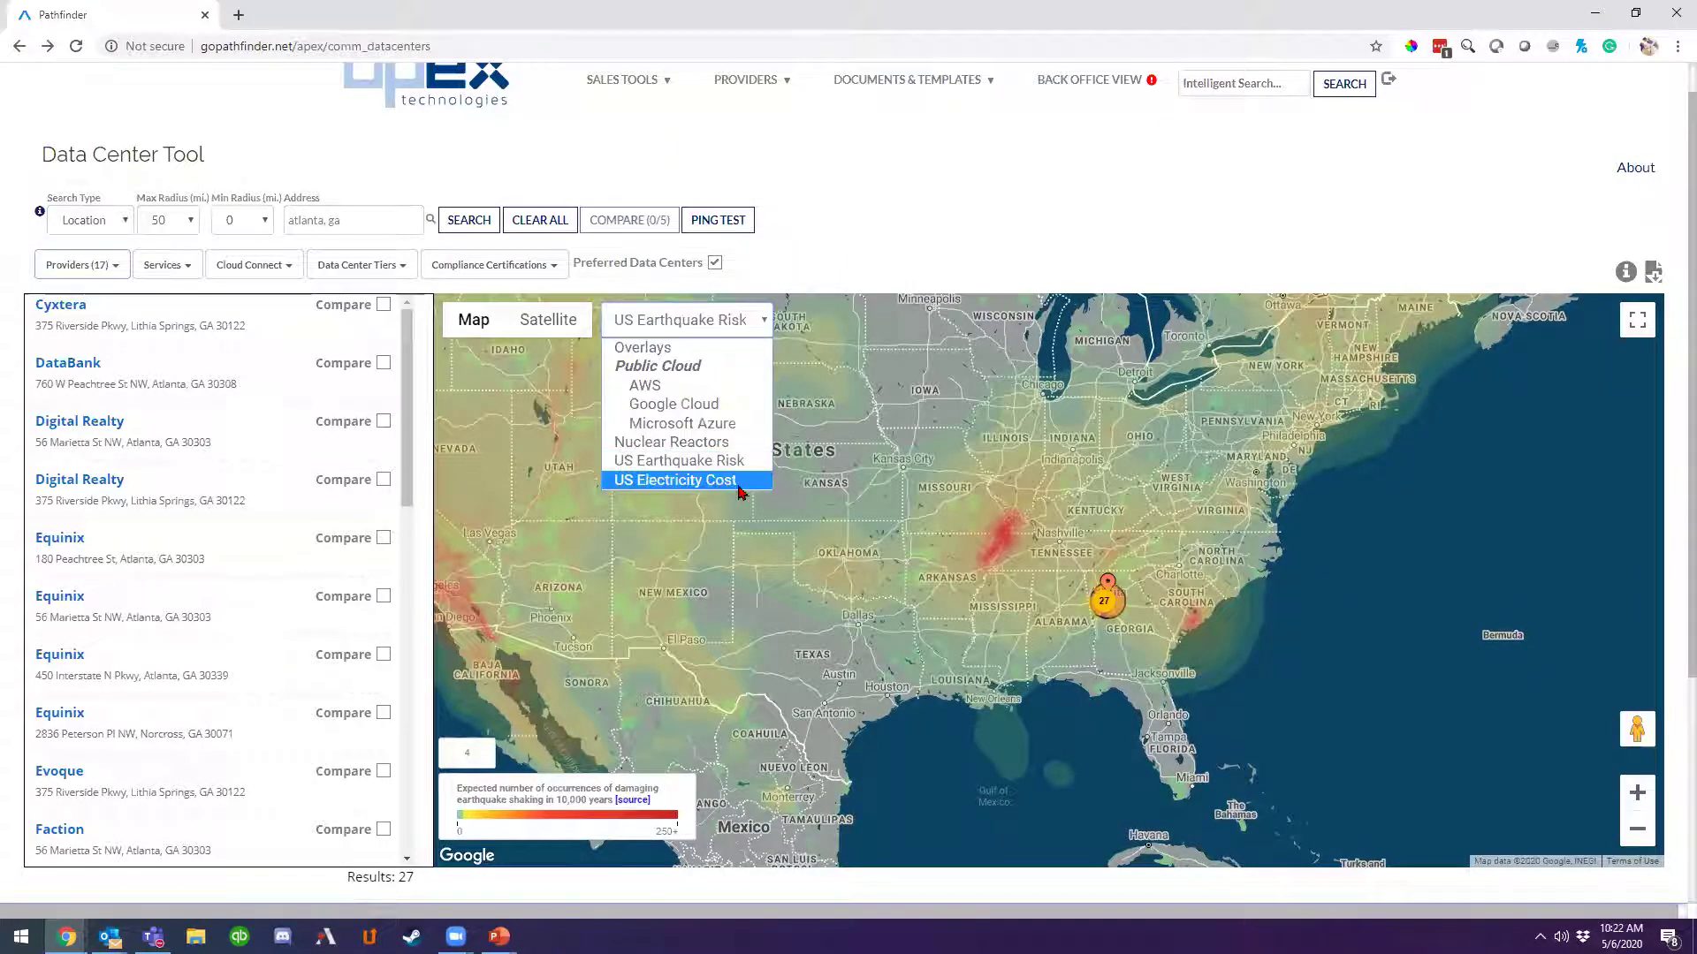
{"action": "left_click", "coordinate": [731, 481]}
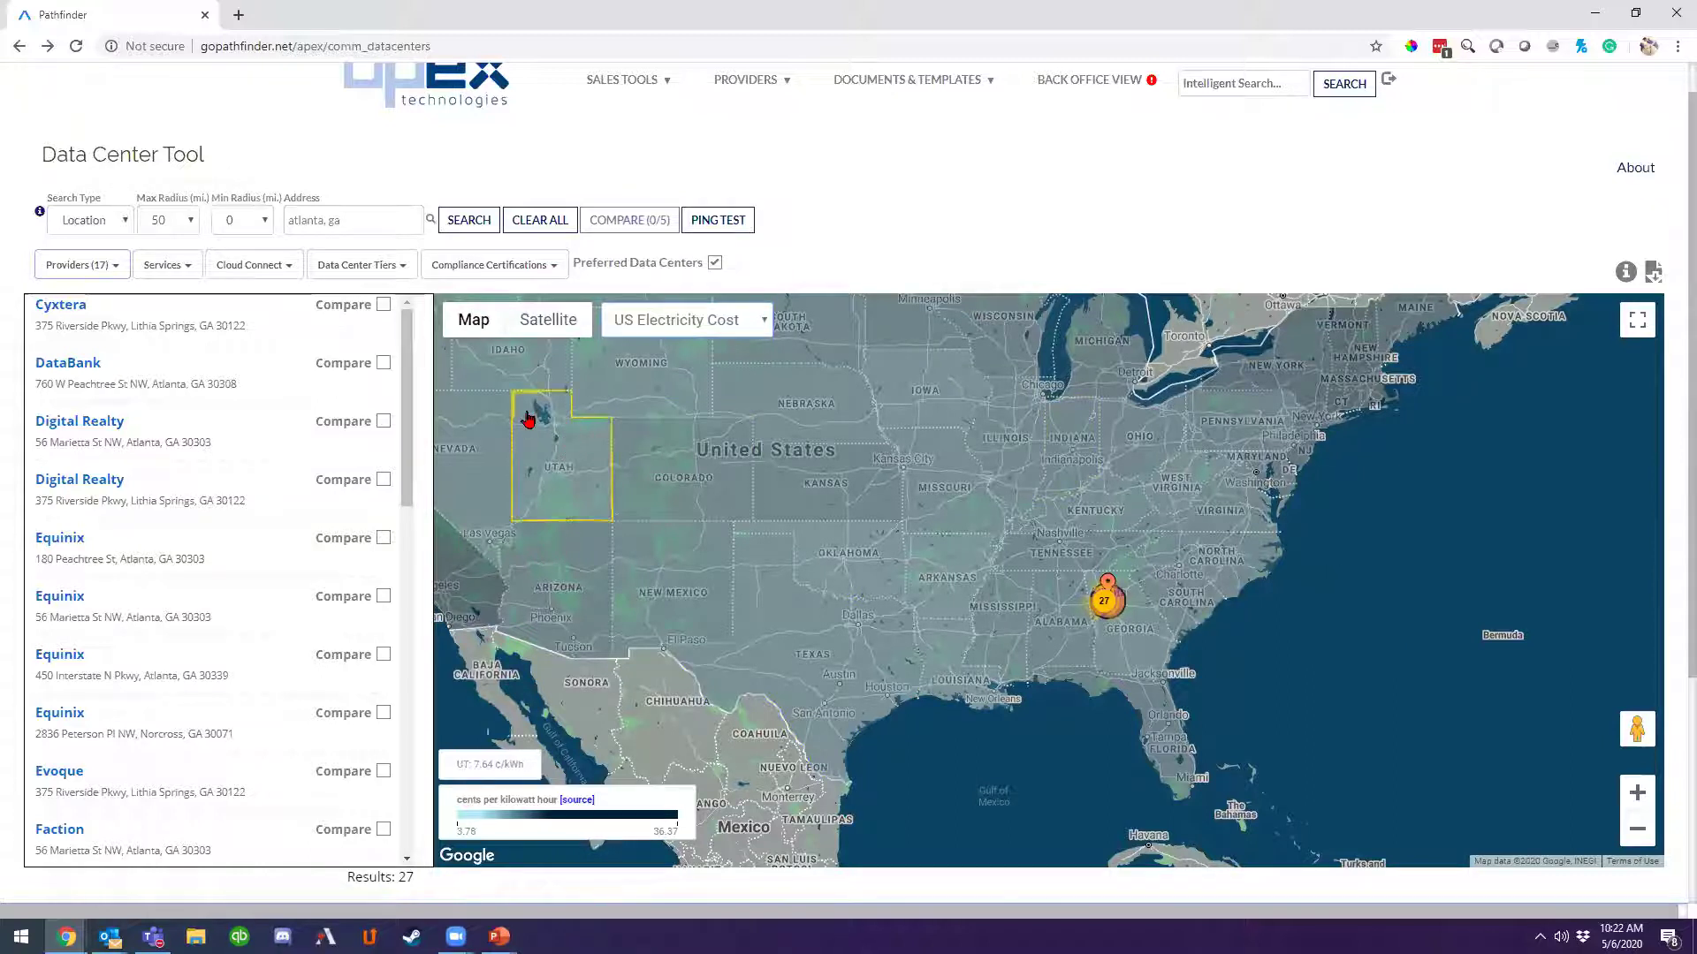
Compare the first five listed data centers from Cyxtera, DataBank, Digital Realty and Equinix side by side, and close the comparison.
{"action": "left_click", "coordinate": [382, 305]}
{"action": "left_click", "coordinate": [383, 363]}
{"action": "left_click", "coordinate": [384, 421]}
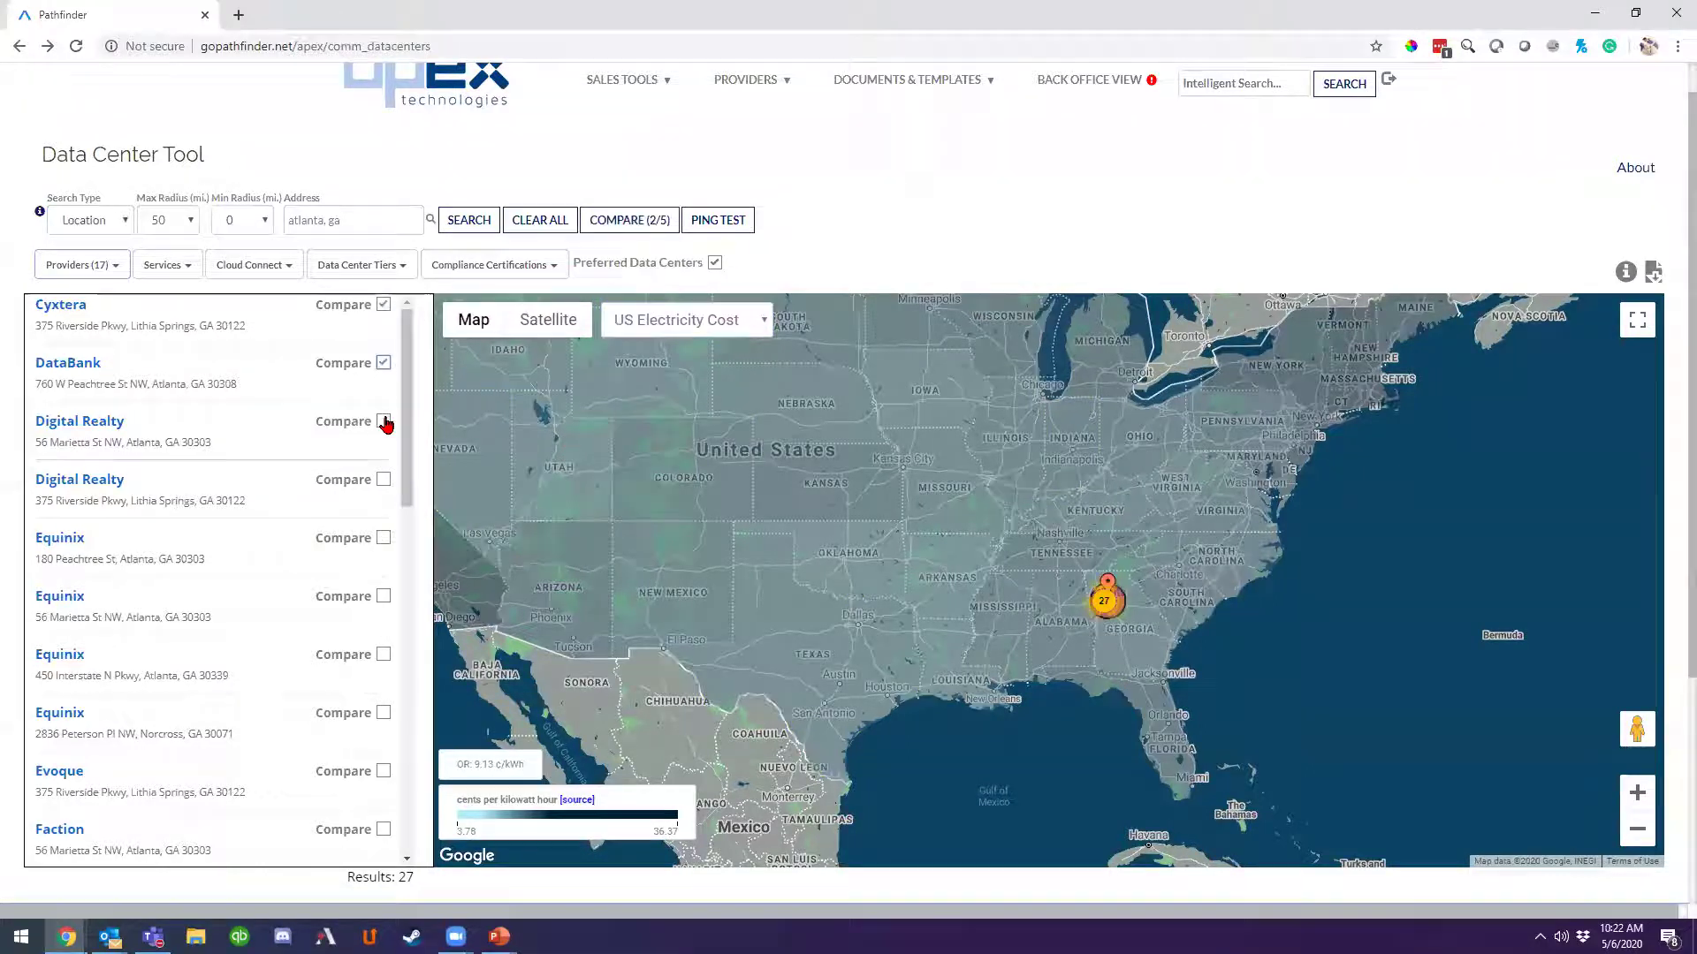
{"action": "left_click", "coordinate": [383, 479]}
{"action": "left_click", "coordinate": [383, 538]}
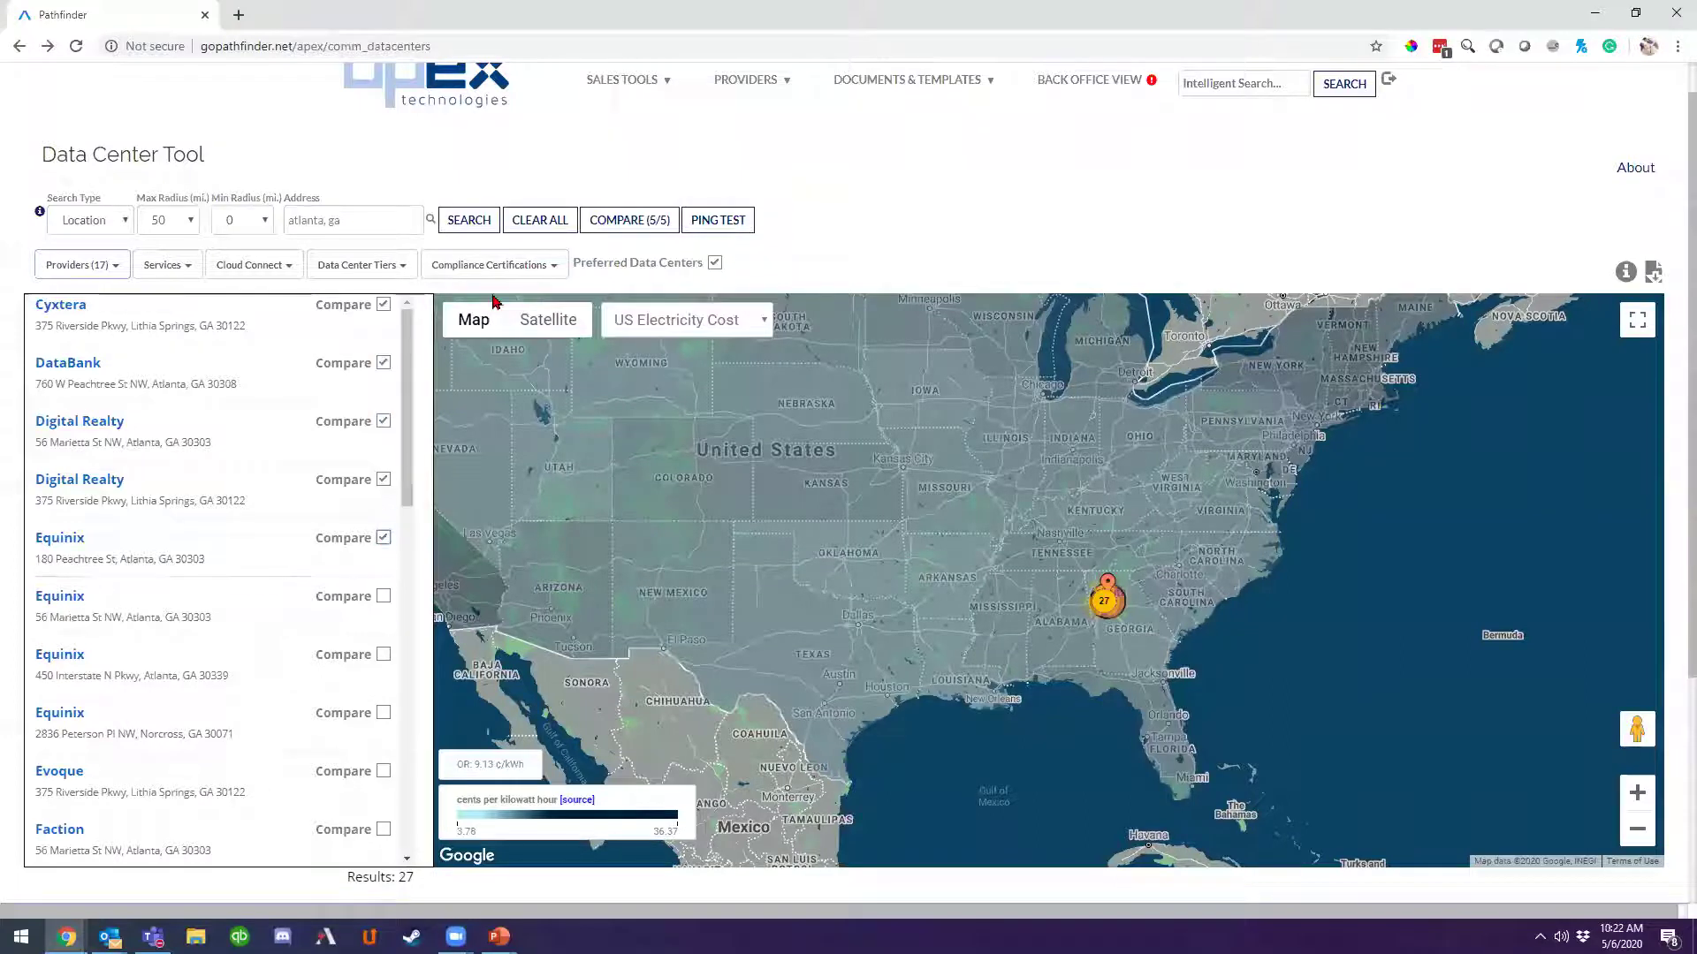
{"action": "left_click", "coordinate": [642, 220]}
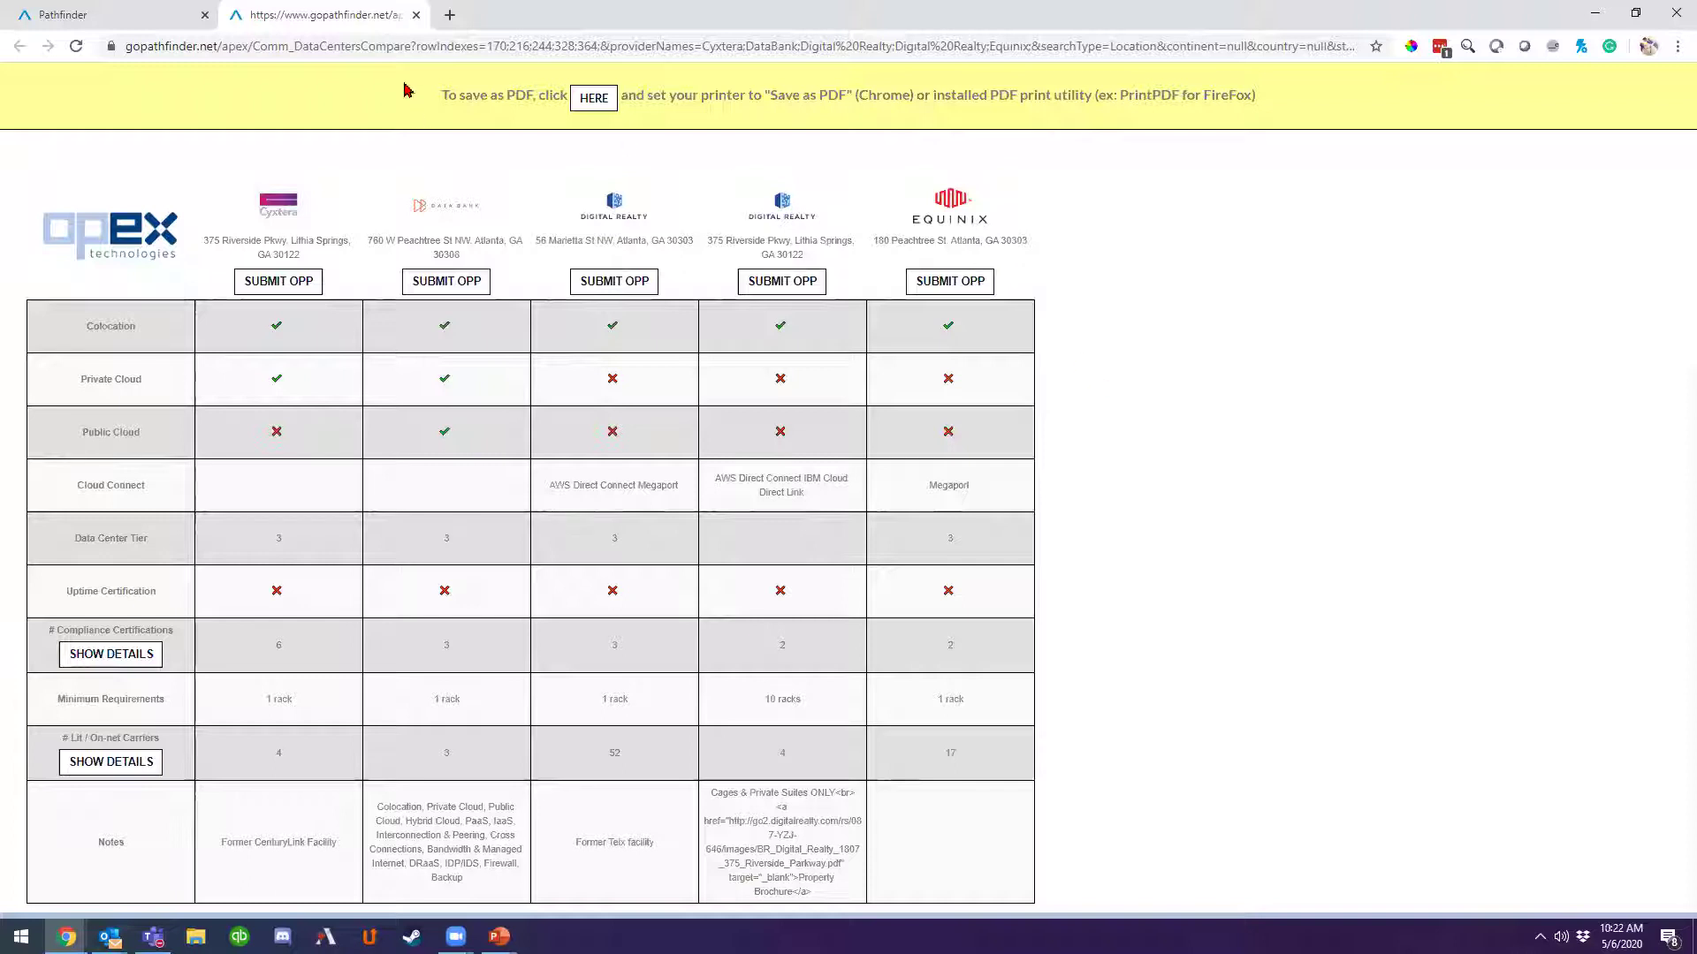
{"action": "left_click", "coordinate": [416, 15]}
Remove the US Electricity Cost overlay and bring the Atlanta search radius into close view on the map.
{"action": "mouse_move", "coordinate": [743, 79]}
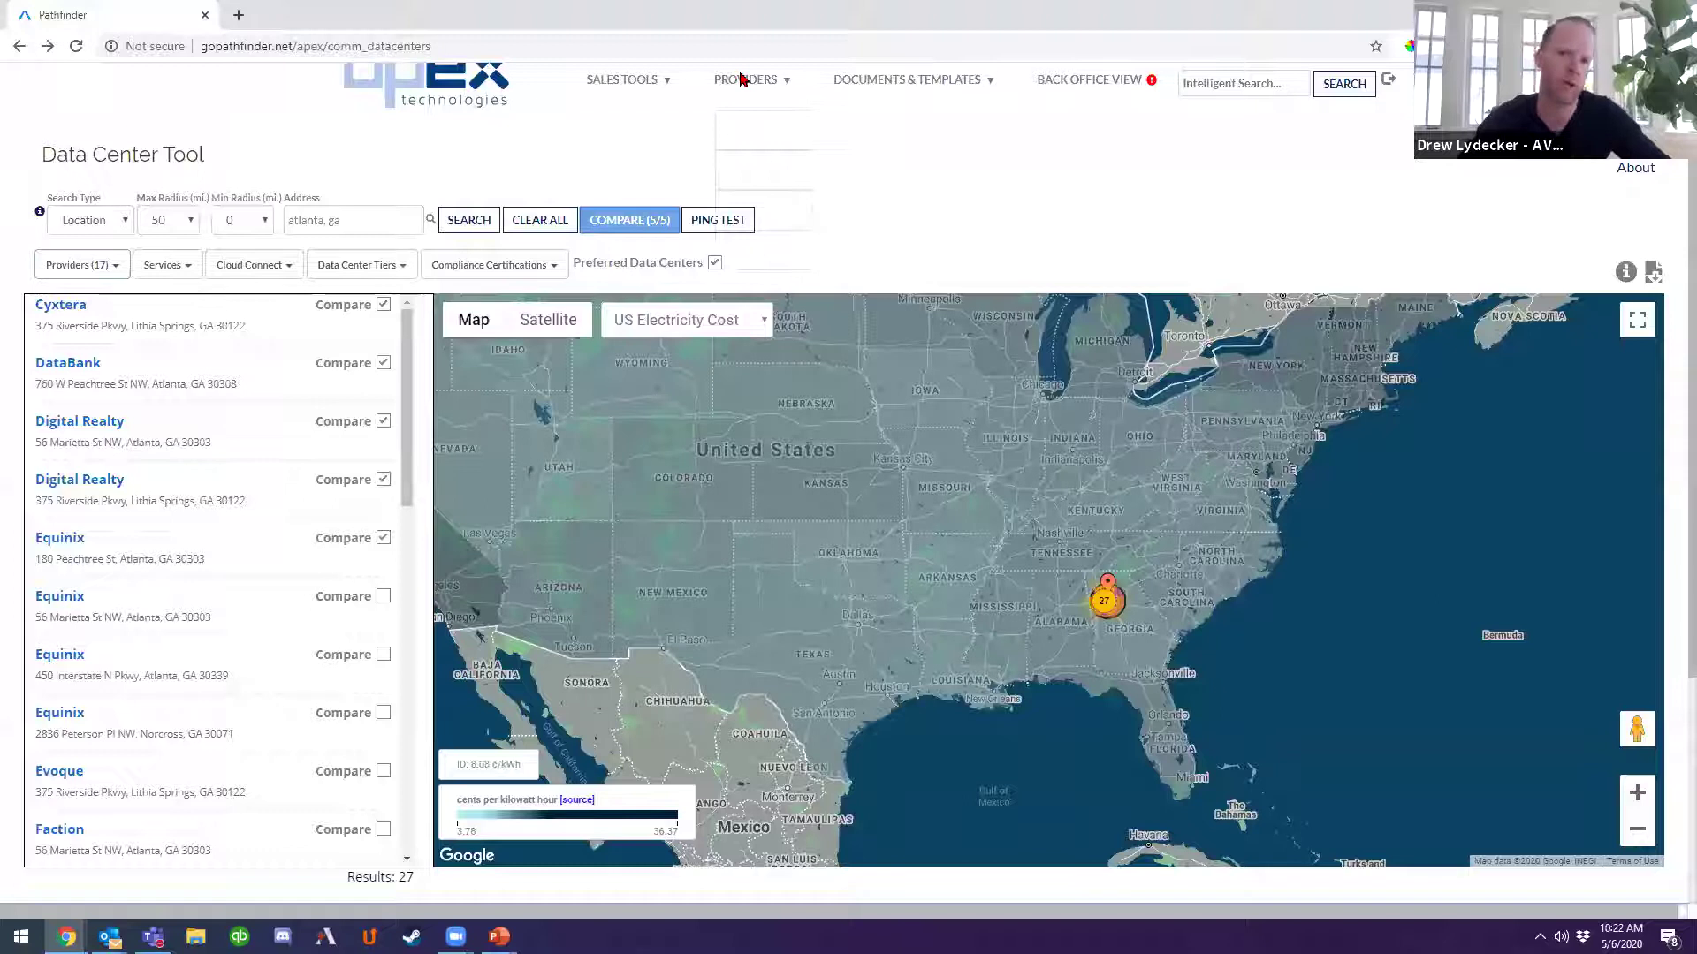
{"action": "left_click_drag", "start_coordinate": [1233, 600], "coordinate": [1176, 539]}
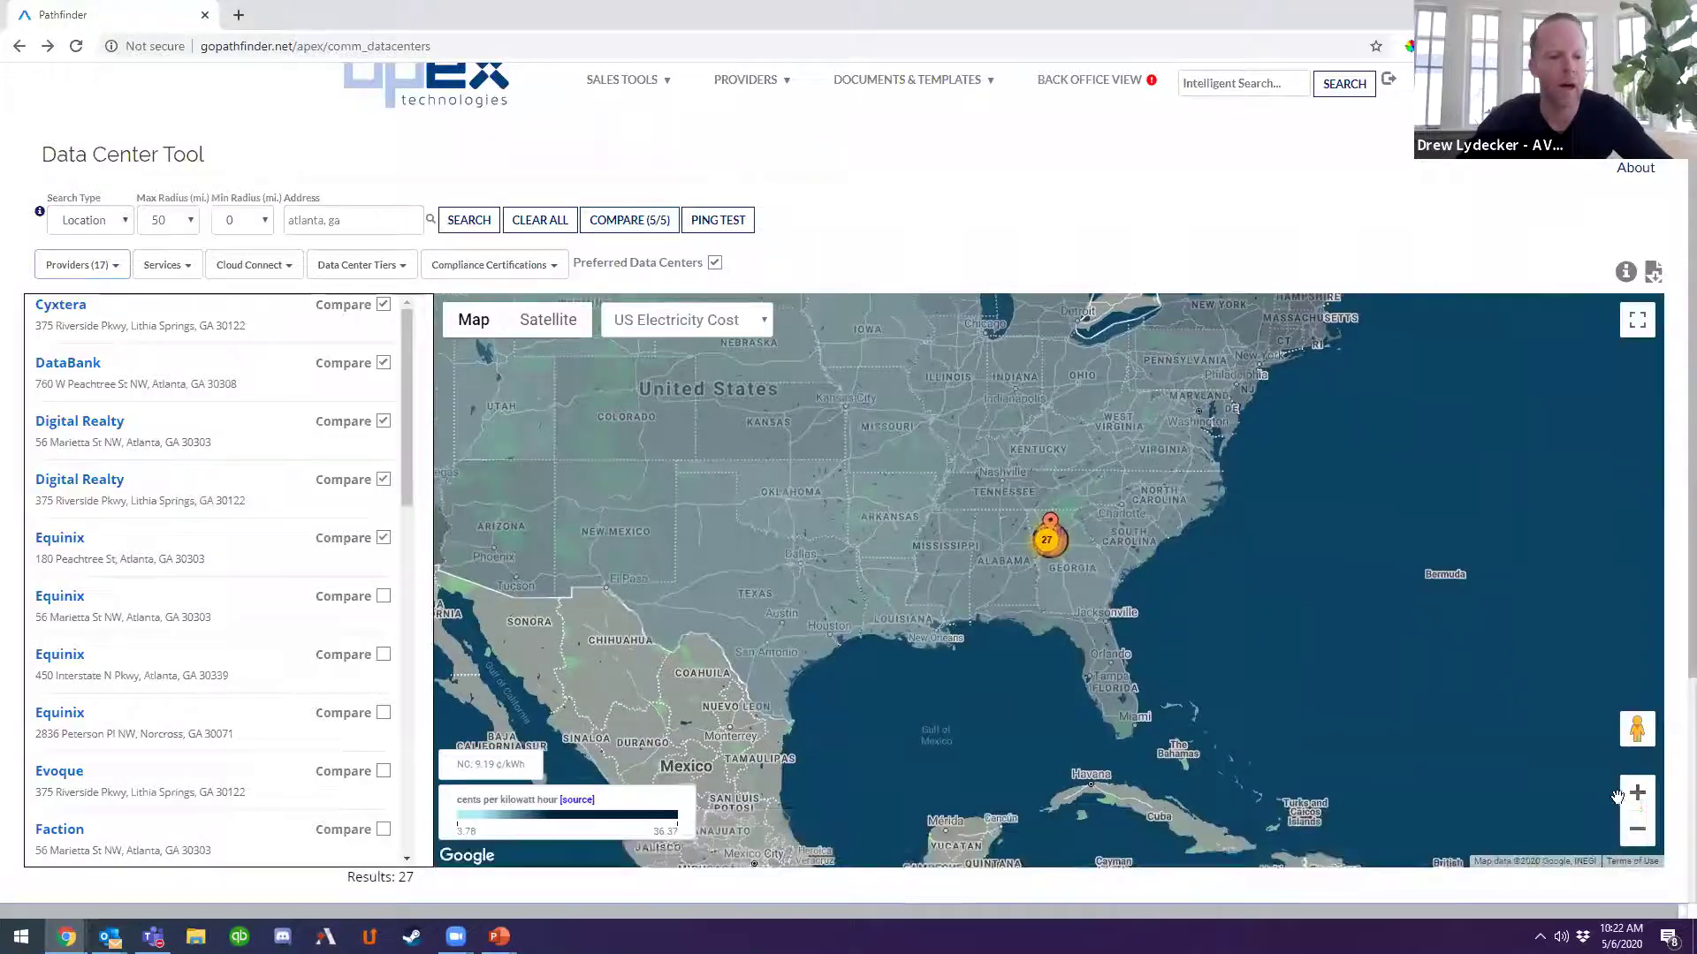
{"action": "left_click", "coordinate": [1636, 793]}
{"action": "left_click", "coordinate": [1637, 792]}
{"action": "left_click", "coordinate": [1636, 792]}
{"action": "left_click", "coordinate": [1636, 793]}
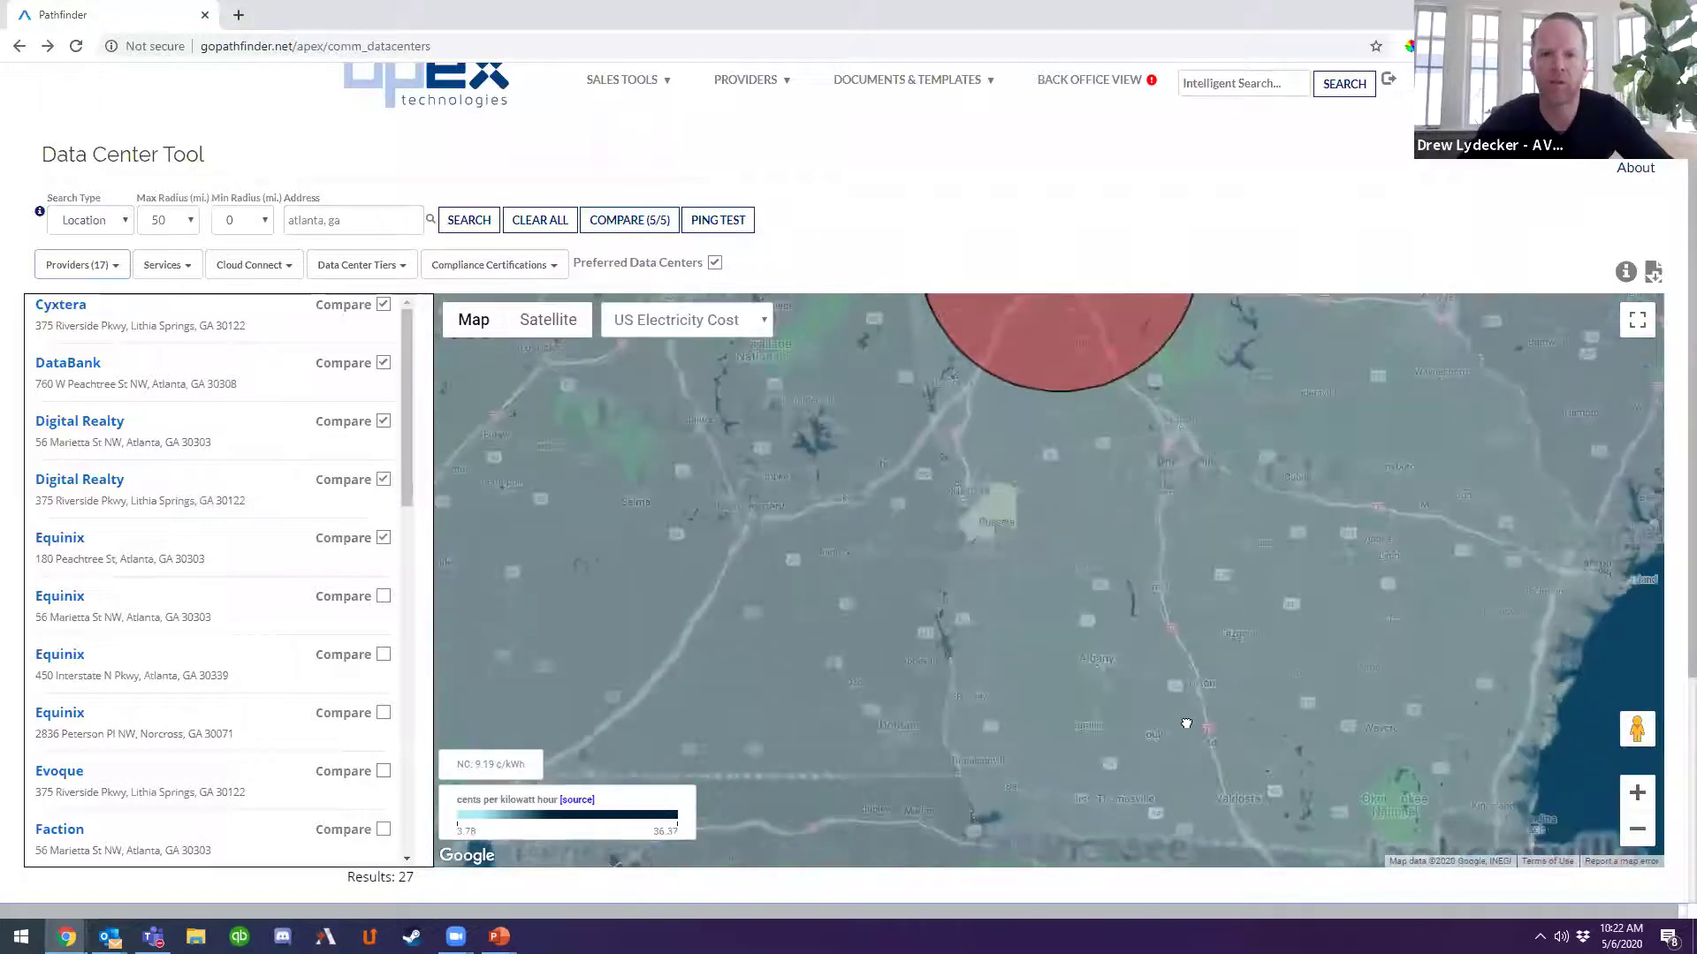
{"action": "left_click_drag", "start_coordinate": [1053, 570], "coordinate": [949, 796]}
{"action": "left_click", "coordinate": [687, 320]}
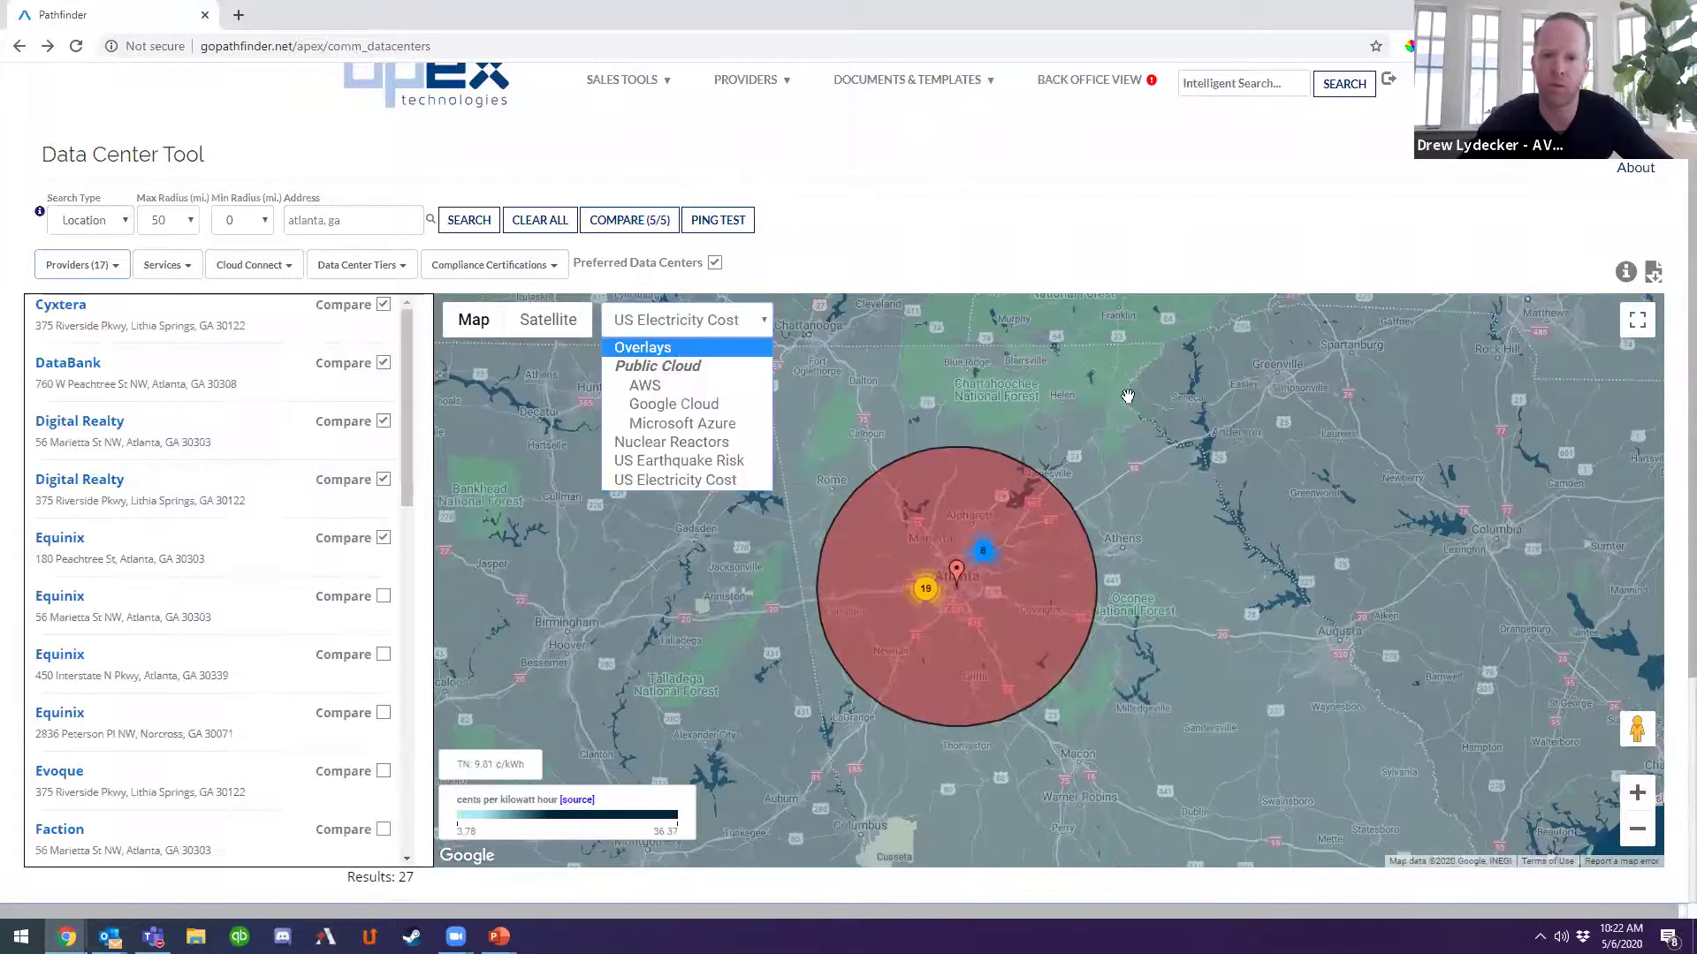
{"action": "left_click", "coordinate": [644, 344]}
{"action": "left_click", "coordinate": [1636, 793]}
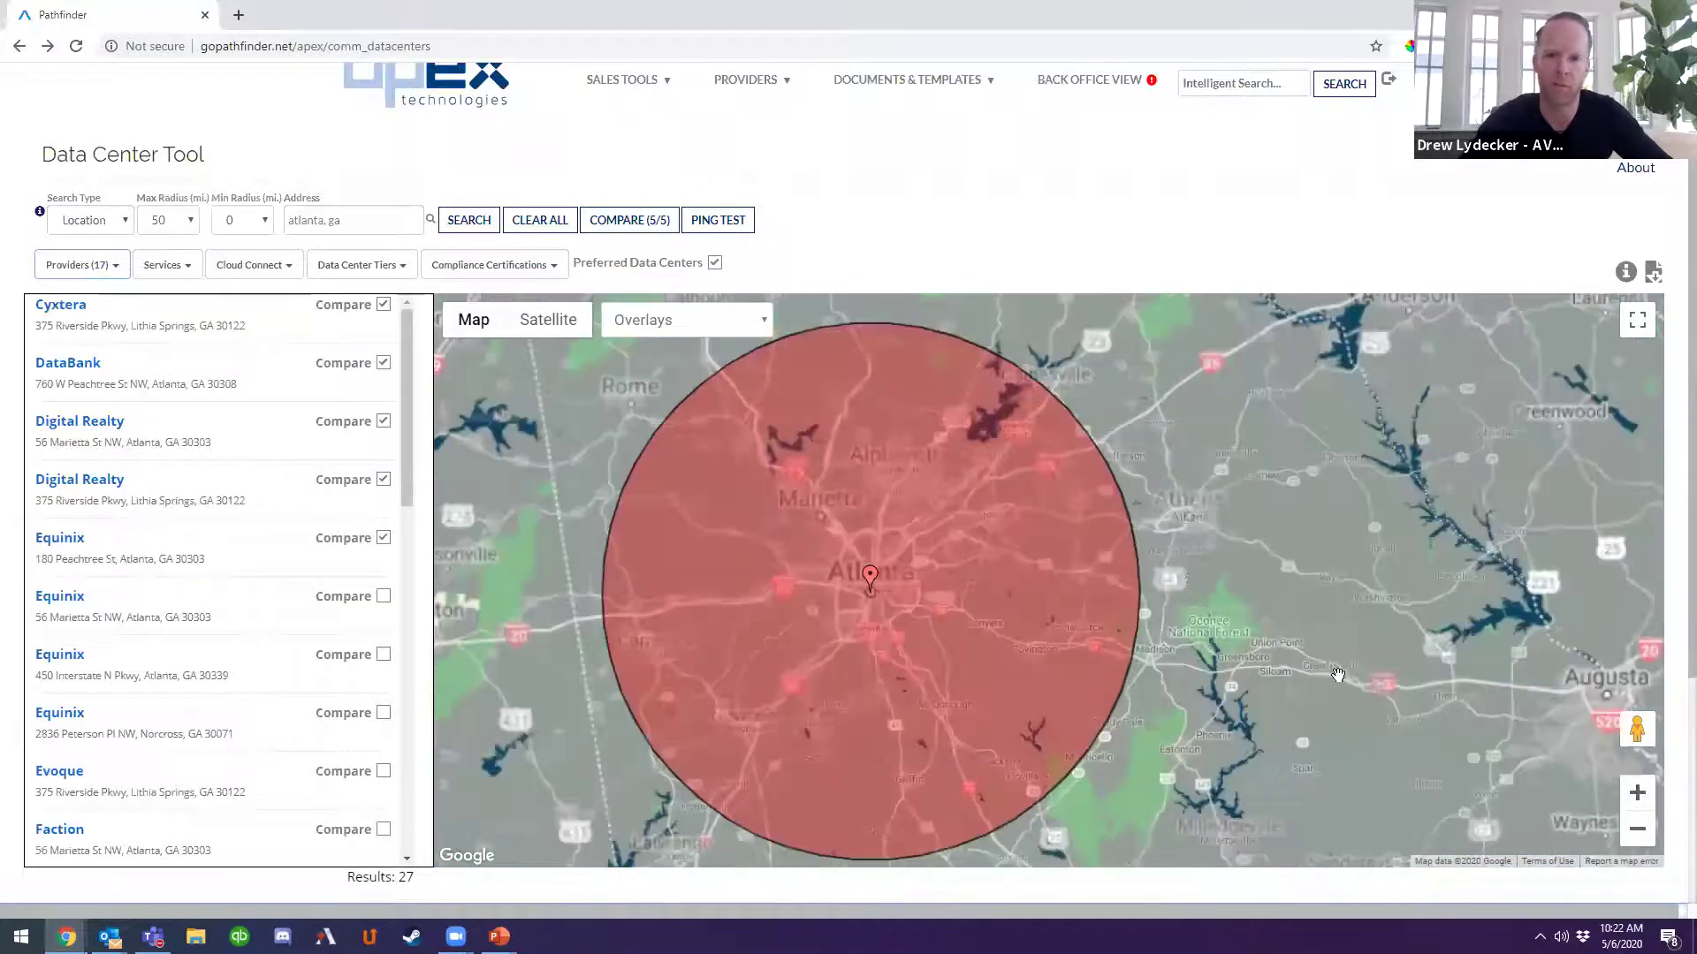
Filter the Atlanta data center results by HIPAA compliance certification and Megaport cloud connect.
{"action": "left_click", "coordinate": [531, 277]}
{"action": "left_click", "coordinate": [492, 389]}
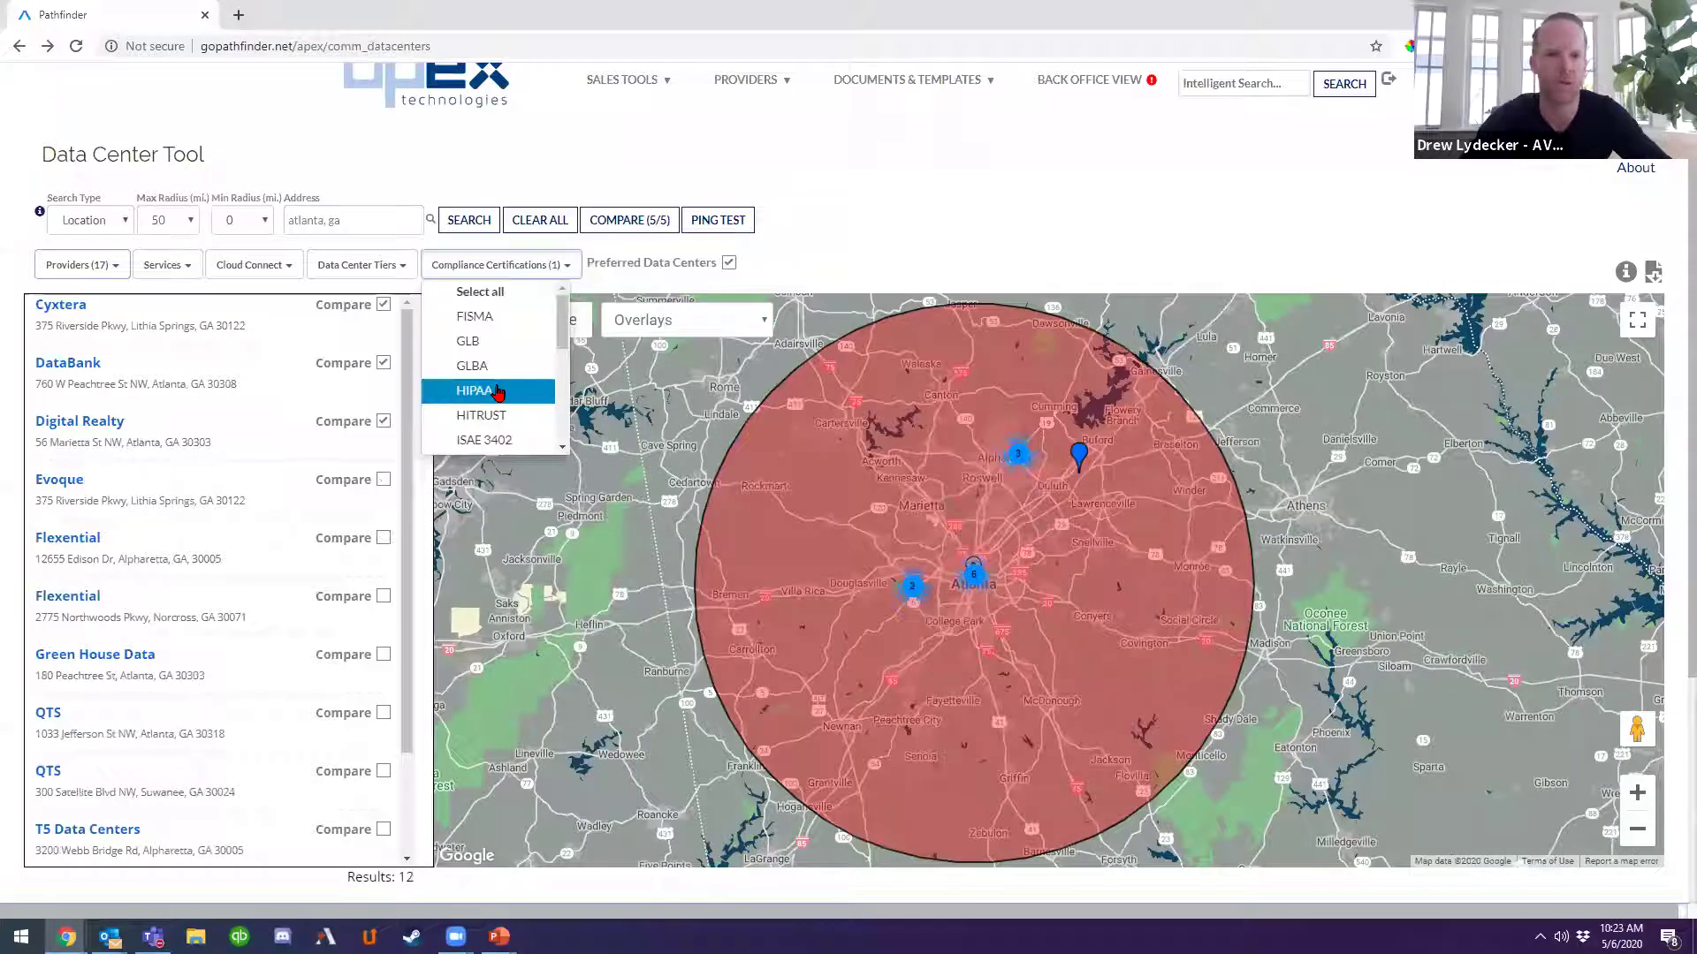
{"action": "left_click", "coordinate": [266, 265]}
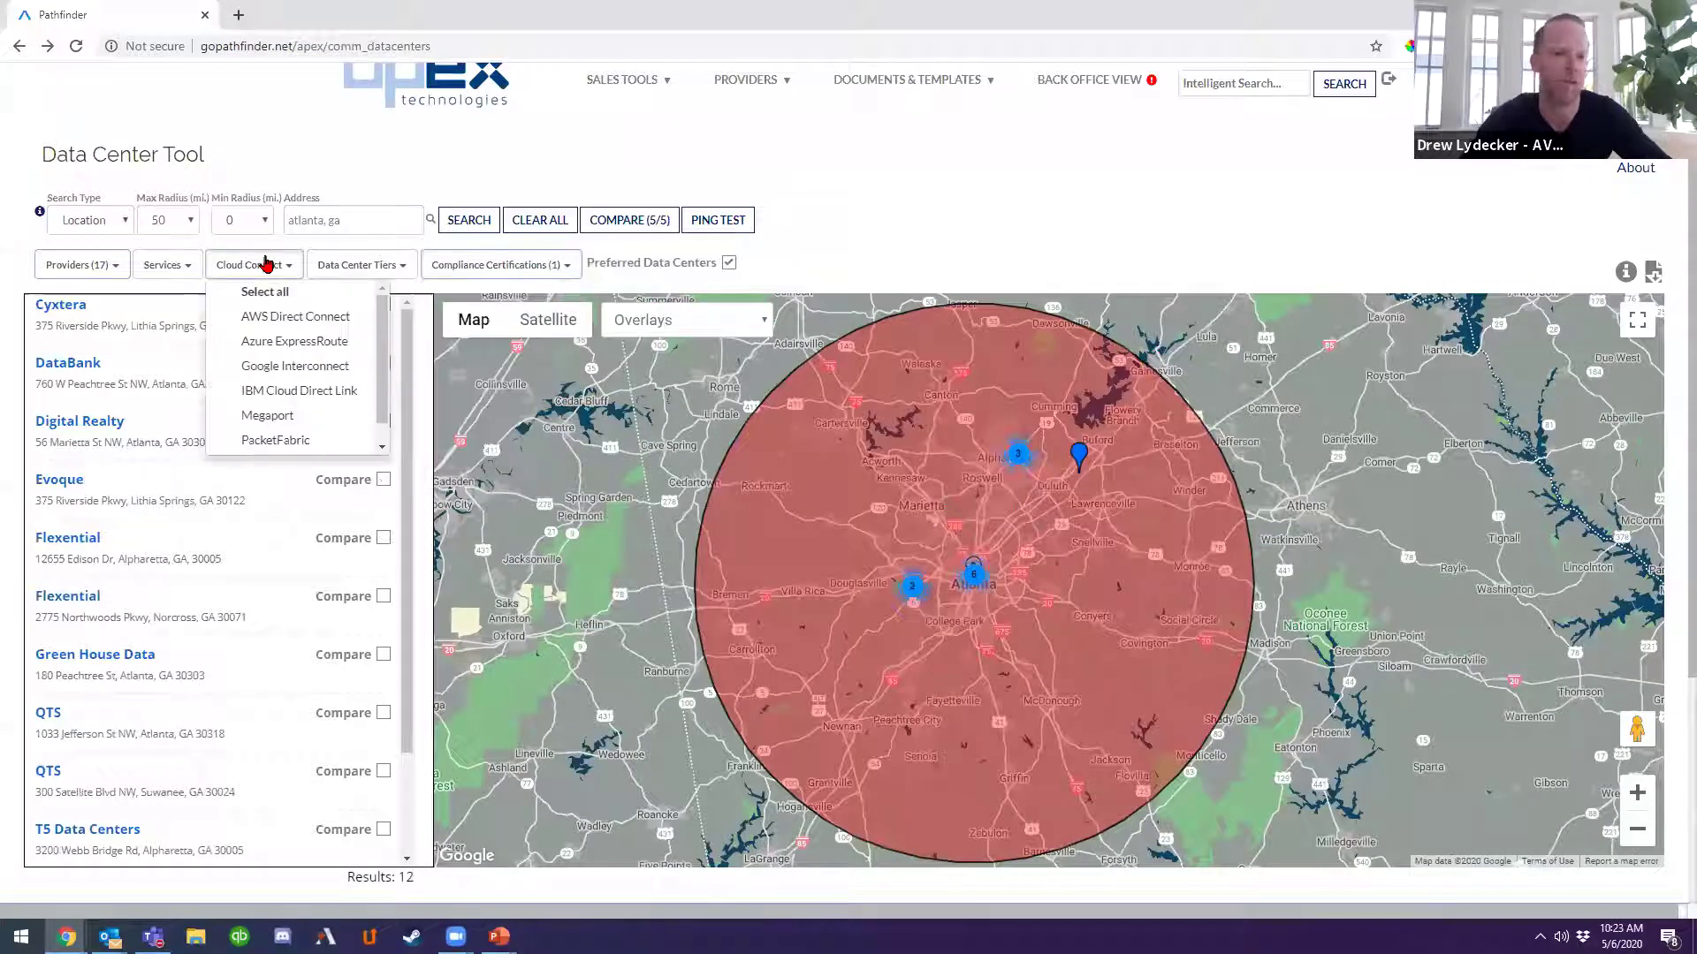
{"action": "left_click", "coordinate": [284, 415]}
Open the details of the QTS data center on Jefferson St NW and bring them fully into view on the map.
{"action": "double_click", "coordinate": [1636, 792]}
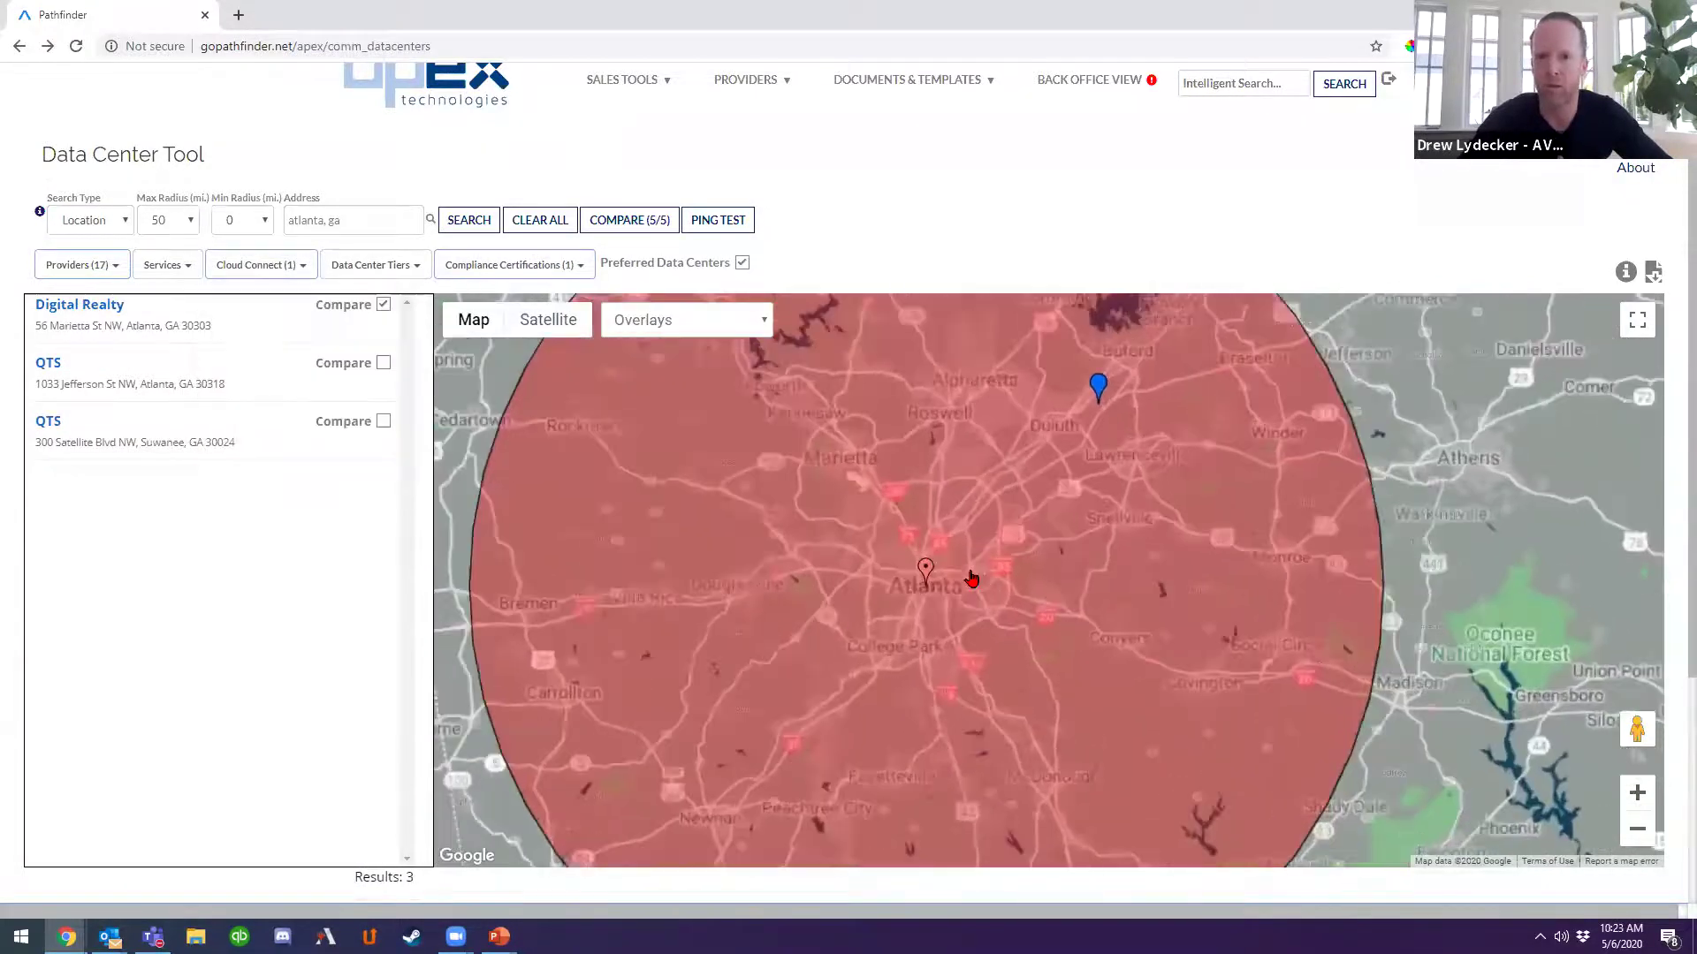
{"action": "left_click_drag", "start_coordinate": [853, 505], "coordinate": [1105, 621]}
{"action": "left_click", "coordinate": [201, 367]}
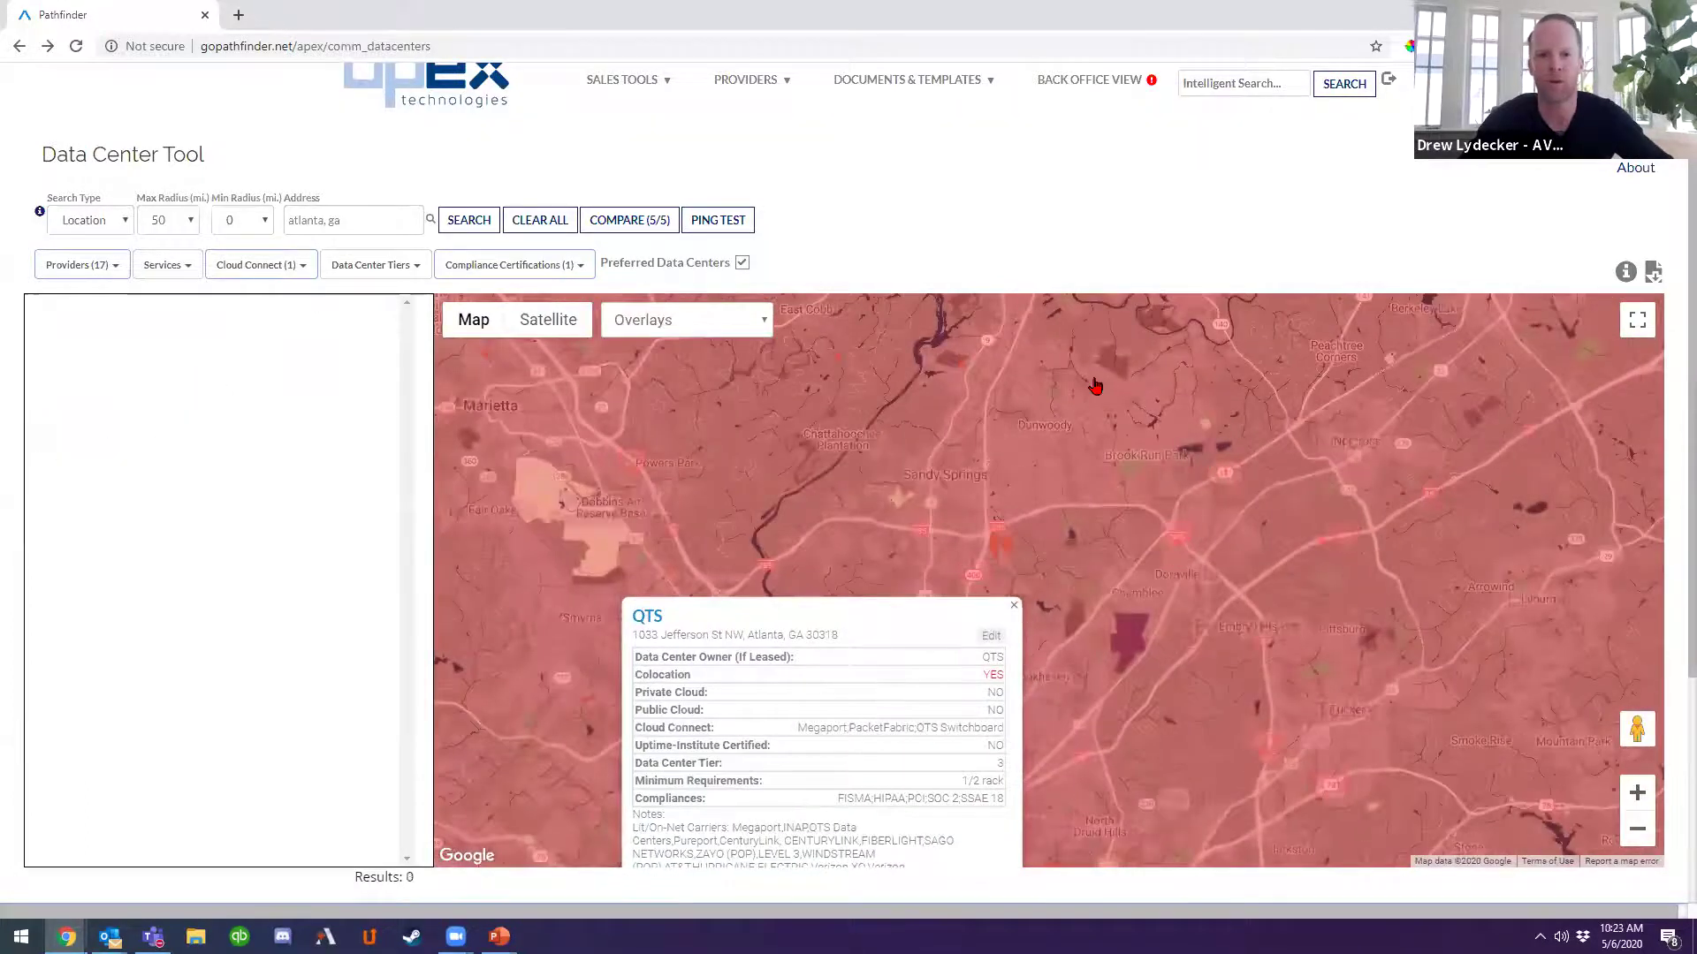
{"action": "left_click_drag", "start_coordinate": [1246, 754], "coordinate": [1287, 538]}
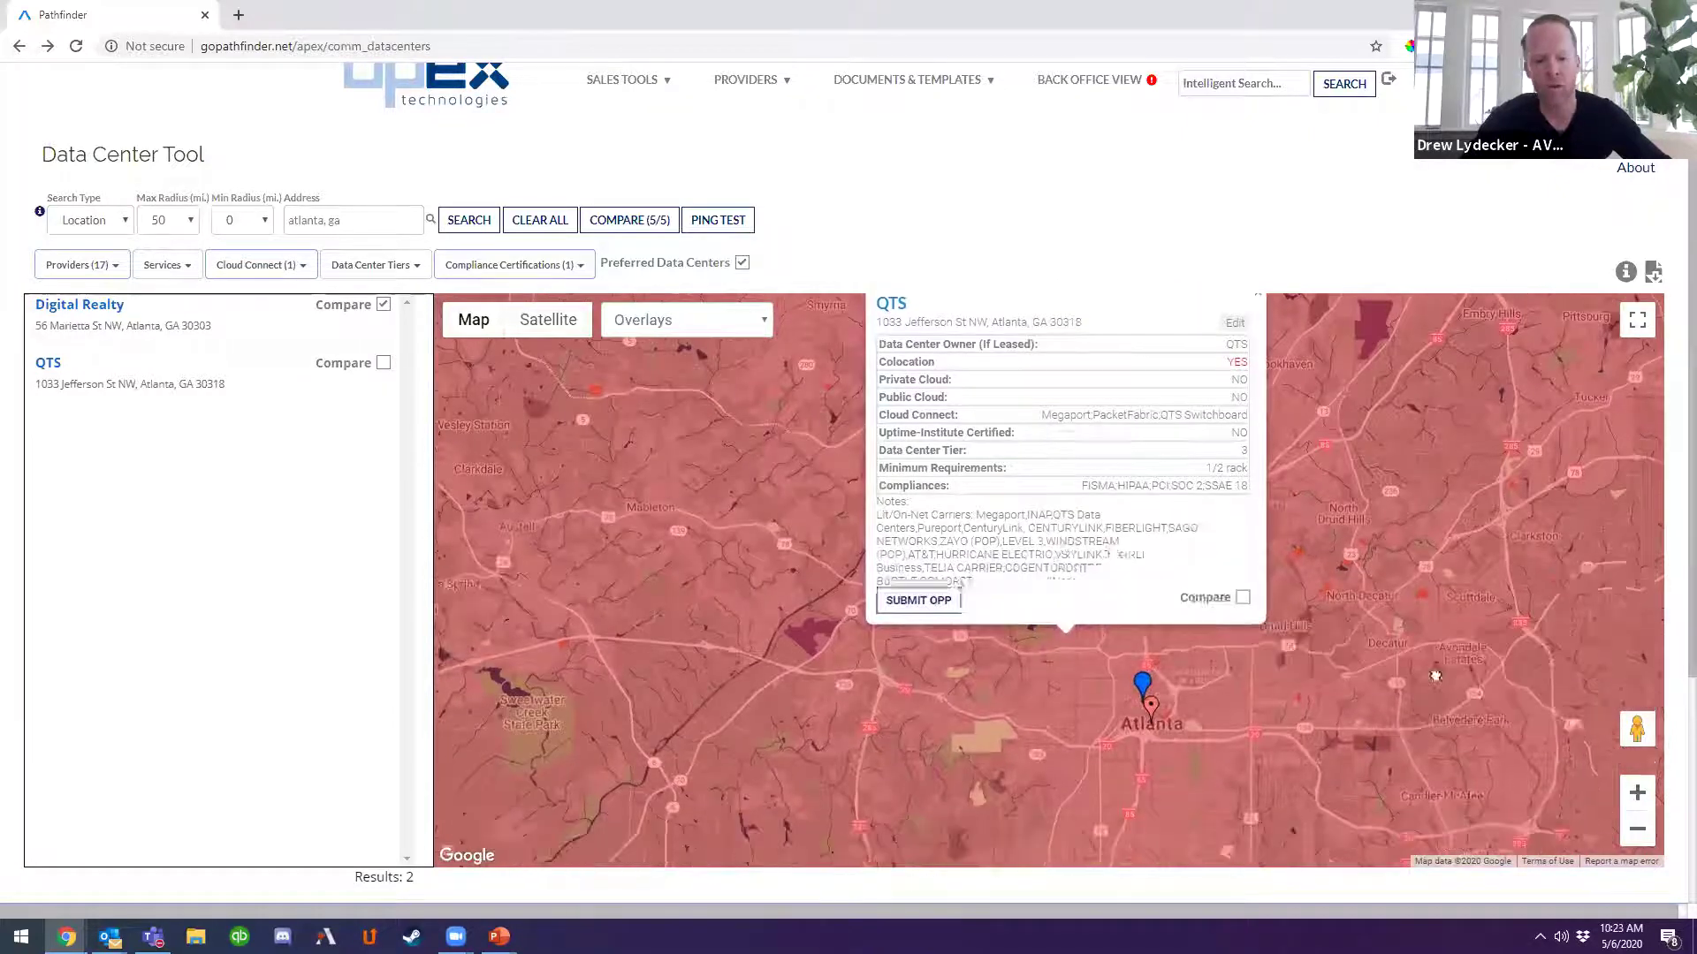
Enter Street View in front of the QTS data center on Jefferson St NW.
{"action": "left_click", "coordinate": [1638, 799]}
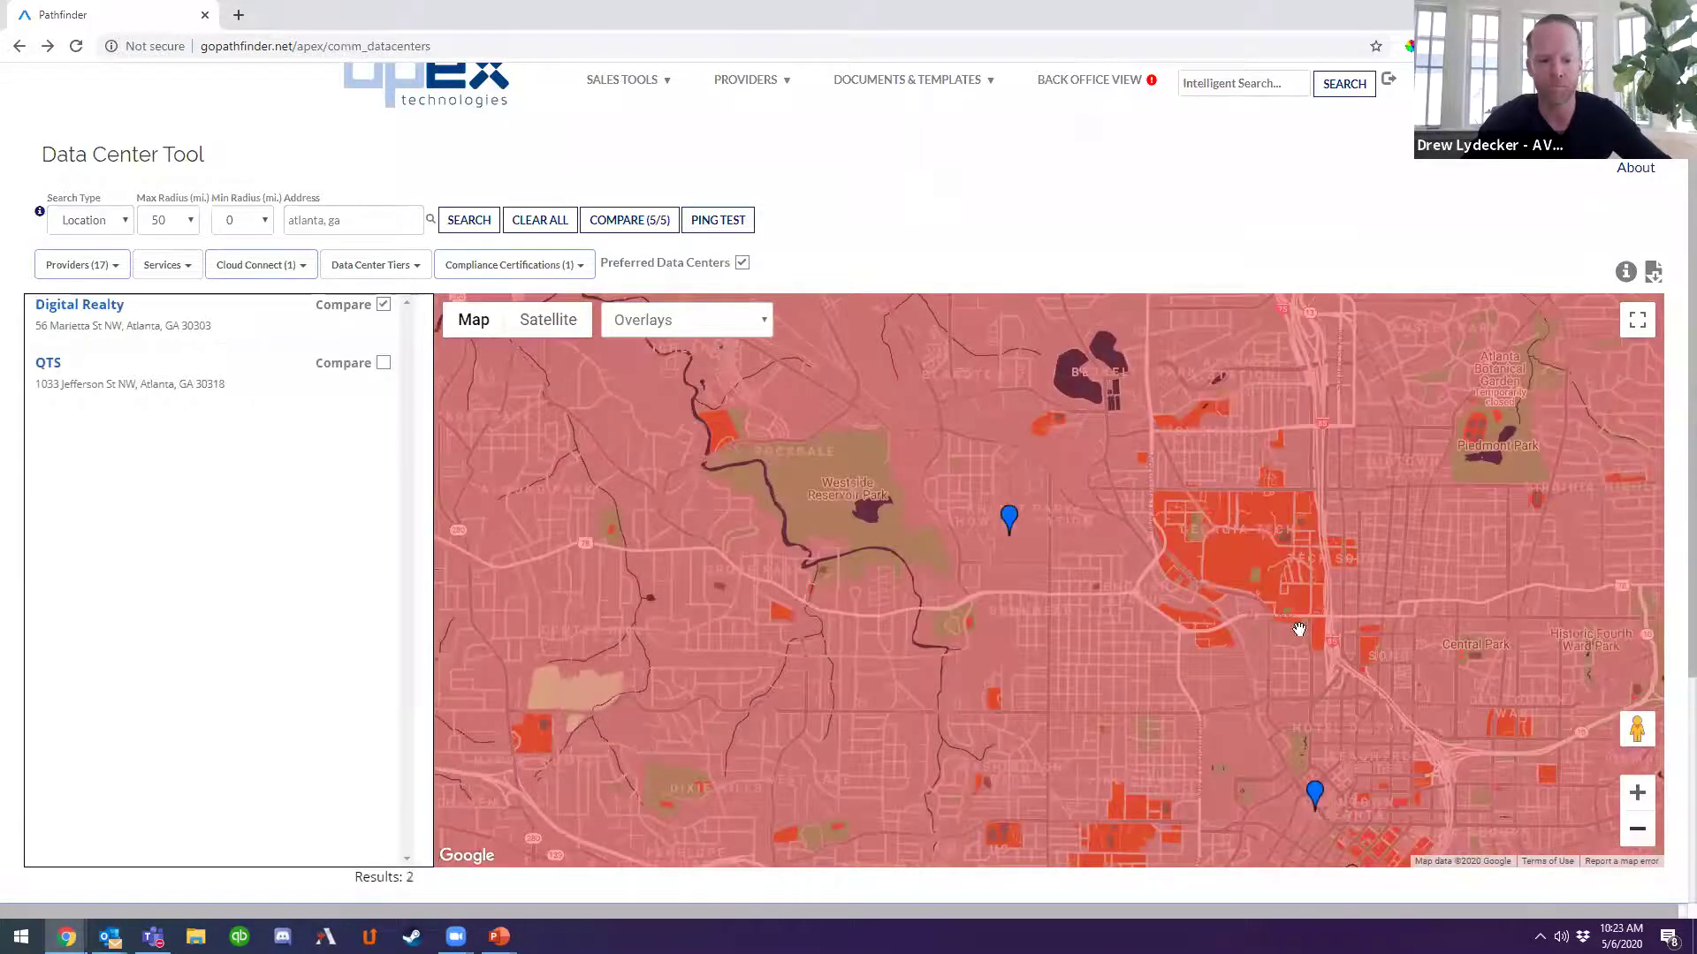
{"action": "scroll", "coordinate": [1040, 548], "scroll_direction": "up", "scroll_amount": 1}
{"action": "left_click_drag", "start_coordinate": [1100, 539], "coordinate": [1206, 578]}
{"action": "left_click_drag", "start_coordinate": [1072, 570], "coordinate": [978, 661]}
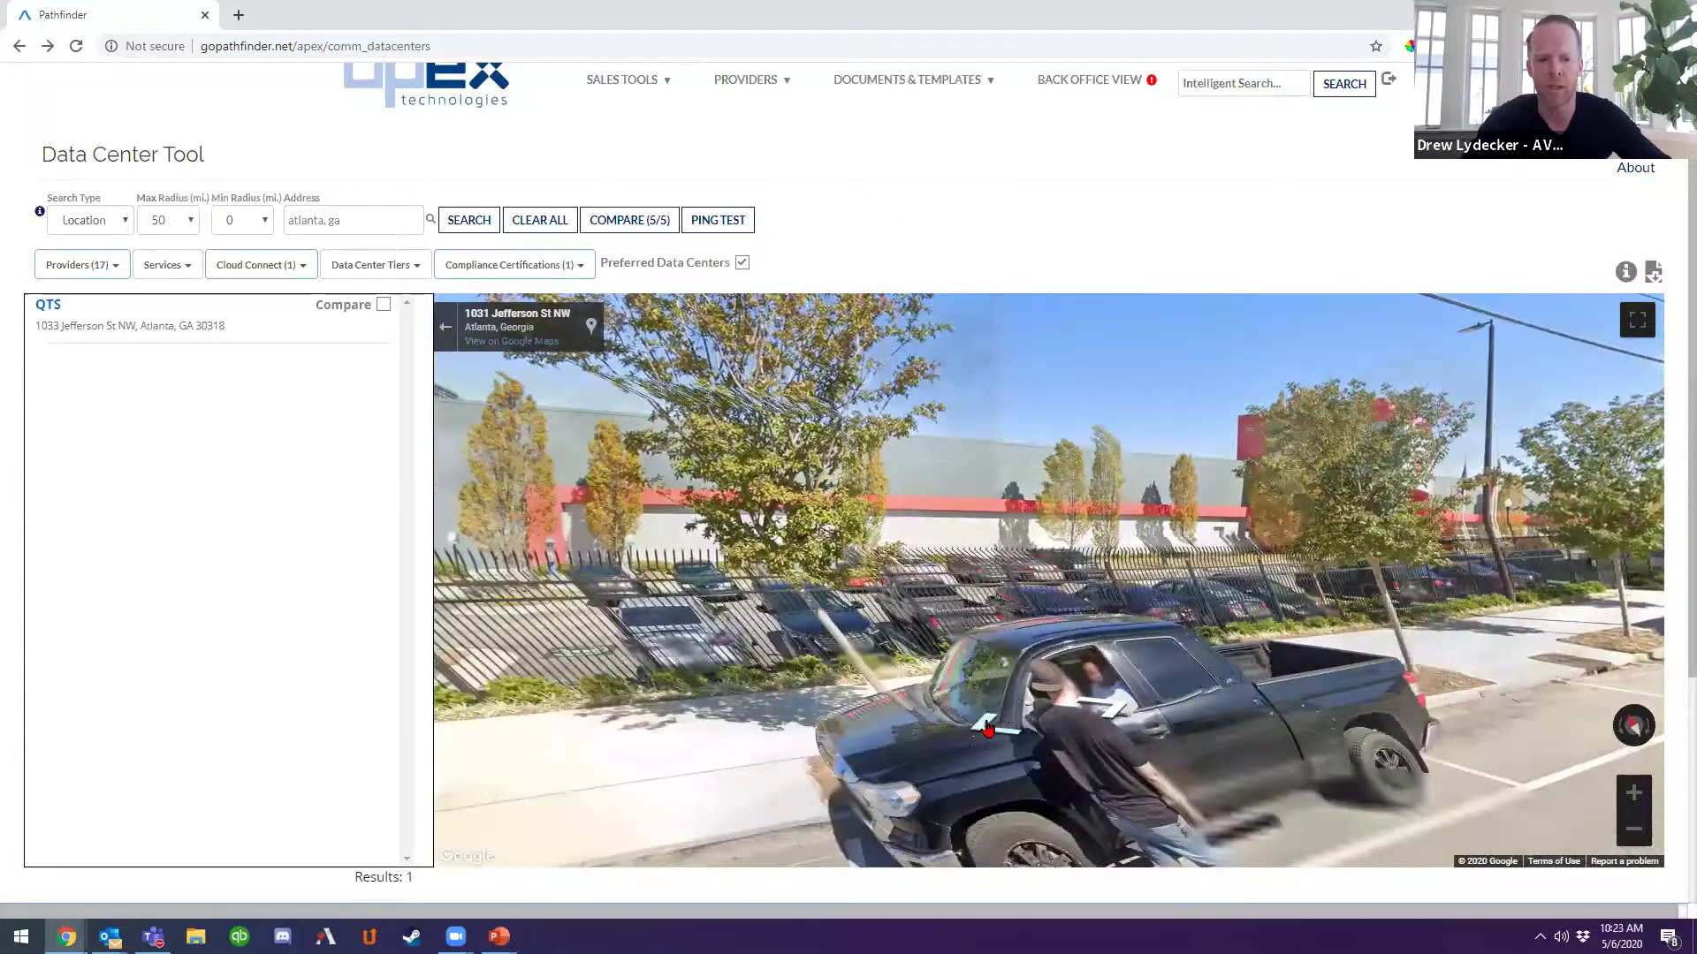
Move along Jefferson St NW in Street View and examine the QTS building, its fenced parking area and gated entrance.
{"action": "left_click", "coordinate": [988, 729]}
{"action": "left_click", "coordinate": [988, 729]}
{"action": "left_click", "coordinate": [988, 729]}
{"action": "left_click", "coordinate": [988, 729]}
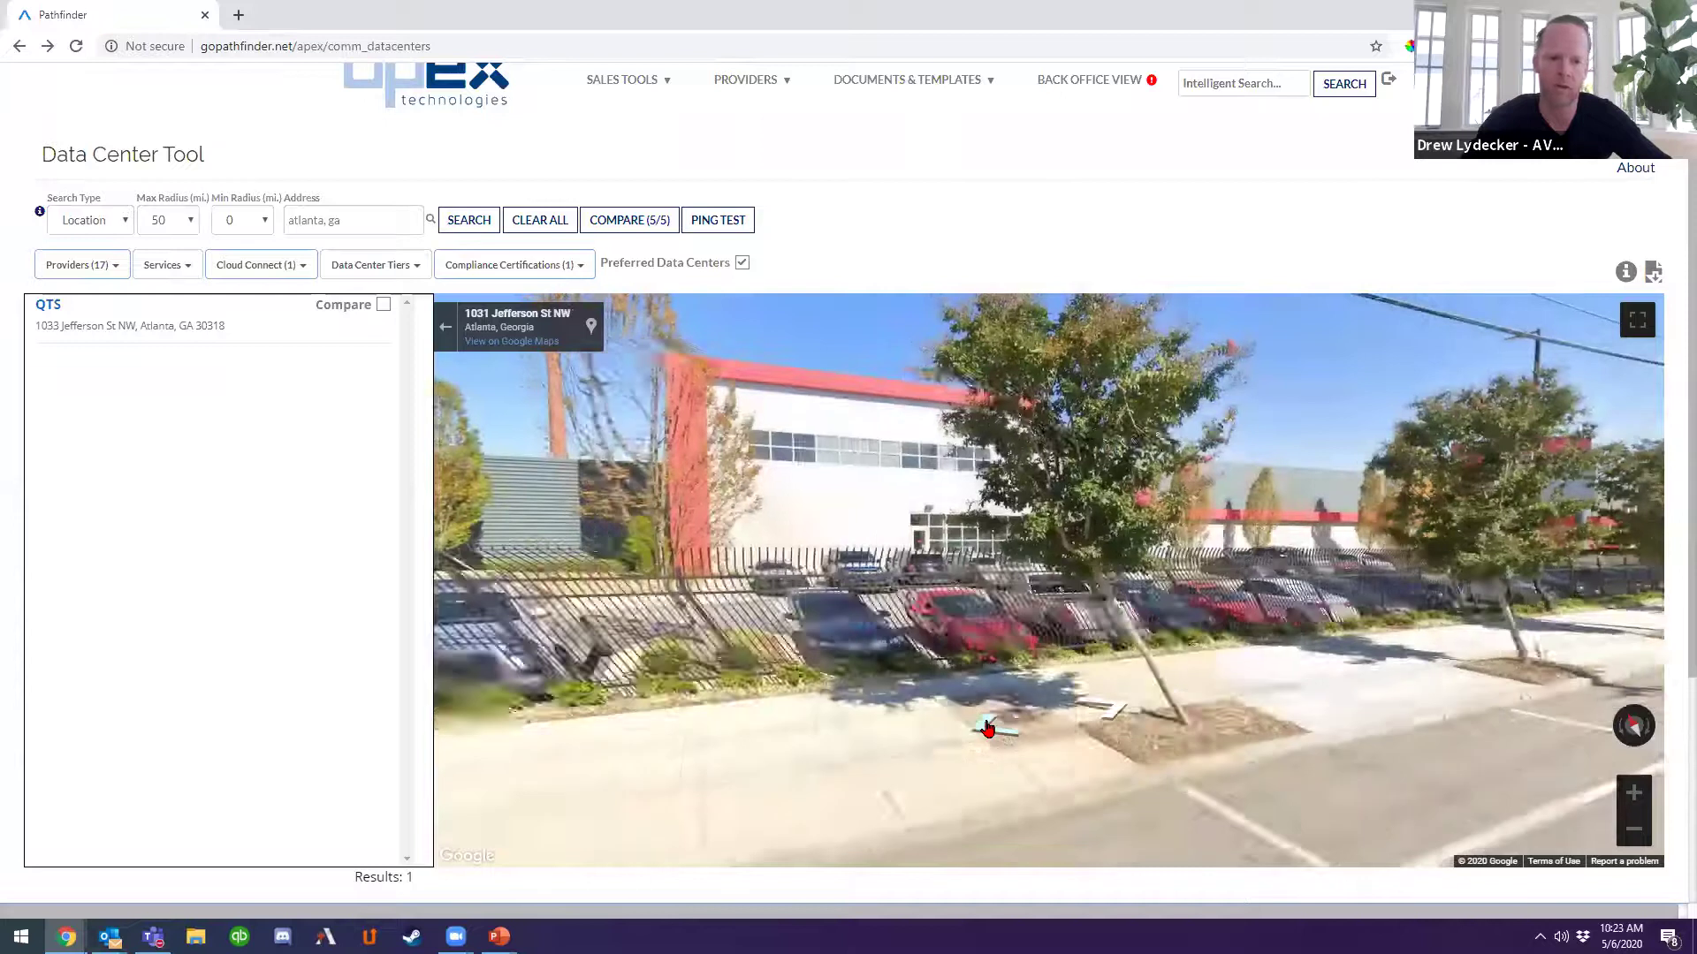
{"action": "left_click", "coordinate": [987, 729]}
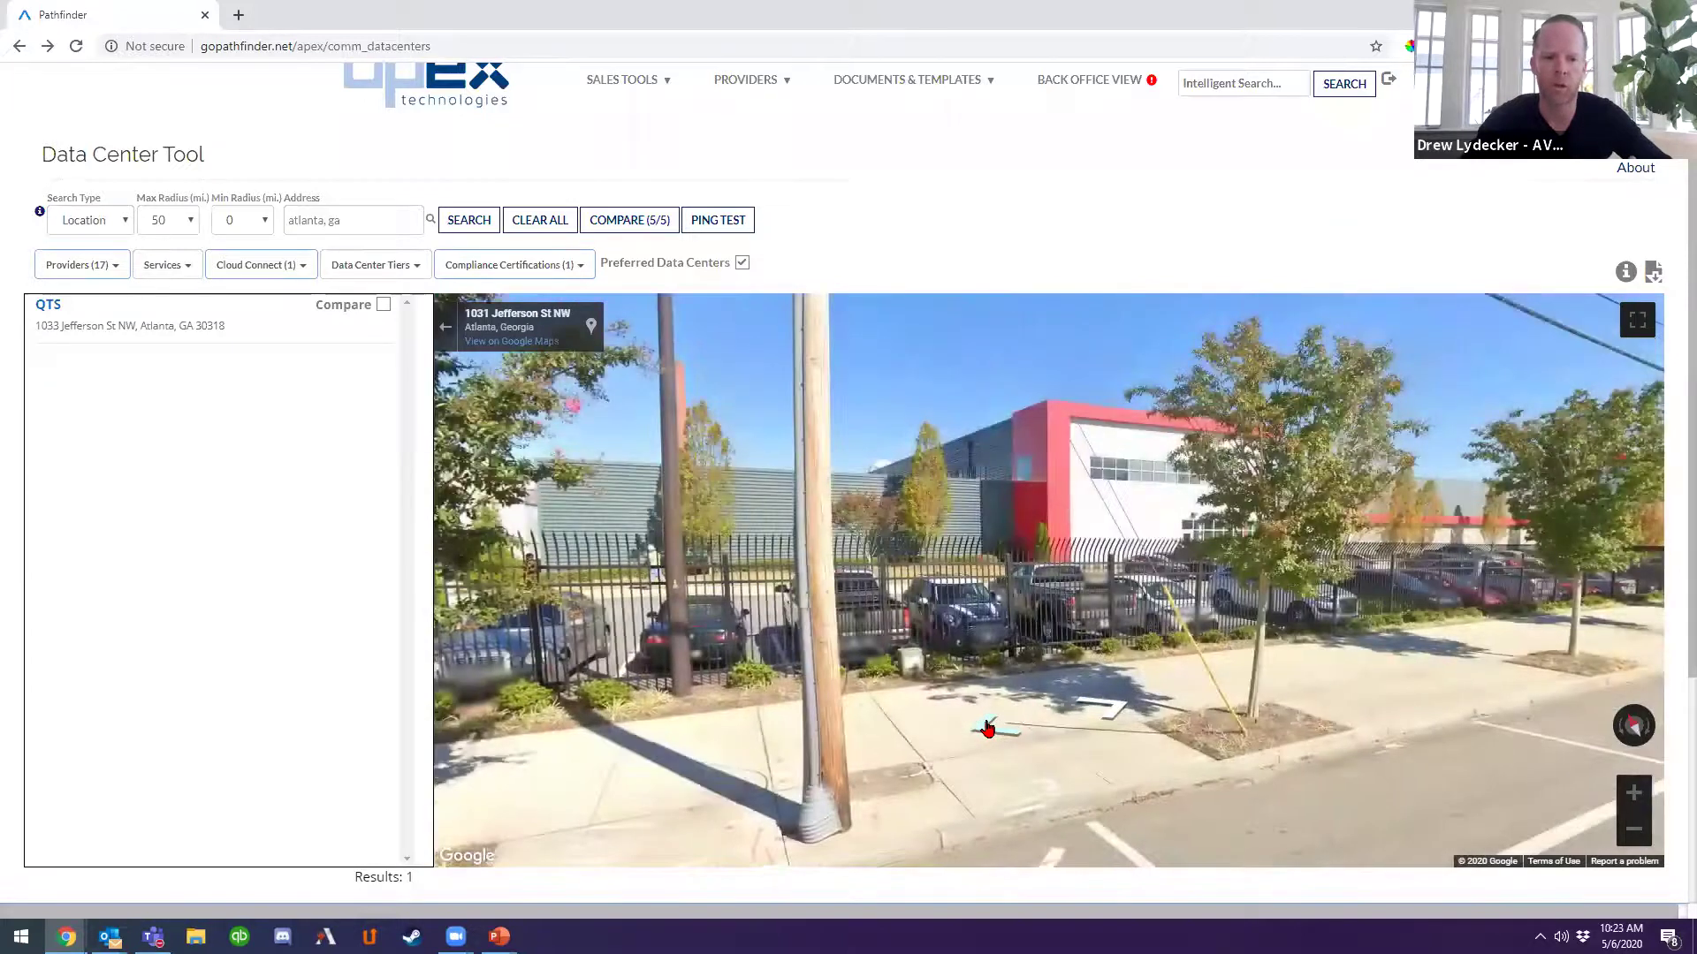
{"action": "left_click", "coordinate": [988, 729]}
{"action": "left_click", "coordinate": [988, 729]}
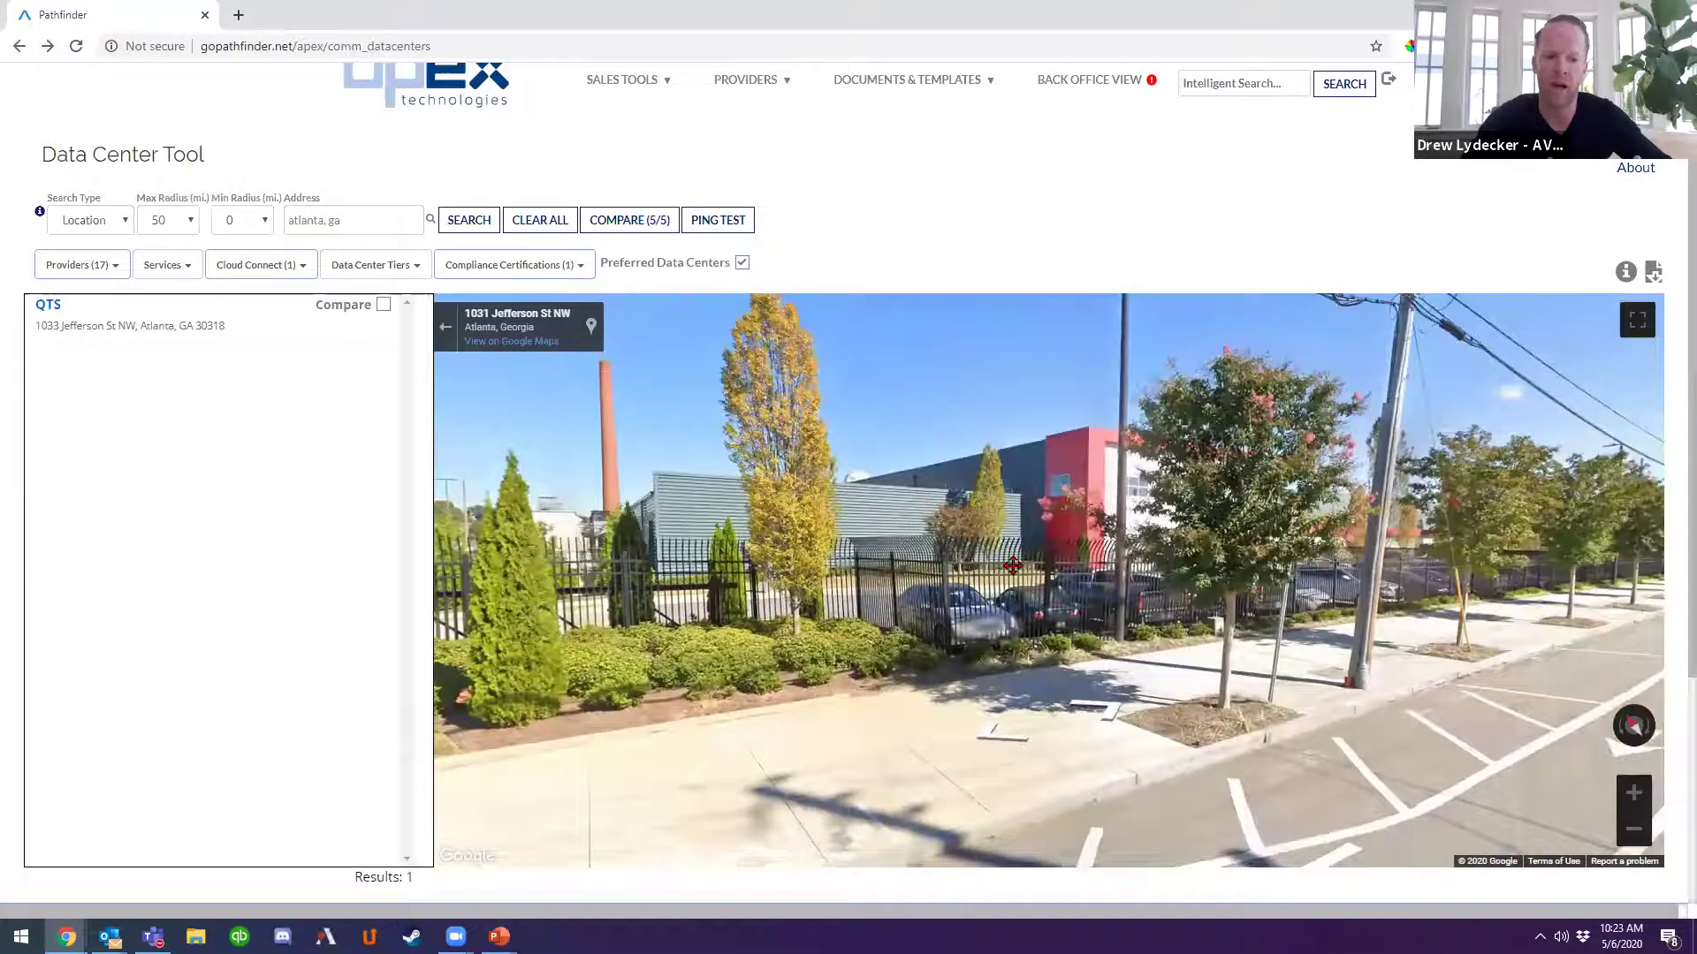
{"action": "left_click", "coordinate": [1017, 722]}
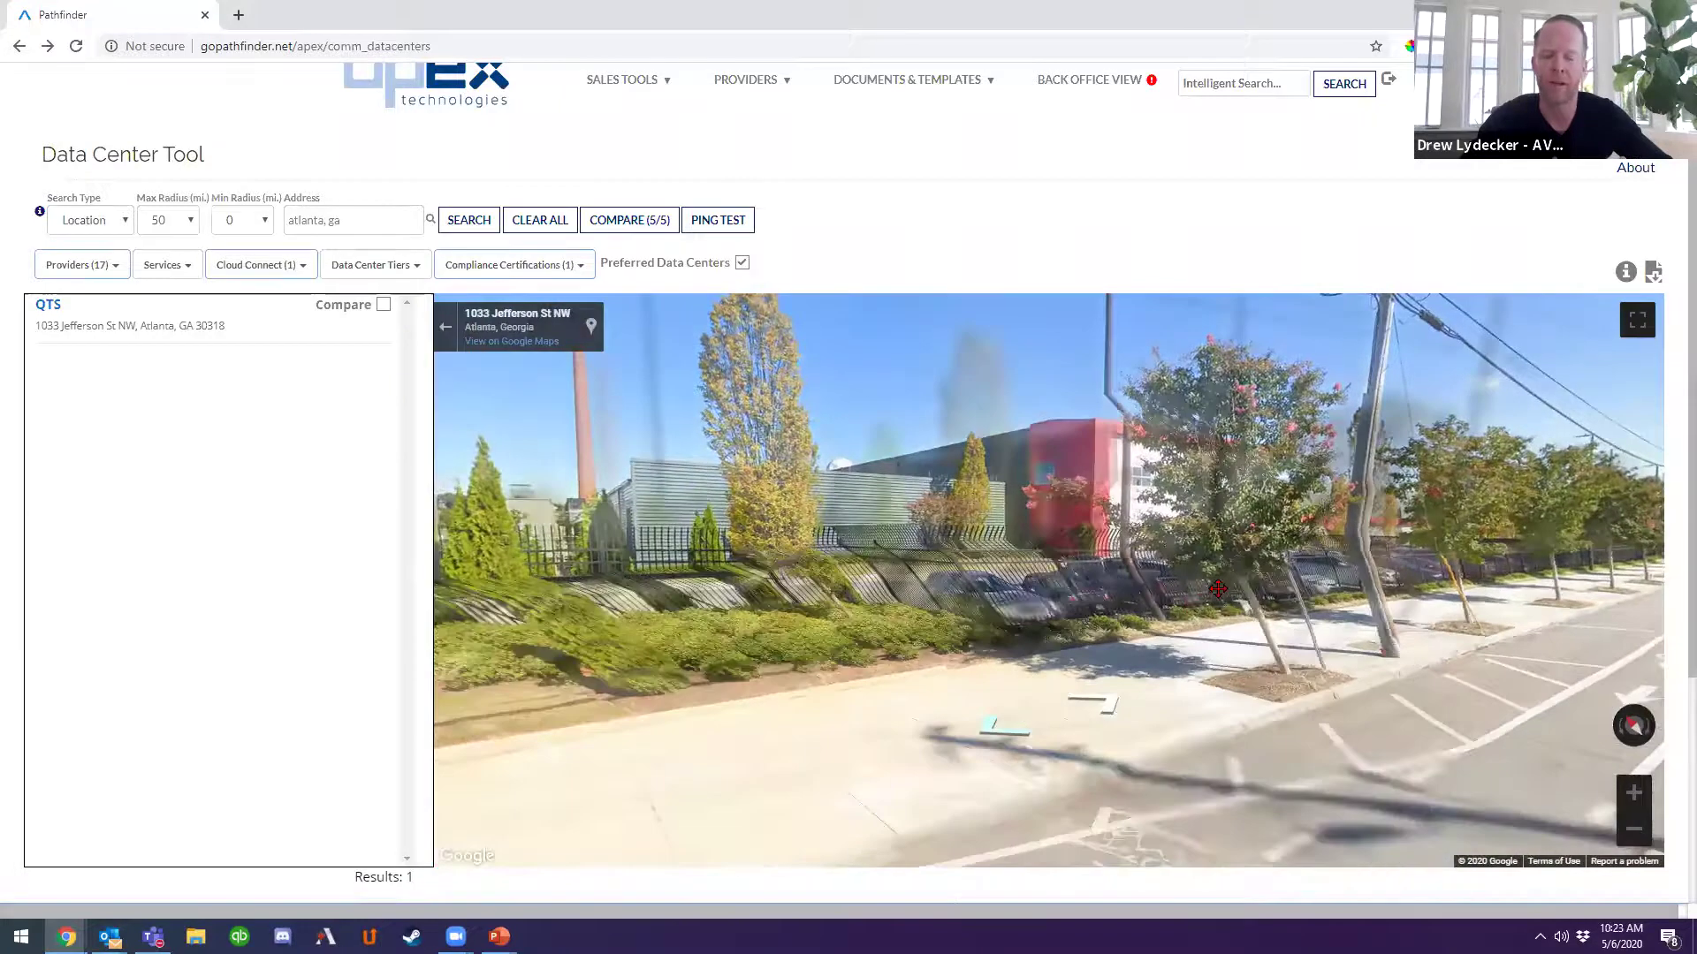
{"action": "left_click_drag", "start_coordinate": [1184, 544], "coordinate": [1147, 597]}
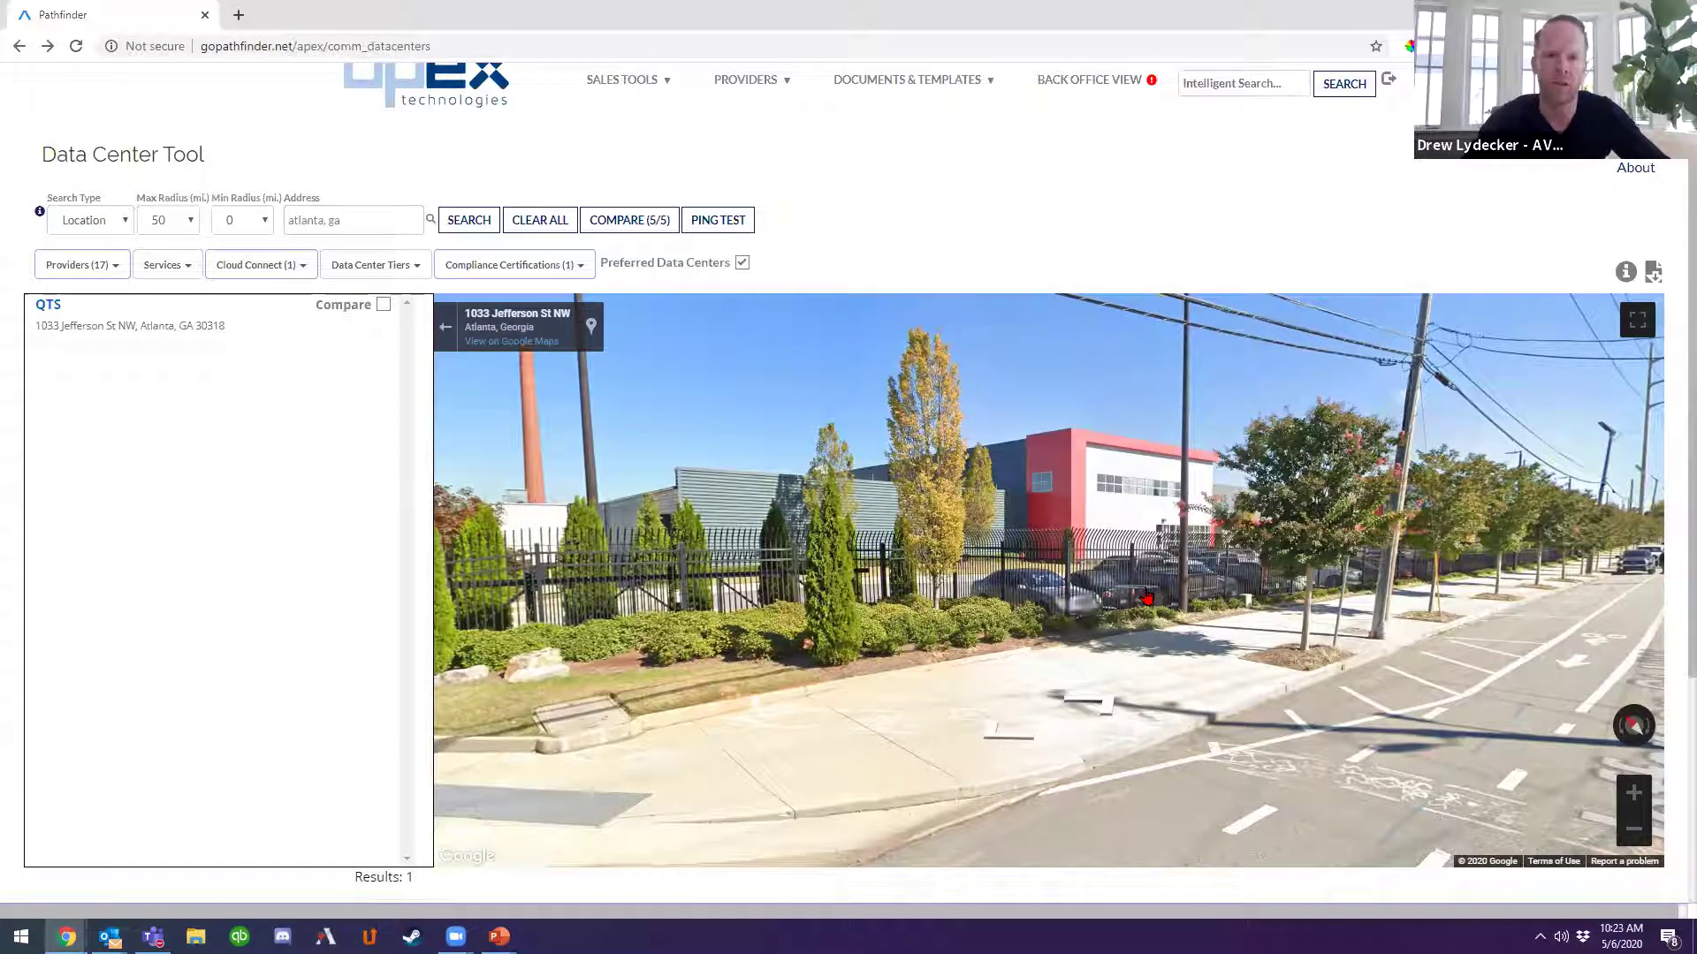
{"action": "left_click_drag", "start_coordinate": [1022, 574], "coordinate": [1258, 567]}
{"action": "left_click", "coordinate": [976, 739]}
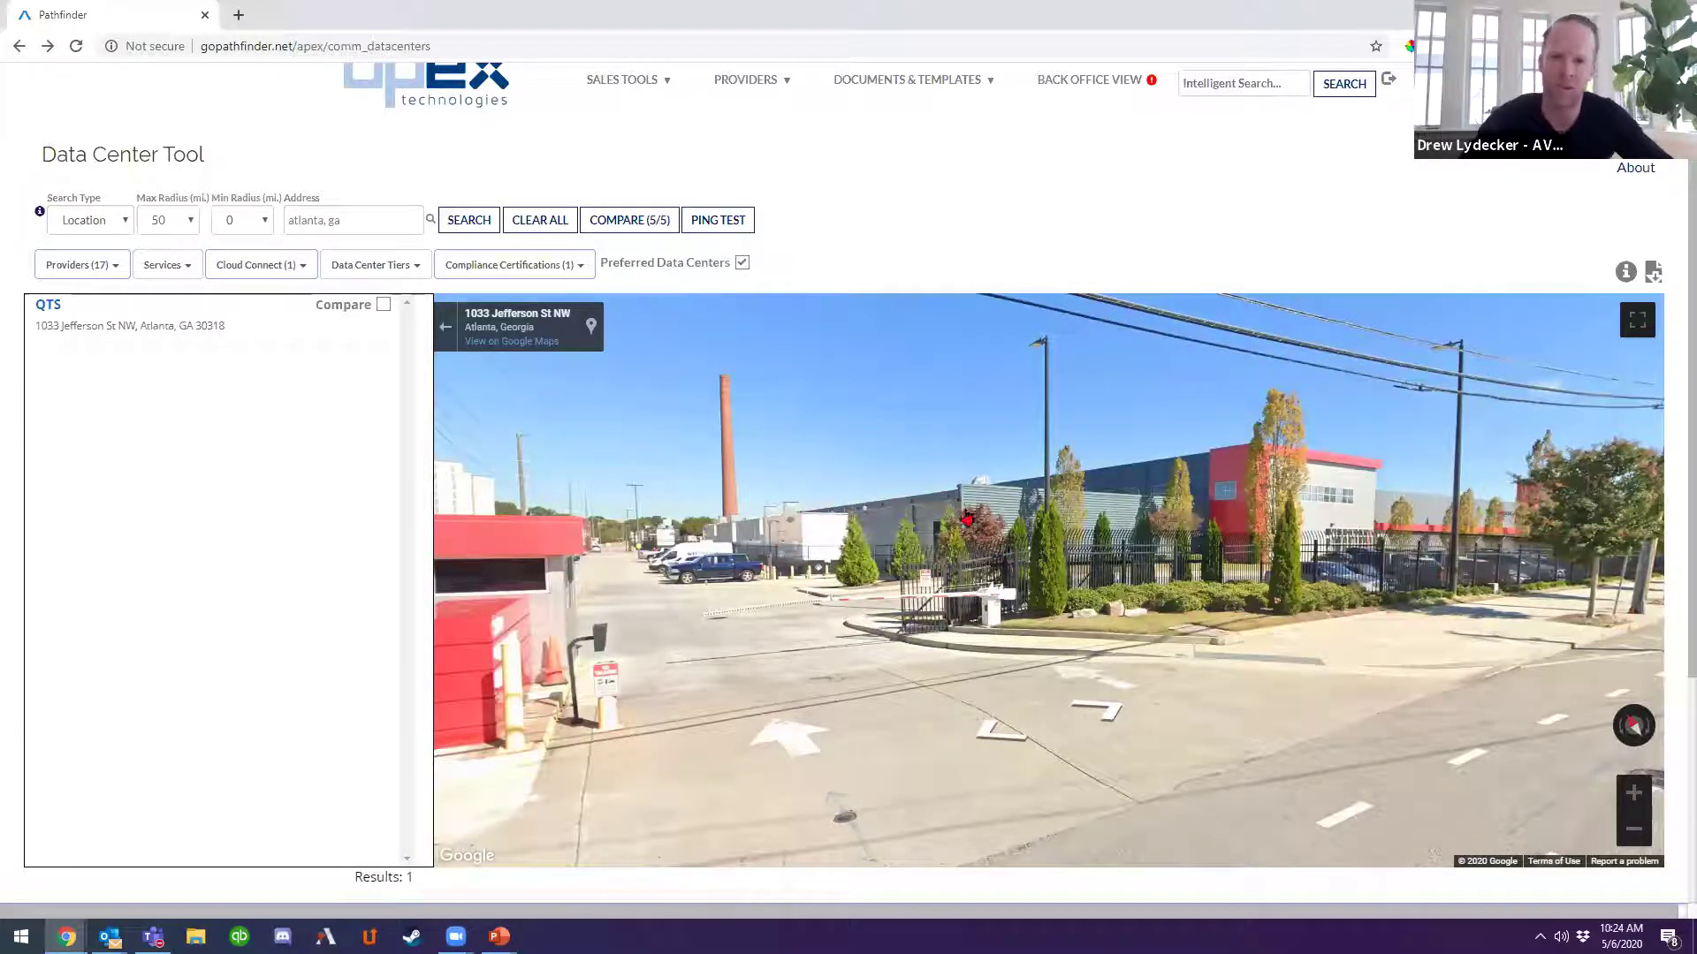
{"action": "left_click", "coordinate": [1050, 526]}
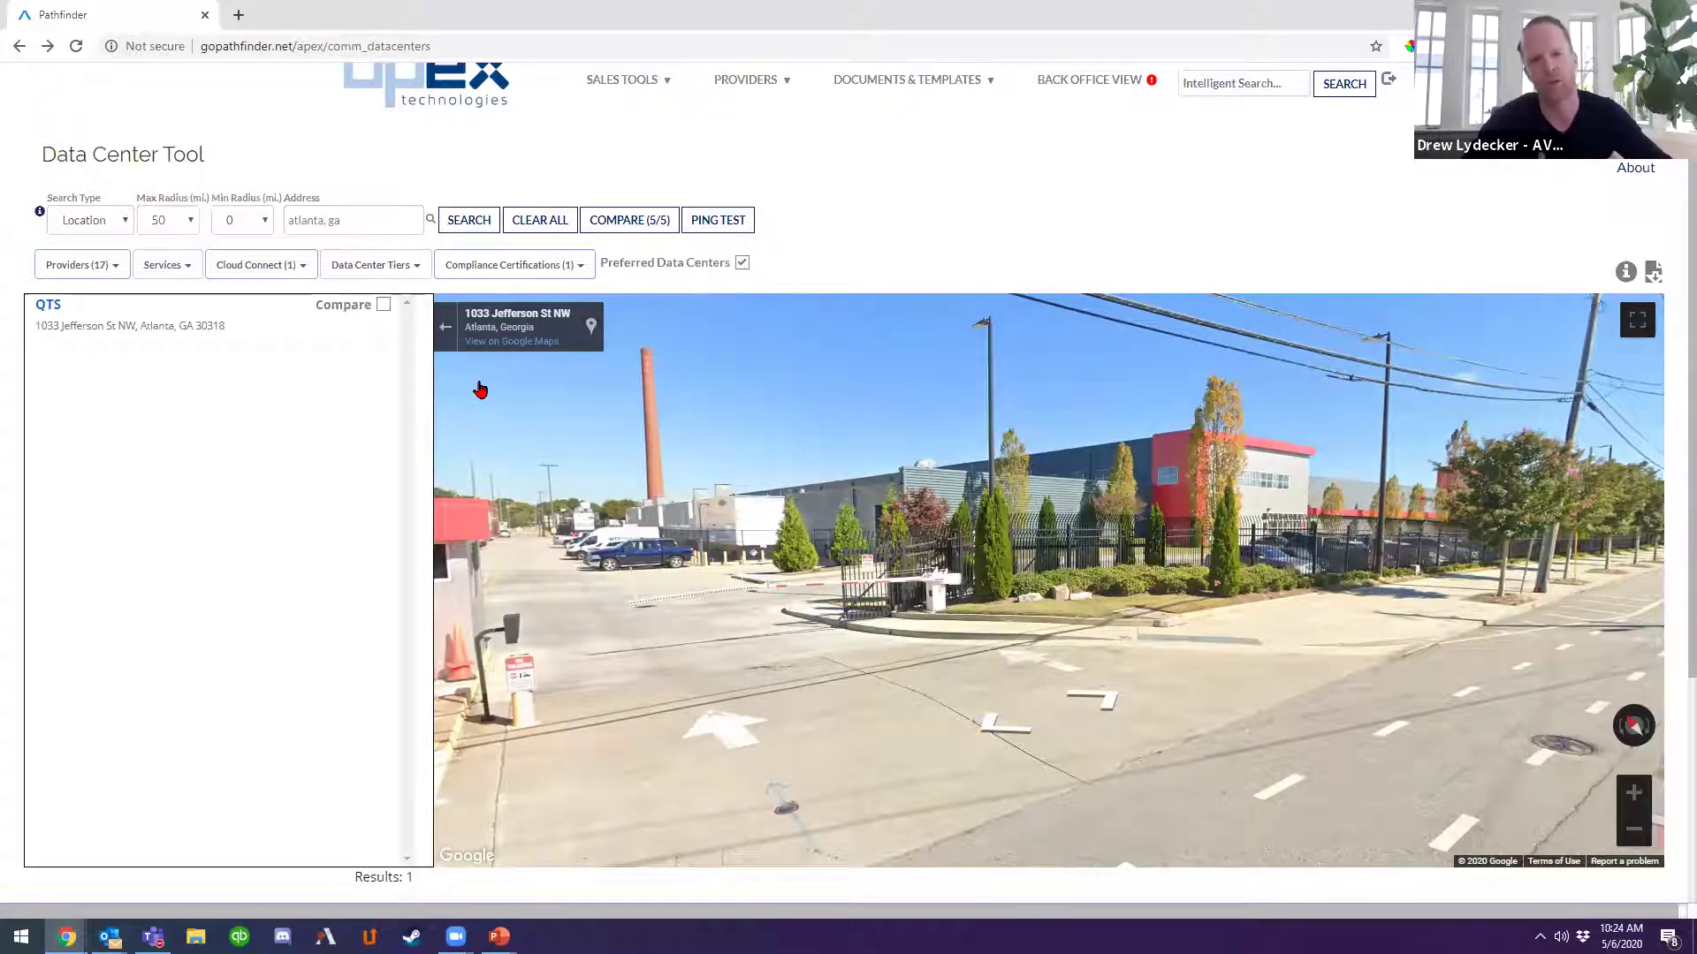
Exit Street View, open the printable report of the filtered results for the whole Atlanta search radius, and close the report.
{"action": "left_click", "coordinate": [446, 328]}
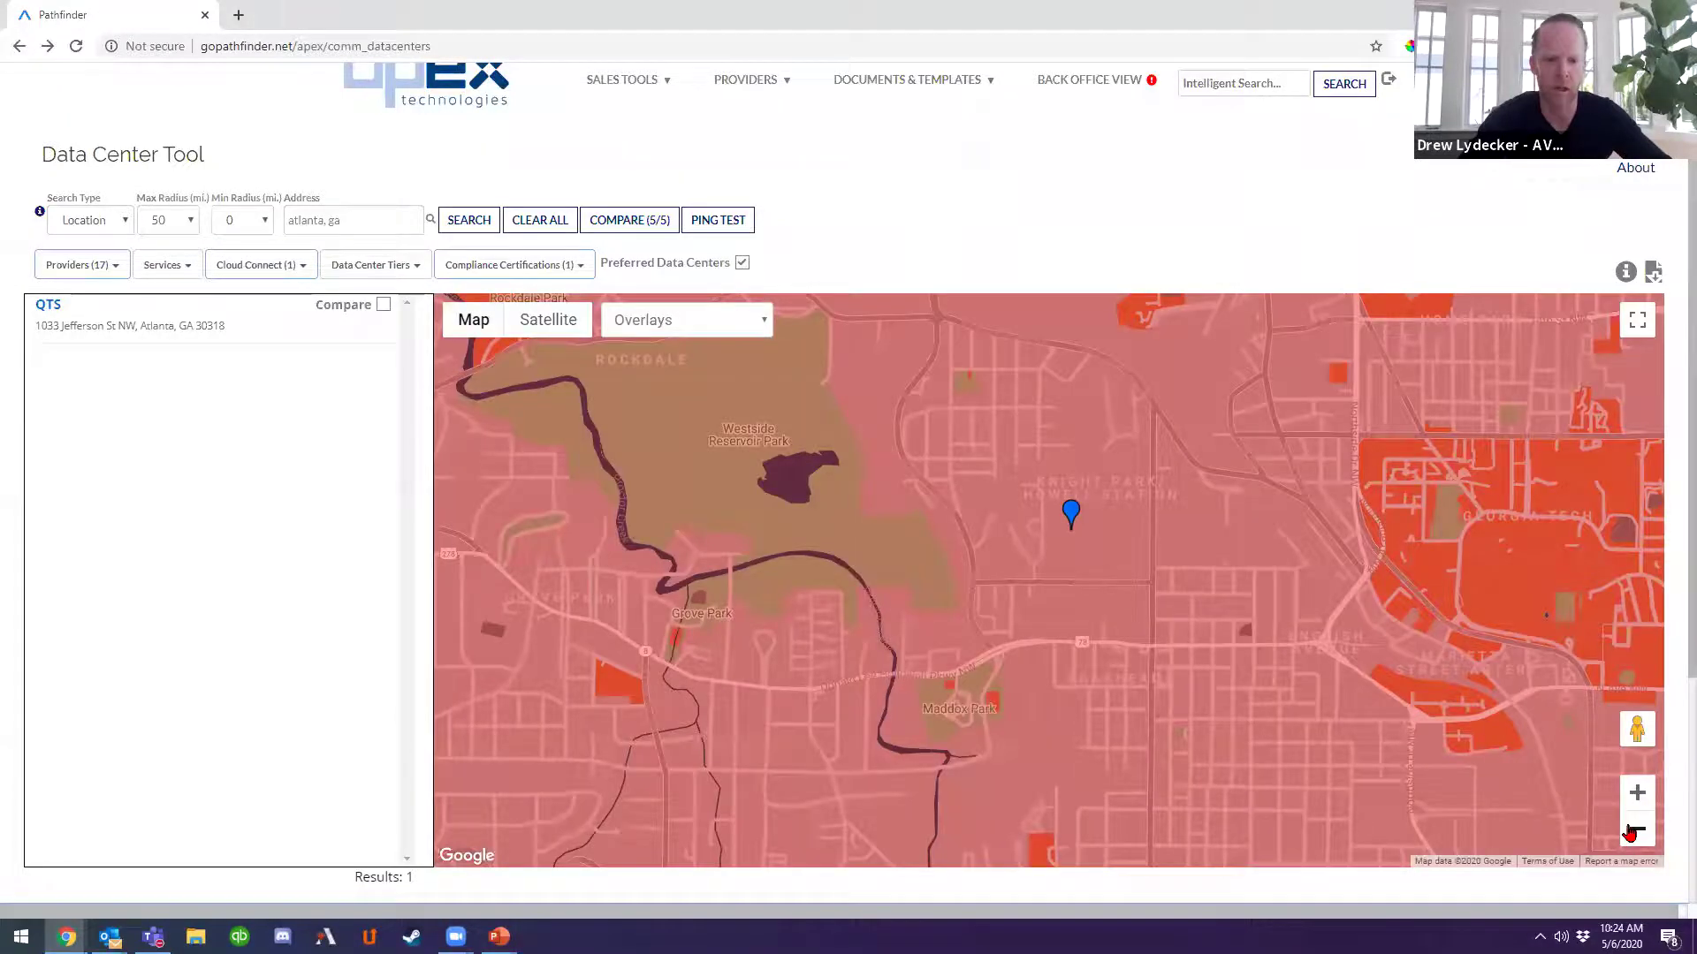
{"action": "left_click", "coordinate": [1633, 830]}
{"action": "left_click", "coordinate": [1633, 830]}
{"action": "left_click", "coordinate": [1633, 830]}
{"action": "left_click", "coordinate": [1634, 830]}
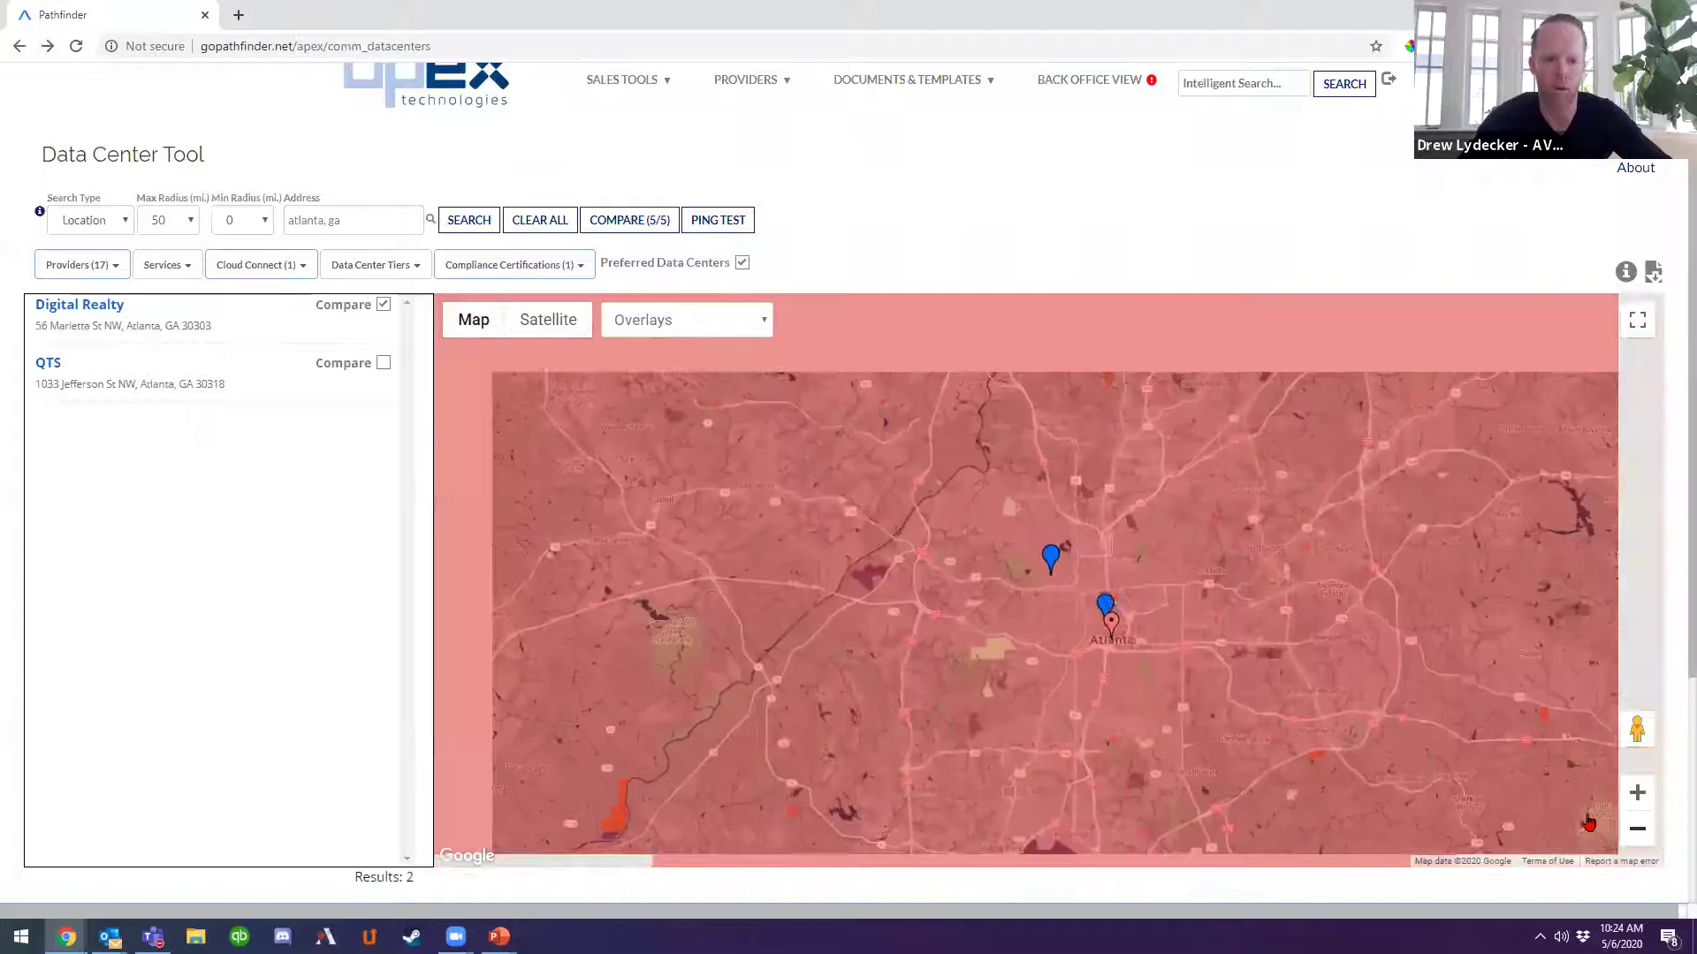
{"action": "left_click", "coordinate": [1637, 830]}
{"action": "left_click", "coordinate": [1637, 831]}
{"action": "left_click", "coordinate": [1636, 831]}
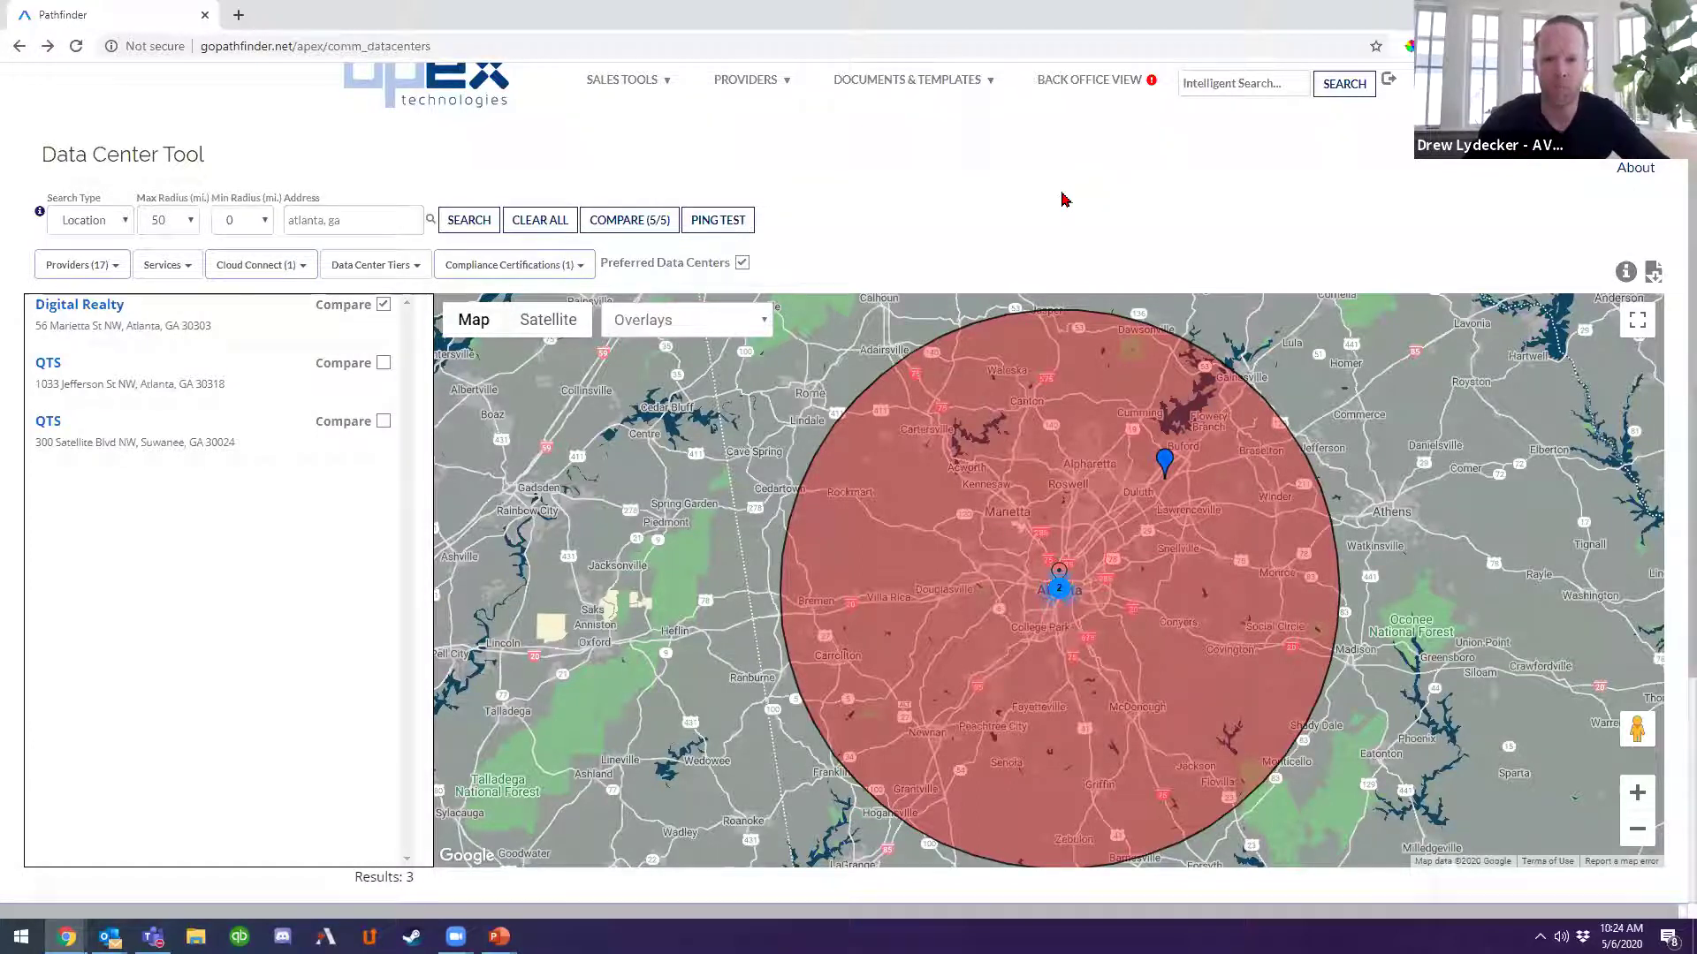
{"action": "left_click", "coordinate": [1652, 274]}
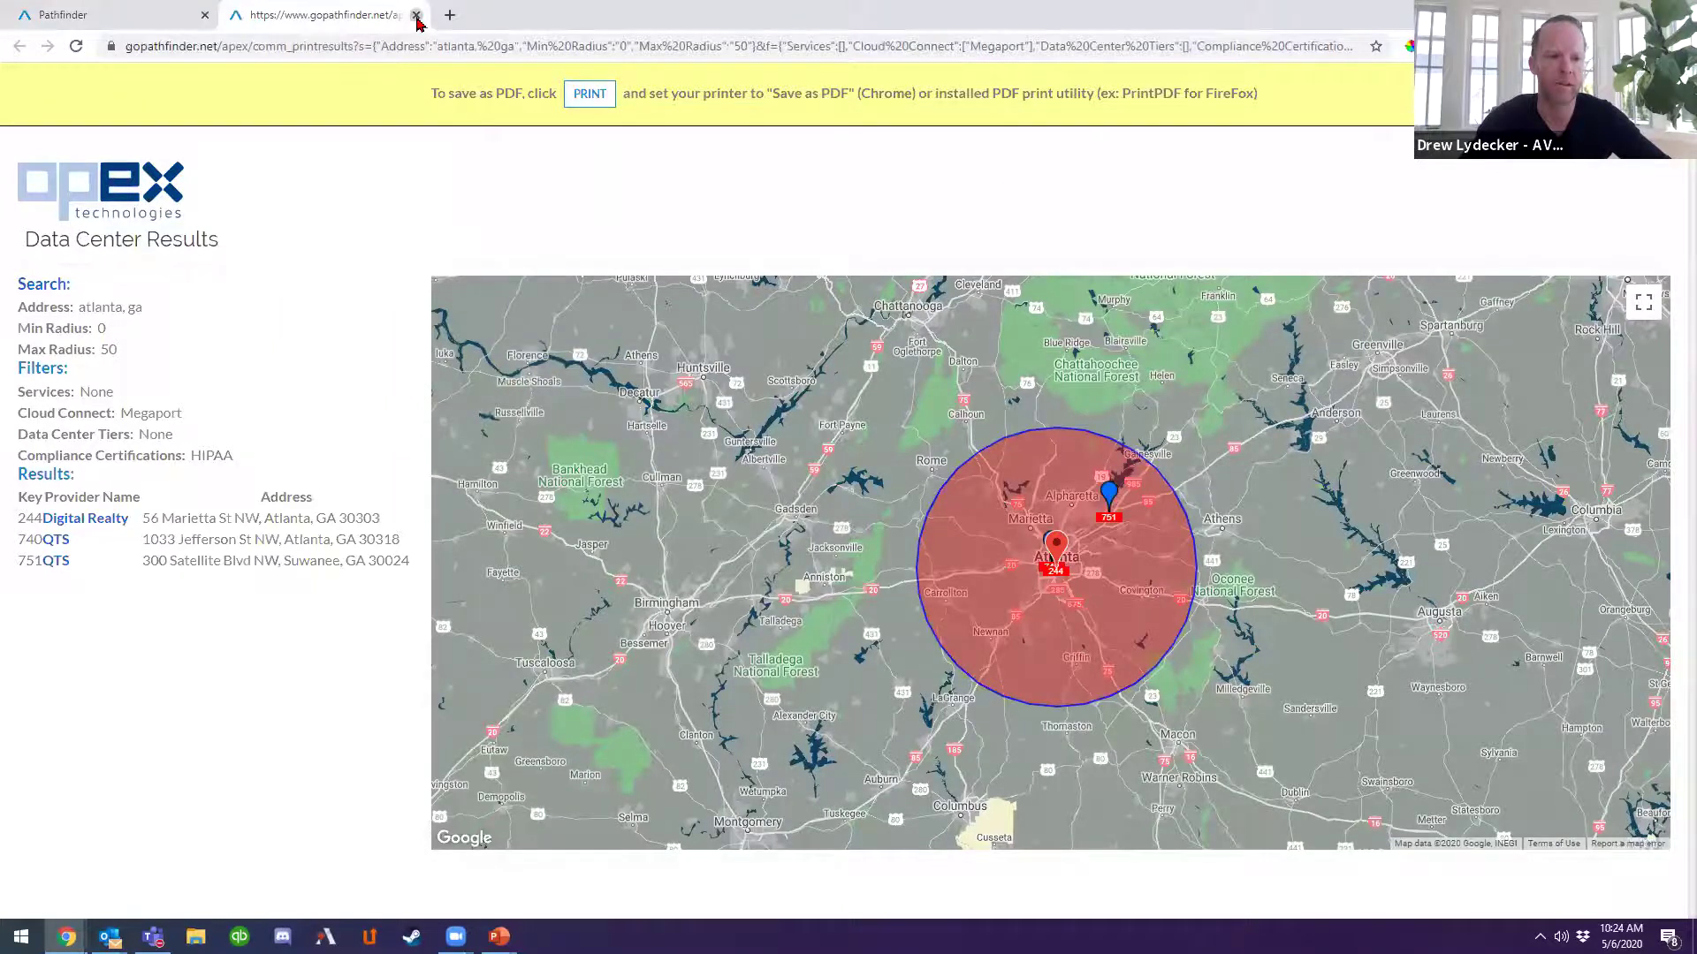
{"action": "key", "text": "ctrl+w"}
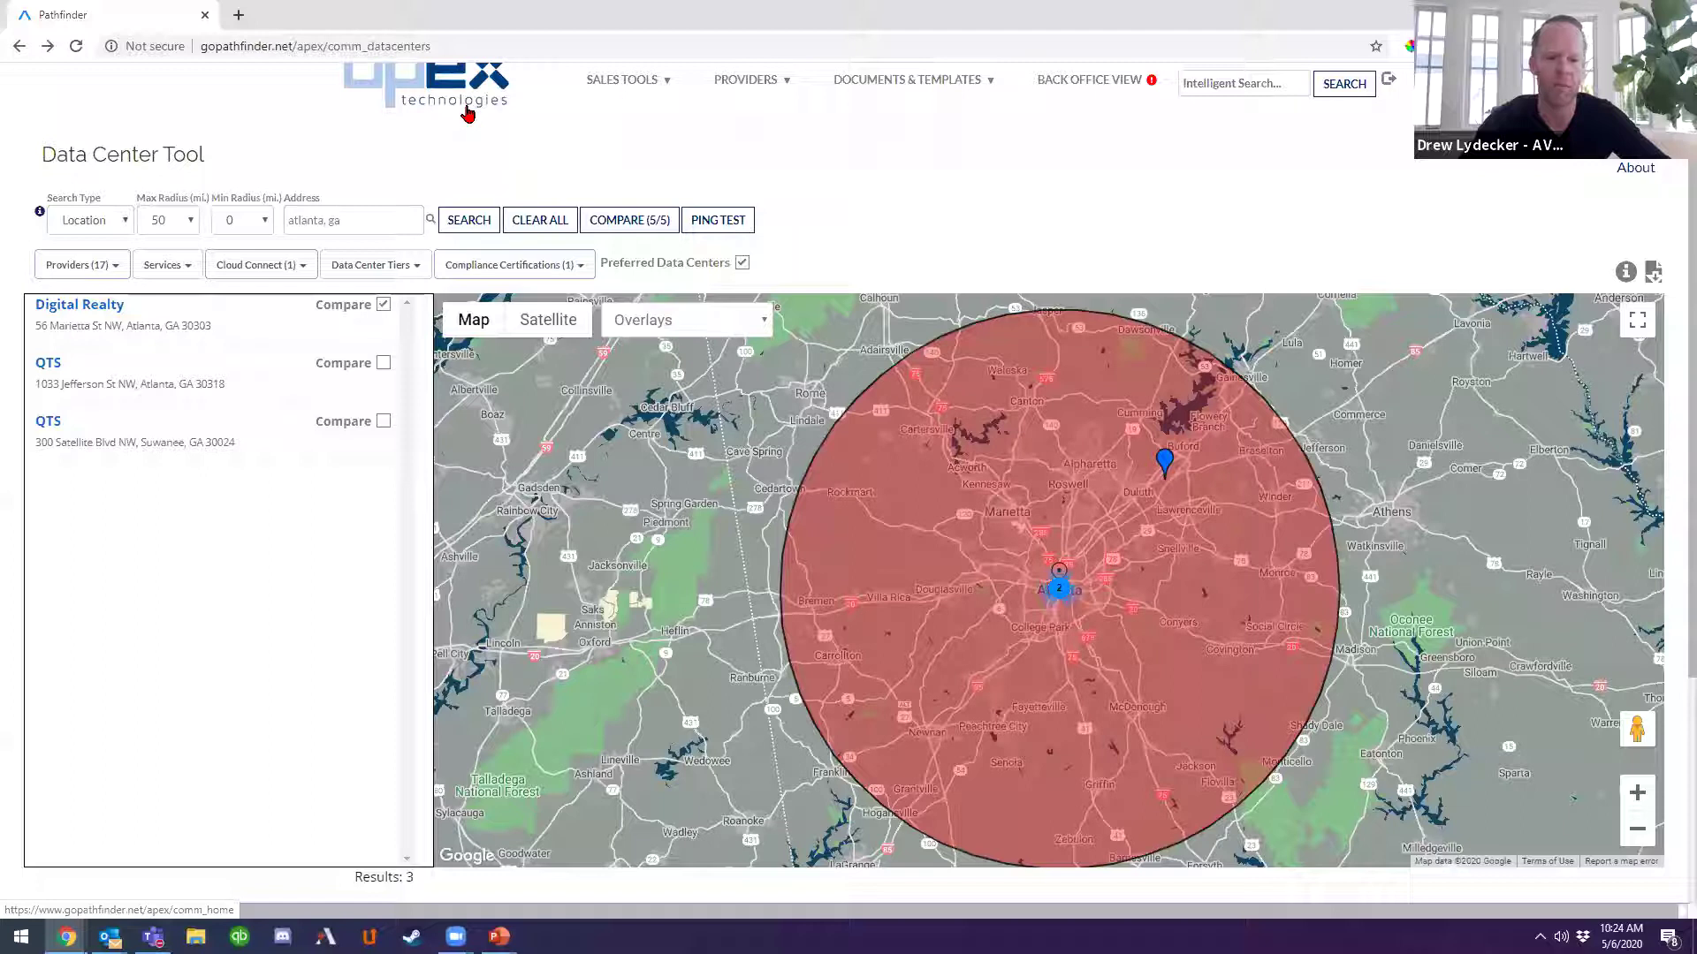
Open the Fiber Locator from the portal home page and show all data centers and lit buildings on its map.
{"action": "left_click", "coordinate": [468, 115]}
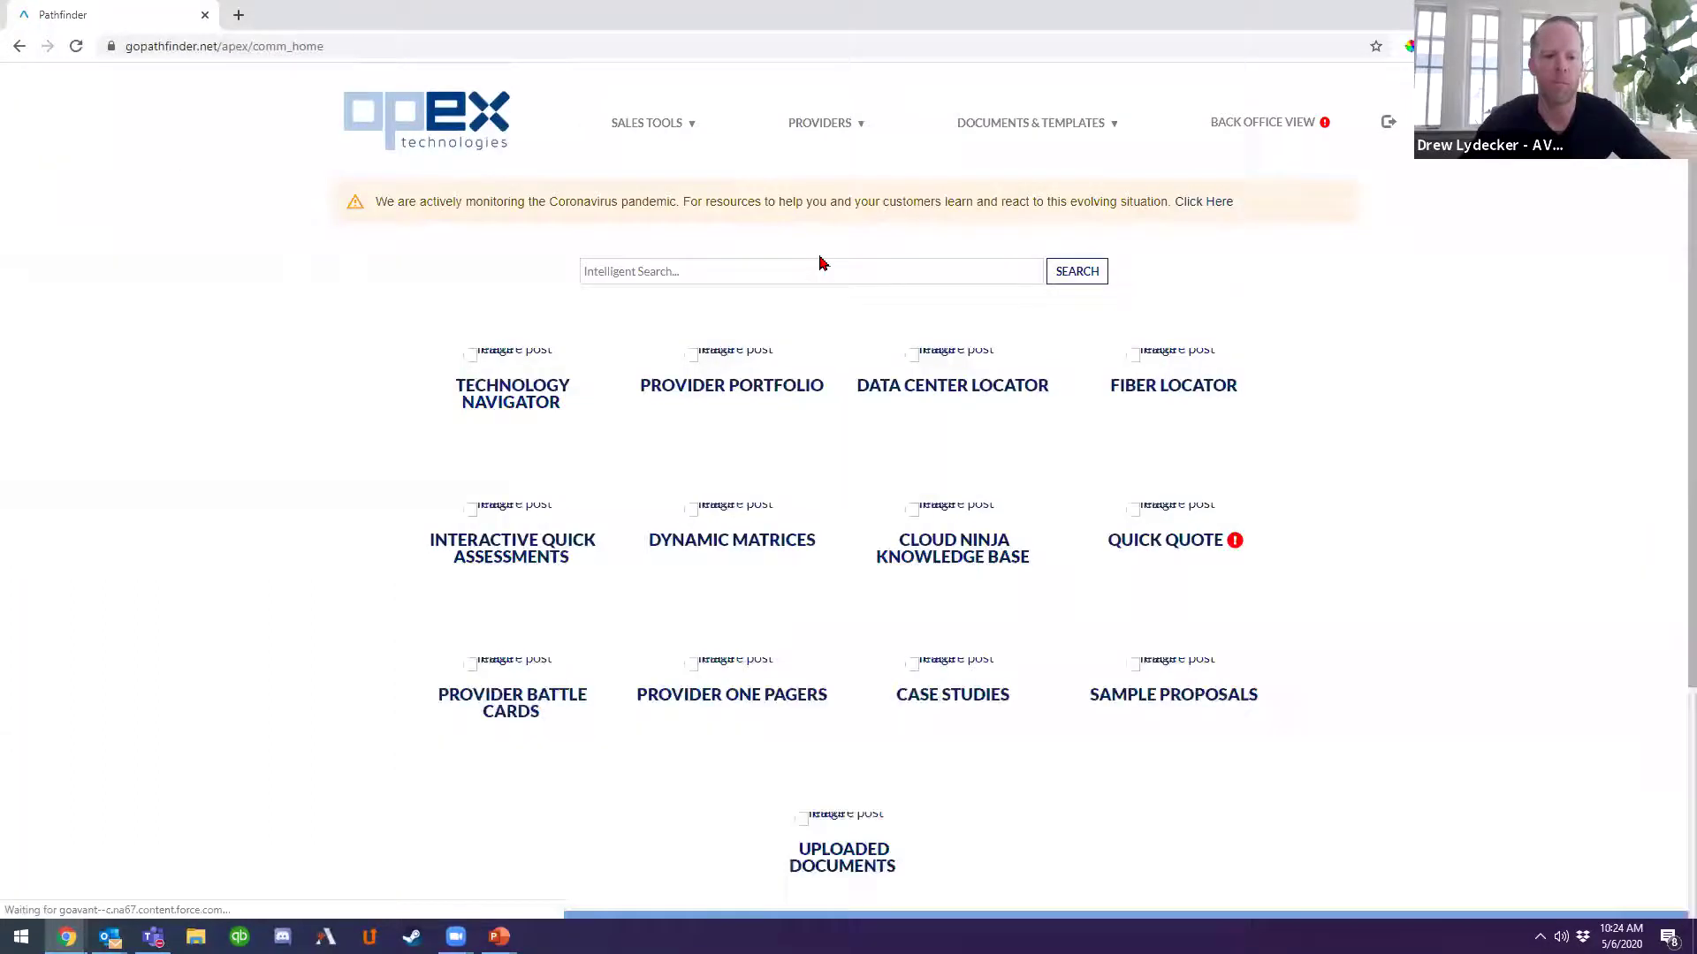
{"action": "left_click", "coordinate": [1187, 400]}
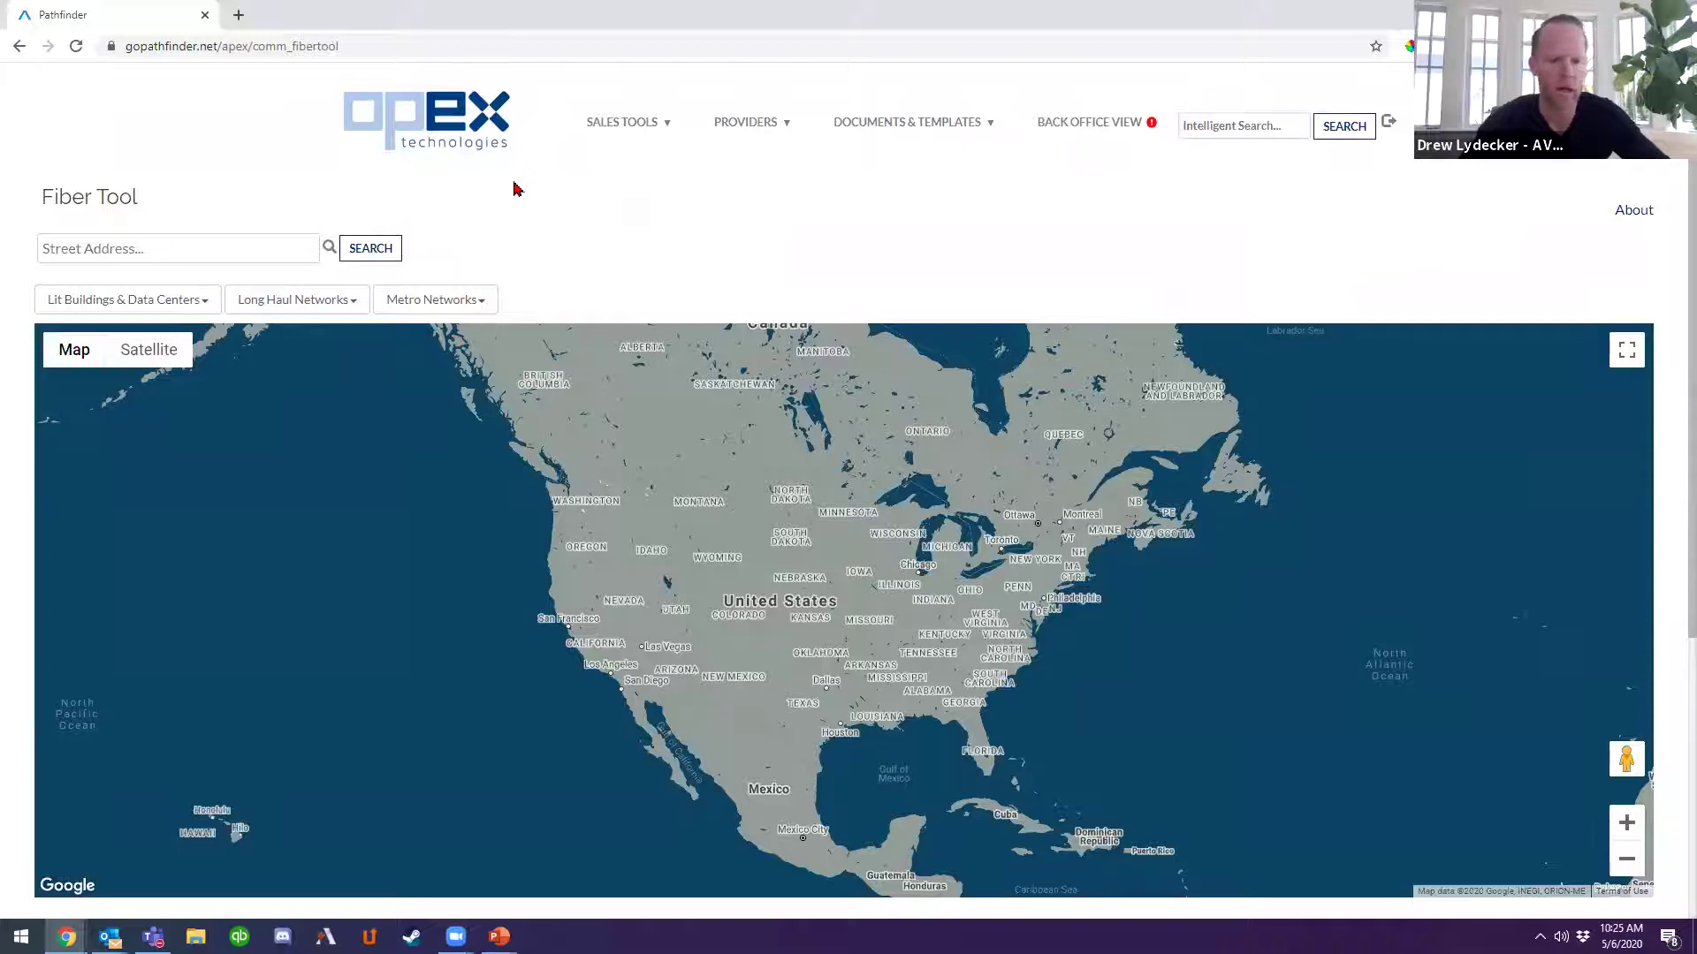
{"action": "left_click", "coordinate": [199, 308]}
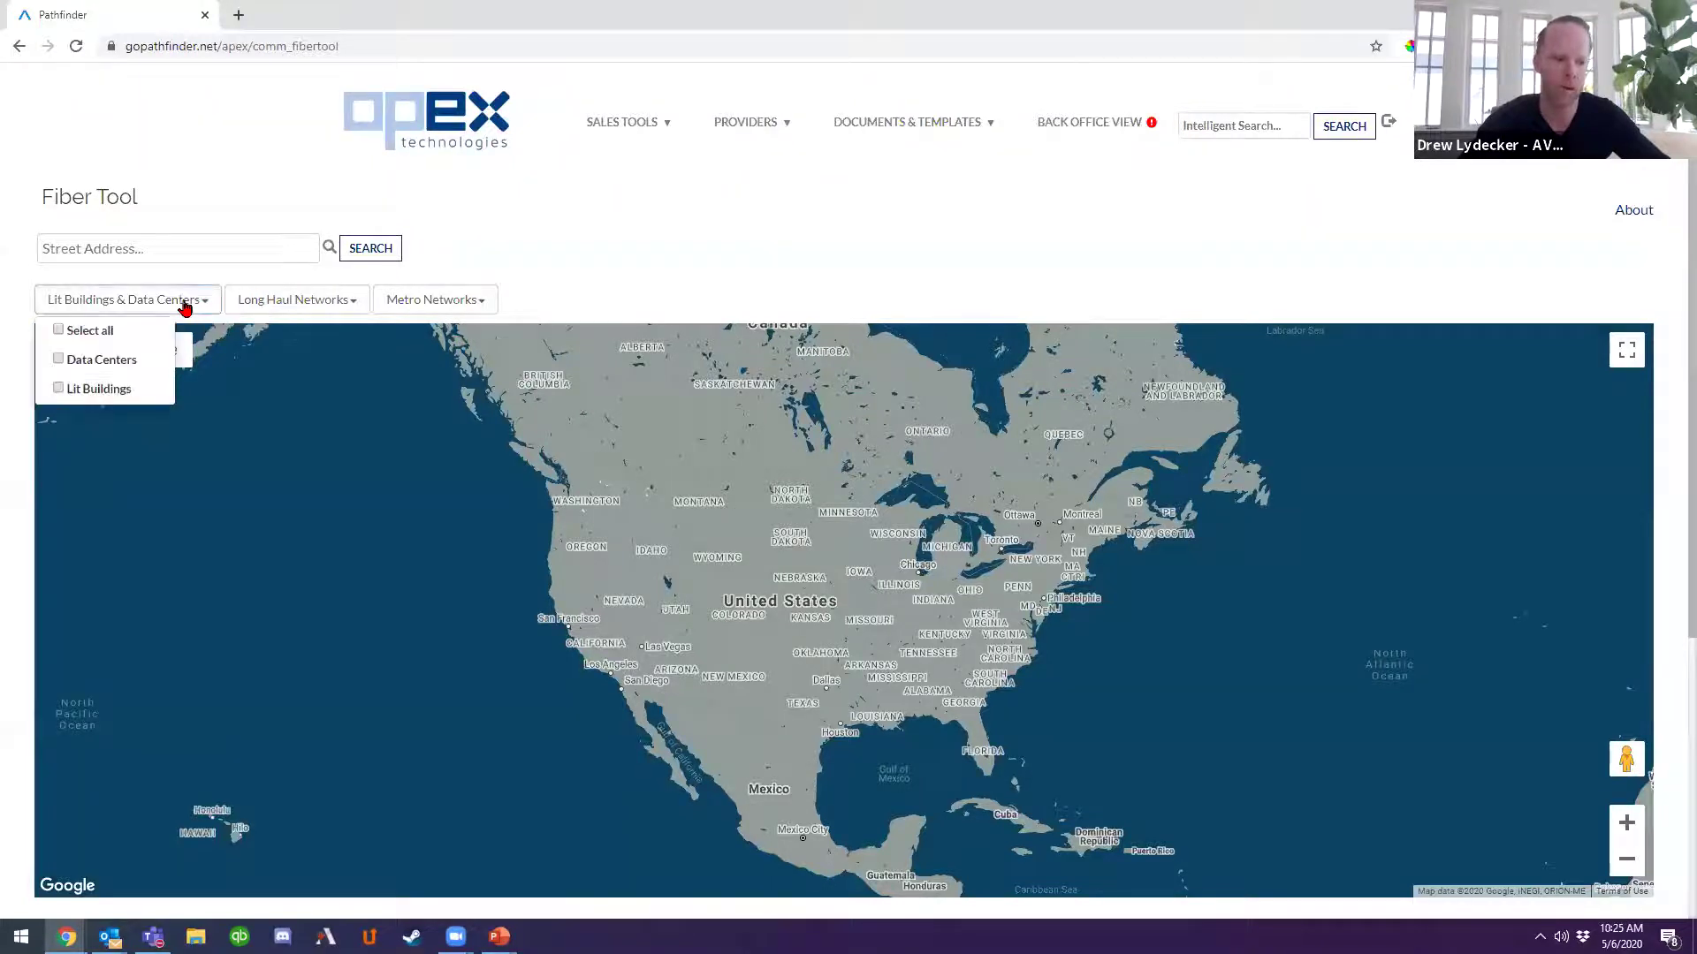
{"action": "left_click", "coordinate": [90, 331]}
{"action": "left_click", "coordinate": [526, 225]}
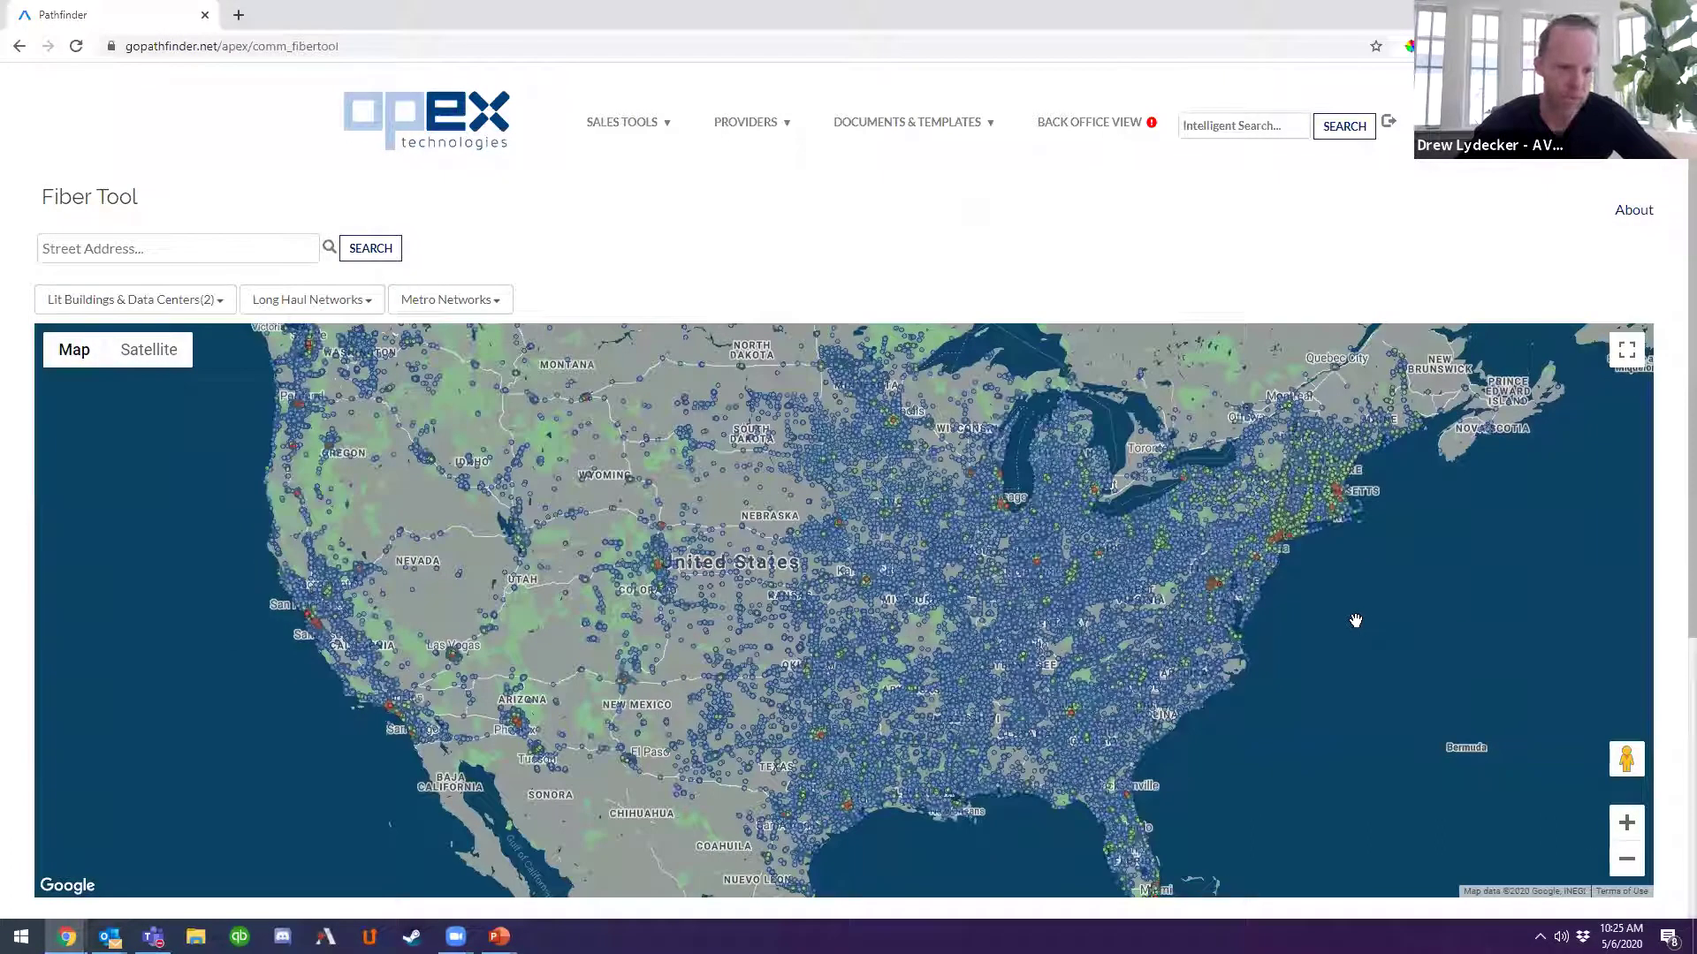
Add all long haul networks and all metro networks to the fiber map.
{"action": "left_click", "coordinate": [292, 303]}
{"action": "left_click", "coordinate": [296, 331]}
{"action": "left_click", "coordinate": [519, 269]}
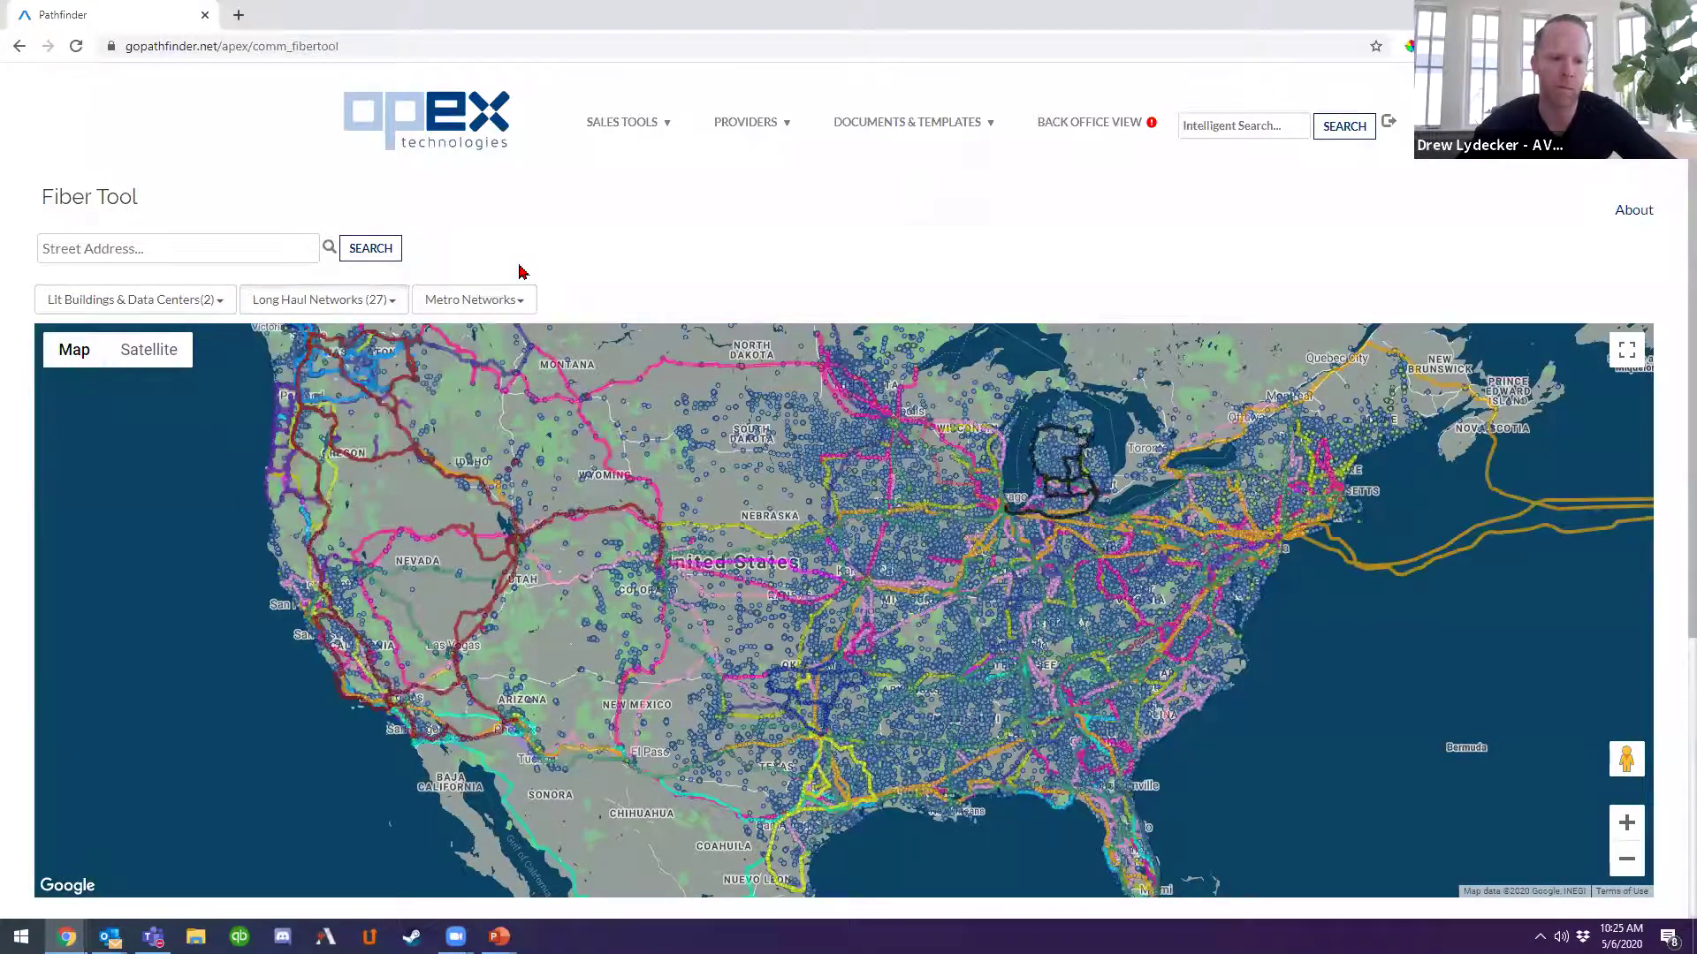
{"action": "left_click", "coordinate": [473, 299]}
{"action": "left_click", "coordinate": [464, 331]}
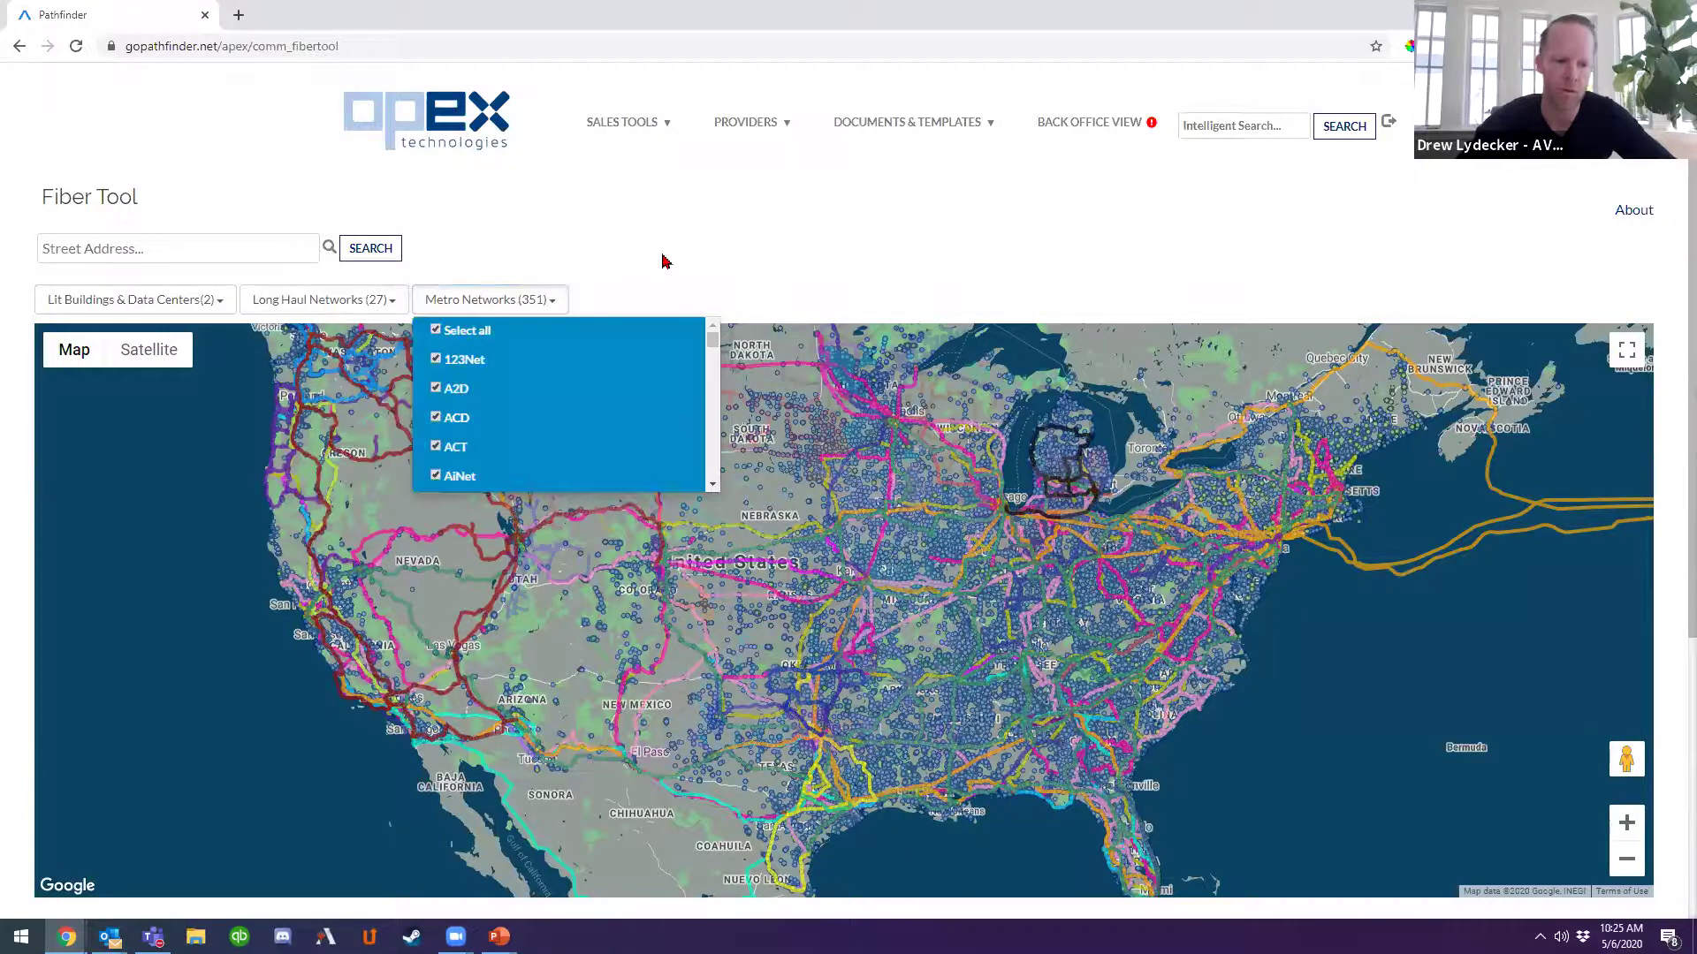
{"action": "left_click", "coordinate": [724, 251]}
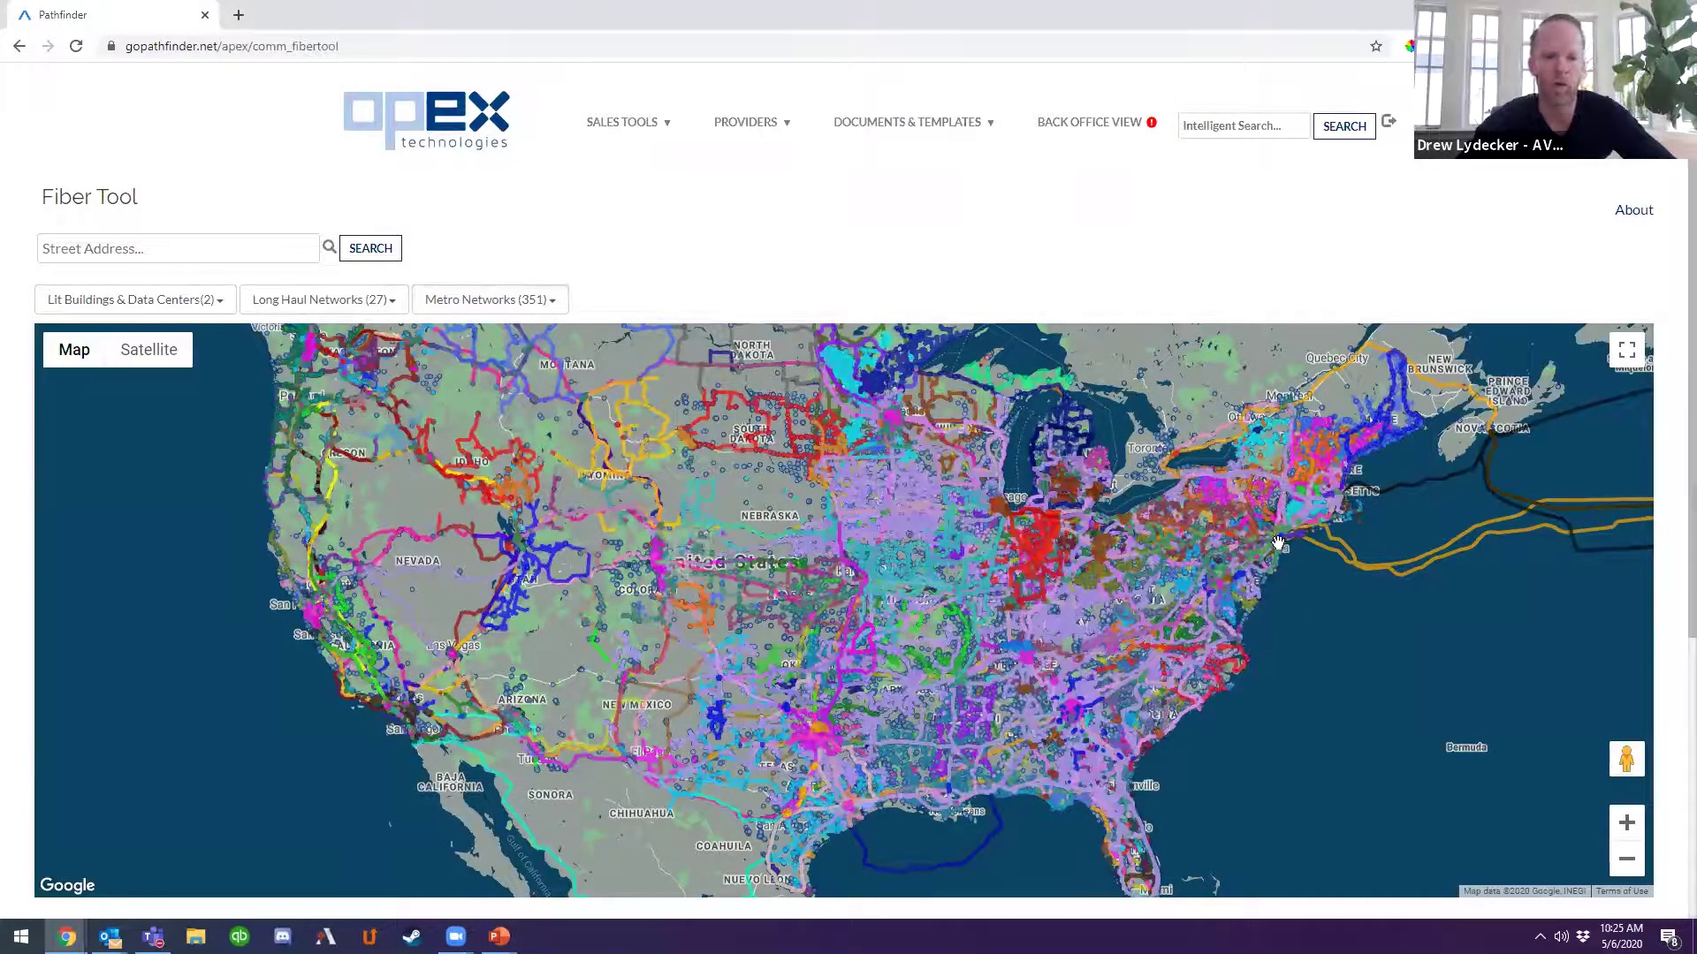
Search the fiber map for the N Riverside Plaza street address in Chicago.
{"action": "left_click", "coordinate": [258, 250]}
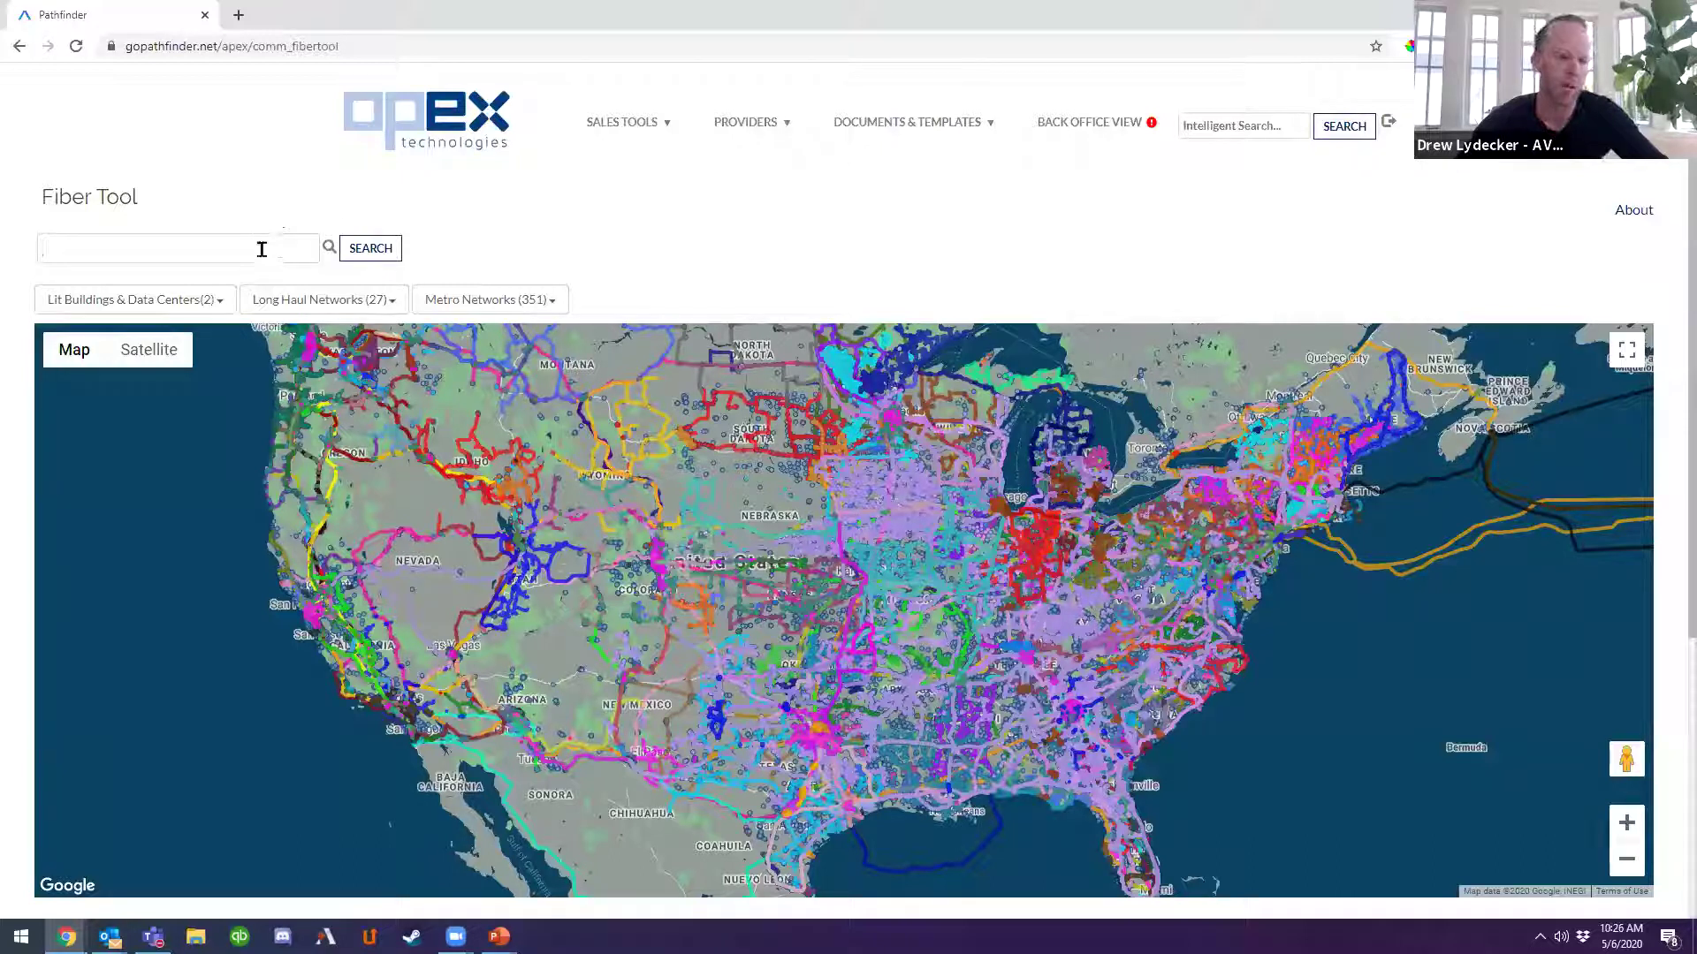
{"action": "type", "text": "2 N"}
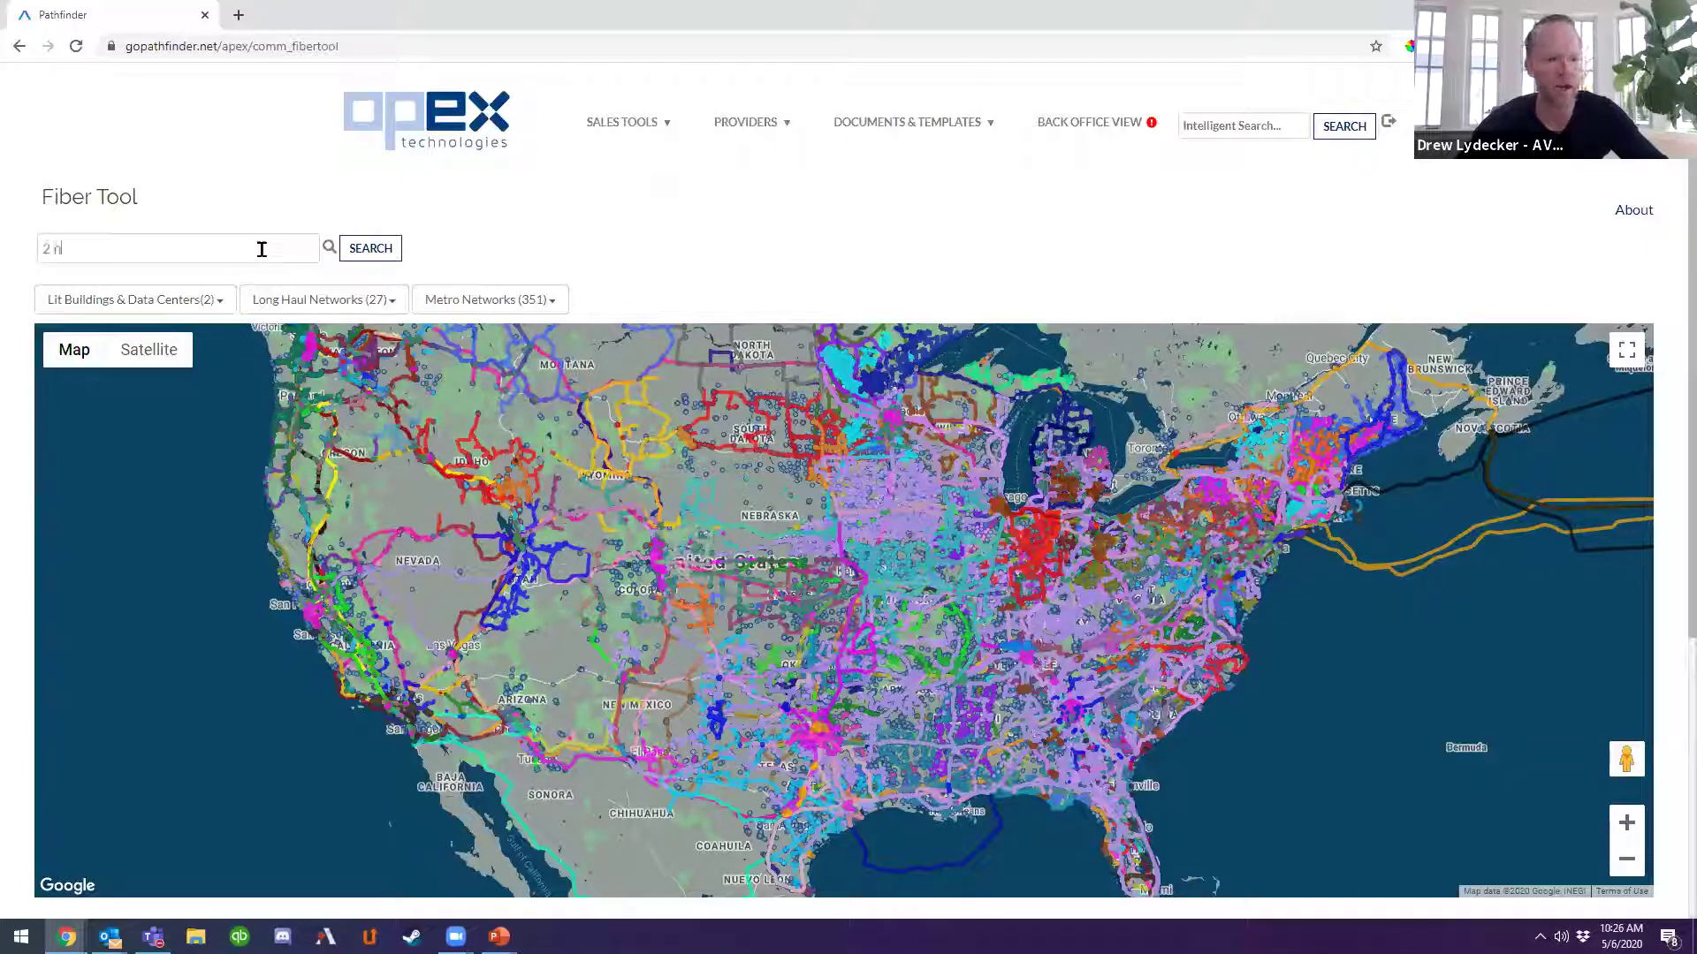
{"action": "type", "text": " Riverside"}
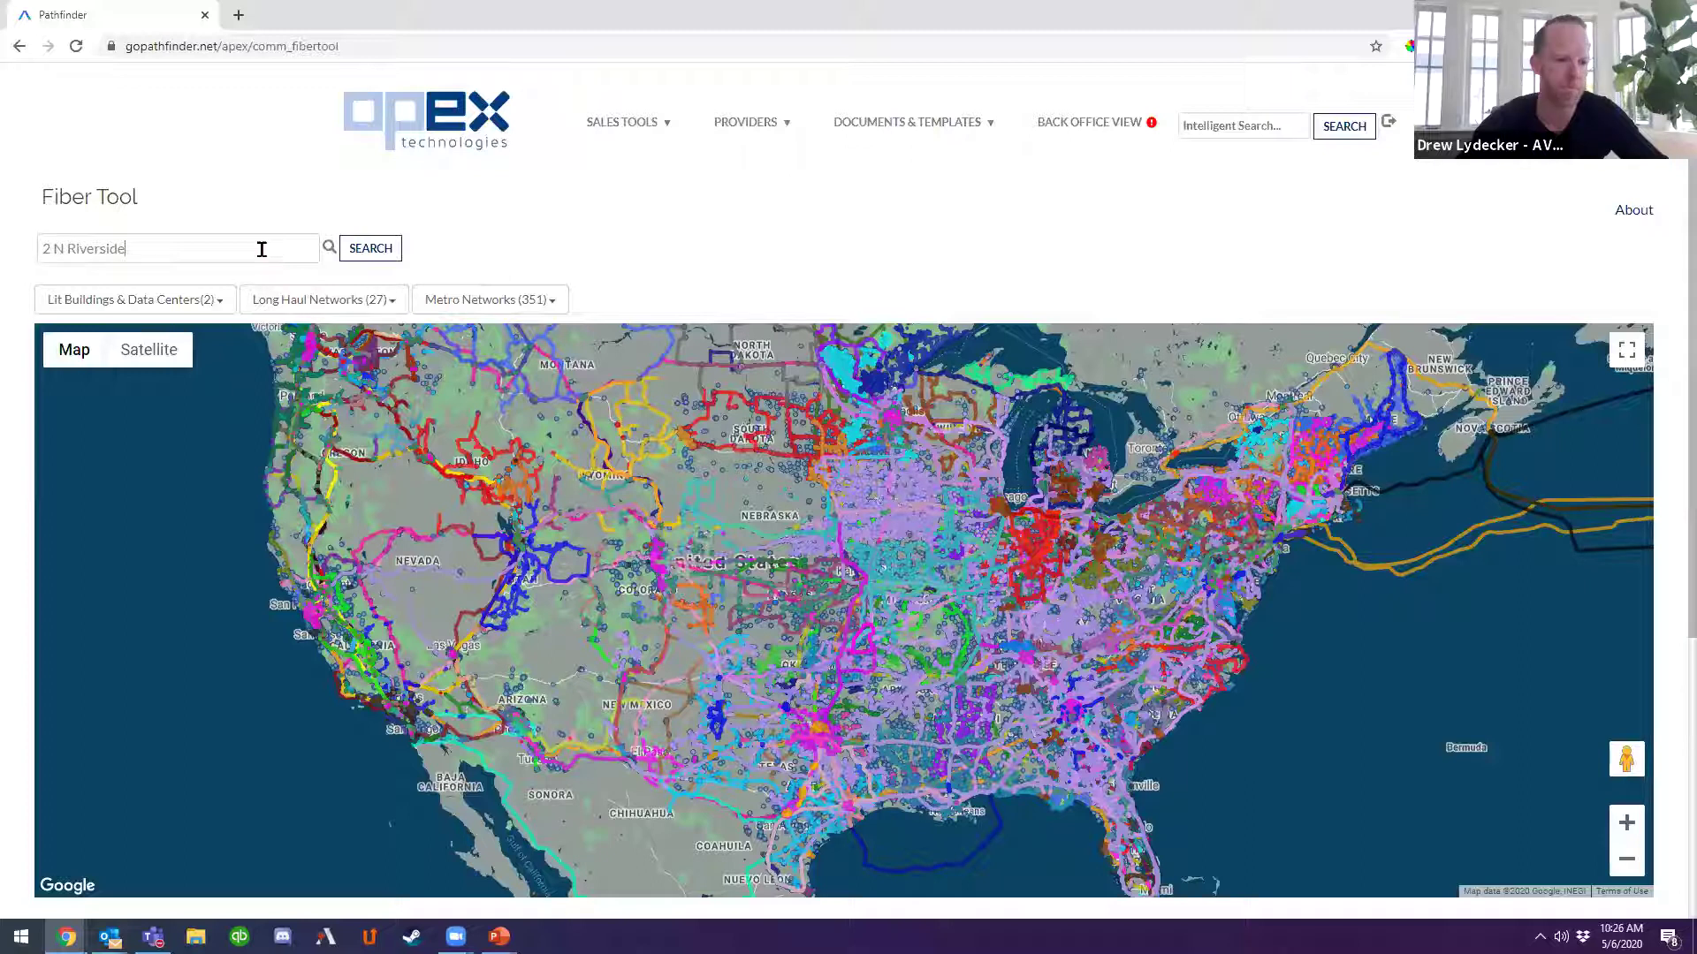
{"action": "type", "text": " Plaza, Chicago"}
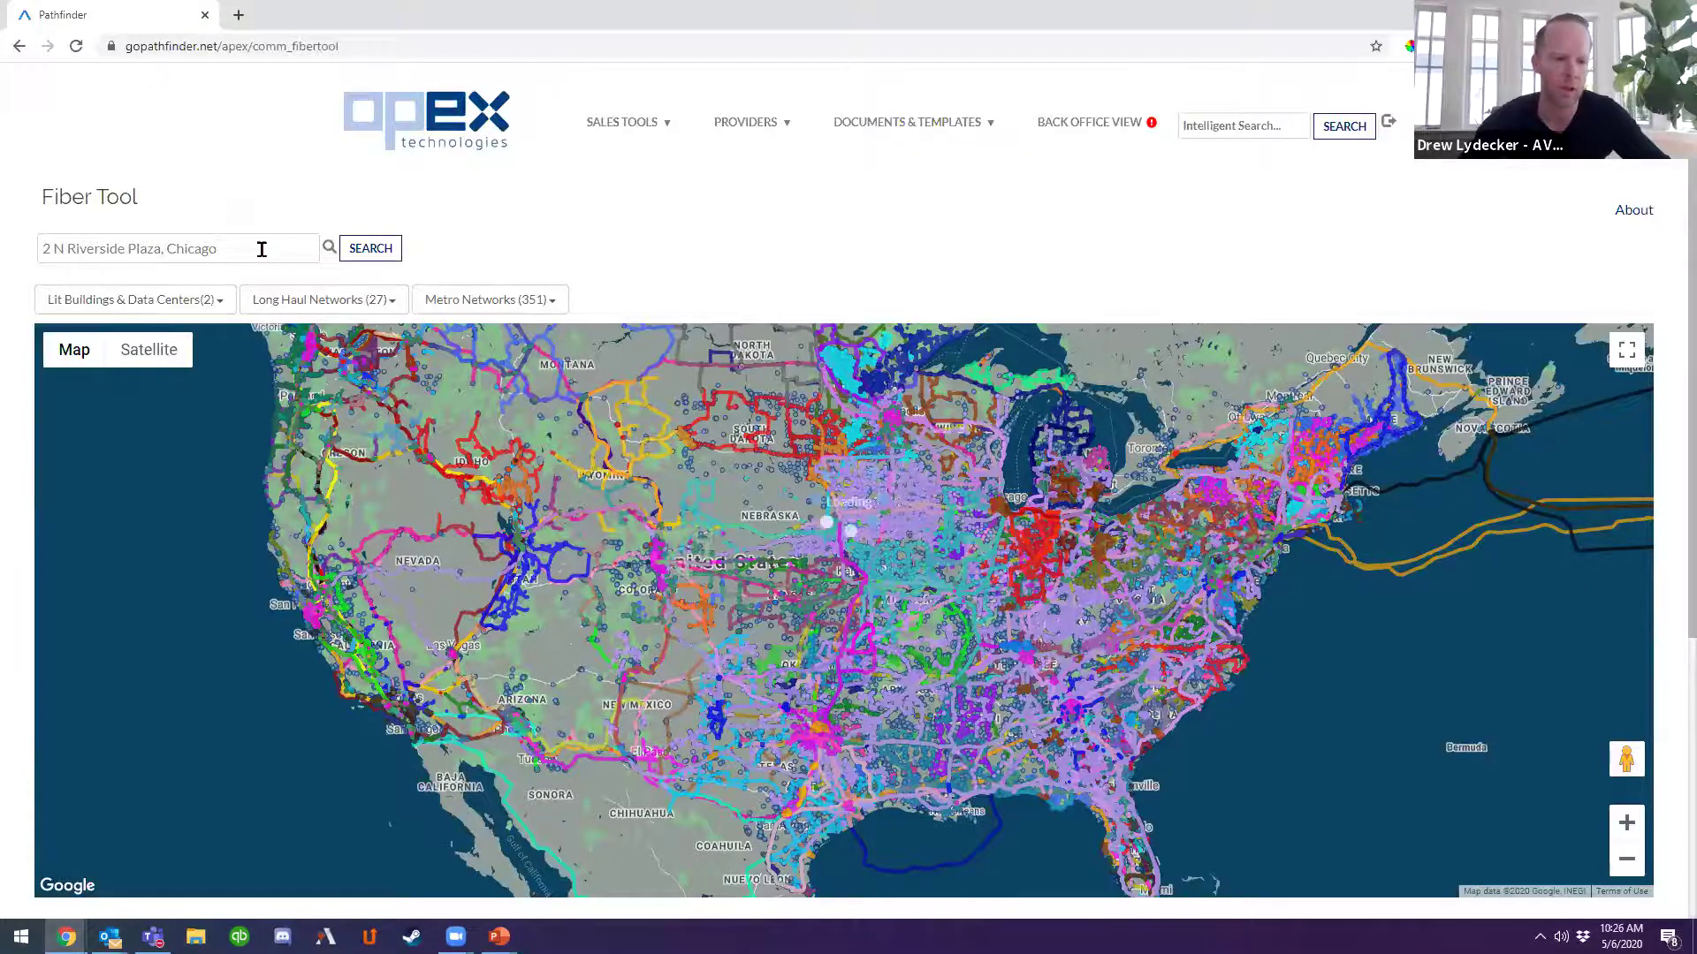
{"action": "key", "text": "Return"}
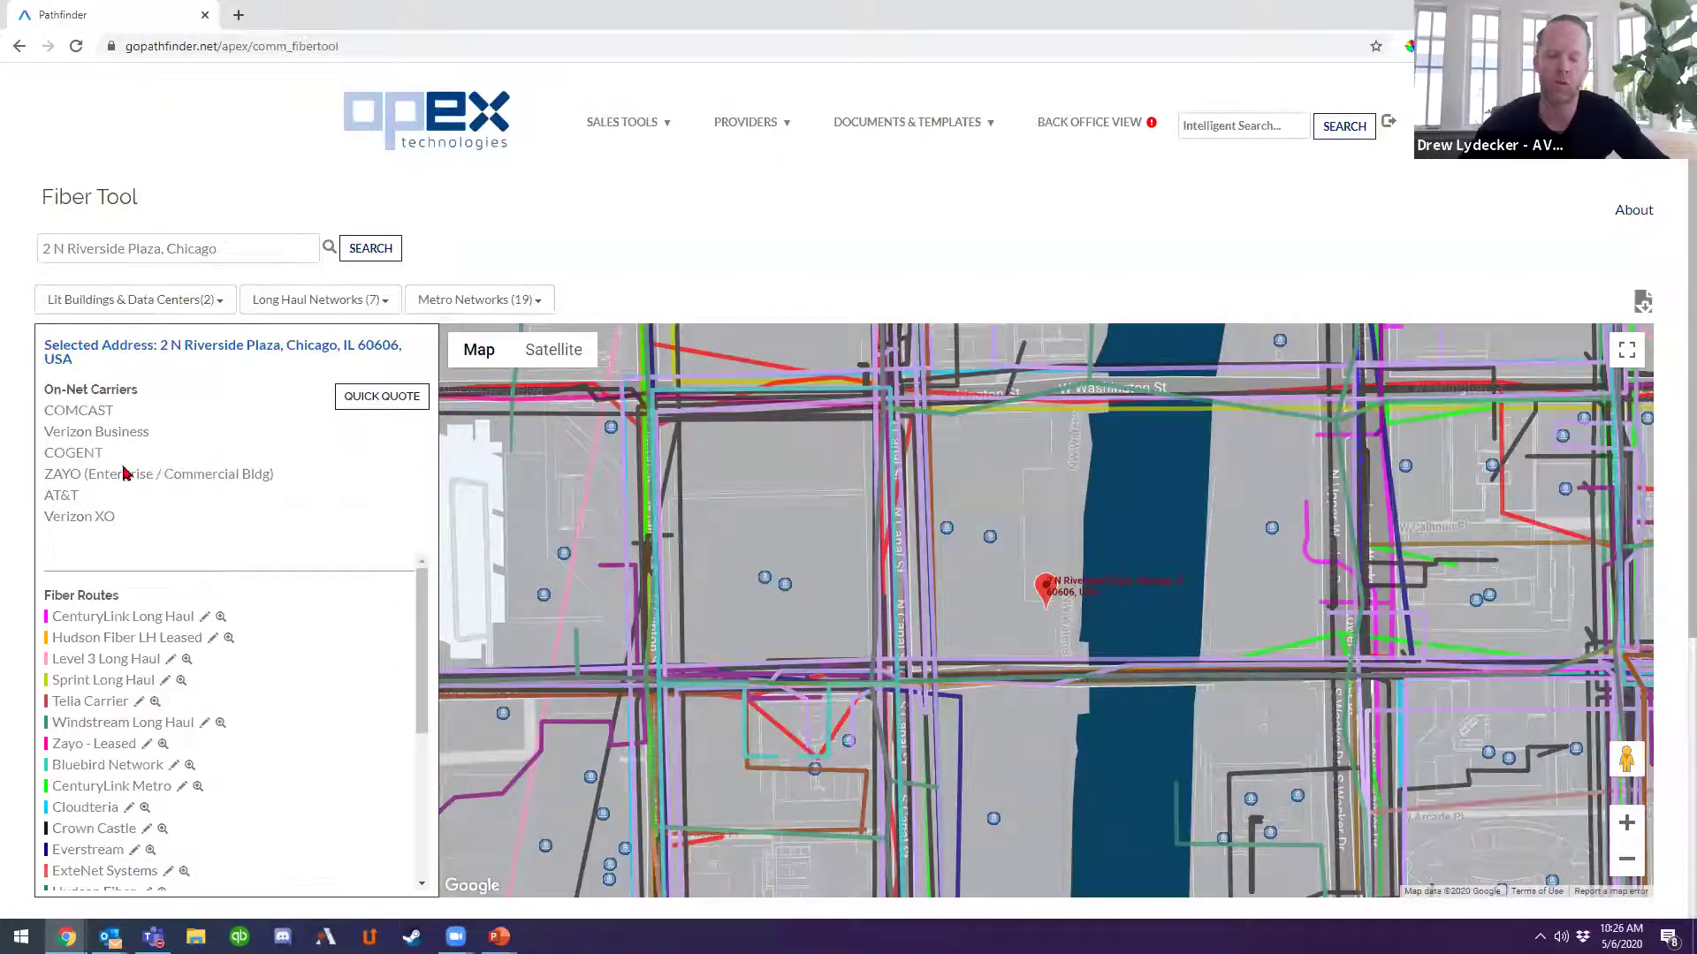
Examine the on-net carriers listed for the Chicago building and its surrounding fiber routes, highlighting the carrier list and COGENT.
{"action": "left_click_drag", "start_coordinate": [117, 523], "coordinate": [45, 408]}
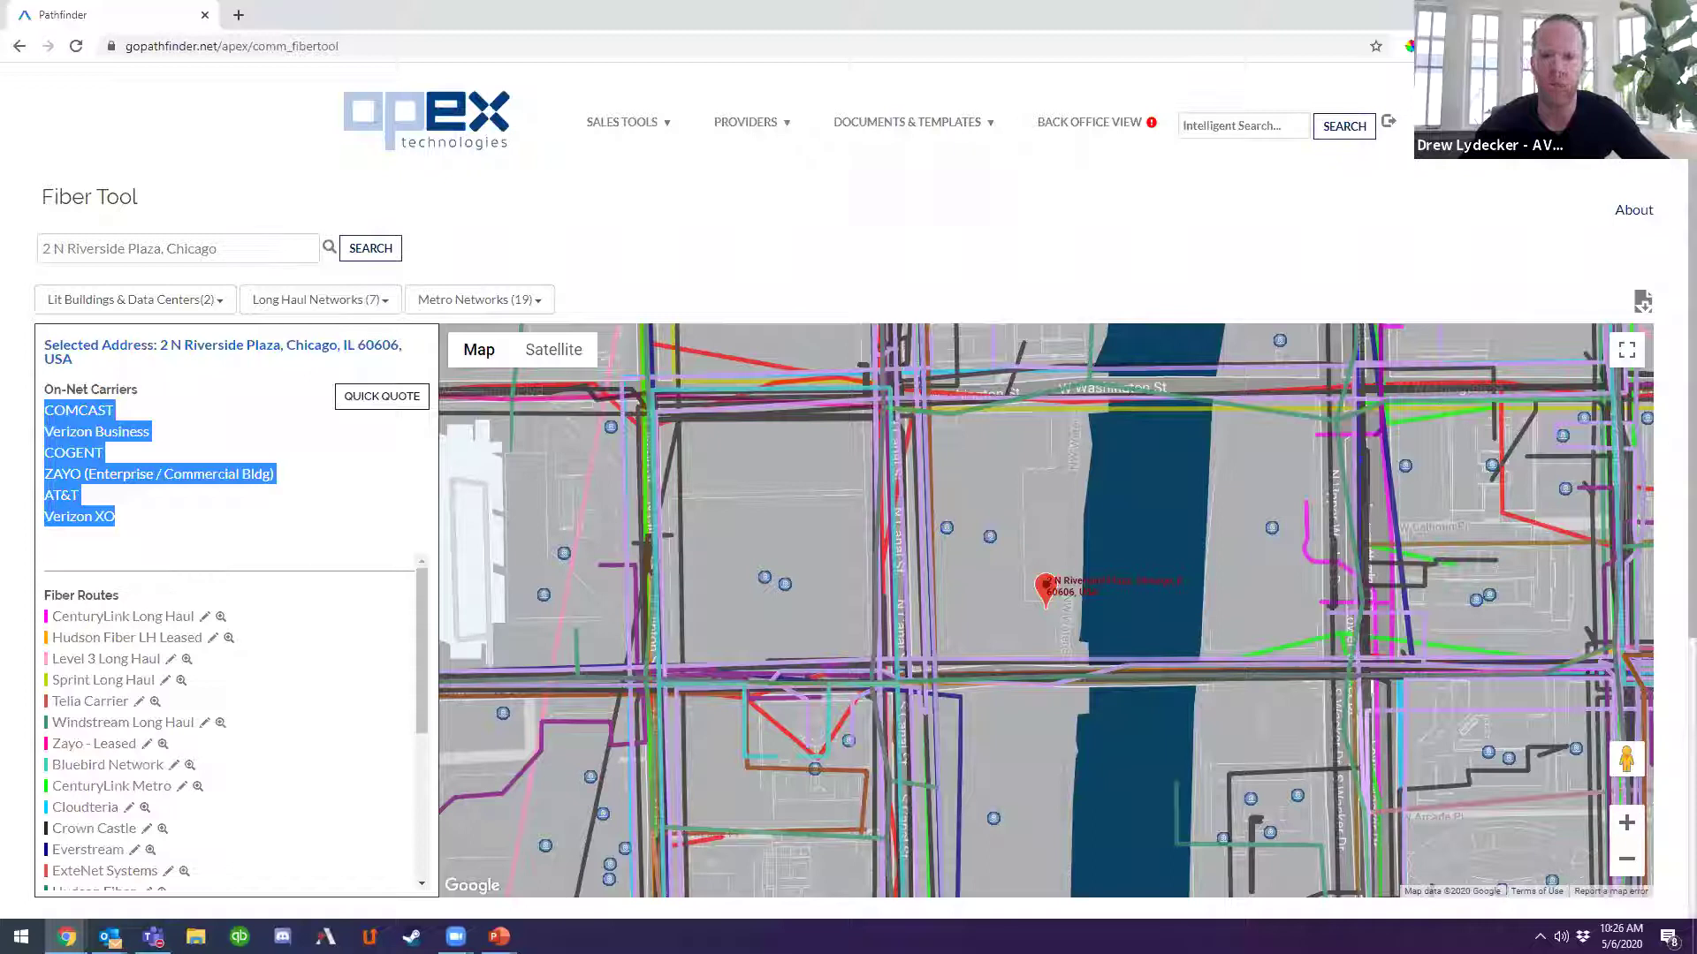
{"action": "left_click", "coordinate": [1626, 862]}
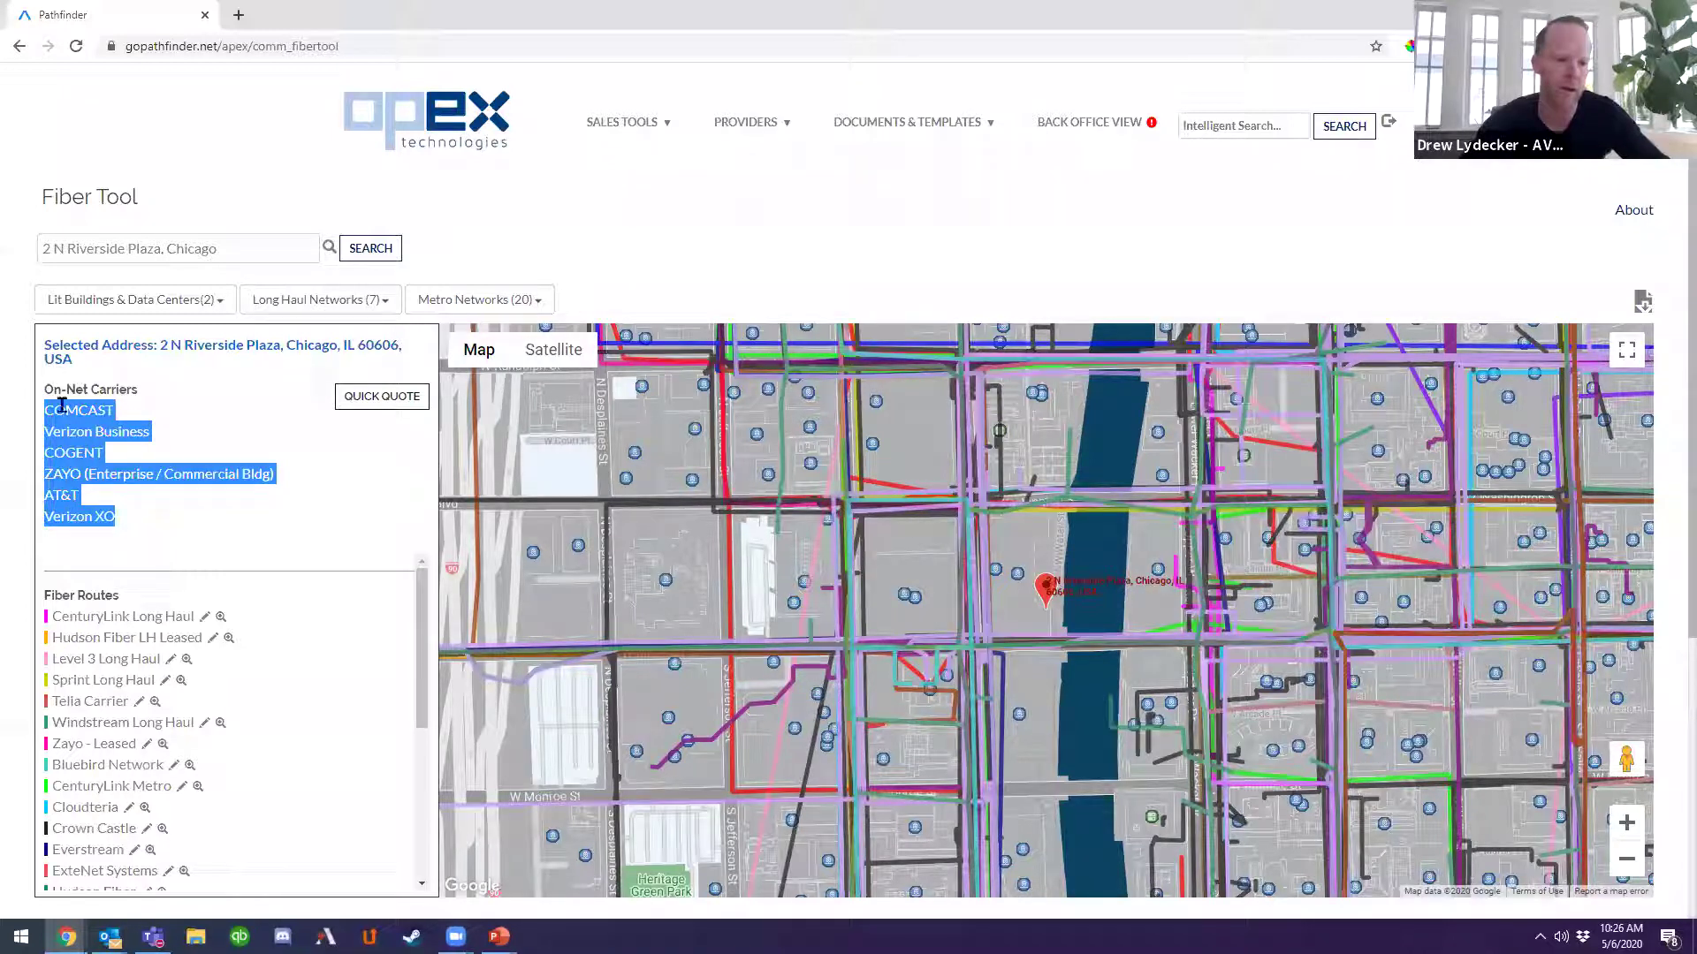
{"action": "left_click", "coordinate": [177, 530]}
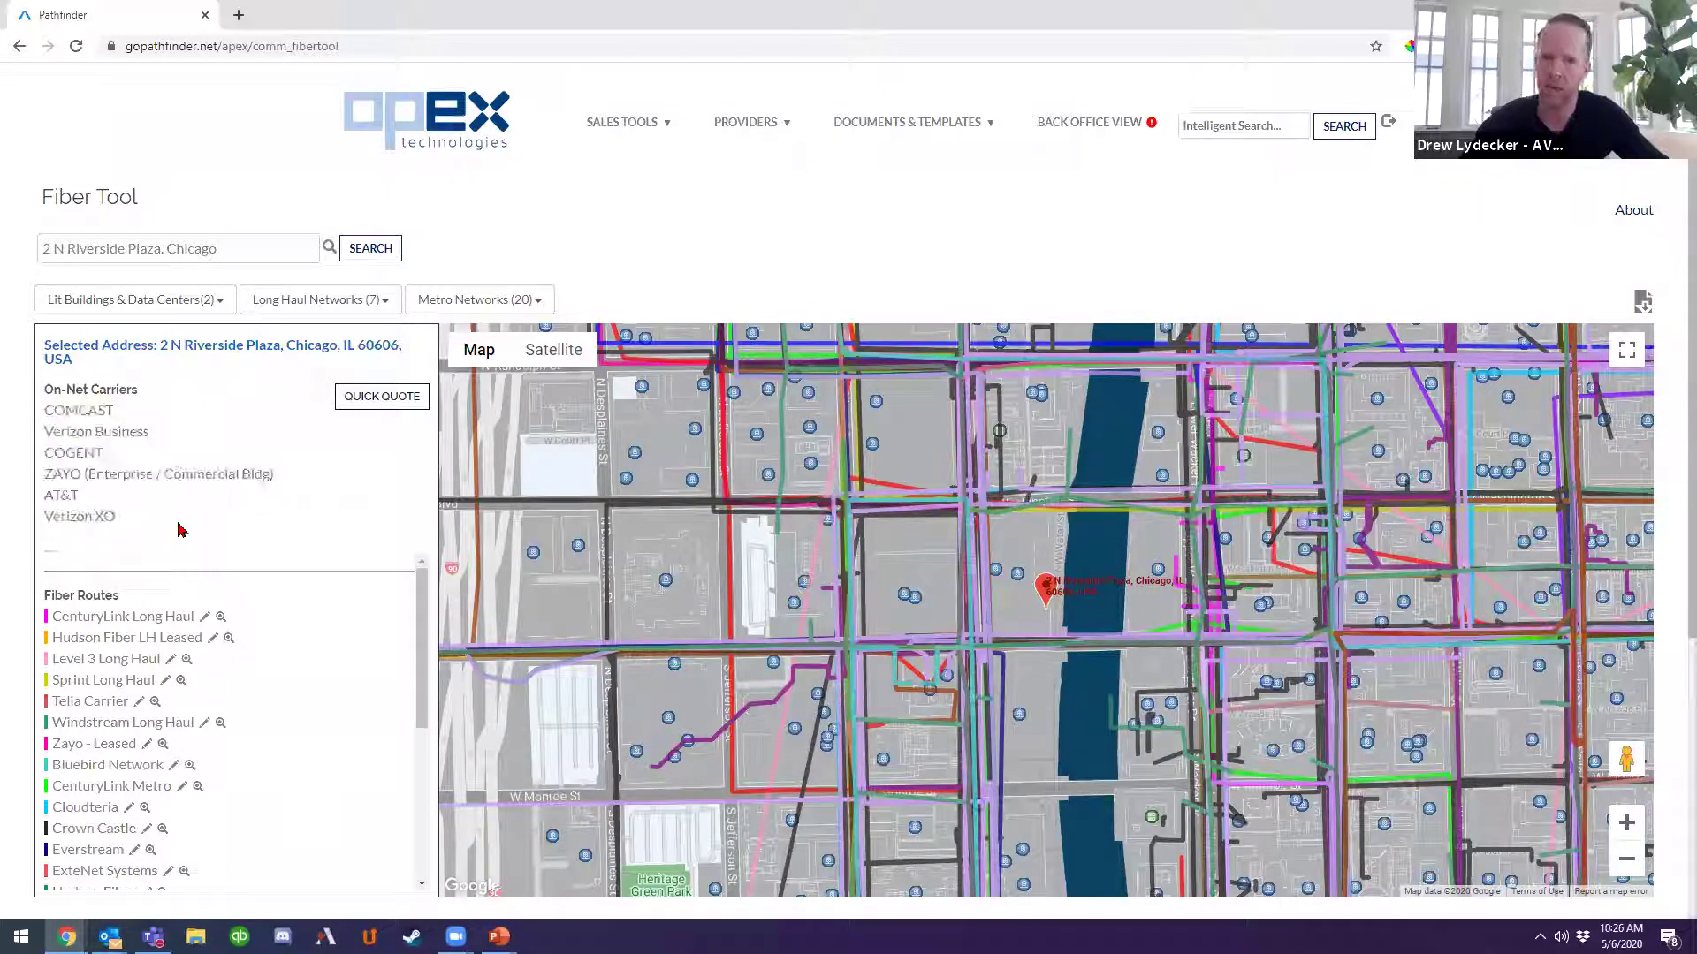
{"action": "double_click", "coordinate": [59, 453]}
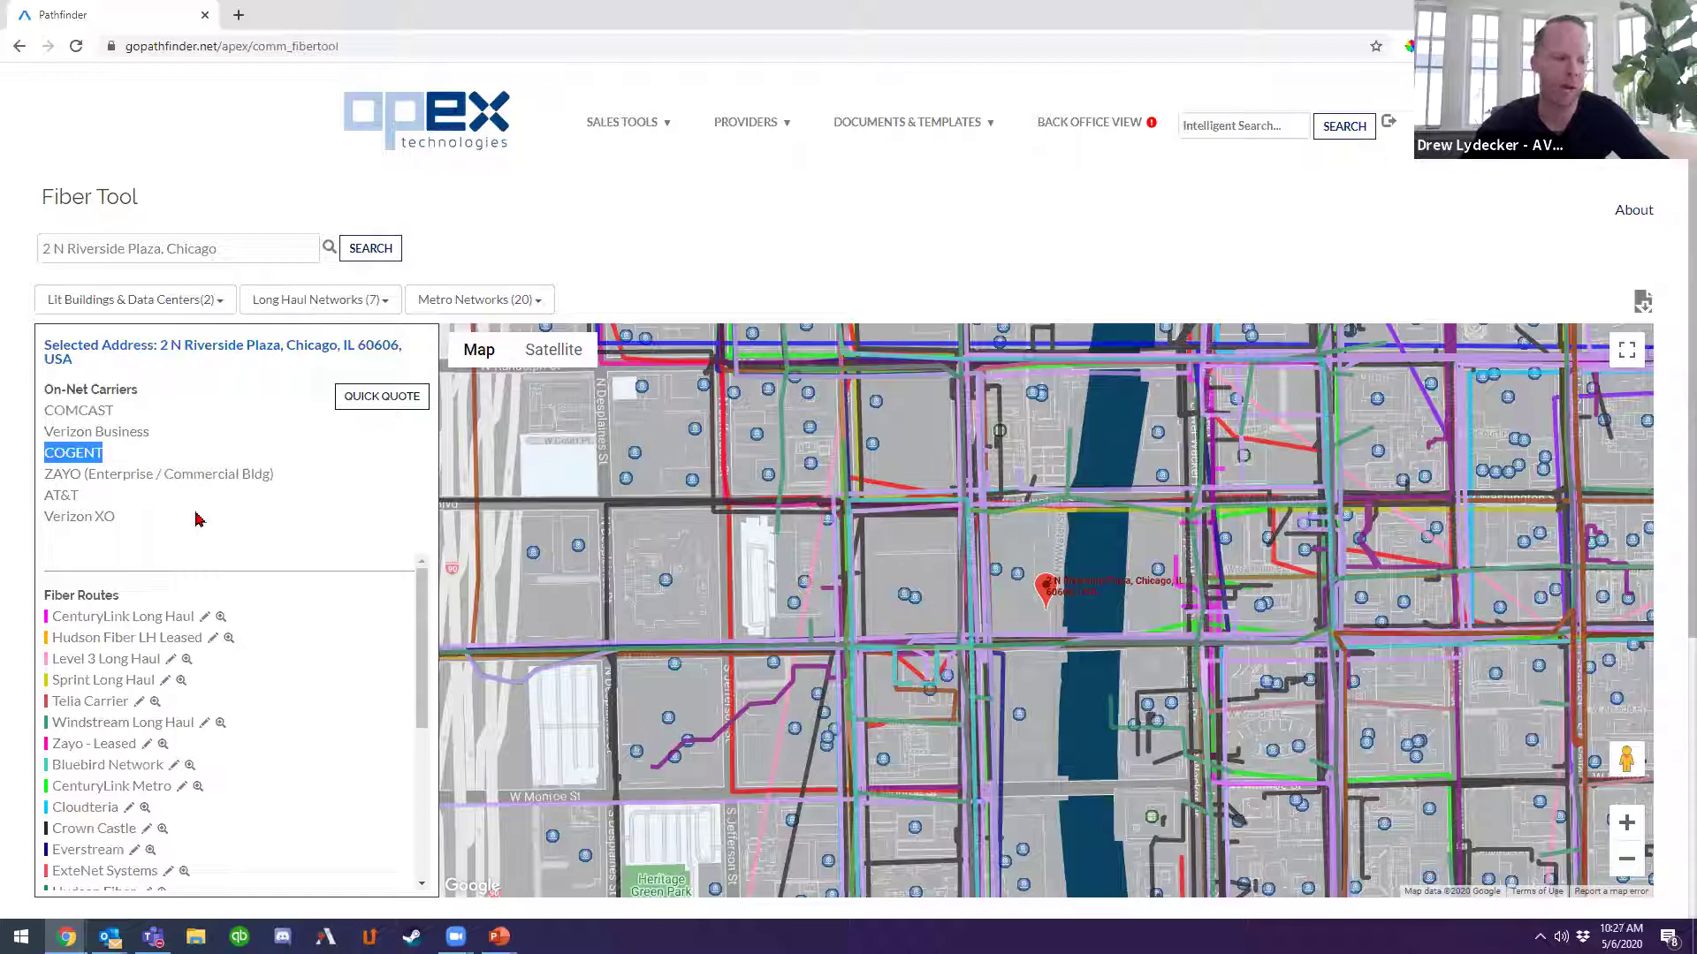
Clear the carrier highlight and remove all long haul networks from the fiber map.
{"action": "left_click", "coordinate": [197, 519]}
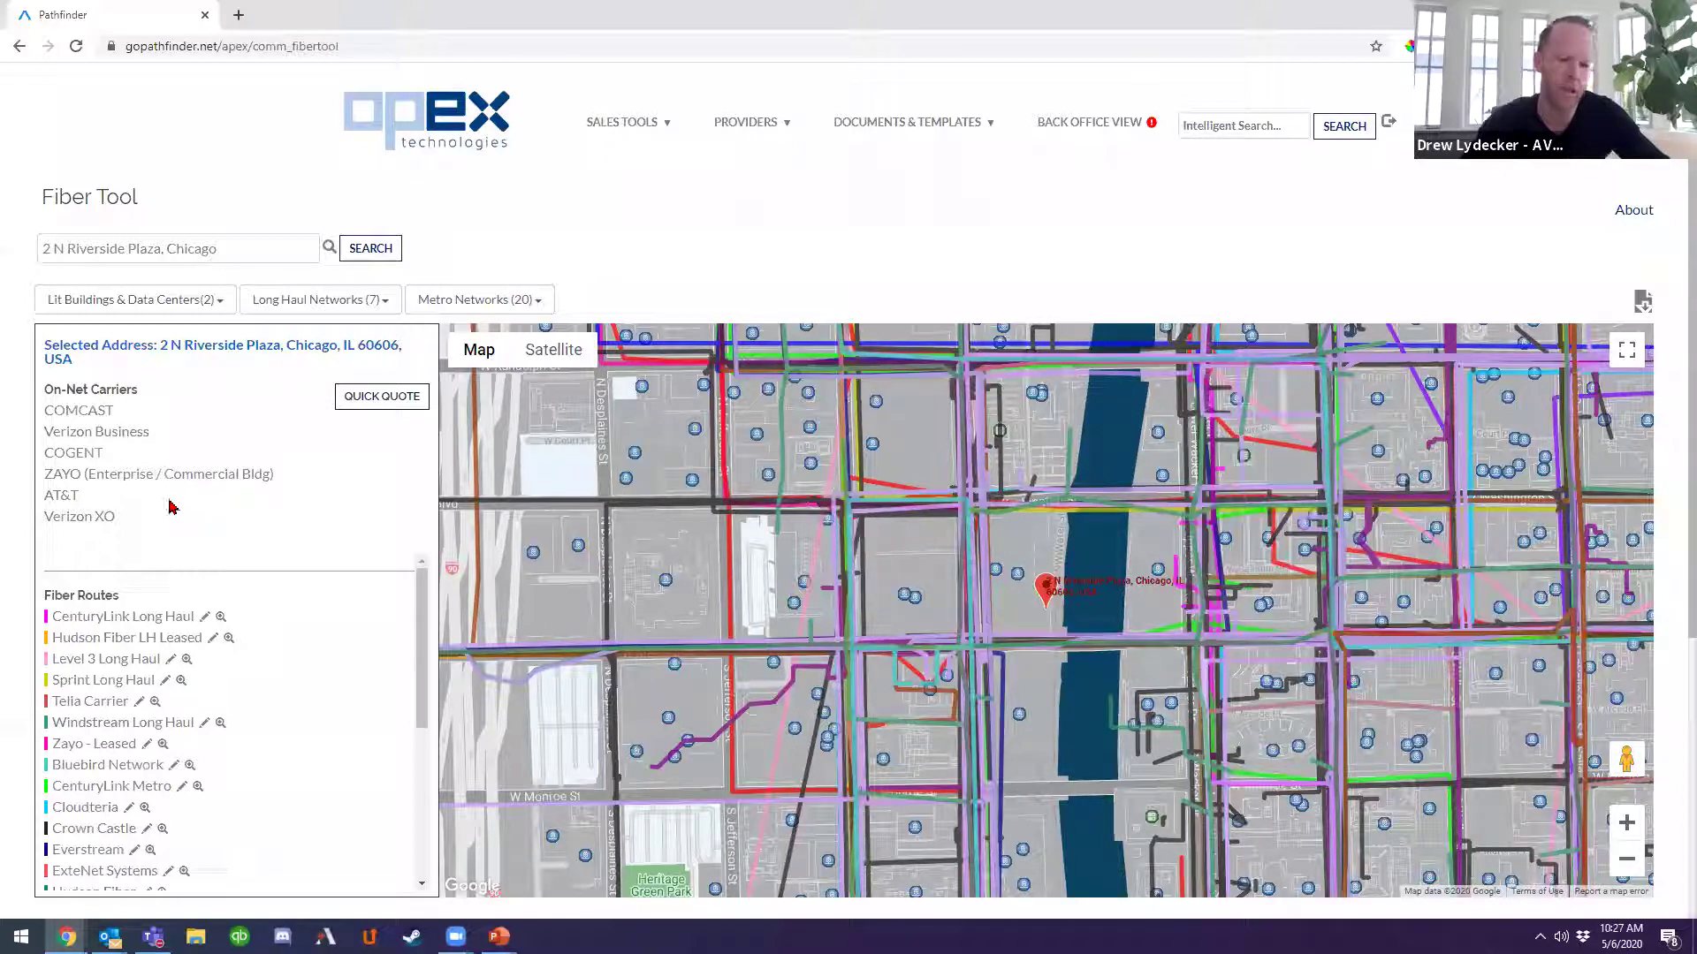
{"action": "scroll", "coordinate": [277, 614], "scroll_direction": "down", "scroll_amount": 3}
{"action": "scroll", "coordinate": [279, 614], "scroll_direction": "up", "scroll_amount": 3}
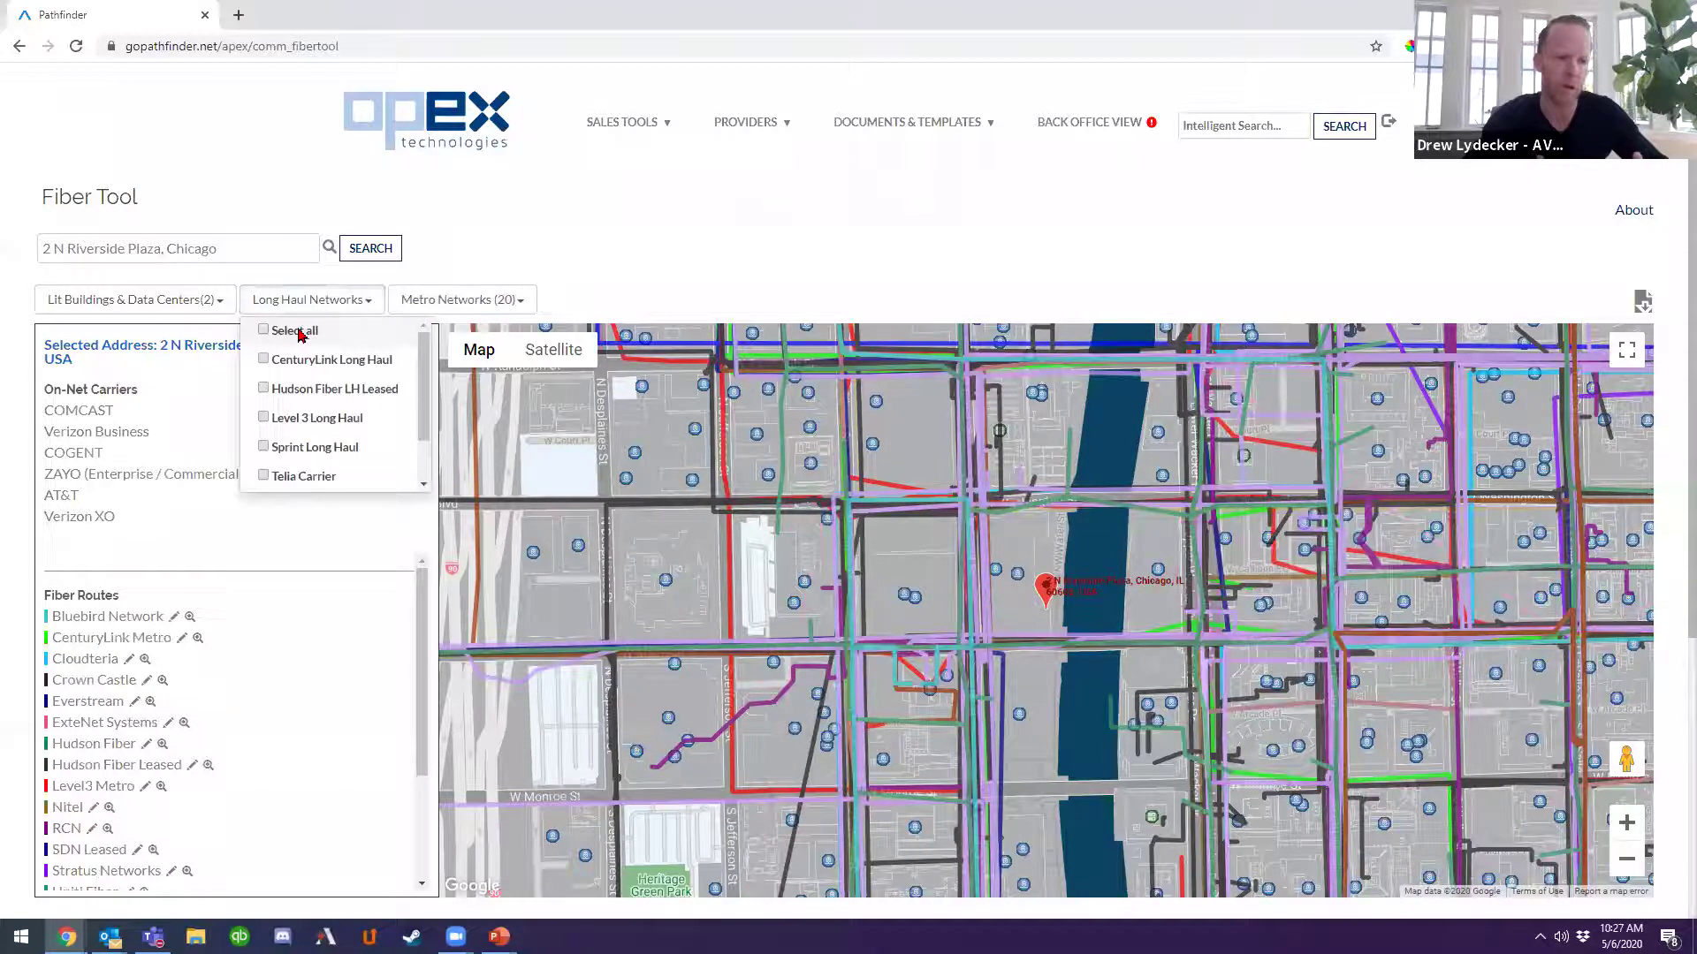
{"action": "left_click", "coordinate": [596, 256]}
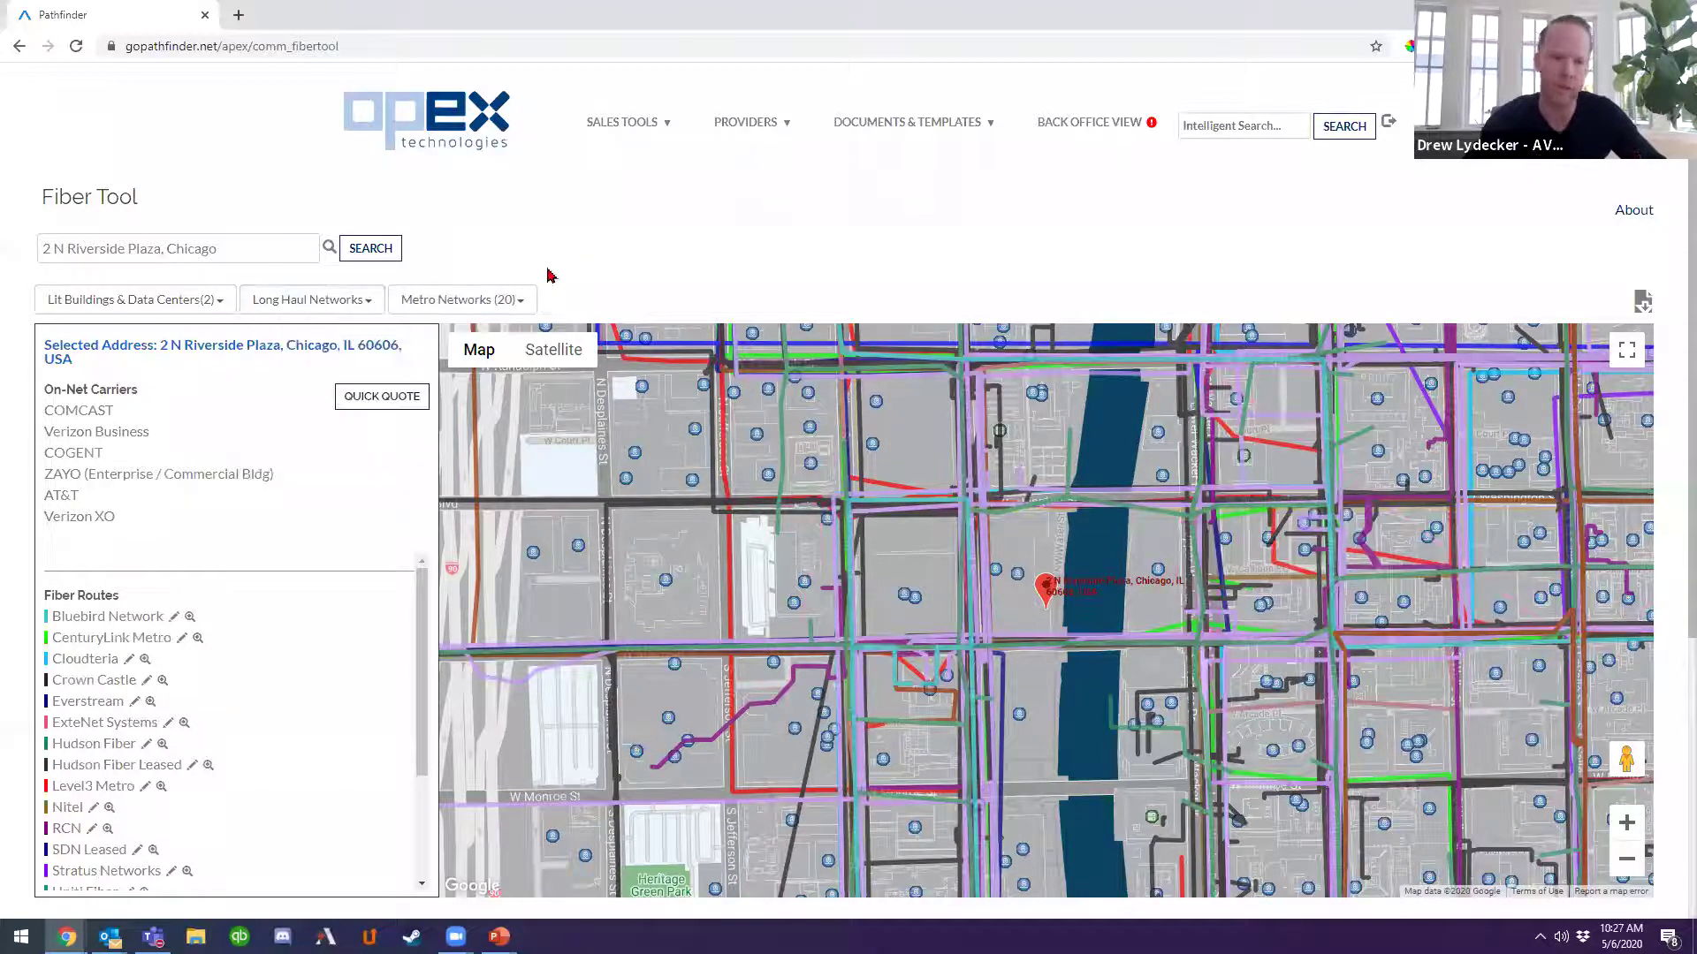
Limit the metro networks on the fiber map to Bluebird Network, CenturyLink Metro, Cloudteria, Crown Castle and Everstream.
{"action": "left_click", "coordinate": [486, 304]}
{"action": "left_click", "coordinate": [455, 329]}
{"action": "left_click", "coordinate": [467, 360]}
{"action": "left_click", "coordinate": [468, 389]}
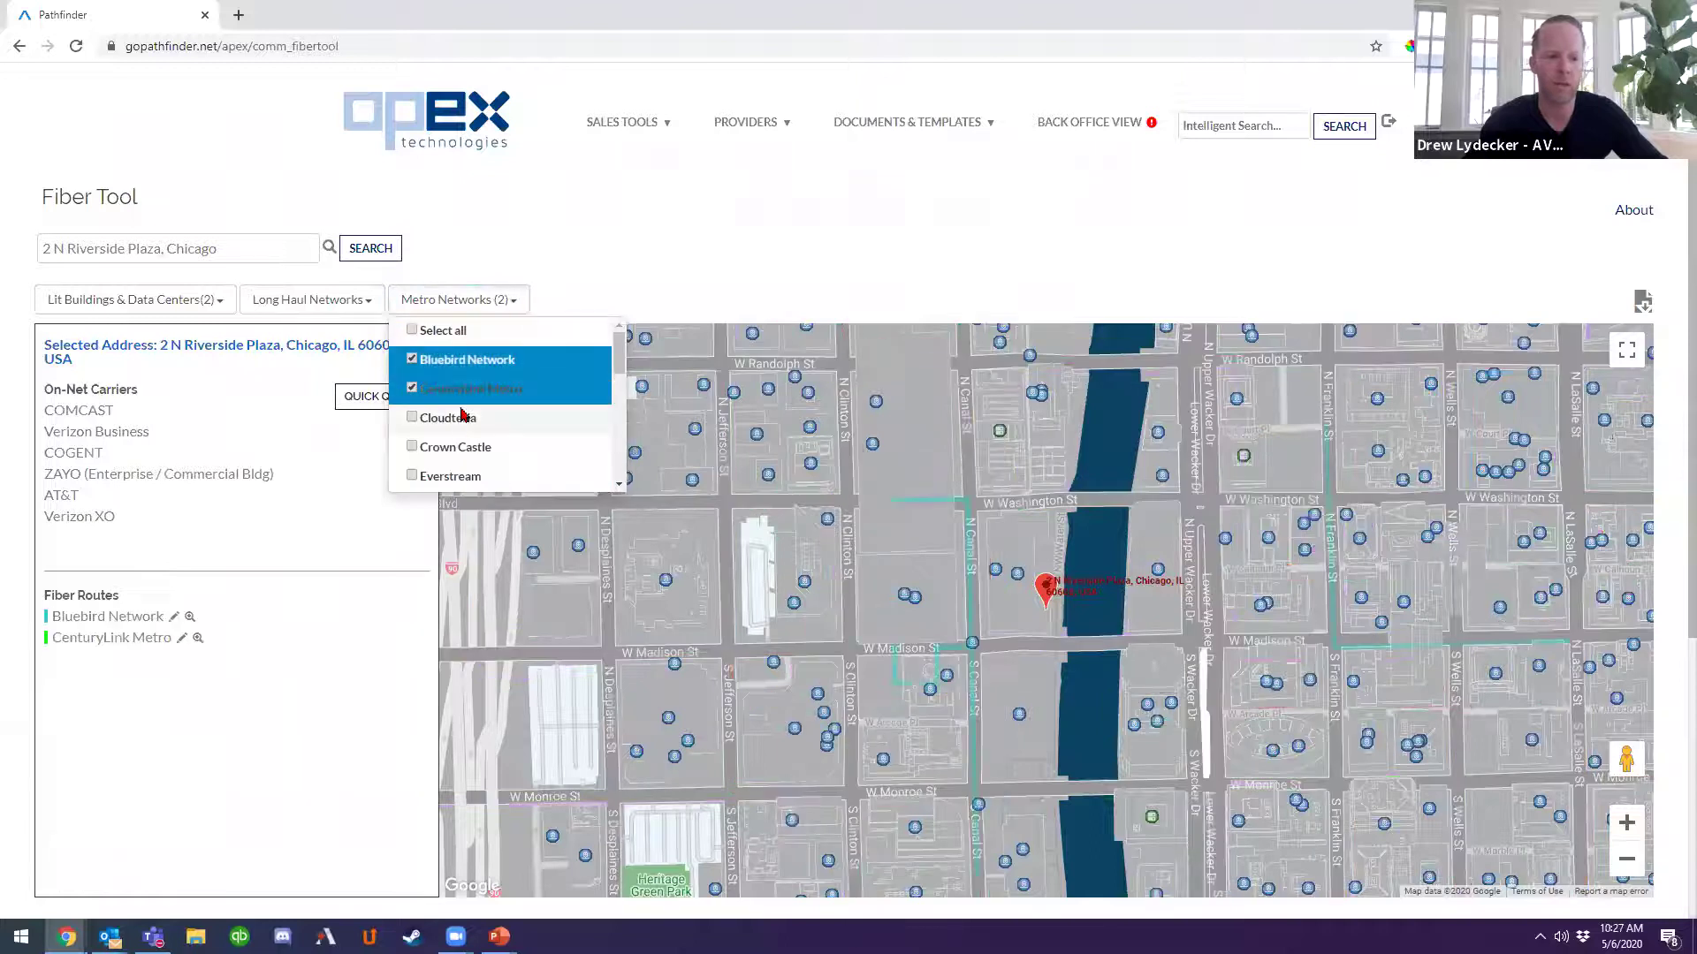
{"action": "left_click", "coordinate": [452, 447]}
{"action": "left_click", "coordinate": [448, 418]}
{"action": "left_click", "coordinate": [450, 477]}
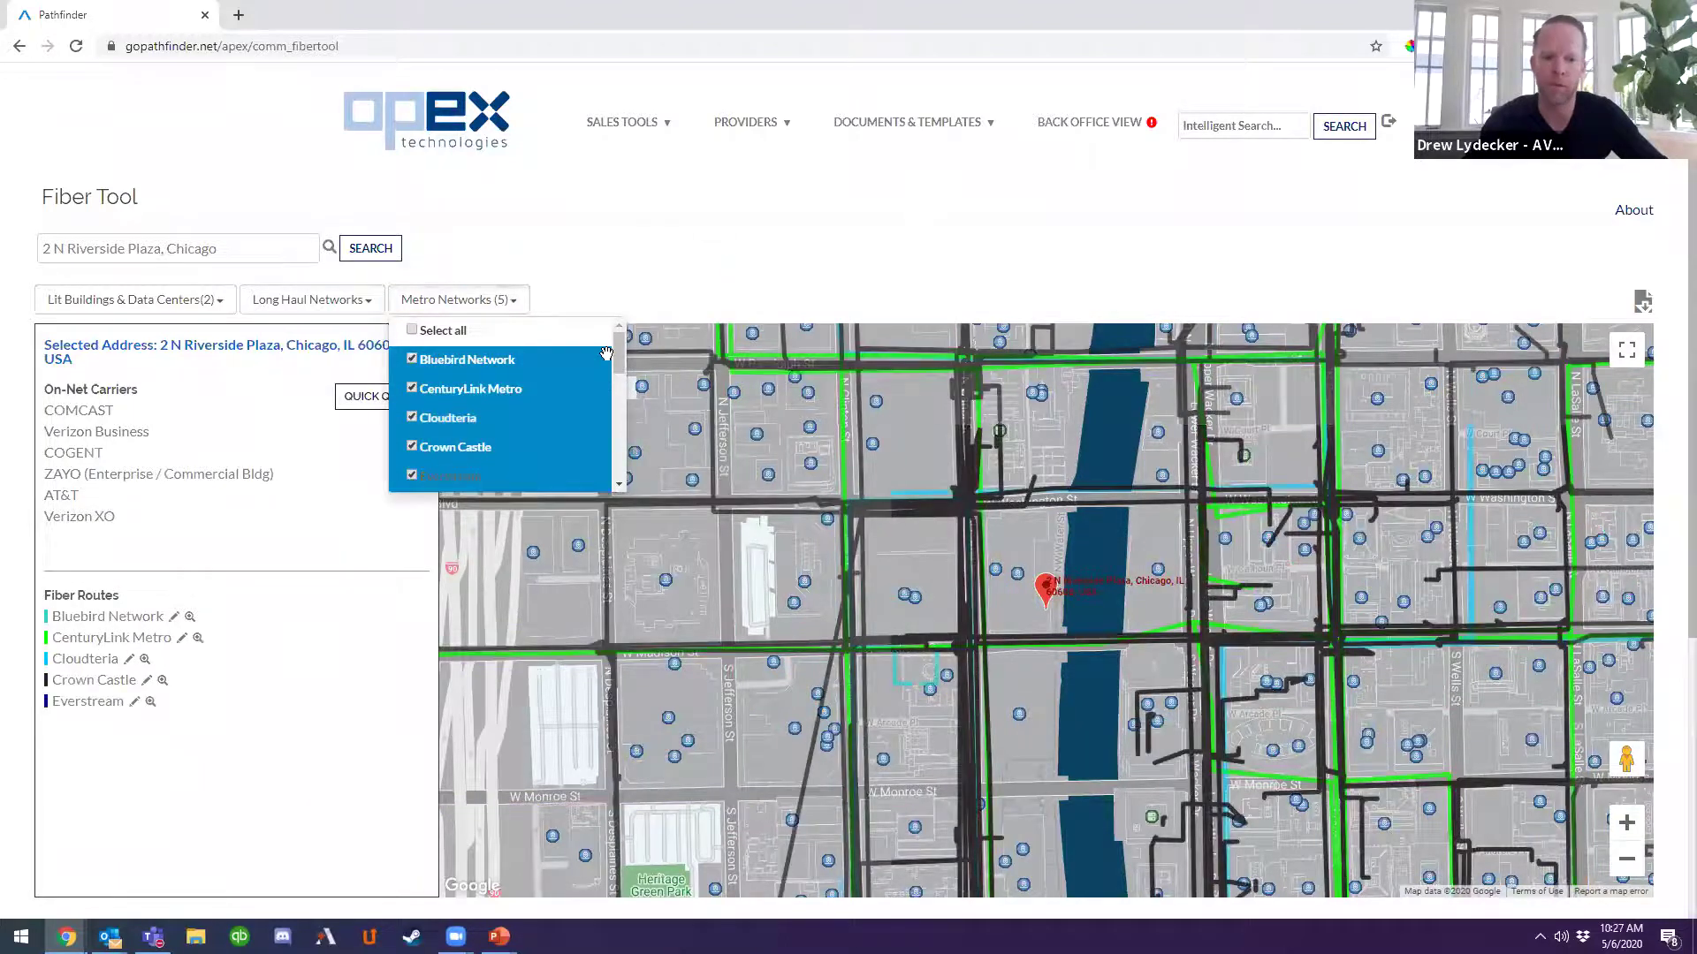
{"action": "left_click", "coordinate": [741, 244]}
Select the Citigroup Center building on the map, preview it in satellite view, return to map view, and highlight its address.
{"action": "left_click_drag", "start_coordinate": [1182, 597], "coordinate": [1151, 564]}
{"action": "scroll", "coordinate": [1105, 493], "scroll_direction": "up", "scroll_amount": 2}
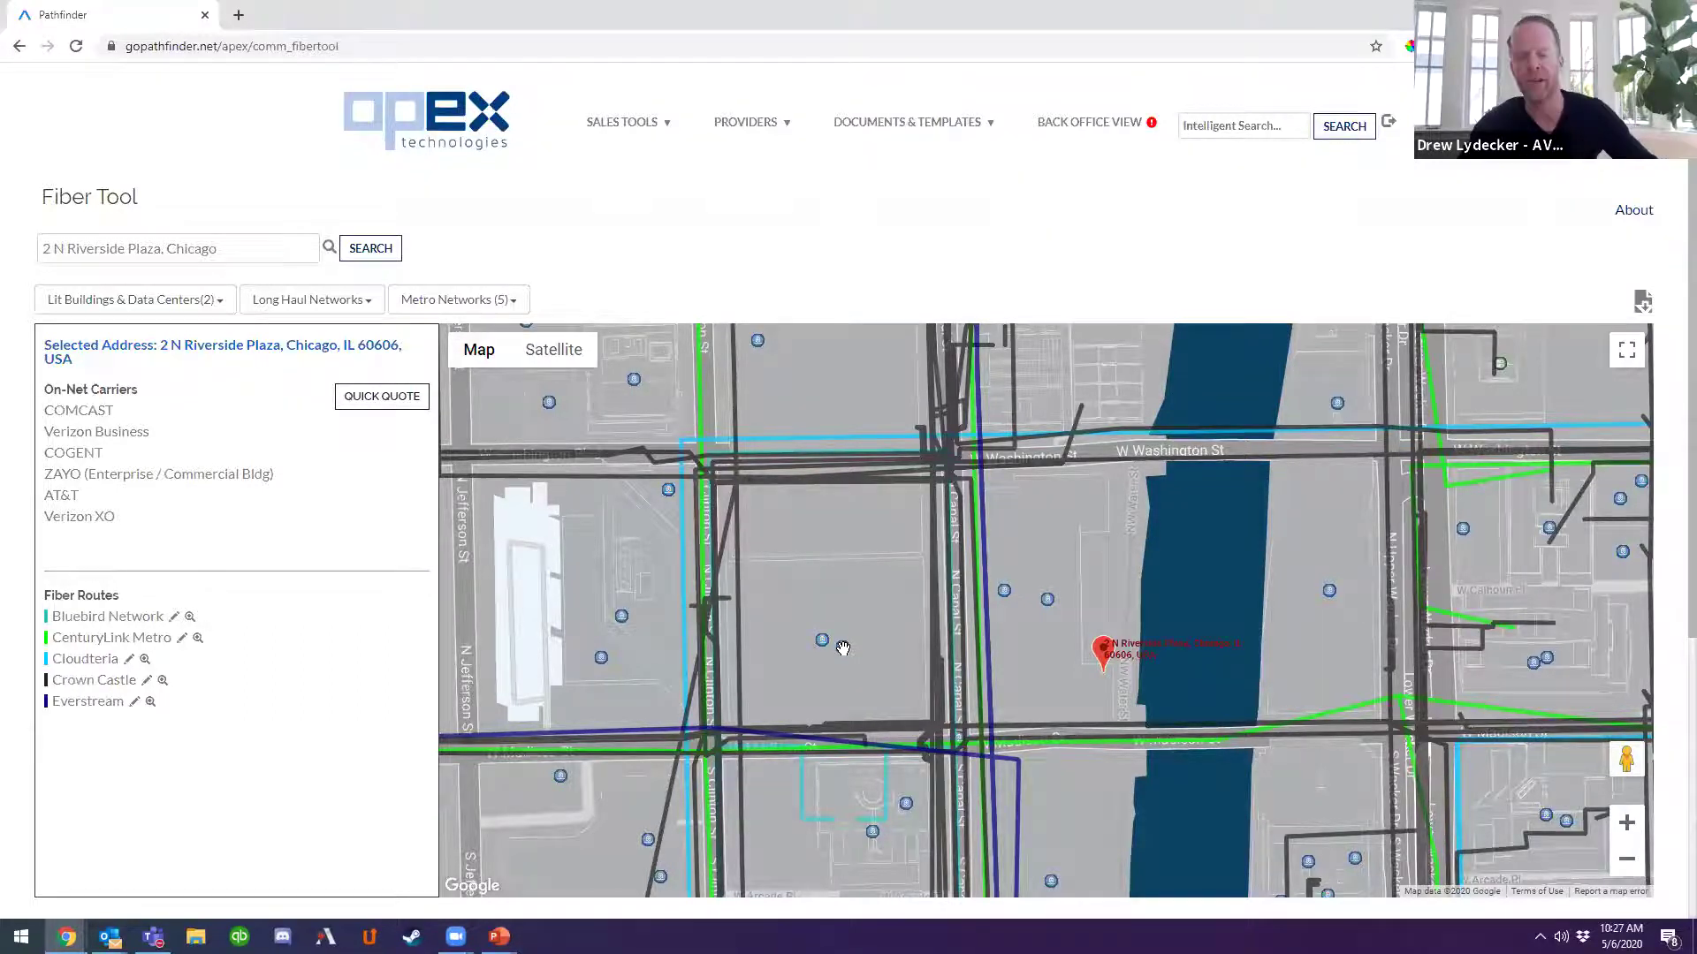
{"action": "left_click", "coordinate": [824, 641]}
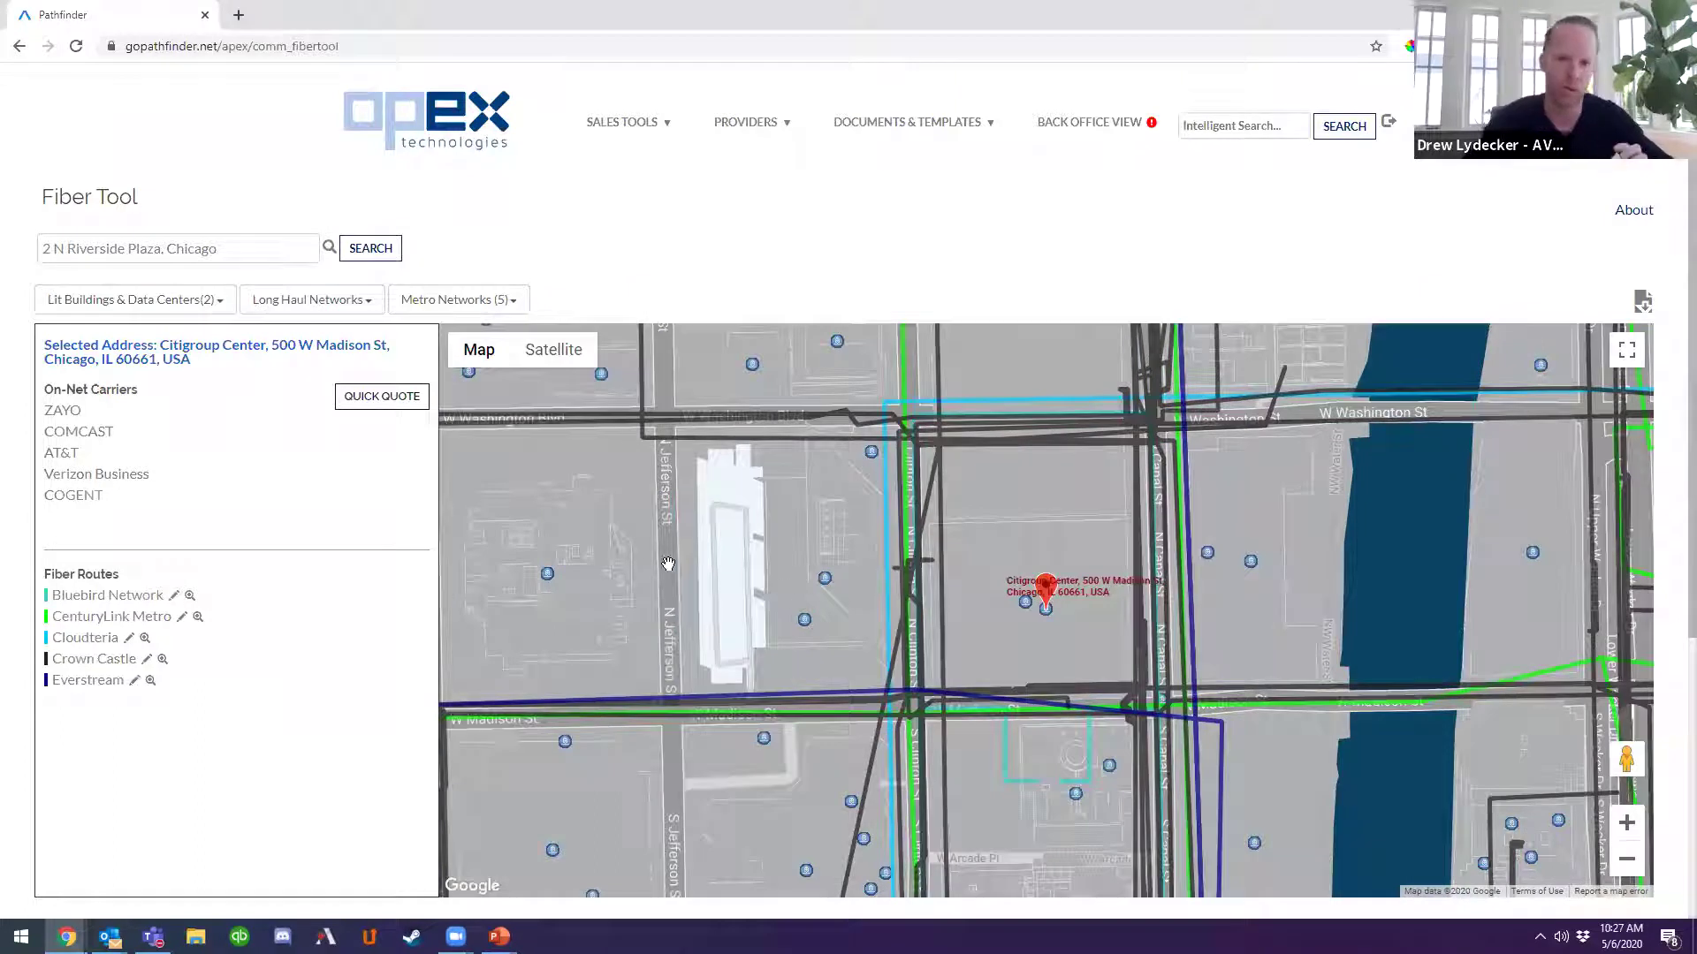
{"action": "left_click", "coordinate": [556, 353]}
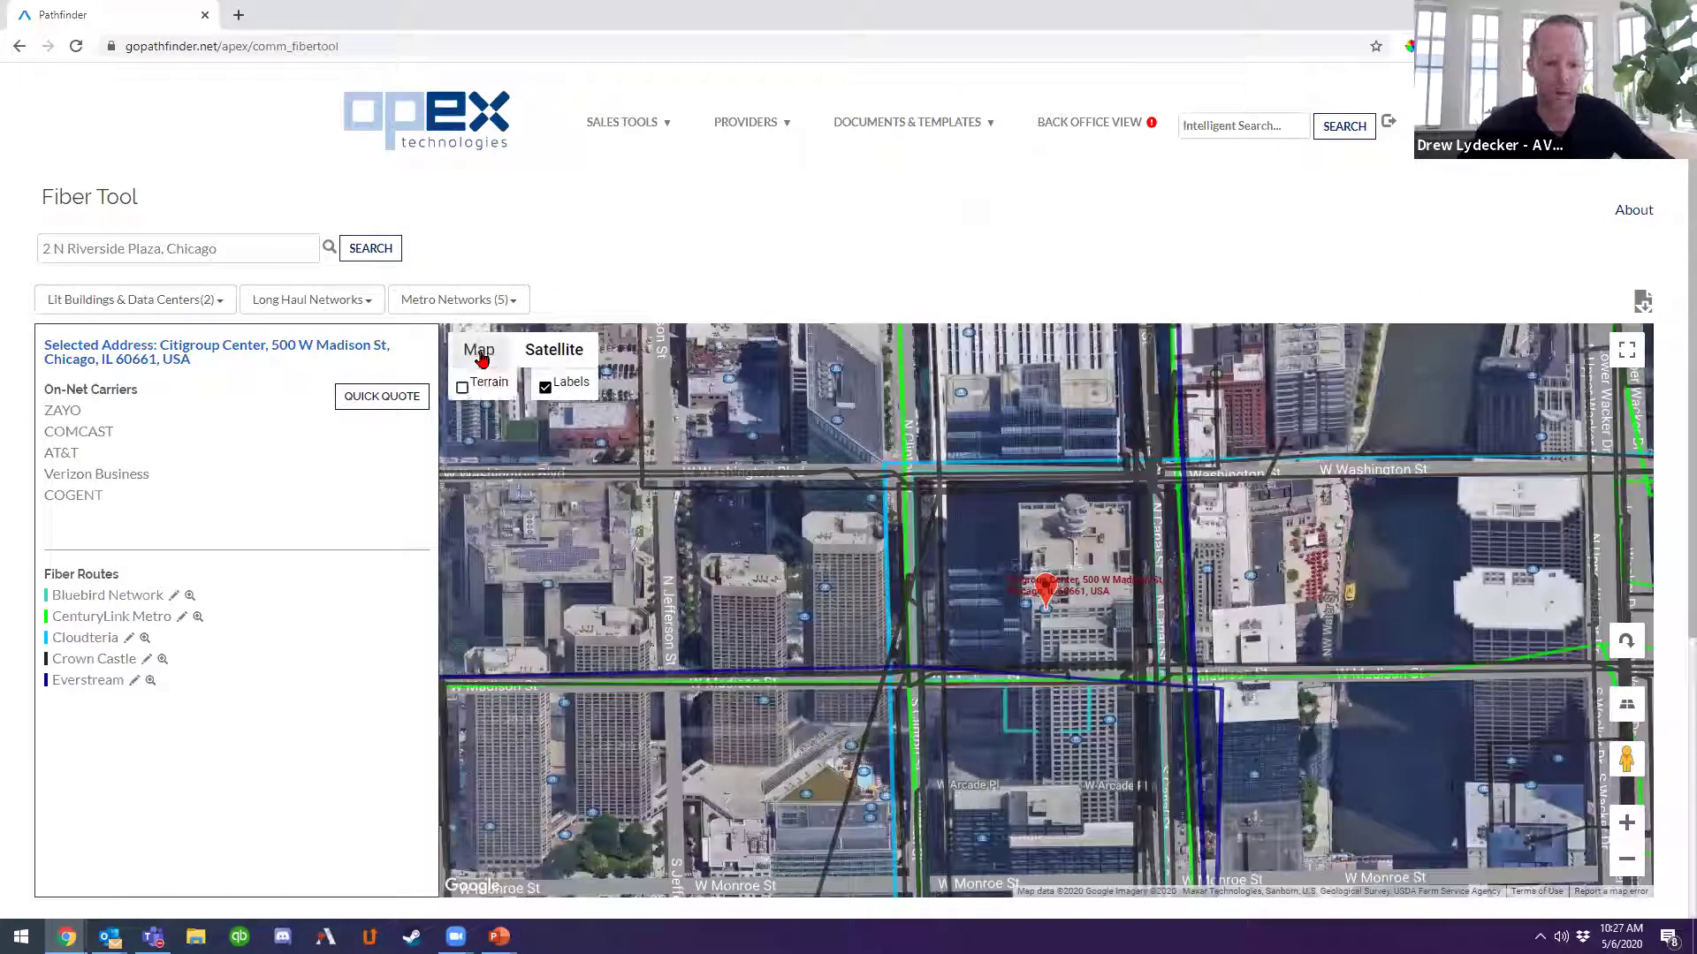
{"action": "left_click", "coordinate": [480, 354]}
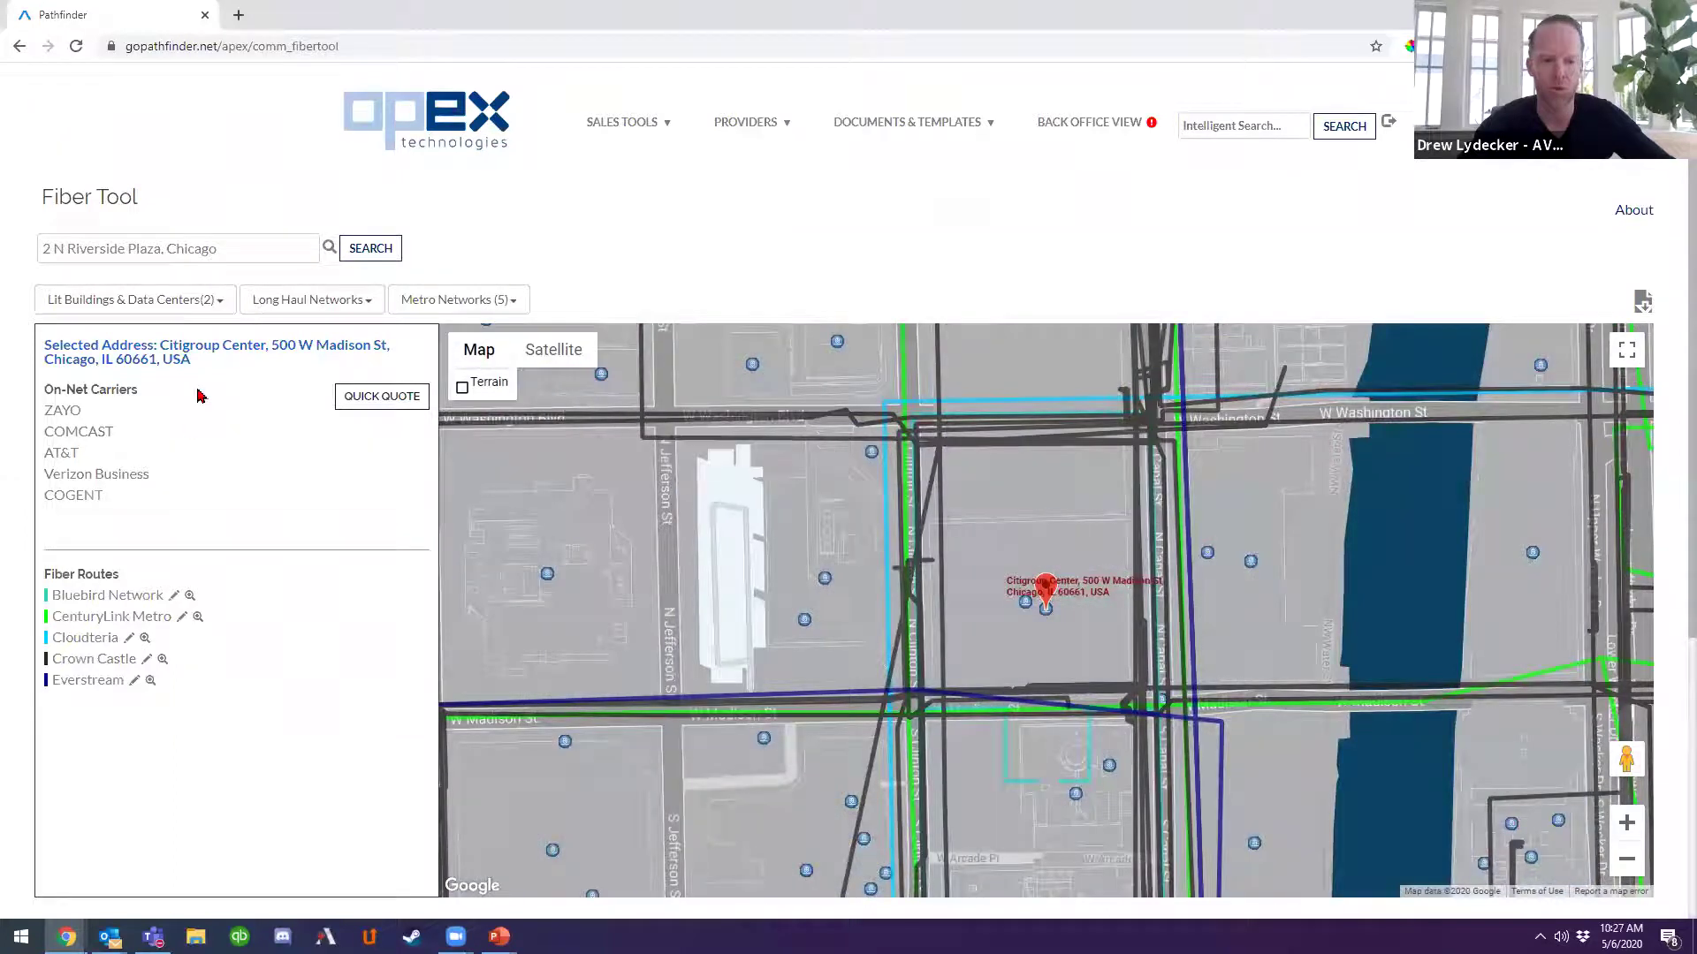
{"action": "left_click_drag", "start_coordinate": [205, 361], "coordinate": [46, 346]}
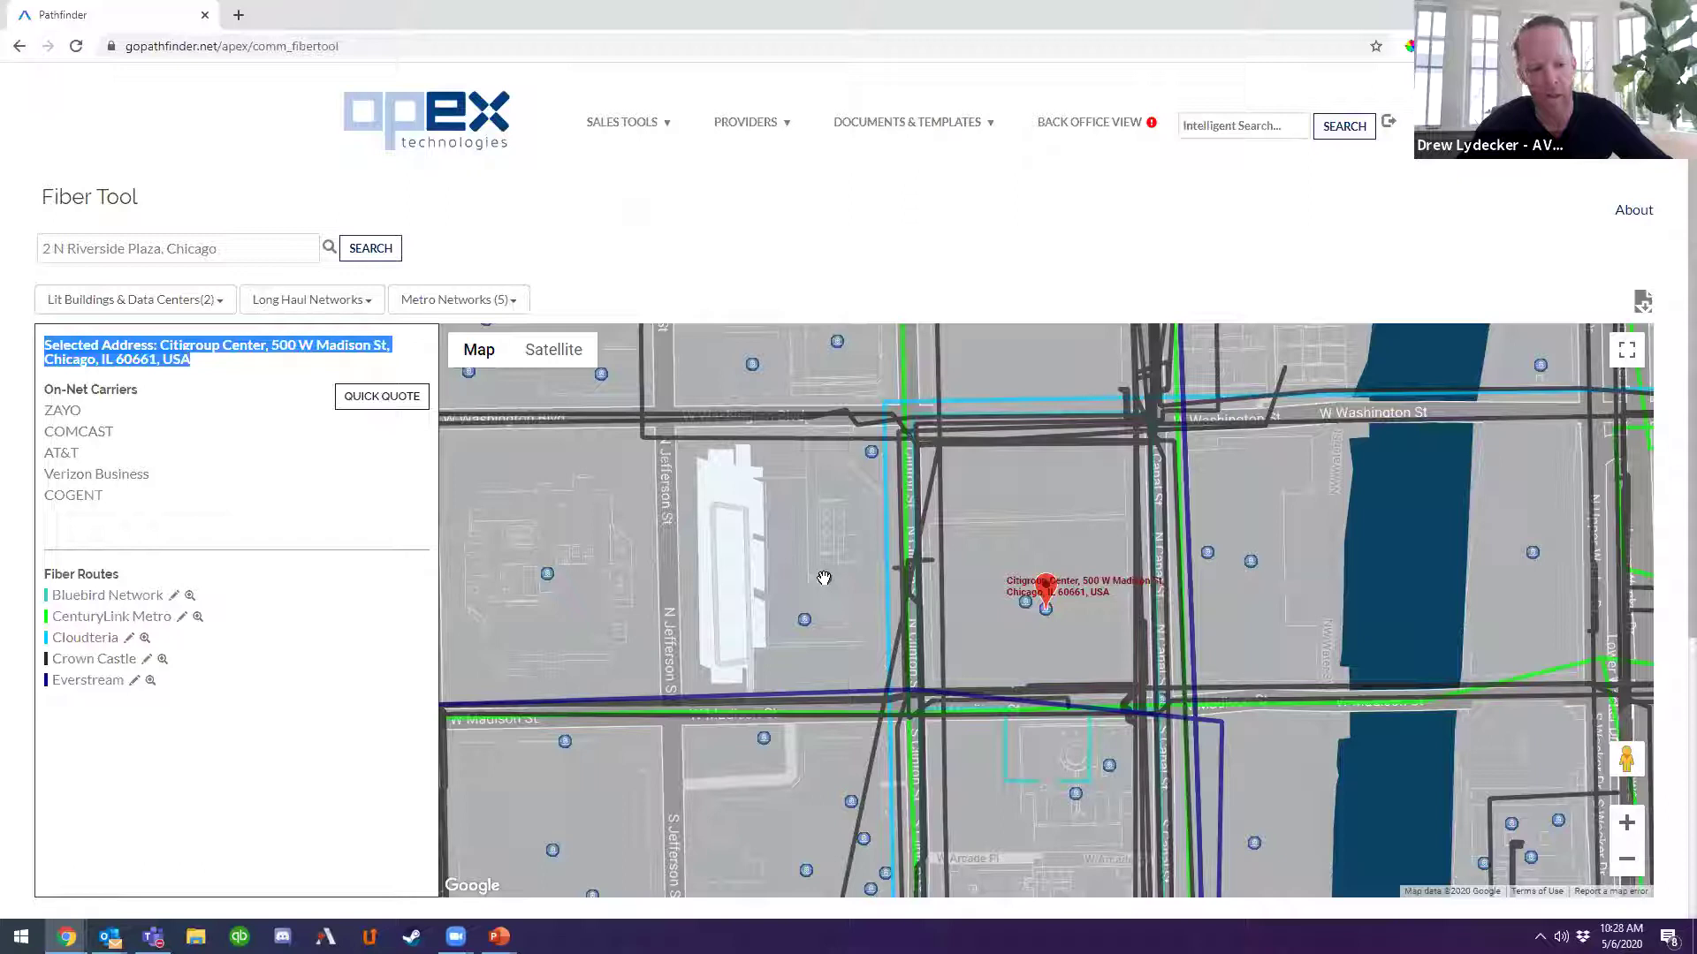
Select the lit building just west of Citigroup Center and examine its address, its on-net carrier COMCAST and the surrounding routes.
{"action": "left_click", "coordinate": [824, 577]}
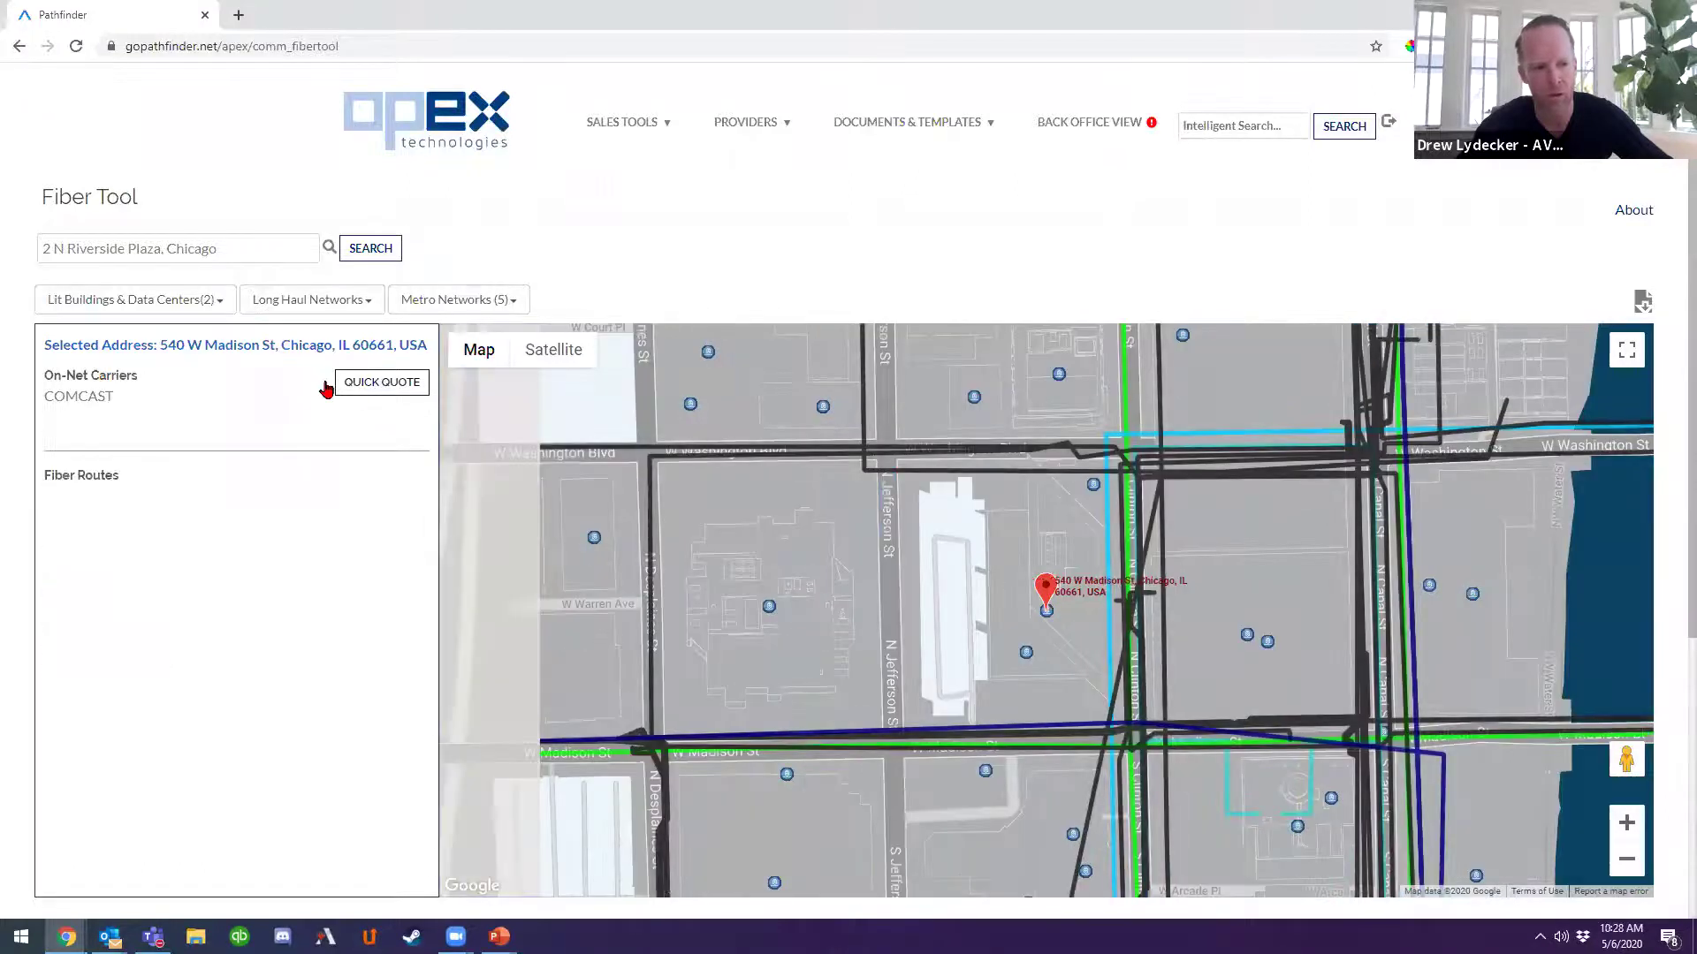
{"action": "triple_click", "coordinate": [245, 349]}
{"action": "double_click", "coordinate": [122, 399]}
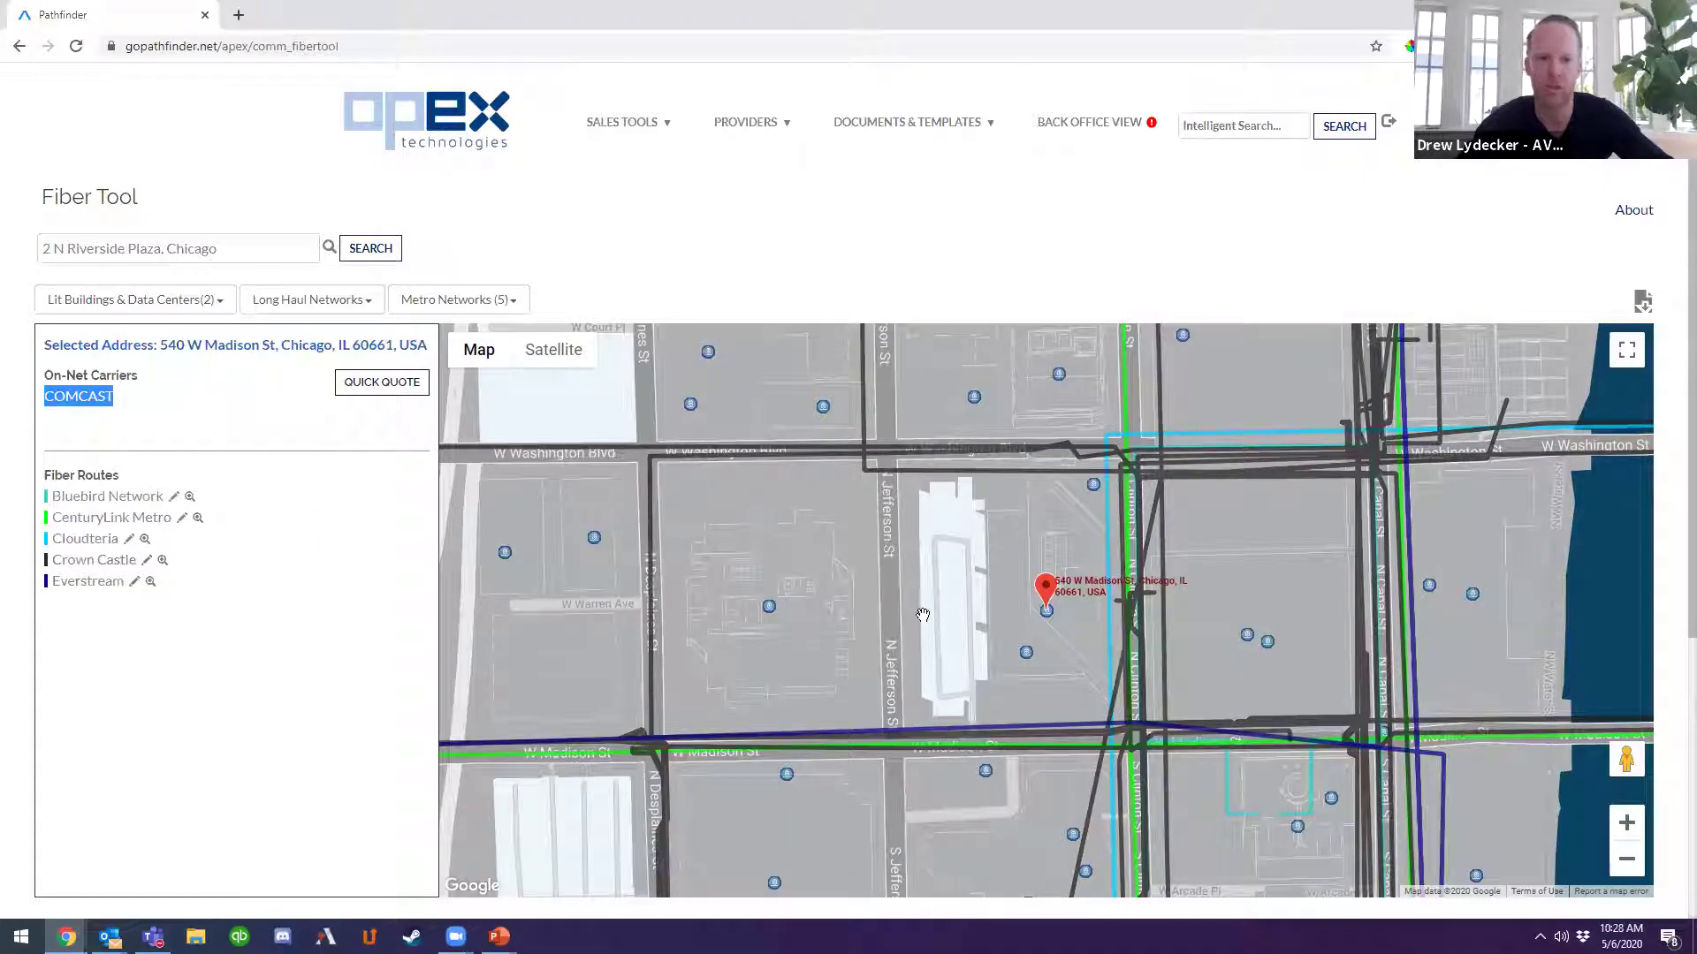
{"action": "mouse_move", "coordinate": [910, 536]}
{"action": "left_mouse_down"}
{"action": "mouse_move", "coordinate": [702, 765]}
{"action": "mouse_move", "coordinate": [632, 814]}
{"action": "left_mouse_up"}
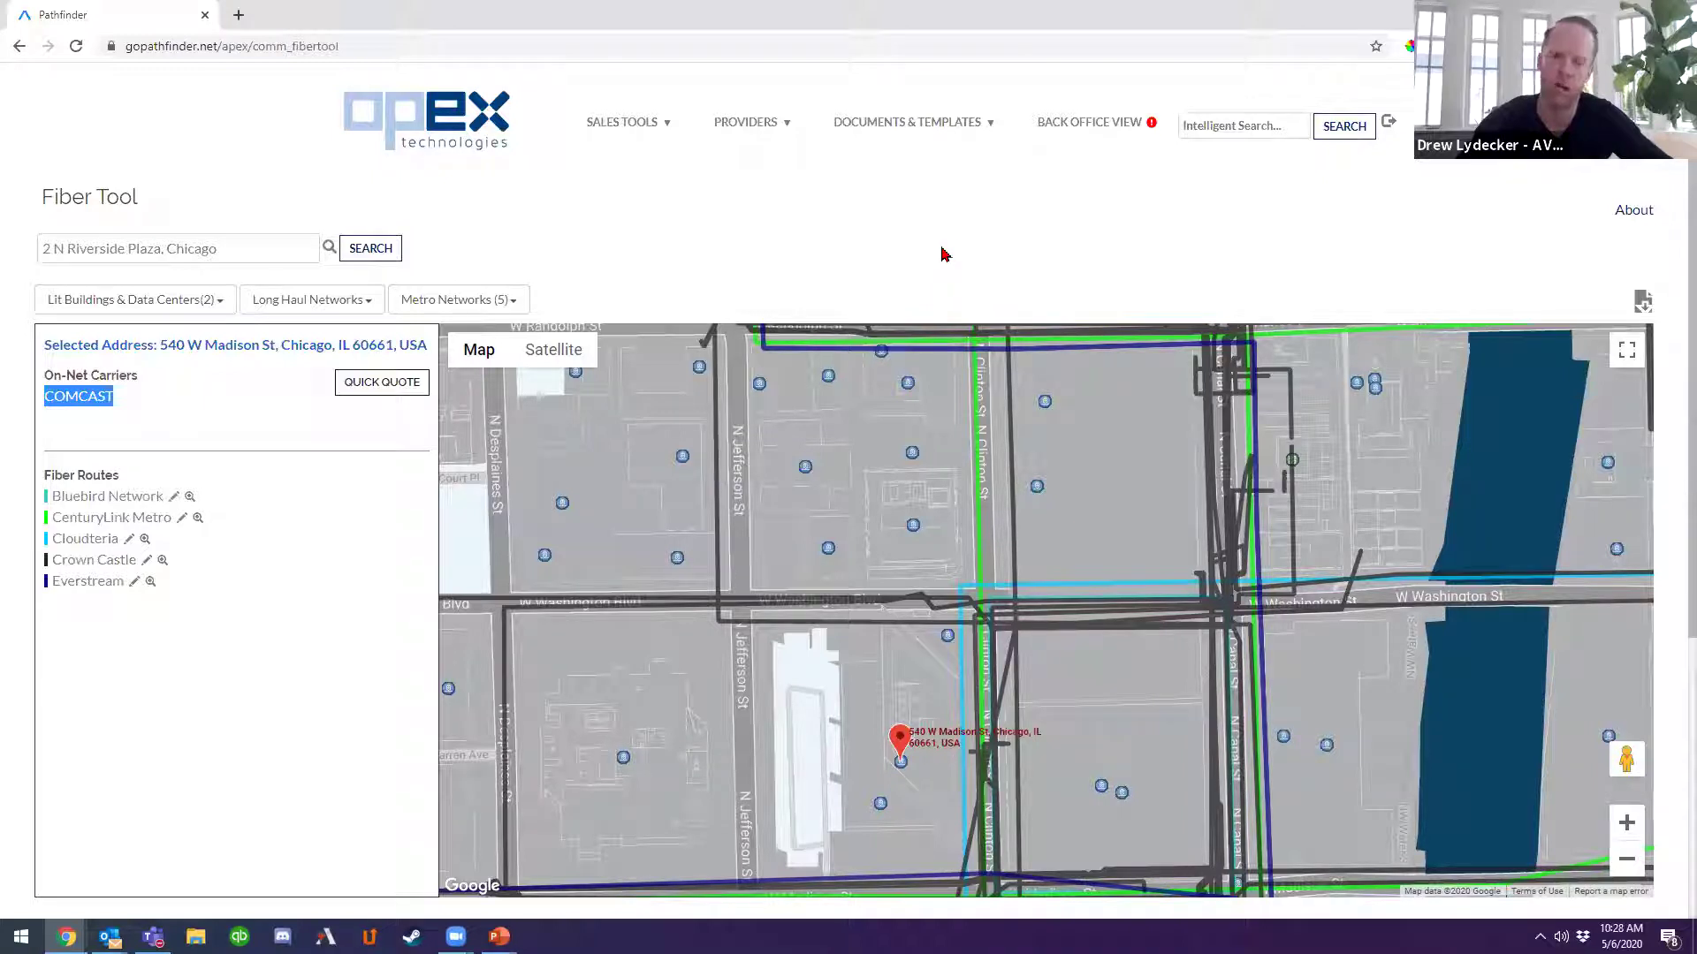
{"action": "left_click", "coordinate": [90, 390]}
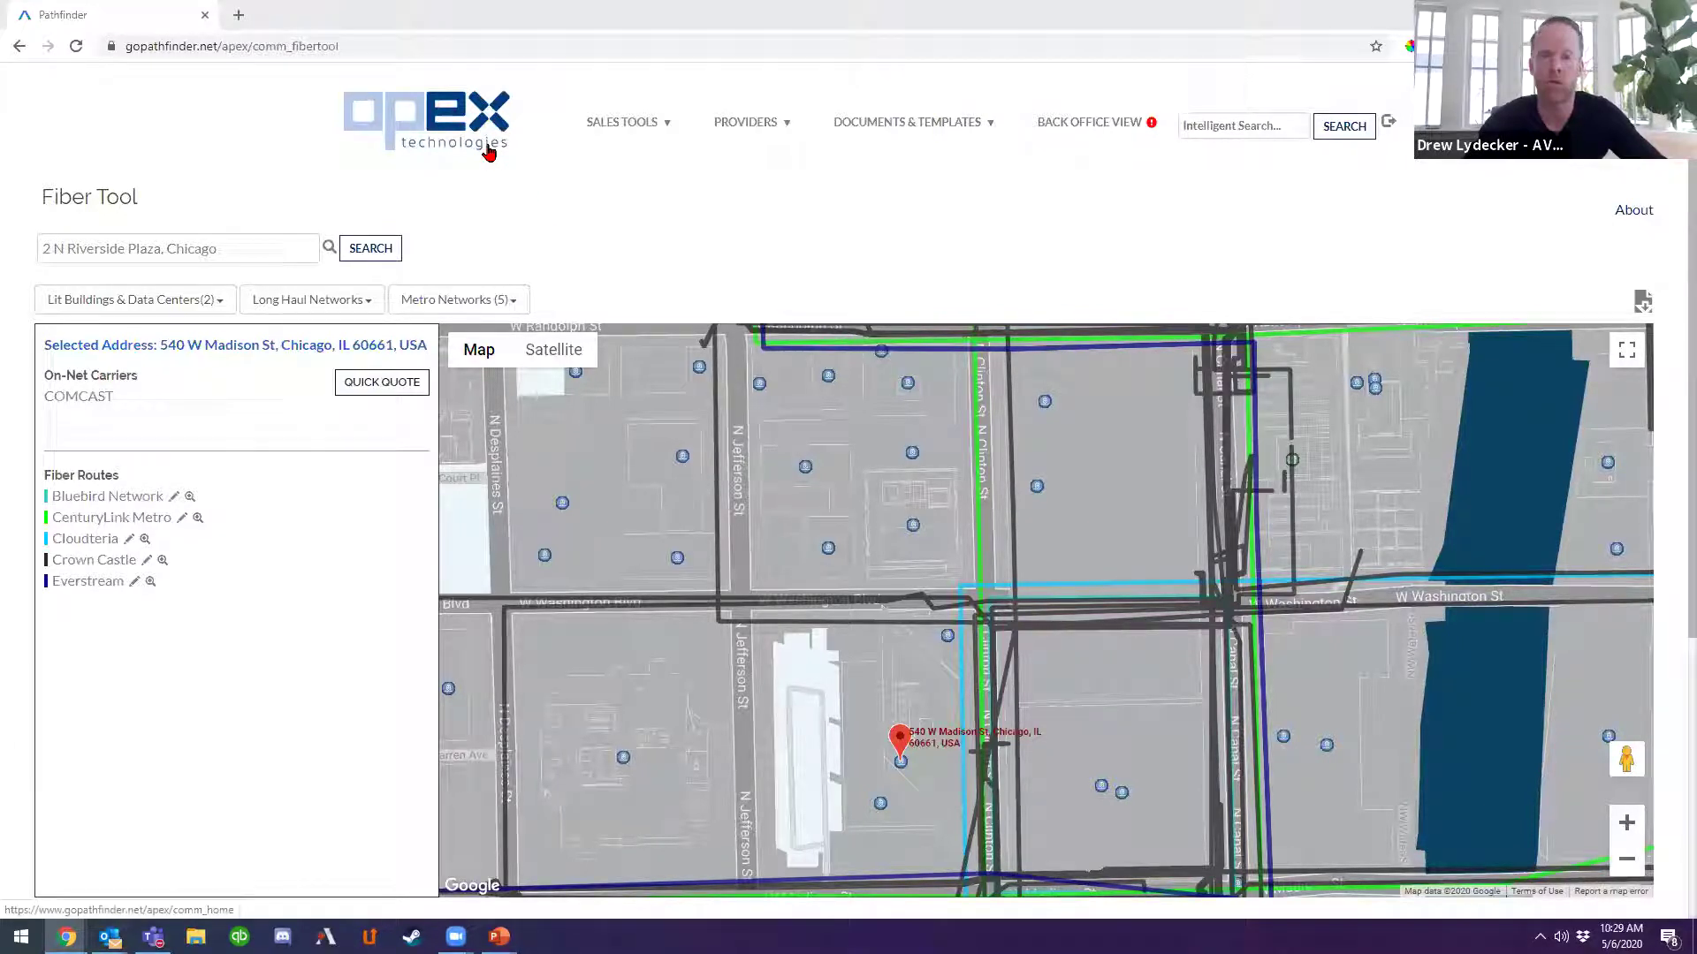
Return to the portal home page and highlight the Data Center Locator and Fiber Locator tools.
{"action": "left_click", "coordinate": [489, 153]}
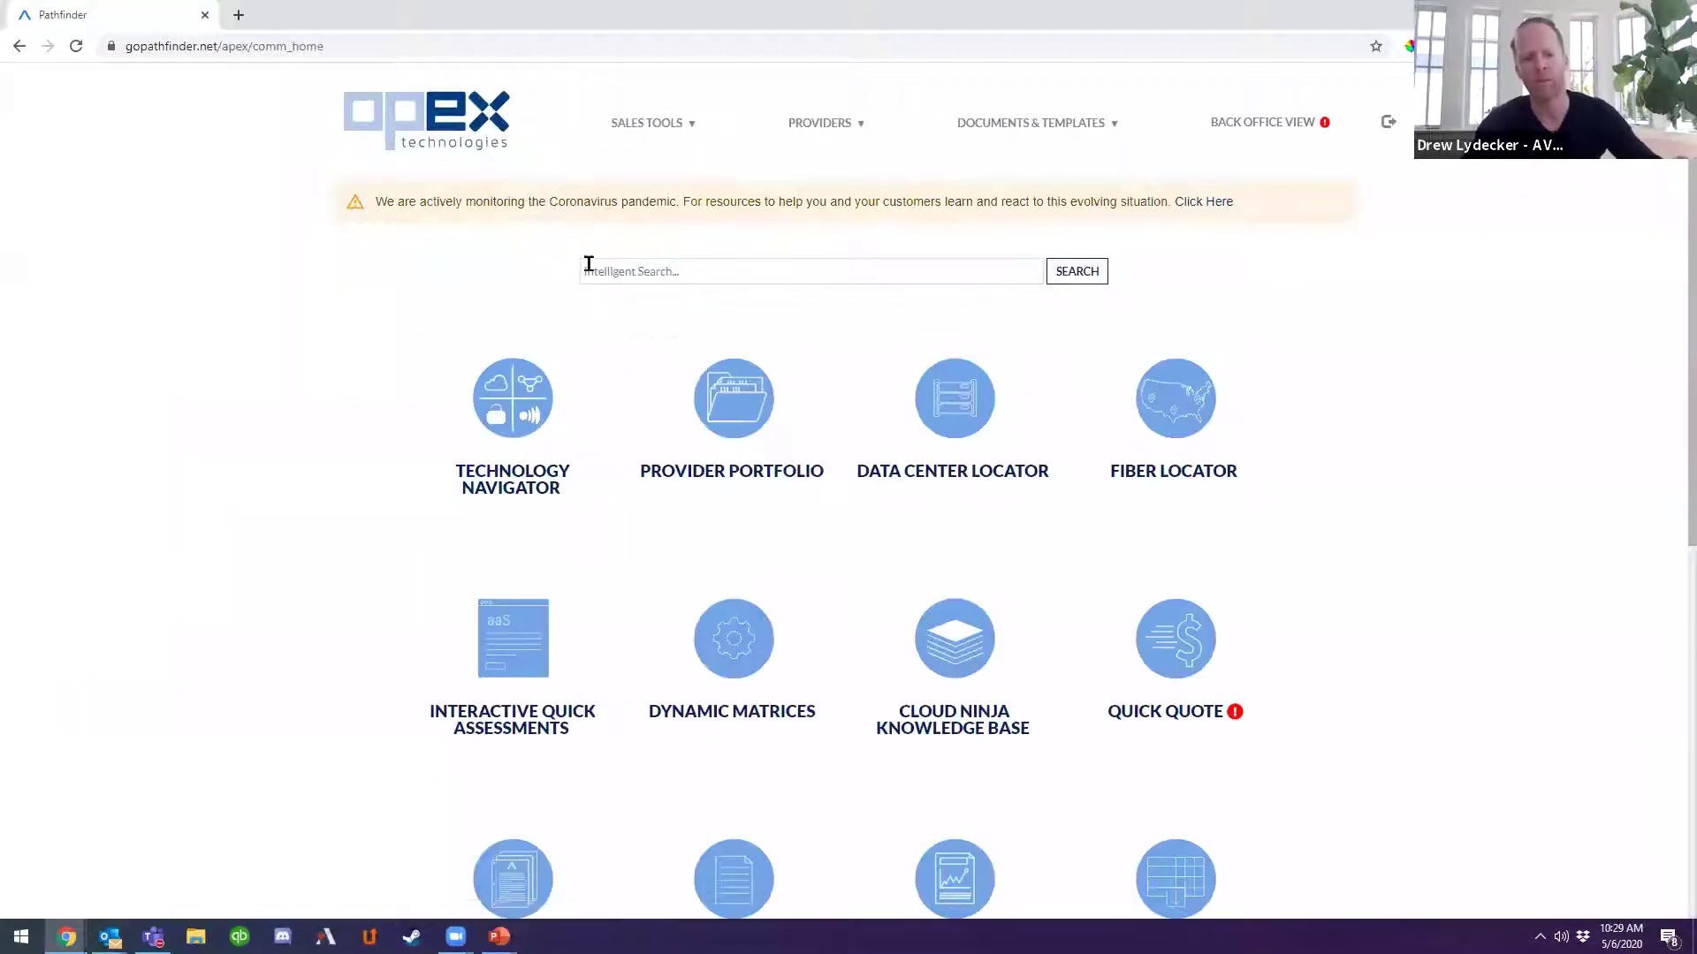
{"action": "left_click_drag", "start_coordinate": [1257, 477], "coordinate": [871, 486]}
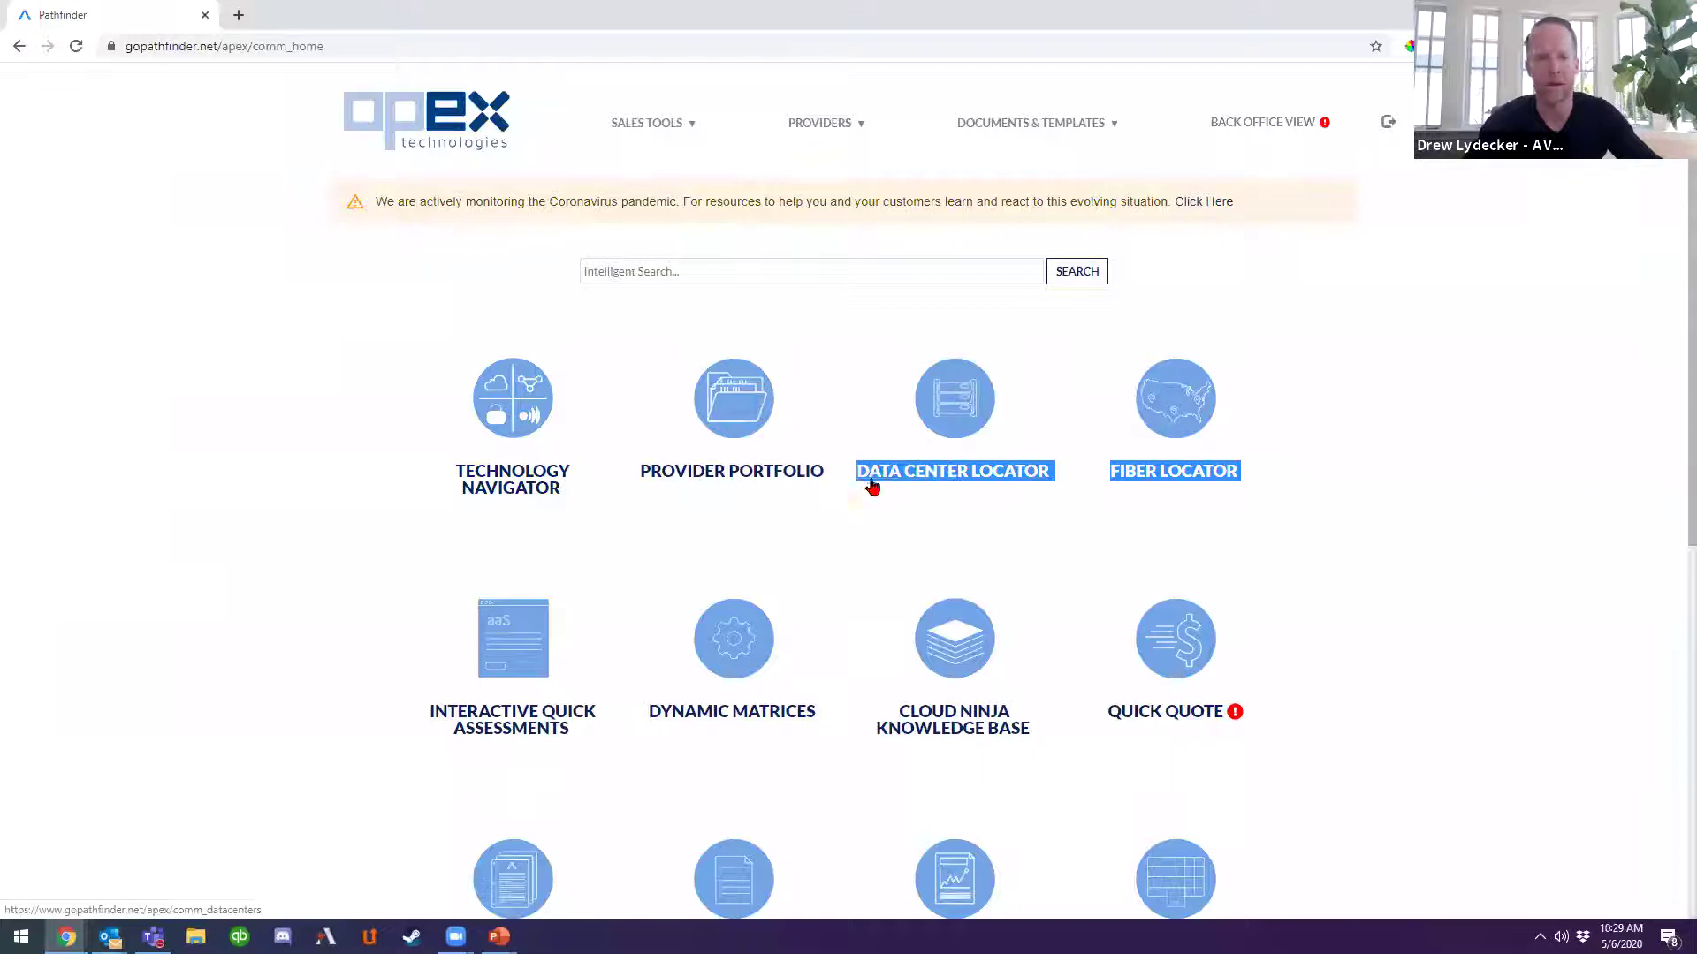
{"action": "left_click", "coordinate": [1086, 542]}
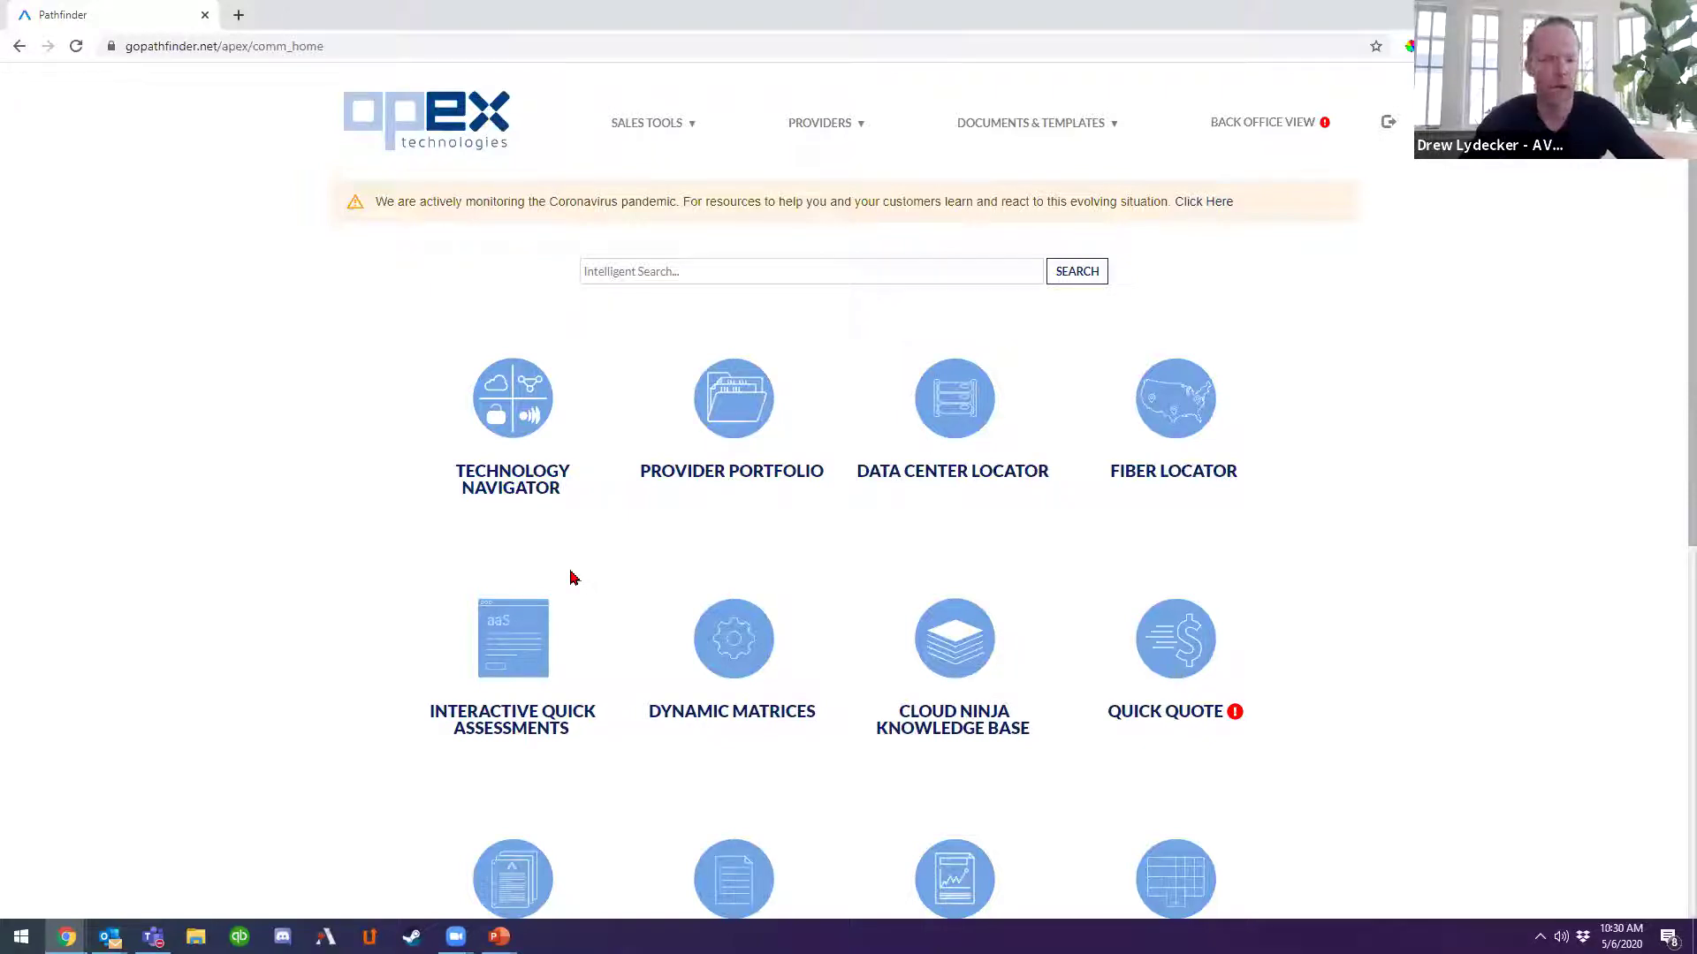
Open the Interactive Quick Assessments and review the full list of assessments, highlighting the featured Work from Home entry.
{"action": "left_click", "coordinate": [519, 716]}
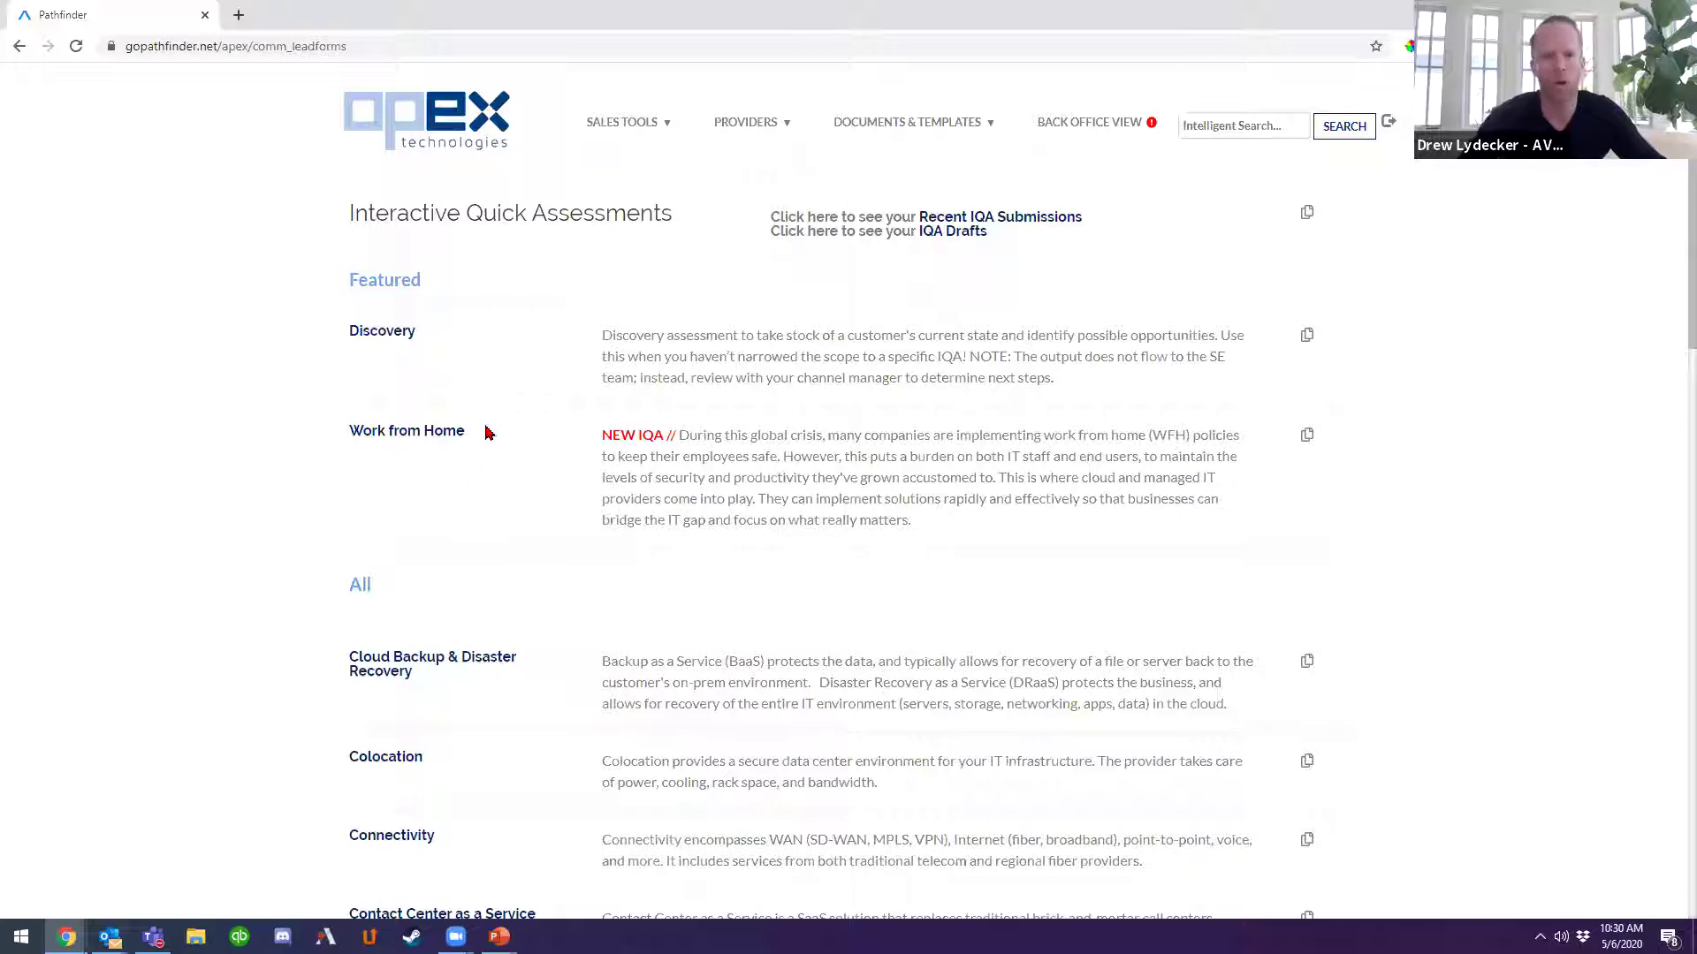
{"action": "left_click_drag", "start_coordinate": [486, 433], "coordinate": [346, 430]}
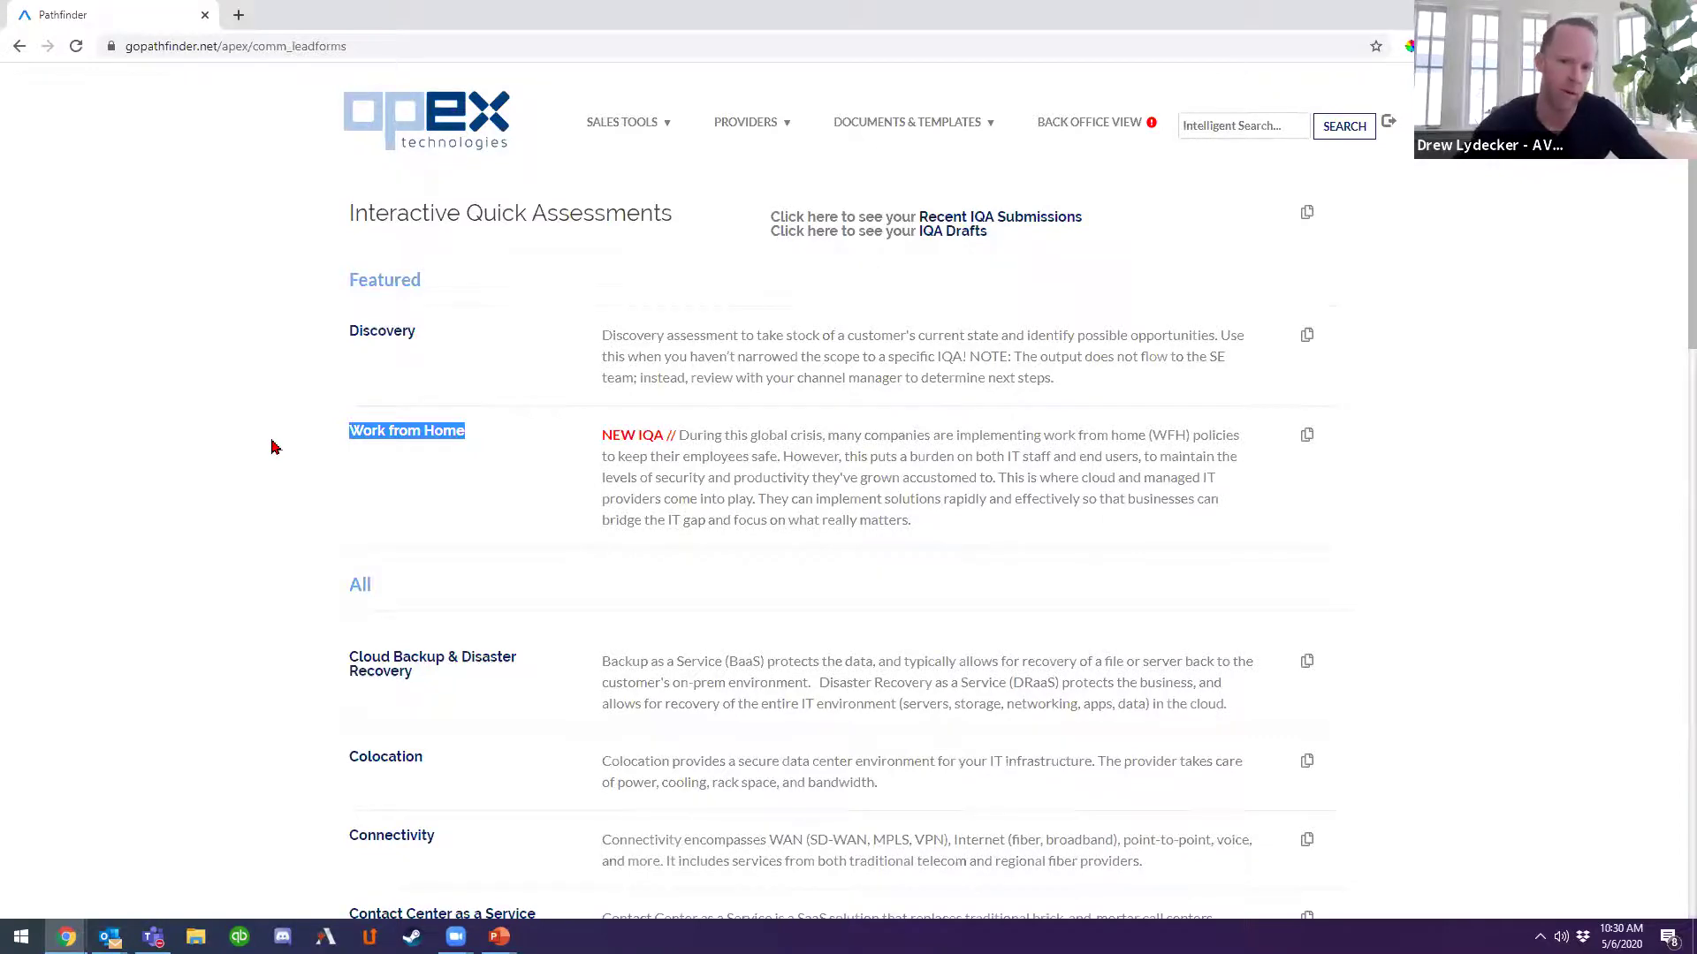
{"action": "scroll", "coordinate": [272, 446], "scroll_direction": "down", "scroll_amount": 3}
{"action": "scroll", "coordinate": [272, 446], "scroll_direction": "down", "scroll_amount": 4}
{"action": "scroll", "coordinate": [272, 446], "scroll_direction": "down", "scroll_amount": 7}
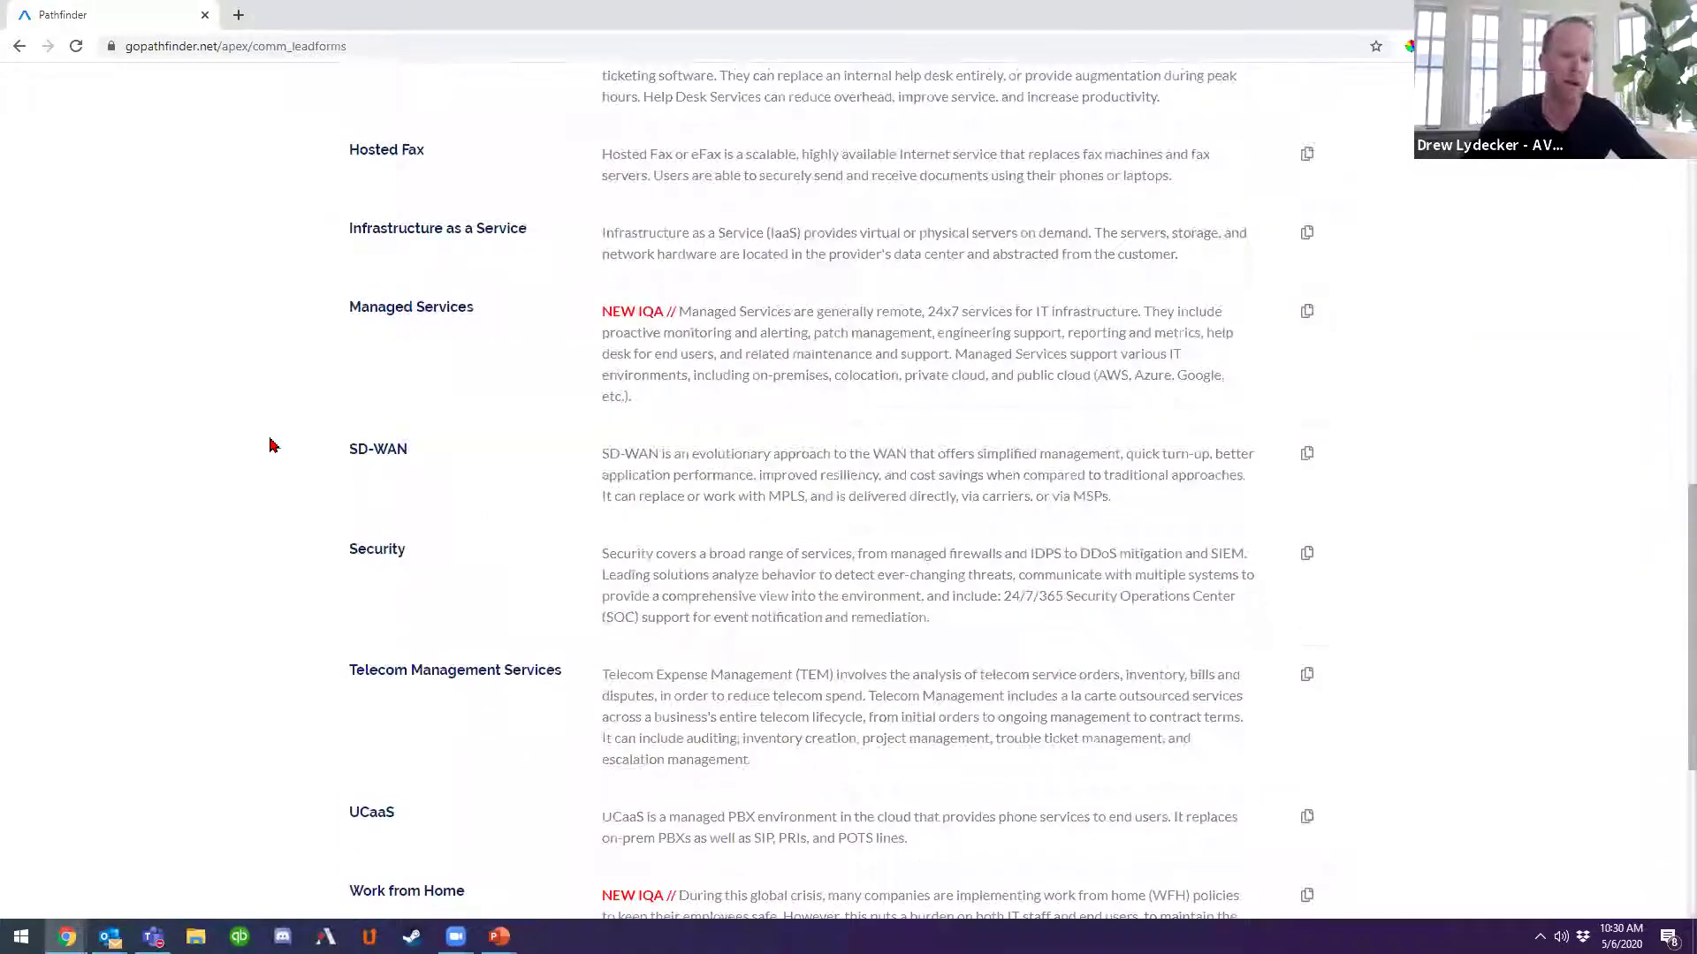
{"action": "scroll", "coordinate": [272, 446], "scroll_direction": "down", "scroll_amount": 3}
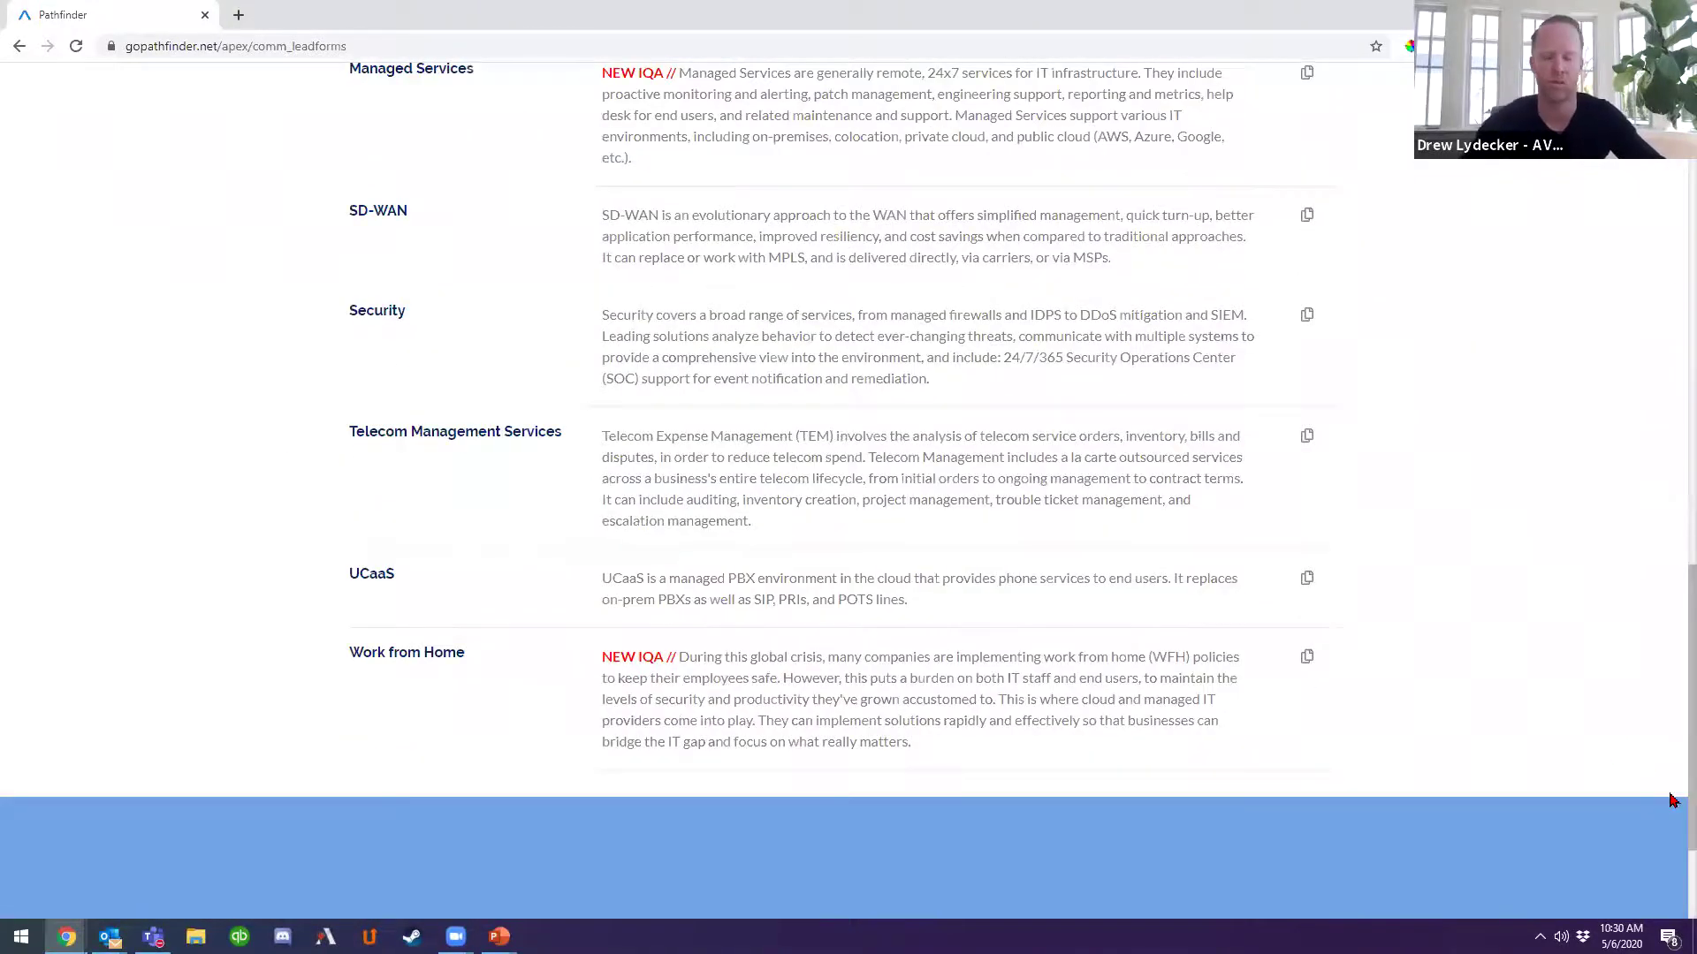
{"action": "scroll", "coordinate": [1670, 800], "scroll_direction": "up", "scroll_amount": 11}
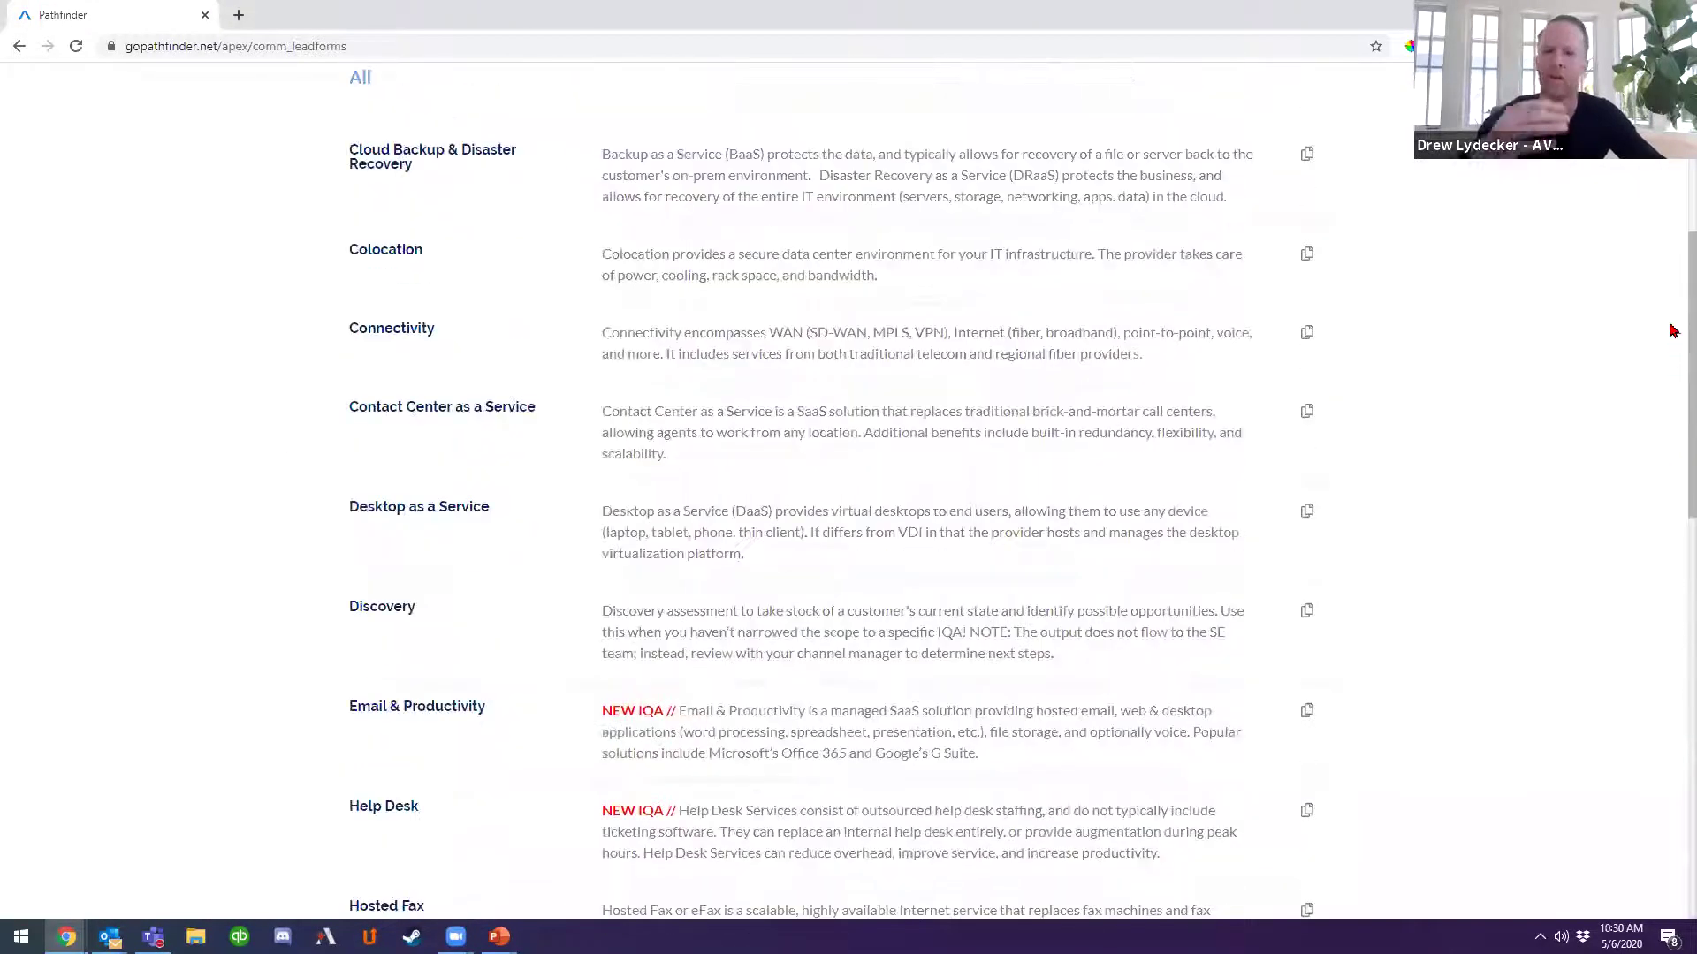
{"action": "scroll", "coordinate": [1670, 309], "scroll_direction": "up", "scroll_amount": 6}
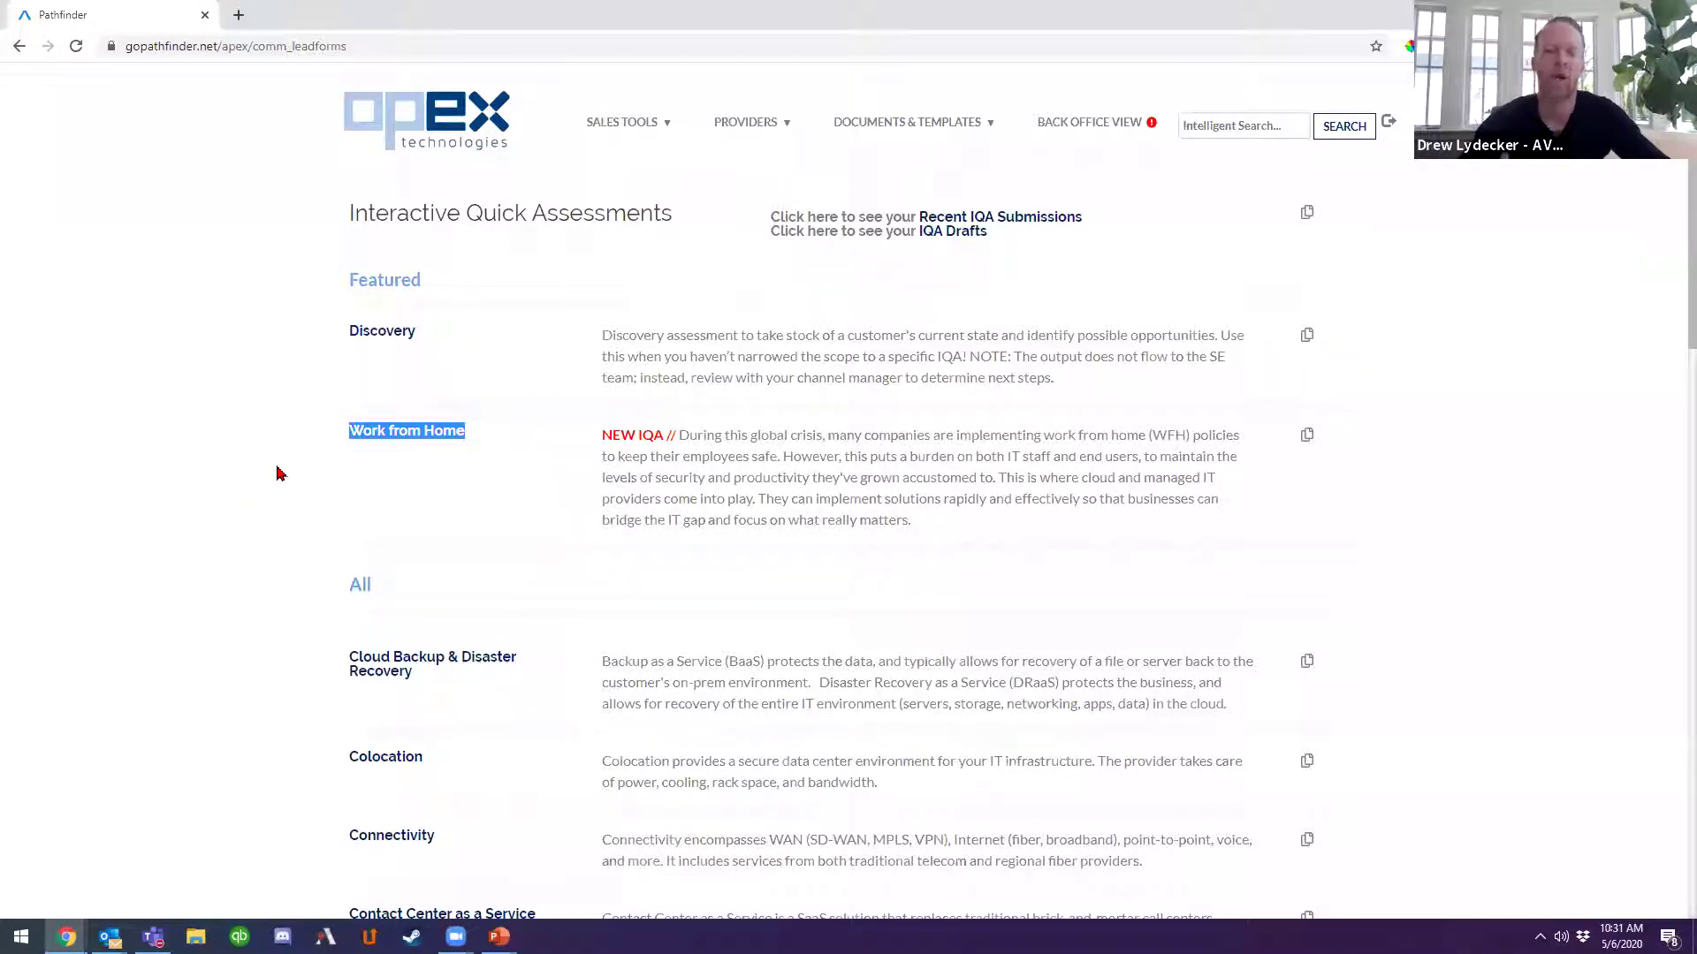
Open the featured Work from Home assessment and mark Endpoint Security and Collaboration Software as business tools in place.
{"action": "left_click", "coordinate": [354, 435]}
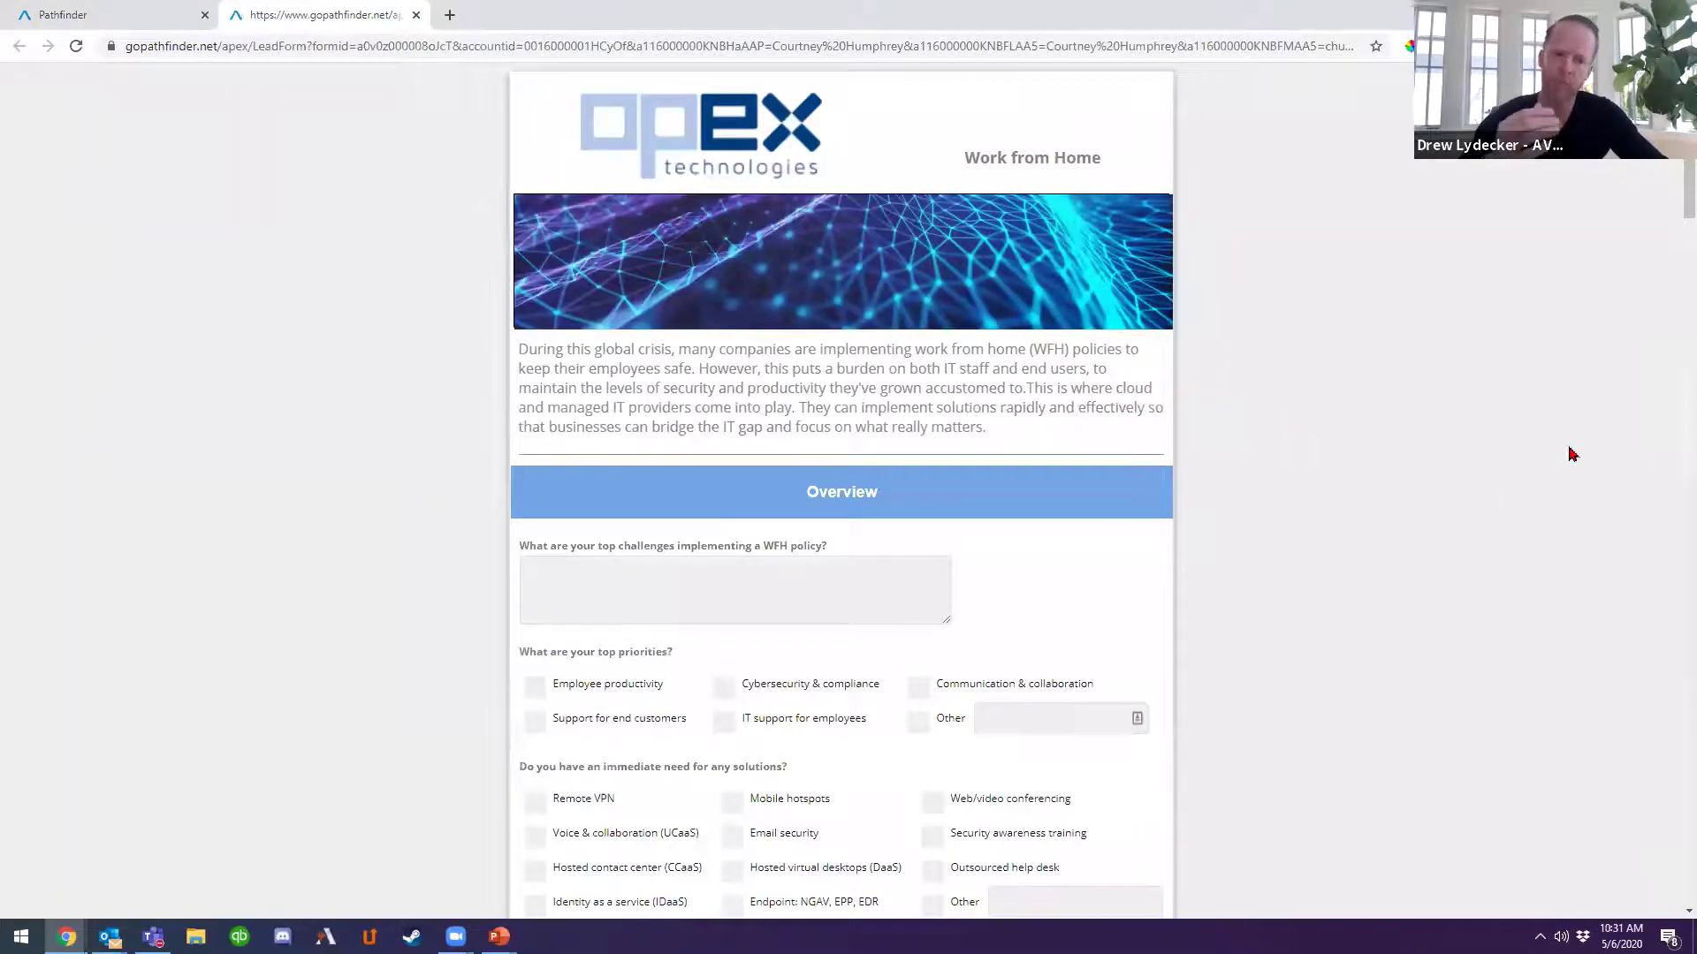
{"action": "scroll", "coordinate": [1441, 418], "scroll_direction": "down", "scroll_amount": 3}
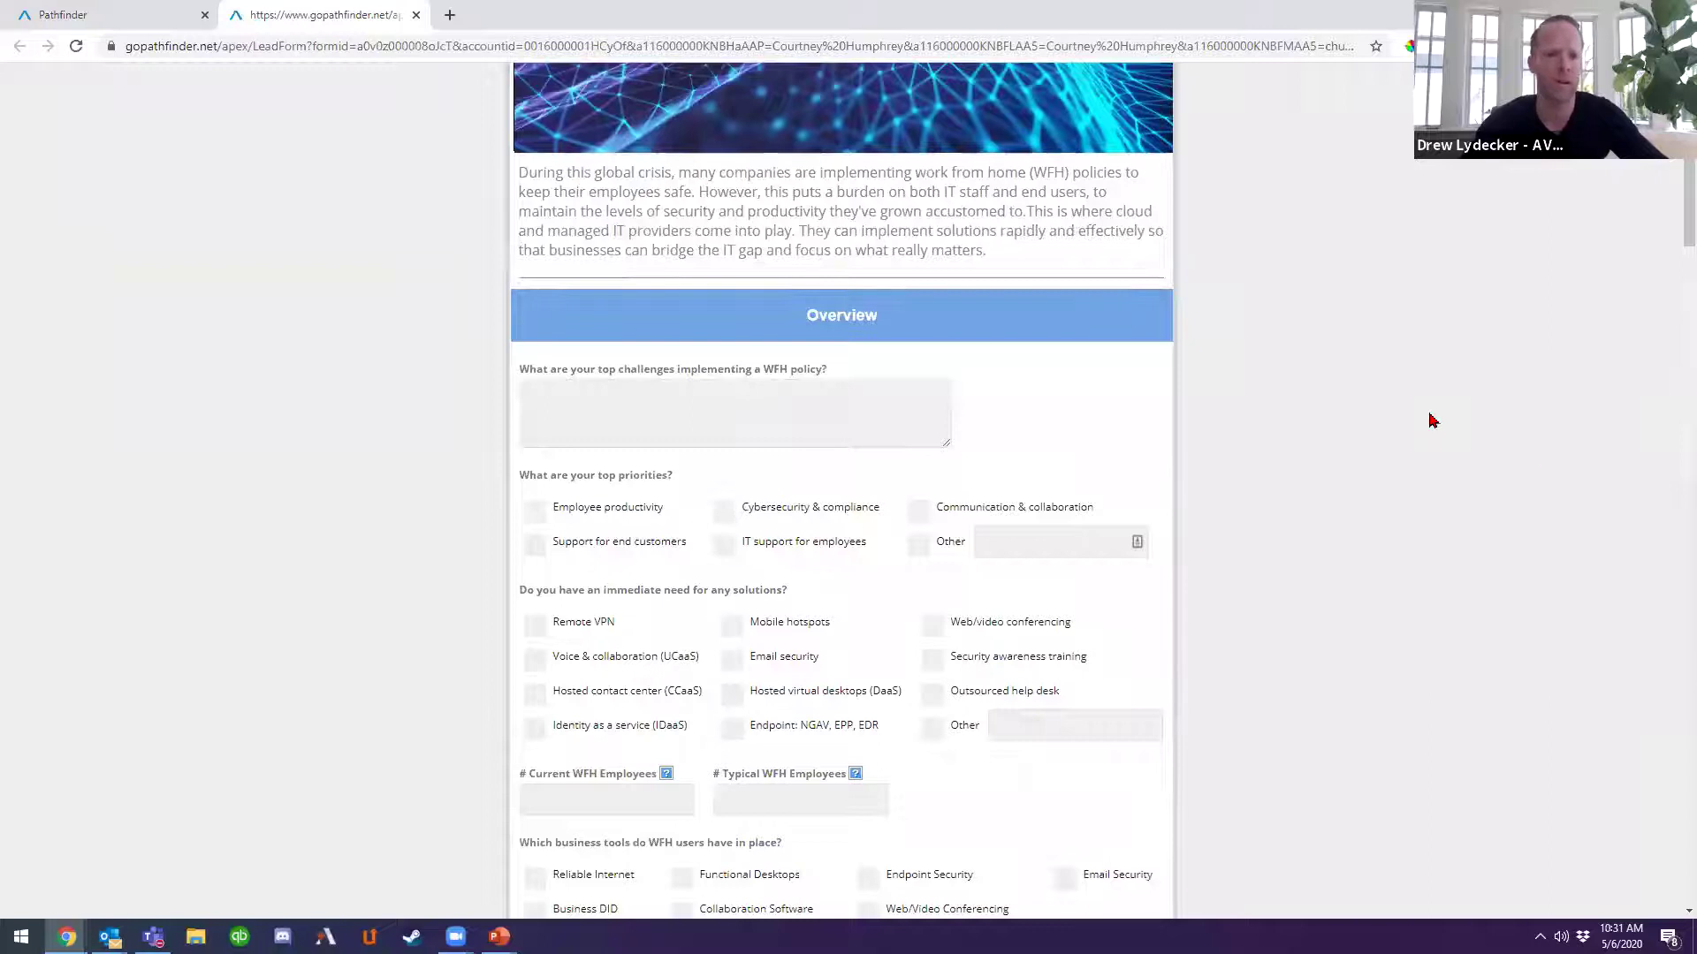
{"action": "scroll", "coordinate": [1433, 418], "scroll_direction": "down", "scroll_amount": 2}
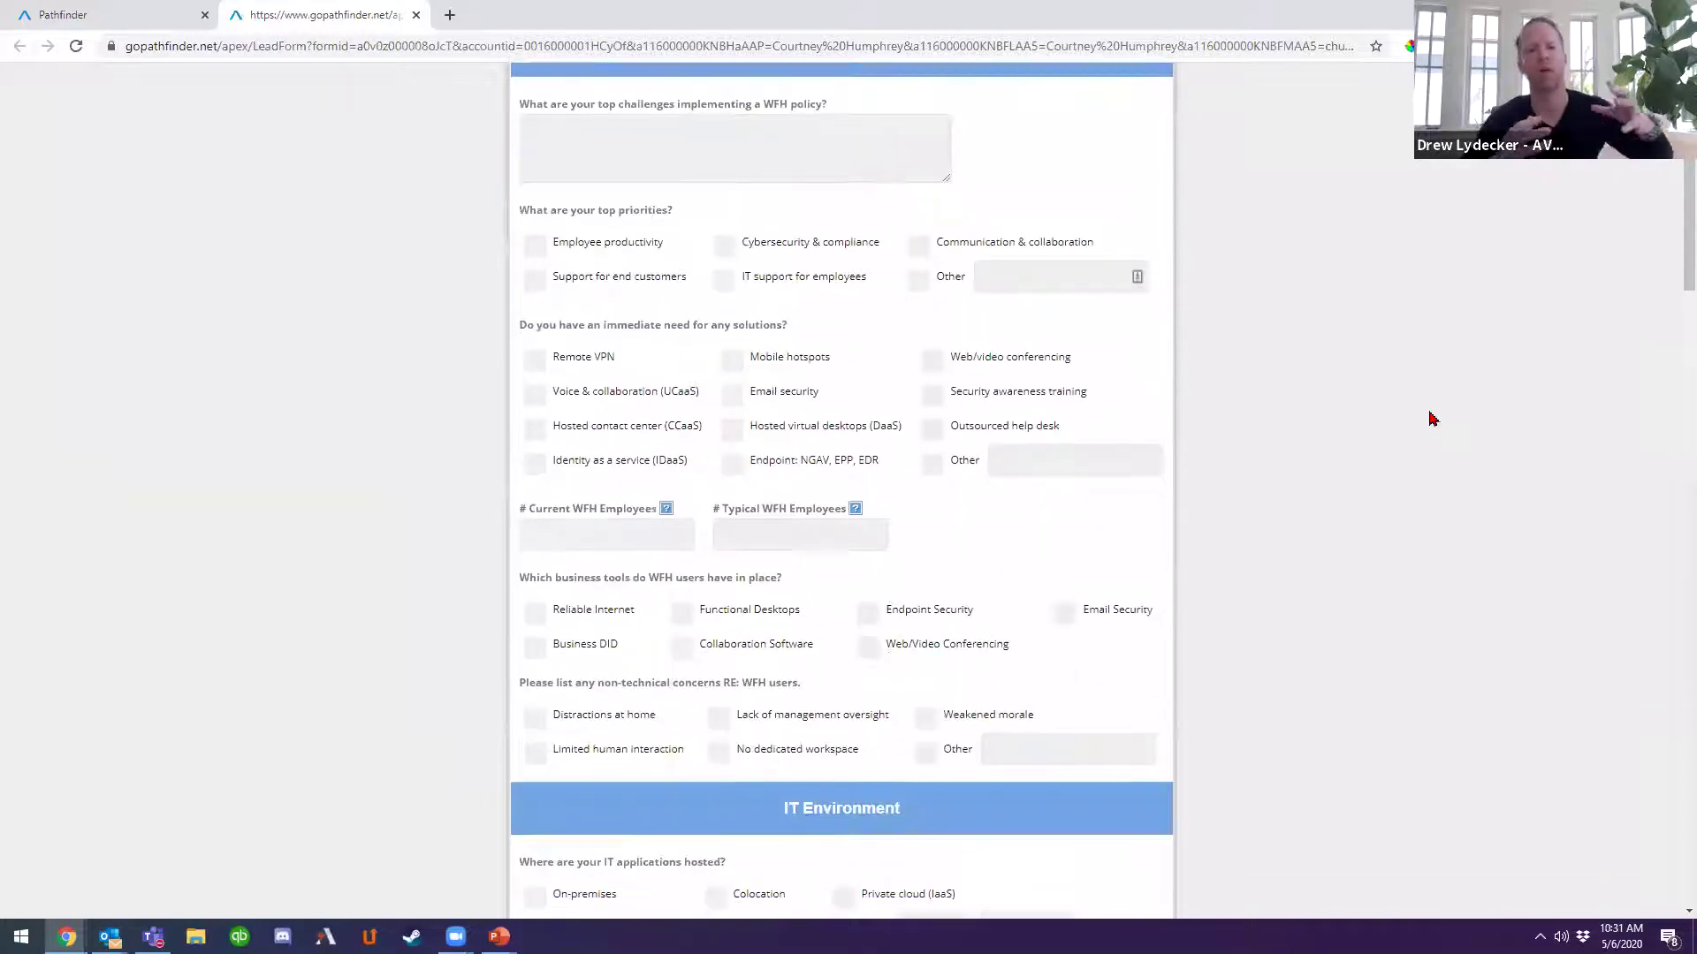
{"action": "scroll", "coordinate": [1432, 418], "scroll_direction": "down", "scroll_amount": 1}
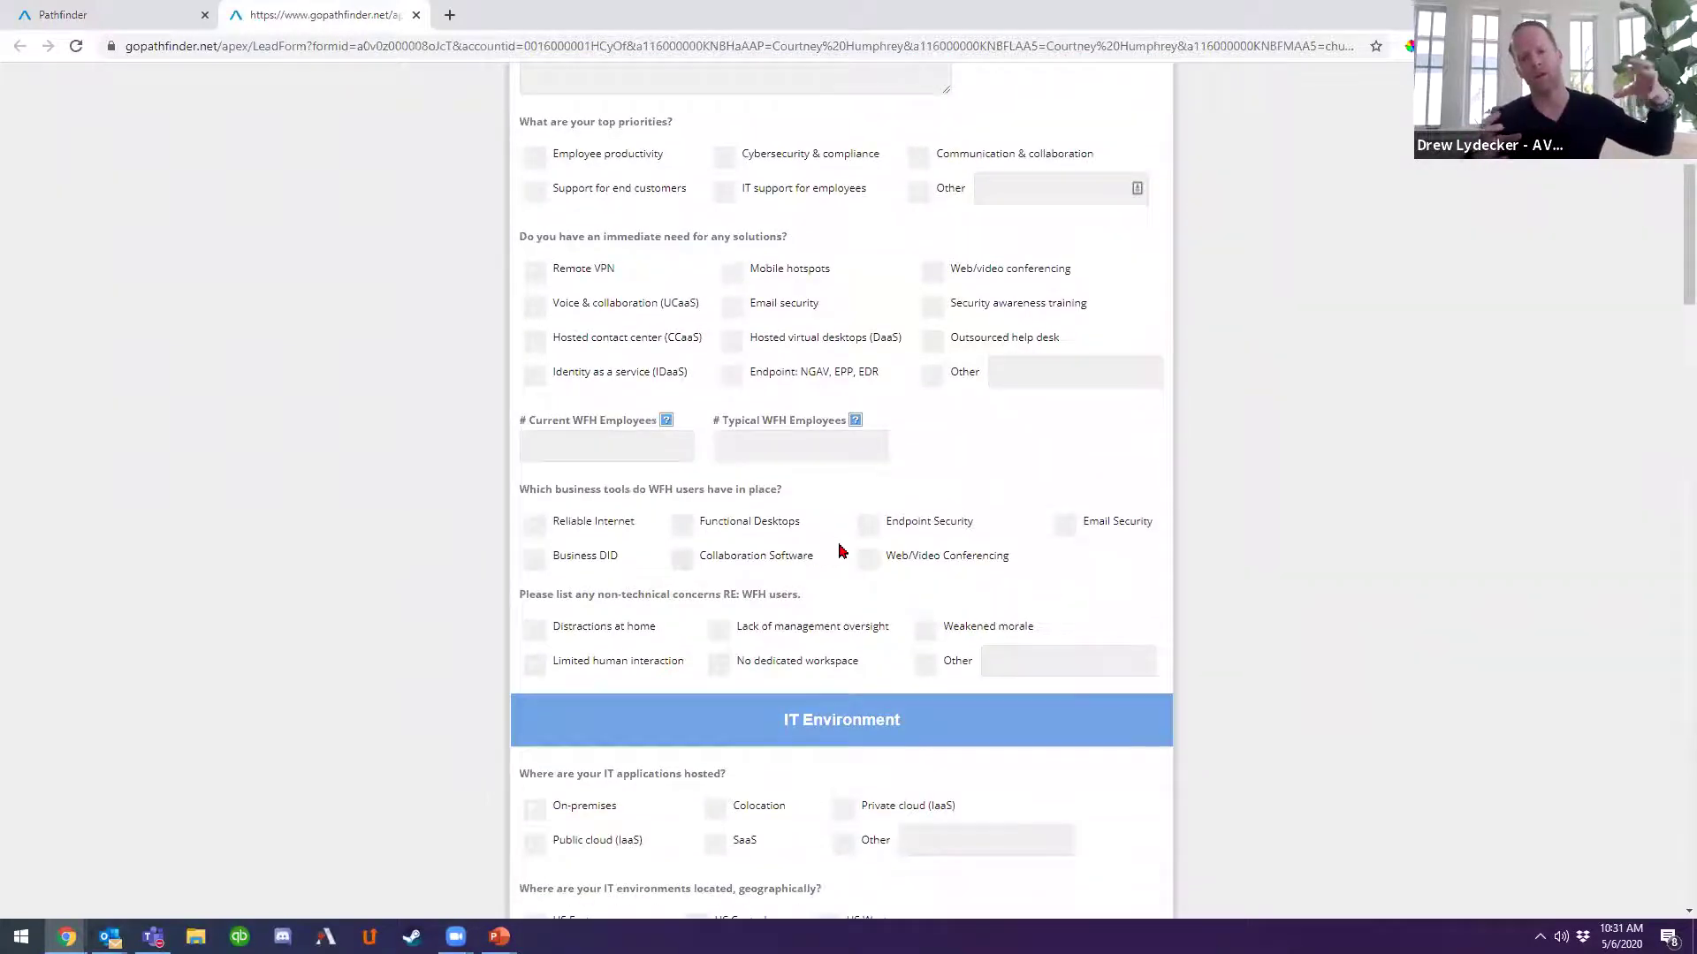
{"action": "left_click", "coordinate": [868, 525]}
{"action": "left_click", "coordinate": [682, 558]}
{"action": "scroll", "coordinate": [727, 572], "scroll_direction": "down", "scroll_amount": 2}
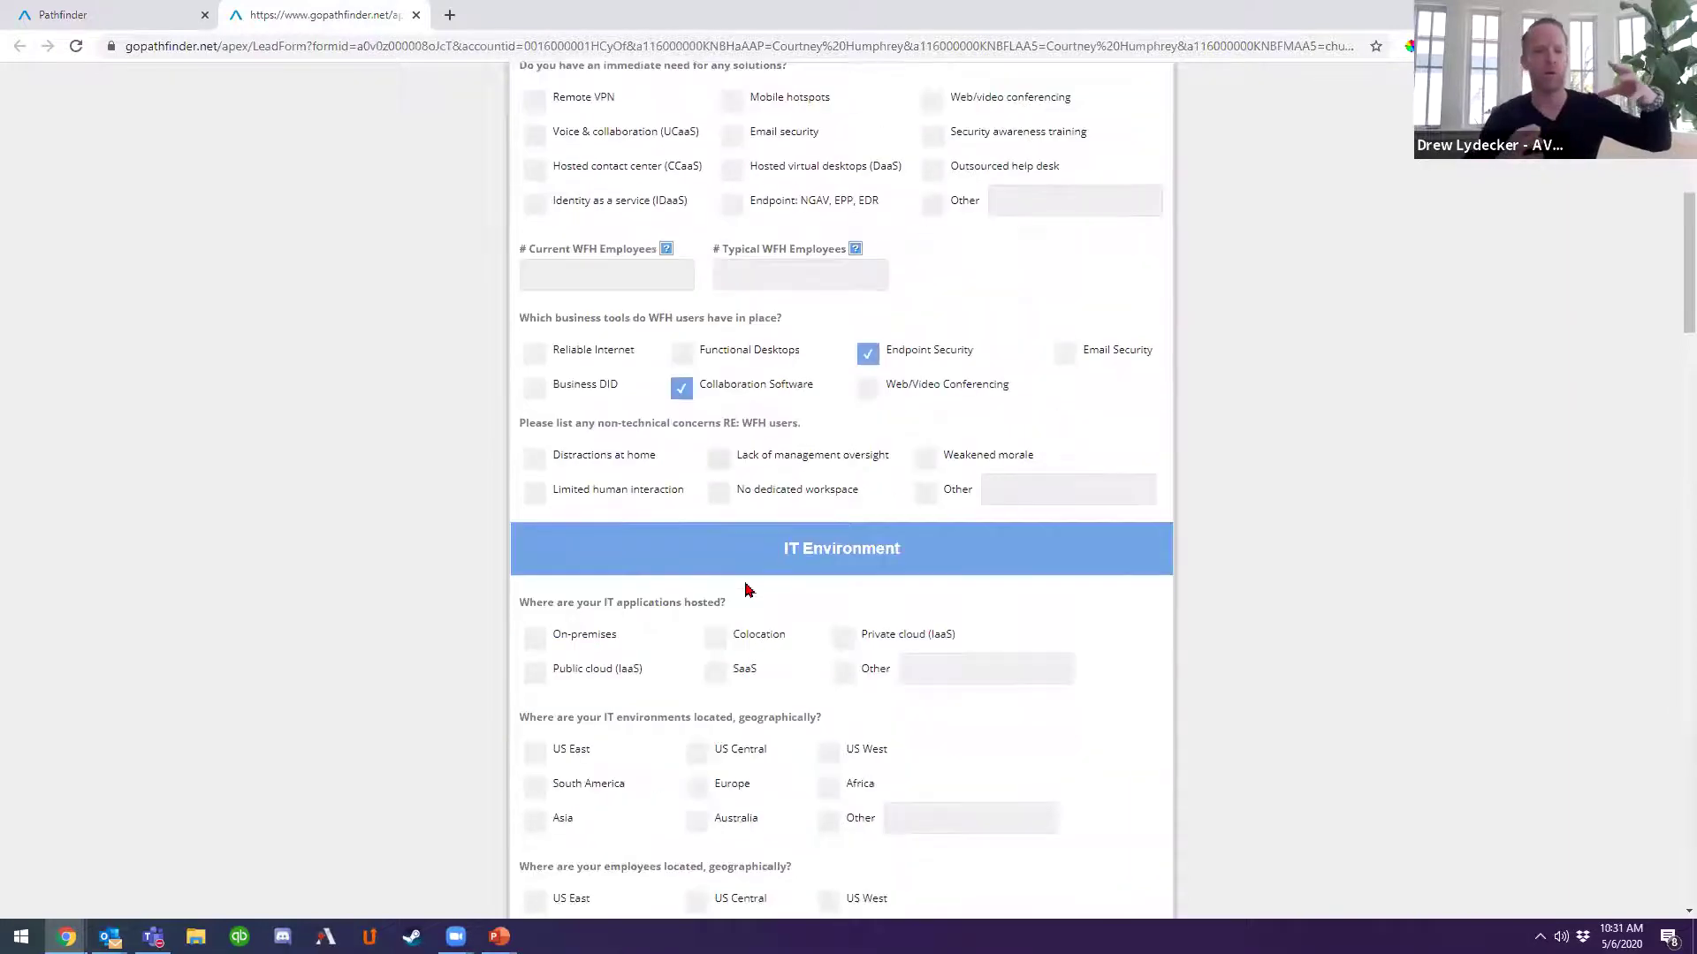
Mark IT applications as hosted in Colocation, IT environments in Europe and Australia, and employees in US Central.
{"action": "left_click", "coordinate": [715, 632]}
{"action": "scroll", "coordinate": [795, 631], "scroll_direction": "down", "scroll_amount": 3}
{"action": "left_click", "coordinate": [696, 515]}
{"action": "left_click", "coordinate": [696, 549]}
{"action": "left_click", "coordinate": [698, 629]}
{"action": "scroll", "coordinate": [751, 669], "scroll_direction": "down", "scroll_amount": 5}
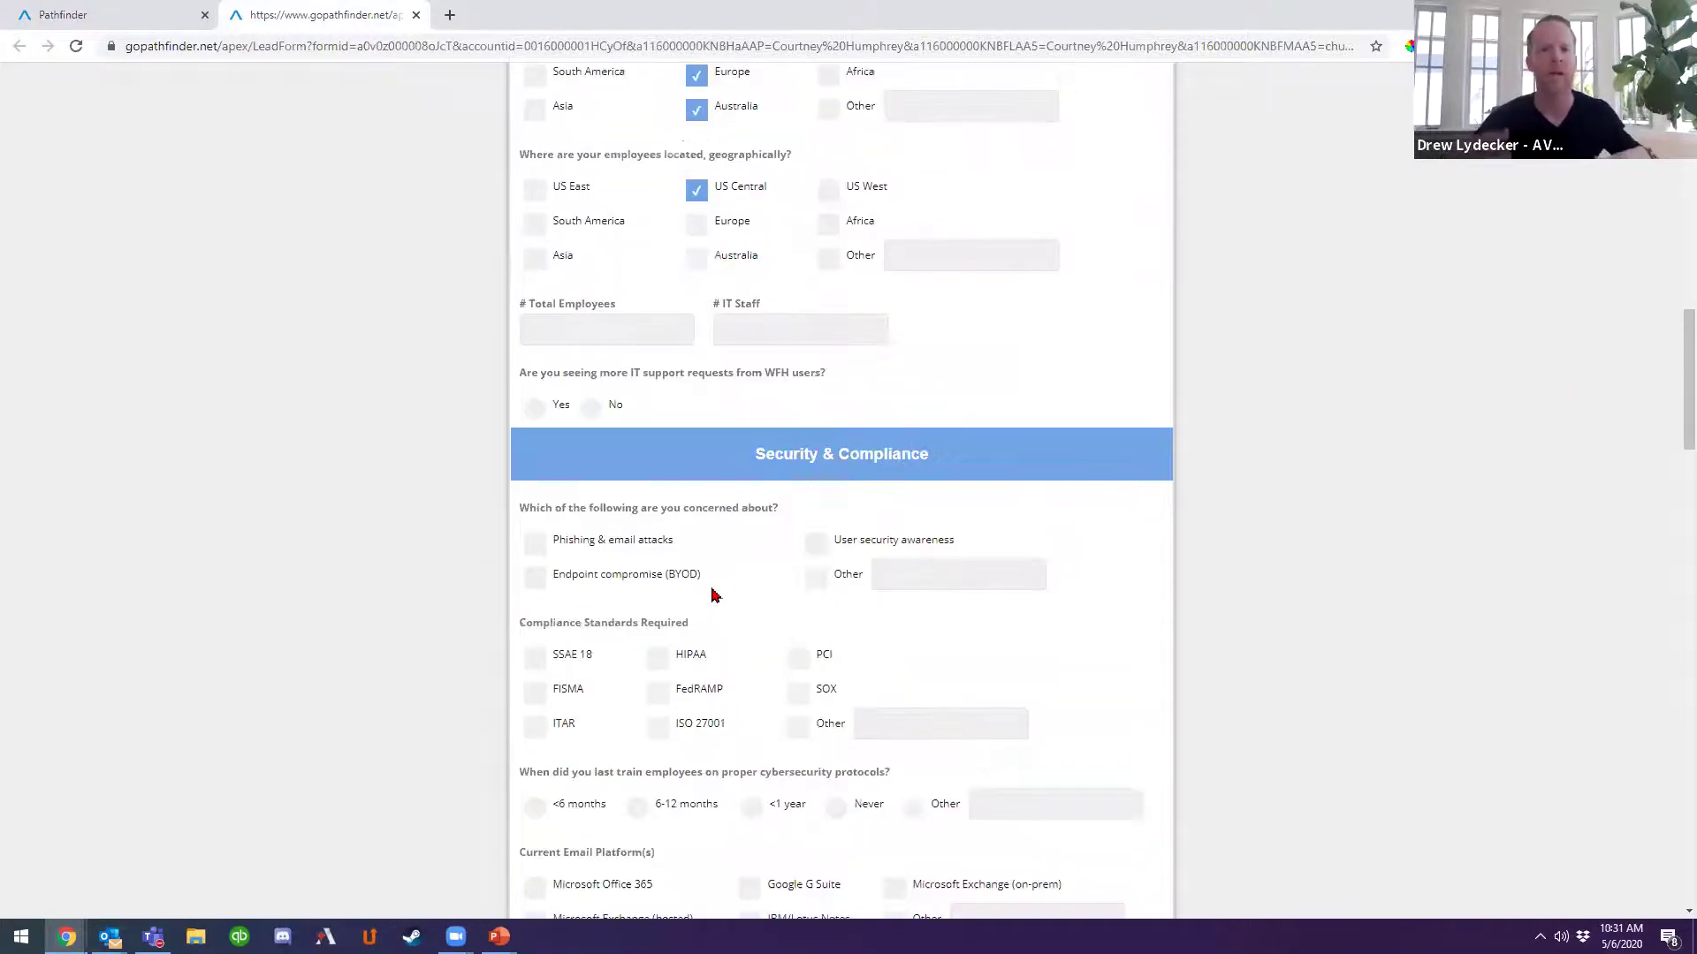
Mark Phishing & email attacks and Endpoint compromise (BYOD) as concerns, FISMA as required compliance, and 6-12 months for the last cybersecurity training.
{"action": "left_click", "coordinate": [610, 546]}
{"action": "left_click", "coordinate": [607, 577]}
{"action": "left_click", "coordinate": [579, 689]}
{"action": "scroll", "coordinate": [706, 636], "scroll_direction": "down", "scroll_amount": 3}
{"action": "left_click", "coordinate": [683, 548]}
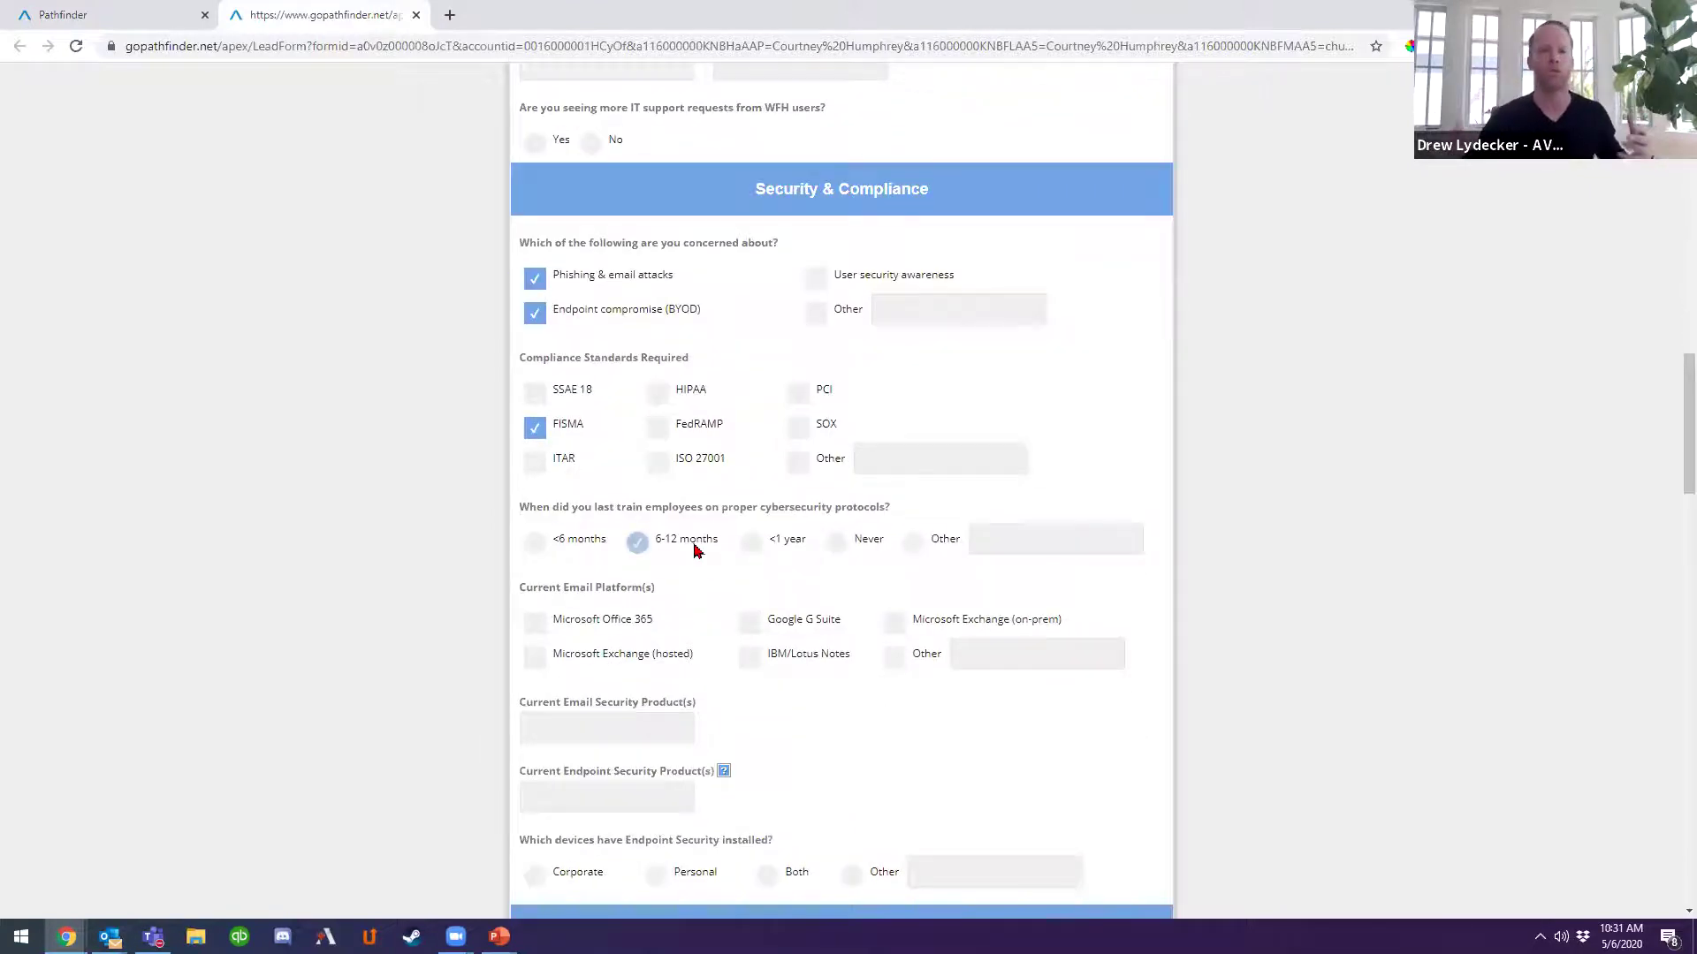
Choose Microsoft Exchange (hosted) as the current email platform and Personal as the devices with endpoint security installed.
{"action": "scroll", "coordinate": [719, 580], "scroll_direction": "down", "scroll_amount": 3}
{"action": "left_click", "coordinate": [625, 393]}
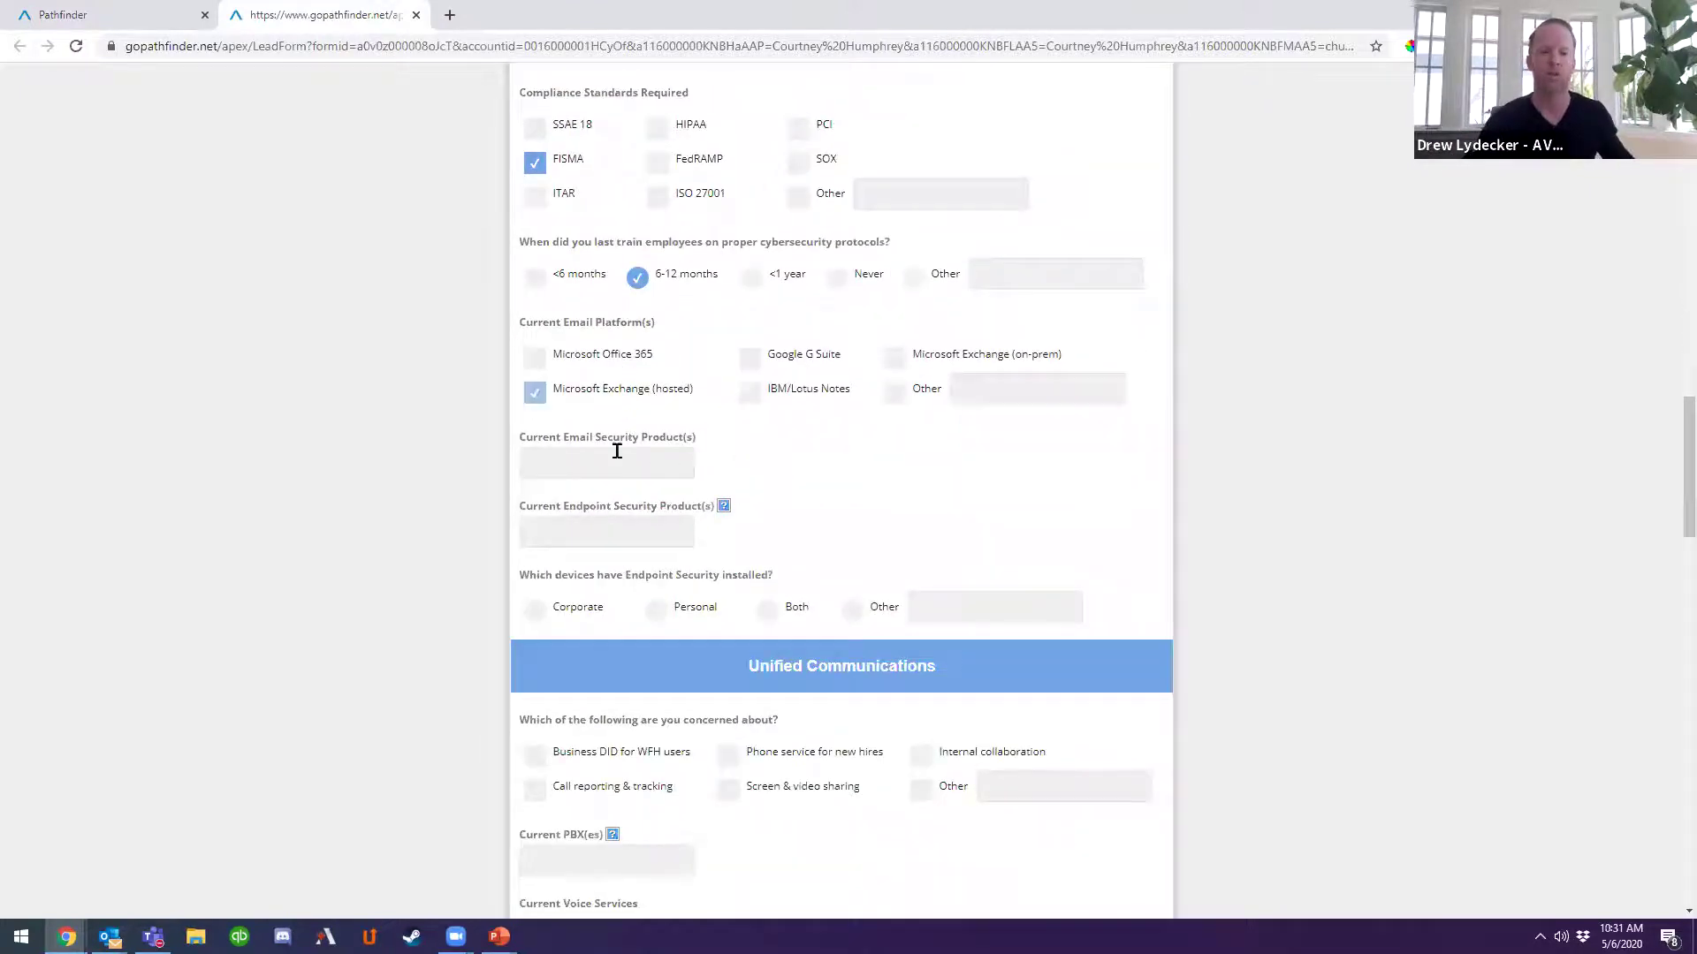
{"action": "scroll", "coordinate": [746, 608], "scroll_direction": "down", "scroll_amount": 2}
{"action": "left_click", "coordinate": [657, 433]}
Review the Work from Home assessment's Unified Communications, Application Access, Contact Center and Administration sections, and close the form.
{"action": "scroll", "coordinate": [716, 543], "scroll_direction": "down", "scroll_amount": 2}
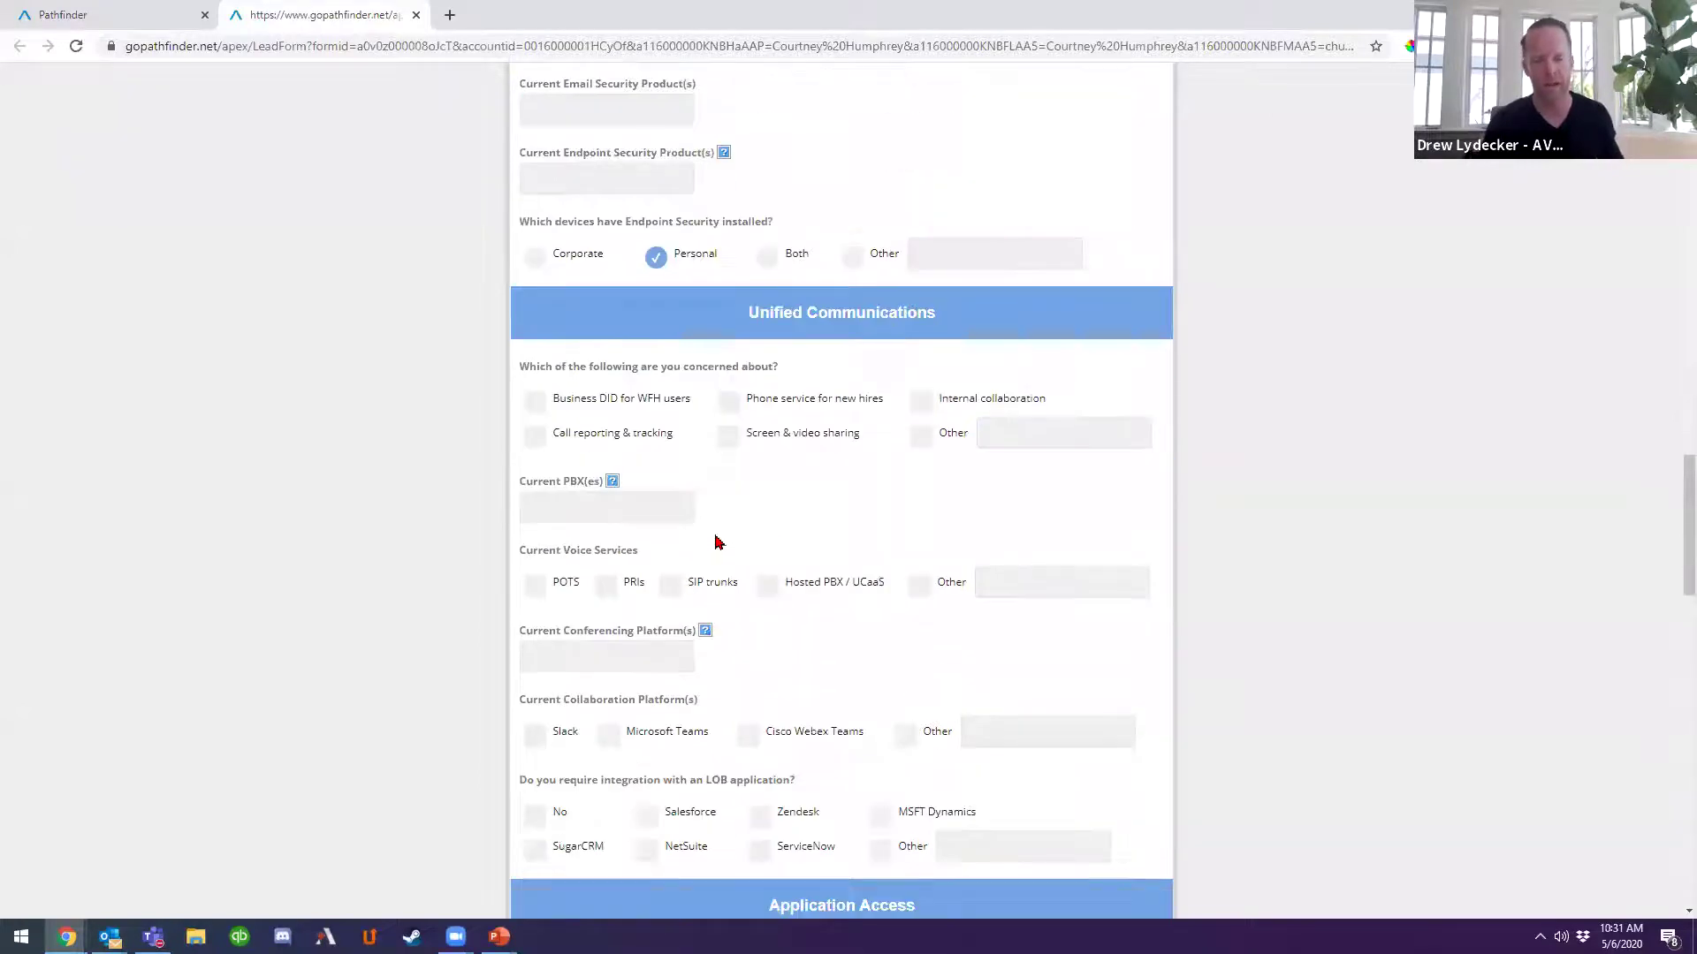
{"action": "scroll", "coordinate": [739, 557], "scroll_direction": "down", "scroll_amount": 4}
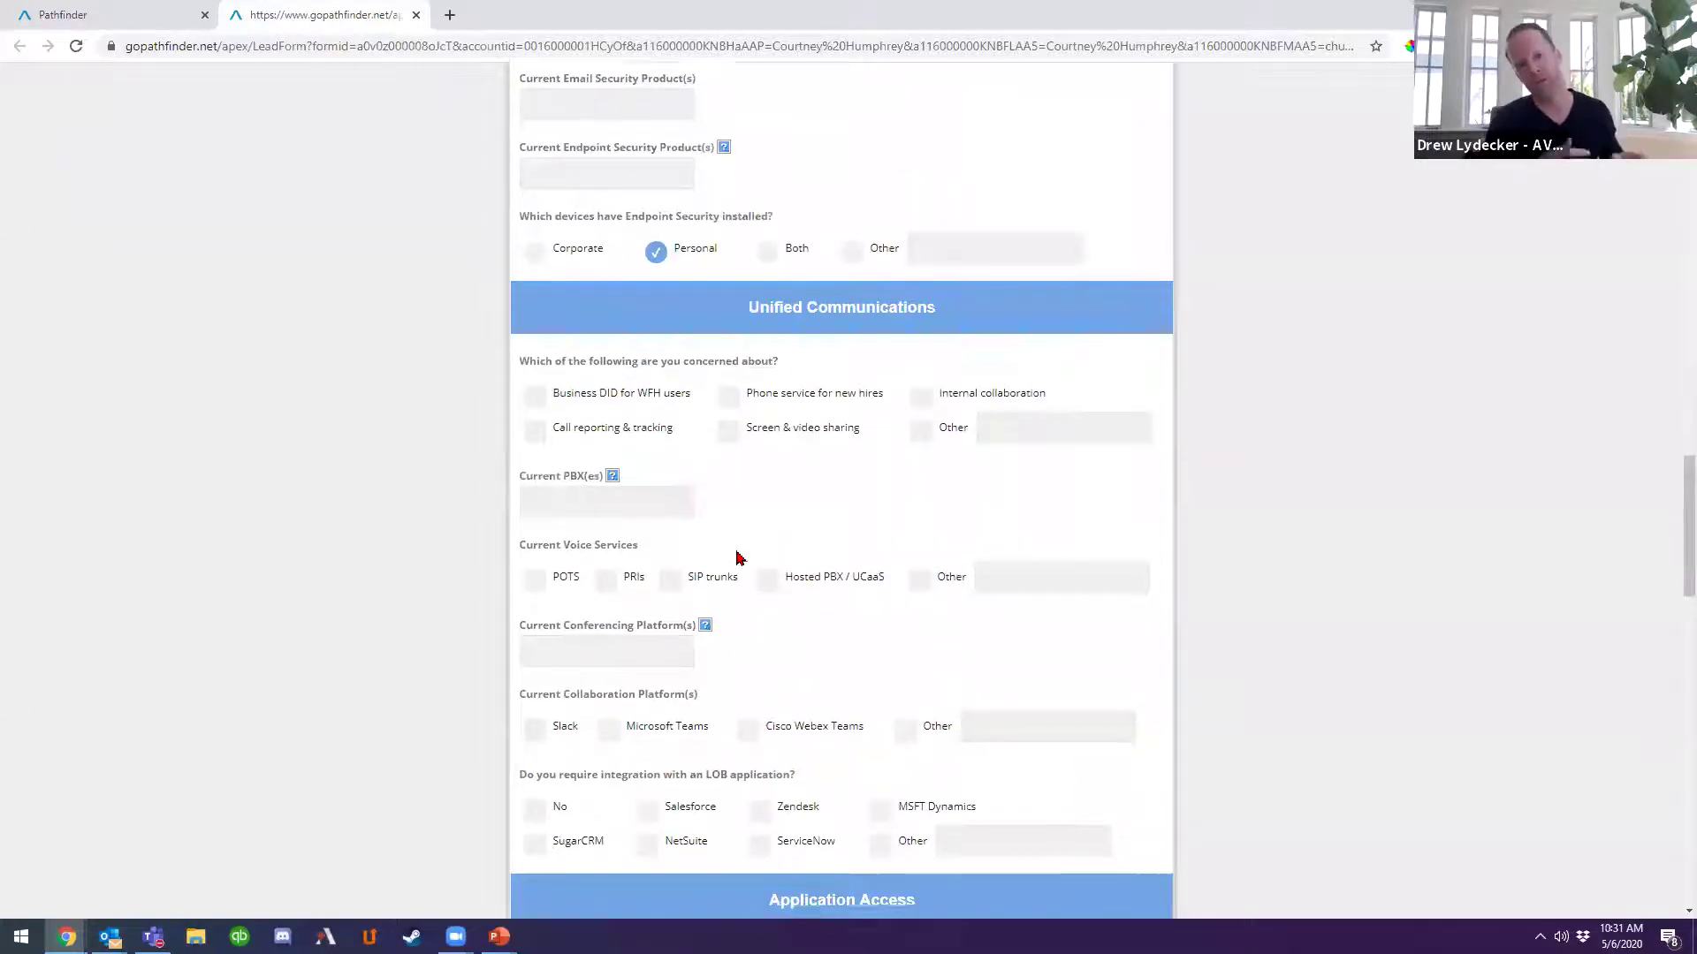
{"action": "scroll", "coordinate": [863, 555], "scroll_direction": "down", "scroll_amount": 2}
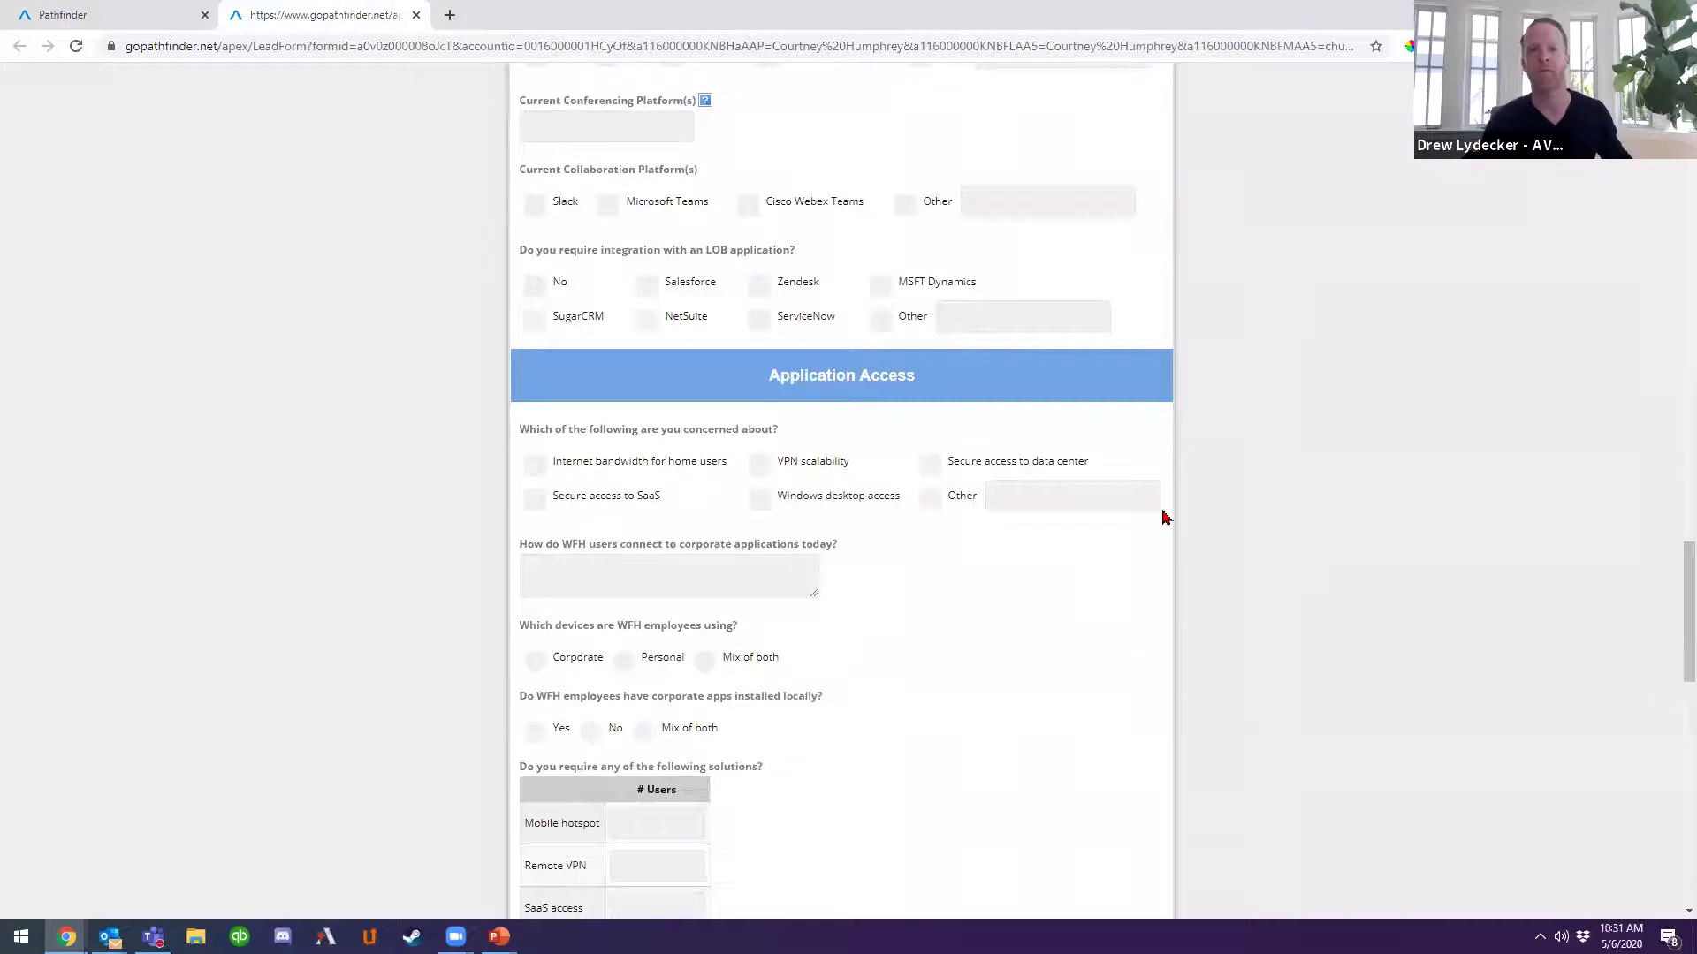
{"action": "scroll", "coordinate": [1184, 516], "scroll_direction": "down", "scroll_amount": 4}
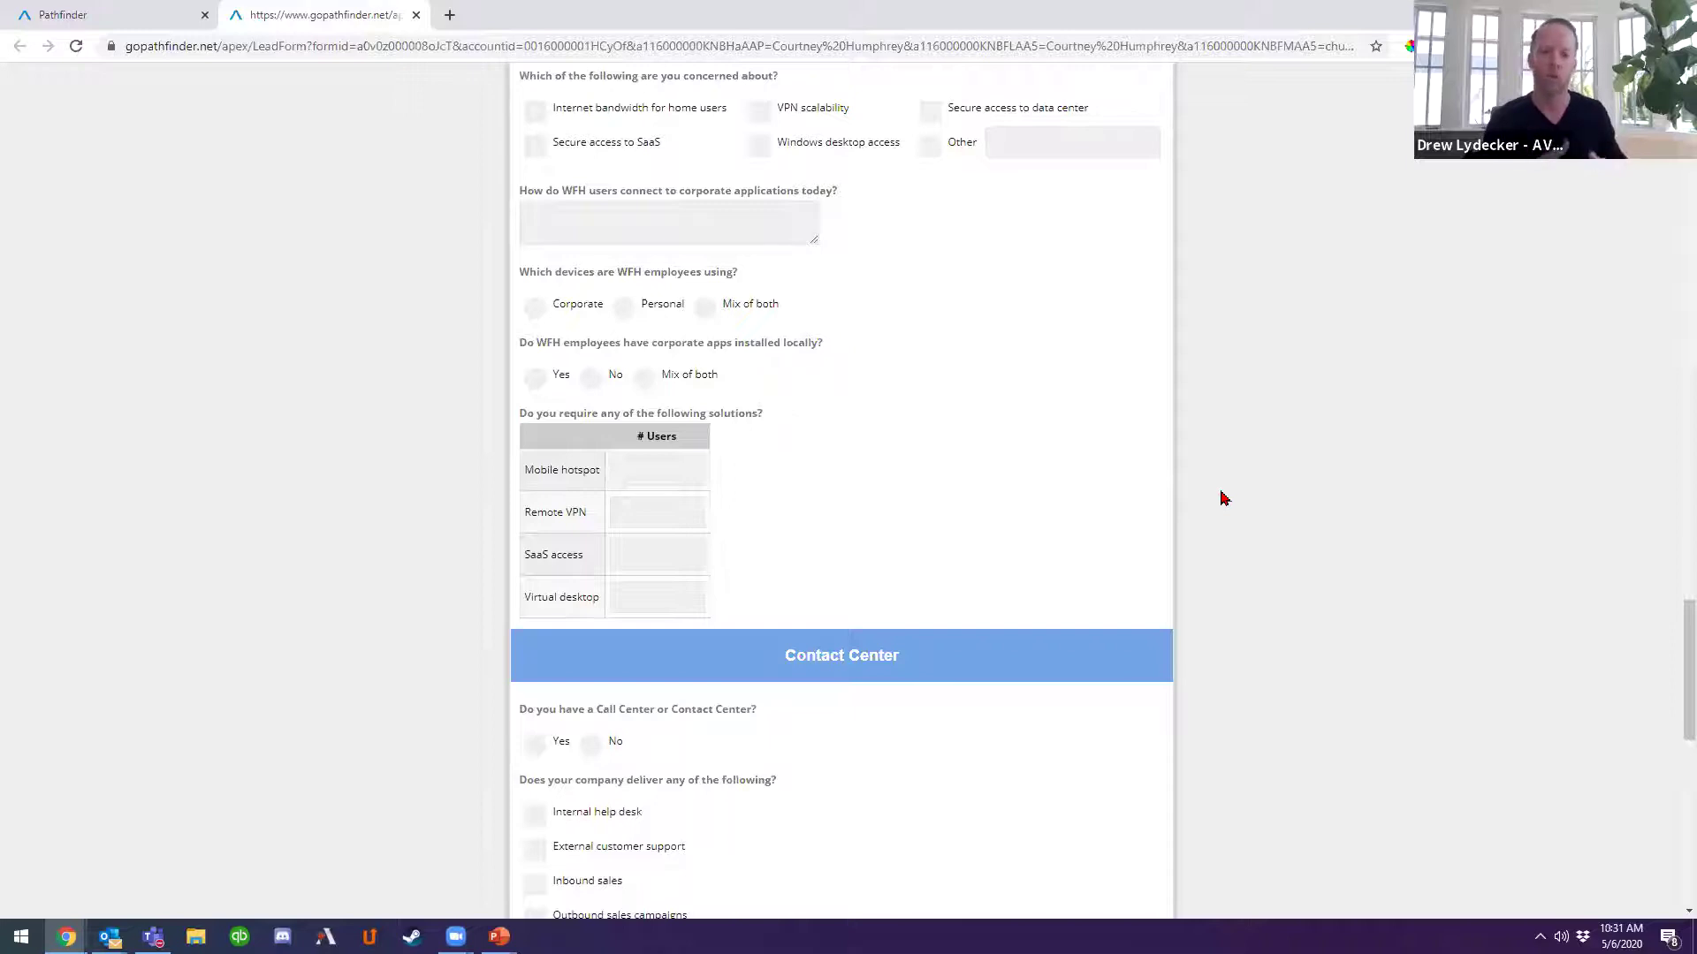
{"action": "scroll", "coordinate": [1223, 498], "scroll_direction": "down", "scroll_amount": 3}
{"action": "scroll", "coordinate": [1223, 498], "scroll_direction": "down", "scroll_amount": 3}
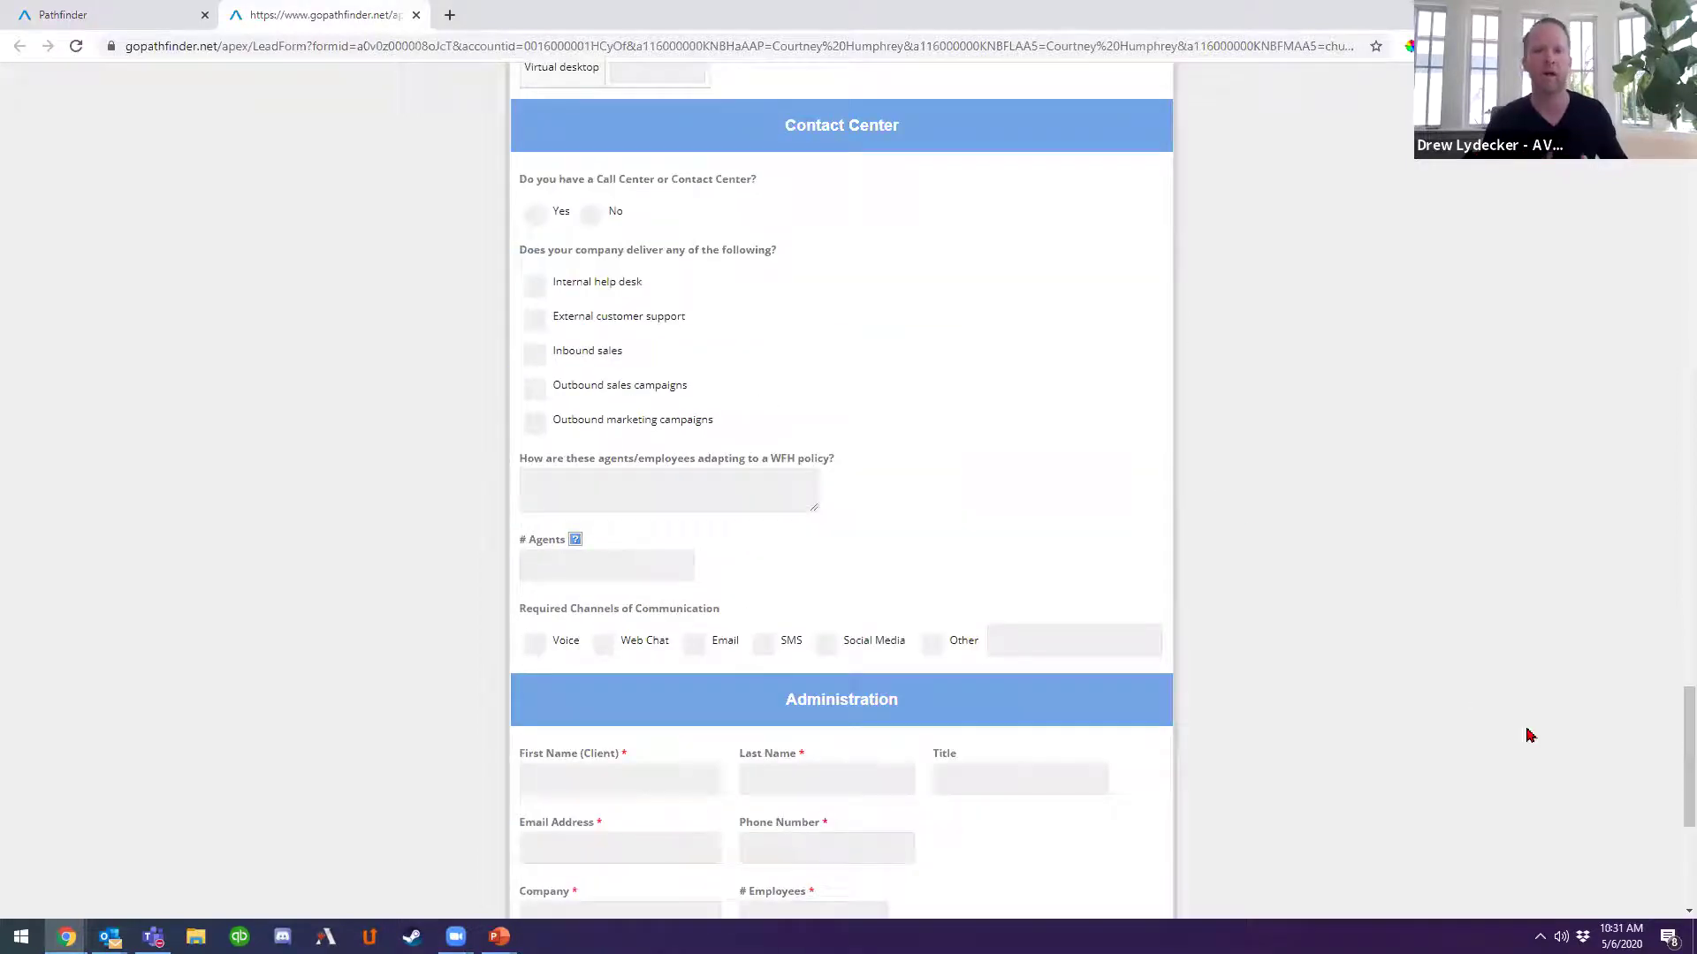
{"action": "left_click_drag", "start_coordinate": [1673, 787], "coordinate": [1673, 255]}
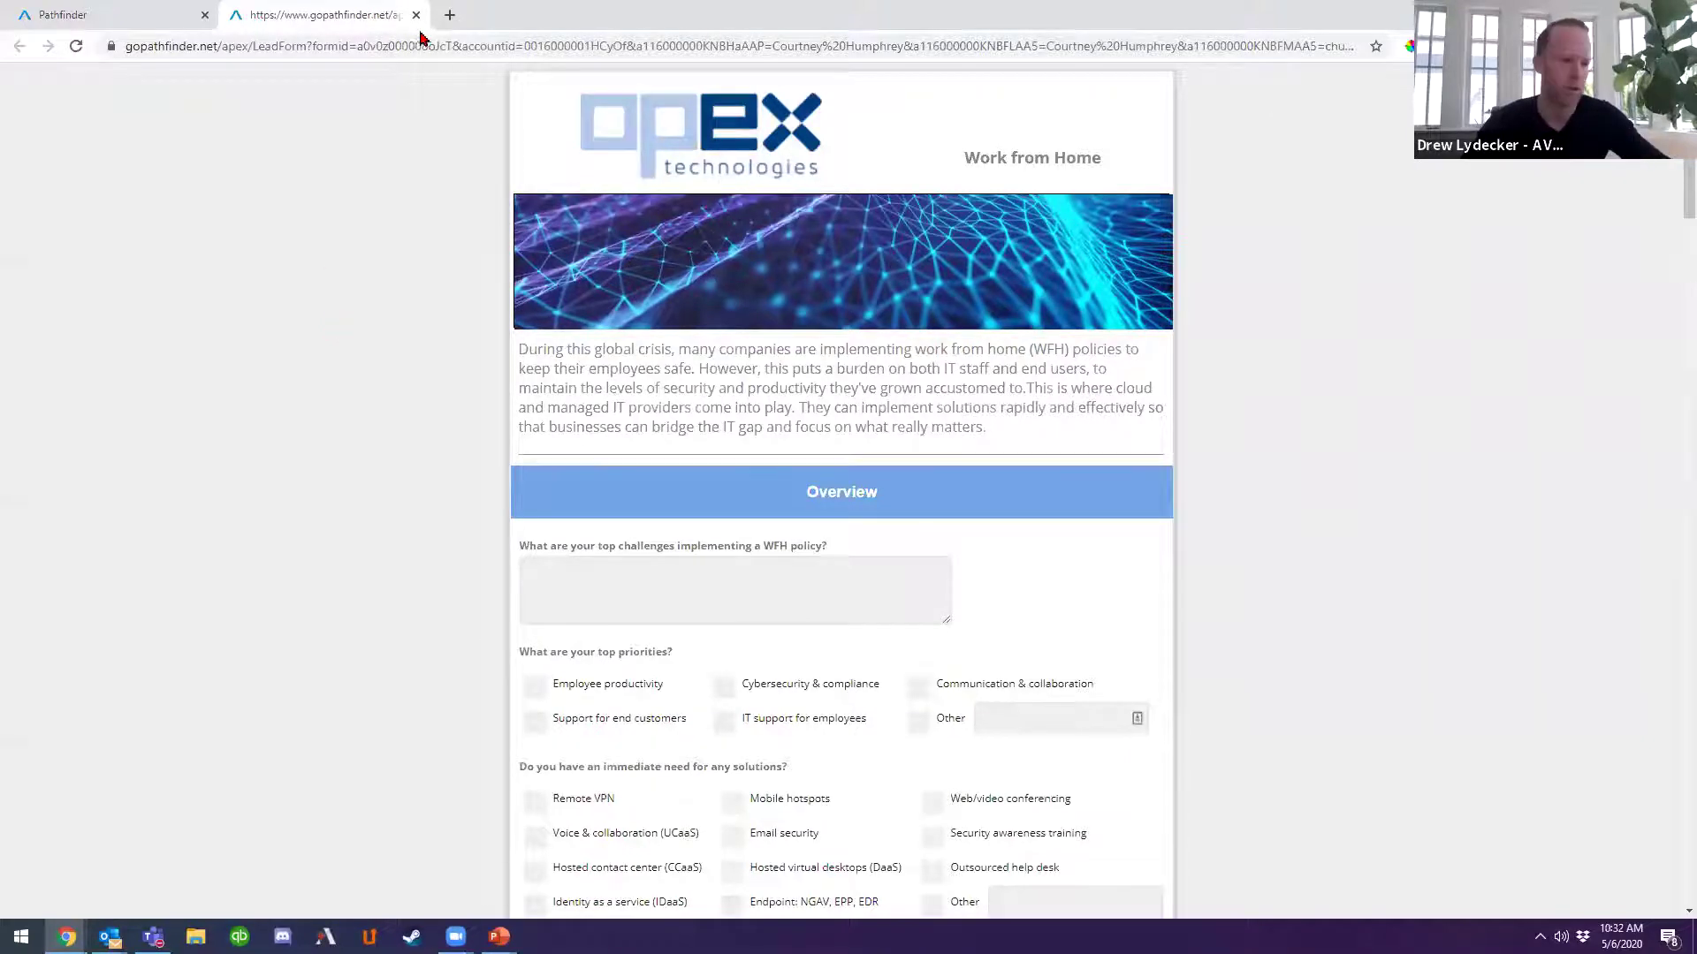
{"action": "key", "text": "ctrl+w"}
Open the SD-WAN assessment, review its Desired Network, Current Network, Applications and Features questions, and close it.
{"action": "scroll", "coordinate": [707, 583], "scroll_direction": "down", "scroll_amount": 10}
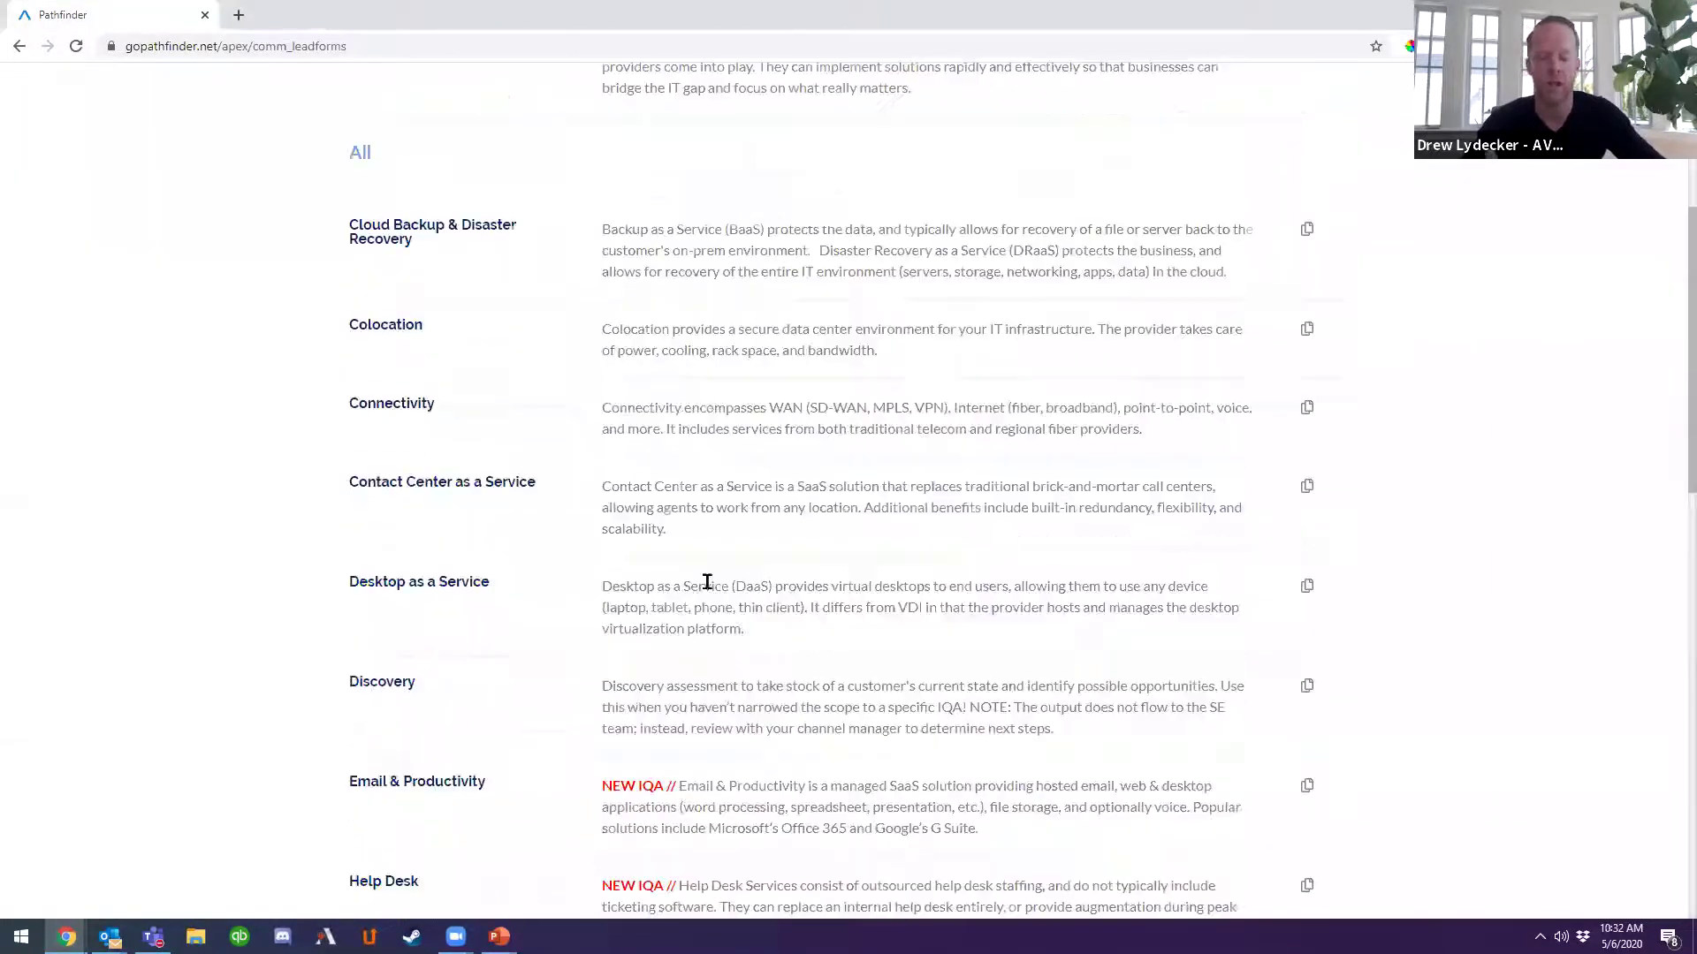
{"action": "scroll", "coordinate": [427, 399], "scroll_direction": "down", "scroll_amount": 3}
{"action": "left_click", "coordinate": [404, 386]}
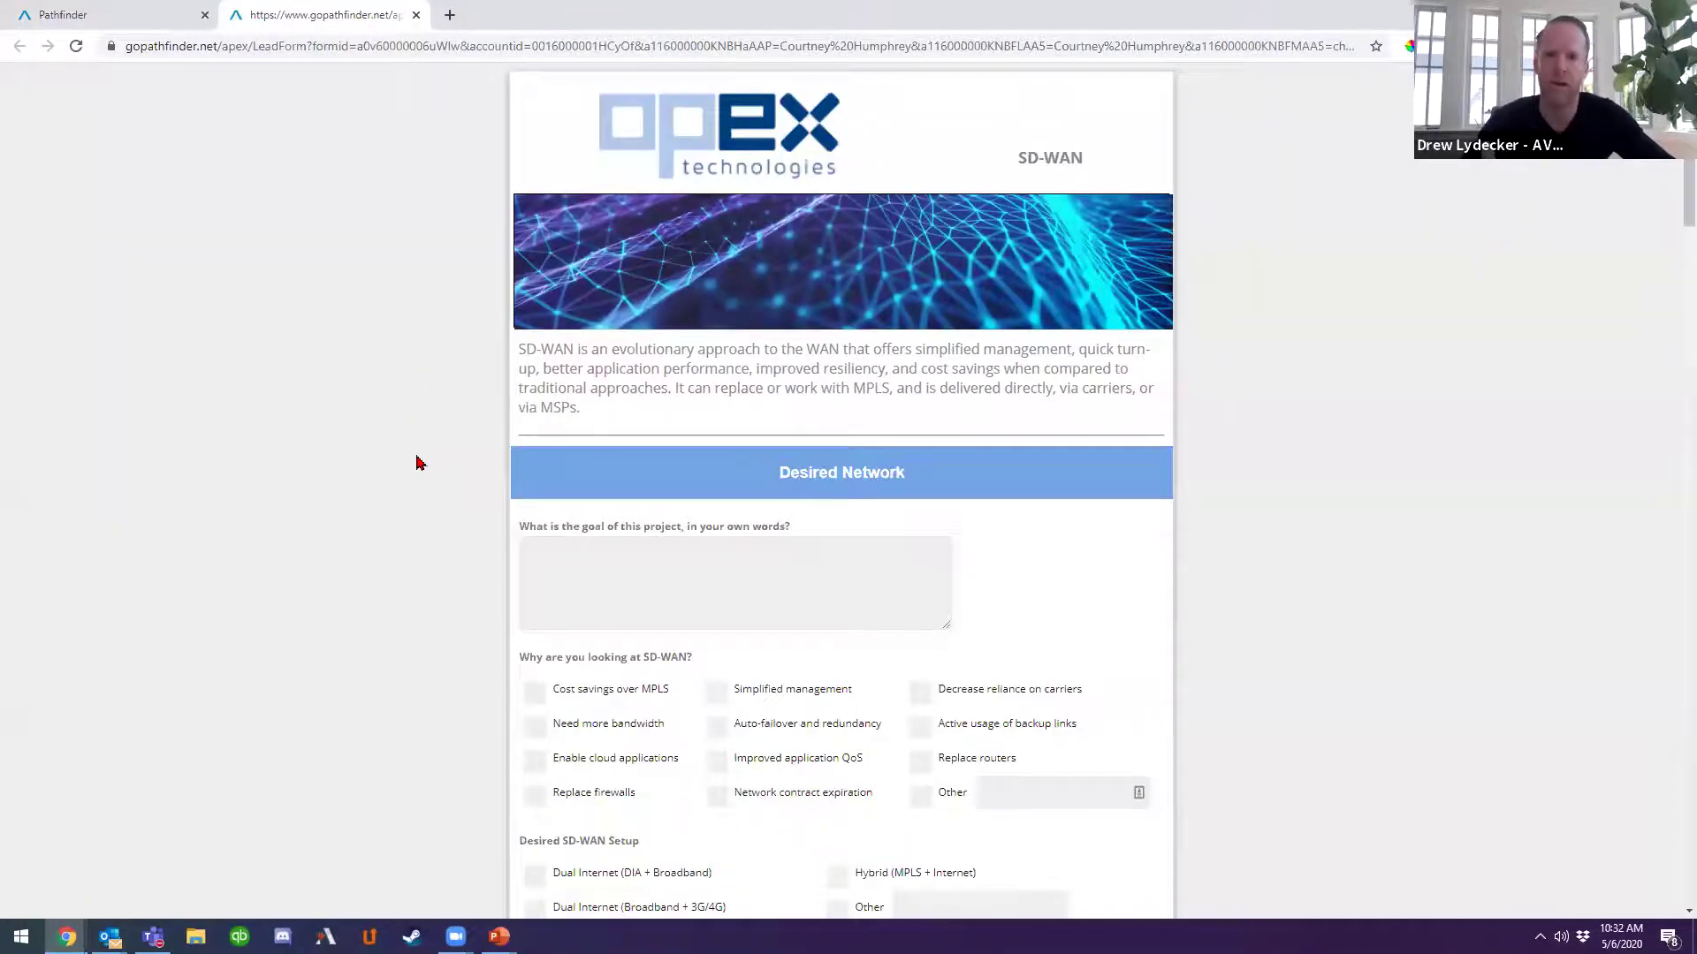
{"action": "scroll", "coordinate": [419, 463], "scroll_direction": "down", "scroll_amount": 4}
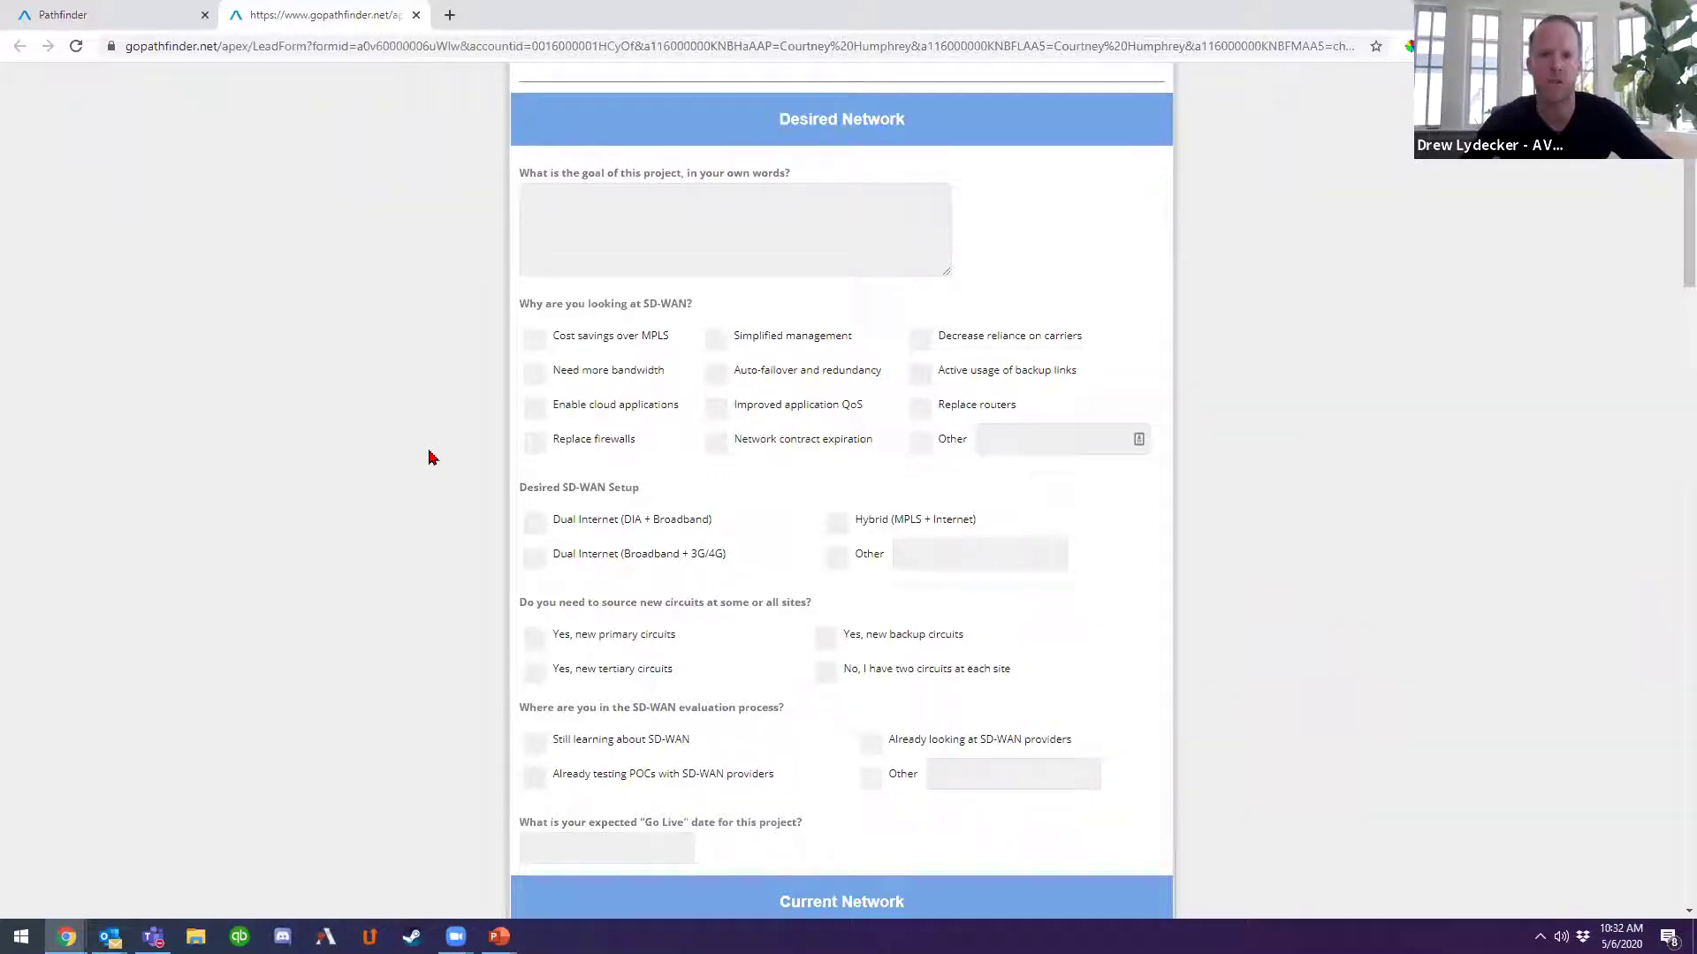
{"action": "scroll", "coordinate": [433, 457], "scroll_direction": "down", "scroll_amount": 9}
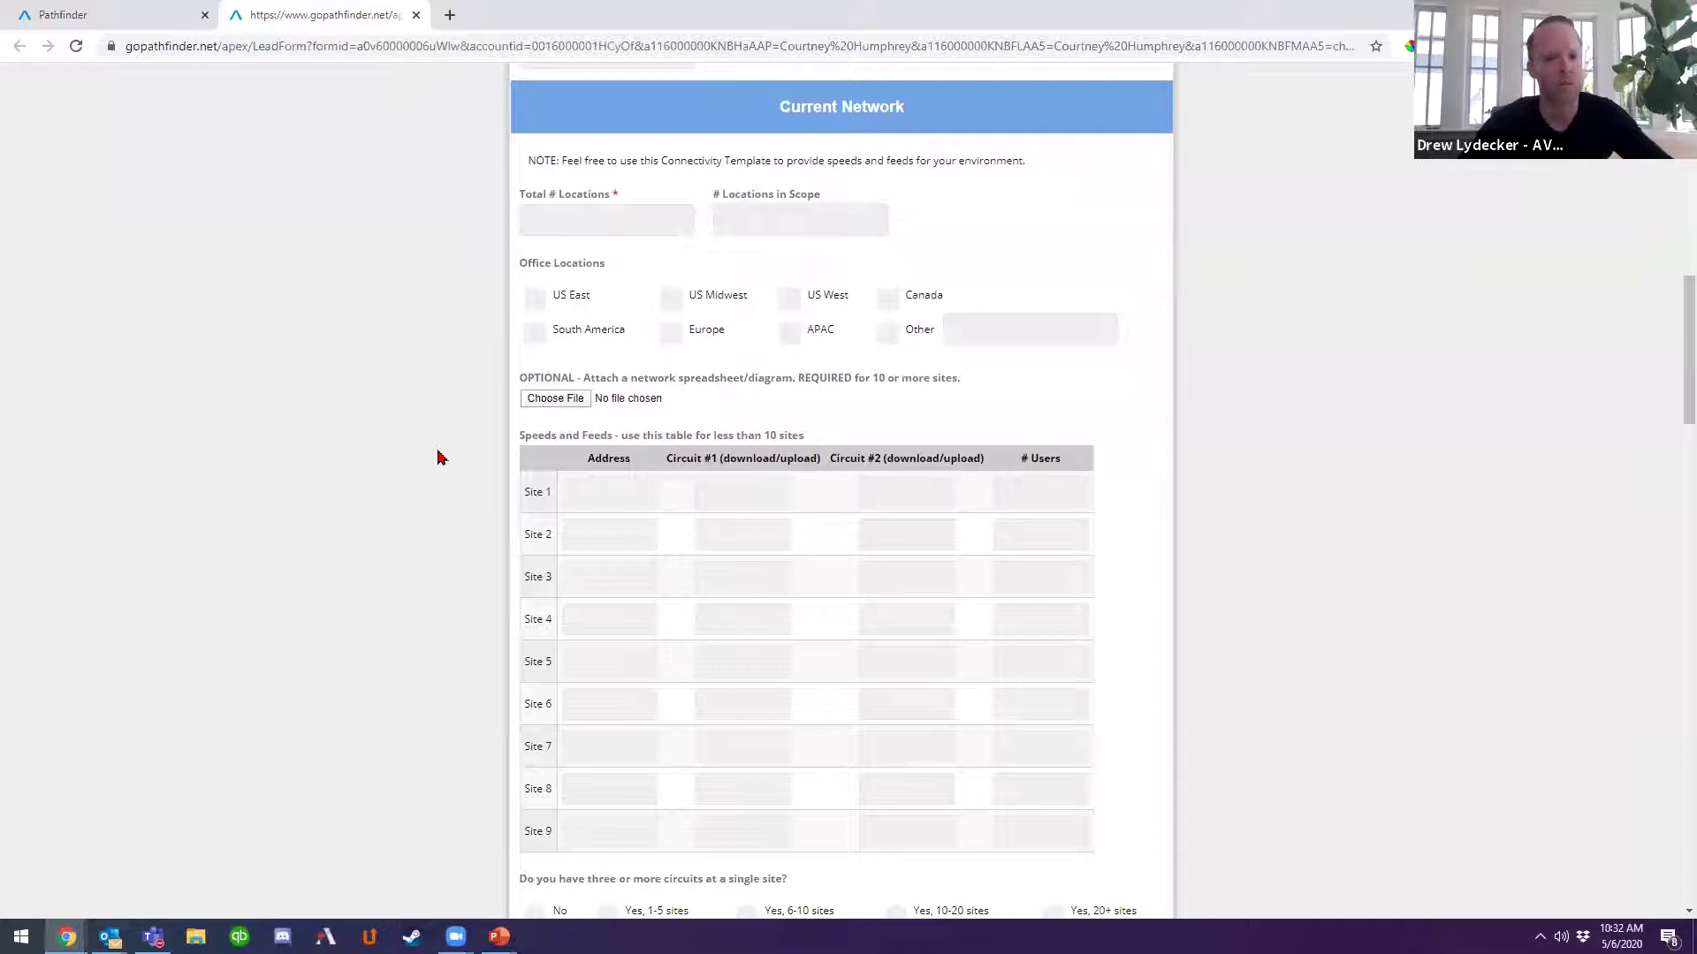
{"action": "scroll", "coordinate": [437, 457], "scroll_direction": "down", "scroll_amount": 11}
{"action": "scroll", "coordinate": [445, 456], "scroll_direction": "down", "scroll_amount": 2}
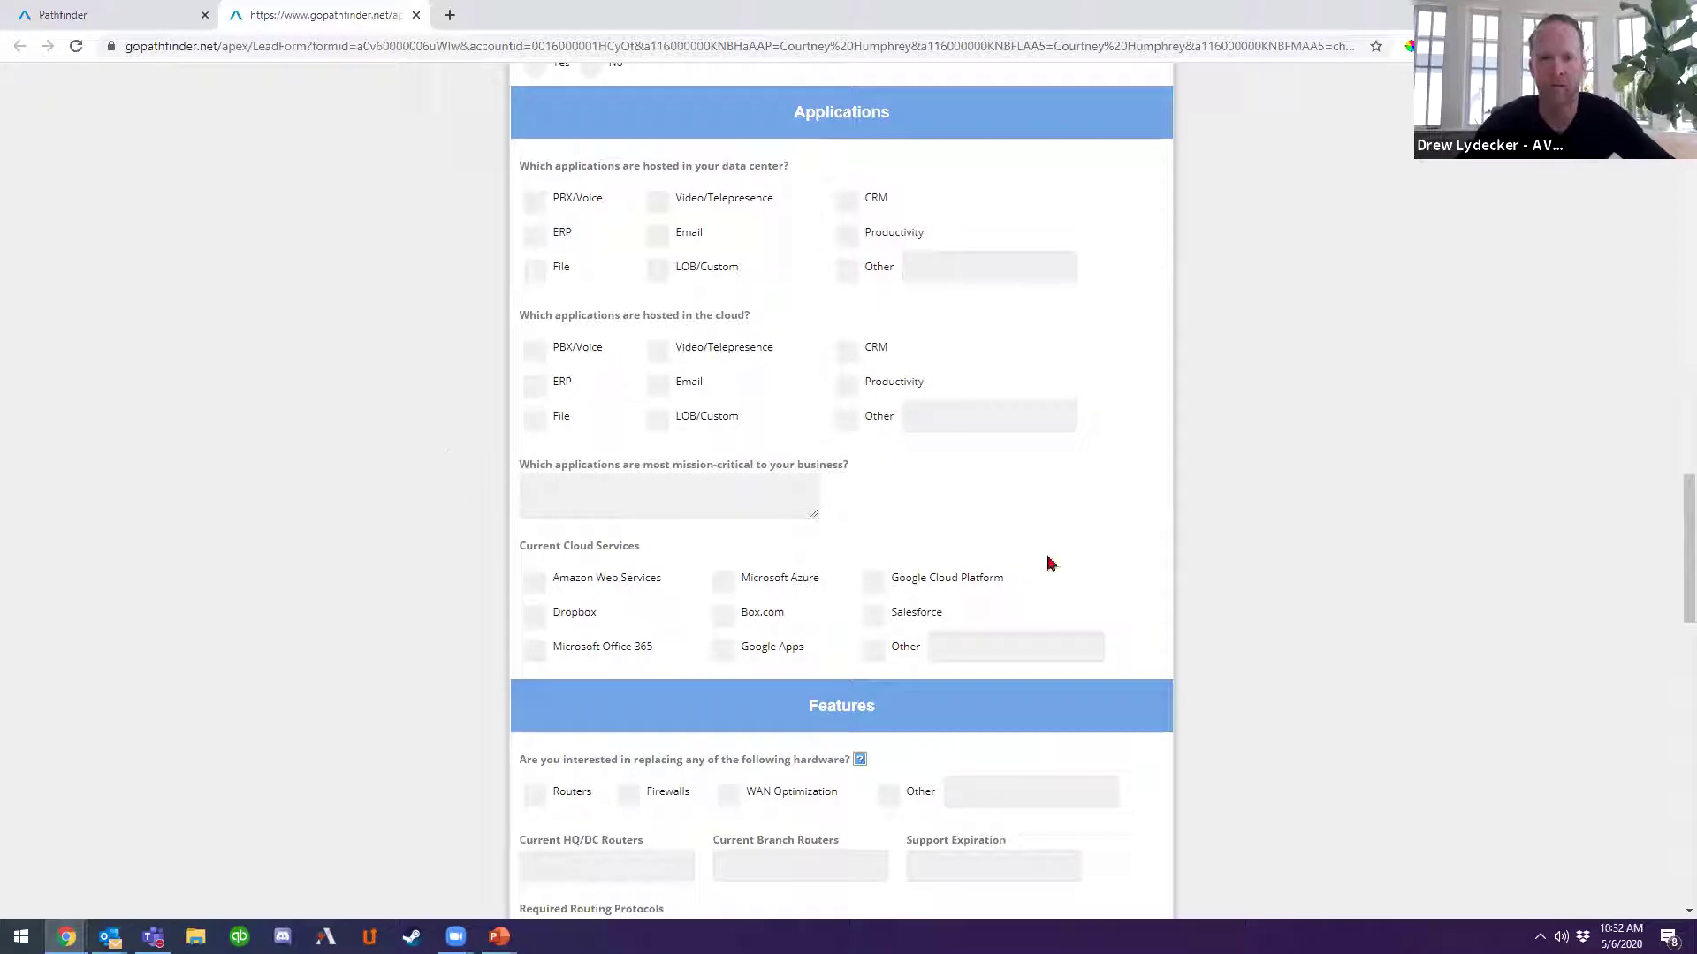
{"action": "left_click_drag", "start_coordinate": [1686, 608], "coordinate": [1676, 150]}
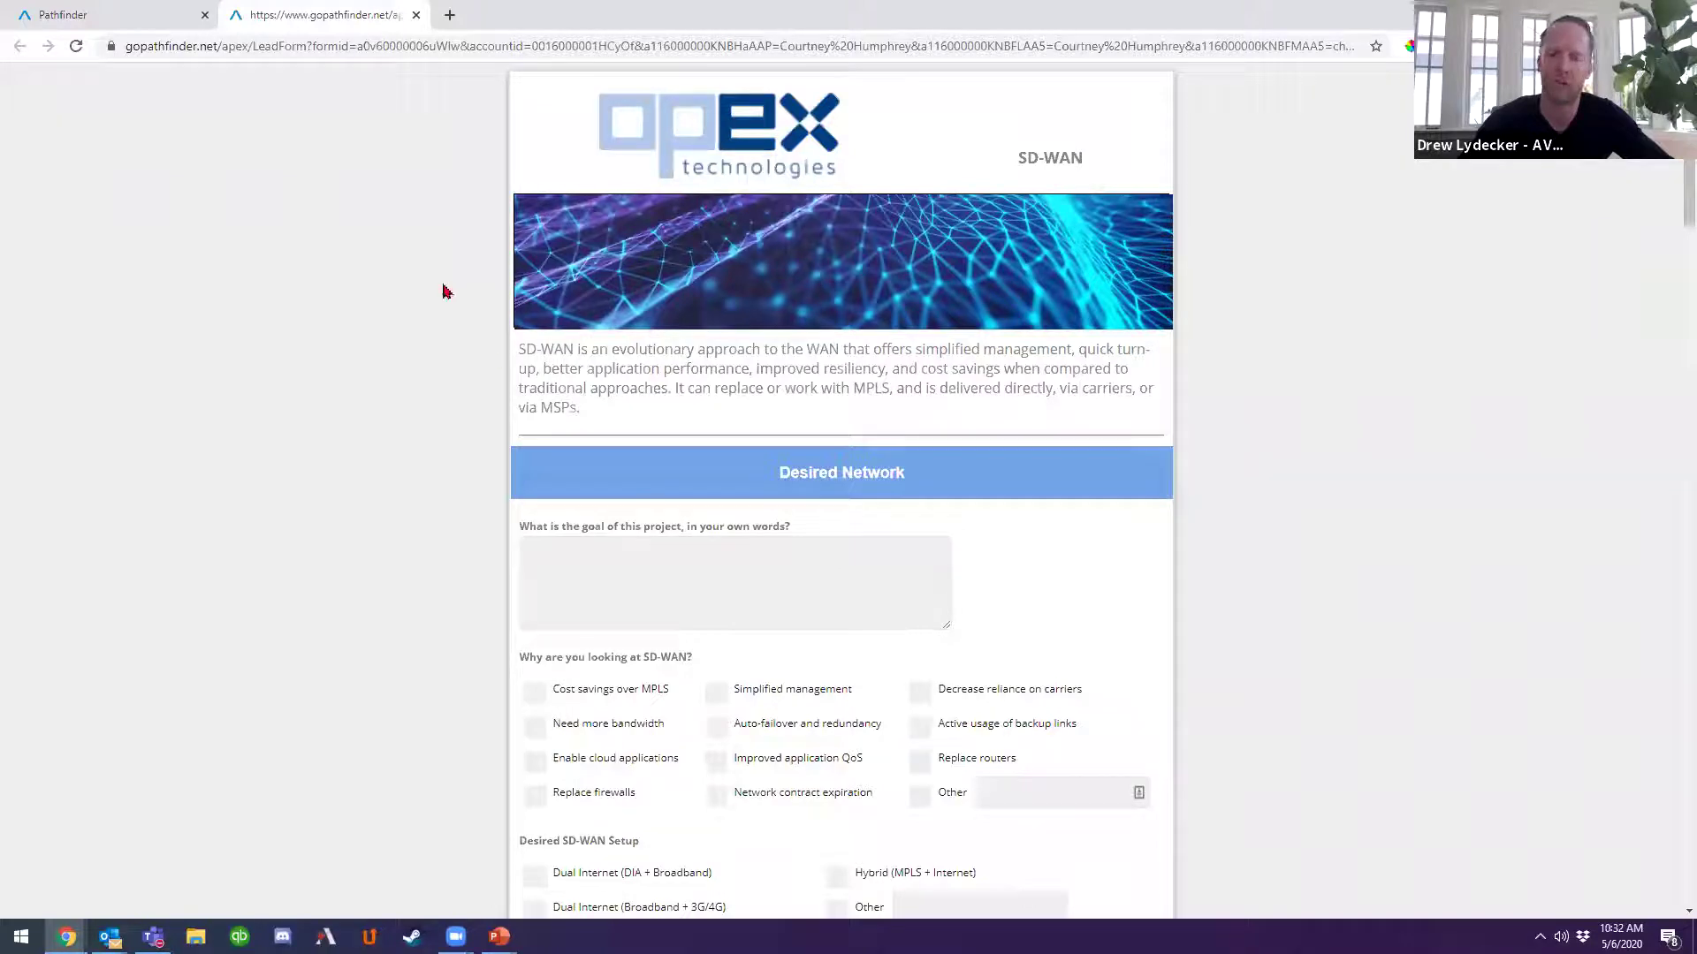
{"action": "left_click", "coordinate": [417, 20]}
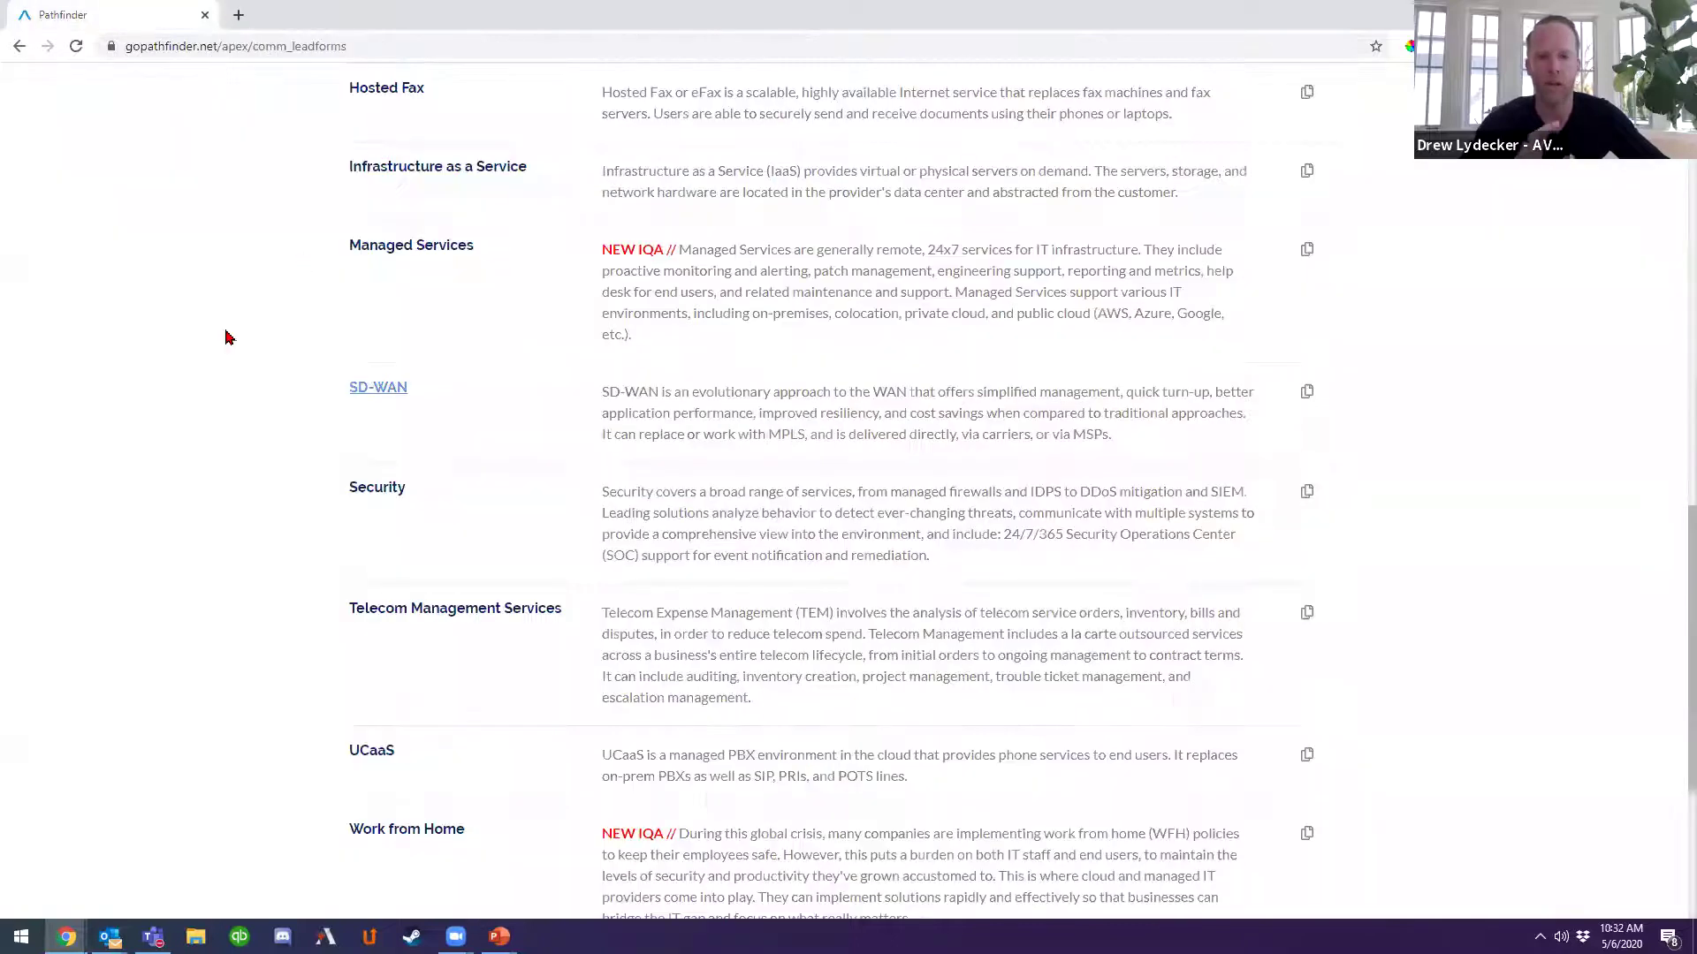
Return to the portal home page and open Dynamic Matrices.
{"action": "scroll", "coordinate": [838, 517], "scroll_direction": "up", "scroll_amount": 15}
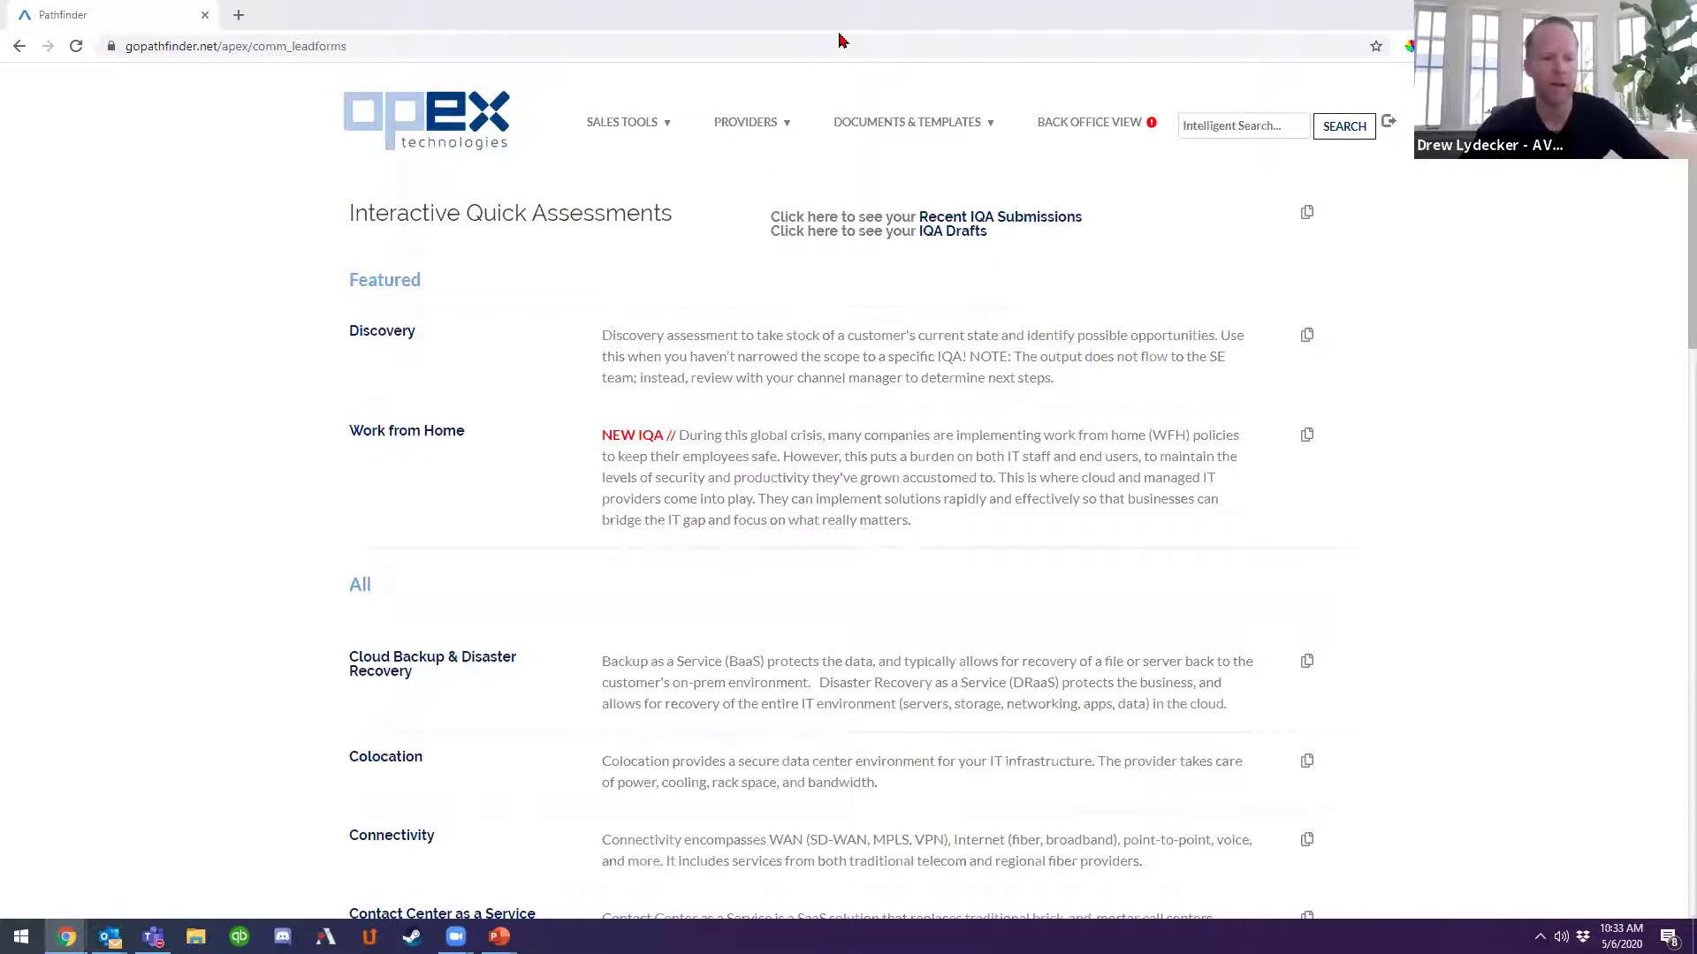
{"action": "left_click", "coordinate": [426, 121]}
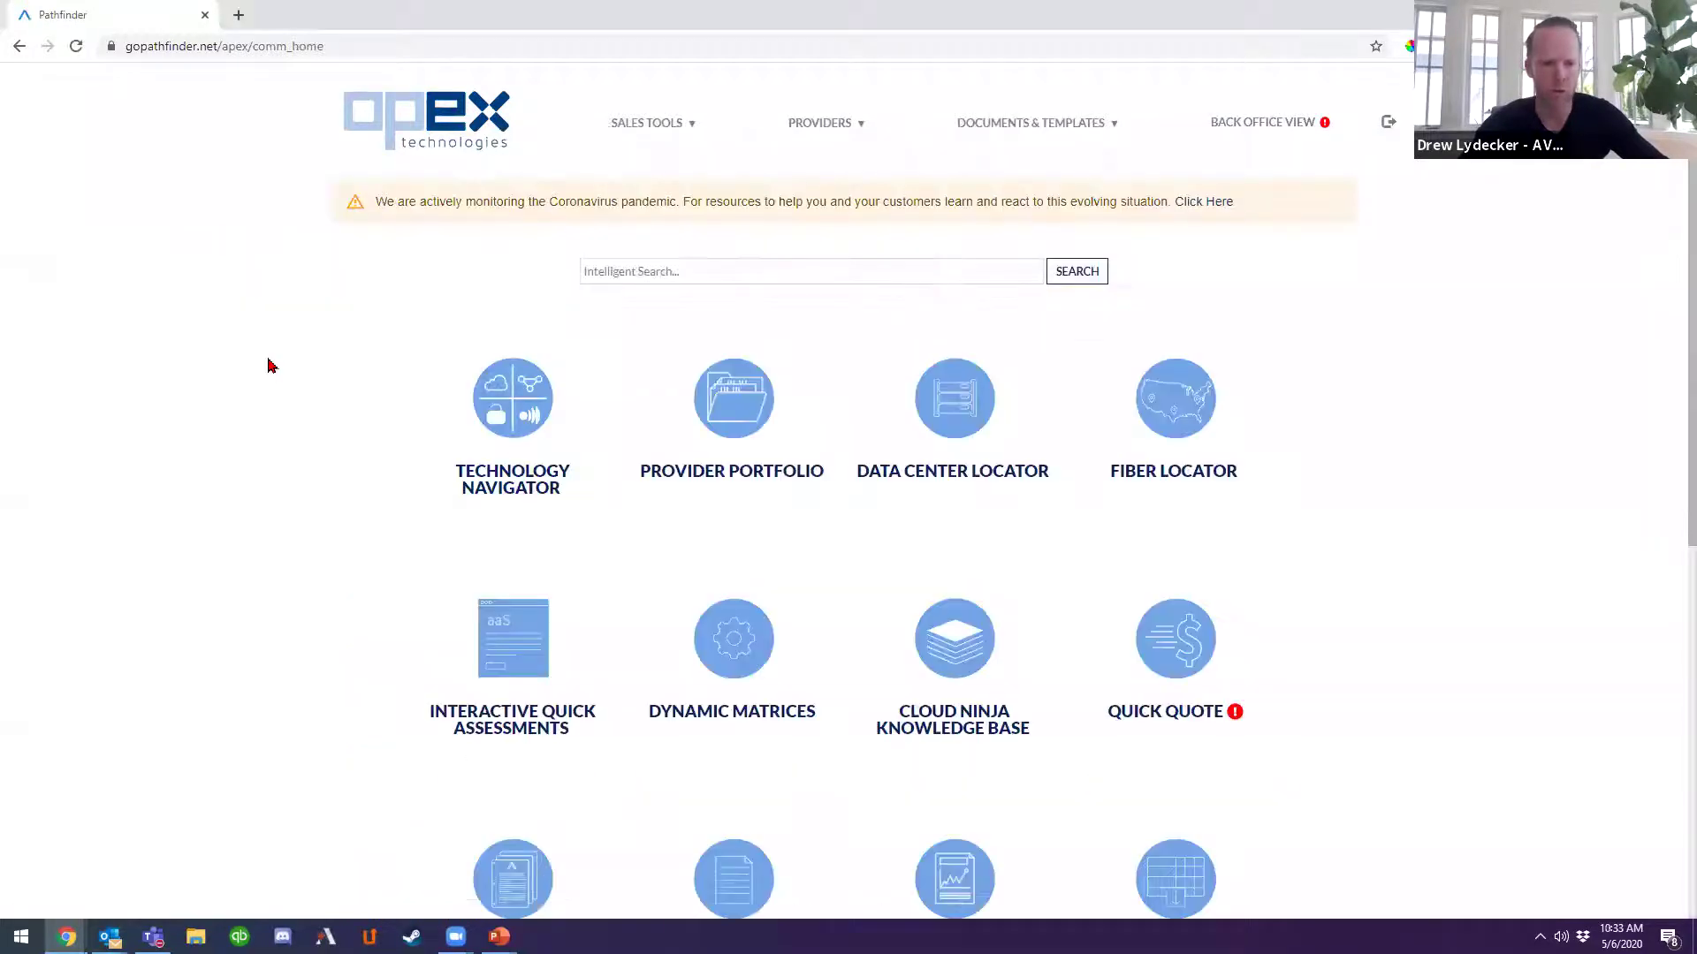
{"action": "scroll", "coordinate": [550, 624], "scroll_direction": "down", "scroll_amount": 2}
{"action": "scroll", "coordinate": [779, 597], "scroll_direction": "up", "scroll_amount": 2}
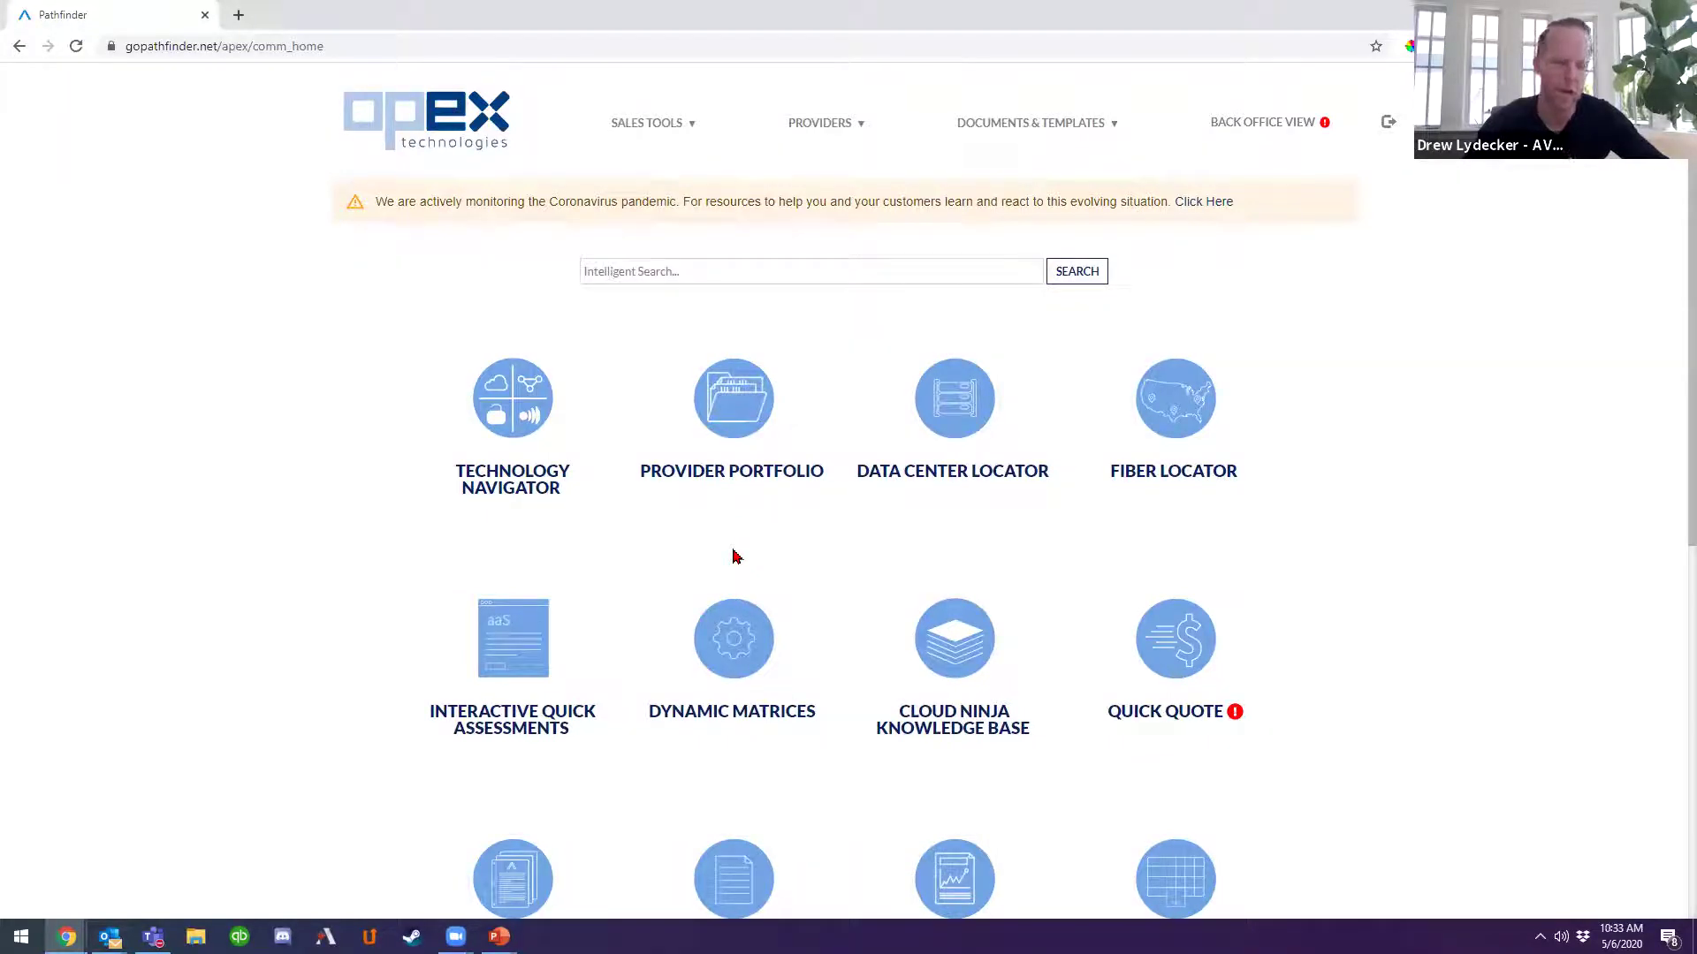
{"action": "left_click_drag", "start_coordinate": [818, 712], "coordinate": [649, 720]}
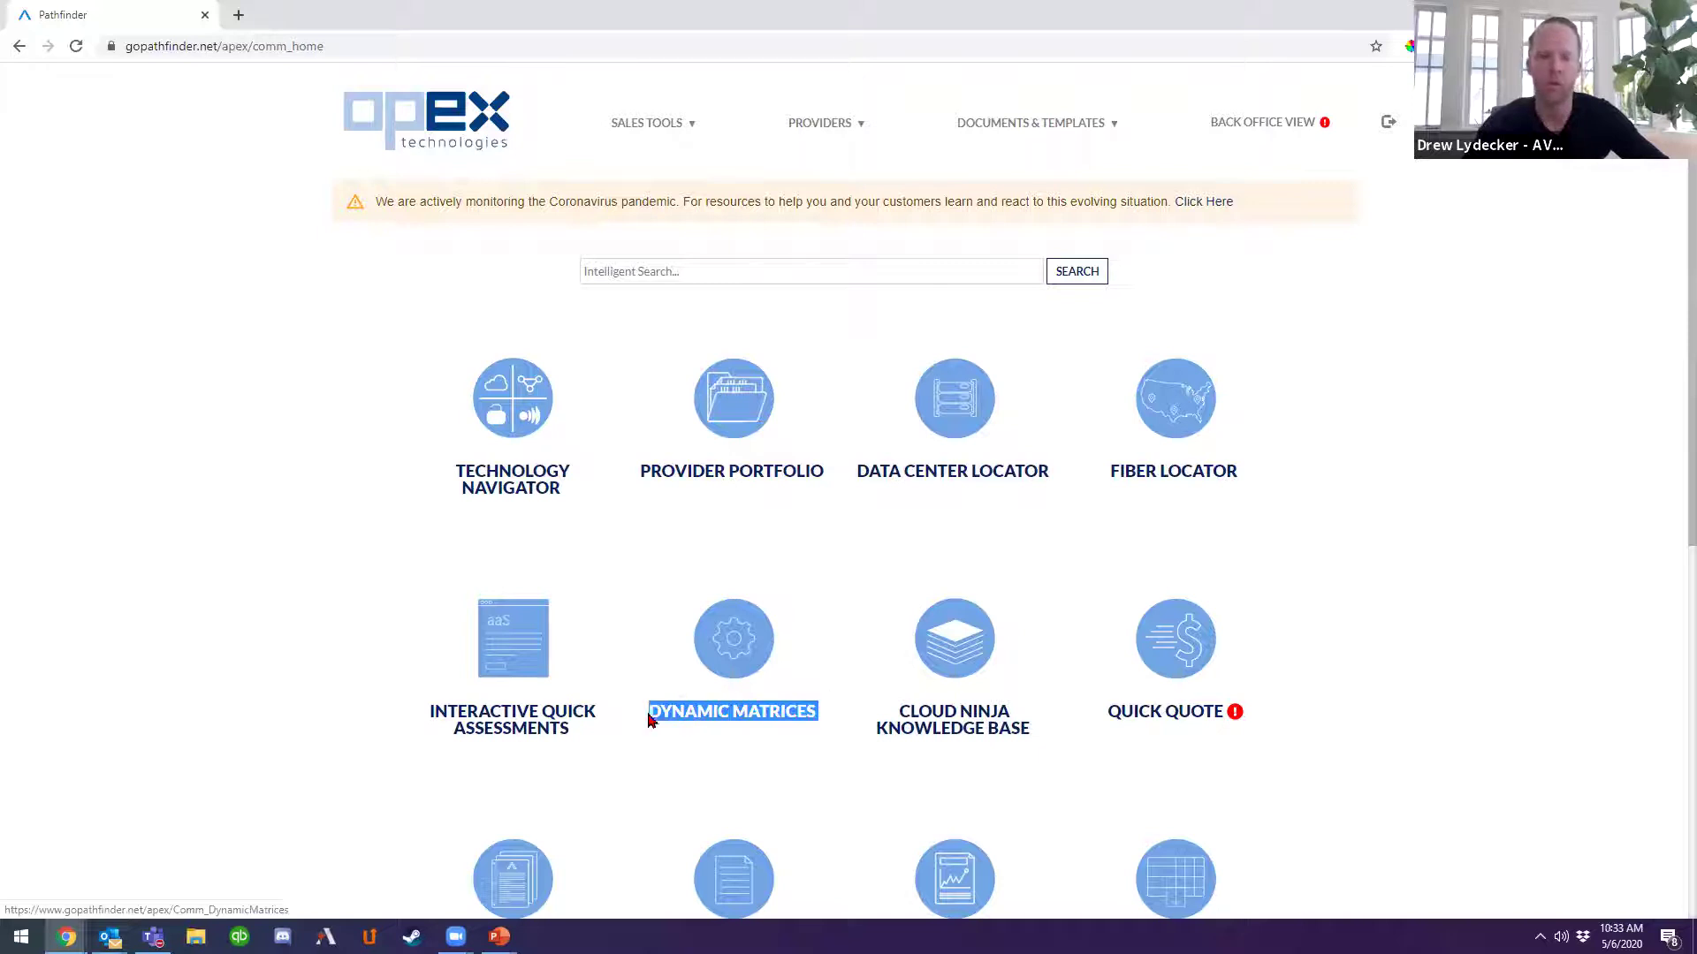
{"action": "left_click", "coordinate": [746, 720]}
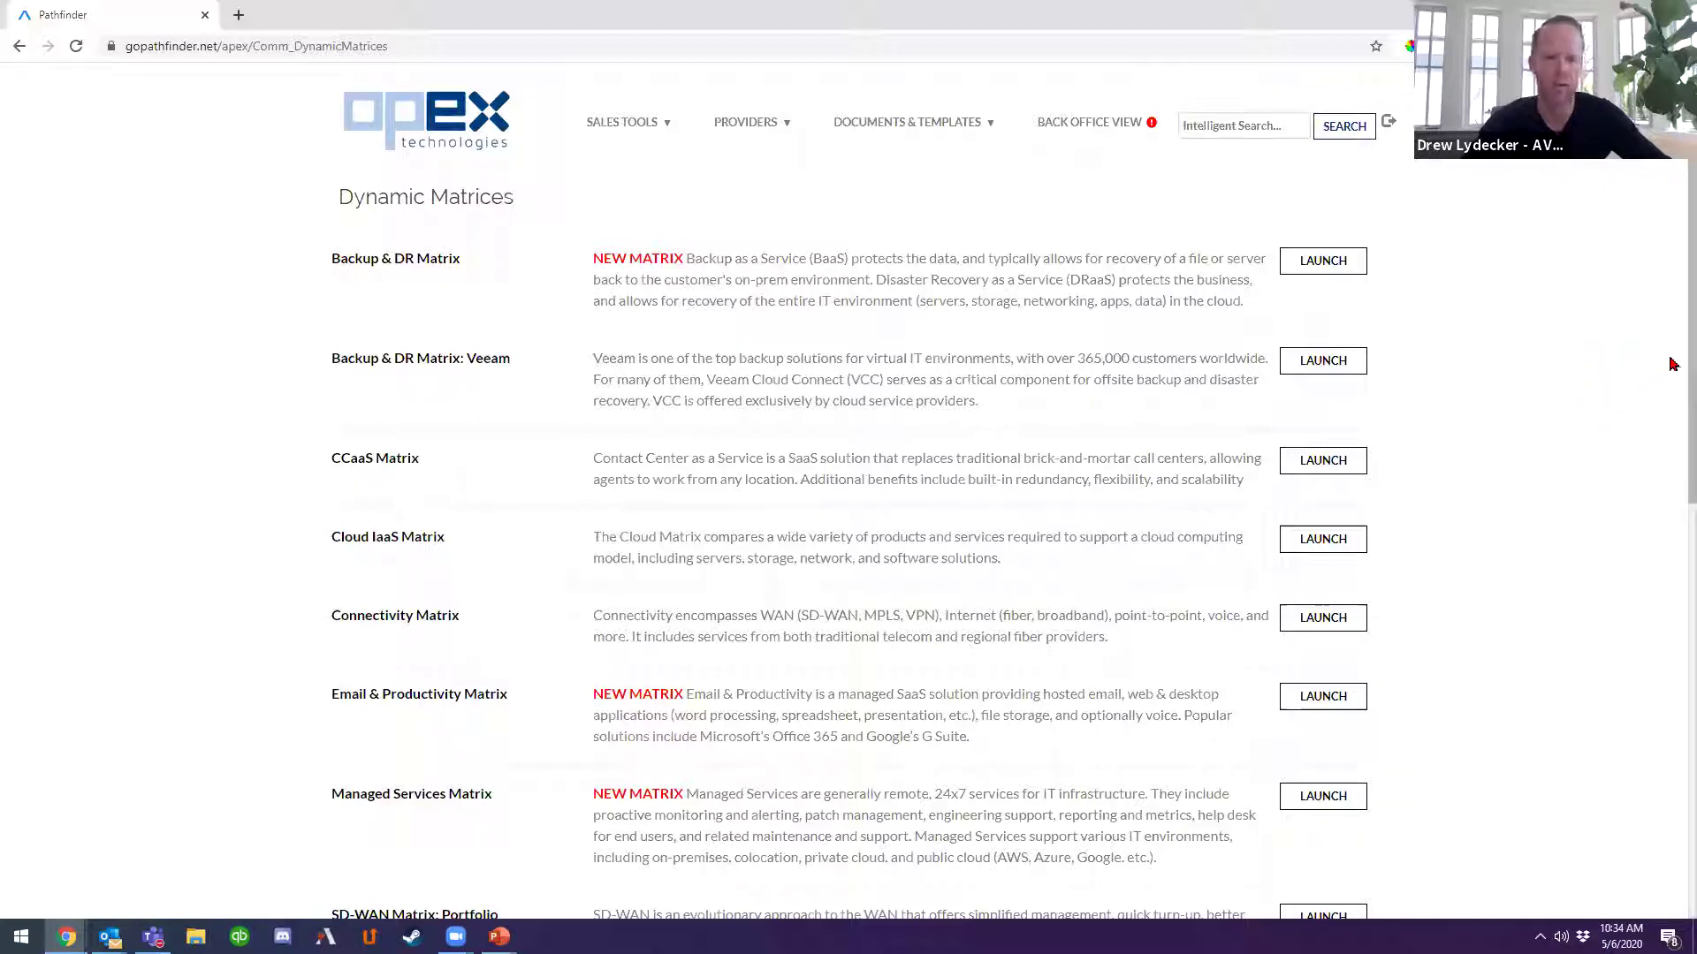
Look through the list of Dynamic Matrices and launch the UCaaS Matrix.
{"action": "scroll", "coordinate": [1673, 363], "scroll_direction": "down", "scroll_amount": 3}
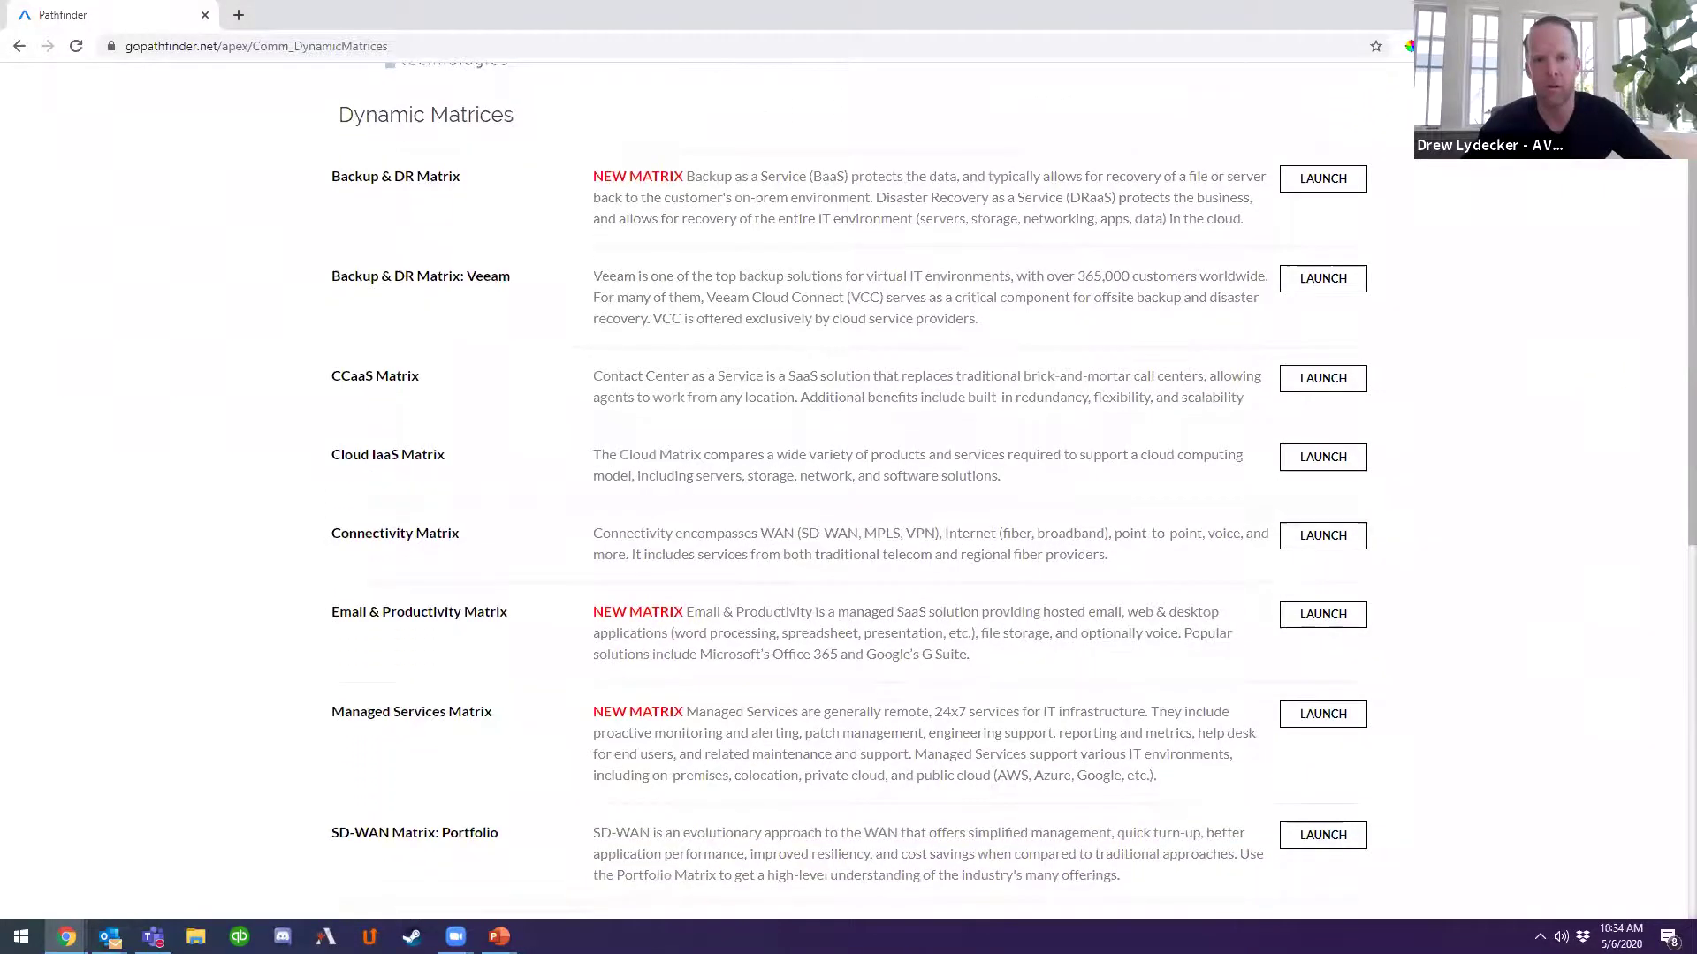
{"action": "scroll", "coordinate": [1005, 490], "scroll_direction": "down", "scroll_amount": 3}
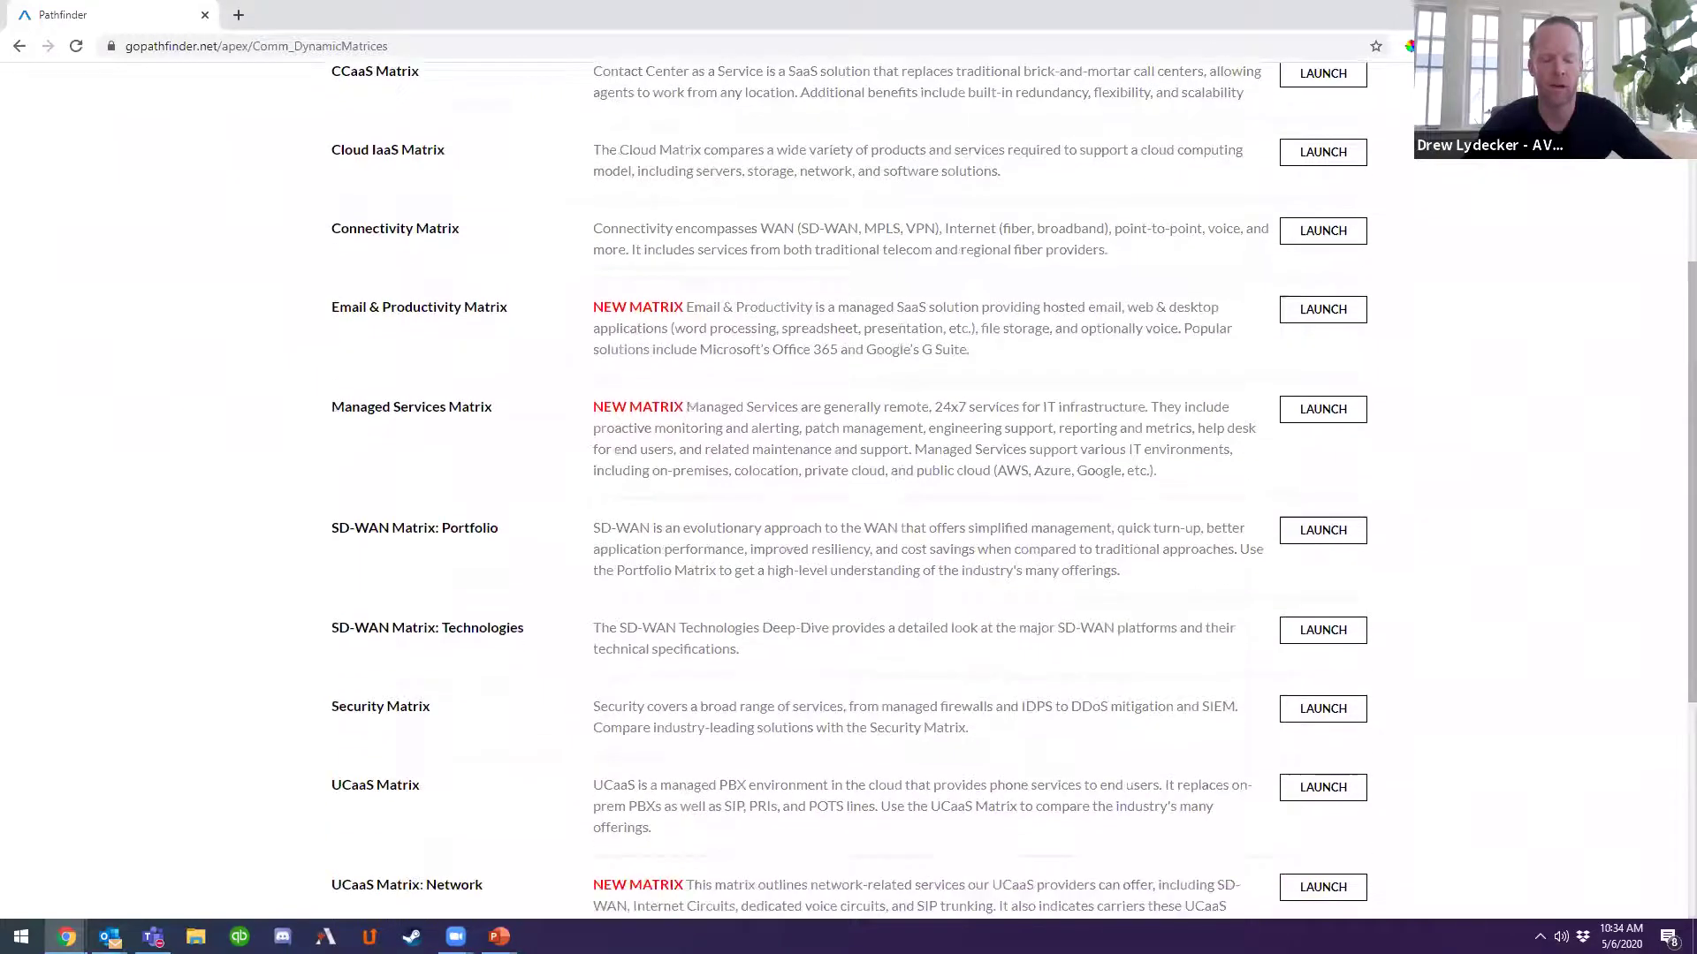
{"action": "scroll", "coordinate": [848, 472], "scroll_direction": "up", "scroll_amount": 3}
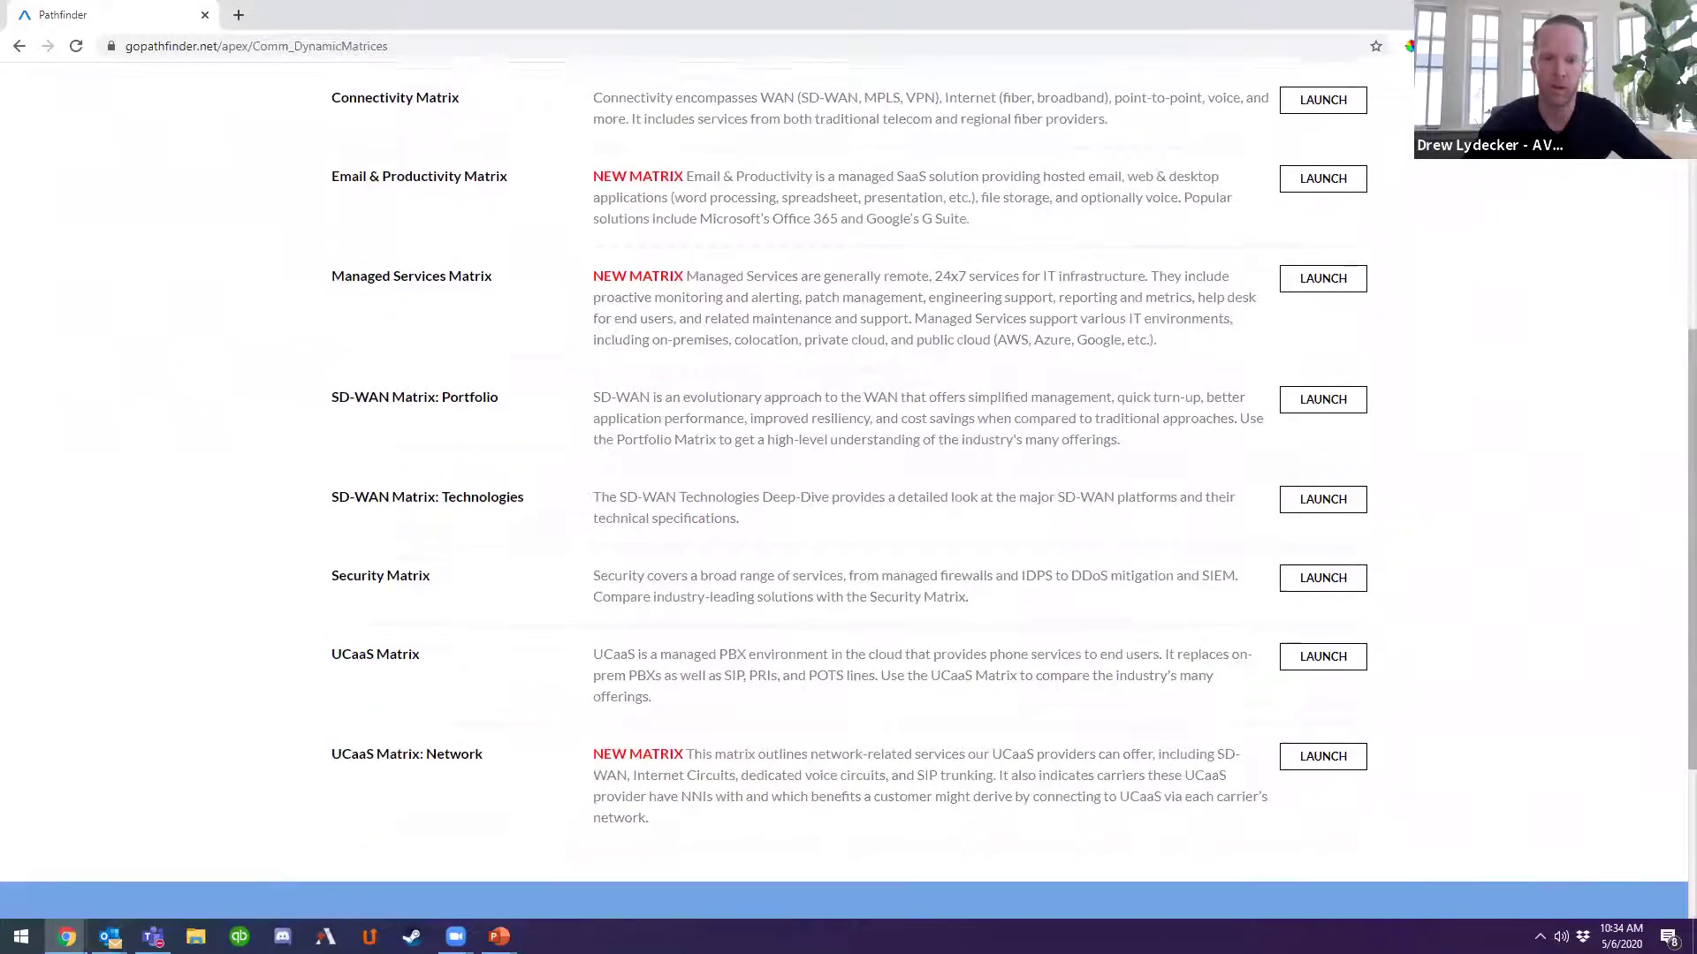
{"action": "scroll", "coordinate": [848, 472], "scroll_direction": "up", "scroll_amount": 4}
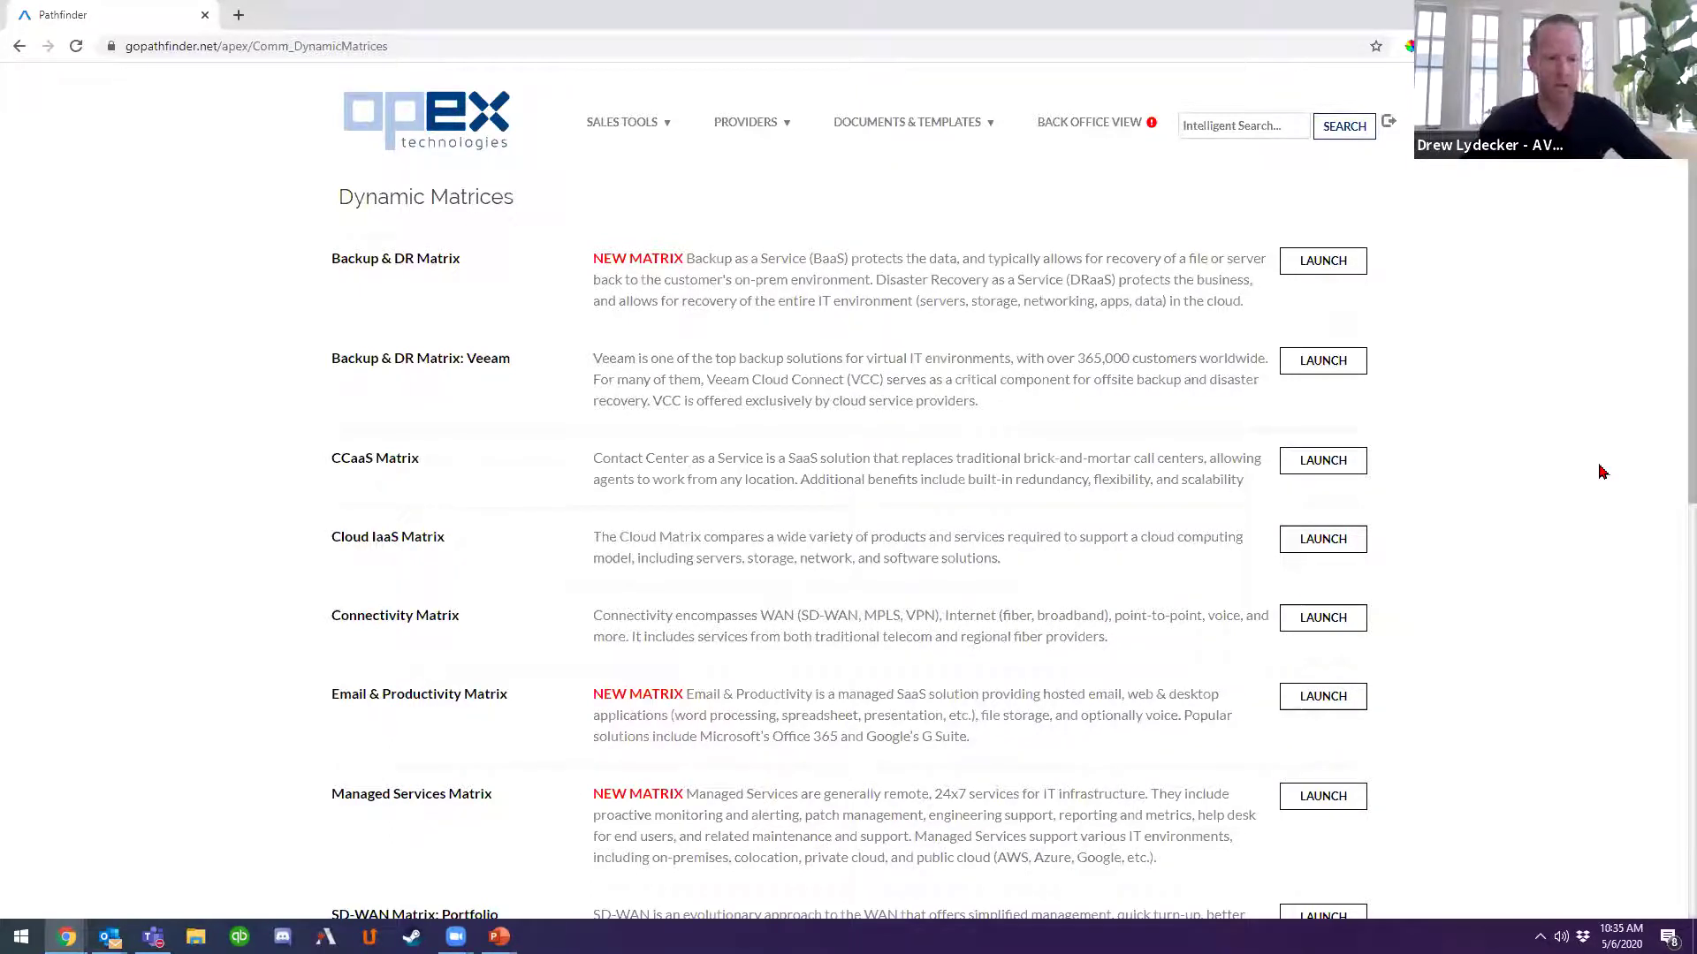
{"action": "scroll", "coordinate": [1673, 413], "scroll_direction": "down", "scroll_amount": 4}
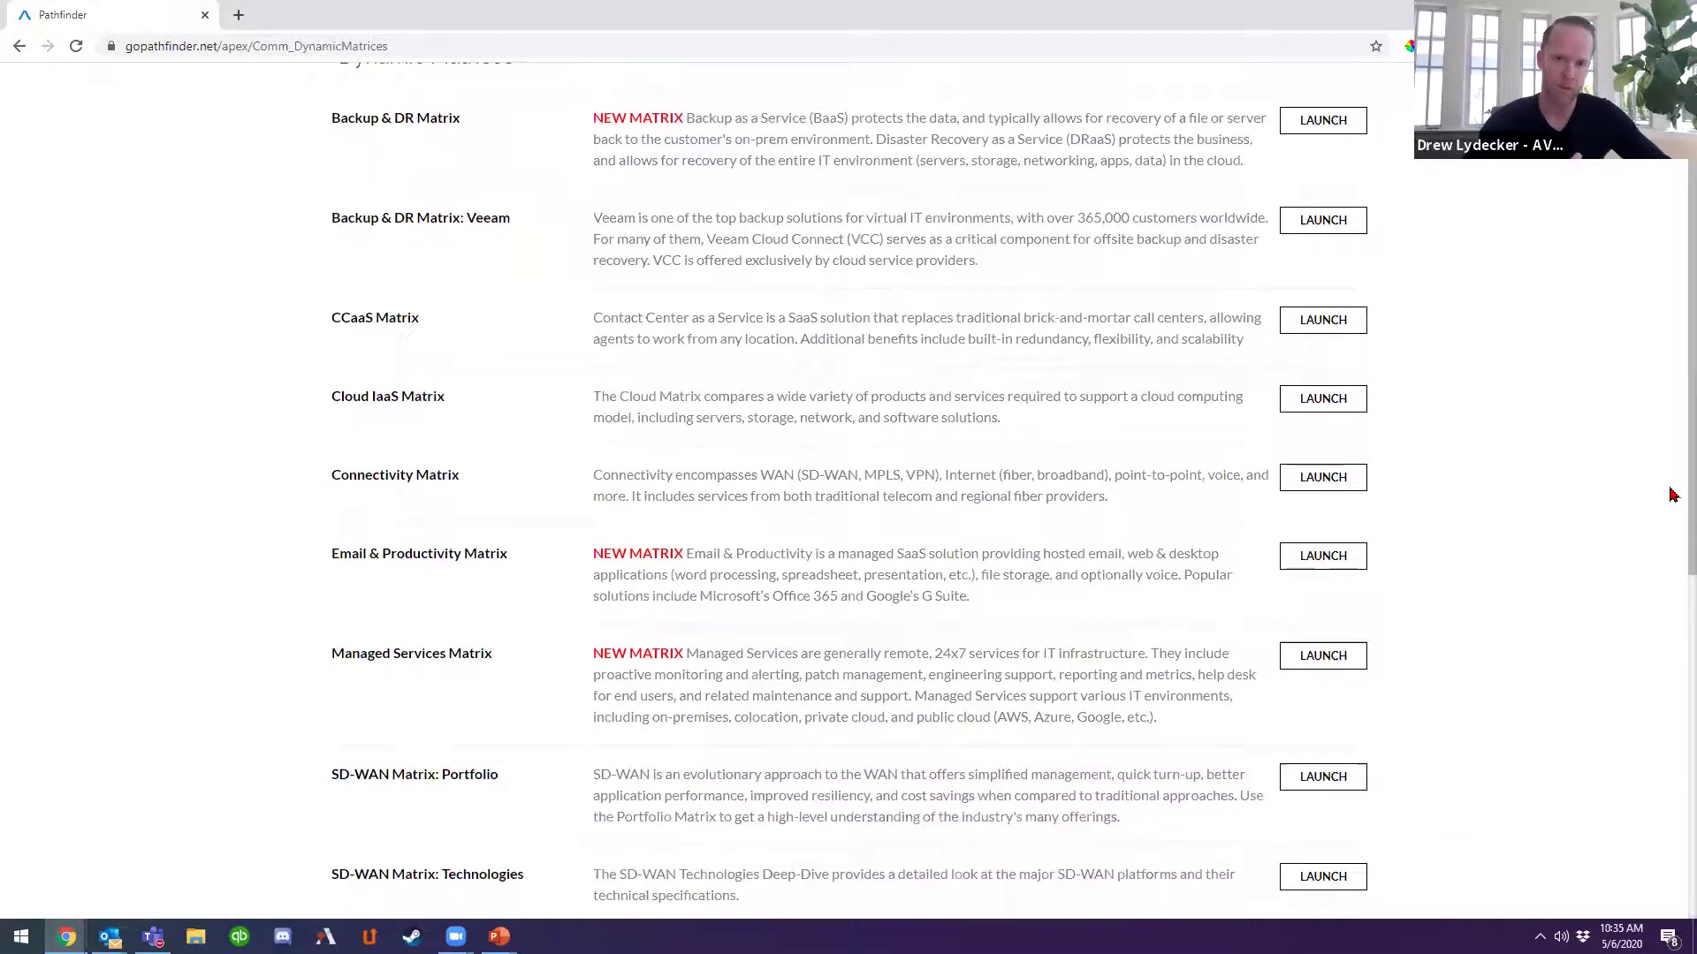
{"action": "scroll", "coordinate": [1670, 619], "scroll_direction": "down", "scroll_amount": 3}
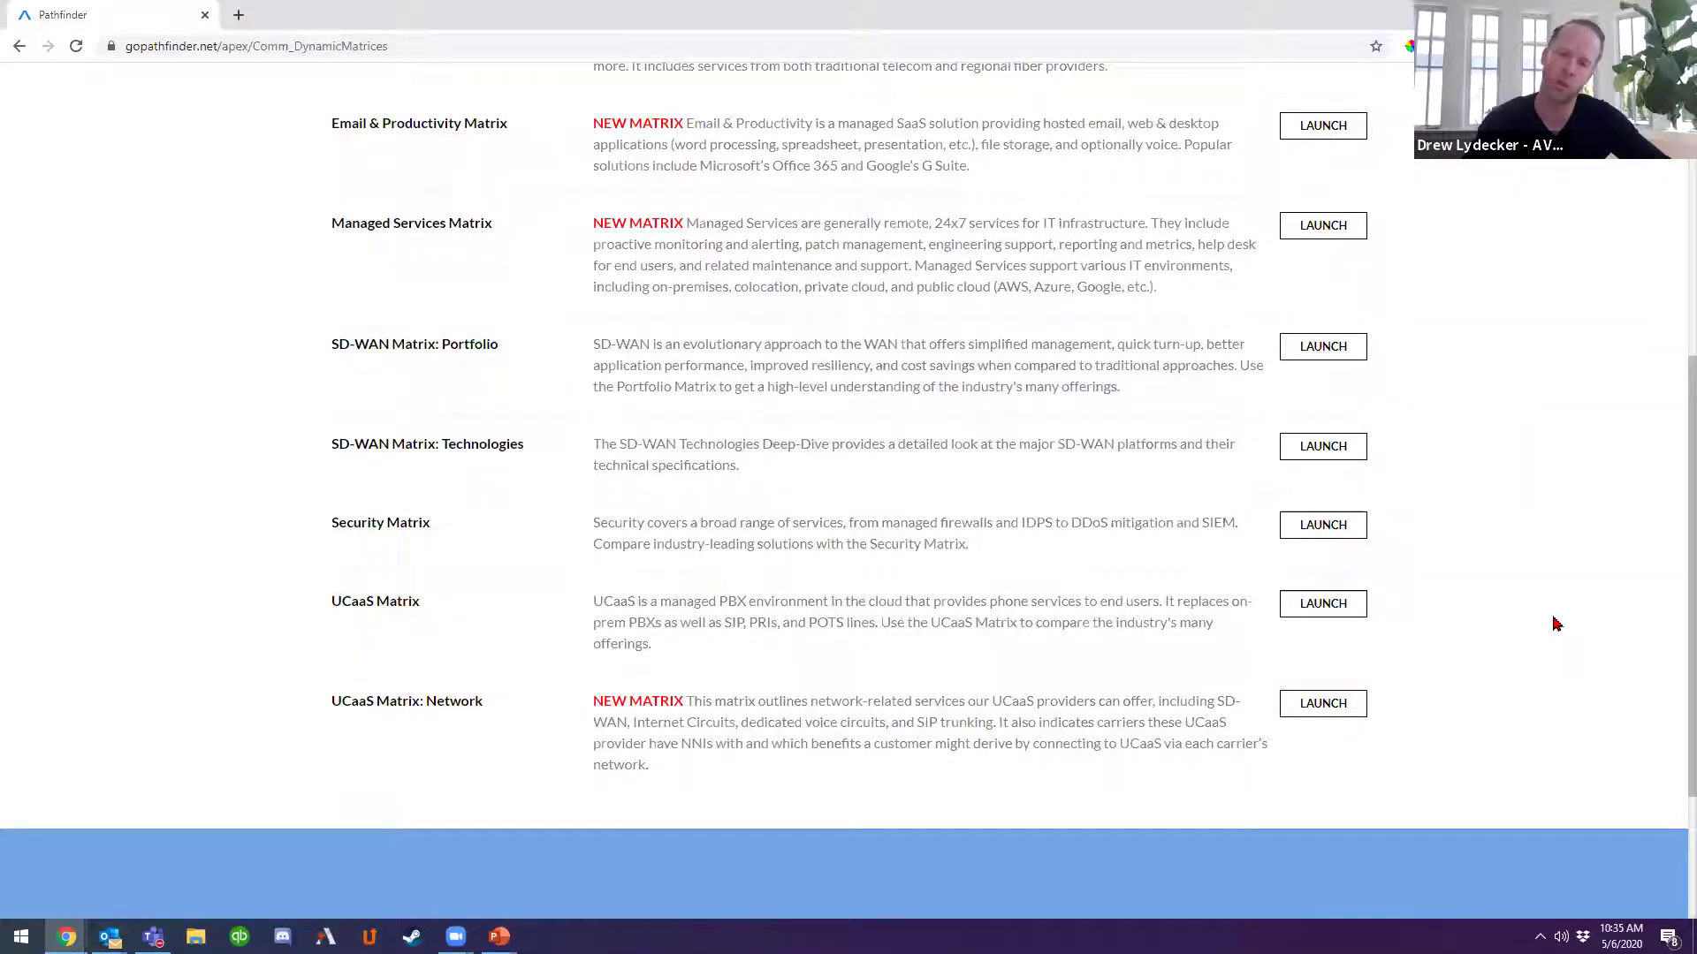
{"action": "left_click", "coordinate": [1317, 608]}
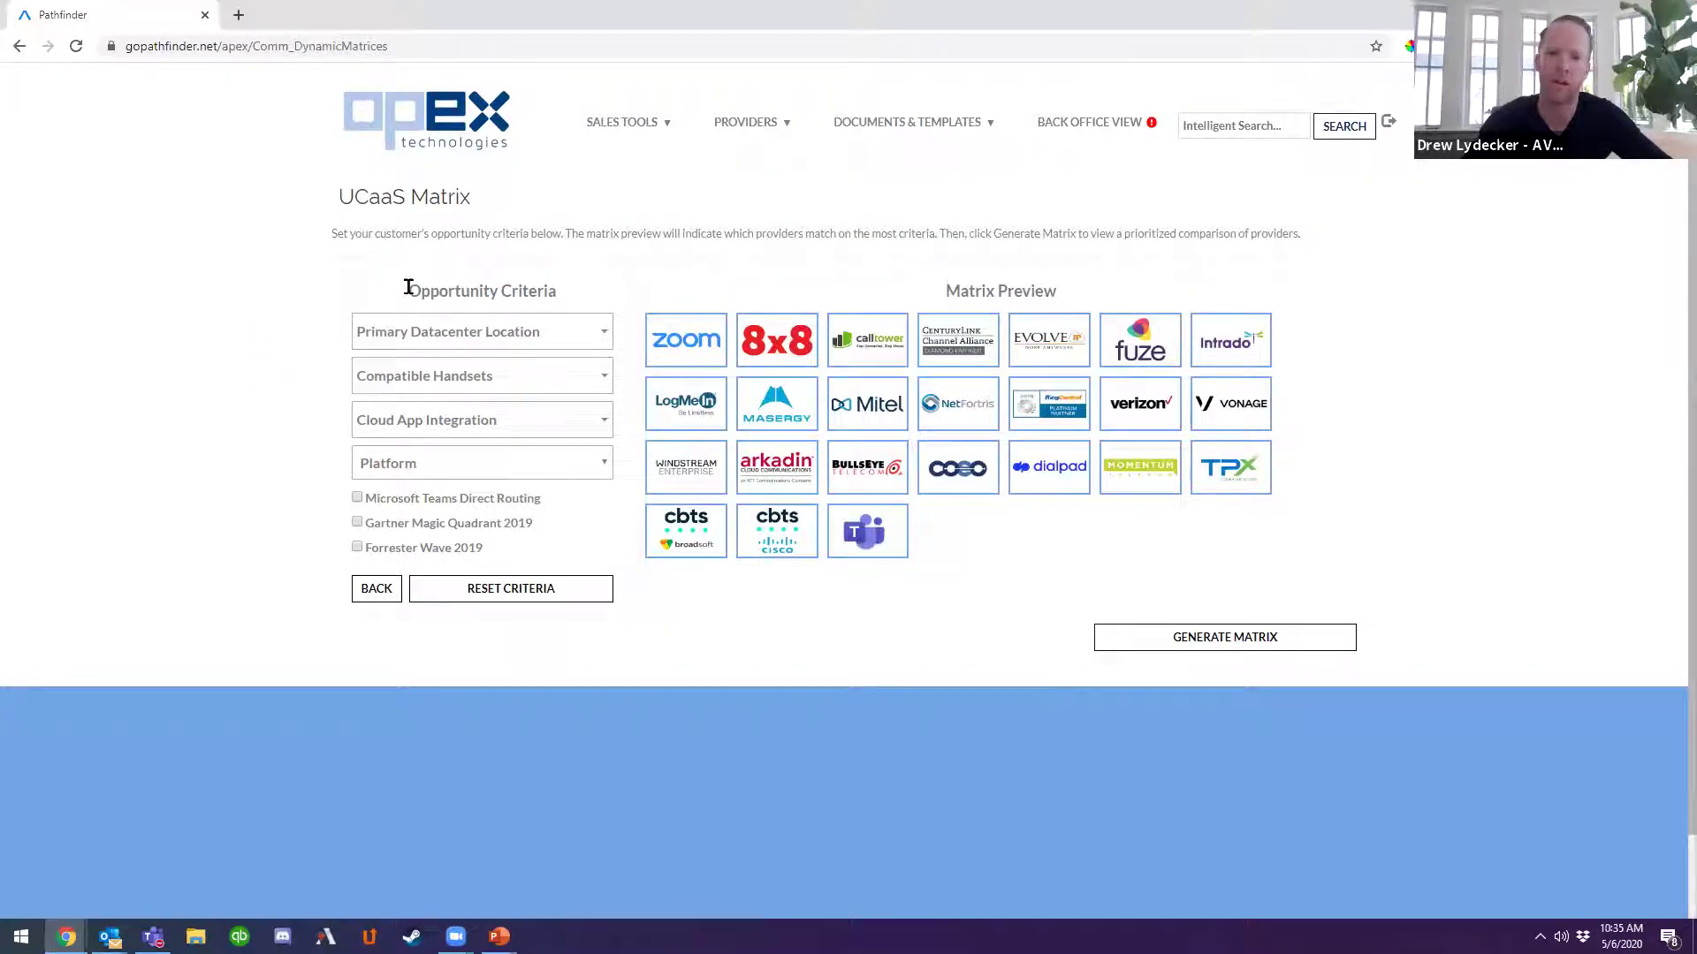
Set the Primary Datacenter Location criterion of the UCaaS Matrix to APAC, EMEA and NA.
{"action": "left_click_drag", "start_coordinate": [409, 289], "coordinate": [561, 302]}
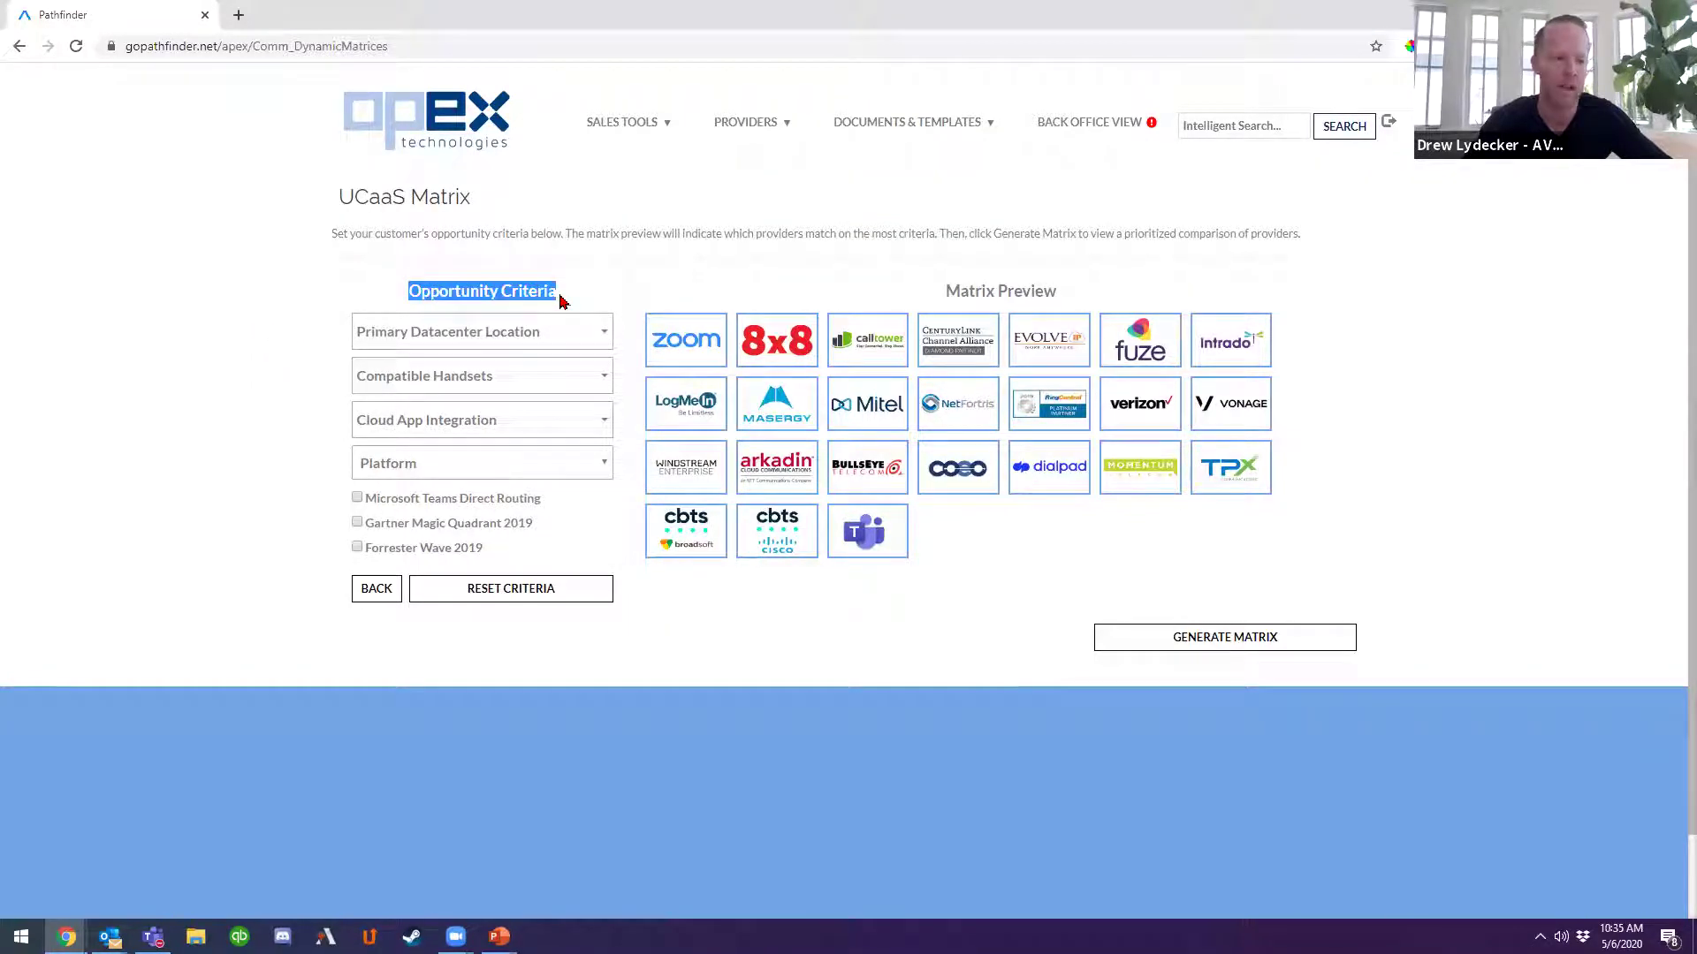
{"action": "left_click", "coordinate": [561, 301]}
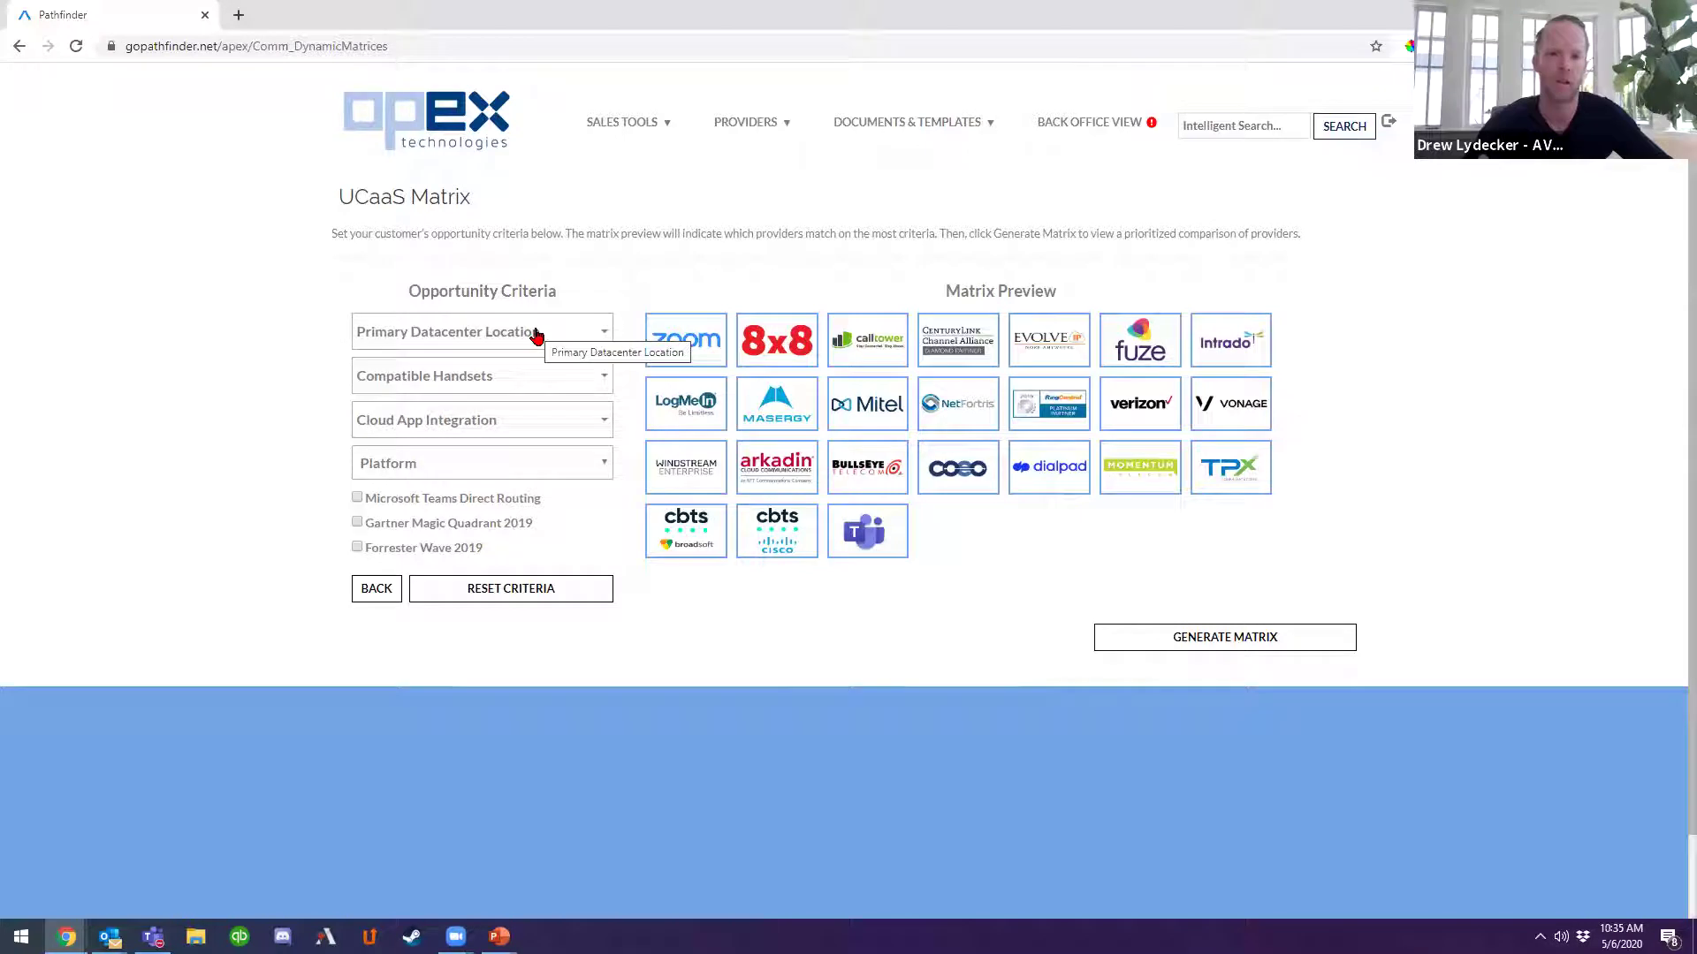
{"action": "left_click", "coordinate": [606, 334]}
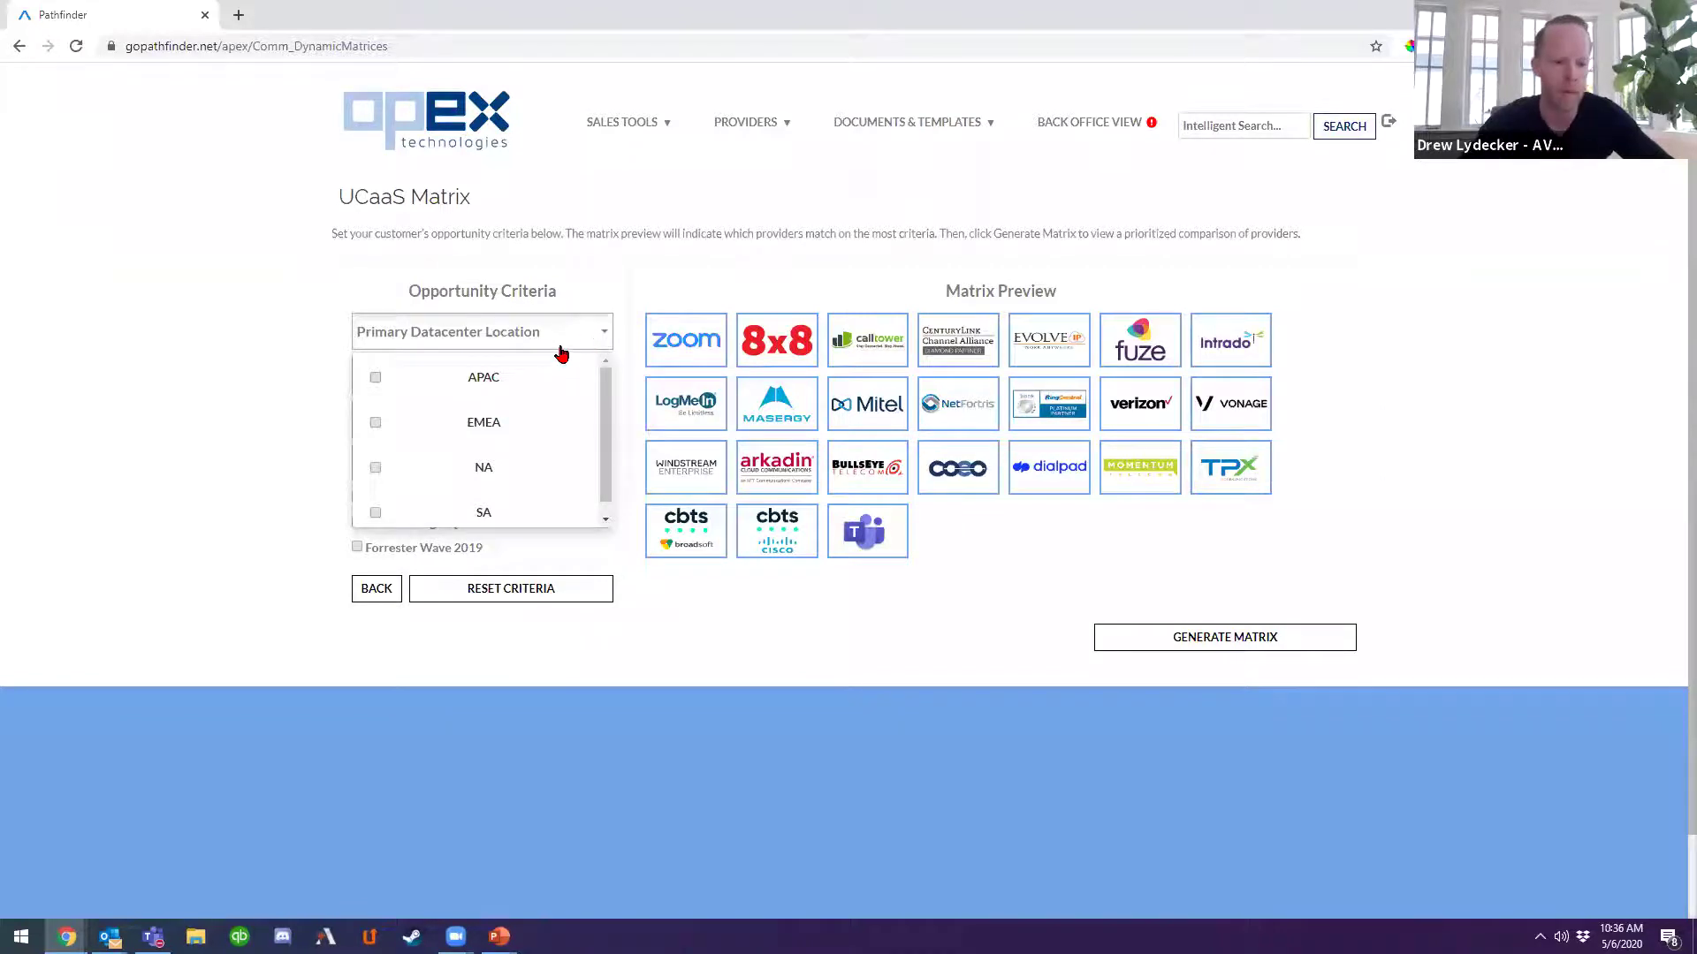
{"action": "left_click", "coordinate": [492, 380]}
{"action": "left_click", "coordinate": [488, 426]}
{"action": "left_click", "coordinate": [484, 469]}
{"action": "left_click", "coordinate": [217, 417]}
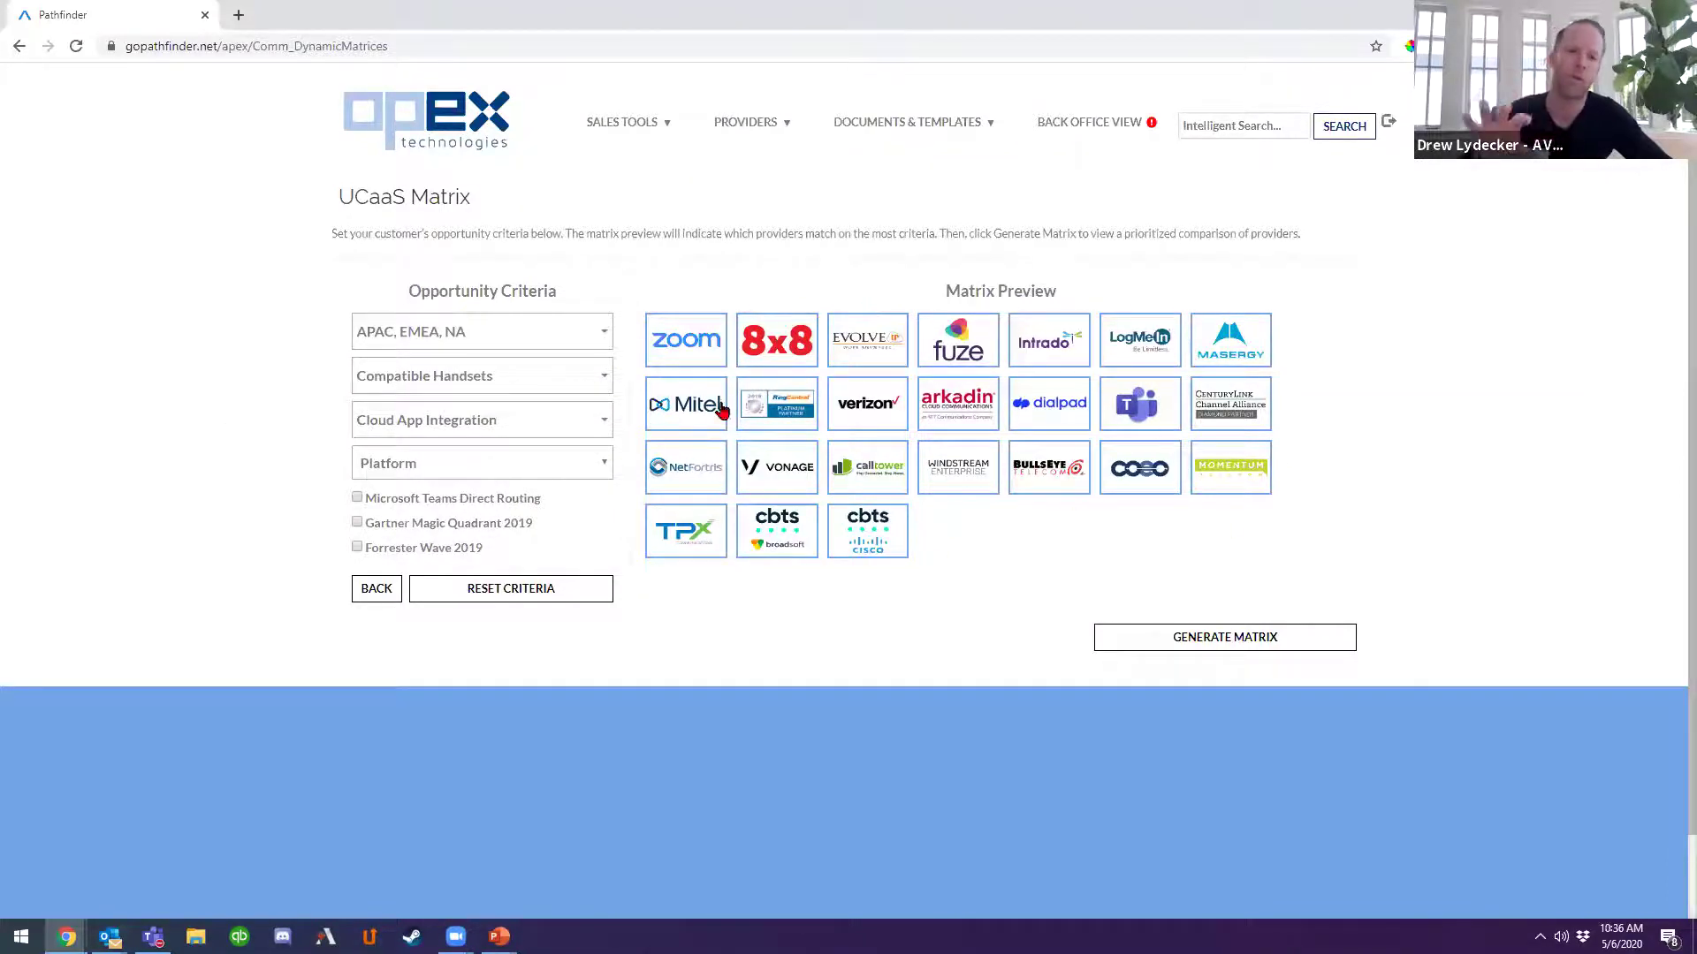
Select Poly as the Compatible Handsets criterion.
{"action": "left_click", "coordinate": [604, 380]}
{"action": "left_click_drag", "start_coordinate": [606, 436], "coordinate": [584, 495]}
{"action": "left_click", "coordinate": [376, 463]}
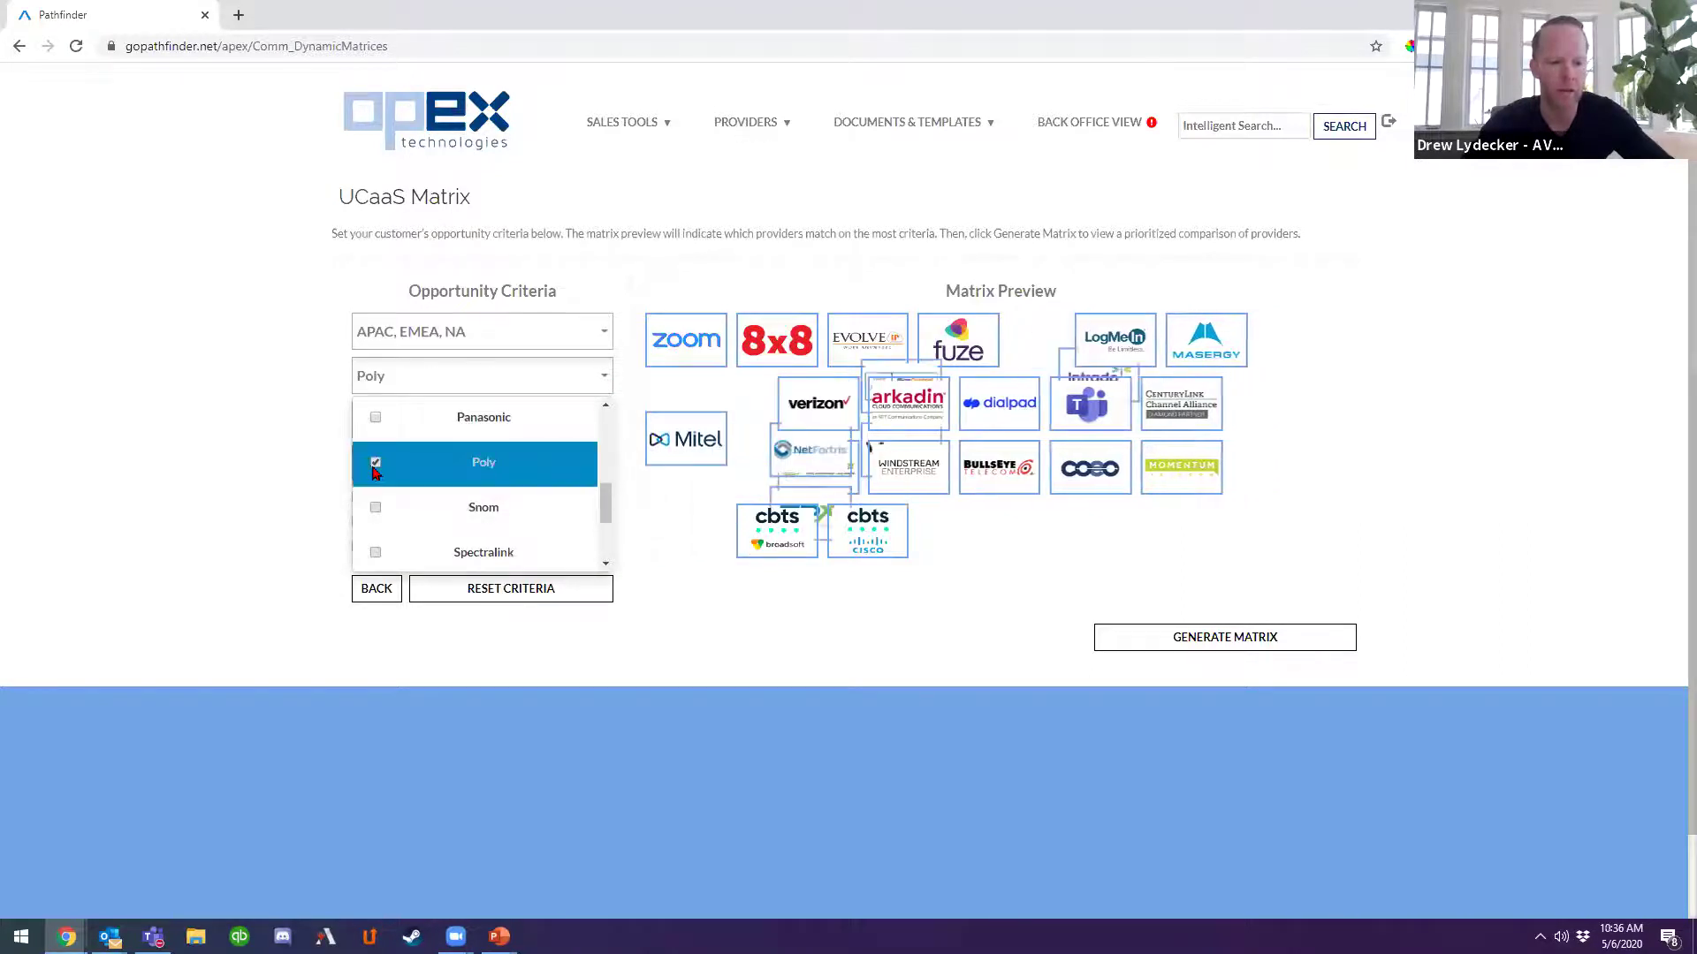
{"action": "left_click", "coordinate": [255, 474]}
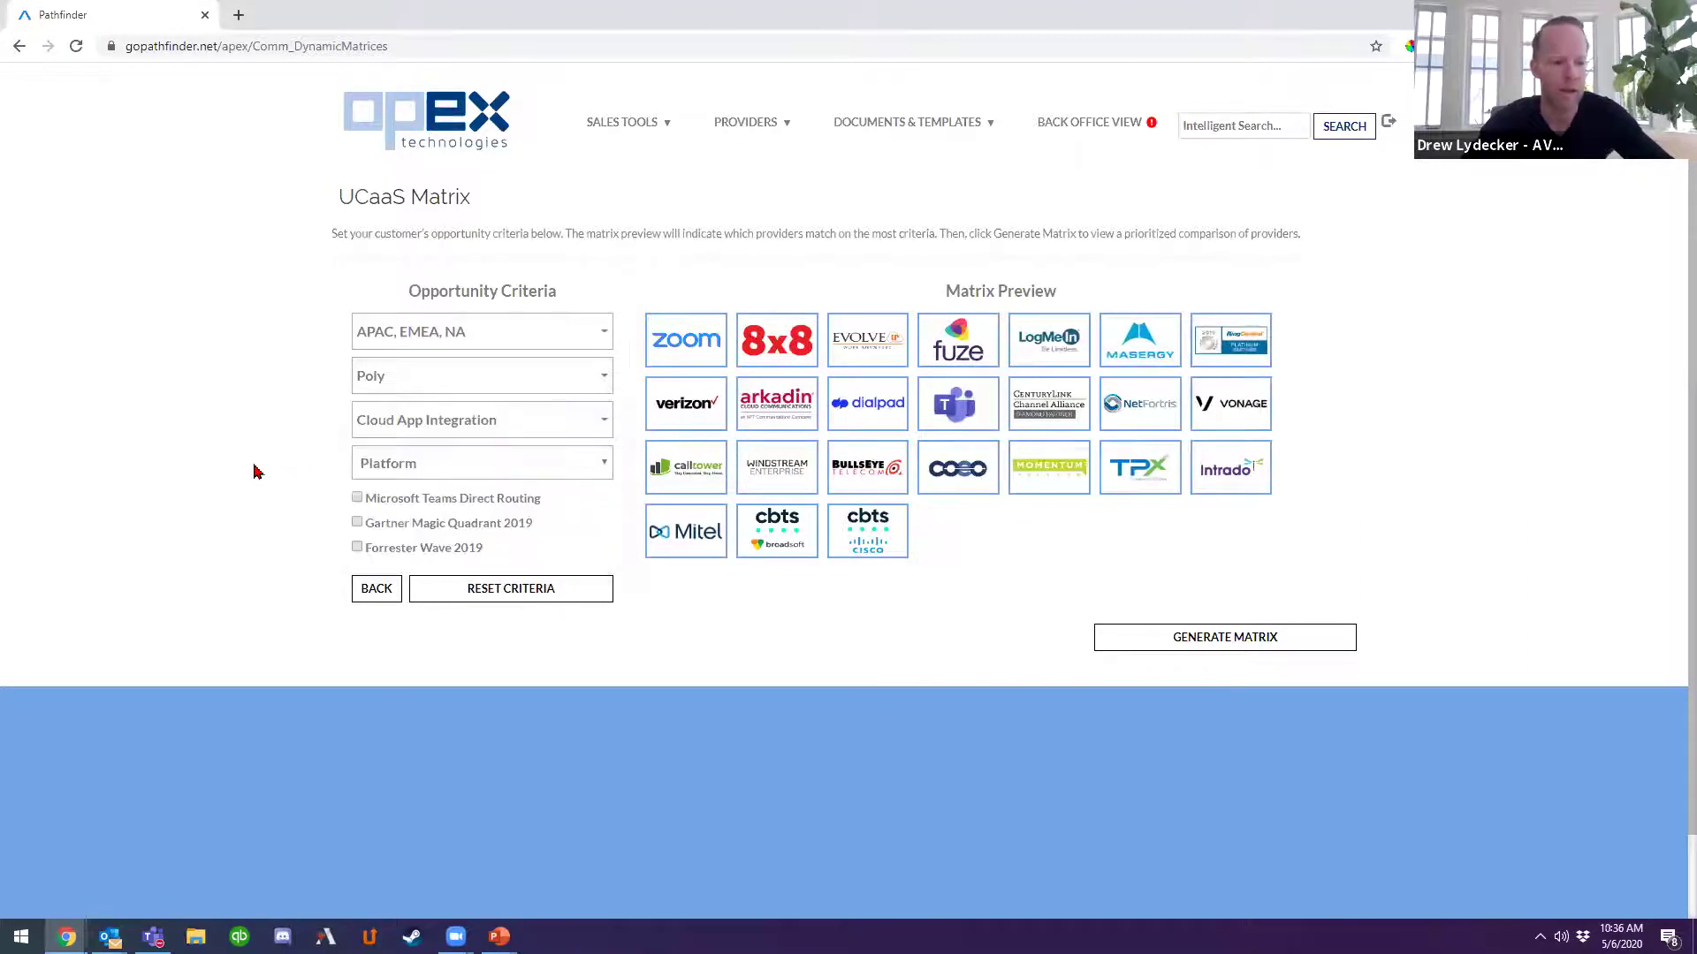
Select Salesforce and SAP as the Cloud App Integration criteria.
{"action": "left_click", "coordinate": [607, 427]}
{"action": "left_click_drag", "start_coordinate": [606, 465], "coordinate": [598, 560]}
{"action": "left_click", "coordinate": [375, 497]}
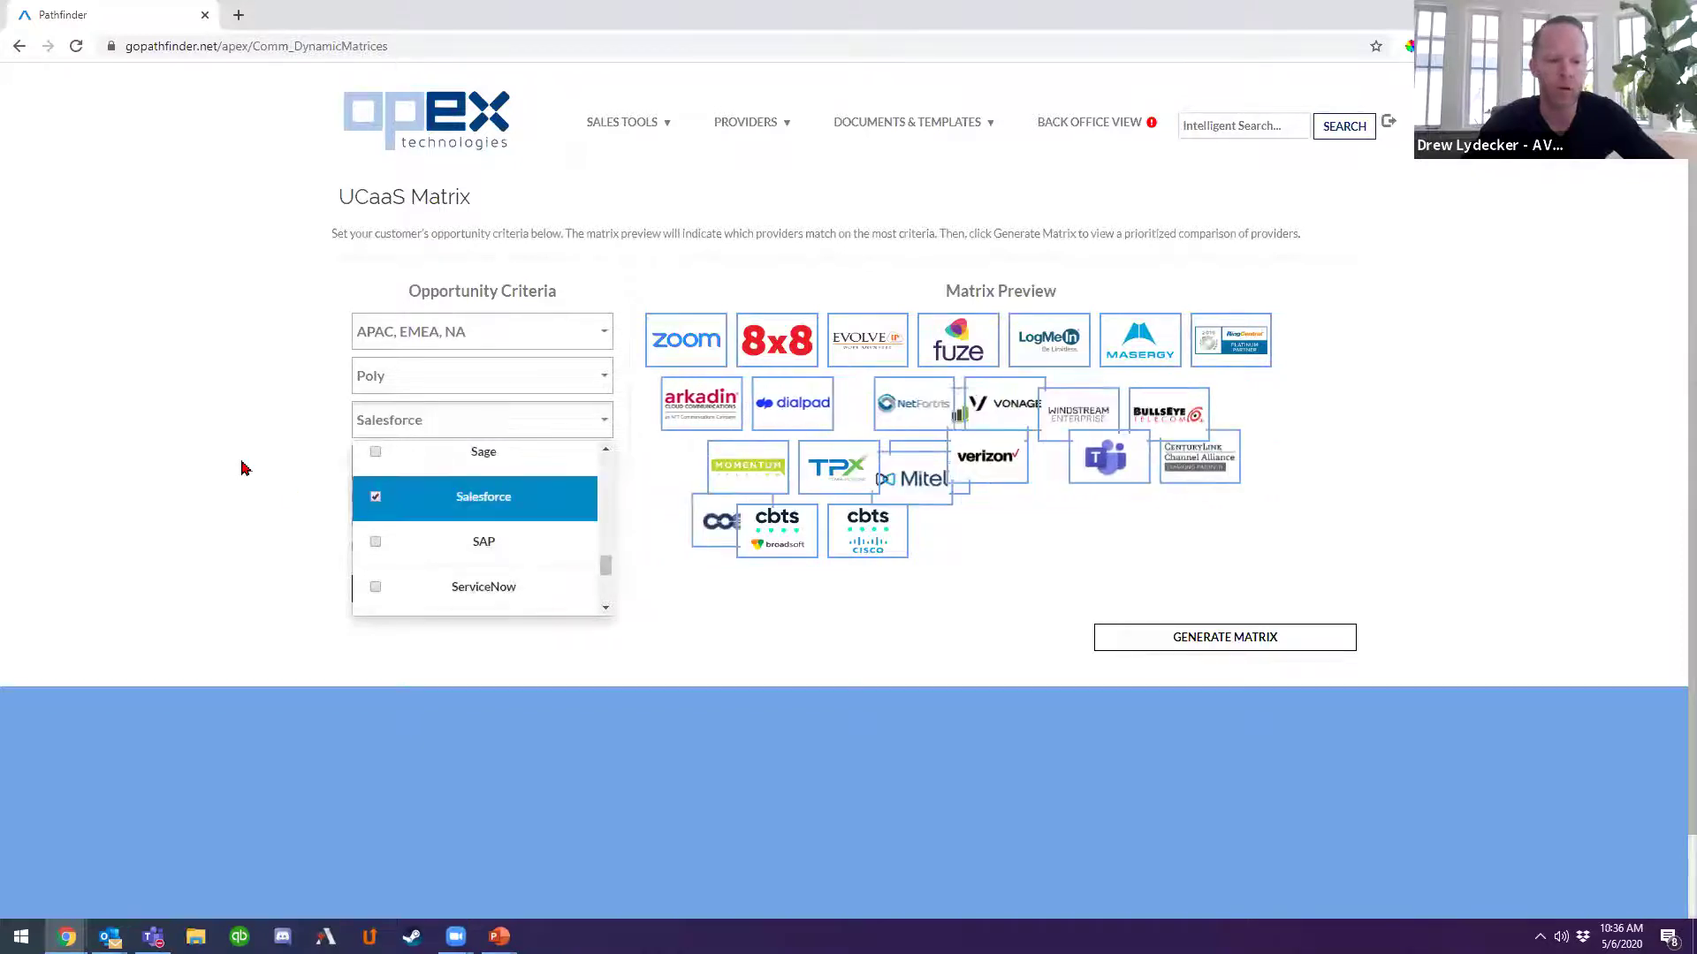
{"action": "left_click", "coordinate": [243, 467]}
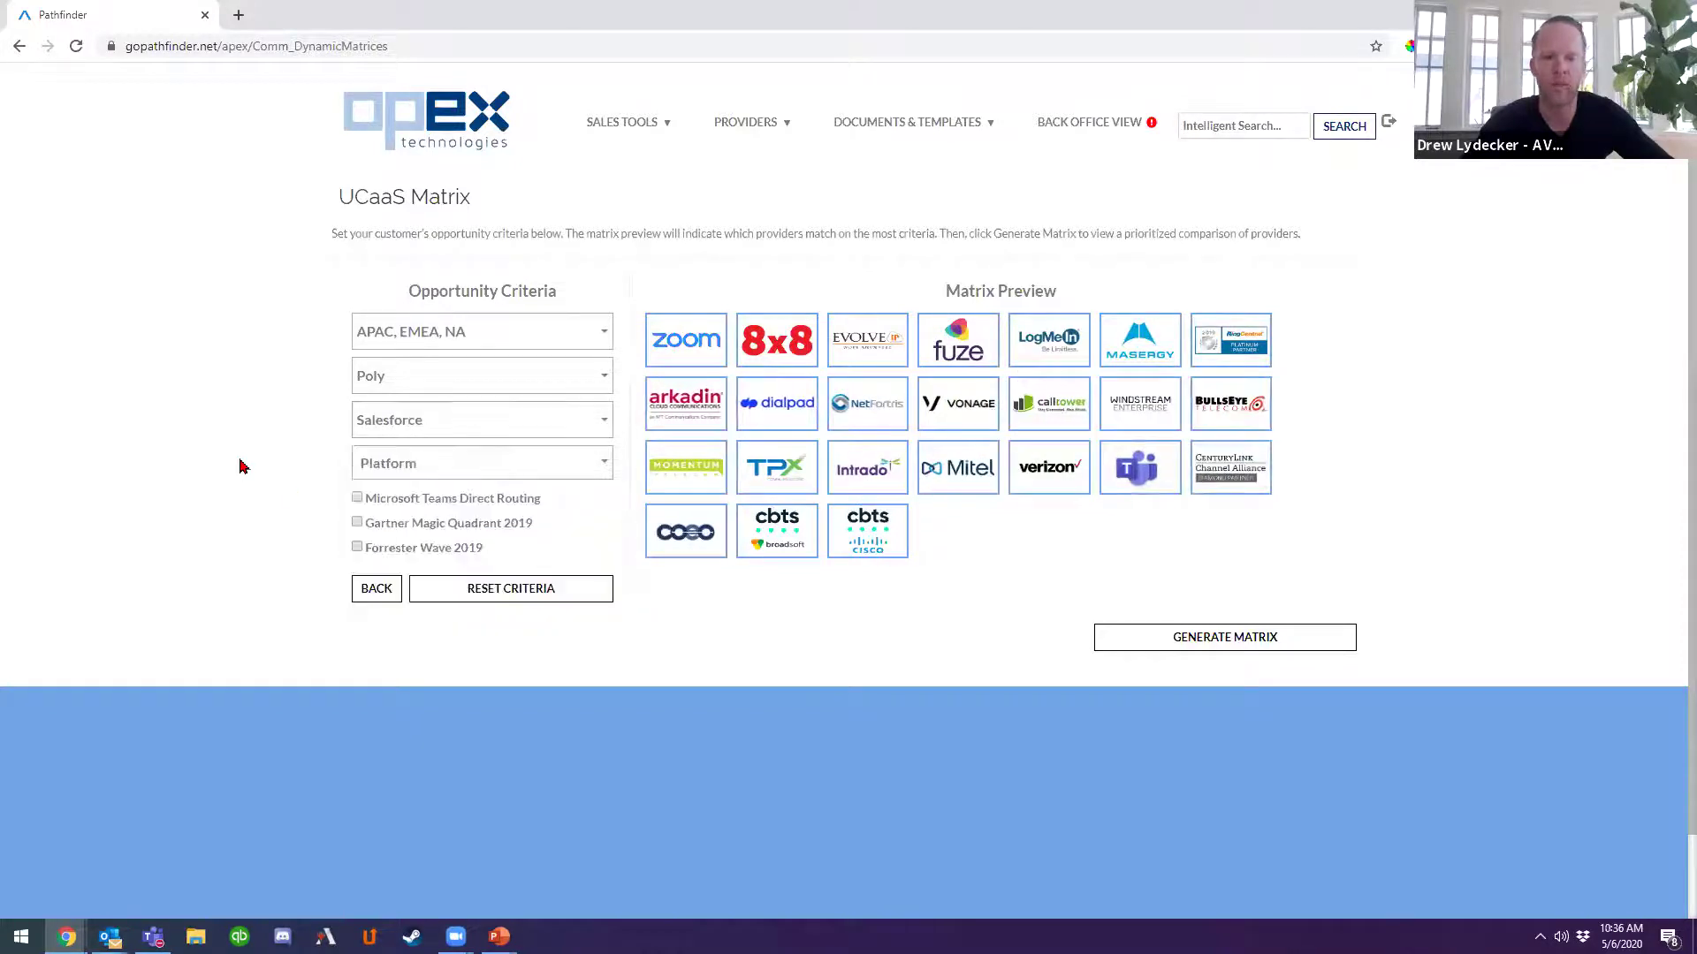
{"action": "left_click", "coordinate": [608, 439]}
{"action": "left_click", "coordinate": [376, 542]}
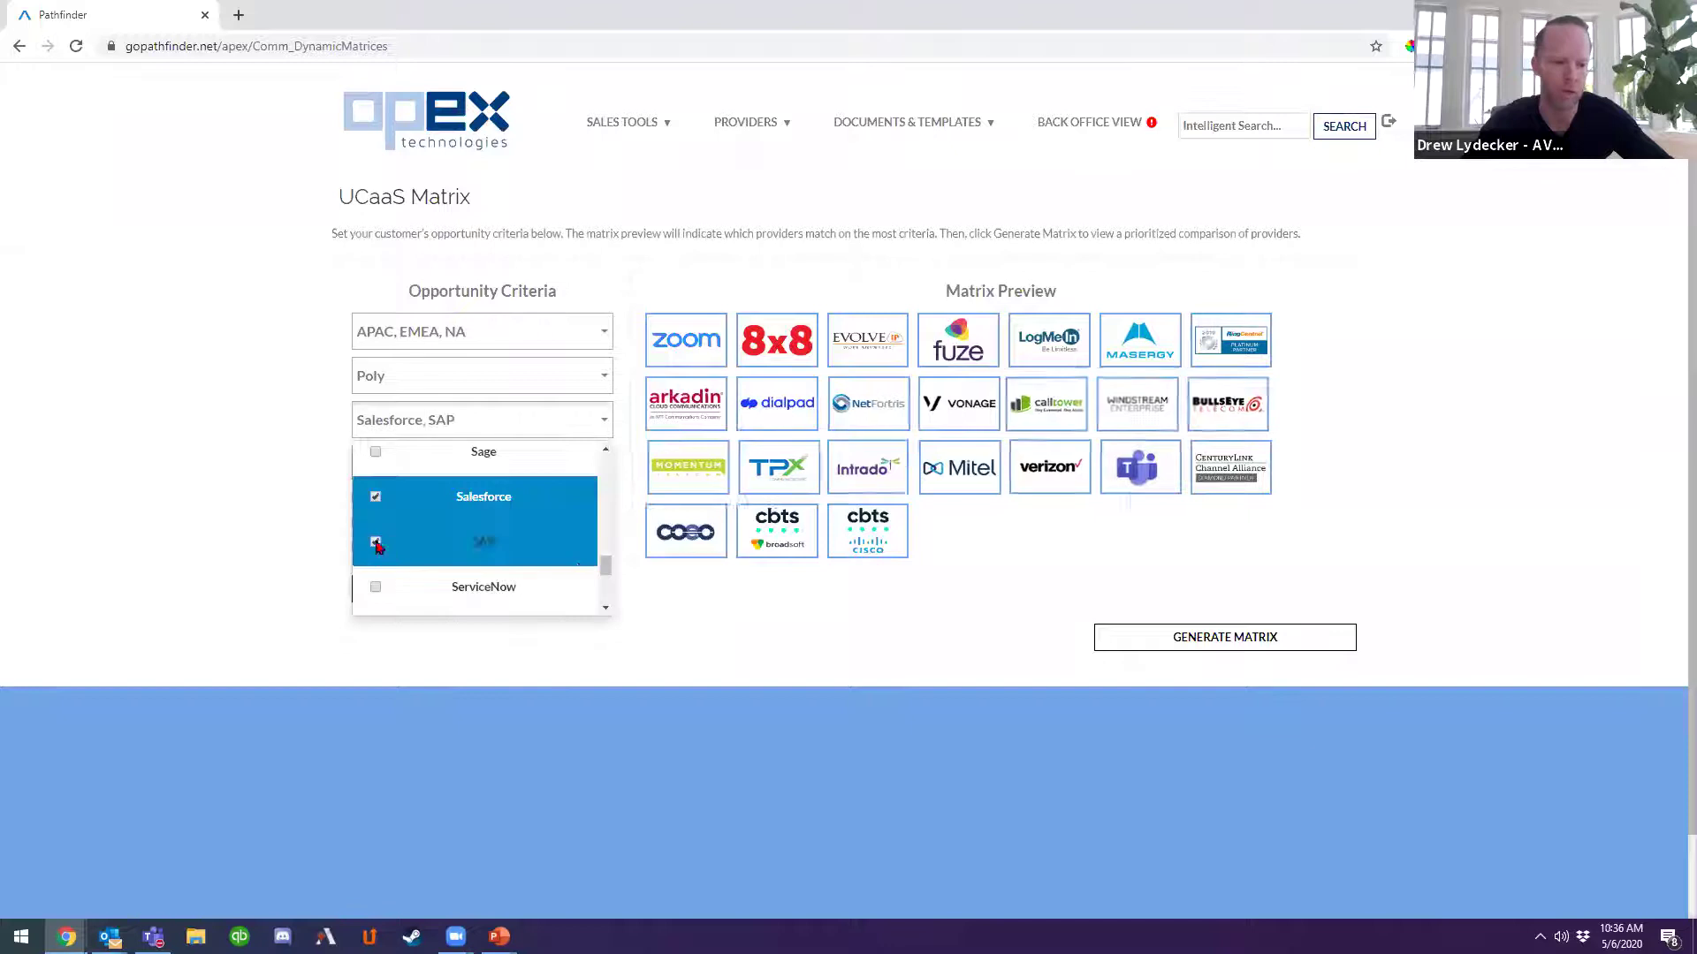
{"action": "left_click", "coordinate": [260, 531]}
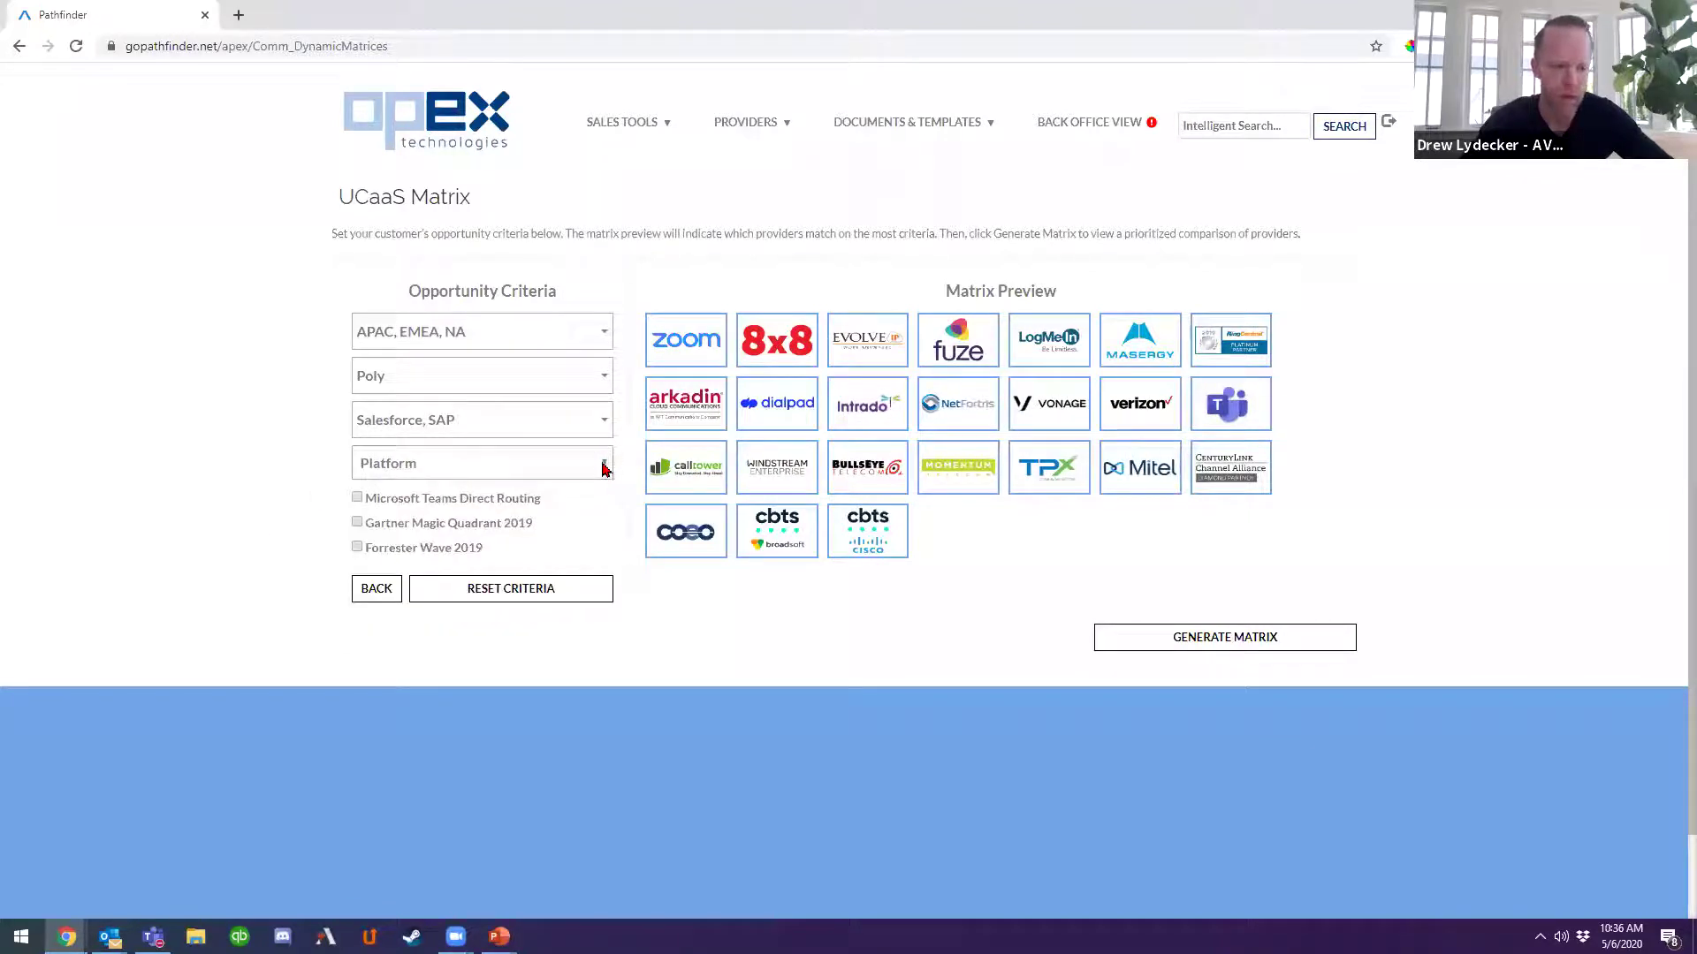
Add Gartner Magic Quadrant 2019 to the UCaaS criteria, leaving Platform unset, and generate the matrix.
{"action": "left_click", "coordinate": [504, 471]}
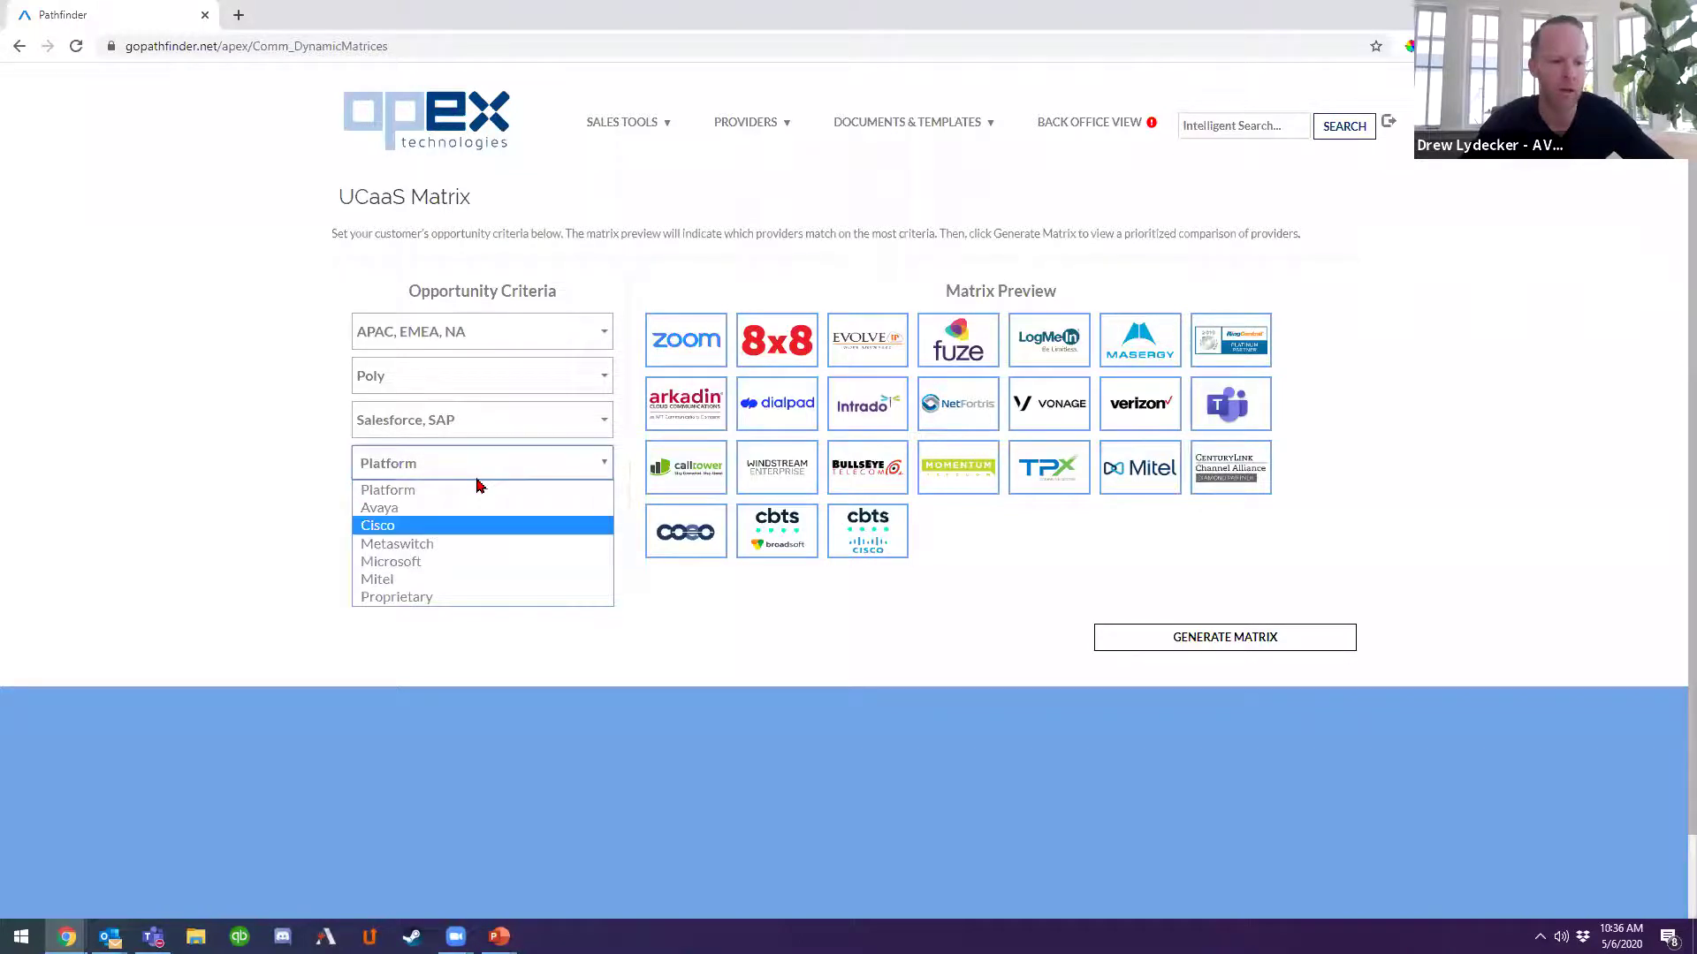
{"action": "left_click", "coordinate": [221, 467]}
{"action": "left_click", "coordinate": [448, 526]}
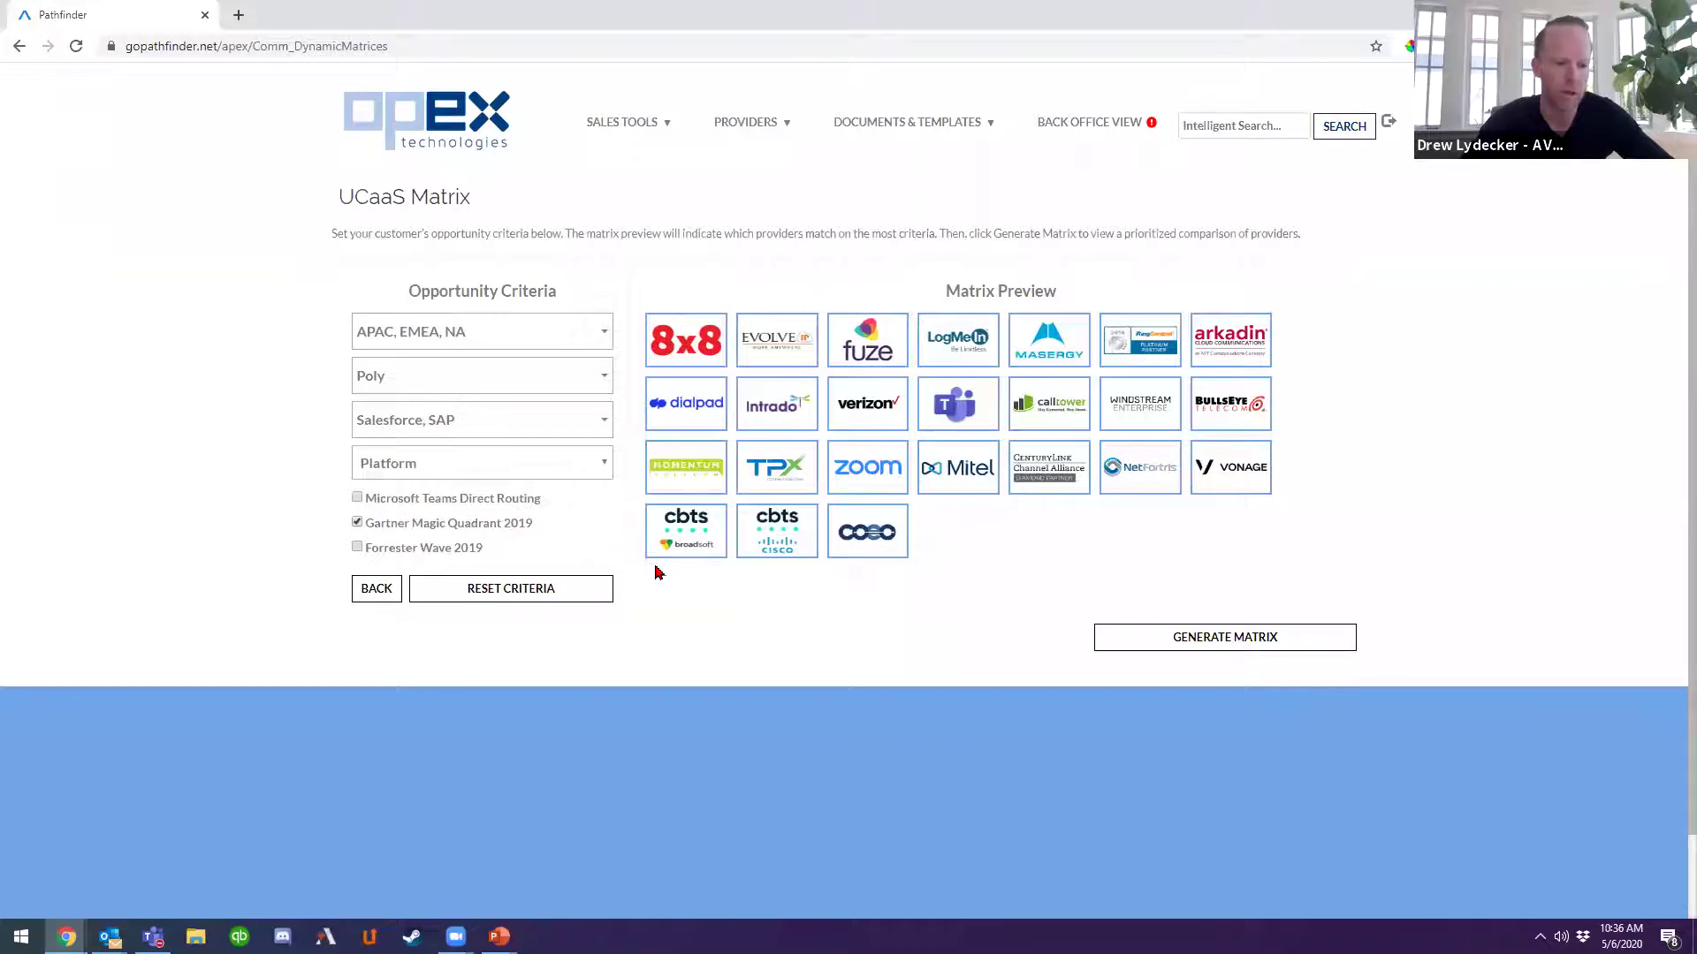
{"action": "left_click", "coordinate": [1169, 646]}
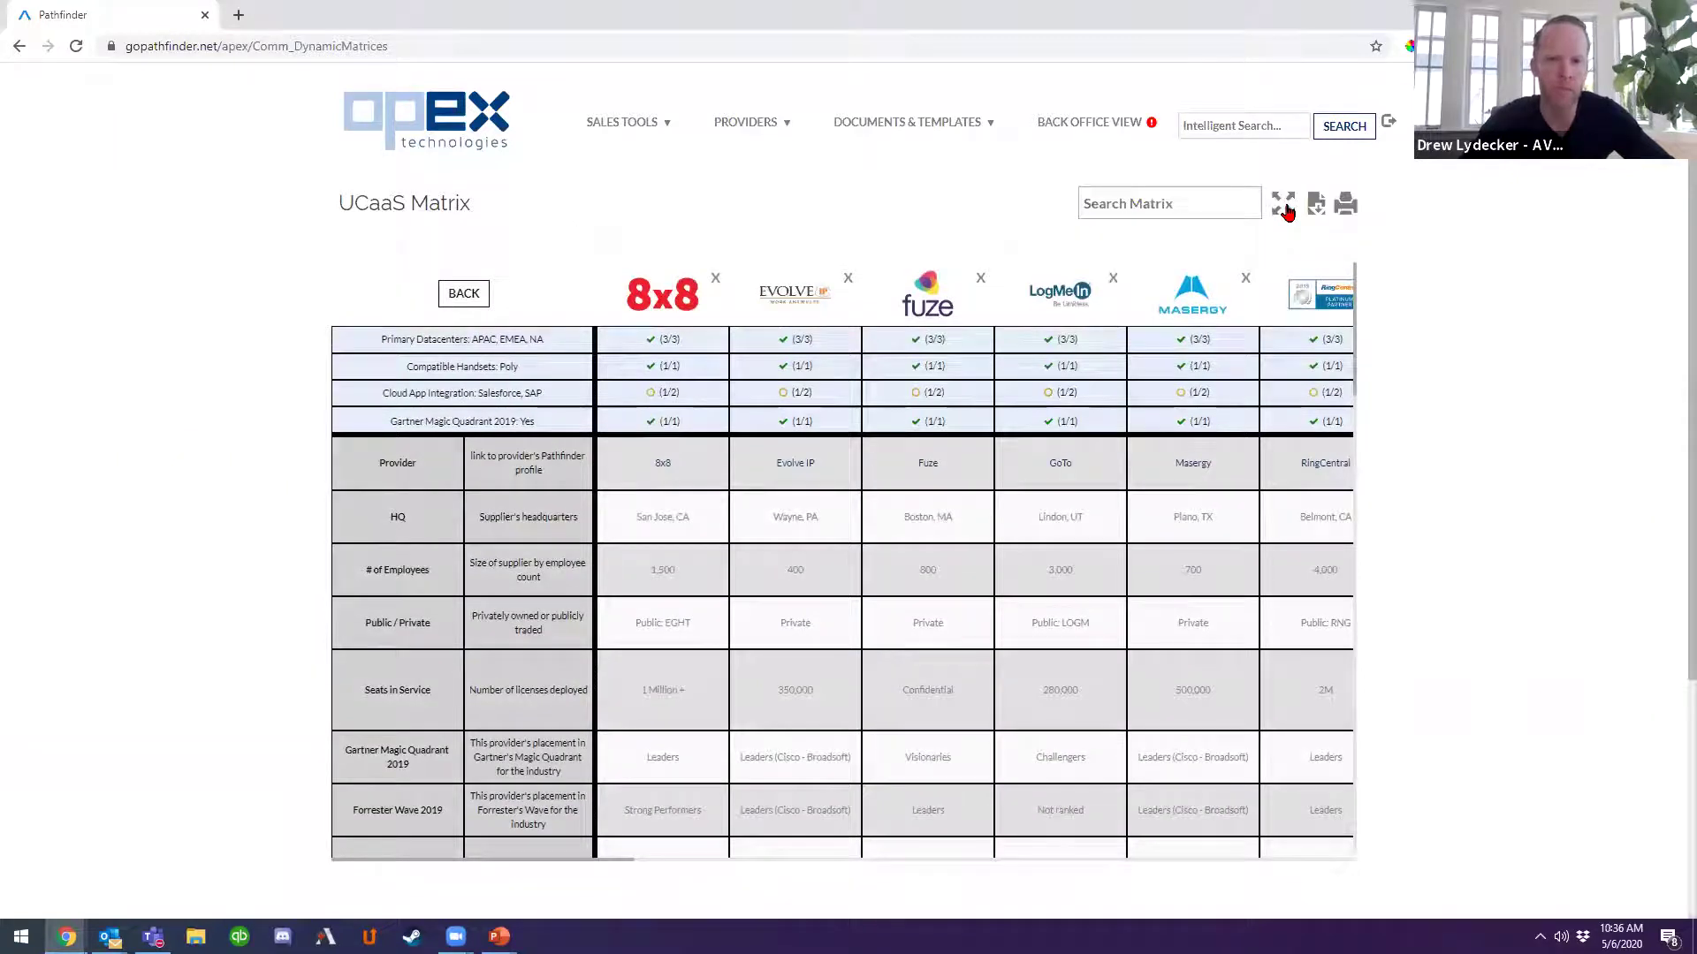
Show the UCaaS matrix in full screen and examine how all provider columns match the chosen criteria.
{"action": "left_click", "coordinate": [1286, 208]}
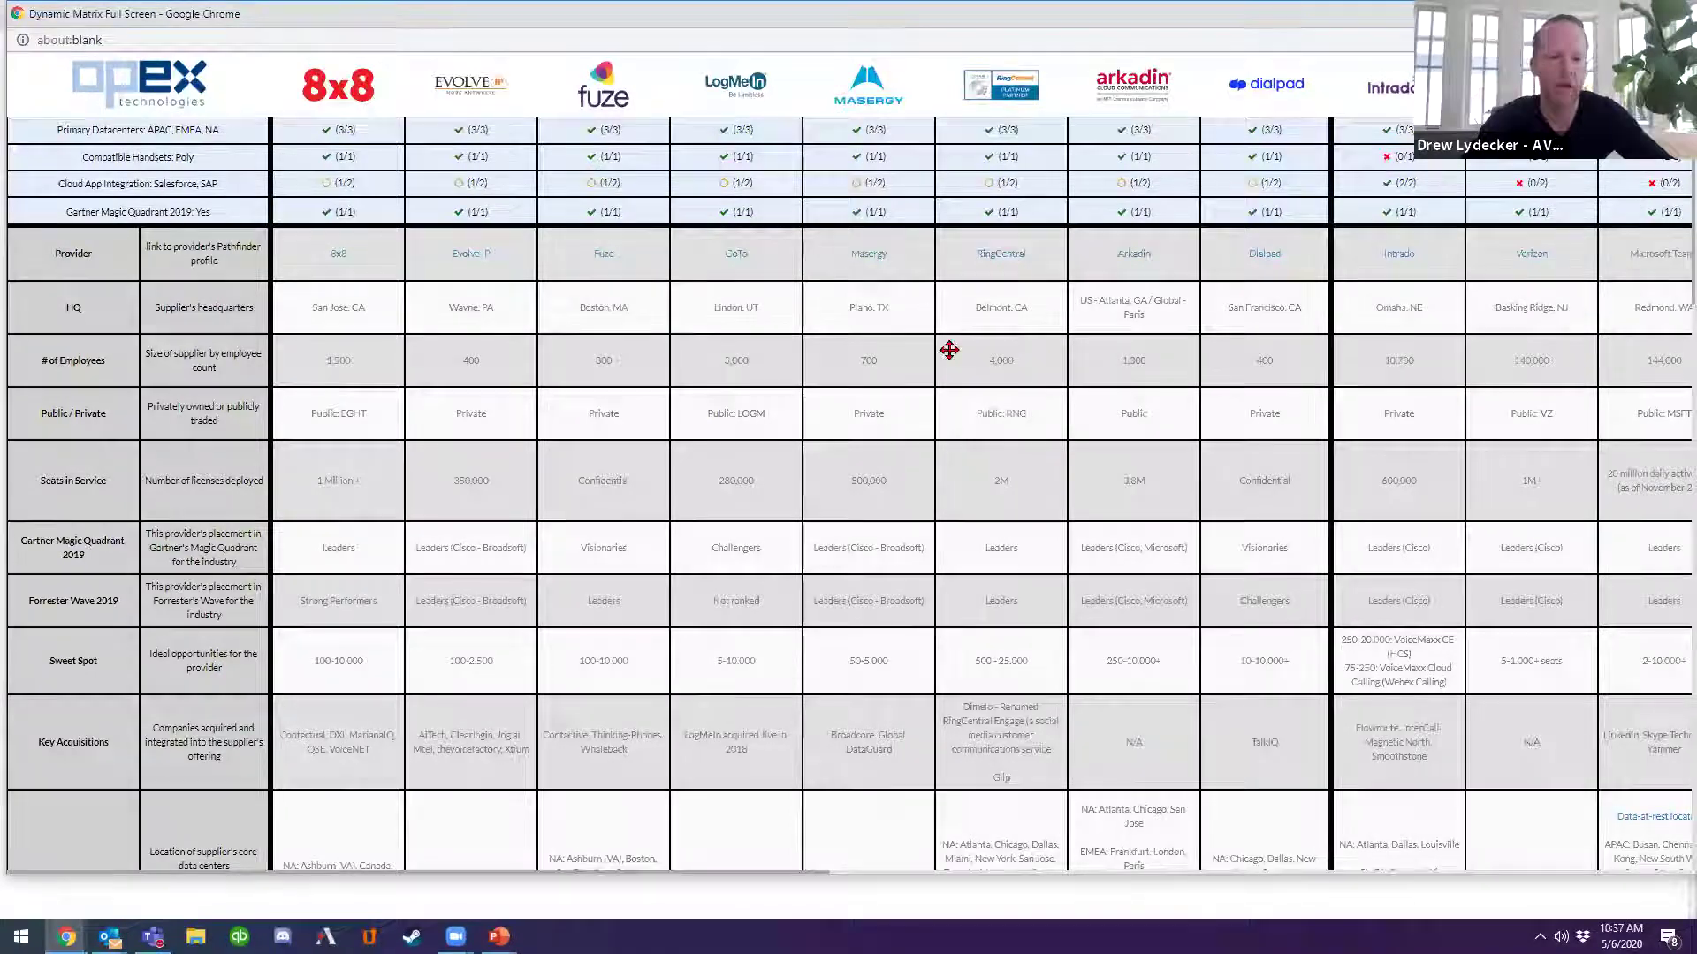
{"action": "left_click_drag", "start_coordinate": [1345, 441], "coordinate": [1221, 467]}
{"action": "left_click_drag", "start_coordinate": [1414, 456], "coordinate": [1064, 516]}
{"action": "left_click_drag", "start_coordinate": [1288, 466], "coordinate": [1075, 504]}
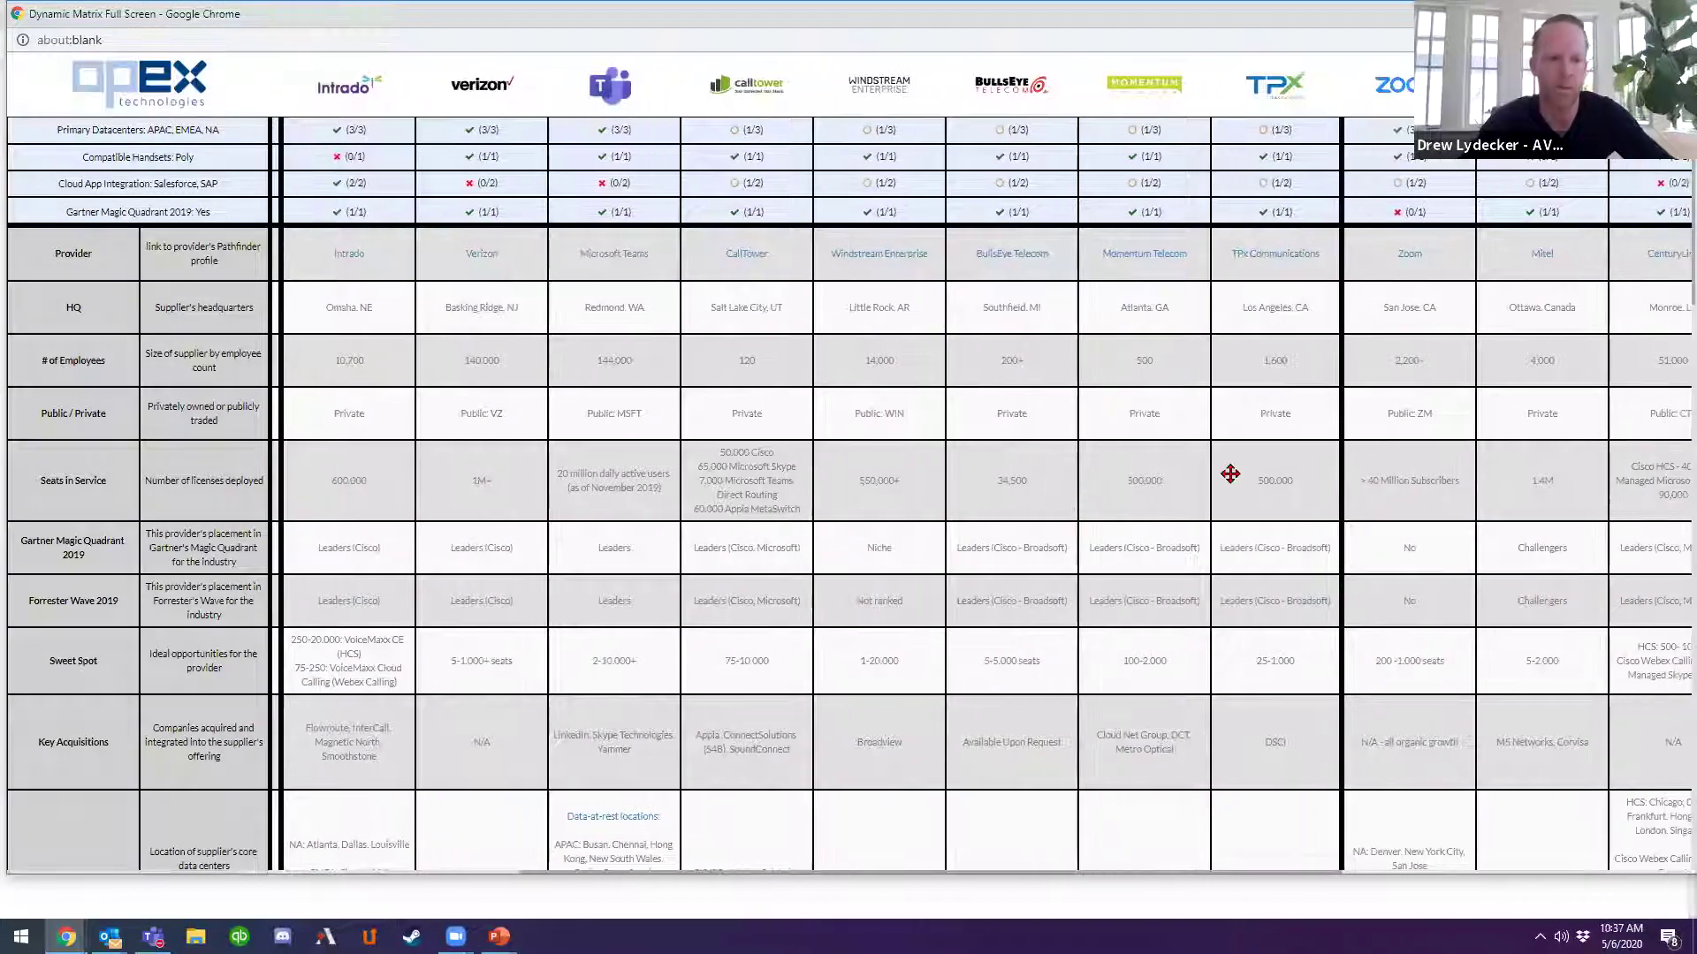
{"action": "left_click_drag", "start_coordinate": [1343, 428], "coordinate": [1102, 473]}
{"action": "left_click_drag", "start_coordinate": [1360, 500], "coordinate": [1215, 433]}
{"action": "left_click_drag", "start_coordinate": [1306, 372], "coordinate": [1045, 466]}
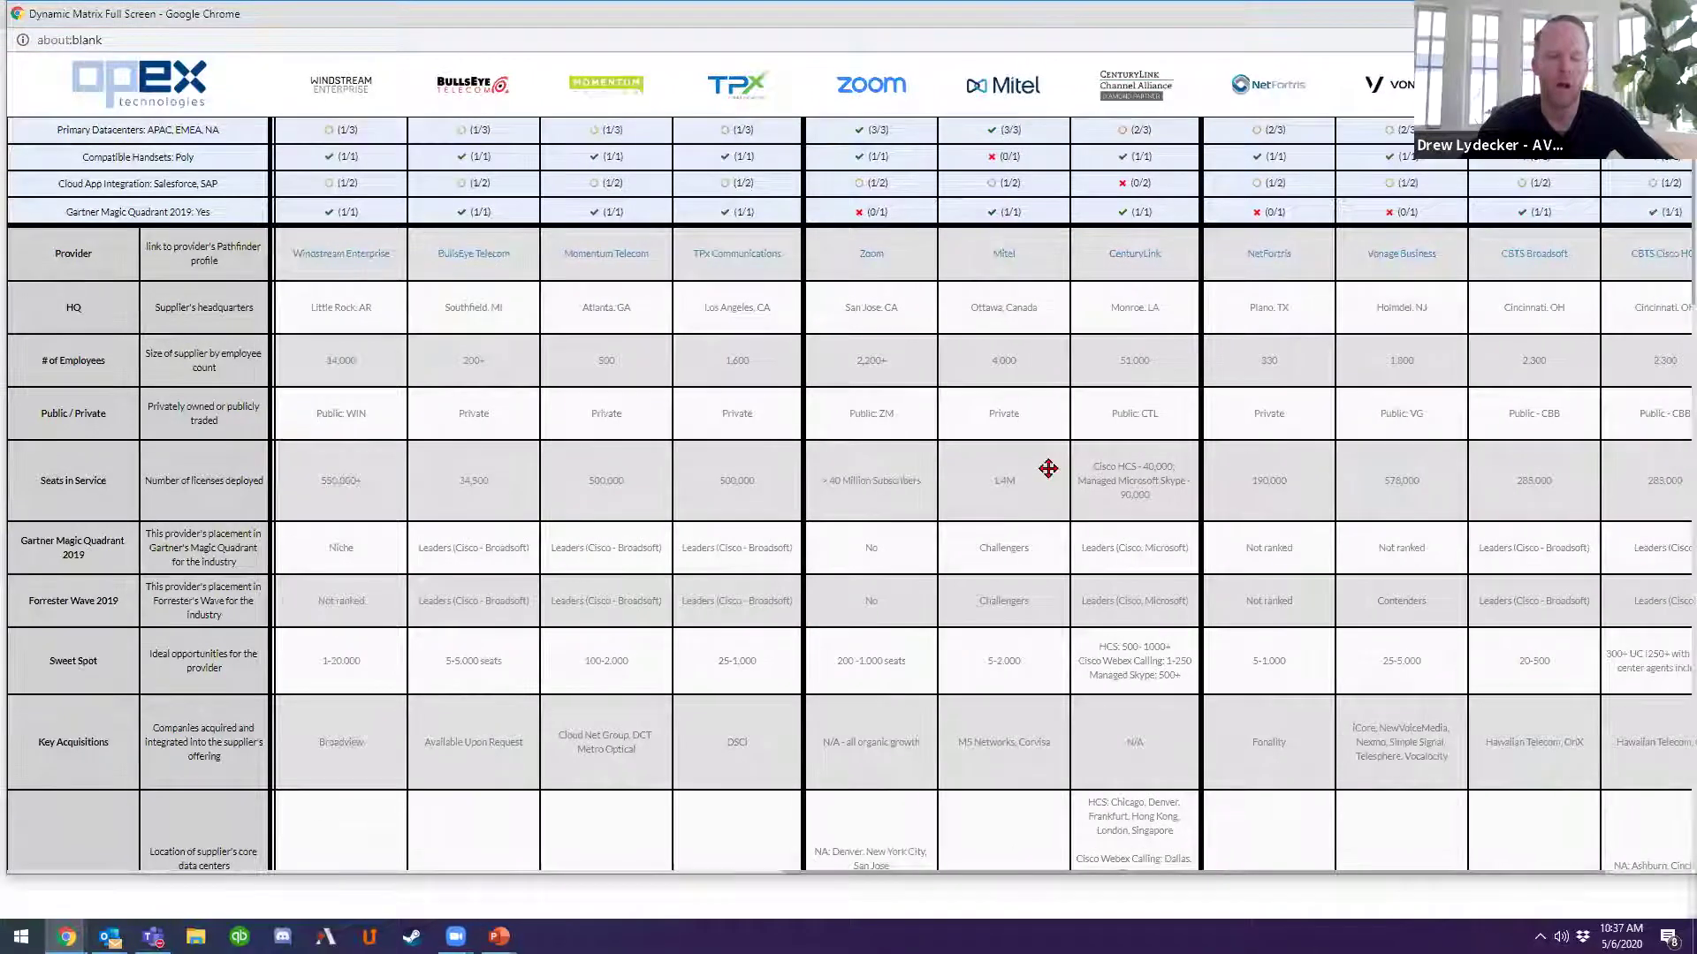
{"action": "left_click_drag", "start_coordinate": [1167, 409], "coordinate": [1078, 459]}
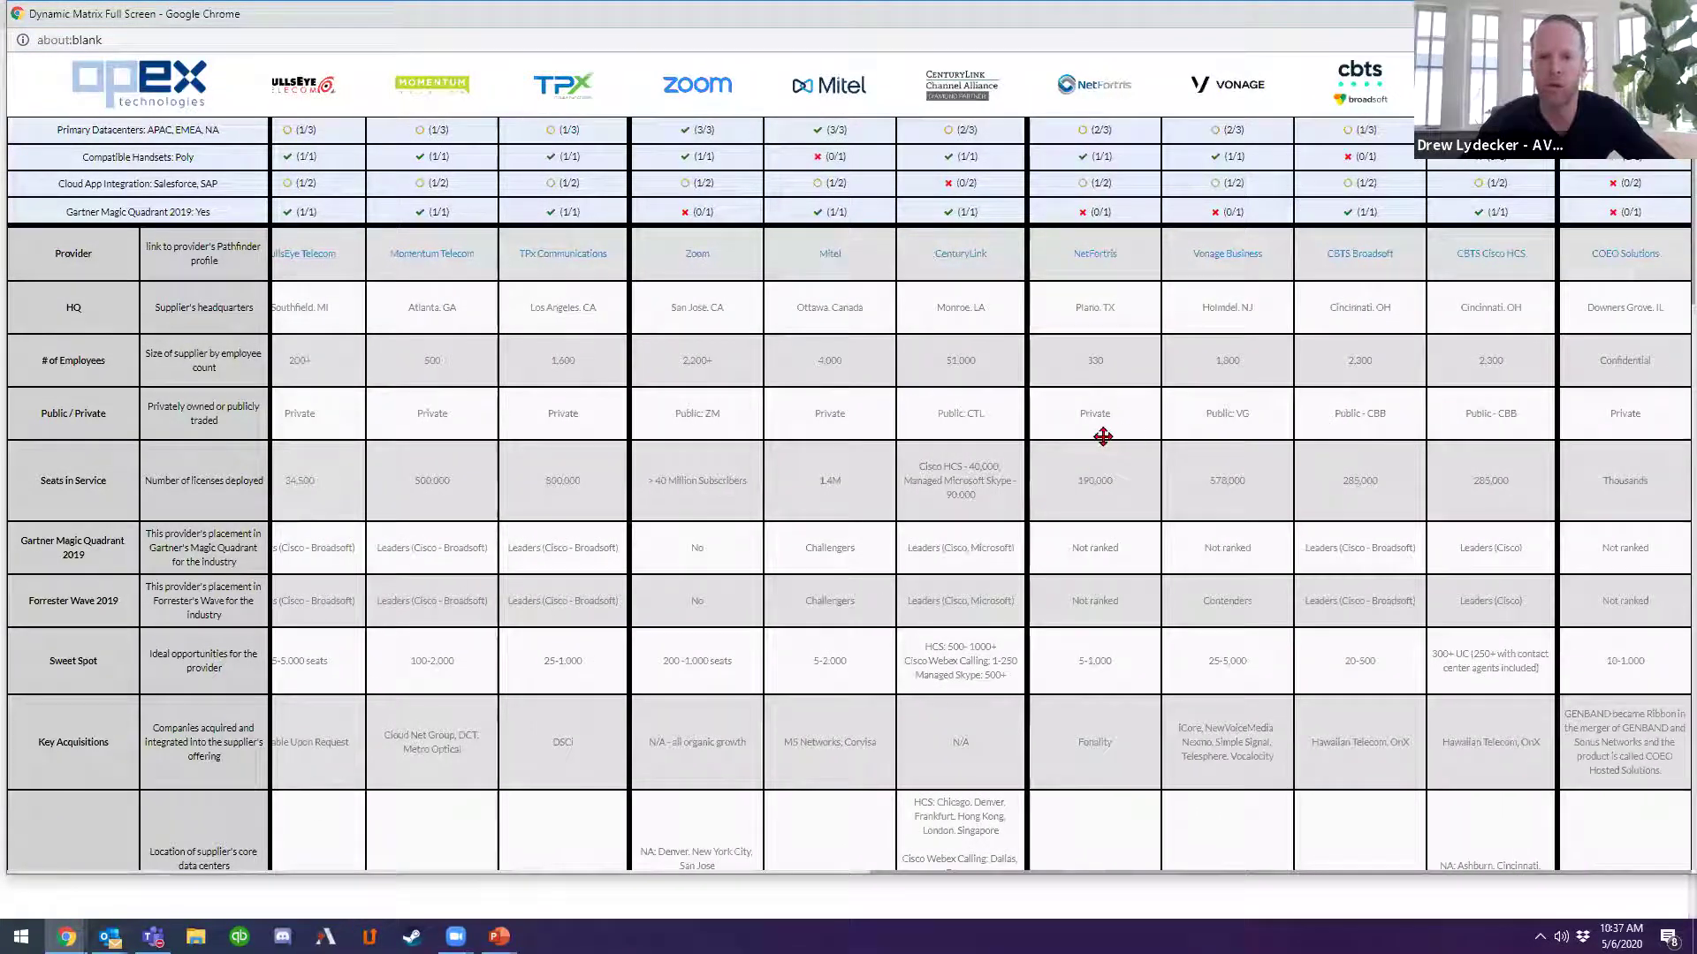
{"action": "left_click_drag", "start_coordinate": [666, 458], "coordinate": [1177, 521]}
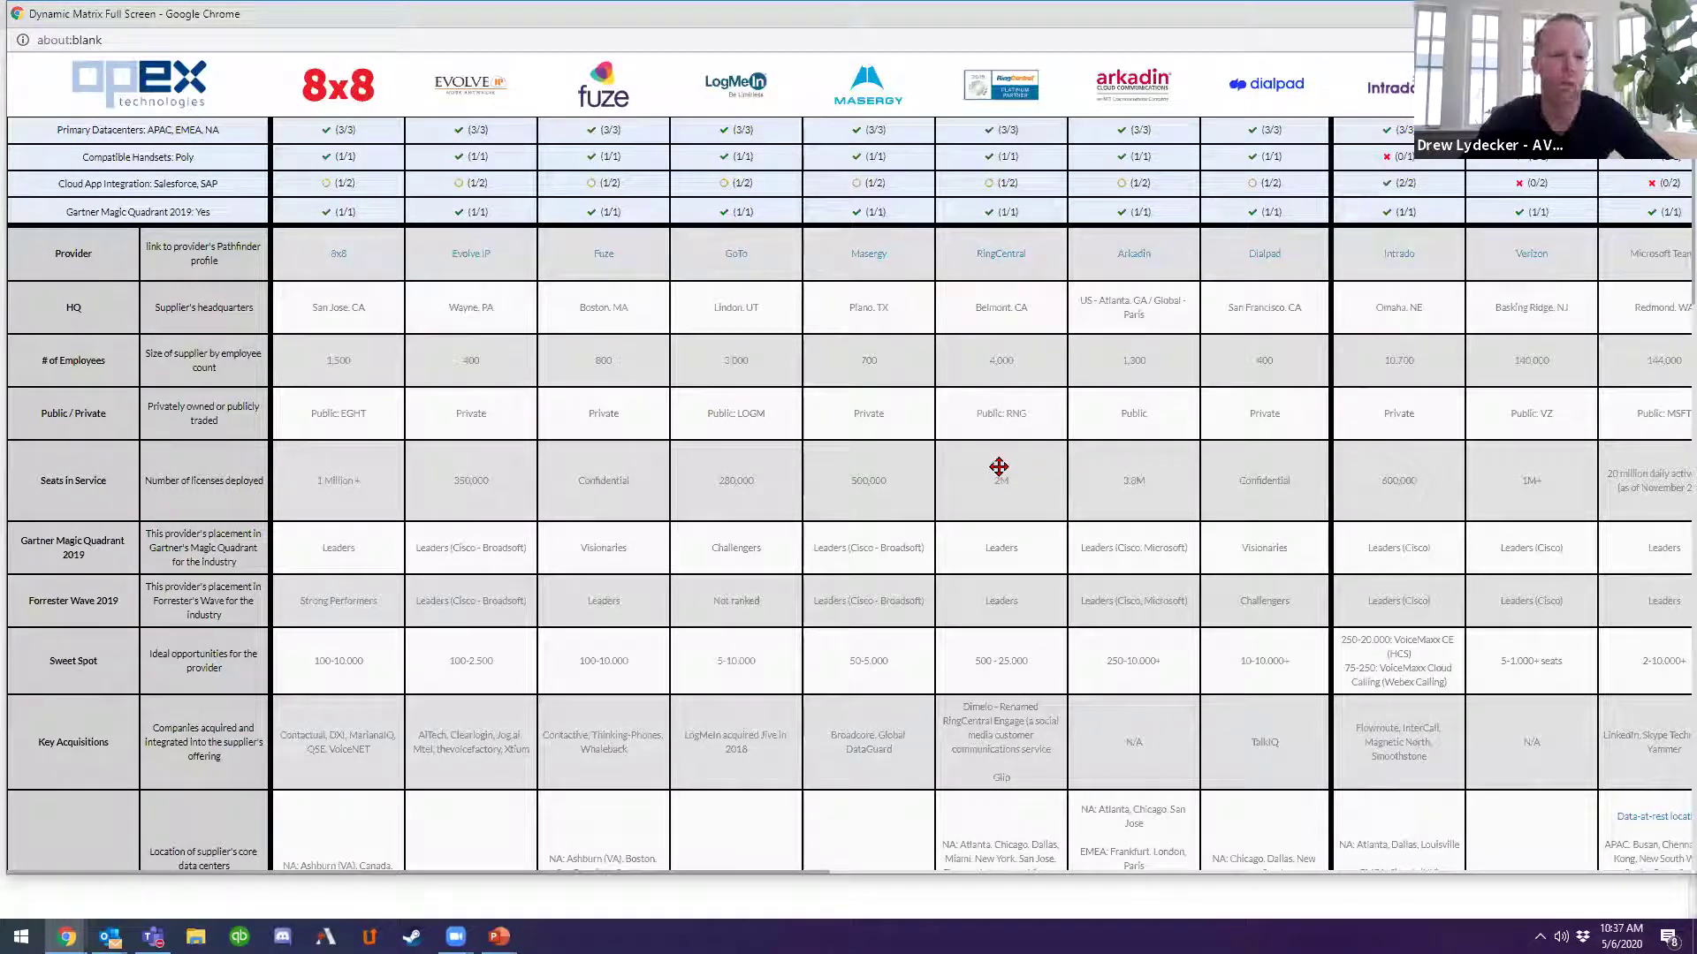
Review the full-screen matrix's comparison rows, from company facts down to collaboration solutions, and close the full-screen view.
{"action": "scroll", "coordinate": [1056, 405], "scroll_direction": "down", "scroll_amount": 2}
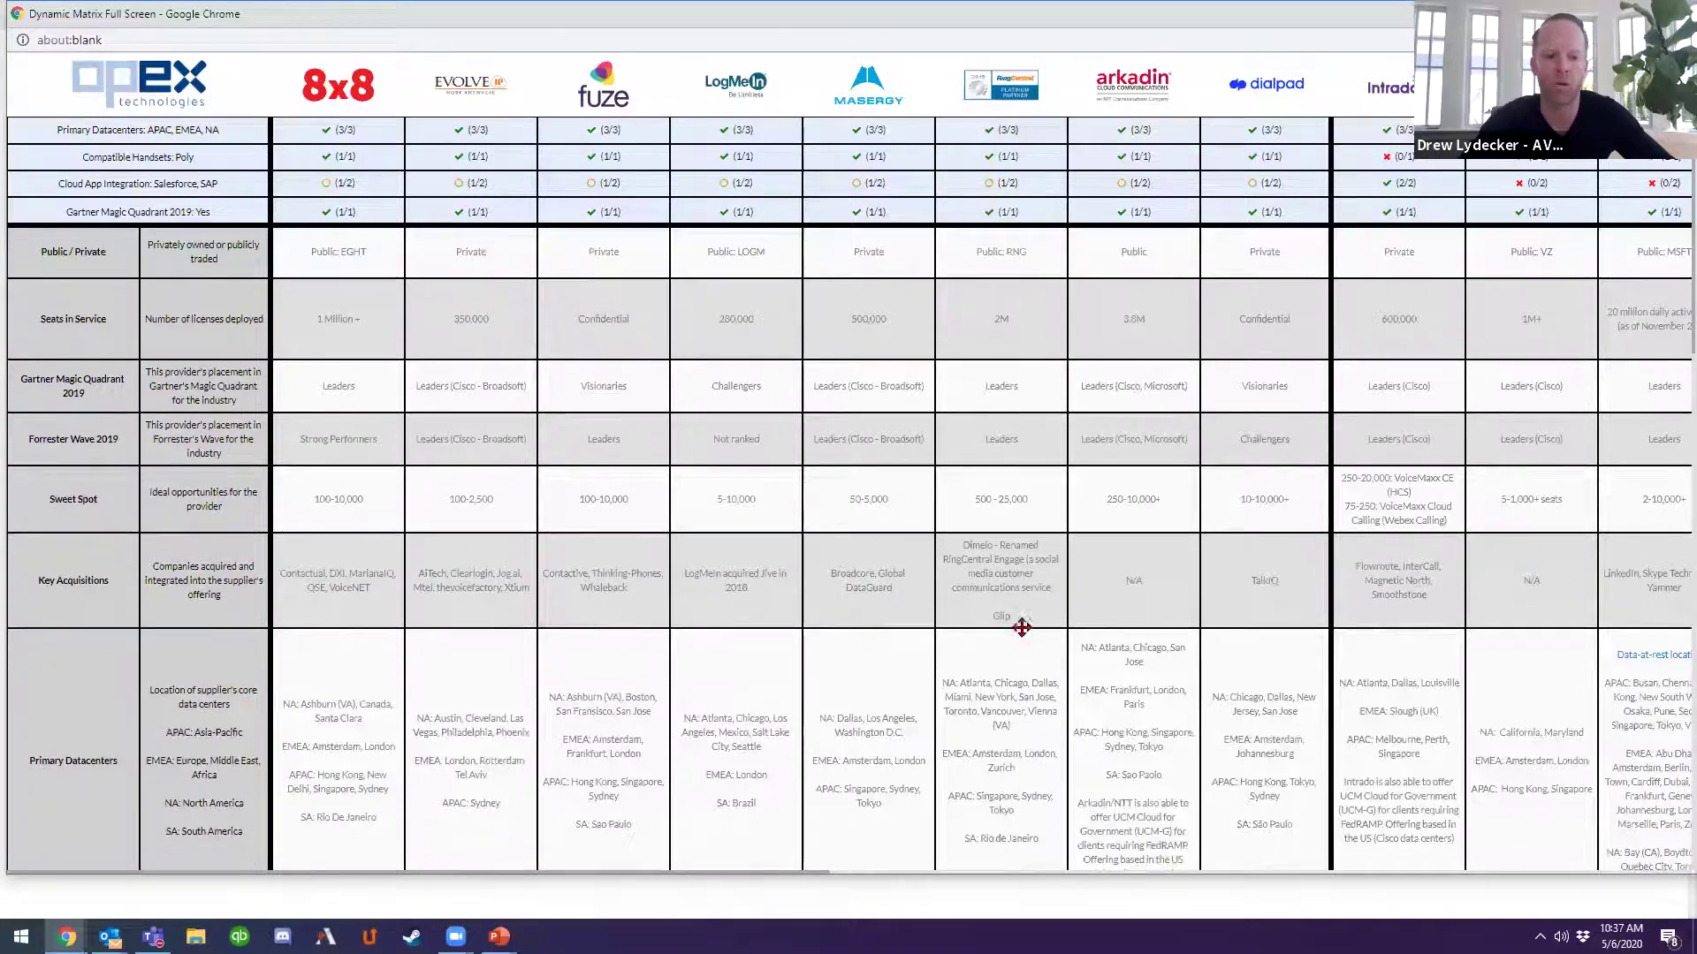
{"action": "scroll", "coordinate": [1022, 628], "scroll_direction": "down", "scroll_amount": 4}
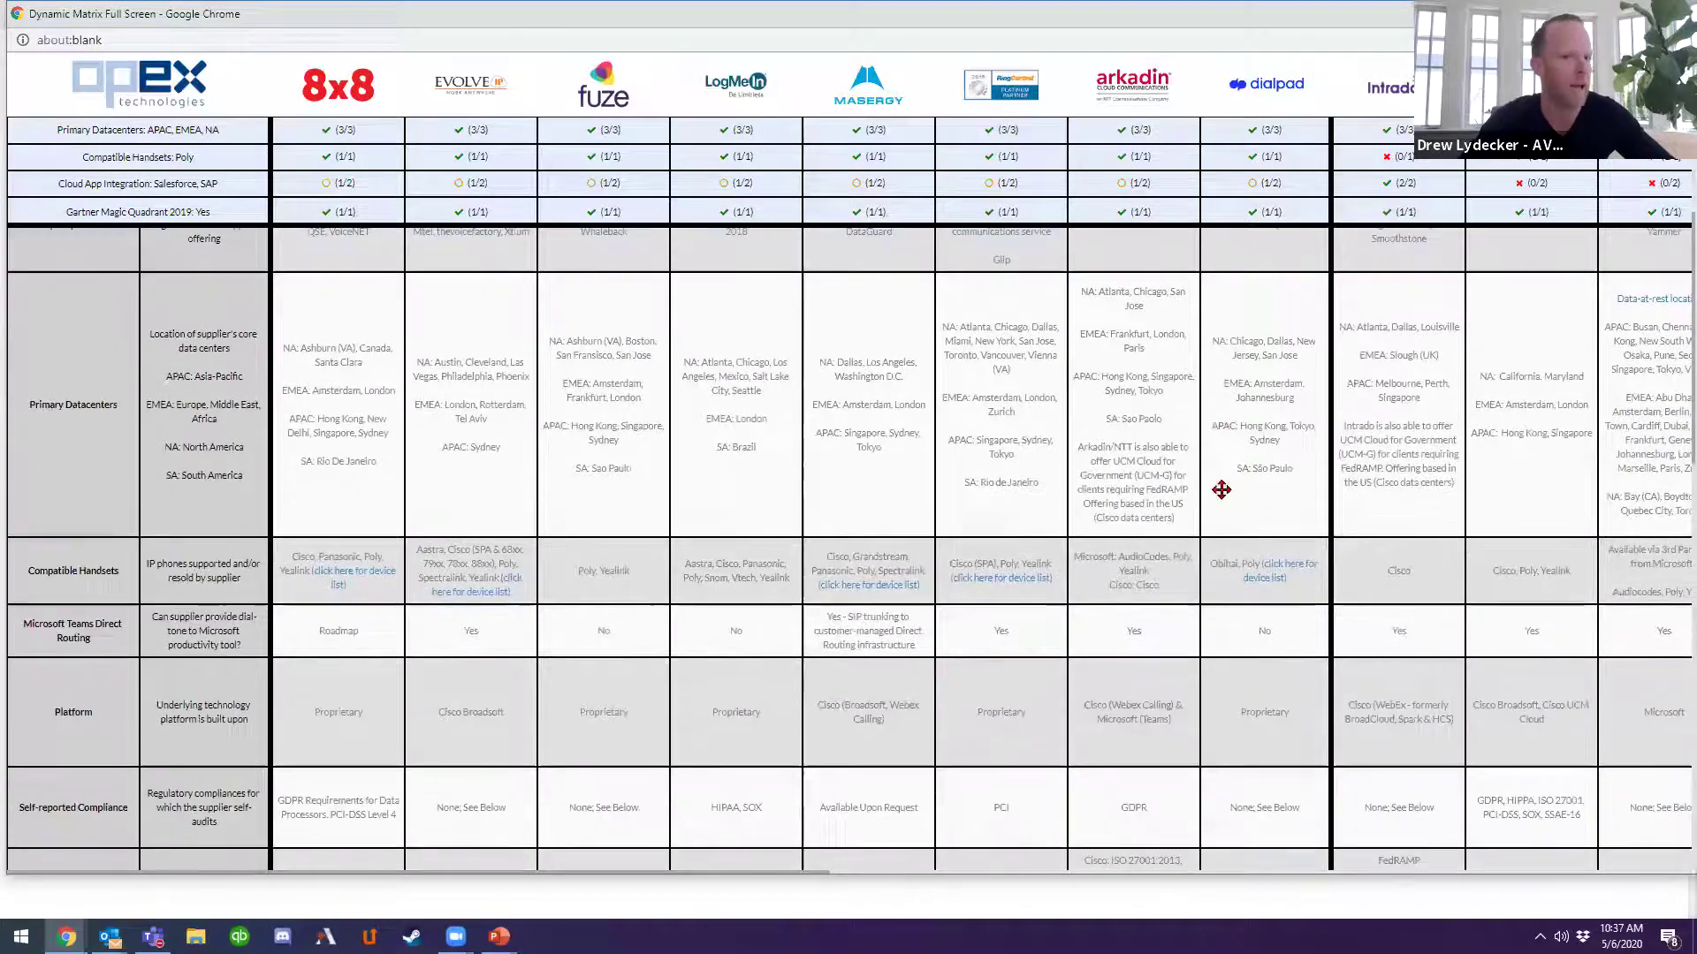
{"action": "scroll", "coordinate": [1221, 490], "scroll_direction": "down", "scroll_amount": 3}
{"action": "scroll", "coordinate": [1143, 604], "scroll_direction": "down", "scroll_amount": 3}
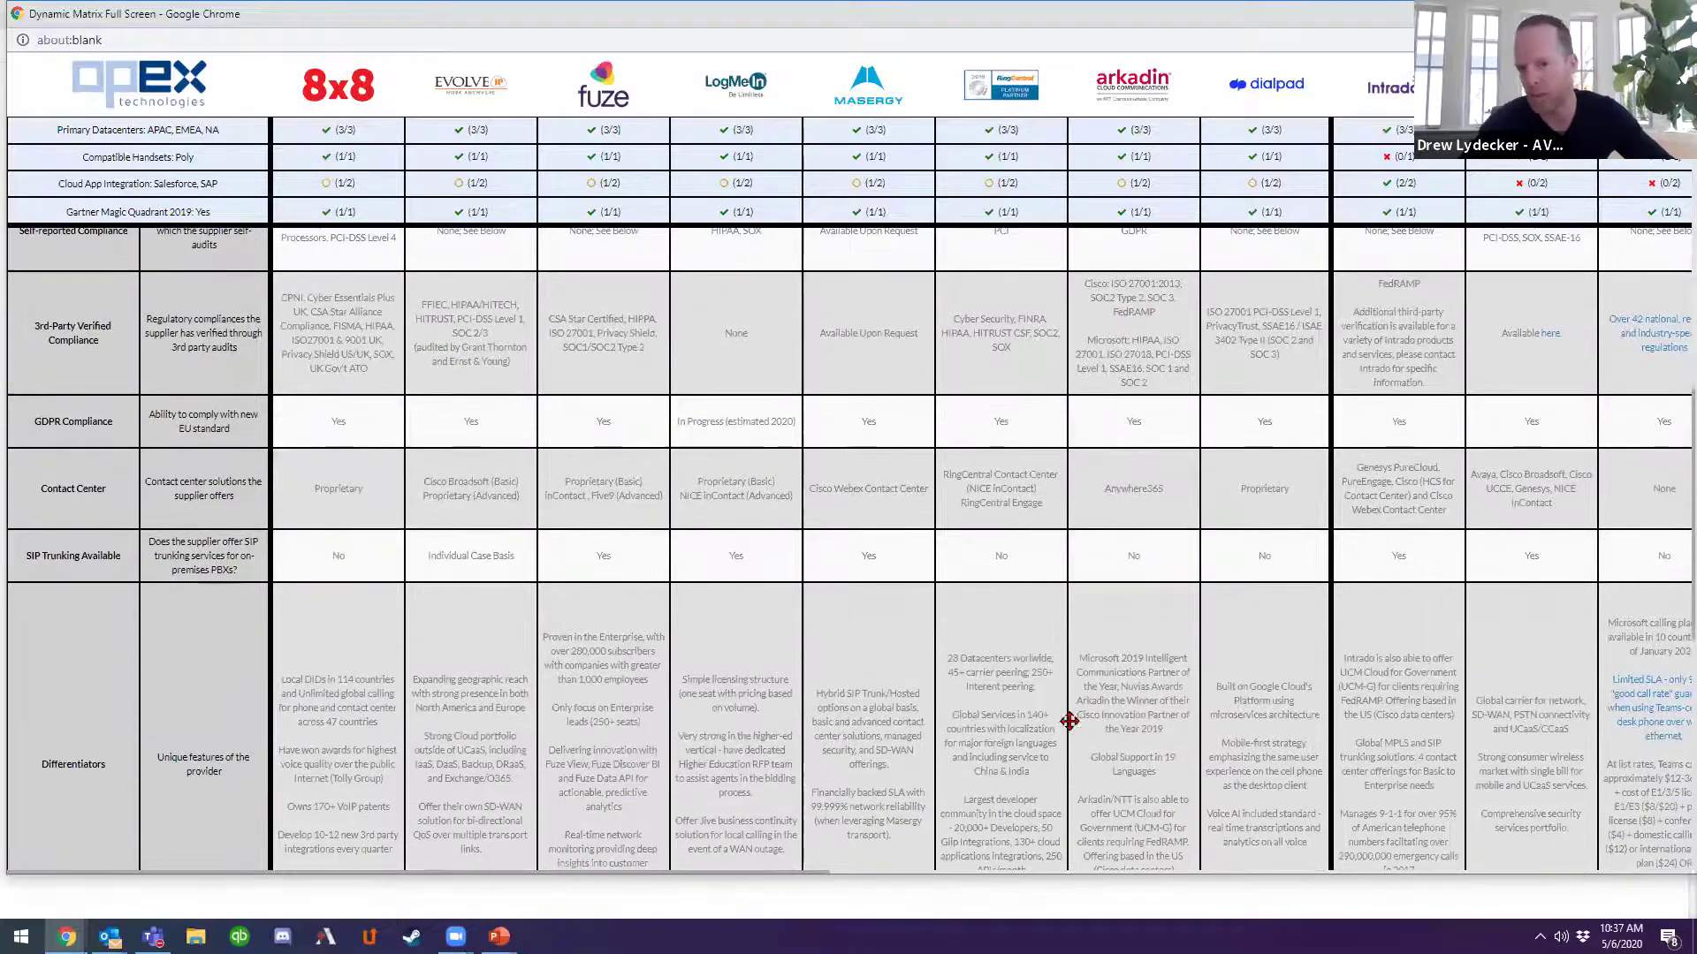
{"action": "scroll", "coordinate": [1070, 722], "scroll_direction": "down", "scroll_amount": 4}
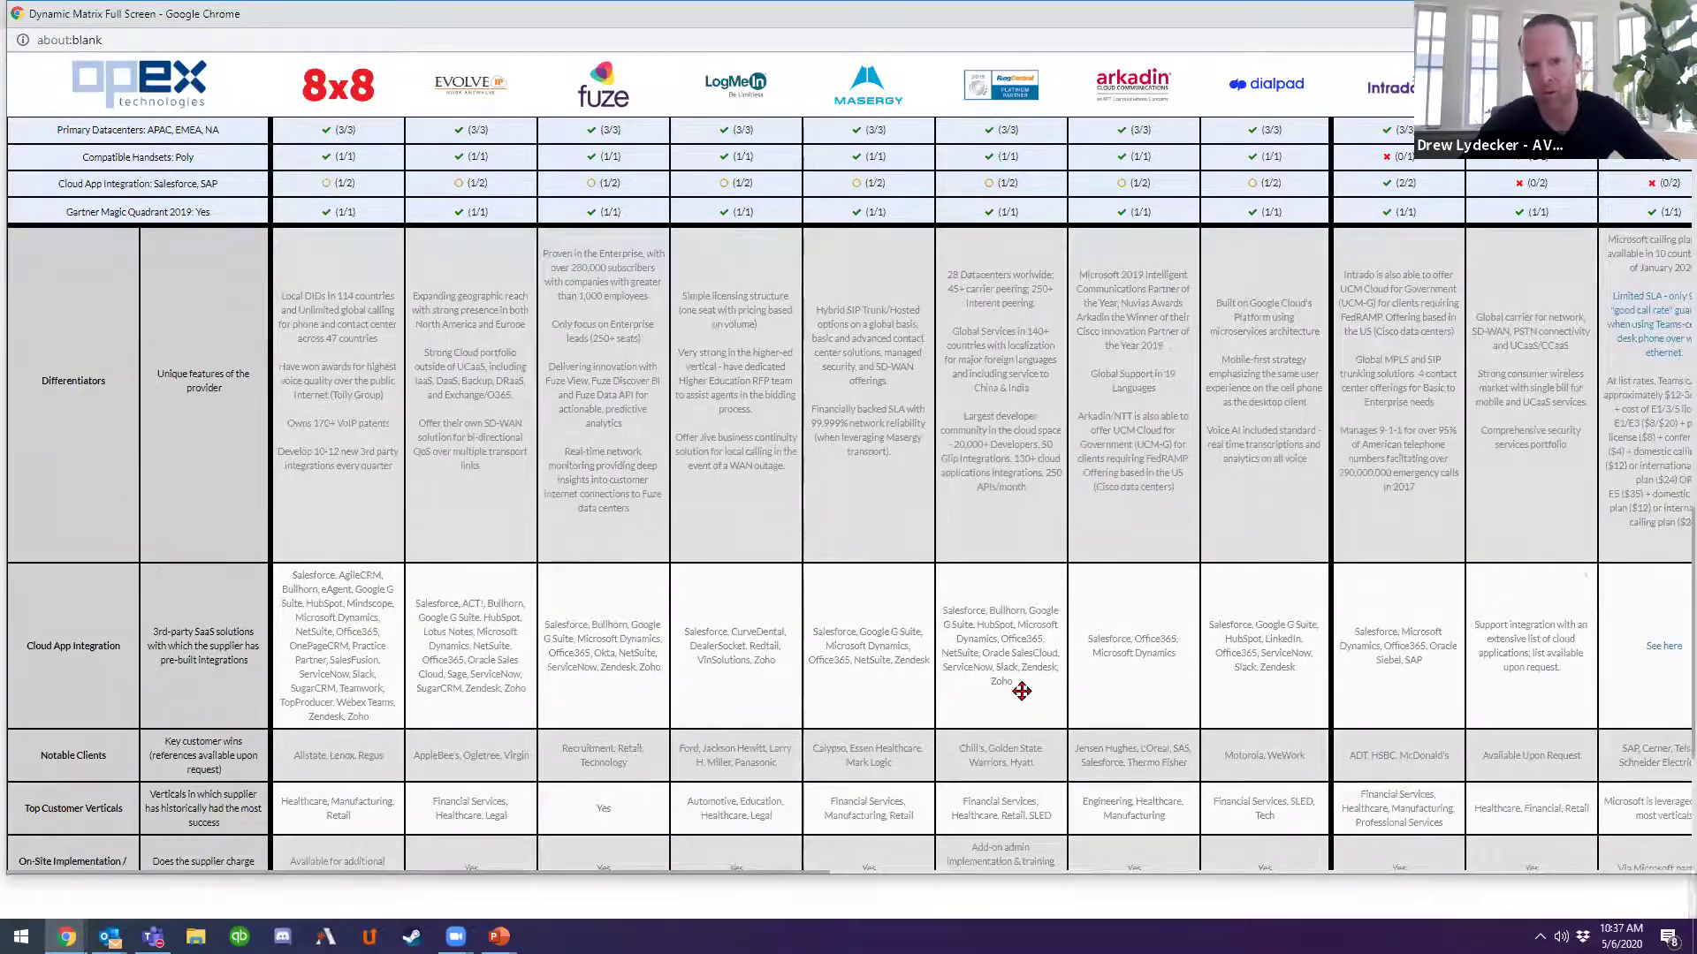
{"action": "scroll", "coordinate": [1022, 691], "scroll_direction": "down", "scroll_amount": 2}
{"action": "scroll", "coordinate": [1085, 537], "scroll_direction": "down", "scroll_amount": 2}
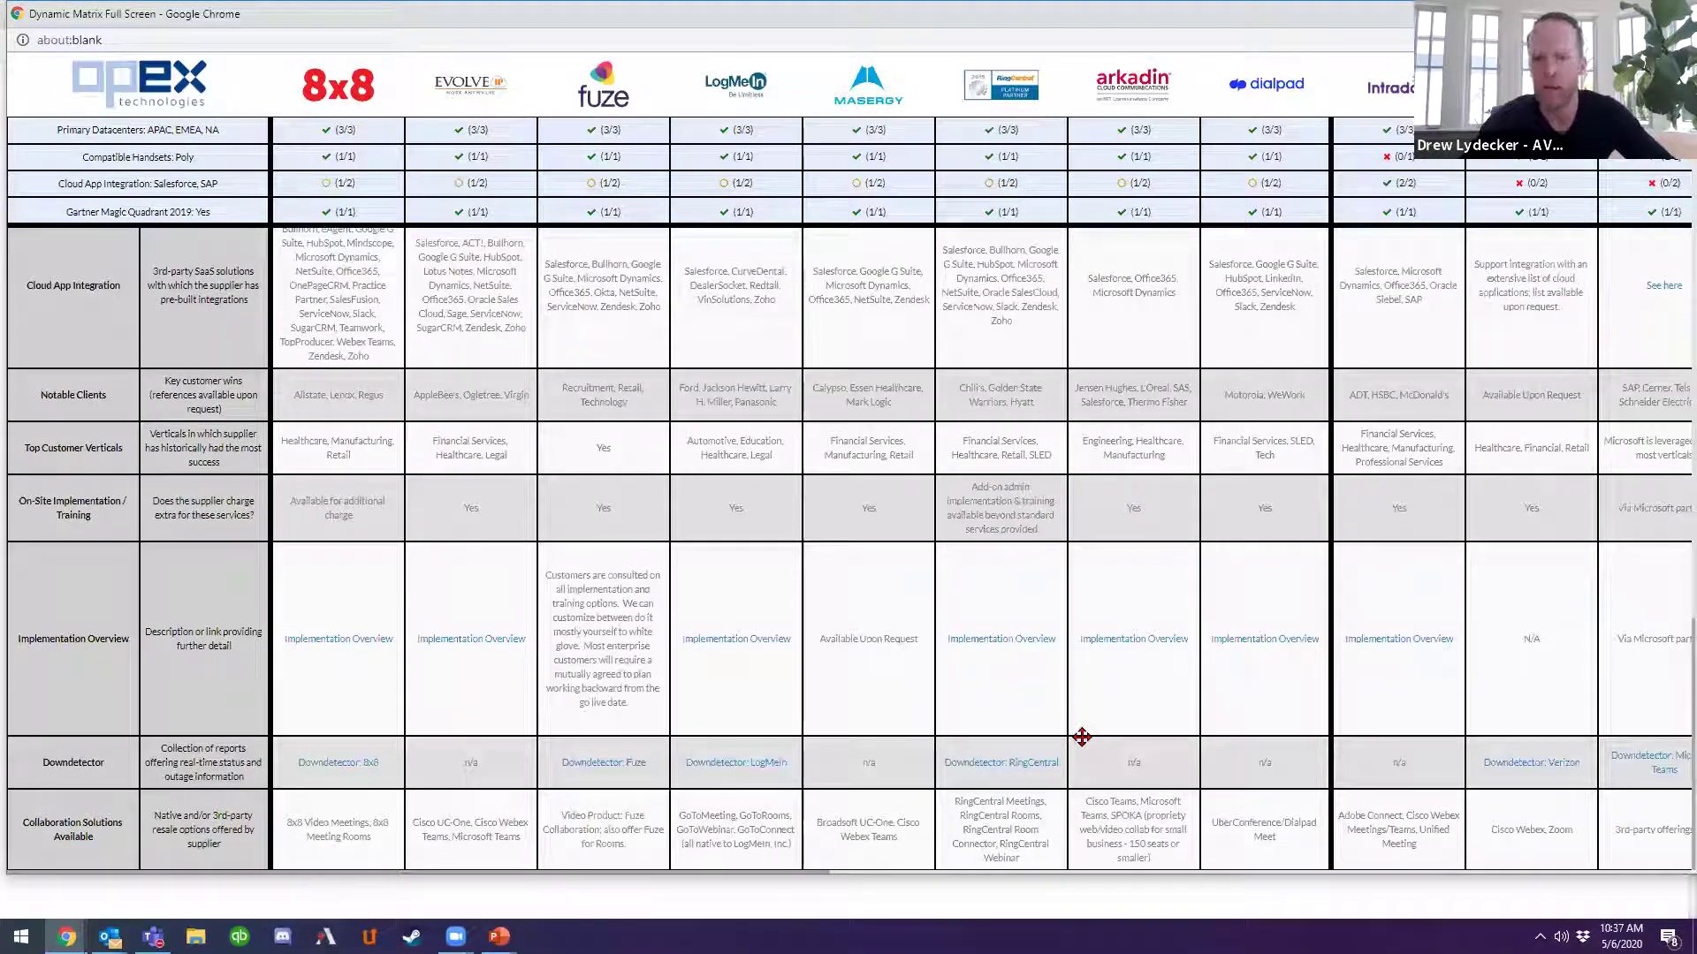
{"action": "scroll", "coordinate": [1148, 698], "scroll_direction": "up", "scroll_amount": 2}
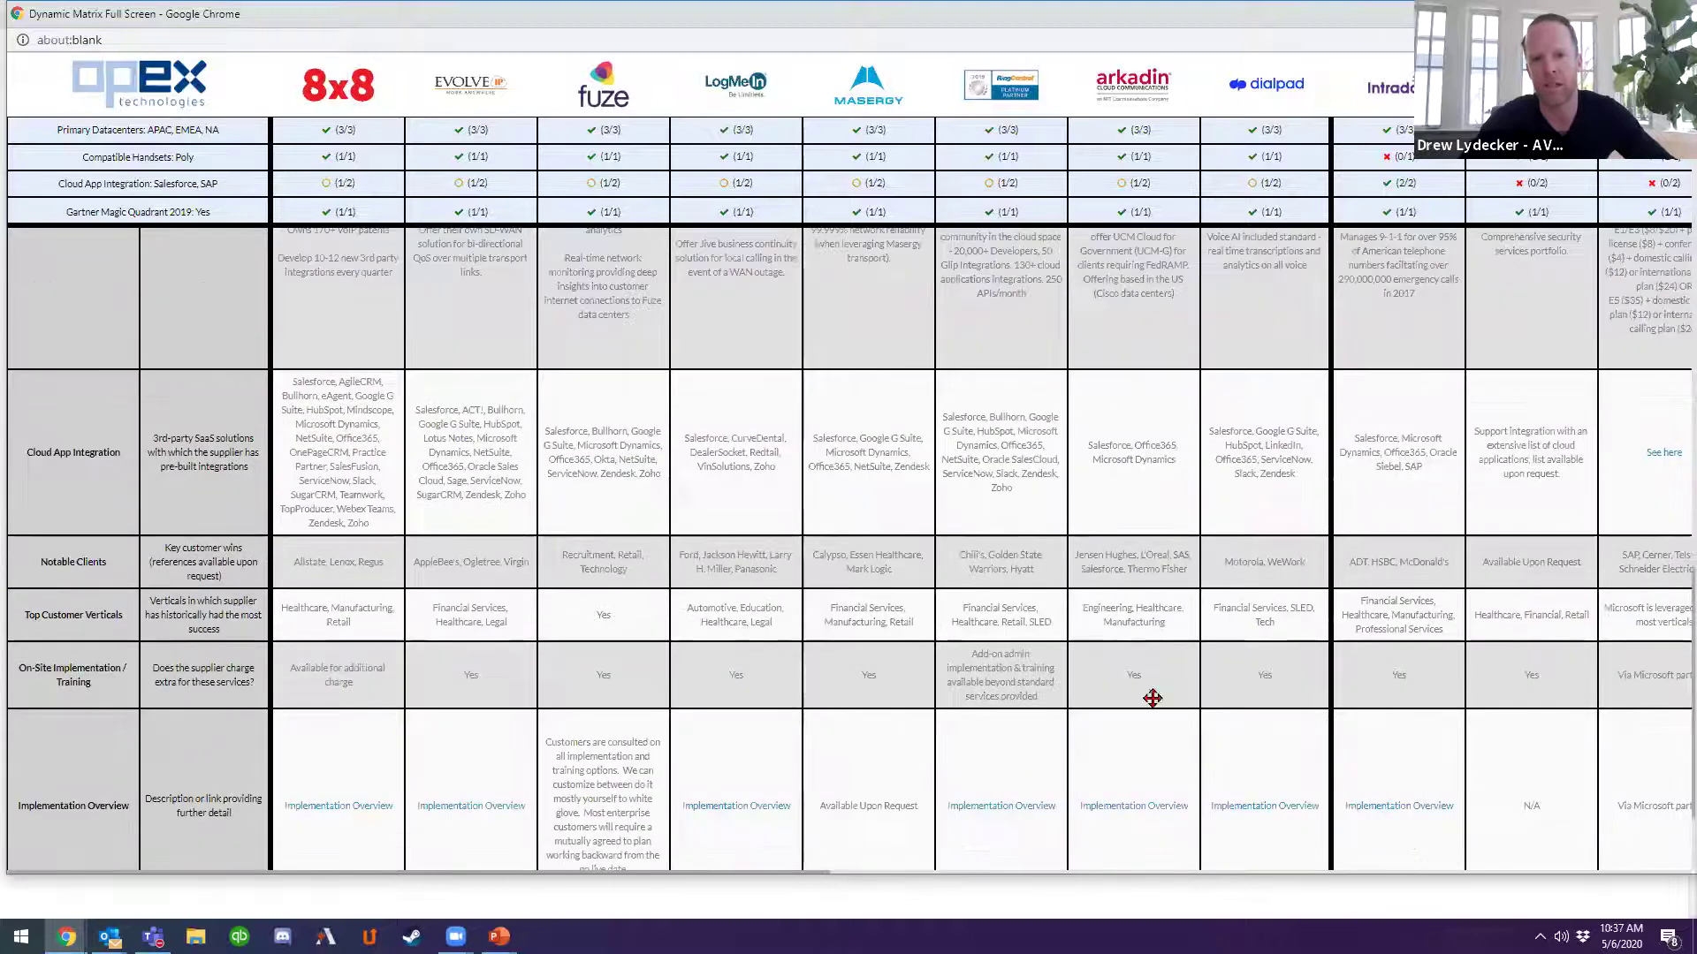
{"action": "scroll", "coordinate": [1152, 698], "scroll_direction": "up", "scroll_amount": 7}
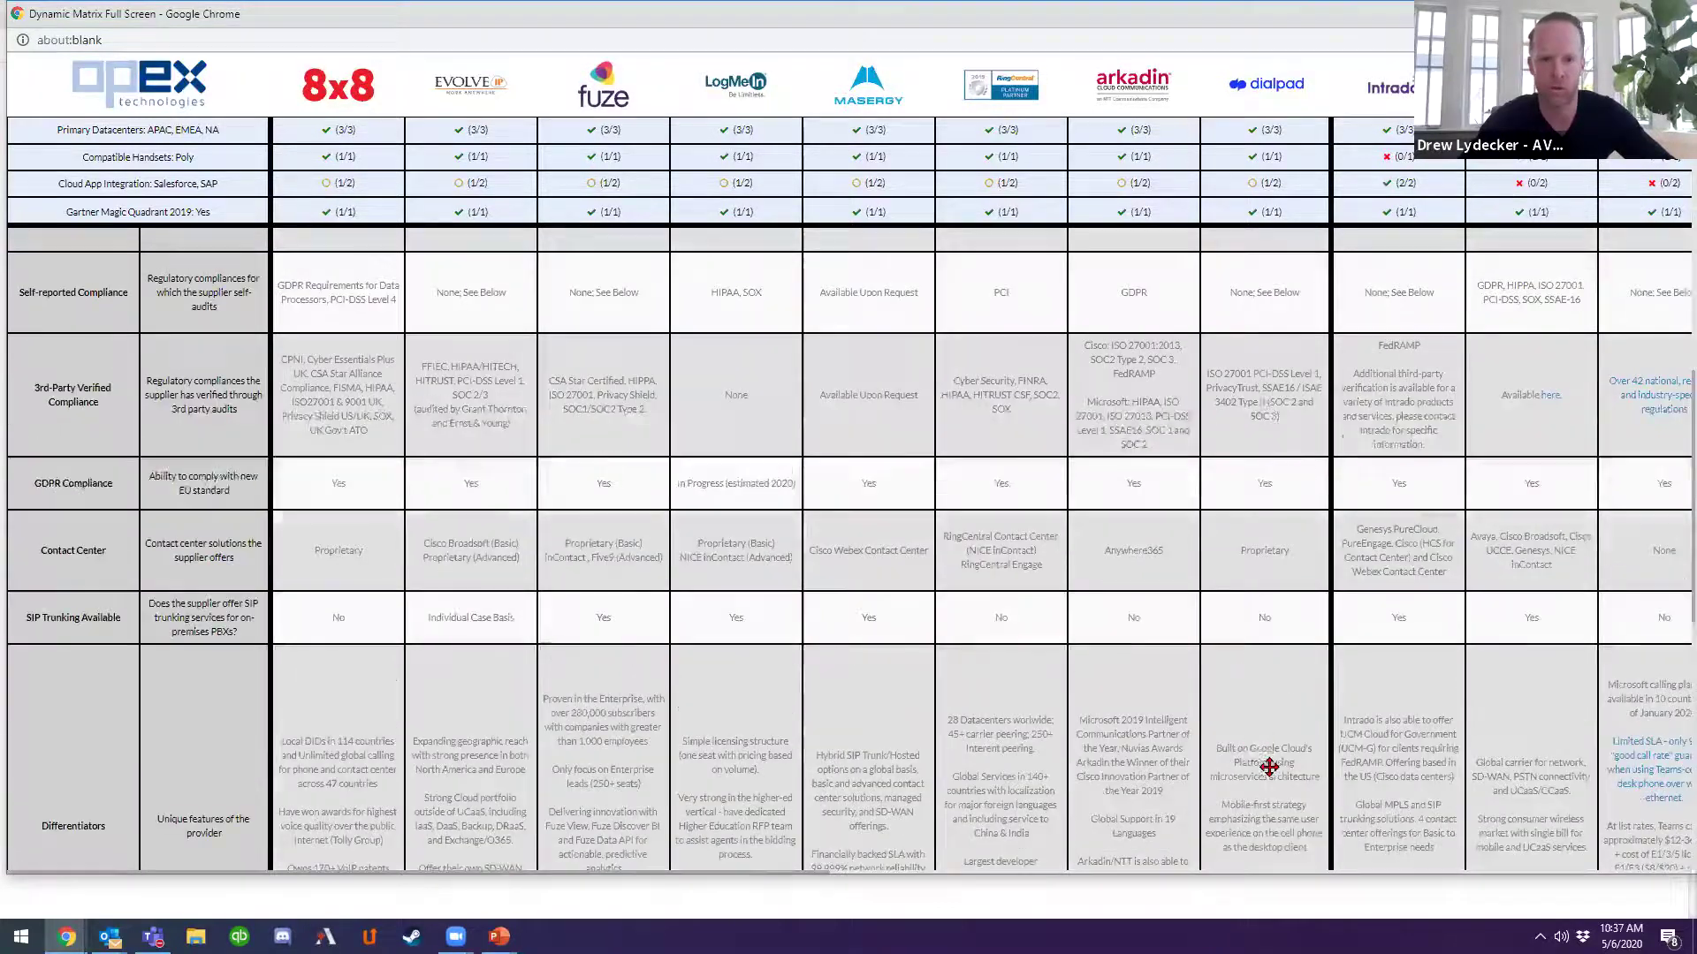
{"action": "scroll", "coordinate": [1269, 767], "scroll_direction": "up", "scroll_amount": 9}
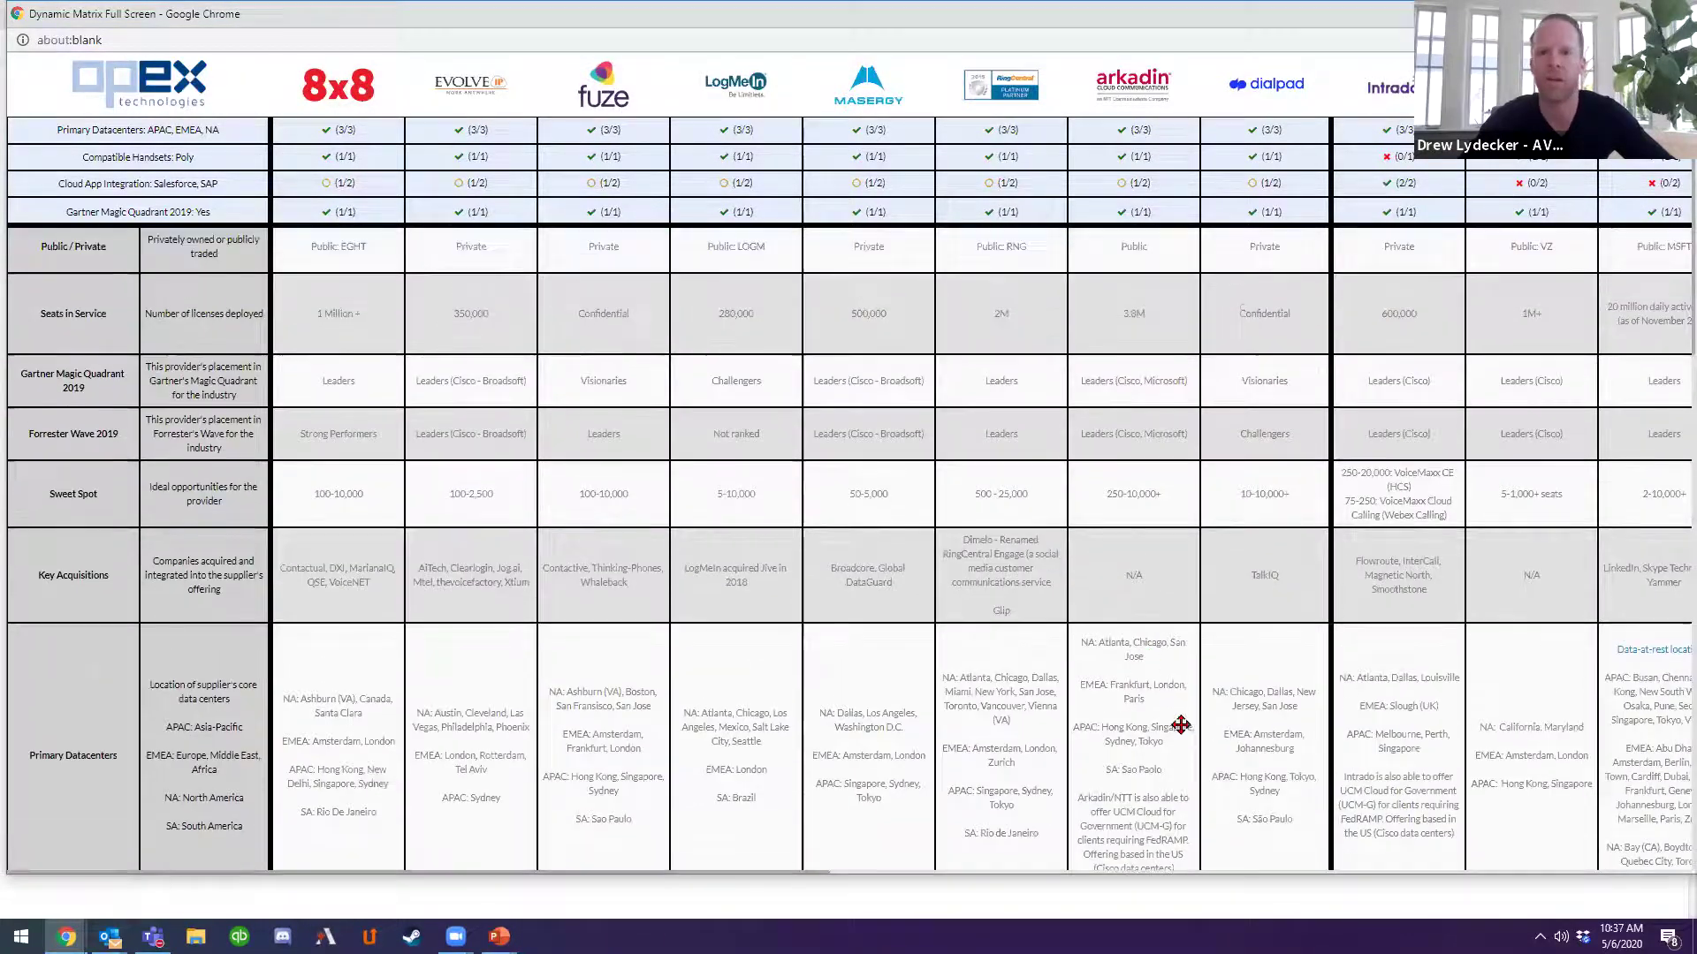
{"action": "scroll", "coordinate": [1180, 724], "scroll_direction": "up", "scroll_amount": 2}
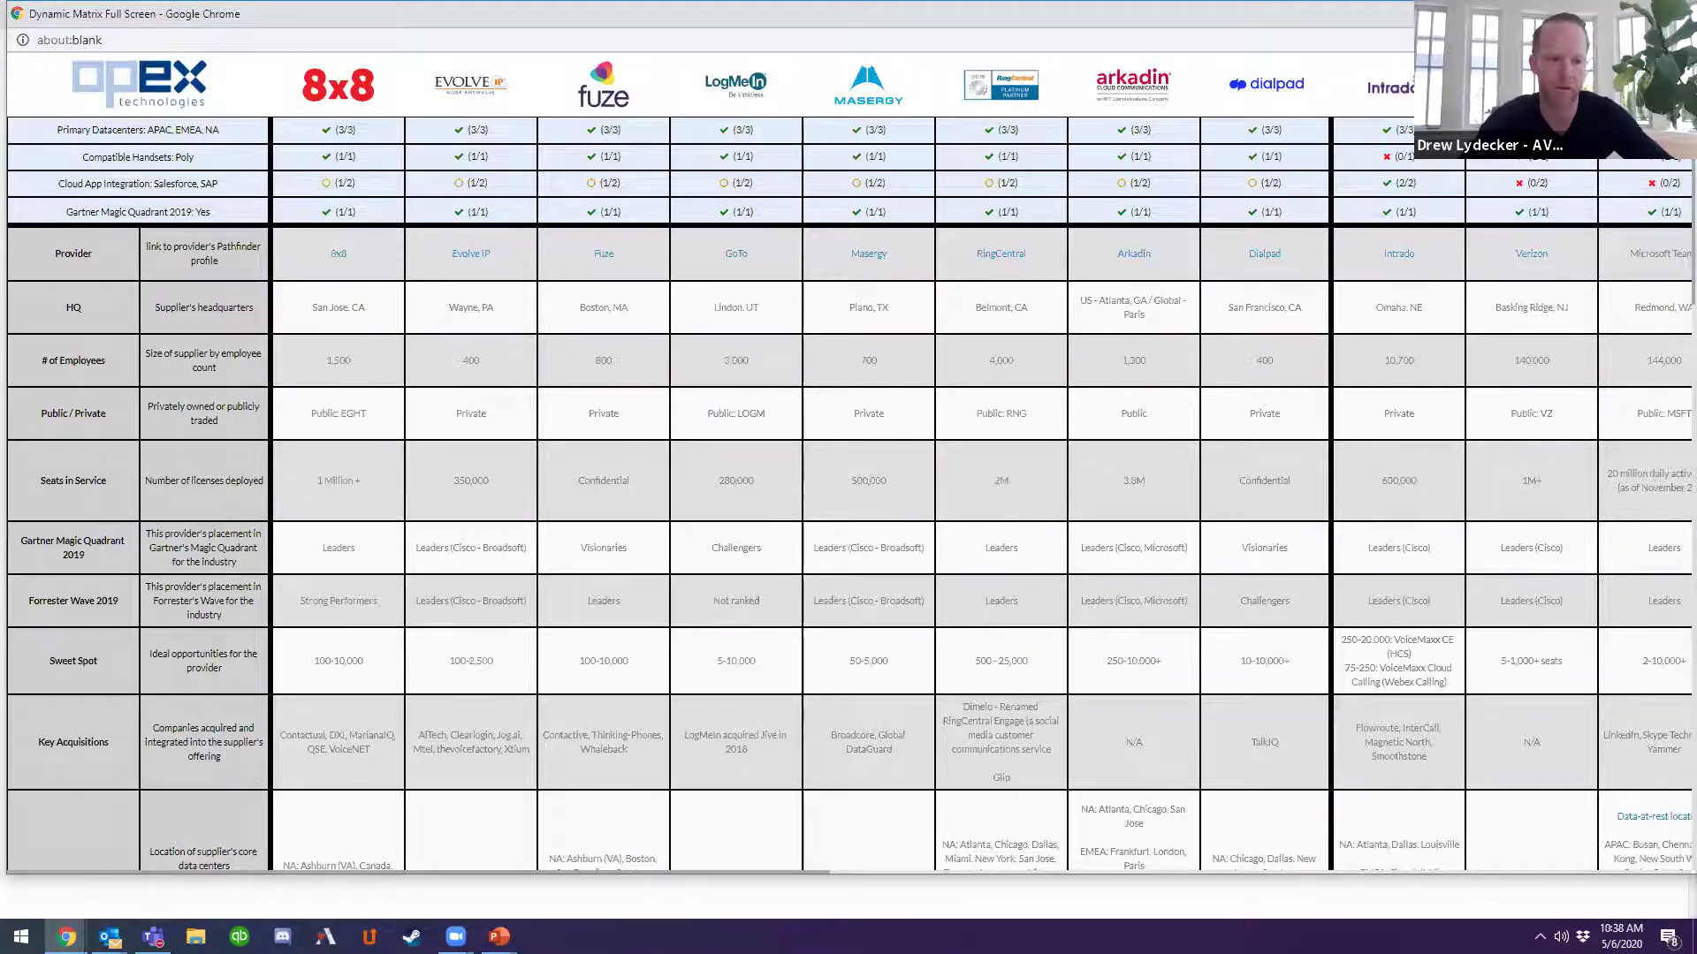
{"action": "left_click", "coordinate": [1672, 13]}
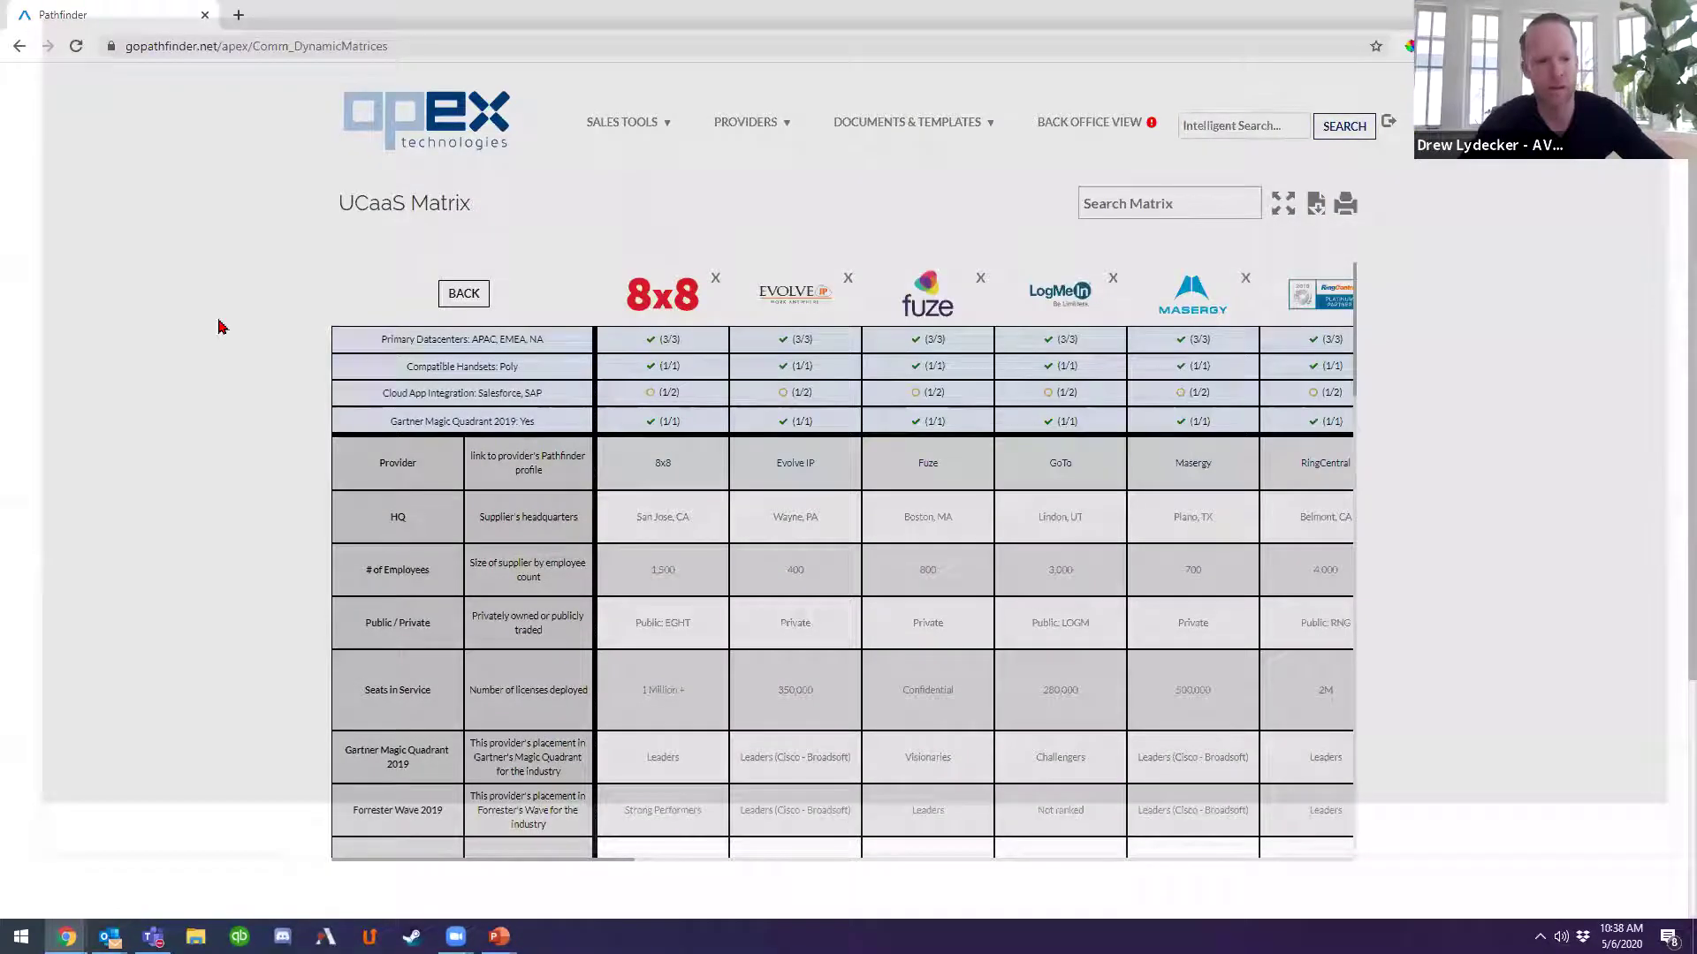
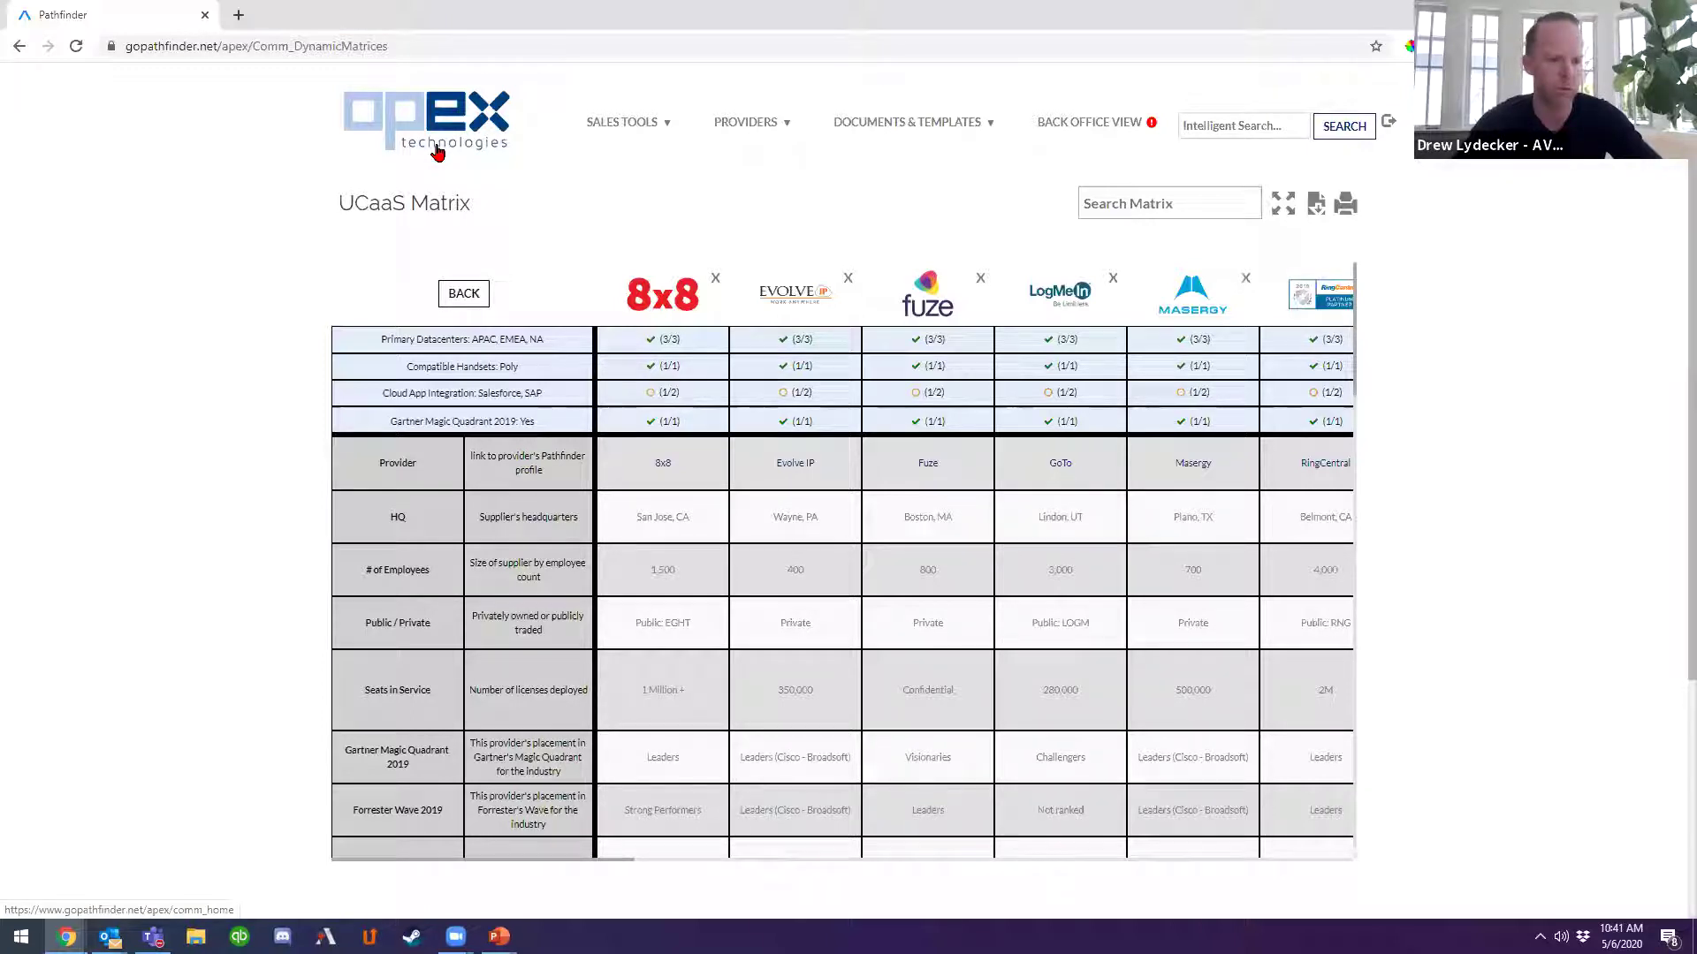
Return to the home page, open the Cloud Ninja Notes documents and filter them by the SD-WAN solution.
{"action": "left_click", "coordinate": [436, 152]}
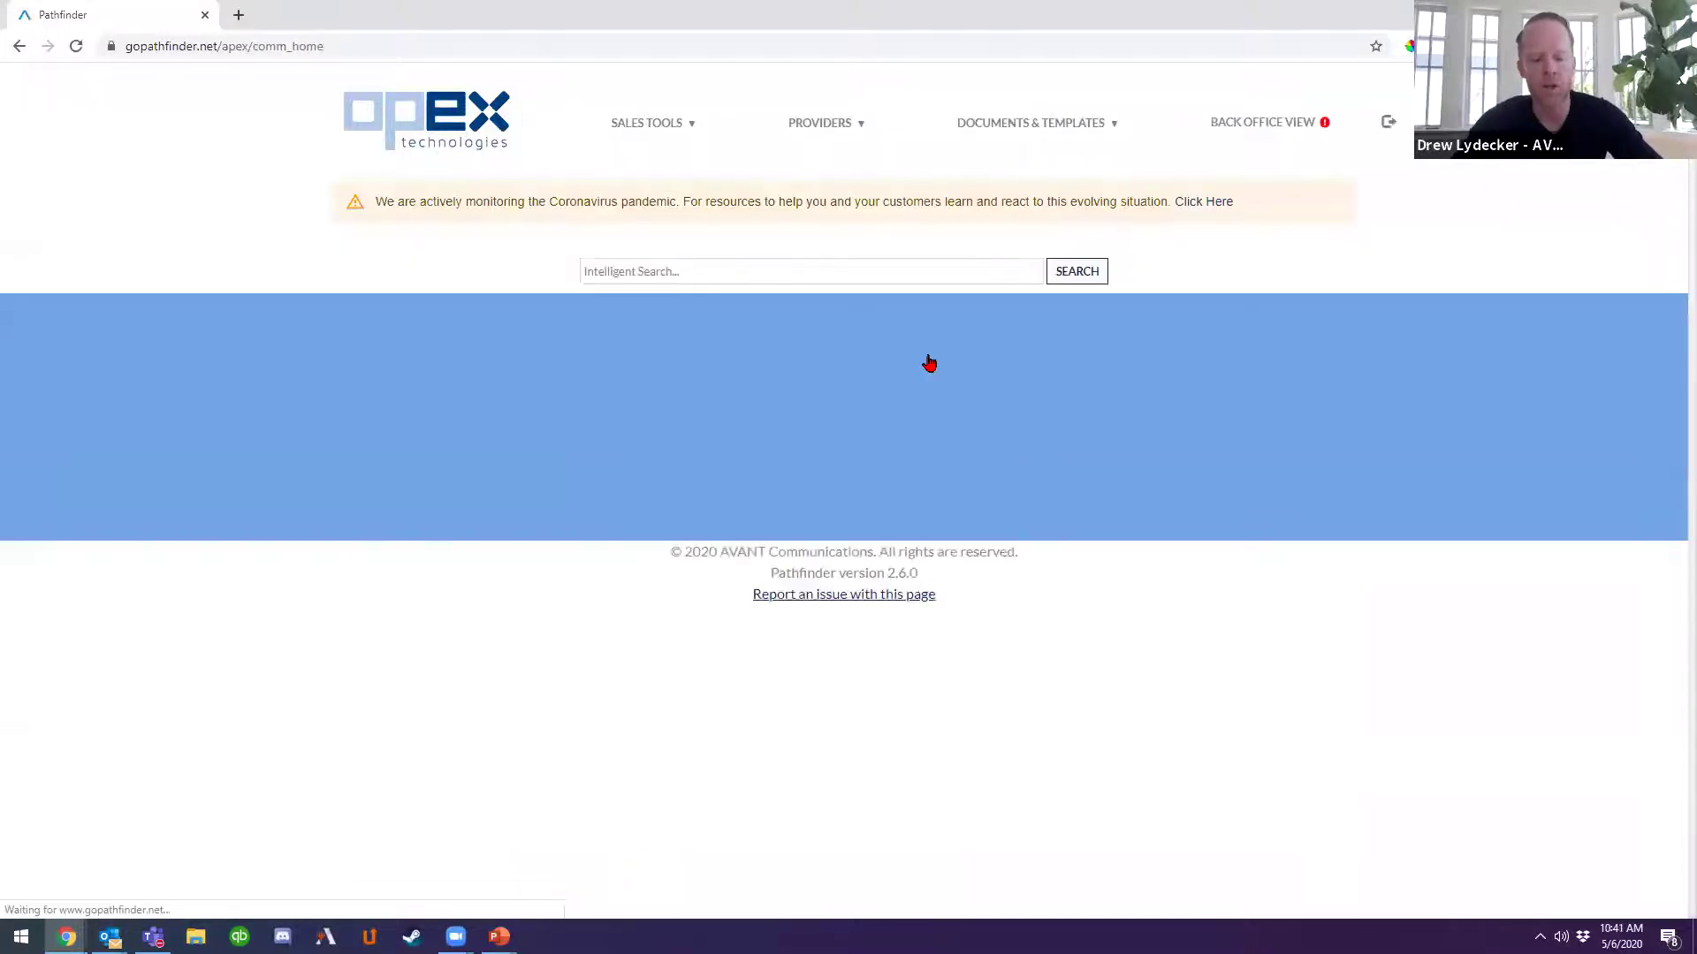
{"action": "left_click", "coordinate": [976, 653]}
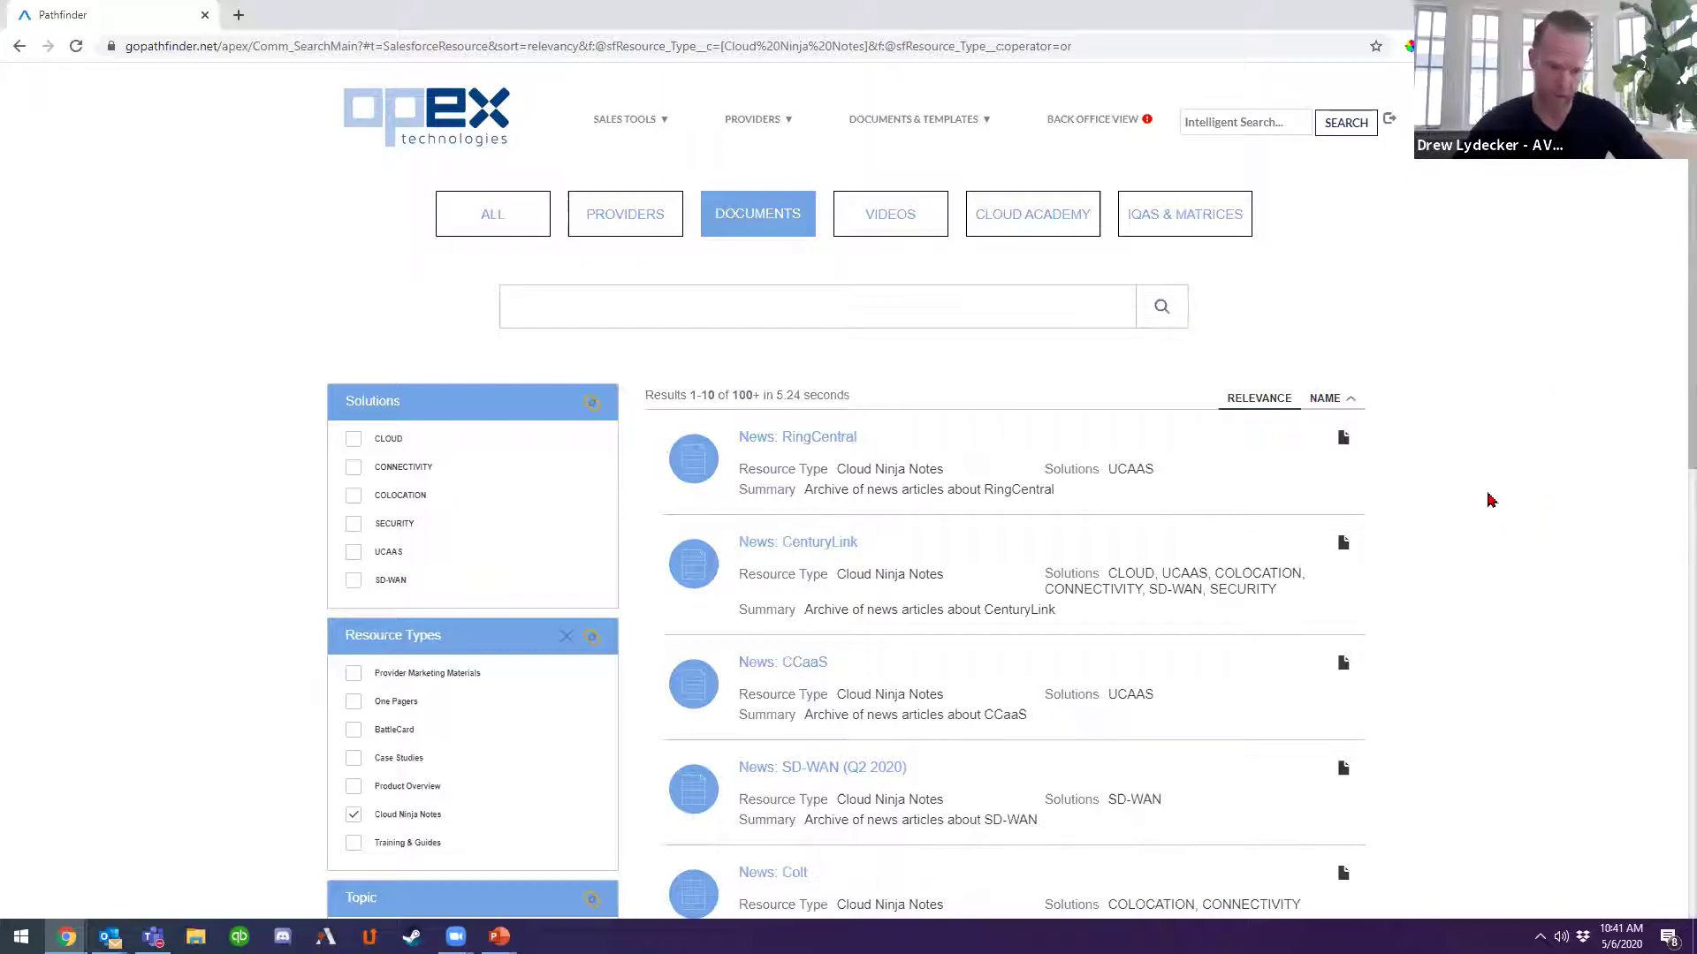
{"action": "left_click", "coordinate": [353, 581]}
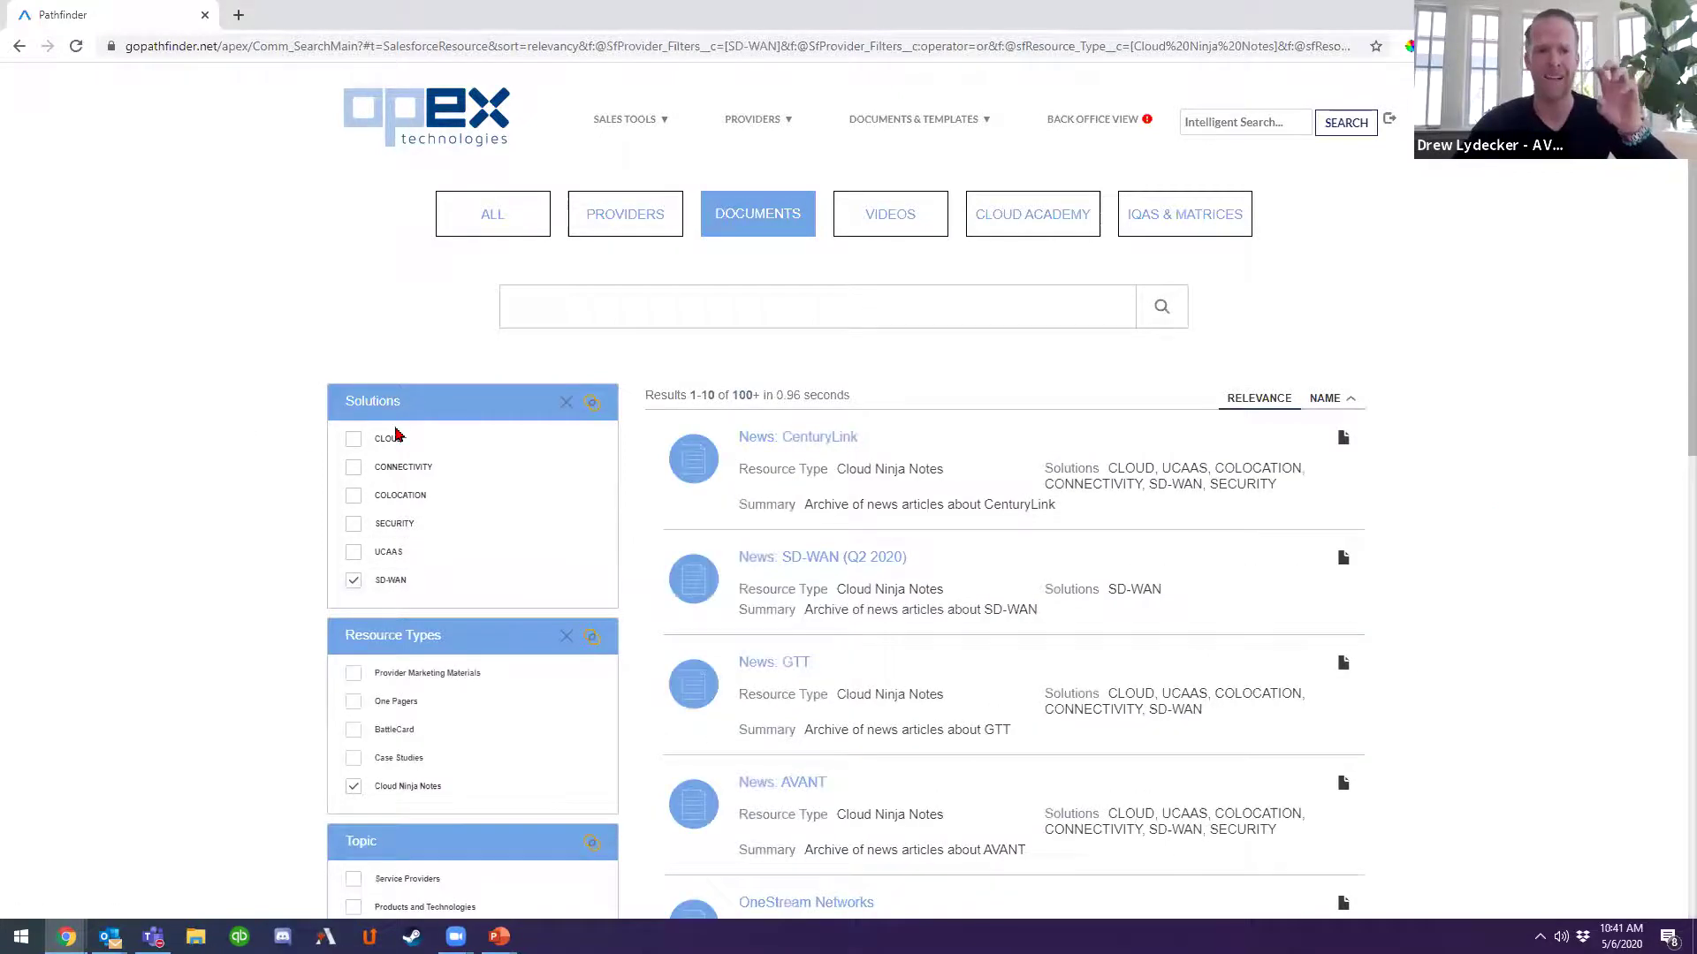
Look through the filtered Cloud Ninja Notes, read the SD-WAN Device Ports article and close it.
{"action": "scroll", "coordinate": [1058, 459], "scroll_direction": "down", "scroll_amount": 4}
{"action": "scroll", "coordinate": [1058, 453], "scroll_direction": "down", "scroll_amount": 3}
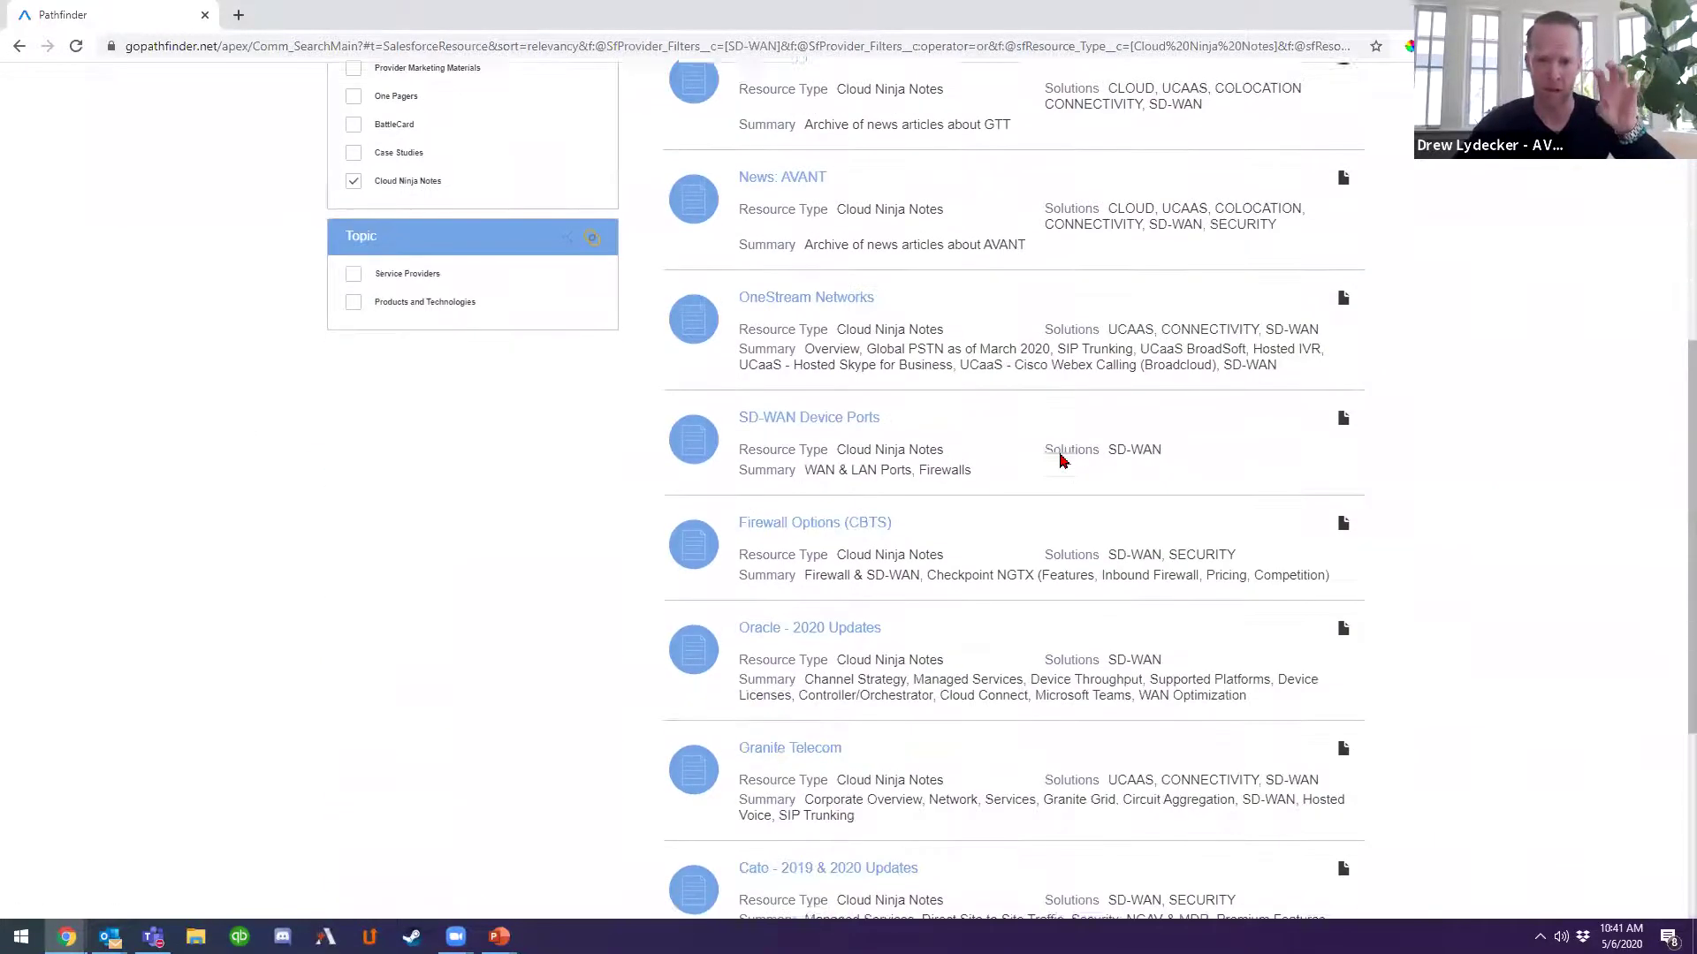
{"action": "left_click_drag", "start_coordinate": [920, 509], "coordinate": [741, 515]}
{"action": "left_click_drag", "start_coordinate": [925, 621], "coordinate": [739, 617]}
{"action": "left_click", "coordinate": [979, 623]}
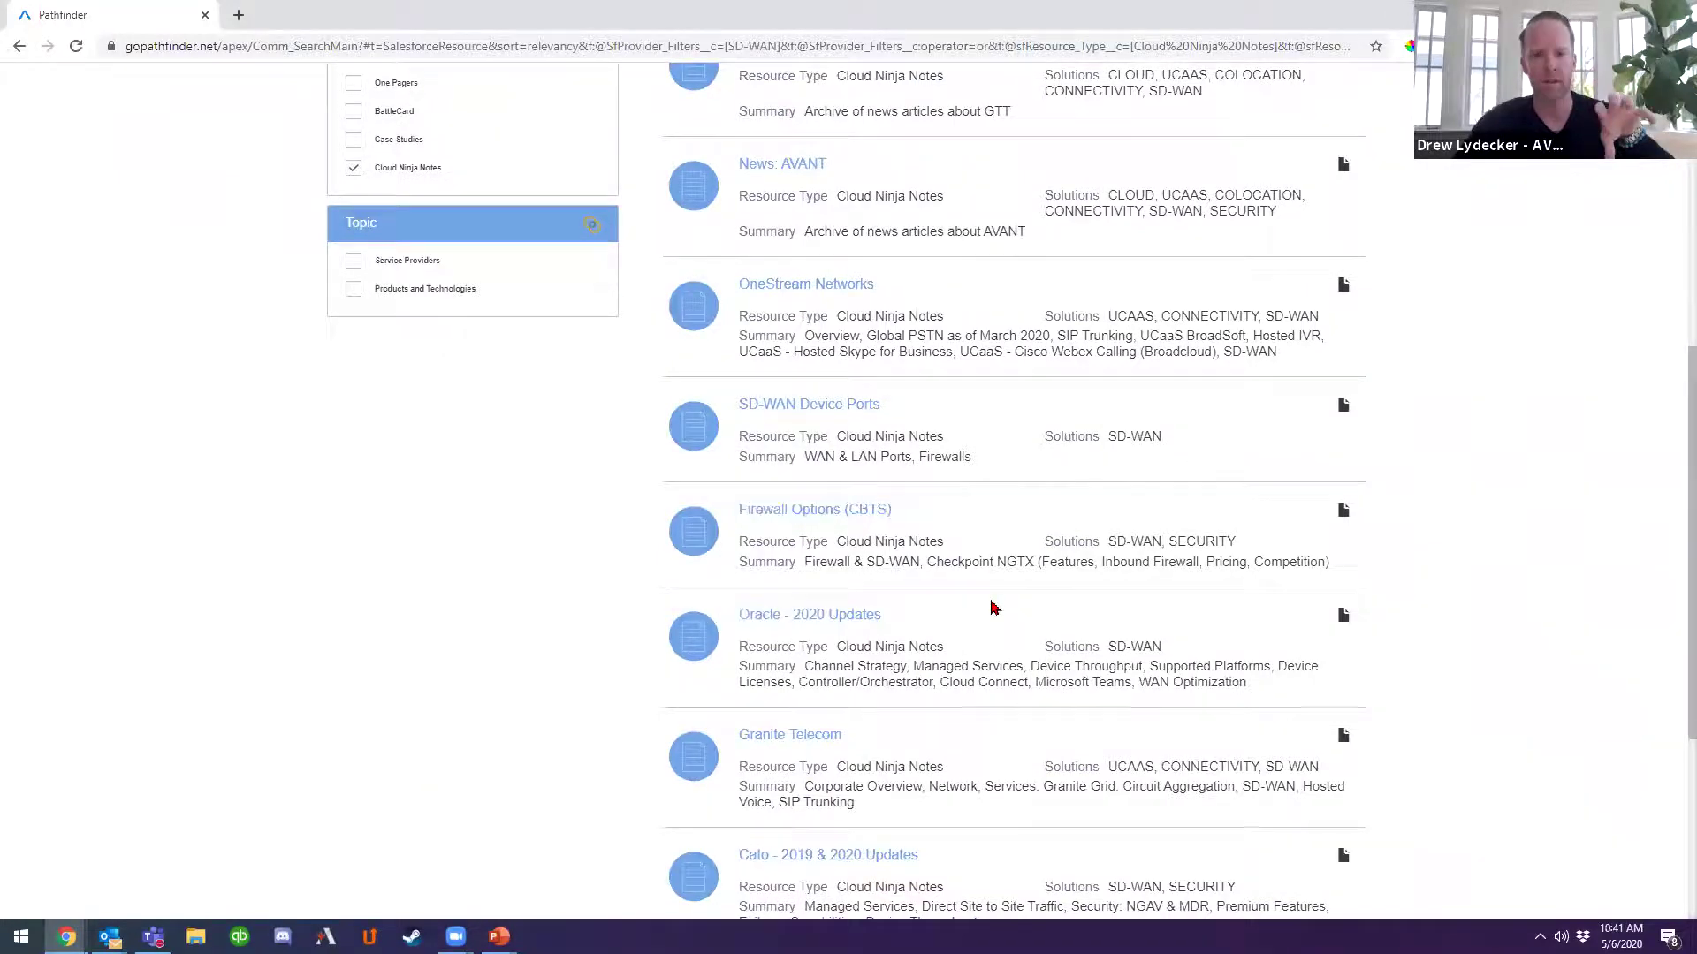
{"action": "scroll", "coordinate": [981, 619], "scroll_direction": "down", "scroll_amount": 1}
{"action": "scroll", "coordinate": [979, 616], "scroll_direction": "up", "scroll_amount": 1}
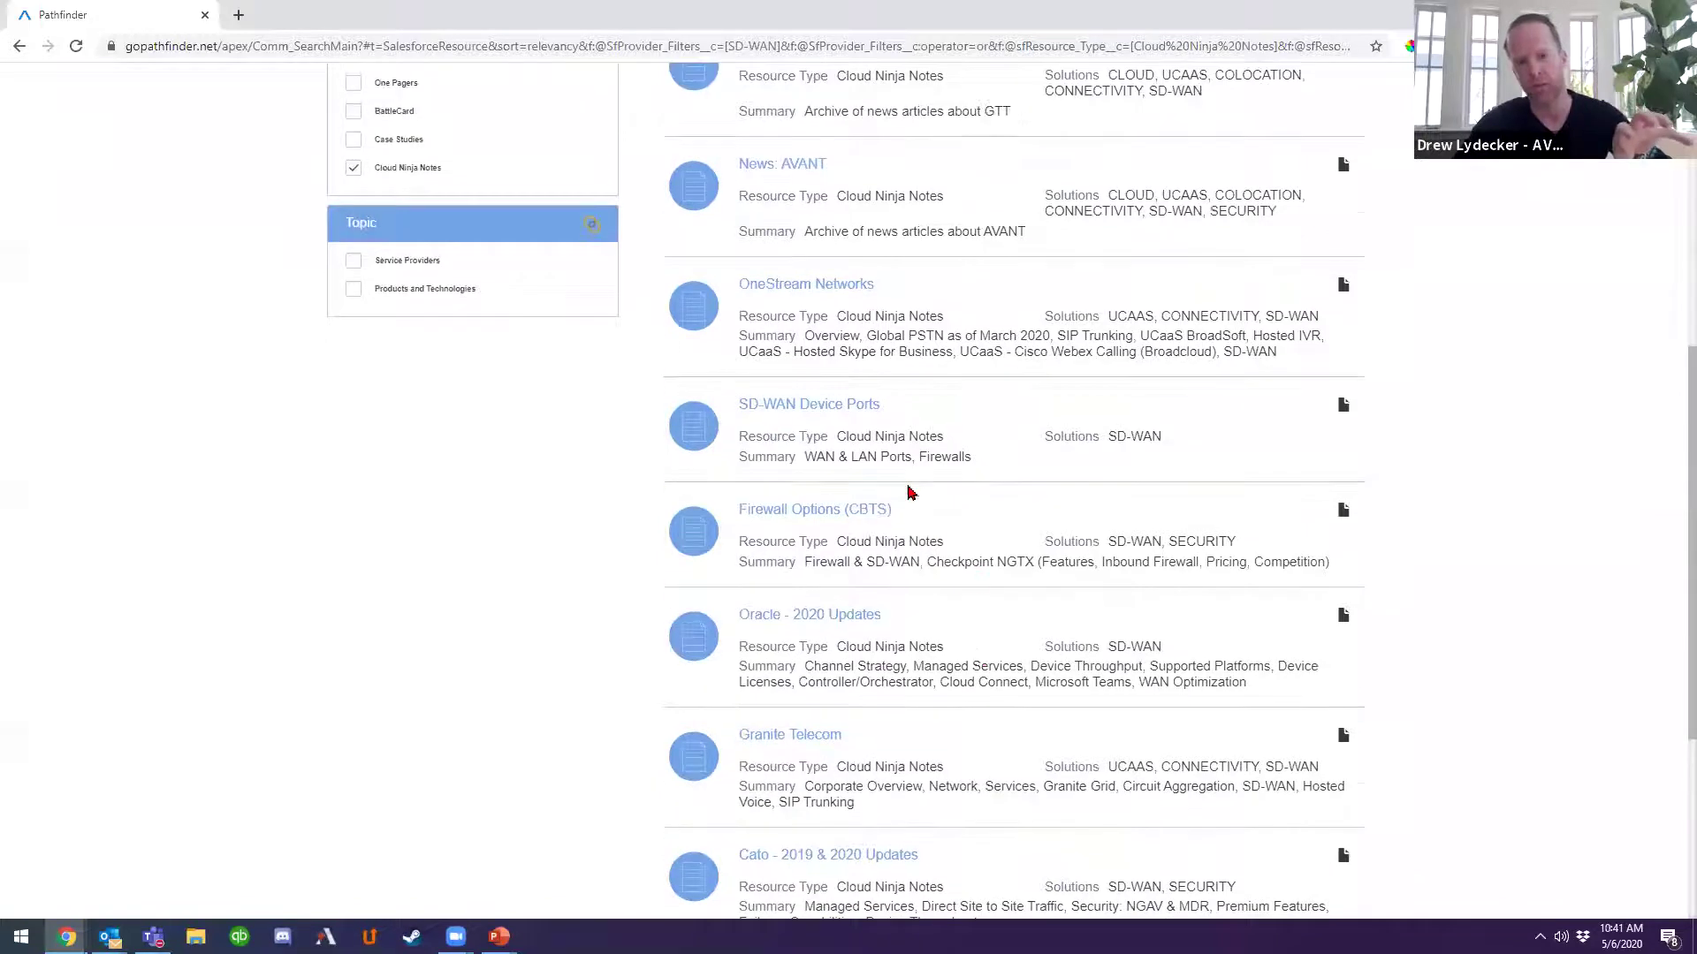
{"action": "left_click", "coordinate": [1165, 433]}
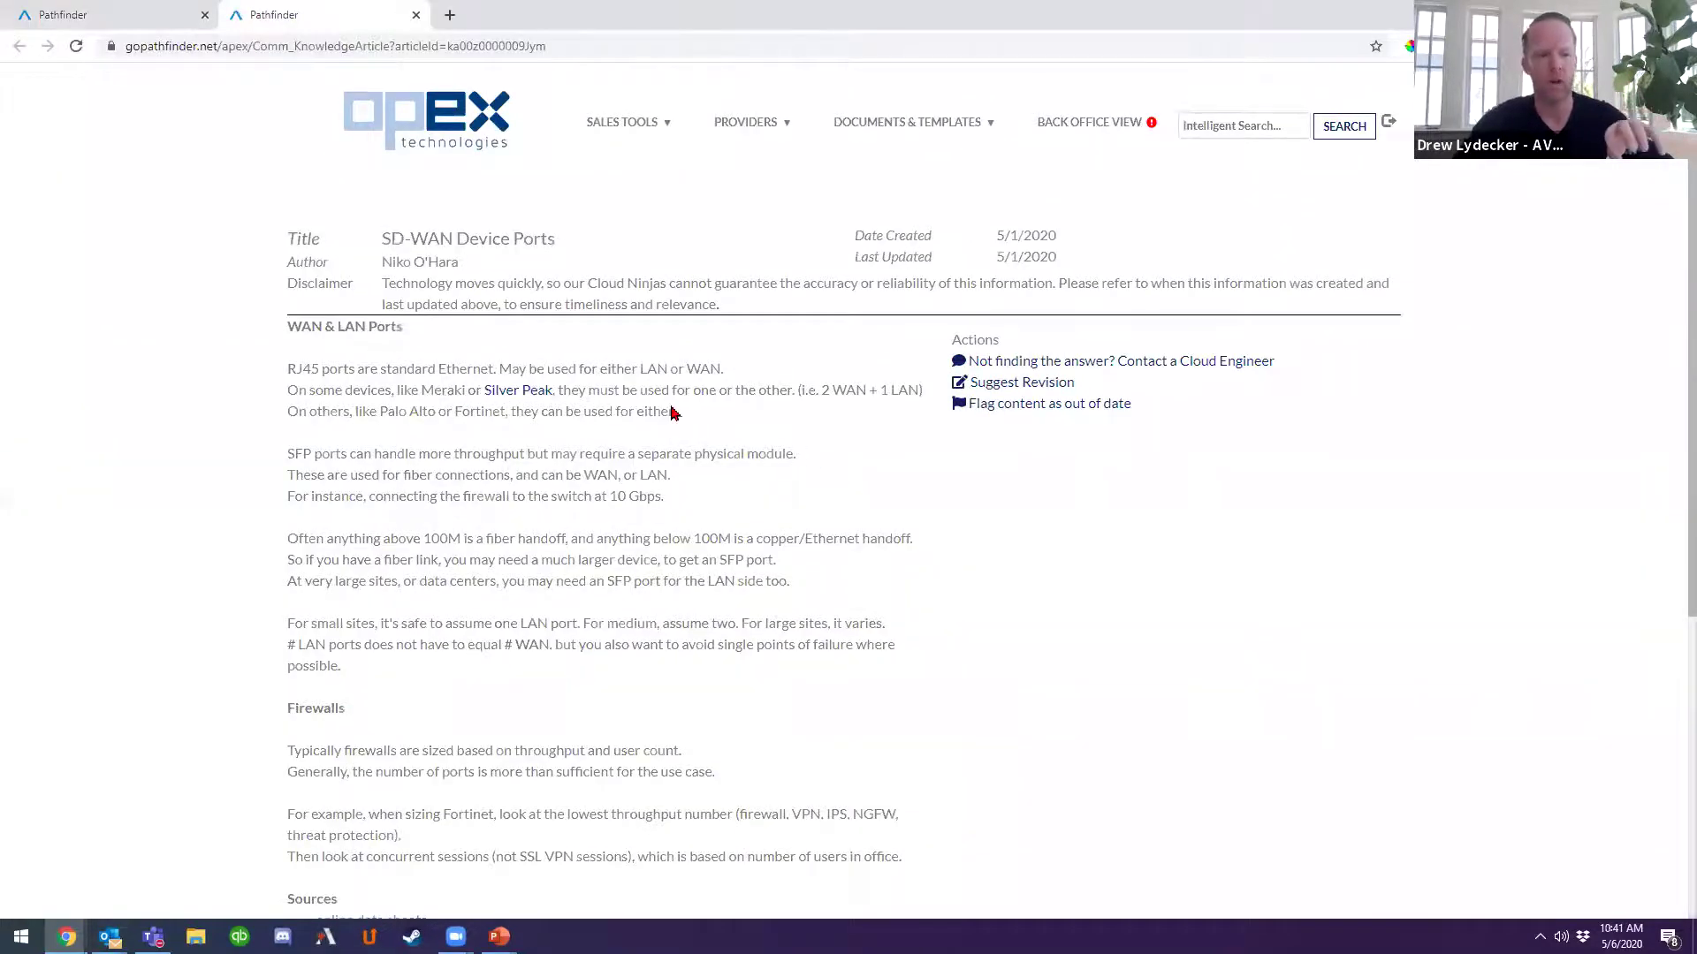
{"action": "scroll", "coordinate": [676, 411], "scroll_direction": "down", "scroll_amount": 4}
{"action": "scroll", "coordinate": [680, 415], "scroll_direction": "up", "scroll_amount": 4}
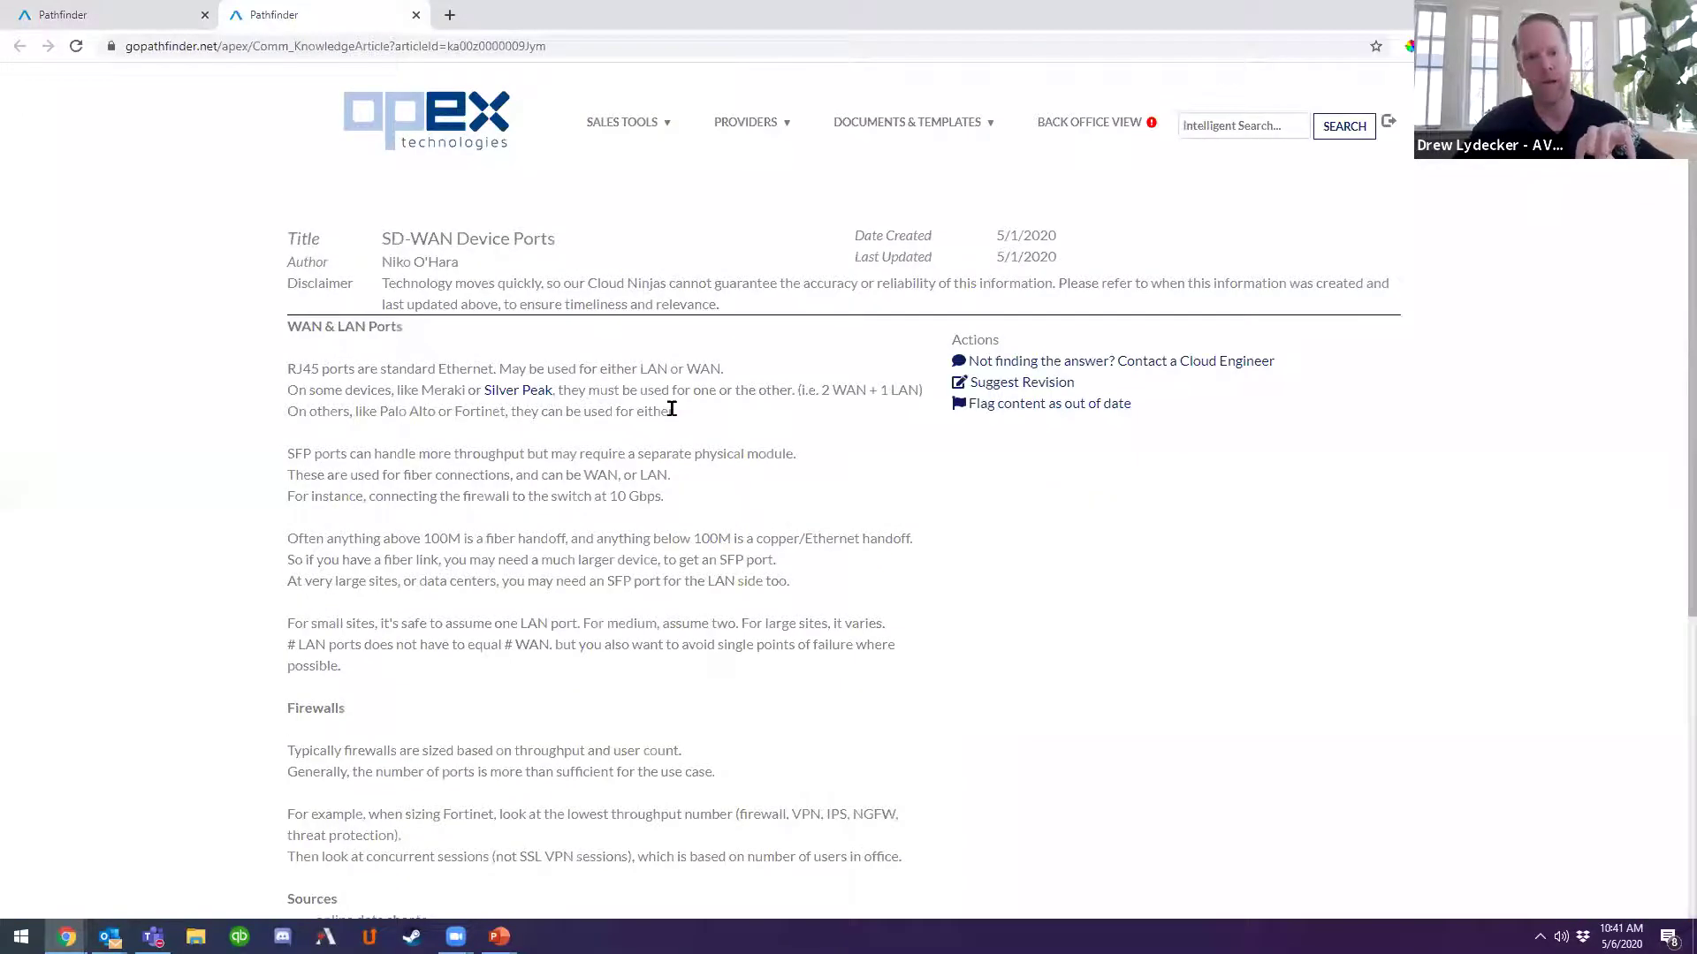
{"action": "left_click", "coordinate": [417, 21]}
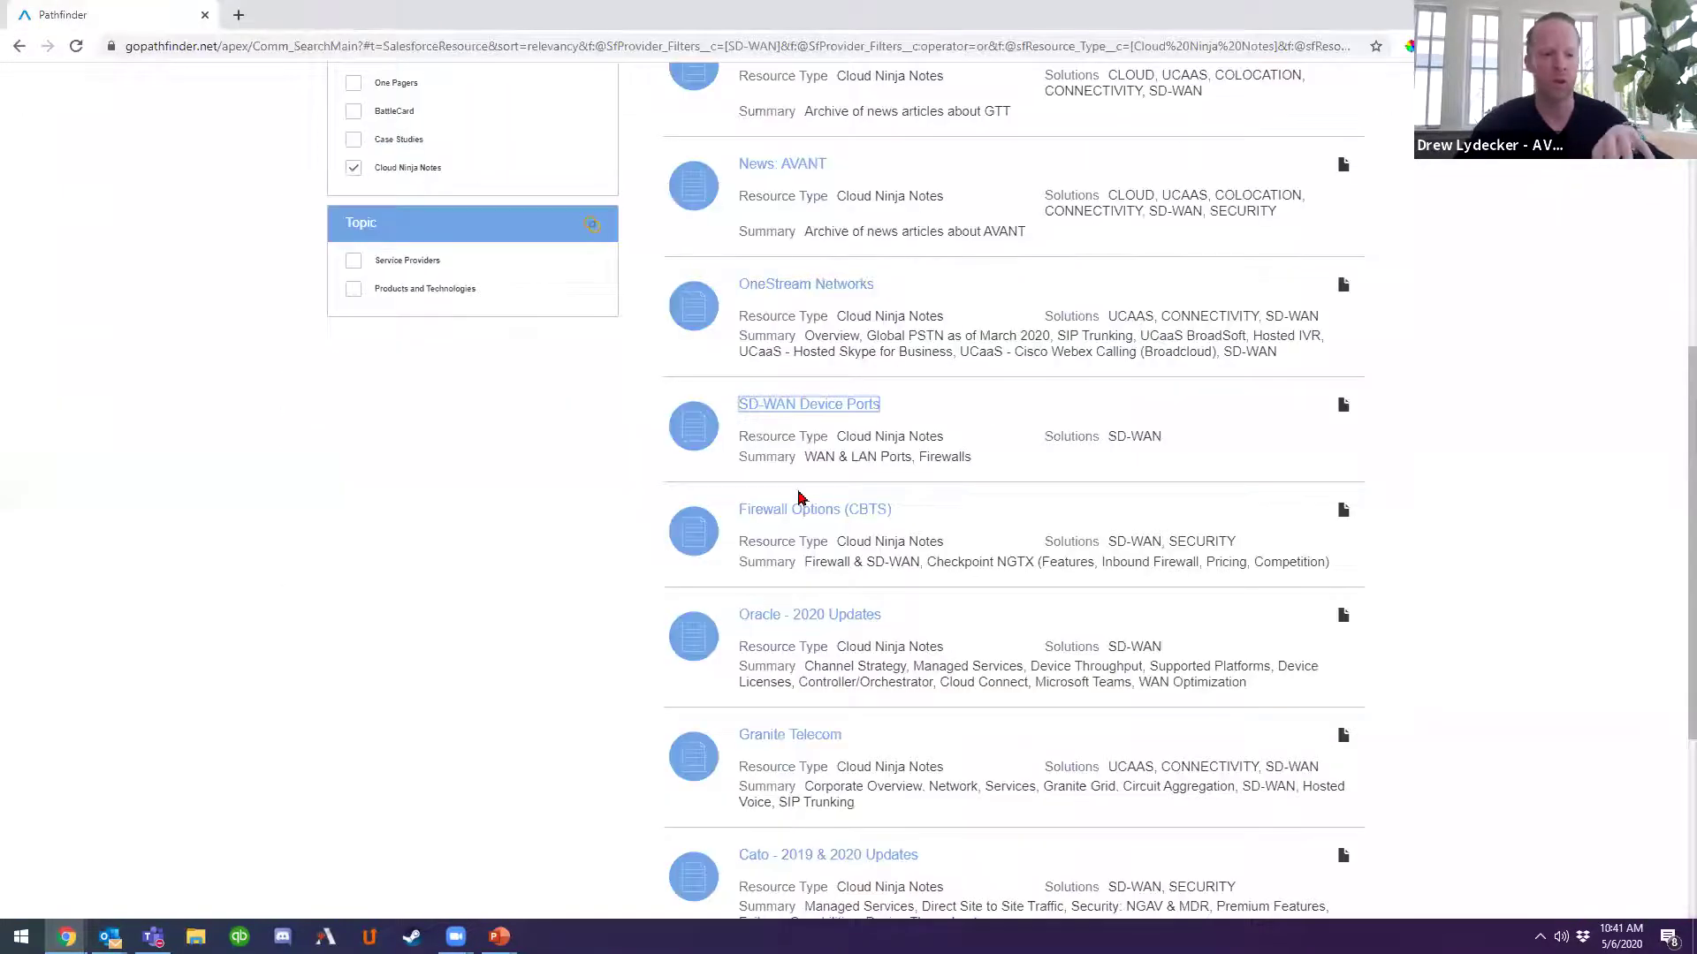
Open the Firewall Options (CBTS) note, read through its features, pricing and competition sections, and close it.
{"action": "left_click", "coordinate": [830, 512]}
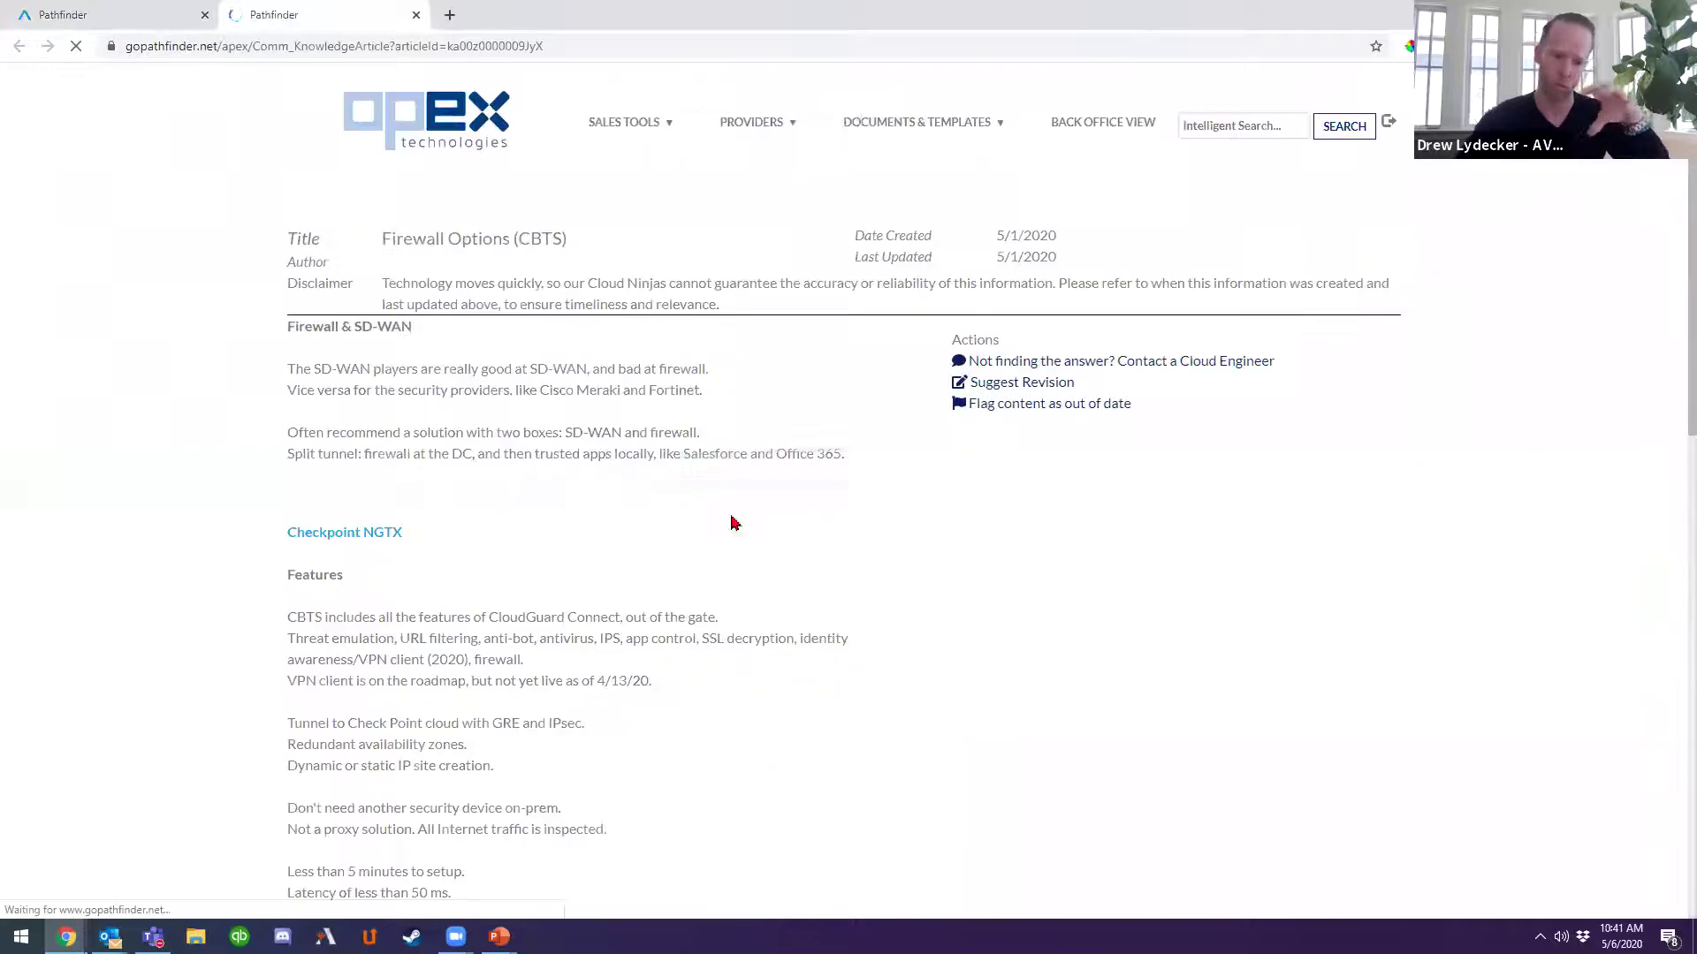
{"action": "scroll", "coordinate": [636, 470], "scroll_direction": "down", "scroll_amount": 2}
{"action": "scroll", "coordinate": [635, 468], "scroll_direction": "down", "scroll_amount": 7}
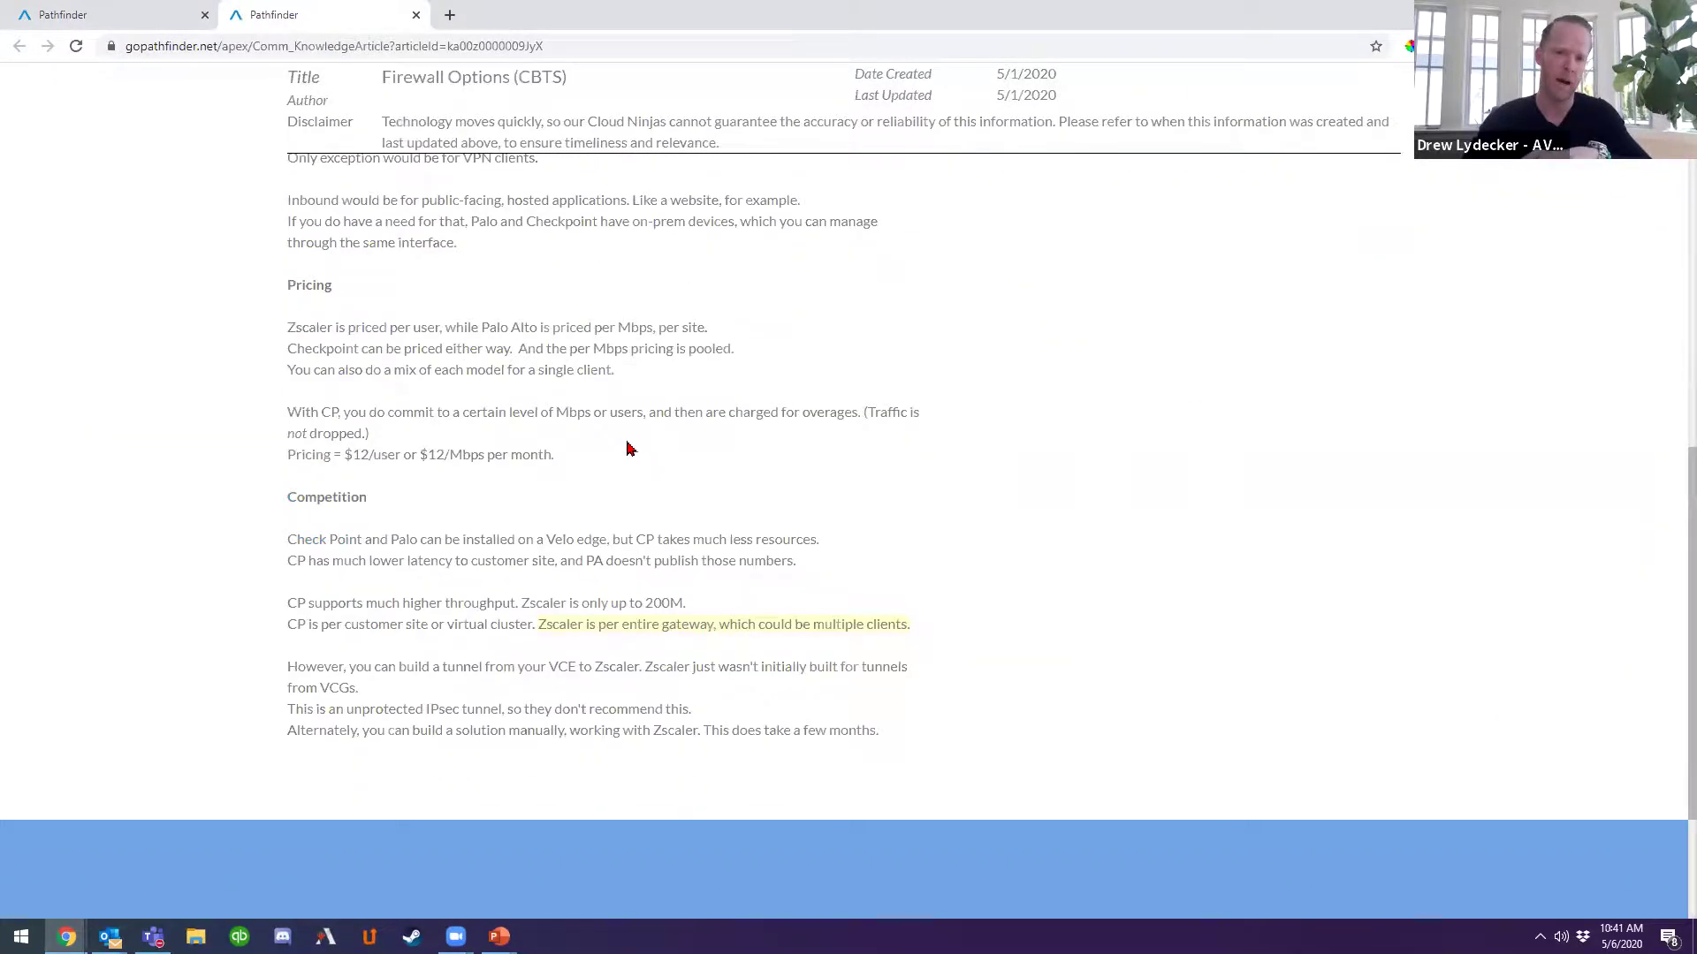
{"action": "scroll", "coordinate": [623, 449], "scroll_direction": "up", "scroll_amount": 9}
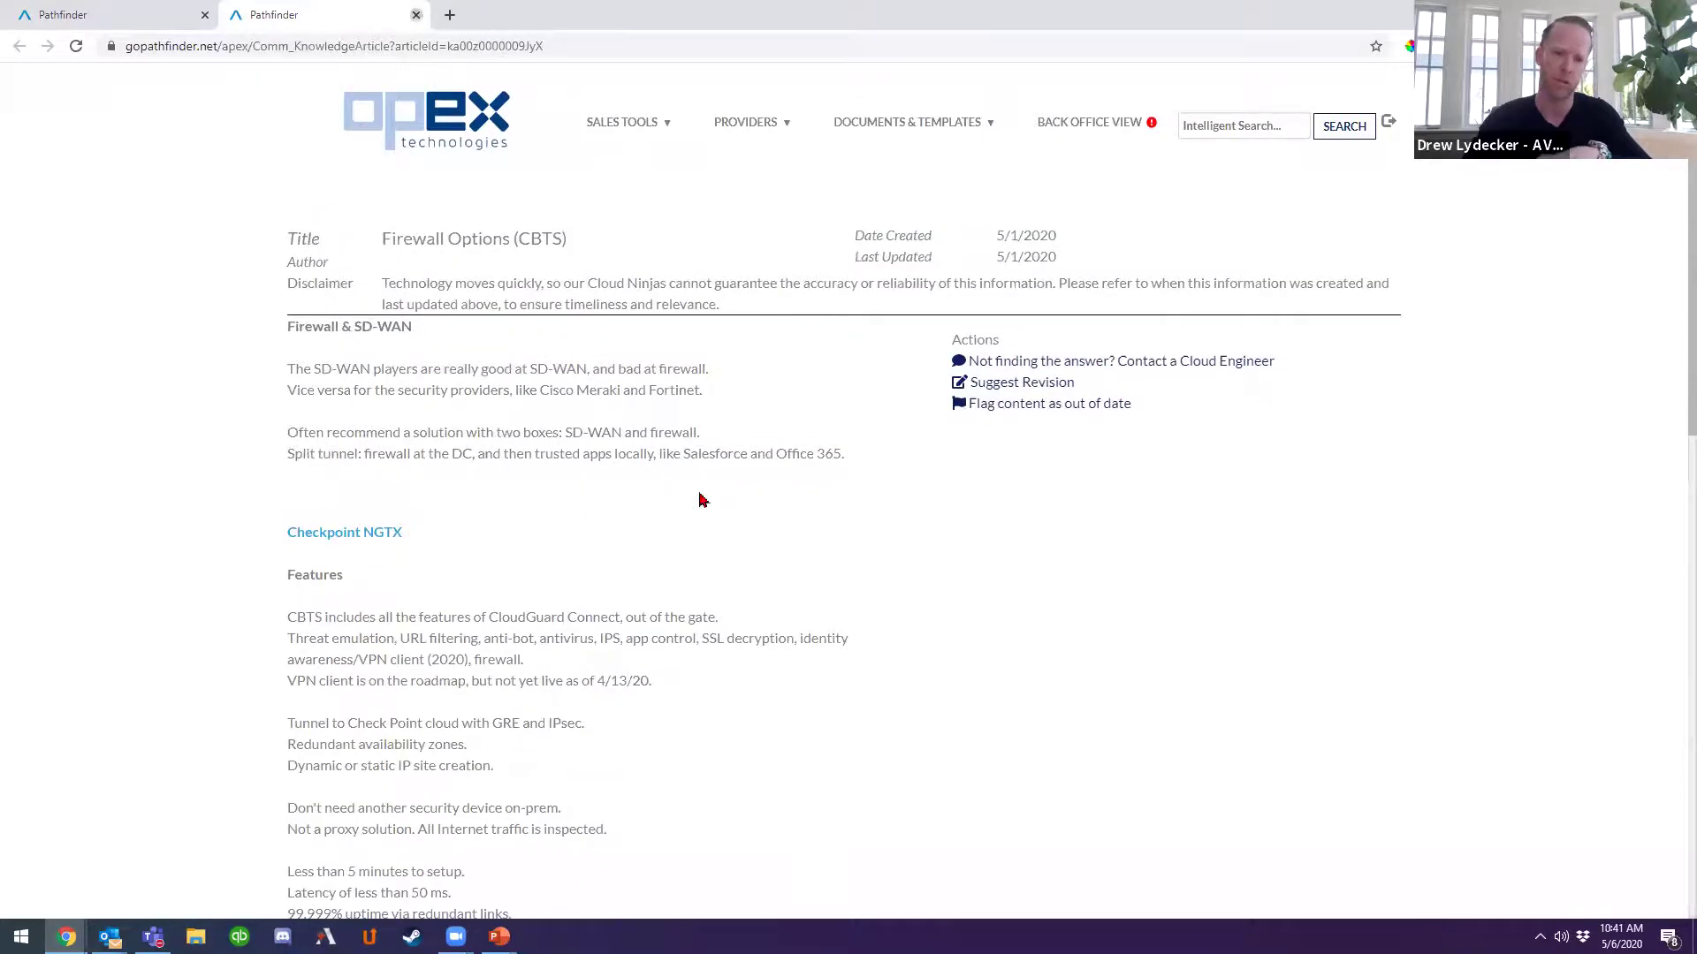
{"action": "key", "text": "ctrl+w"}
Open the Oracle - 2020 Updates note, read it through to the WAN Optimization section, and close it.
{"action": "left_click", "coordinate": [855, 619]}
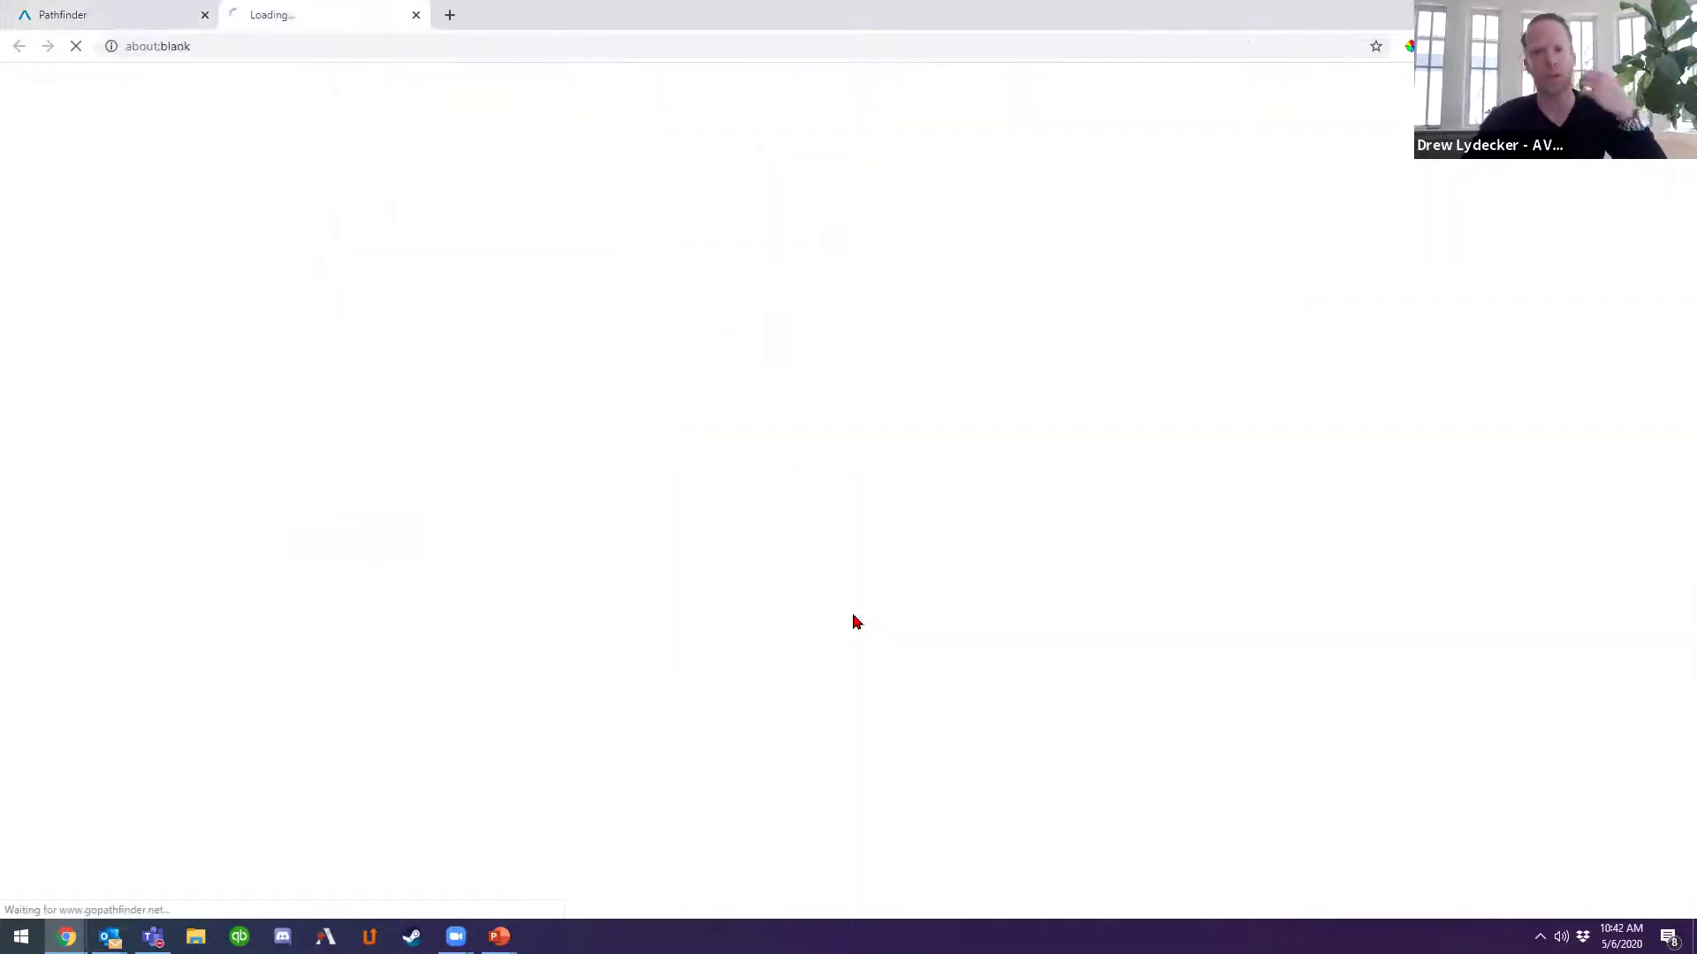
{"action": "scroll", "coordinate": [726, 505], "scroll_direction": "down", "scroll_amount": 3}
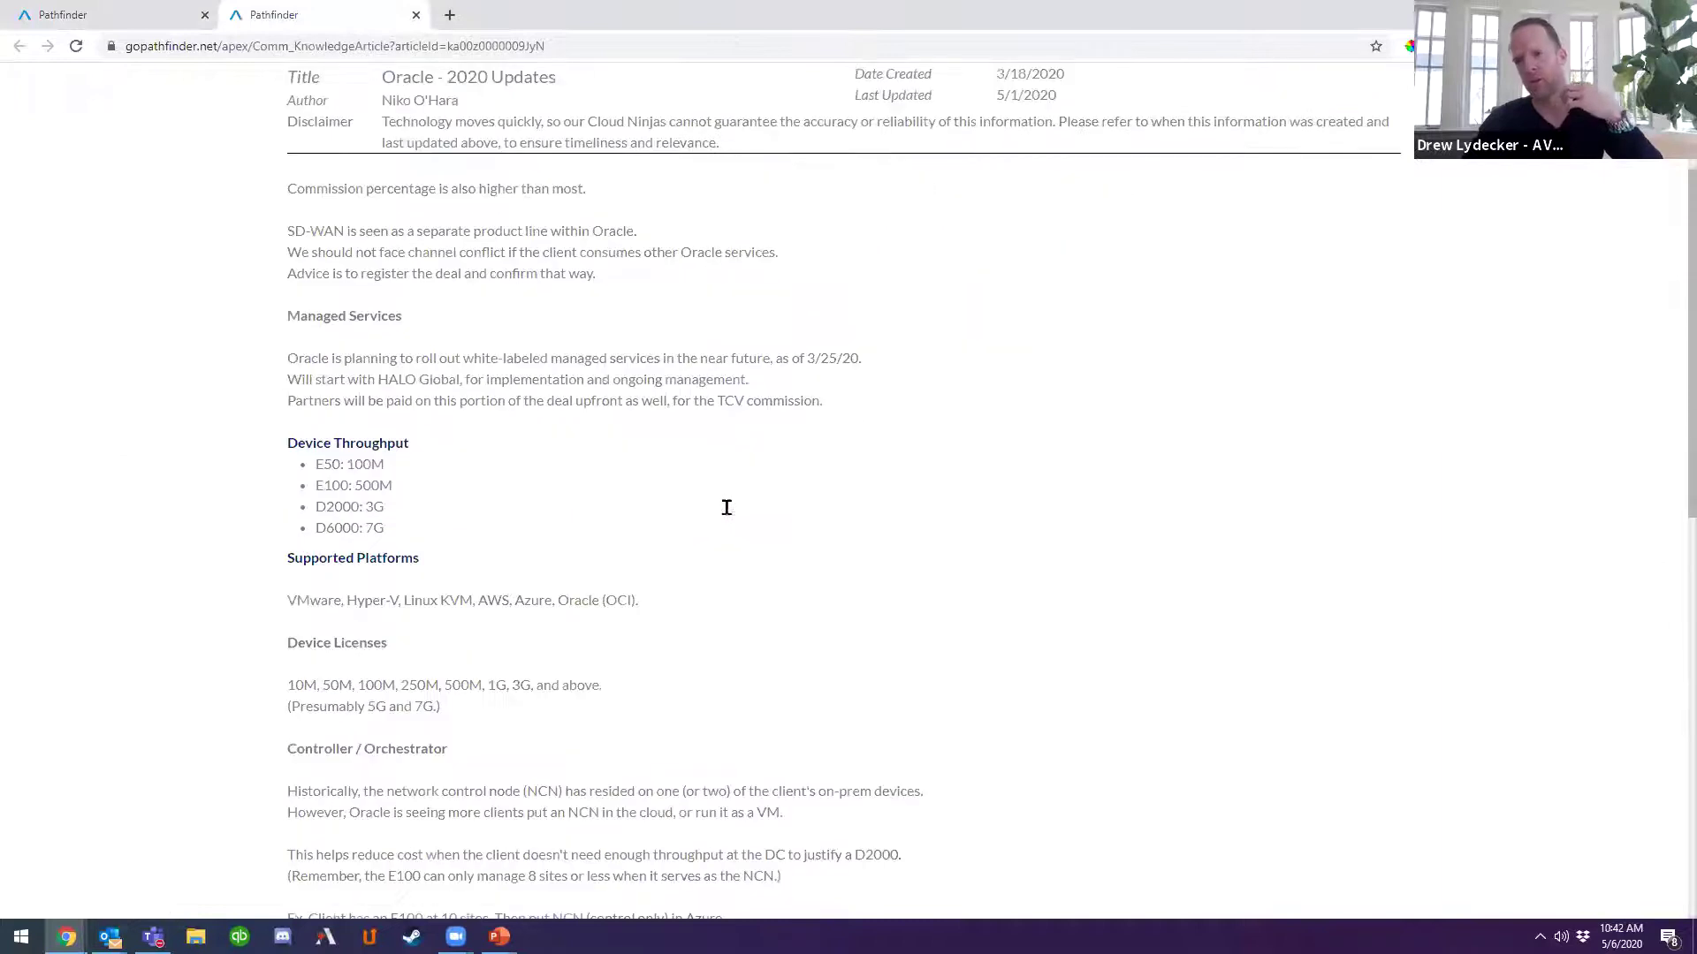
{"action": "scroll", "coordinate": [727, 507], "scroll_direction": "down", "scroll_amount": 10}
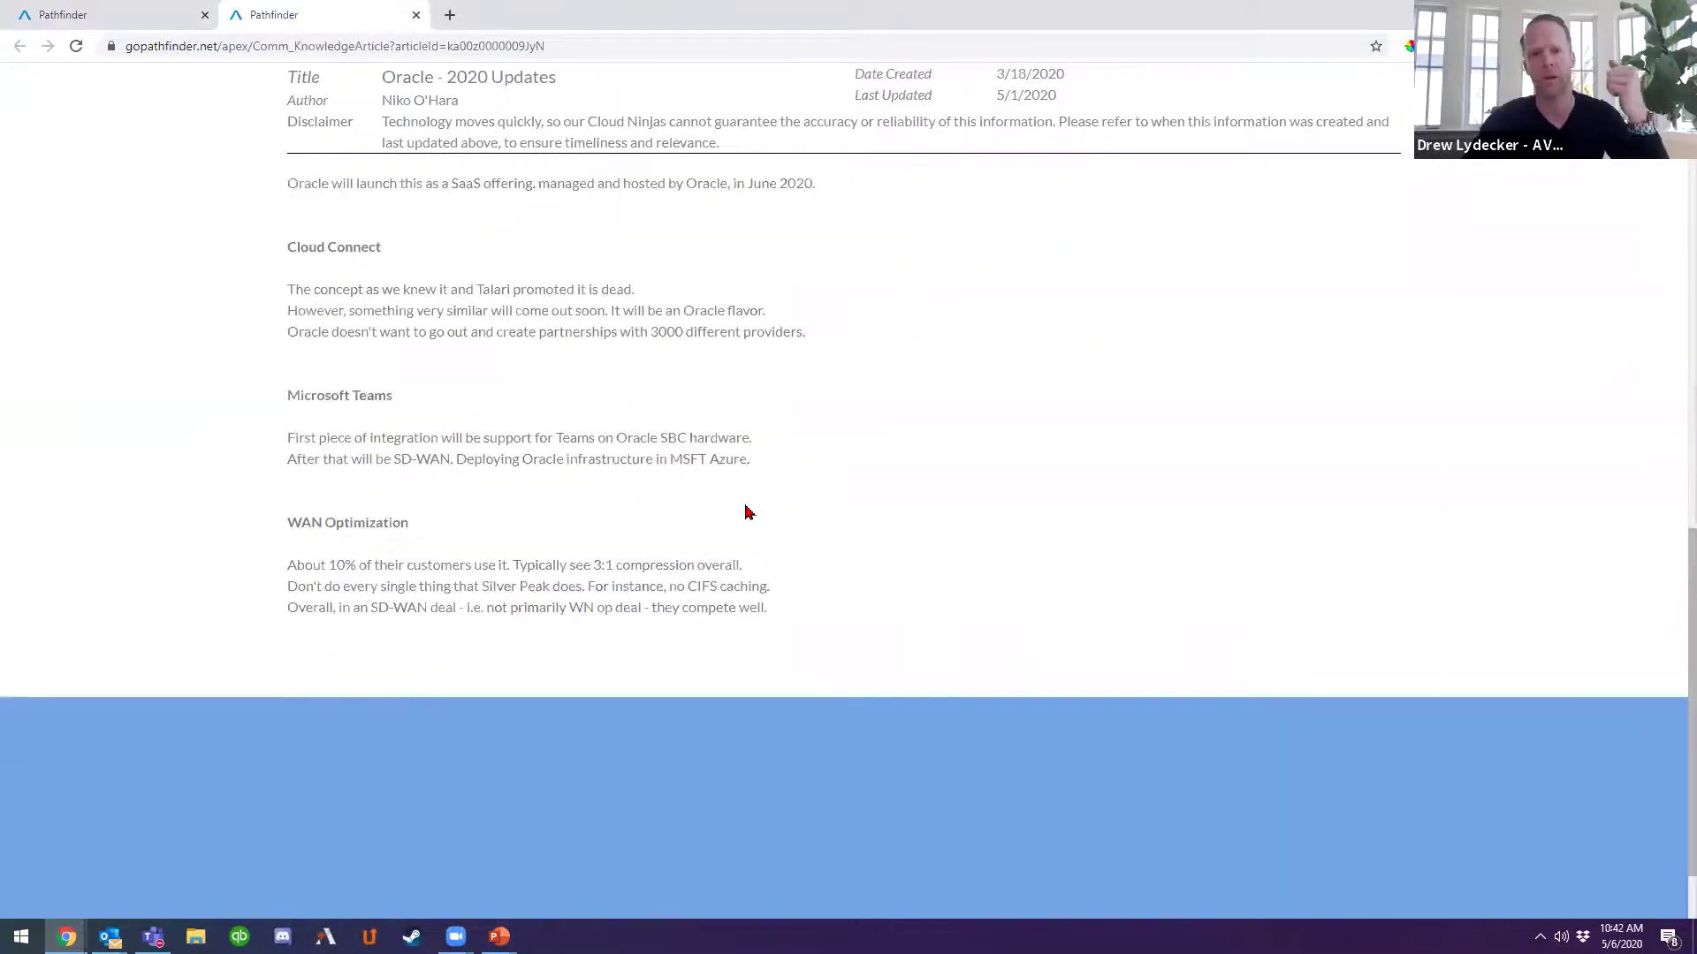
{"action": "scroll", "coordinate": [744, 512], "scroll_direction": "up", "scroll_amount": 13}
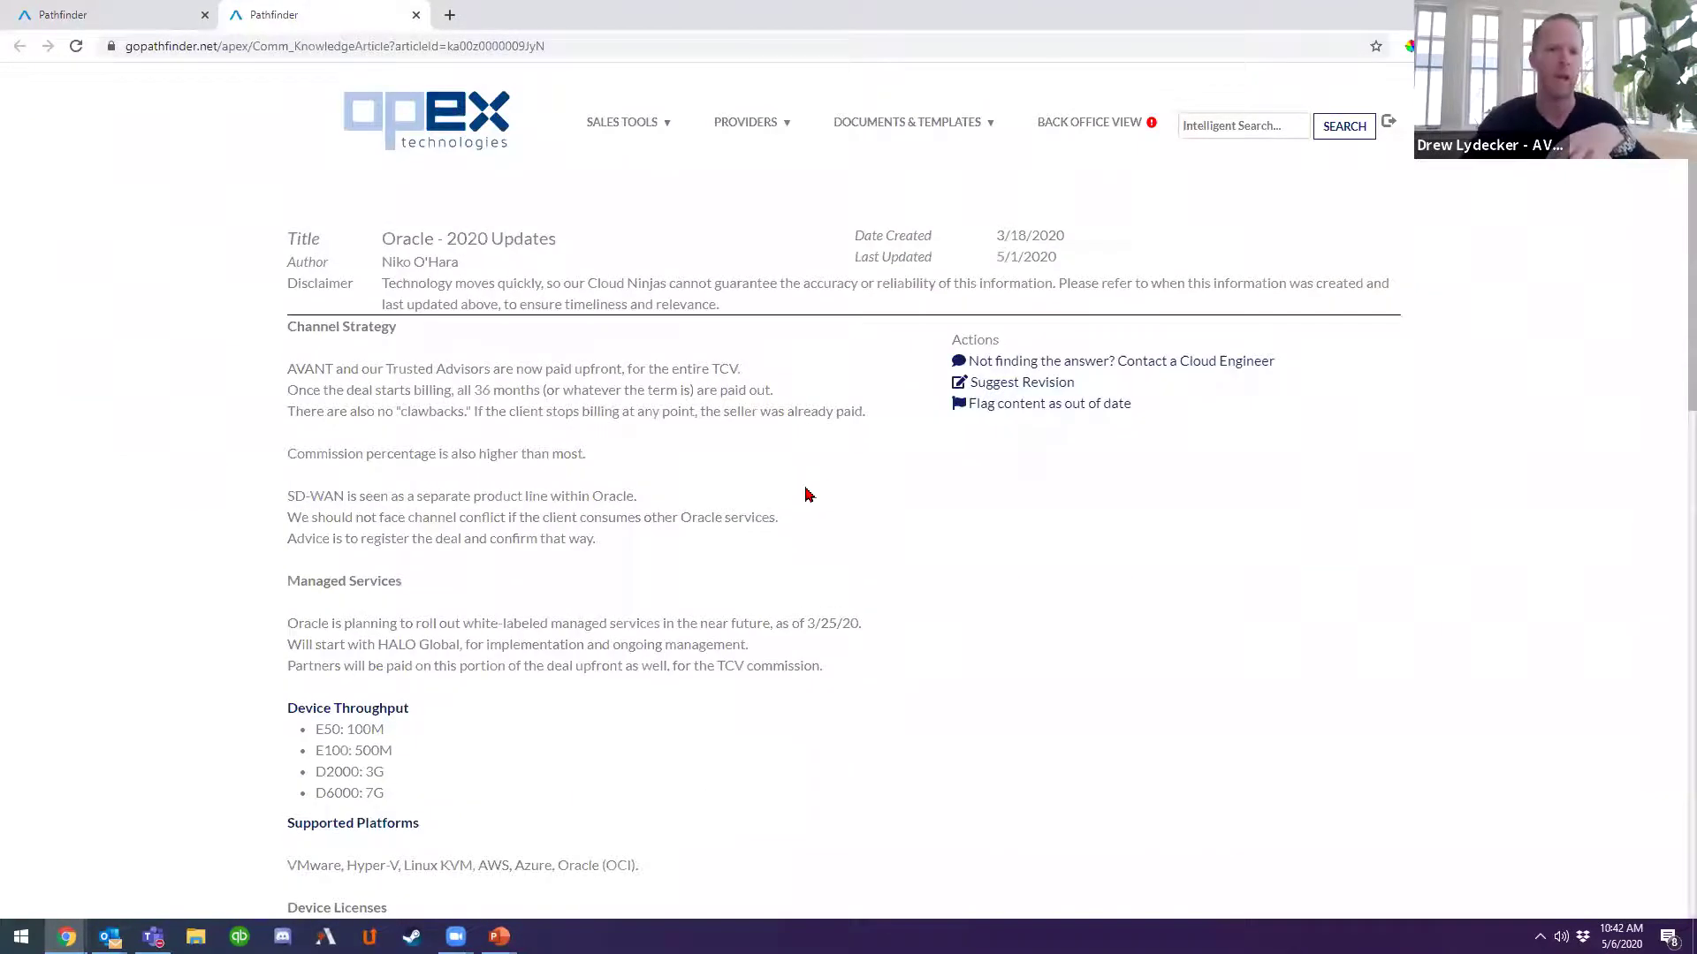
{"action": "left_click", "coordinate": [415, 15]}
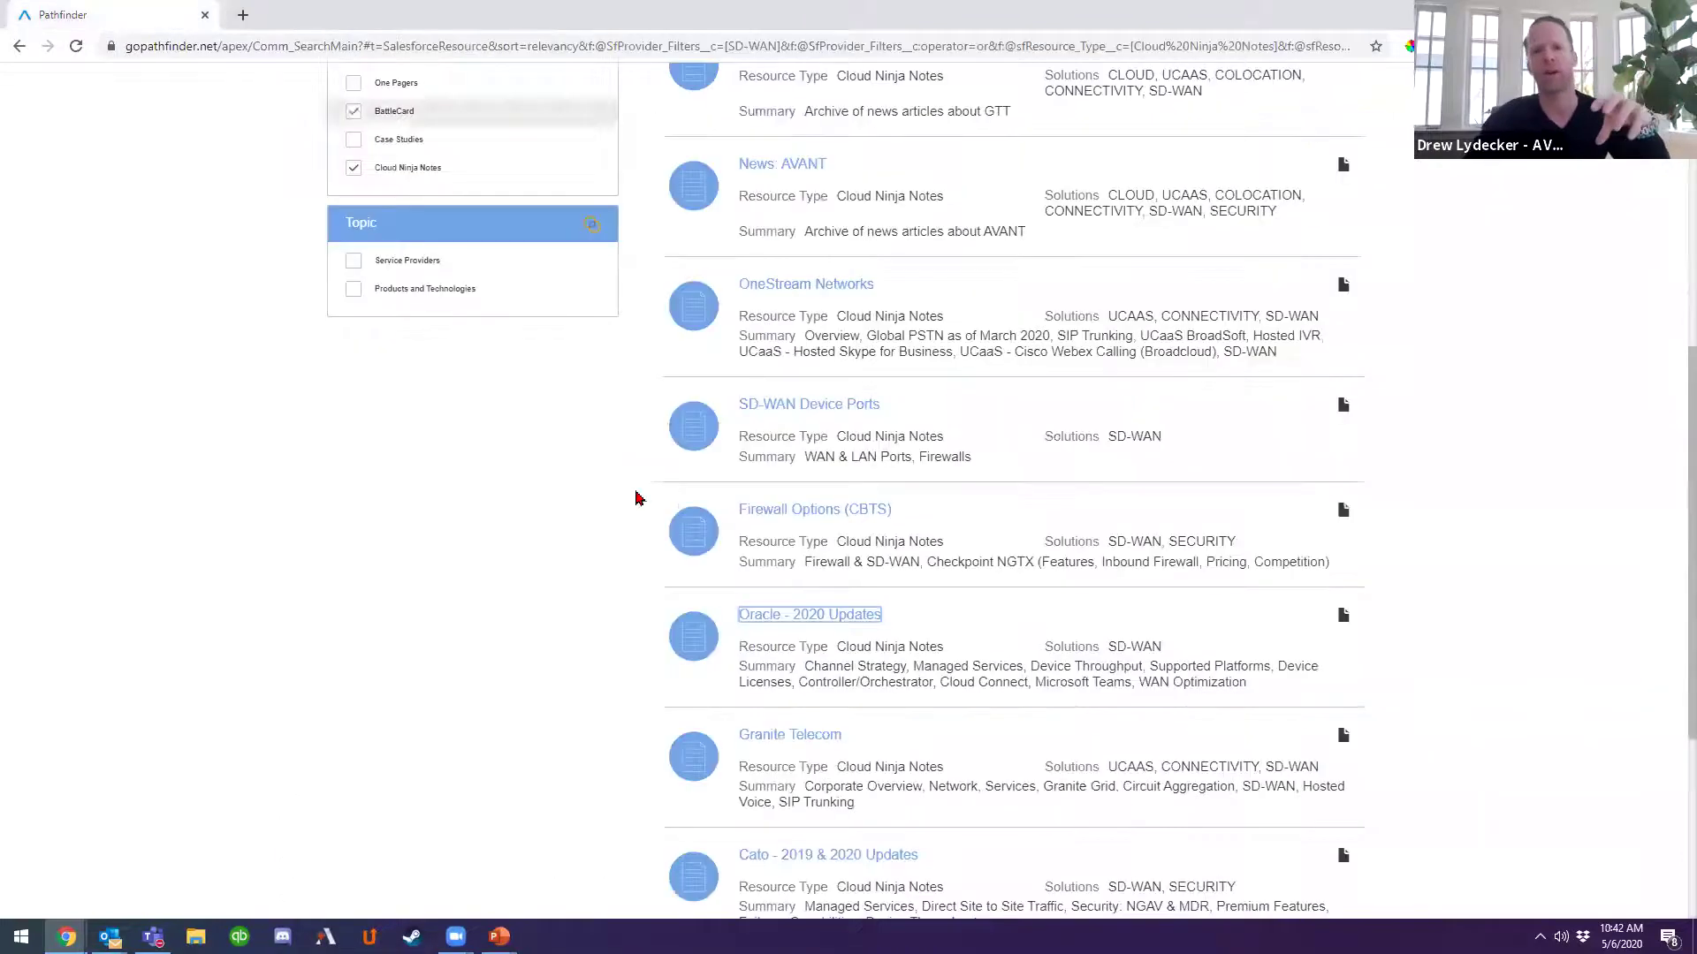
Clear the SD-WAN solution filter from the Cloud Ninja Notes results and return to the portal's home page.
{"action": "left_click", "coordinate": [501, 595]}
{"action": "scroll", "coordinate": [511, 590], "scroll_direction": "up", "scroll_amount": 1}
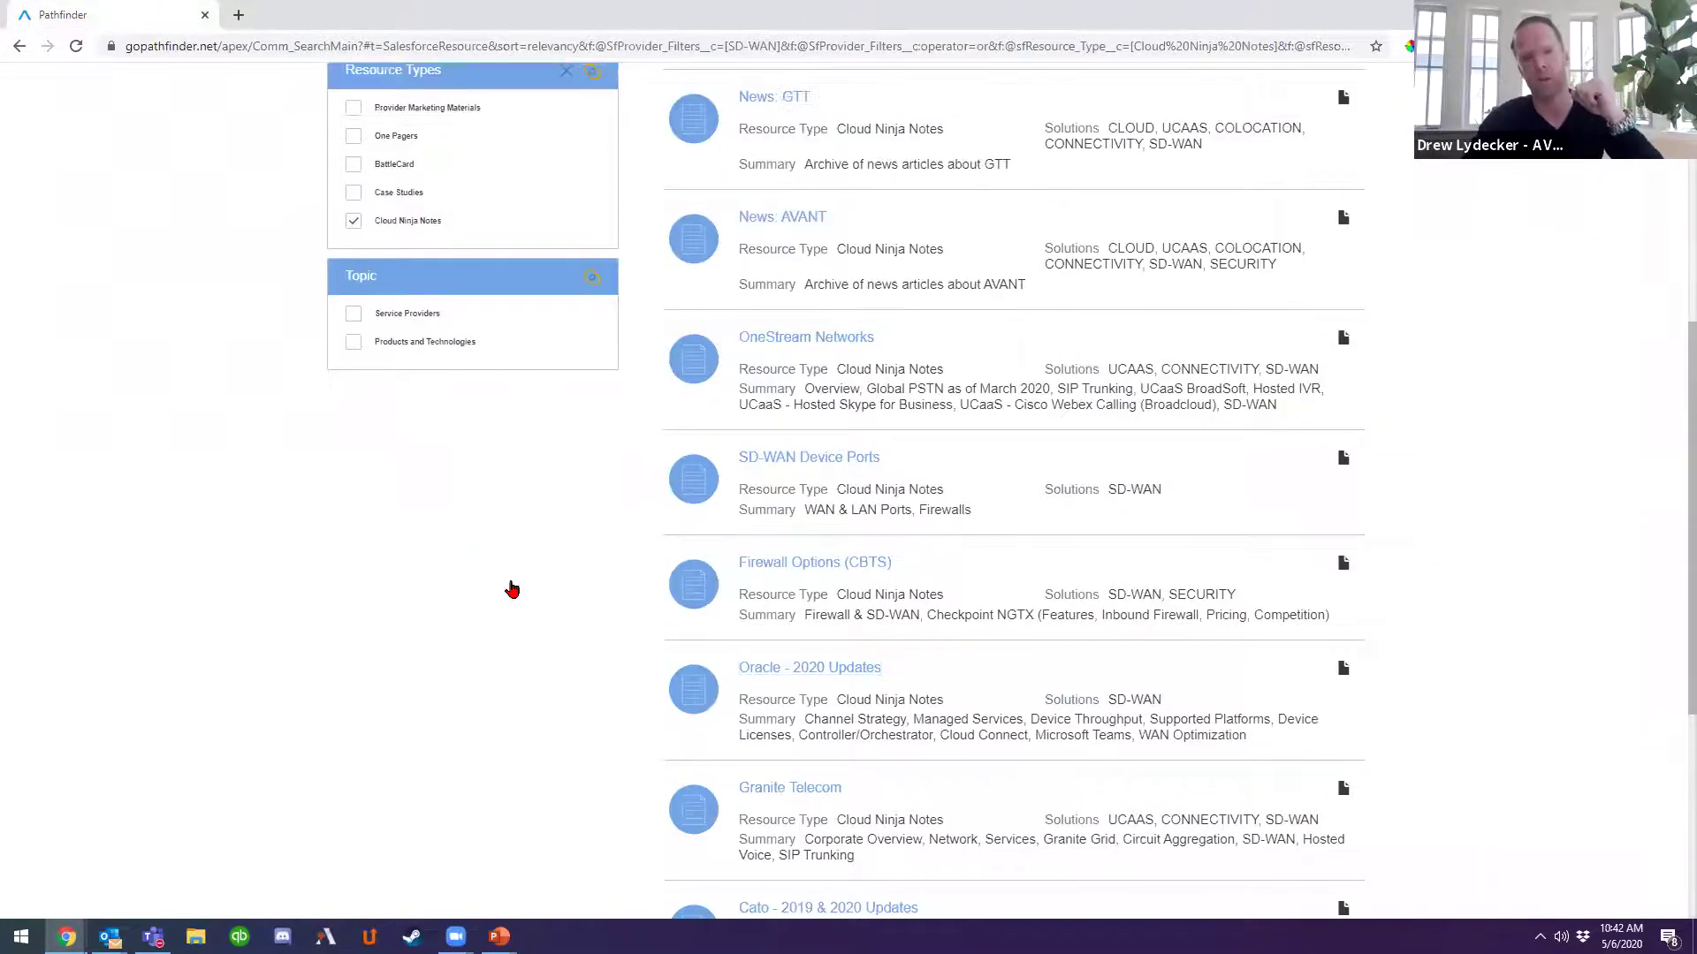
{"action": "scroll", "coordinate": [511, 590], "scroll_direction": "up", "scroll_amount": 5}
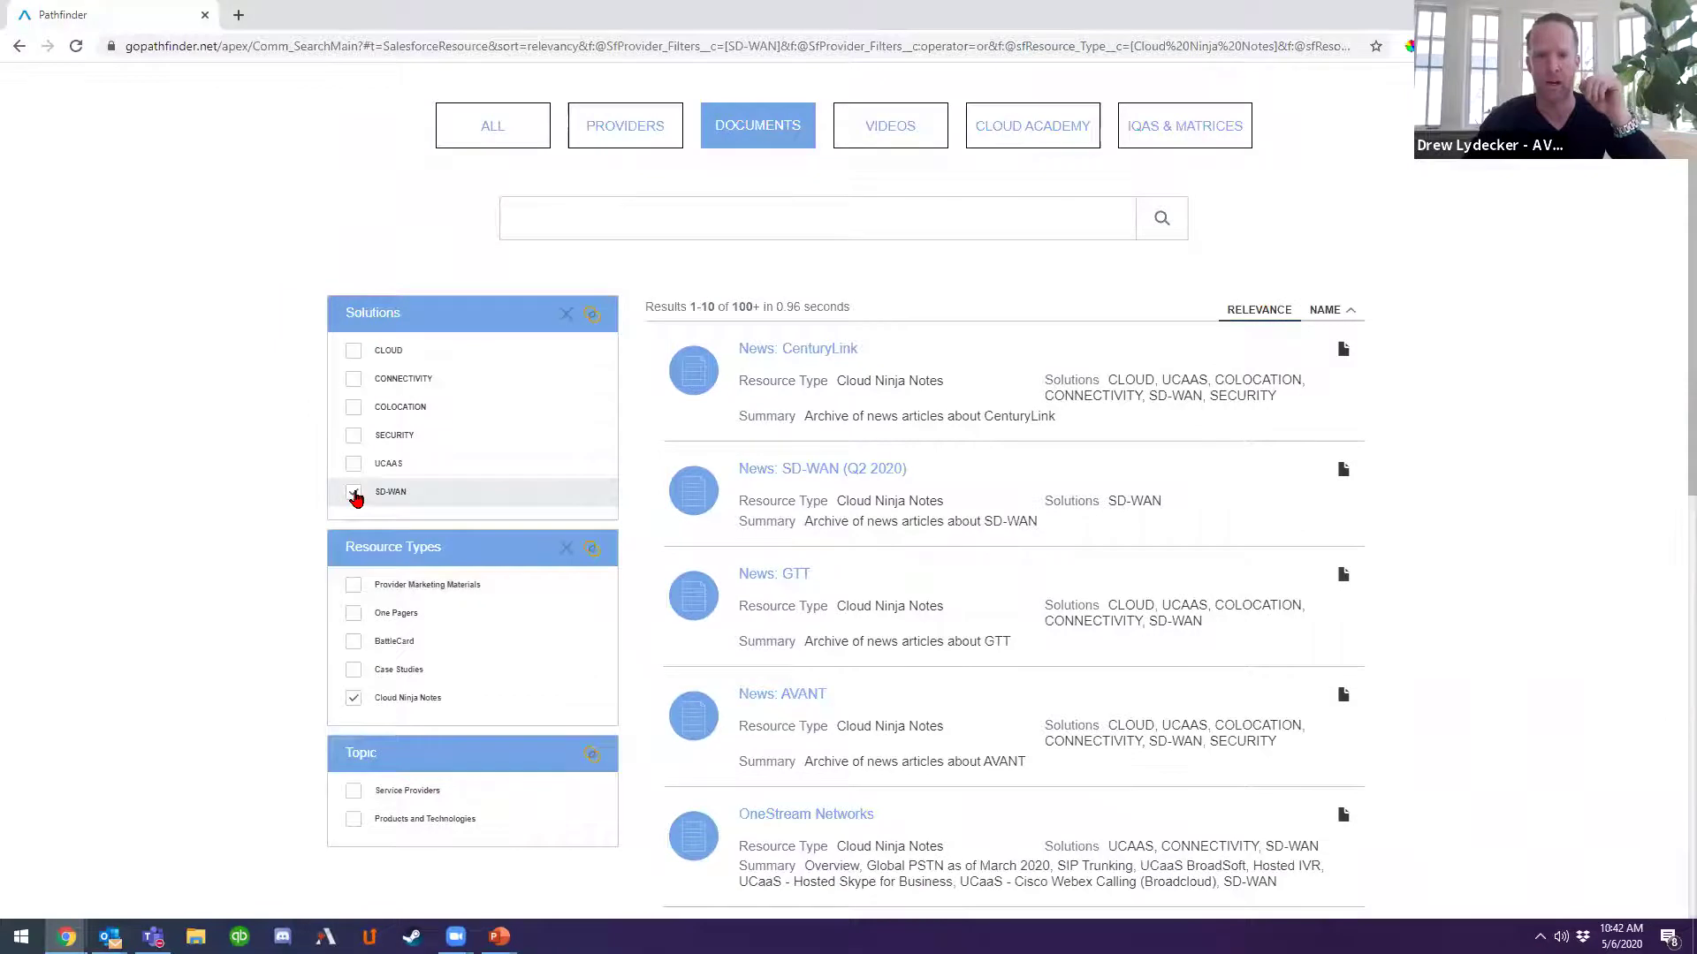
{"action": "left_click", "coordinate": [354, 497]}
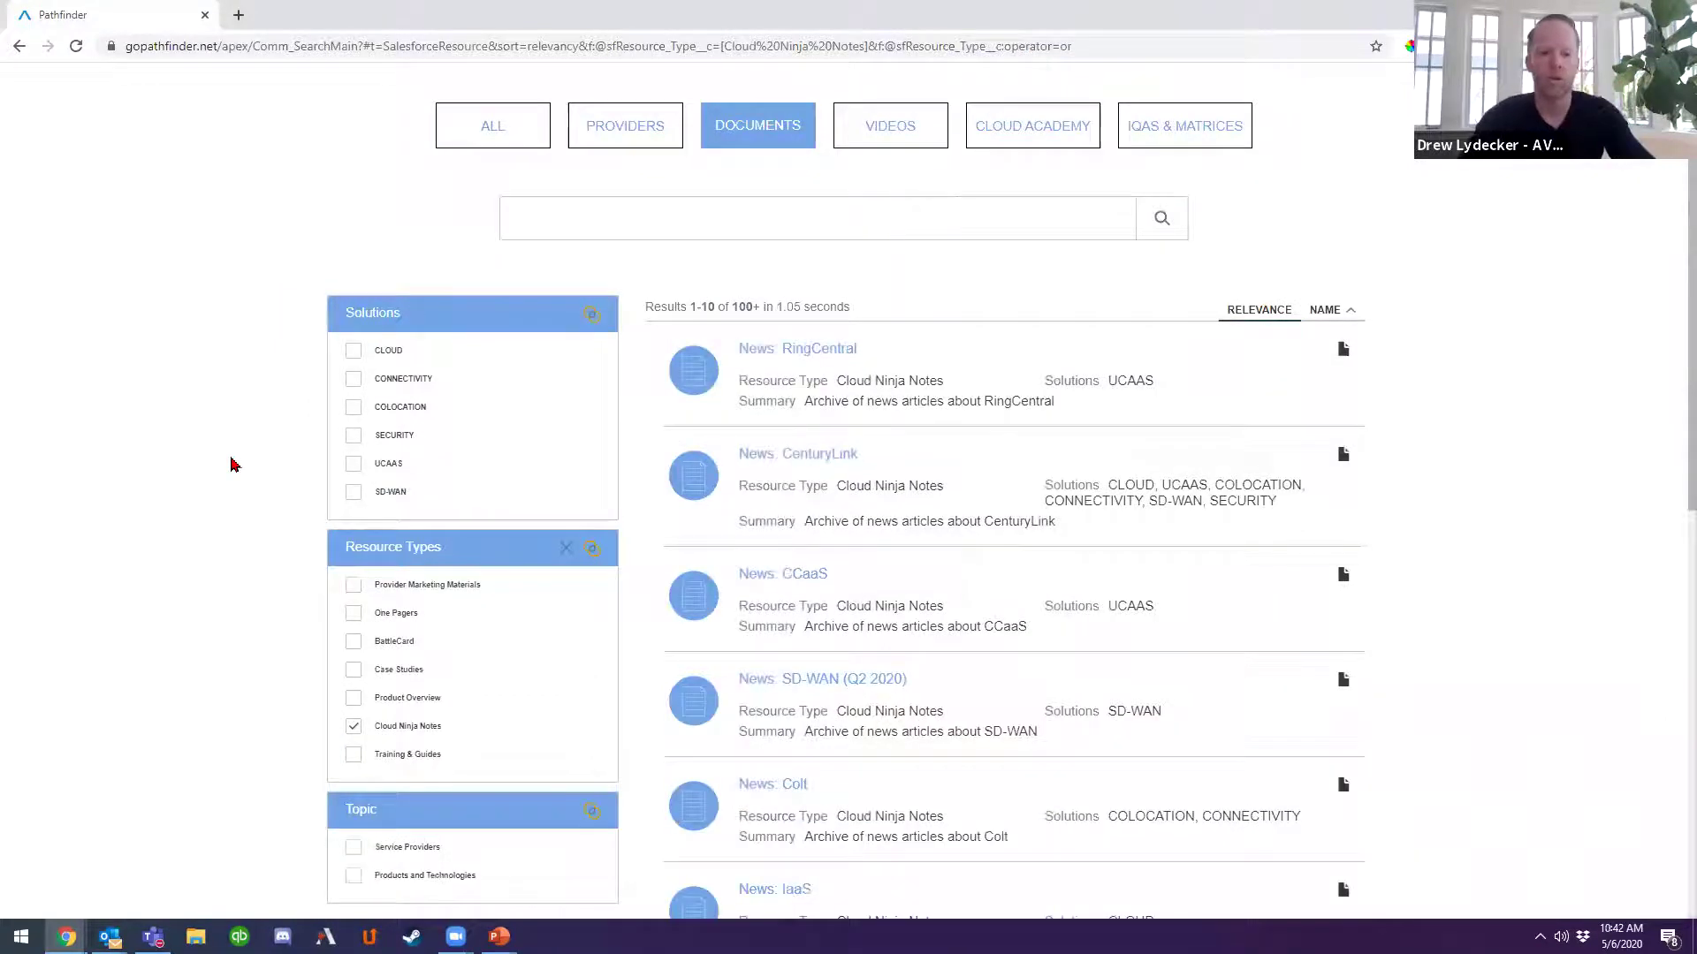
{"action": "scroll", "coordinate": [327, 279], "scroll_direction": "up", "scroll_amount": 2}
{"action": "left_click", "coordinate": [443, 148]}
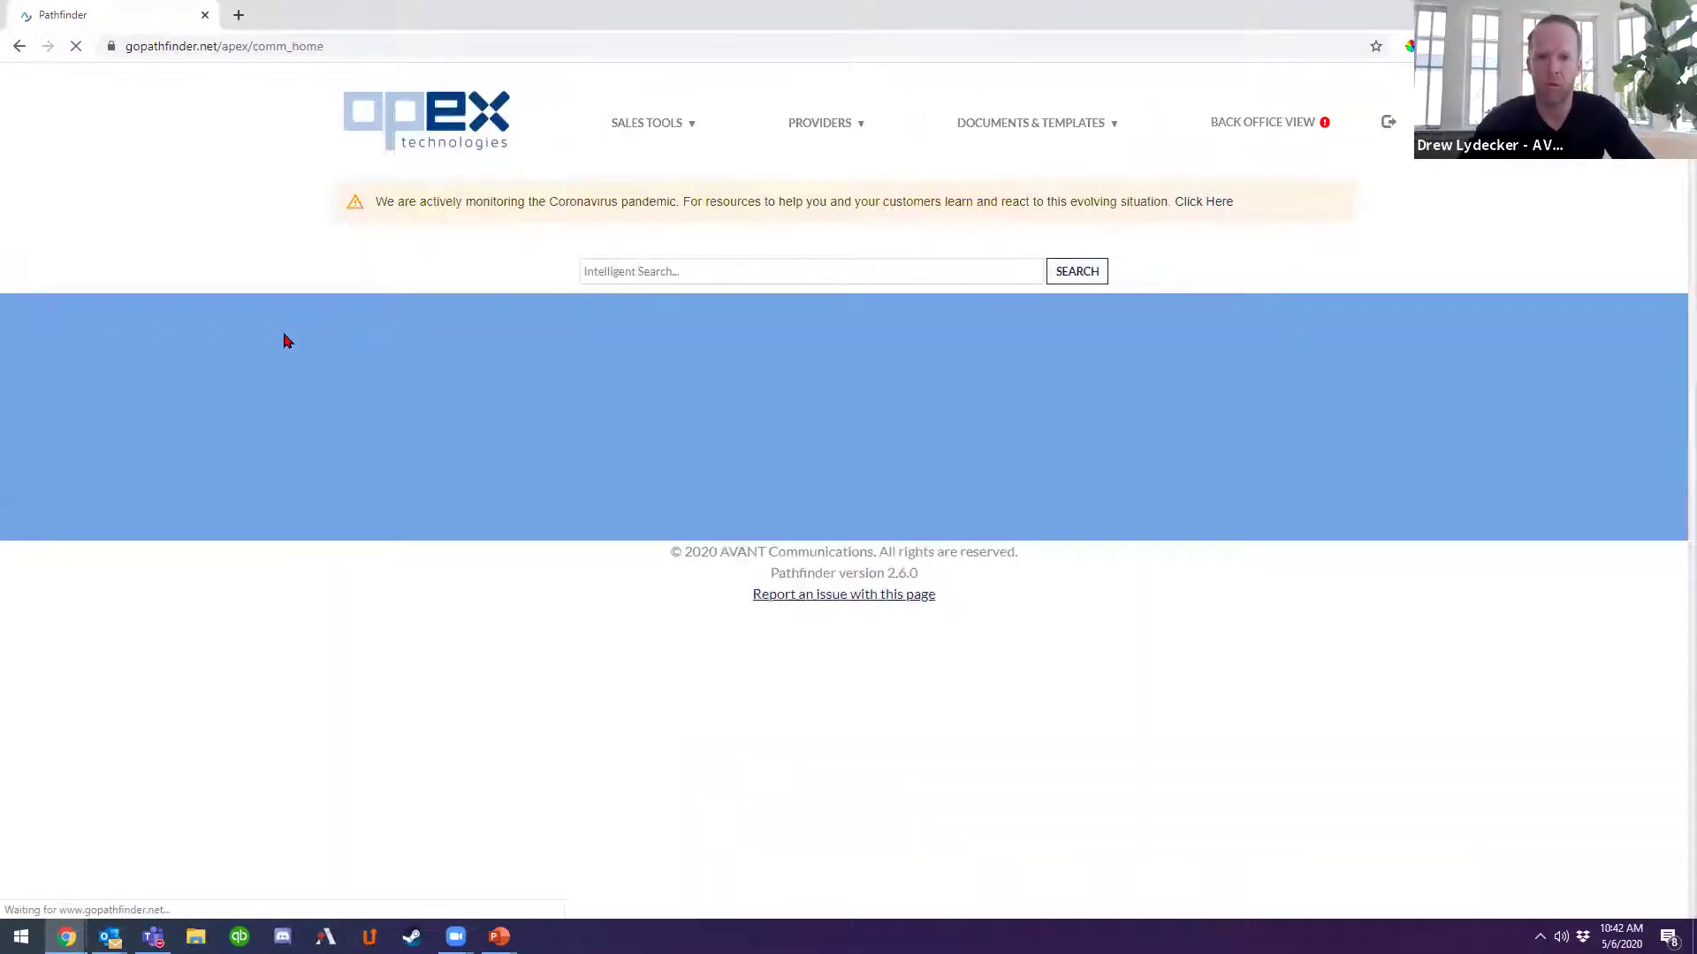